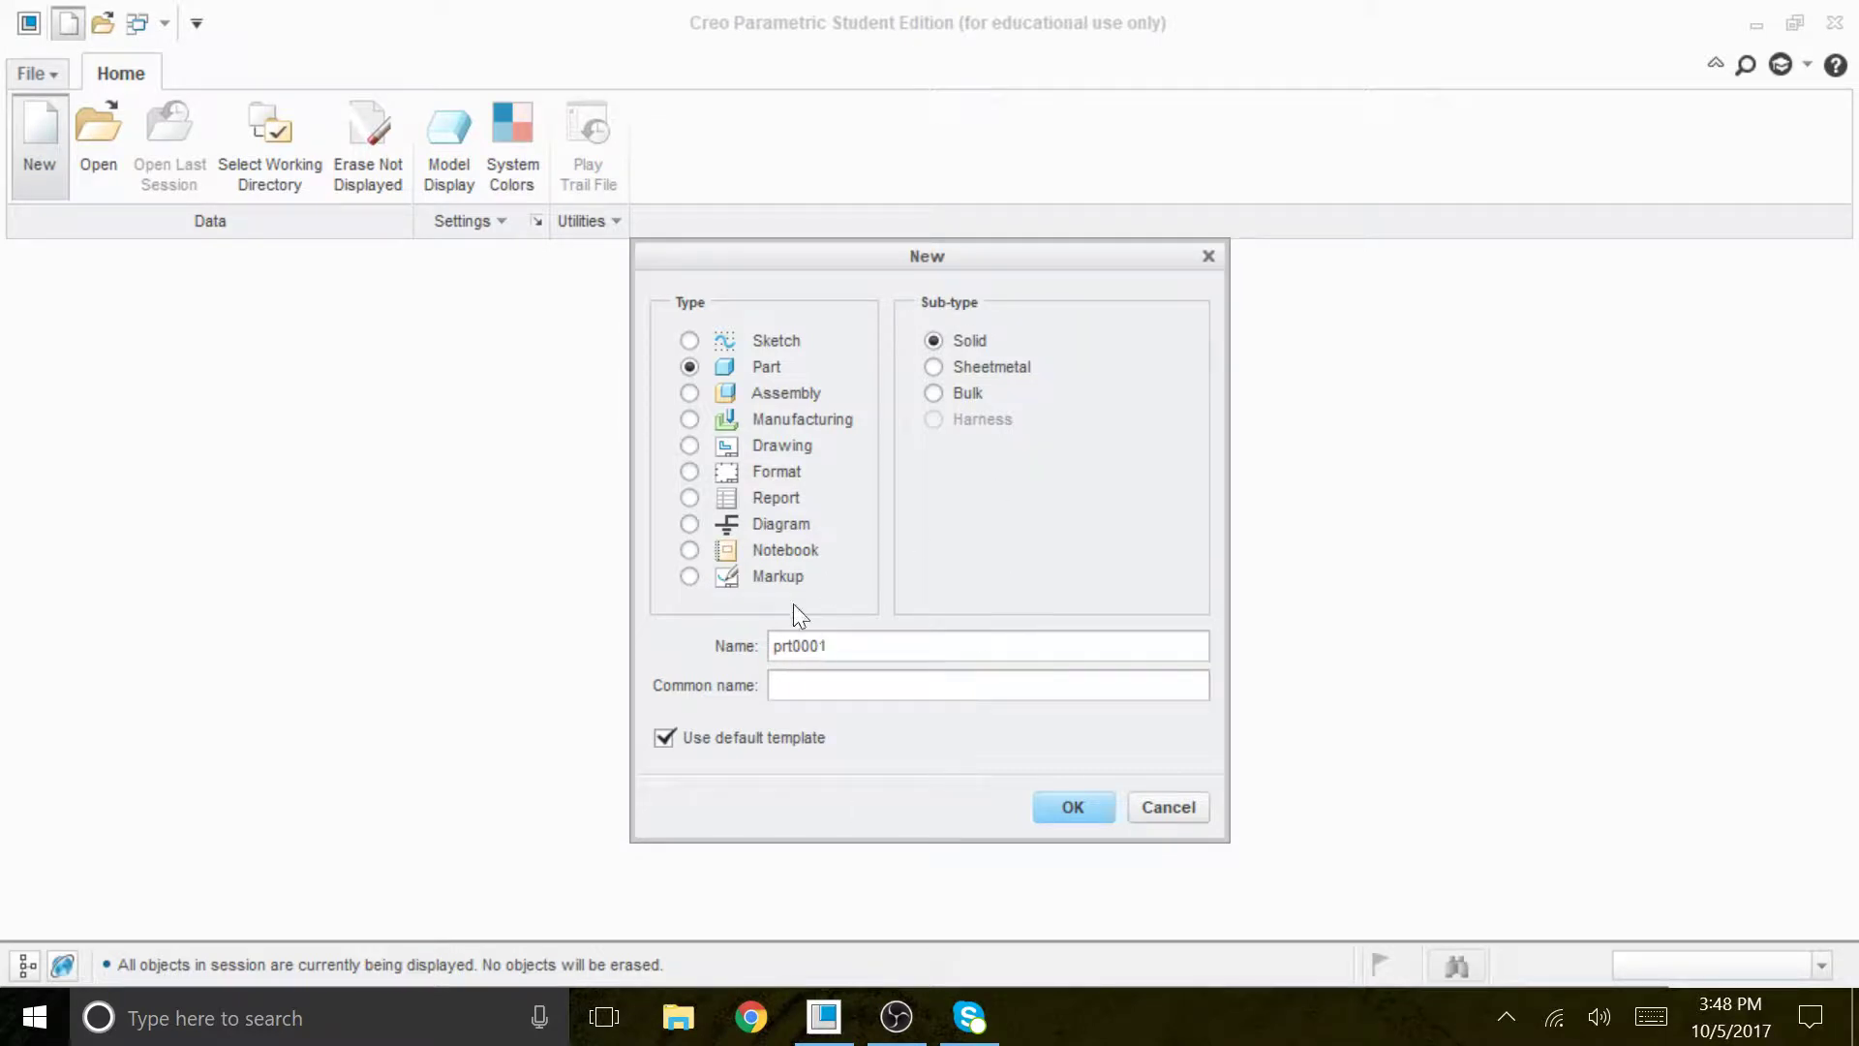
Name the new solid part CH6-TUT3 and create it with the default template.
left_click_drag(828, 645, 775, 646)
type("CH6-TUT3")
key("Return")
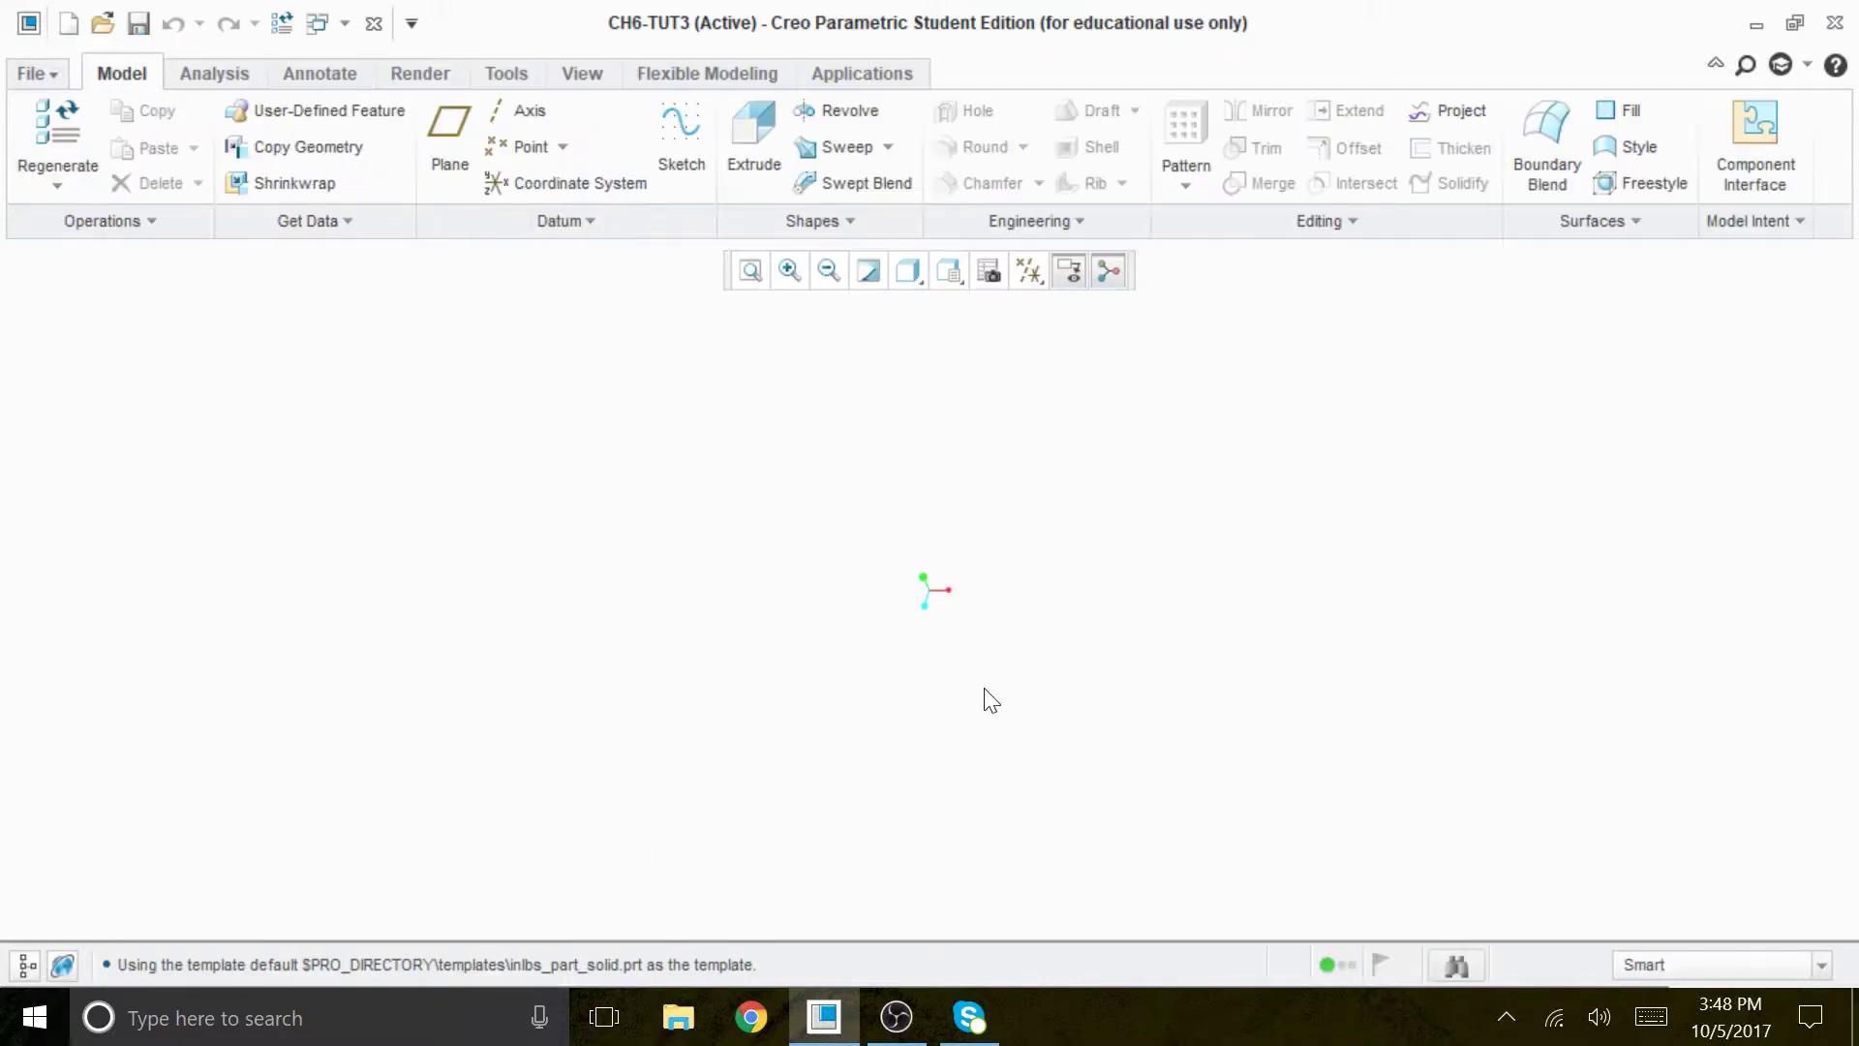
Display all datum features and start an Extrude sketch on the FRONT plane, with the RIGHT plane as the Right orientation reference.
left_click(1029, 270)
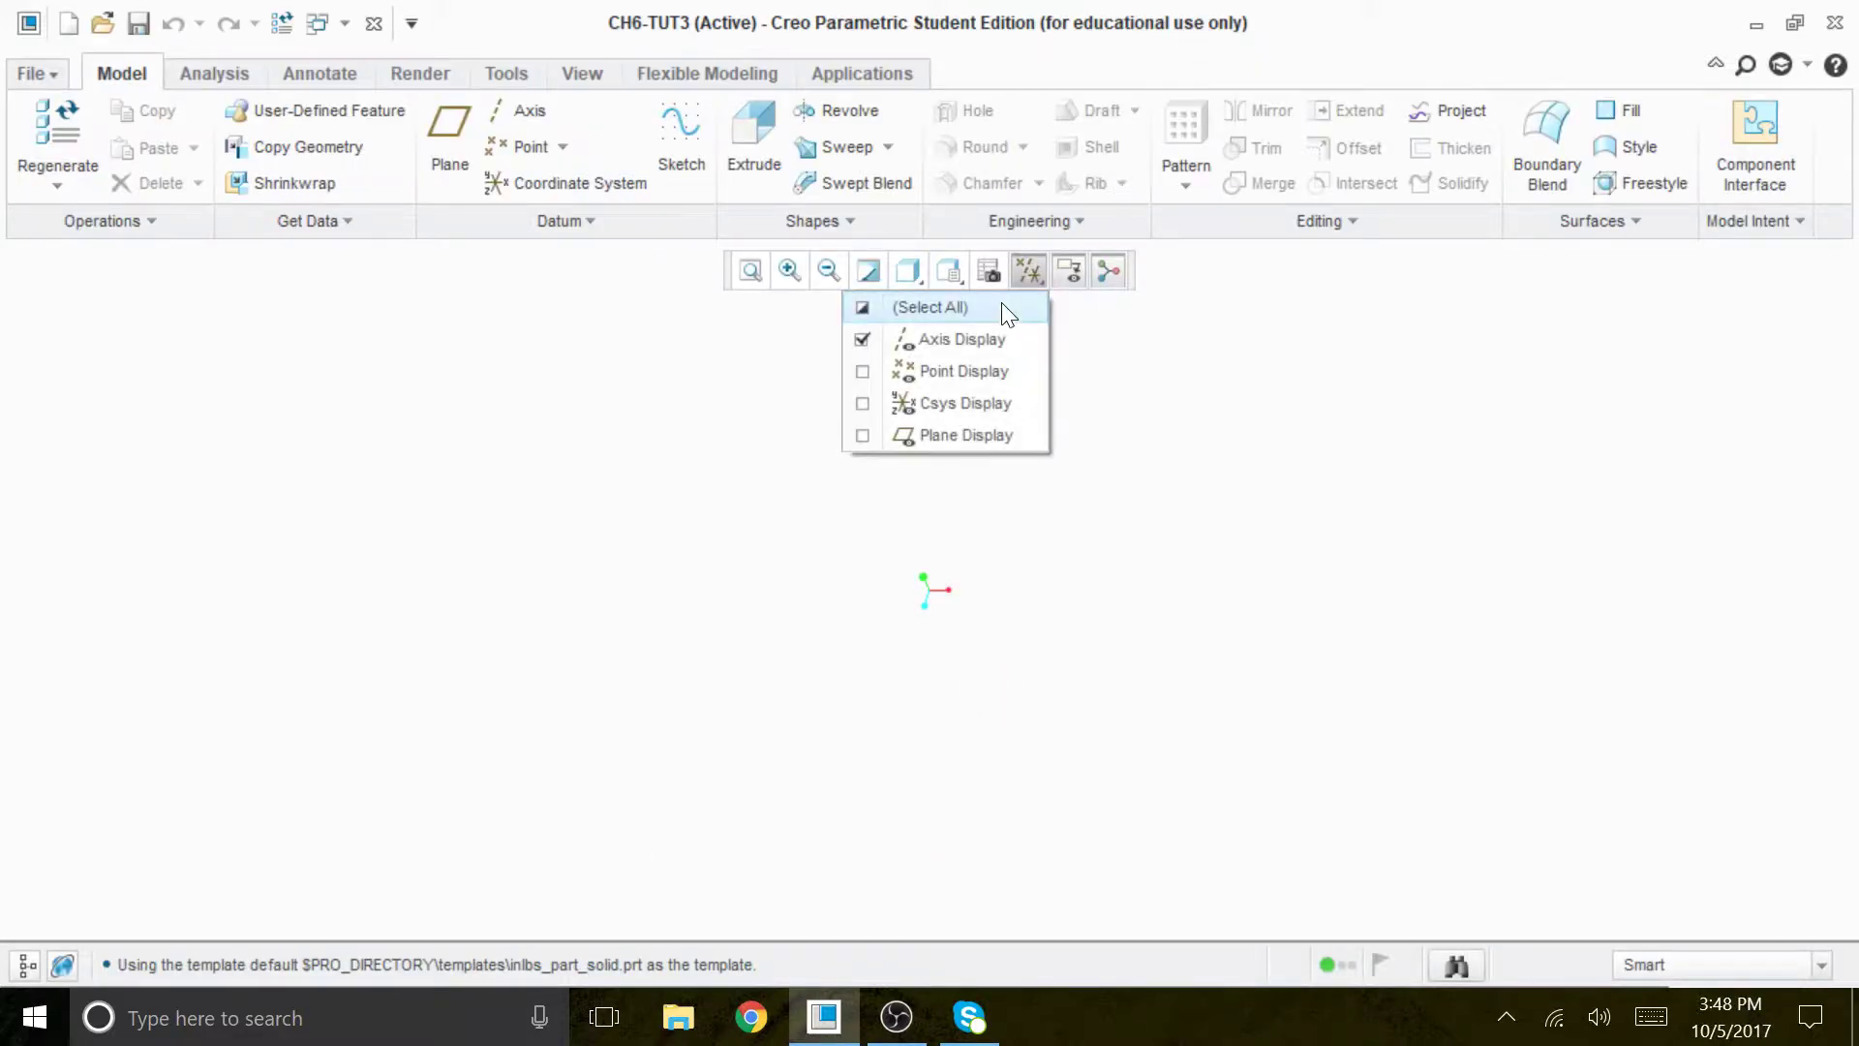
left_click(995, 308)
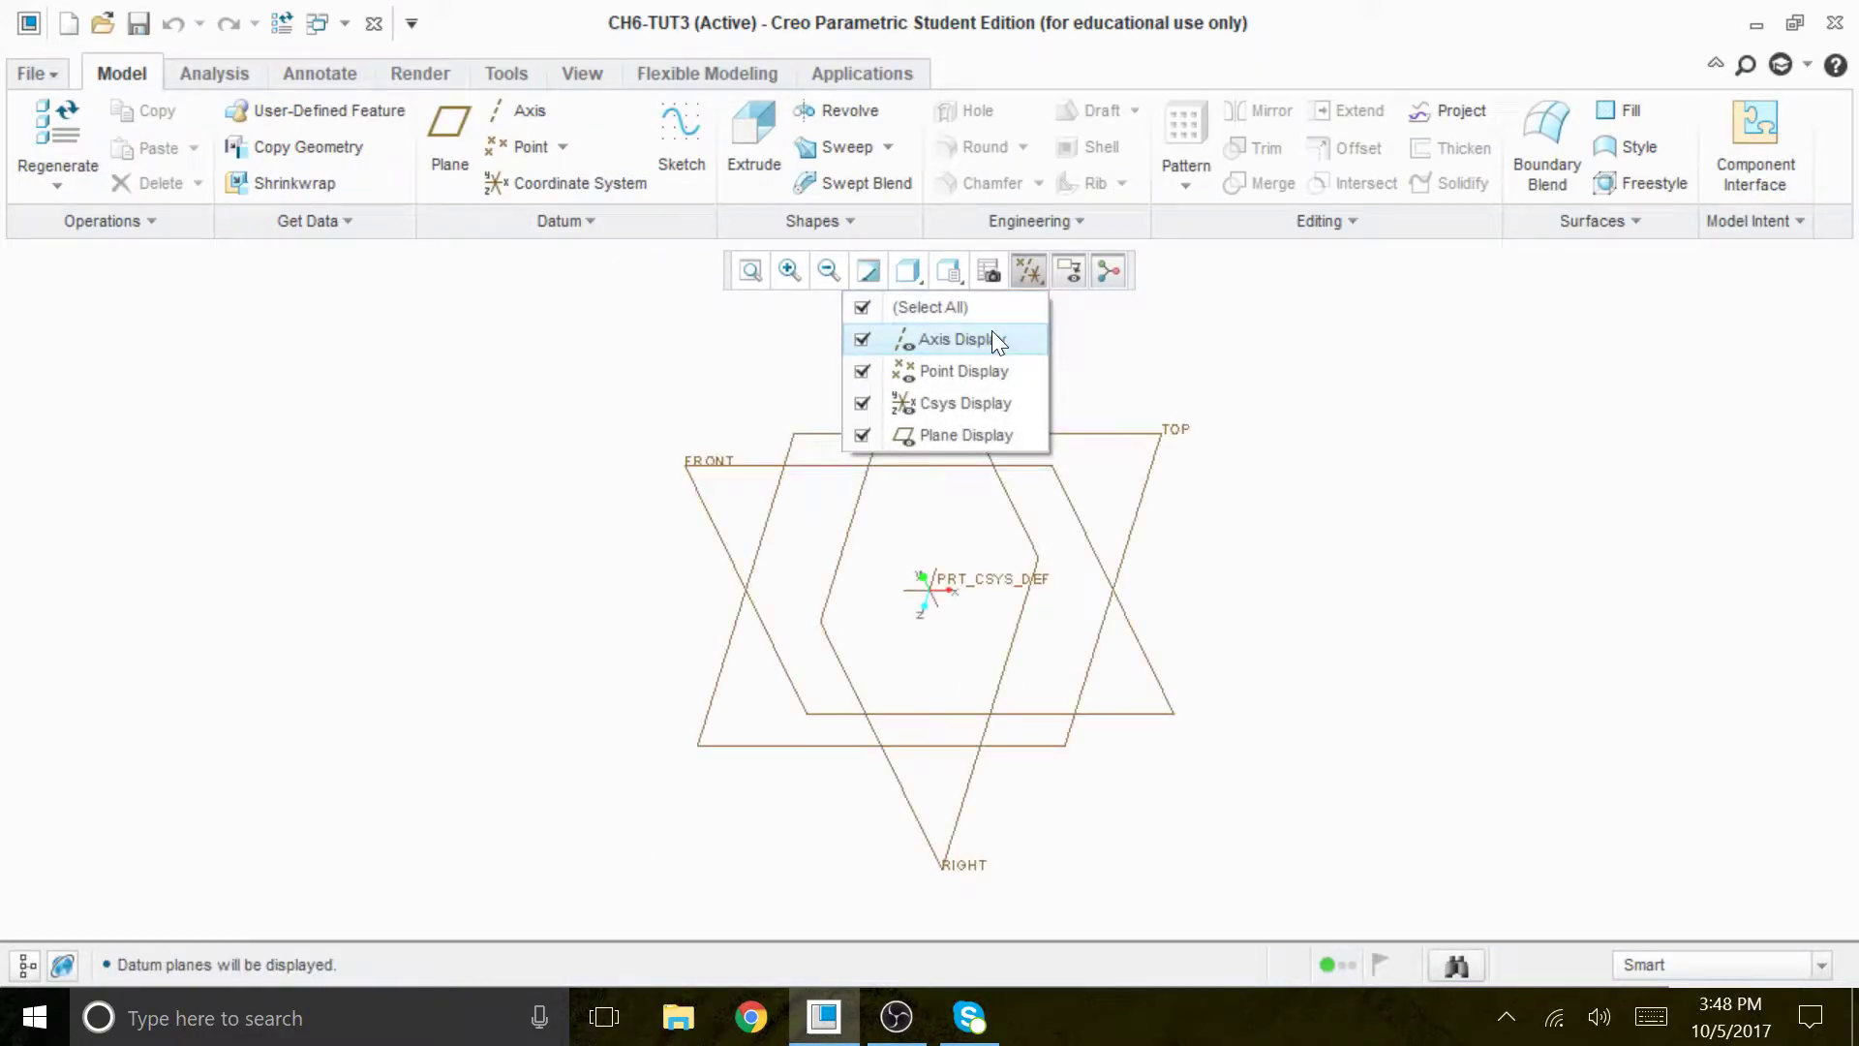
left_click(755, 136)
left_click(201, 220)
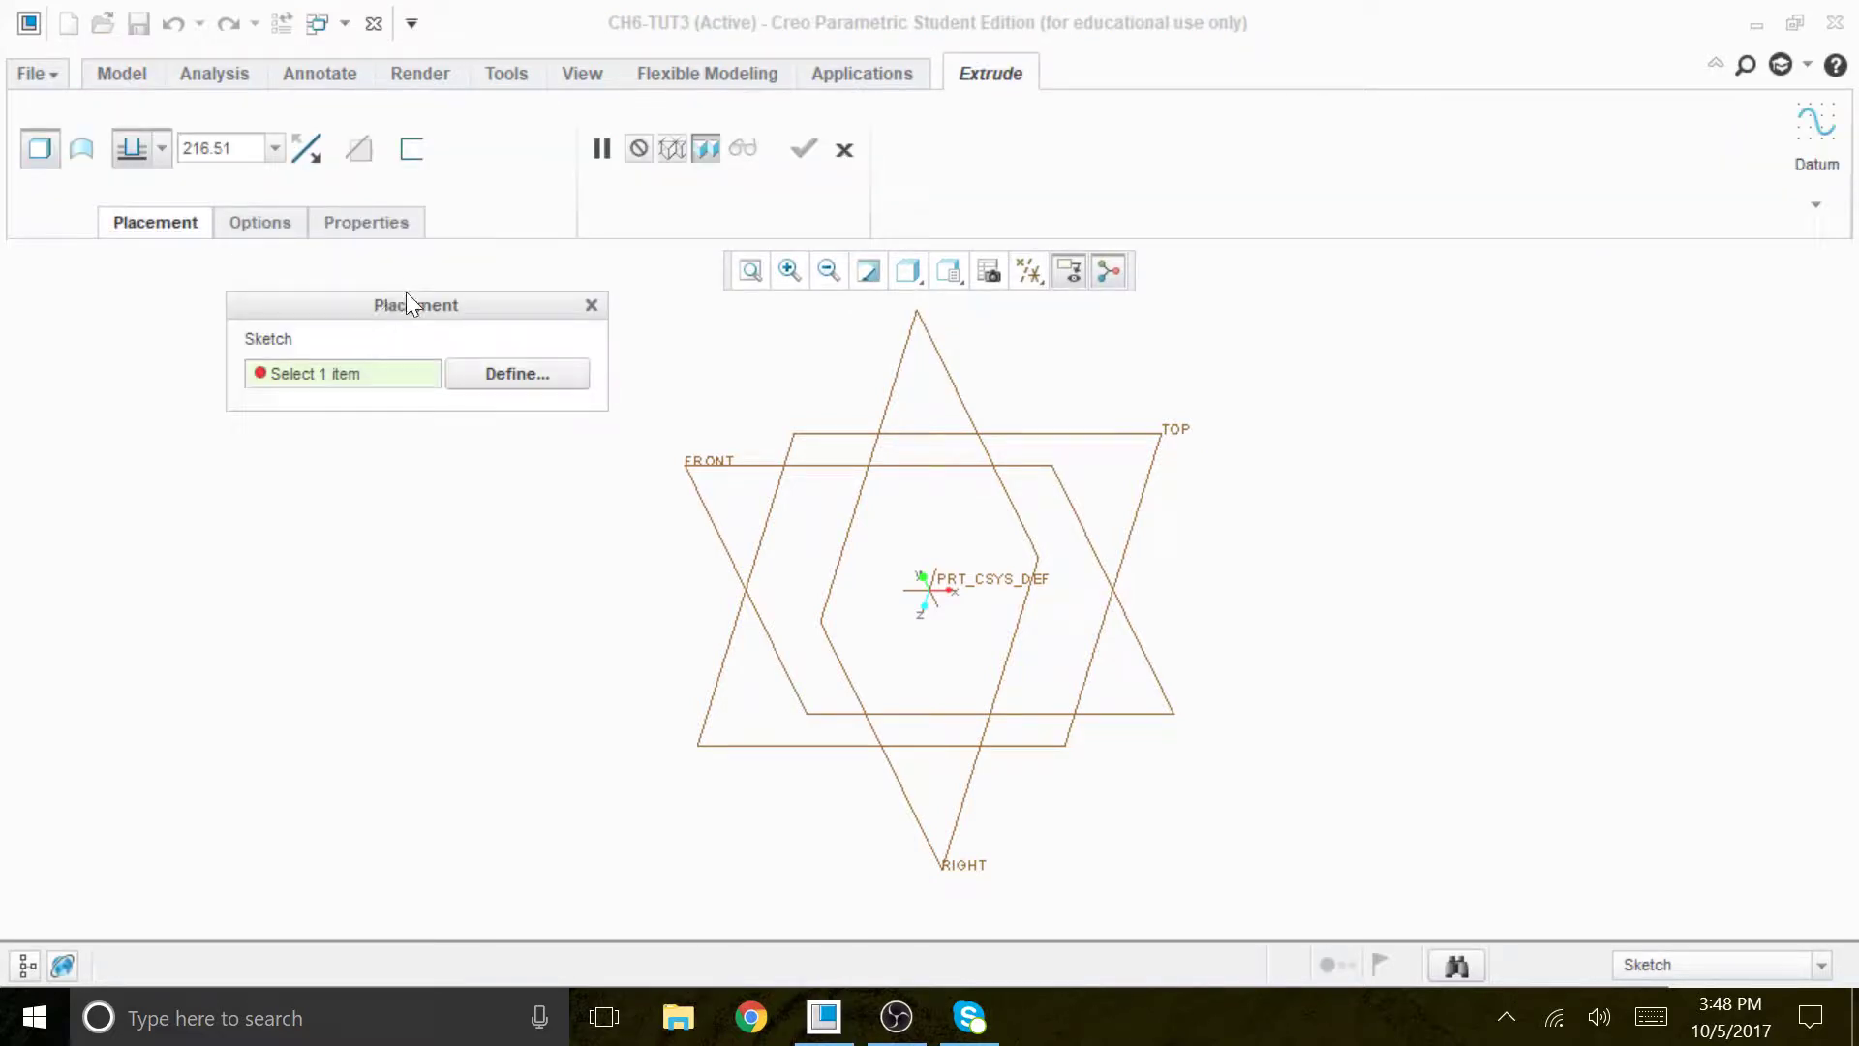
left_click(505, 382)
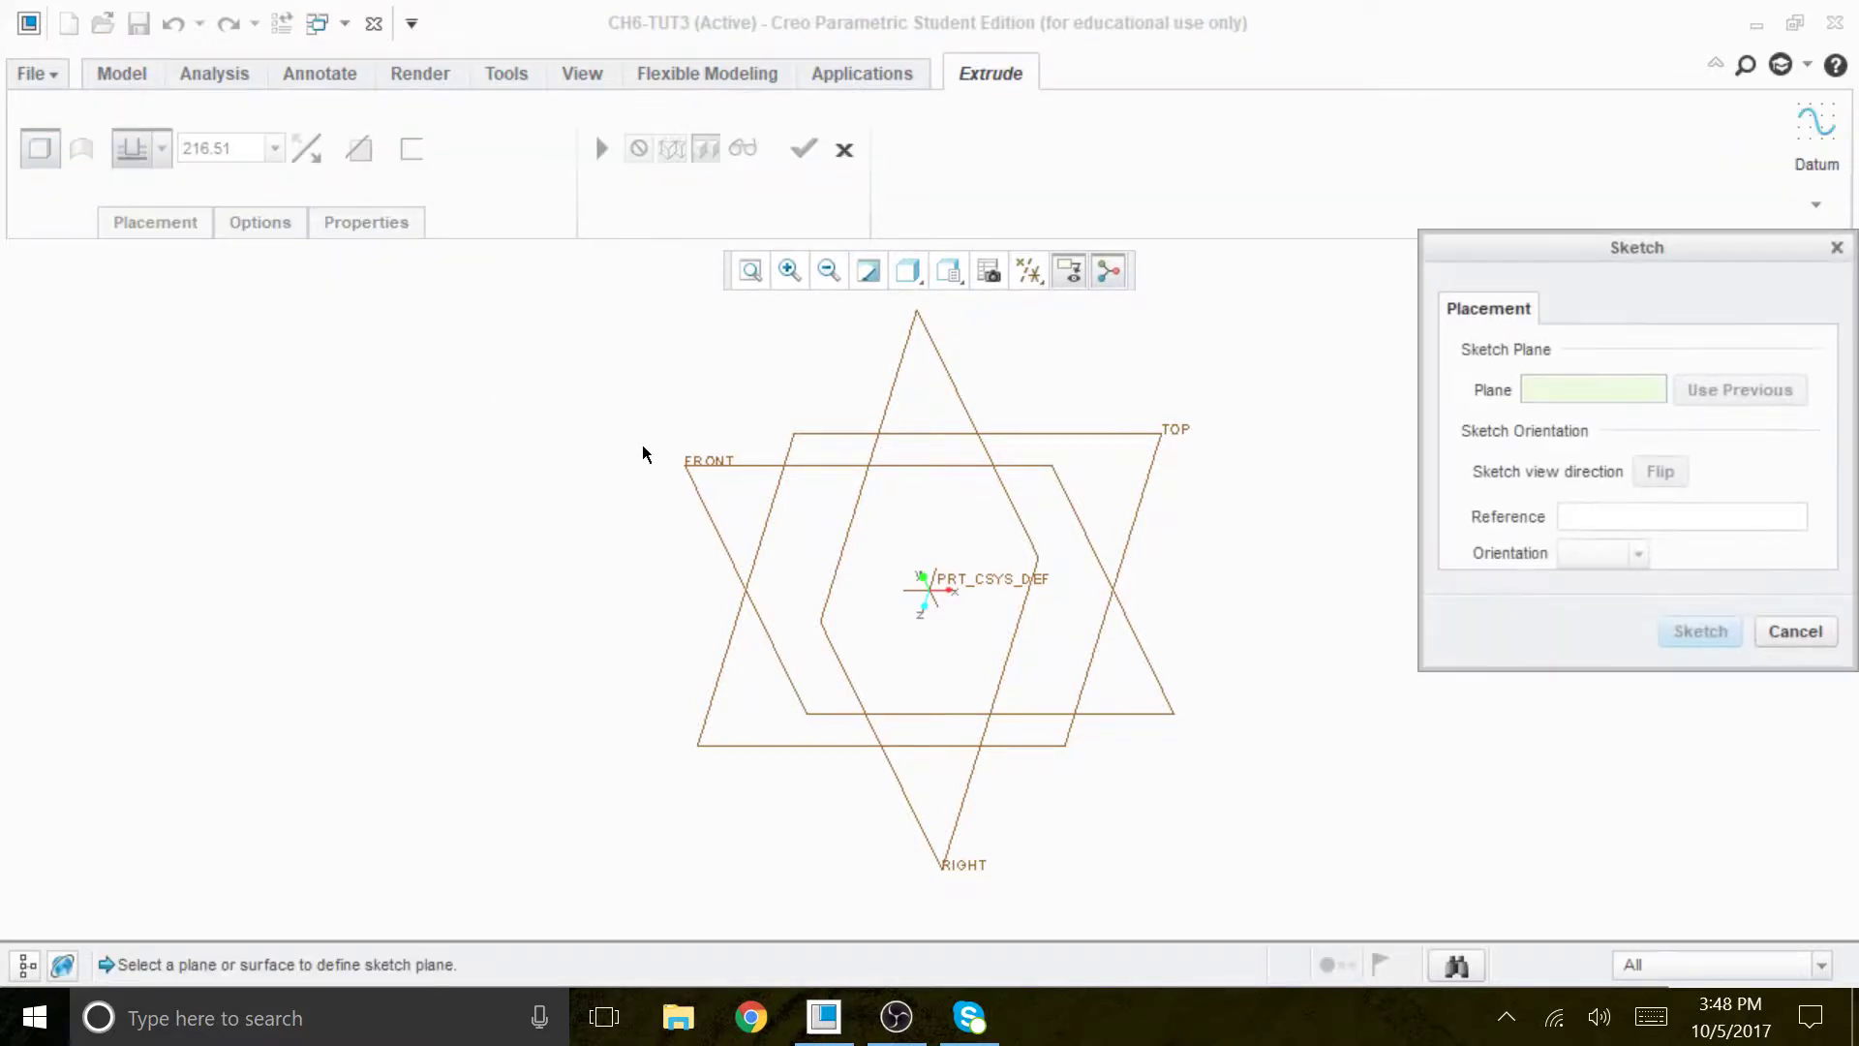
left_click(699, 468)
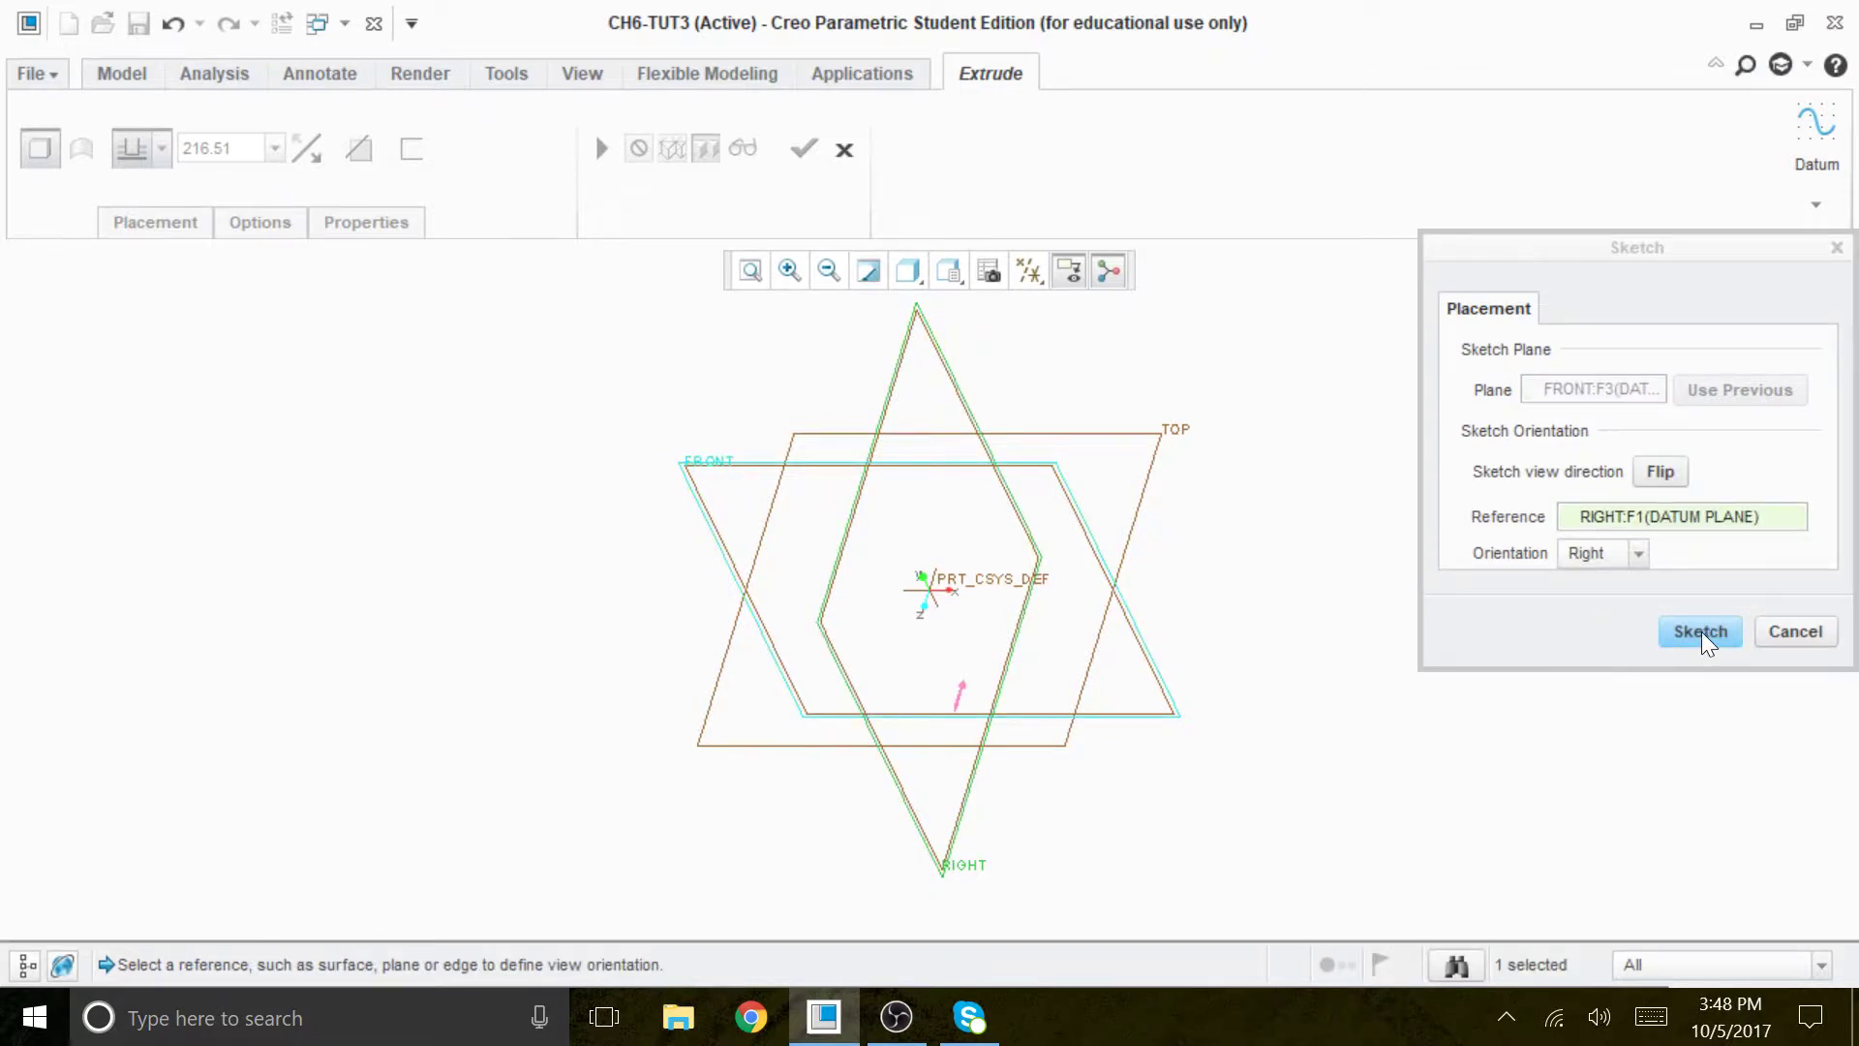
left_click(1700, 631)
Hide all axes, points, coordinate systems and planes in the sketch view.
left_click(1032, 270)
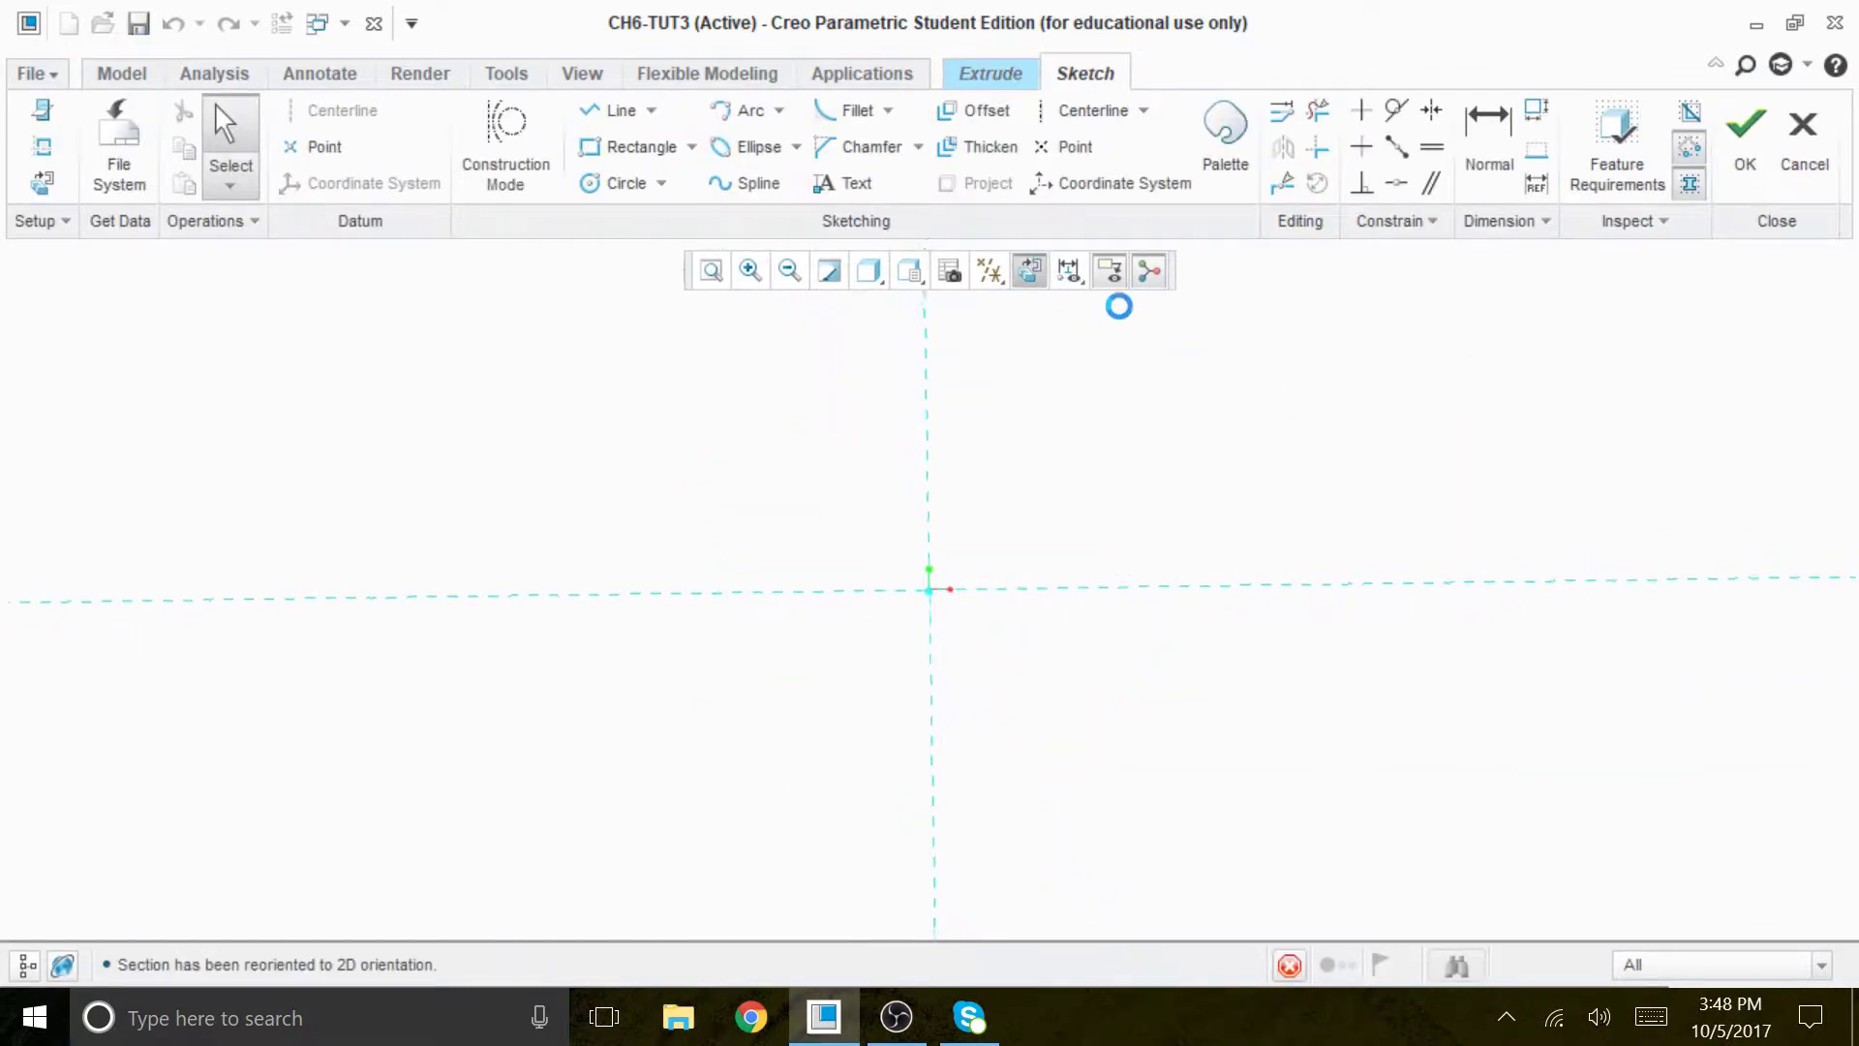
left_click(989, 270)
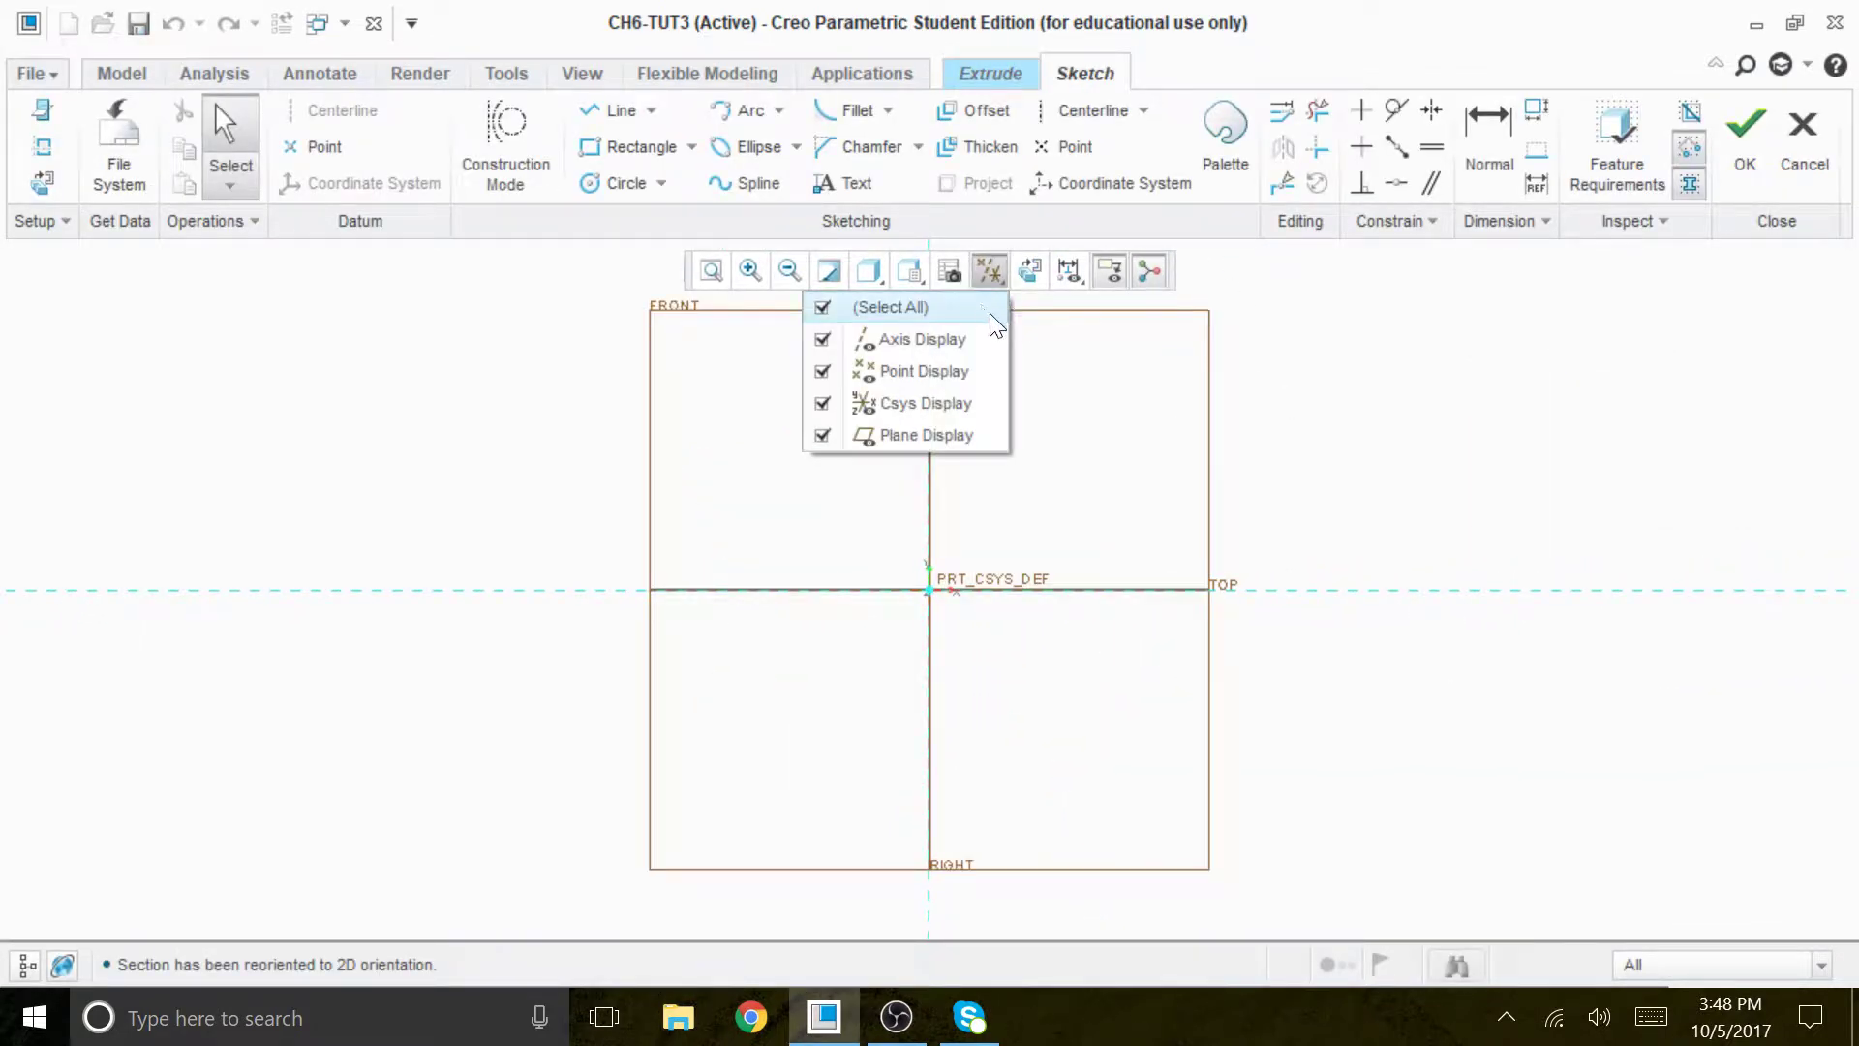
left_click(995, 313)
left_click(1460, 443)
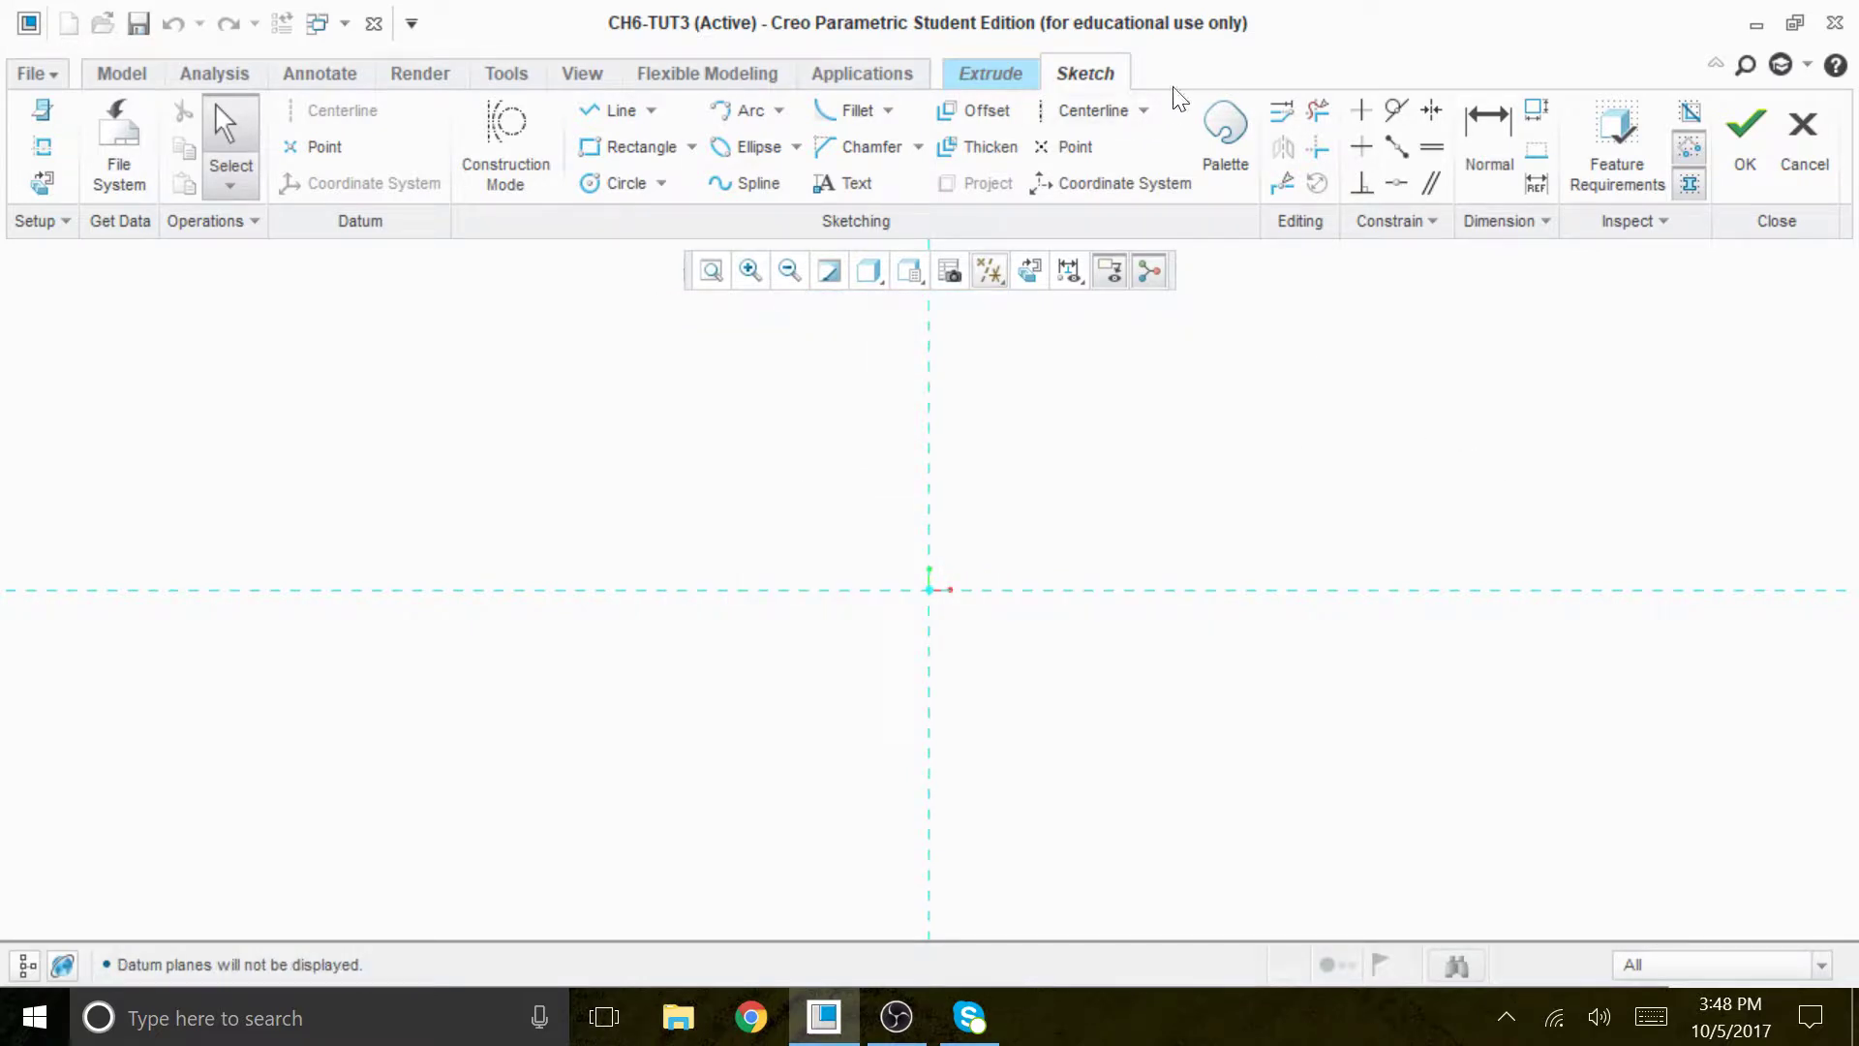
Draw a vertical and a horizontal centerline through the sketch origin.
left_click(1092, 110)
left_click(927, 312)
left_click(930, 397)
left_click(582, 590)
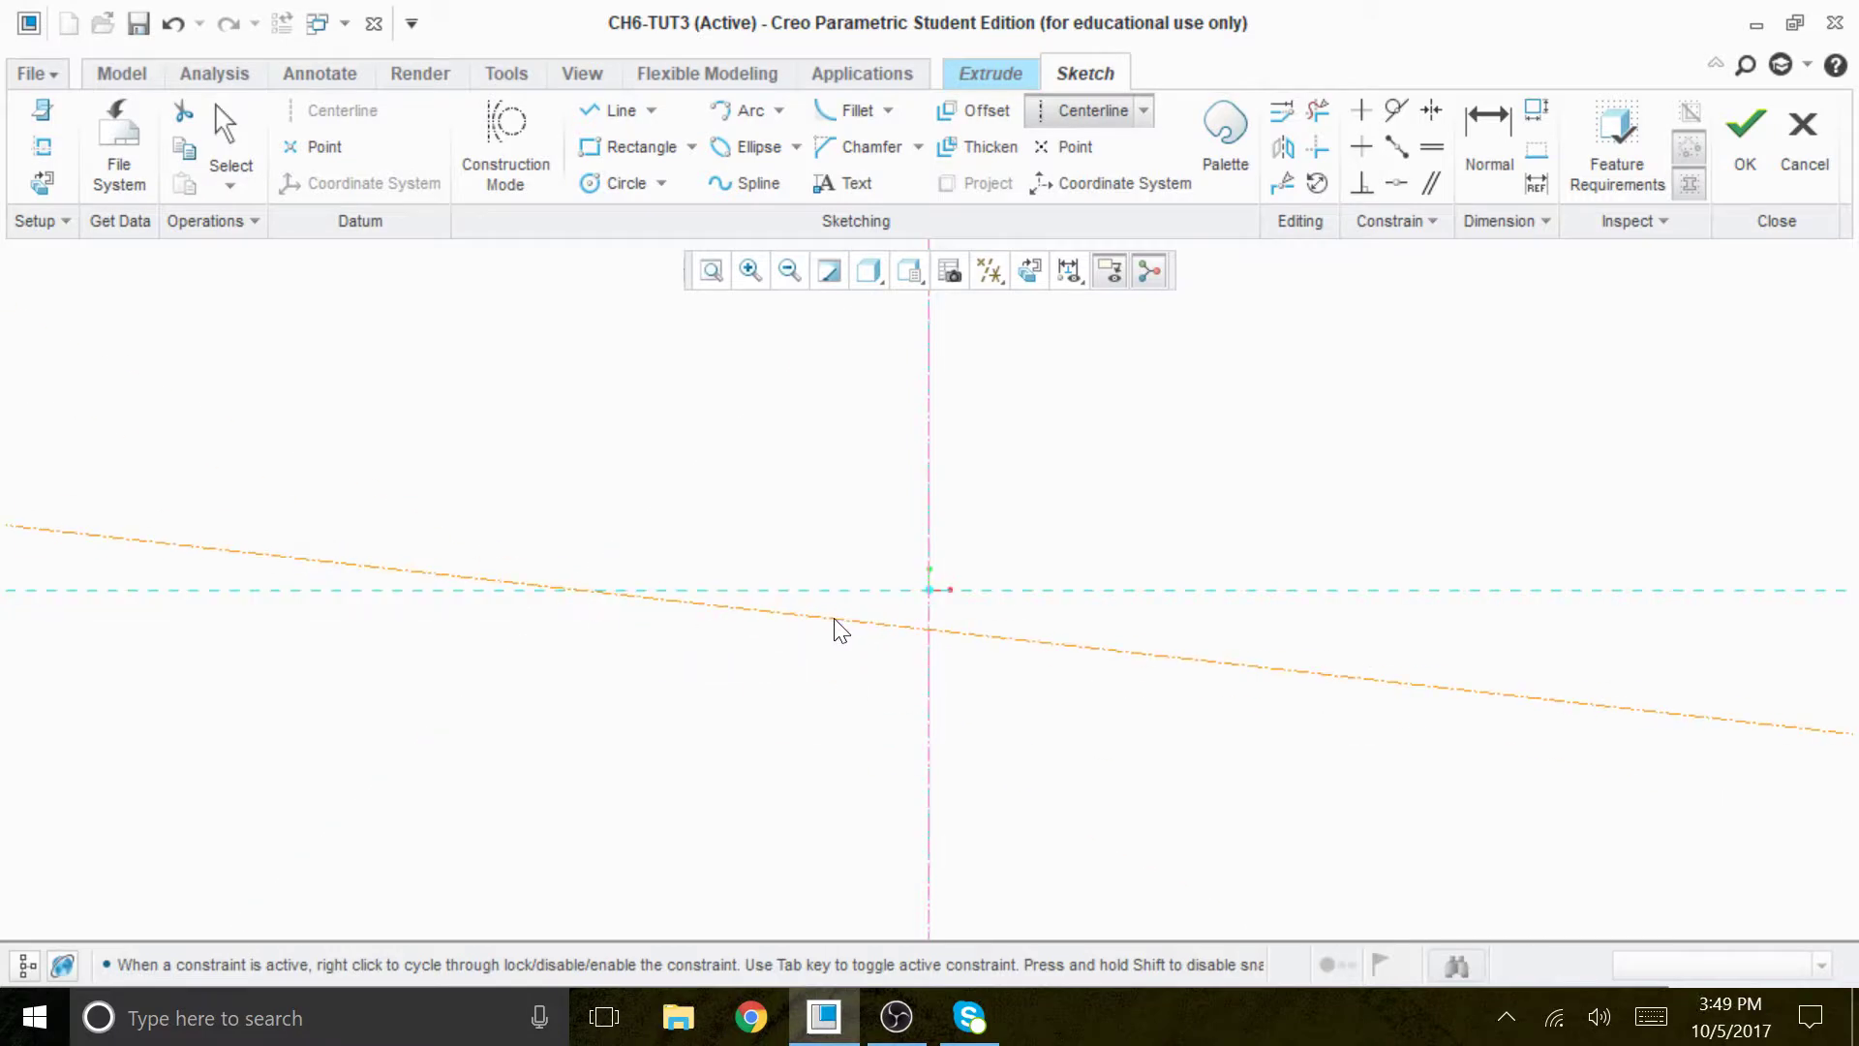
left_click(860, 595)
middle_click(1088, 666)
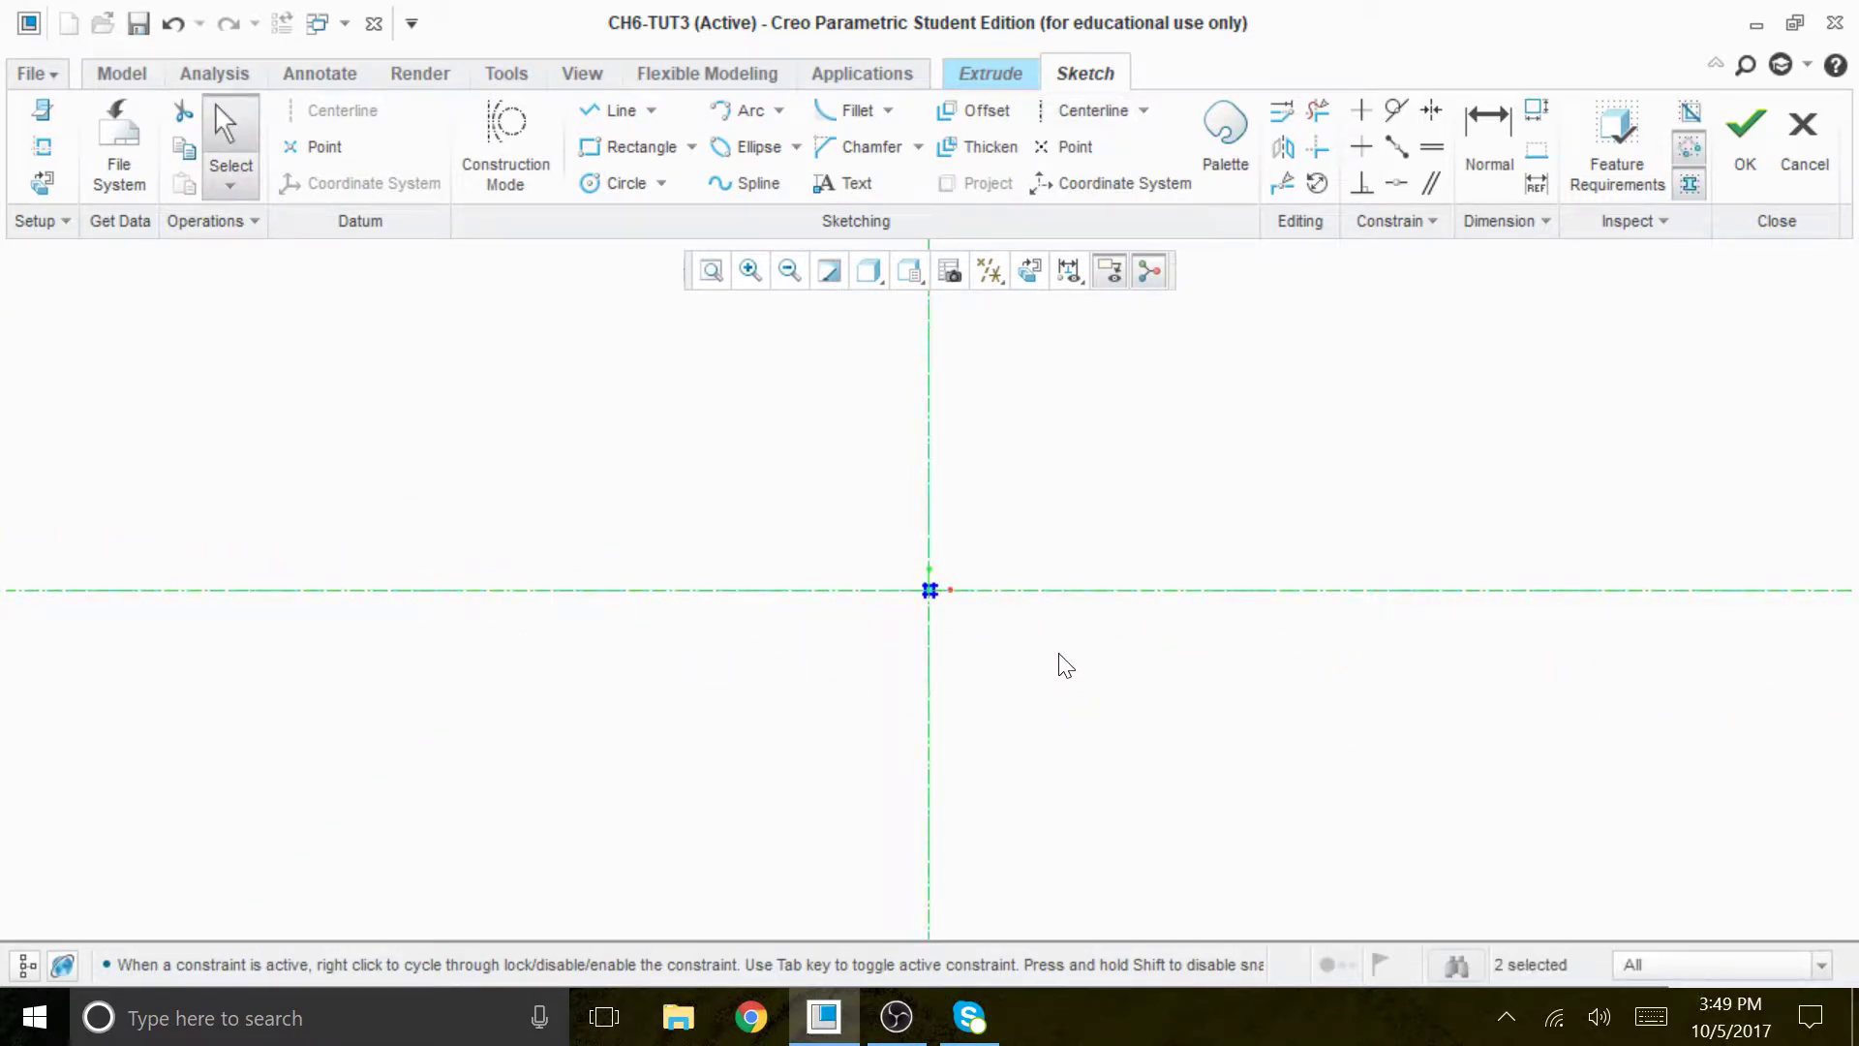
Sketch a rectangle about 327 wide and 285 high, symmetric about both centerlines.
left_click(639, 148)
left_click(749, 433)
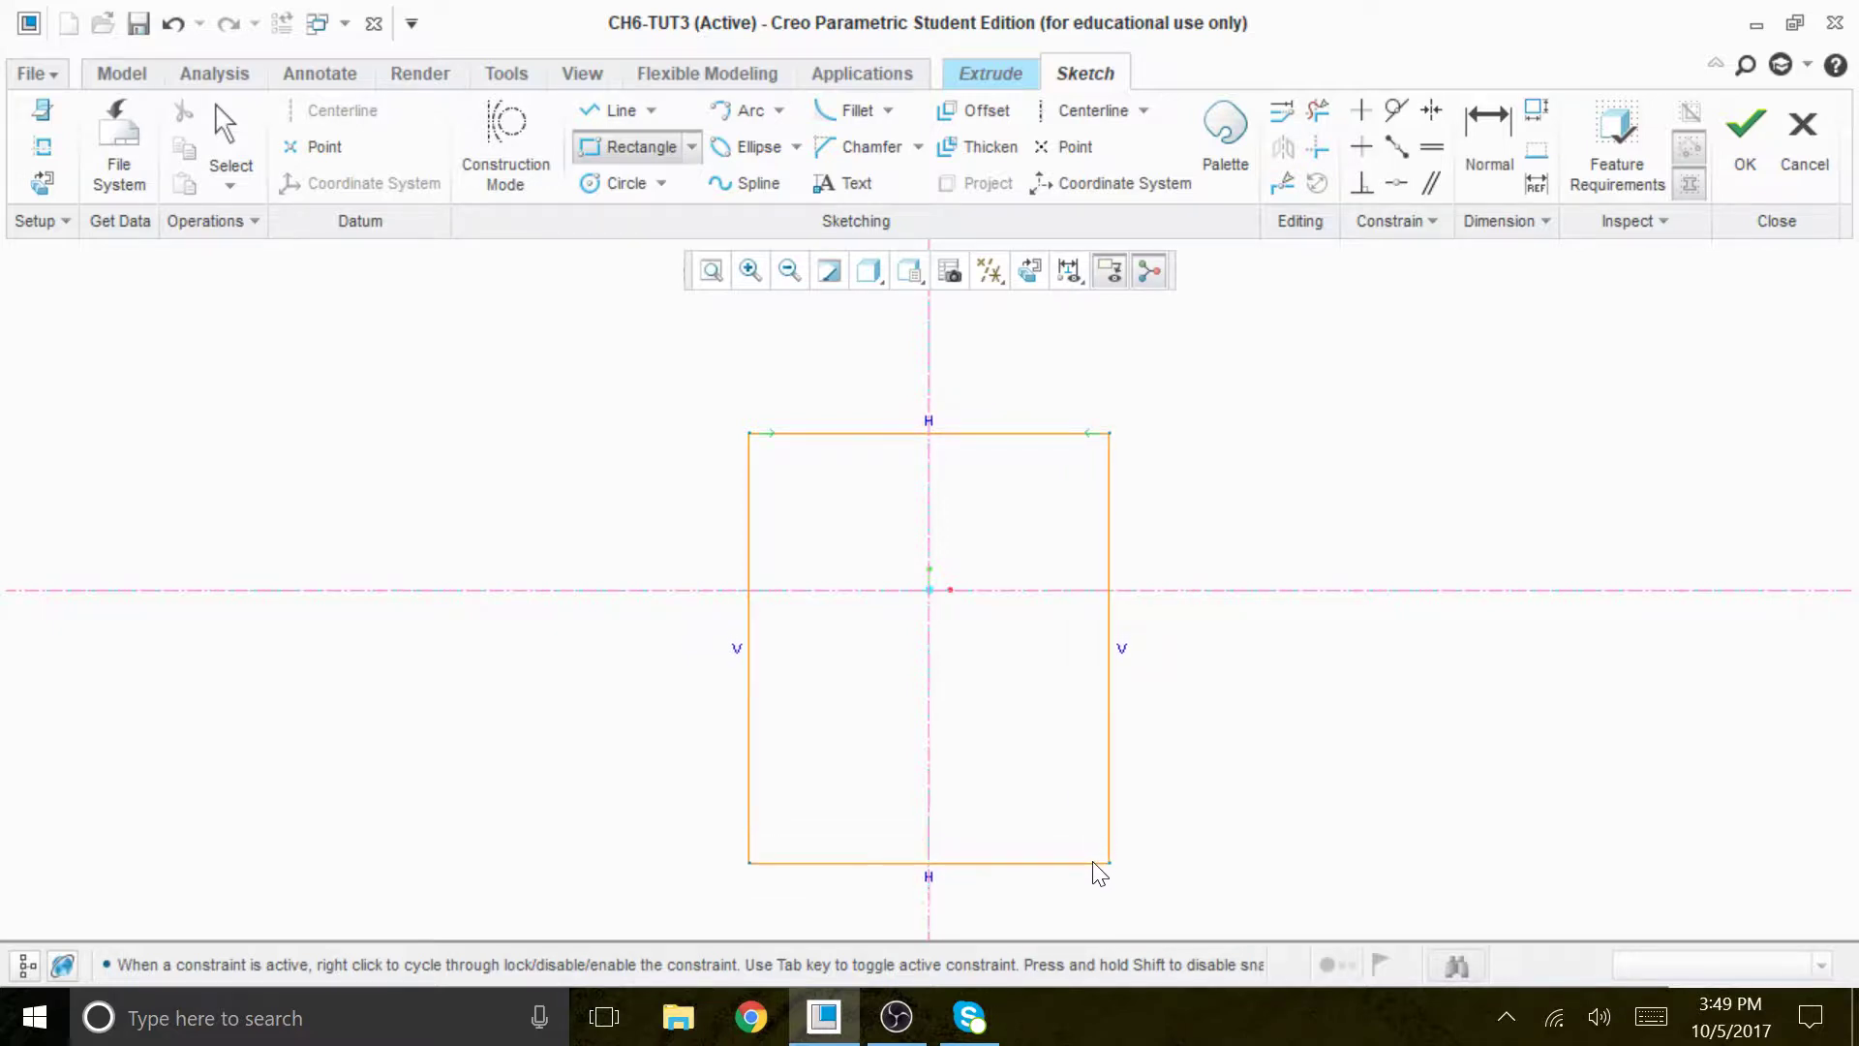
left_click(1108, 758)
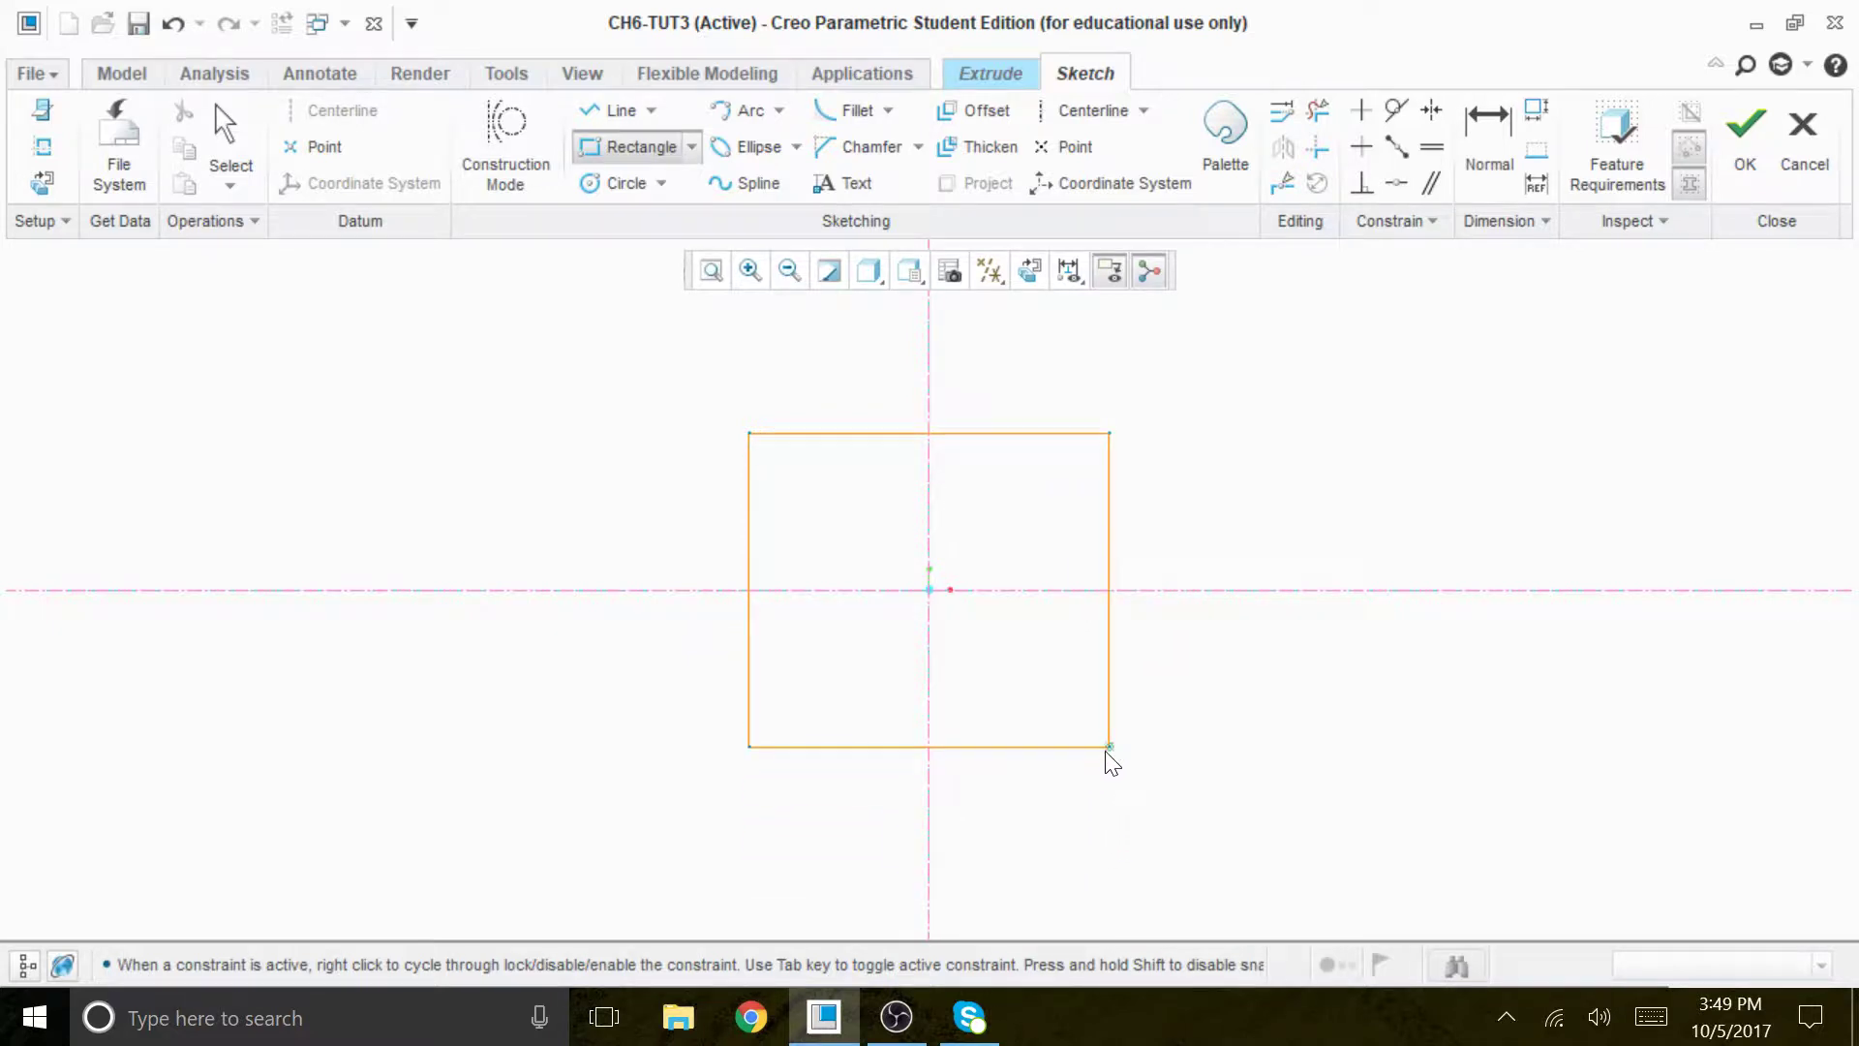
middle_click(1203, 723)
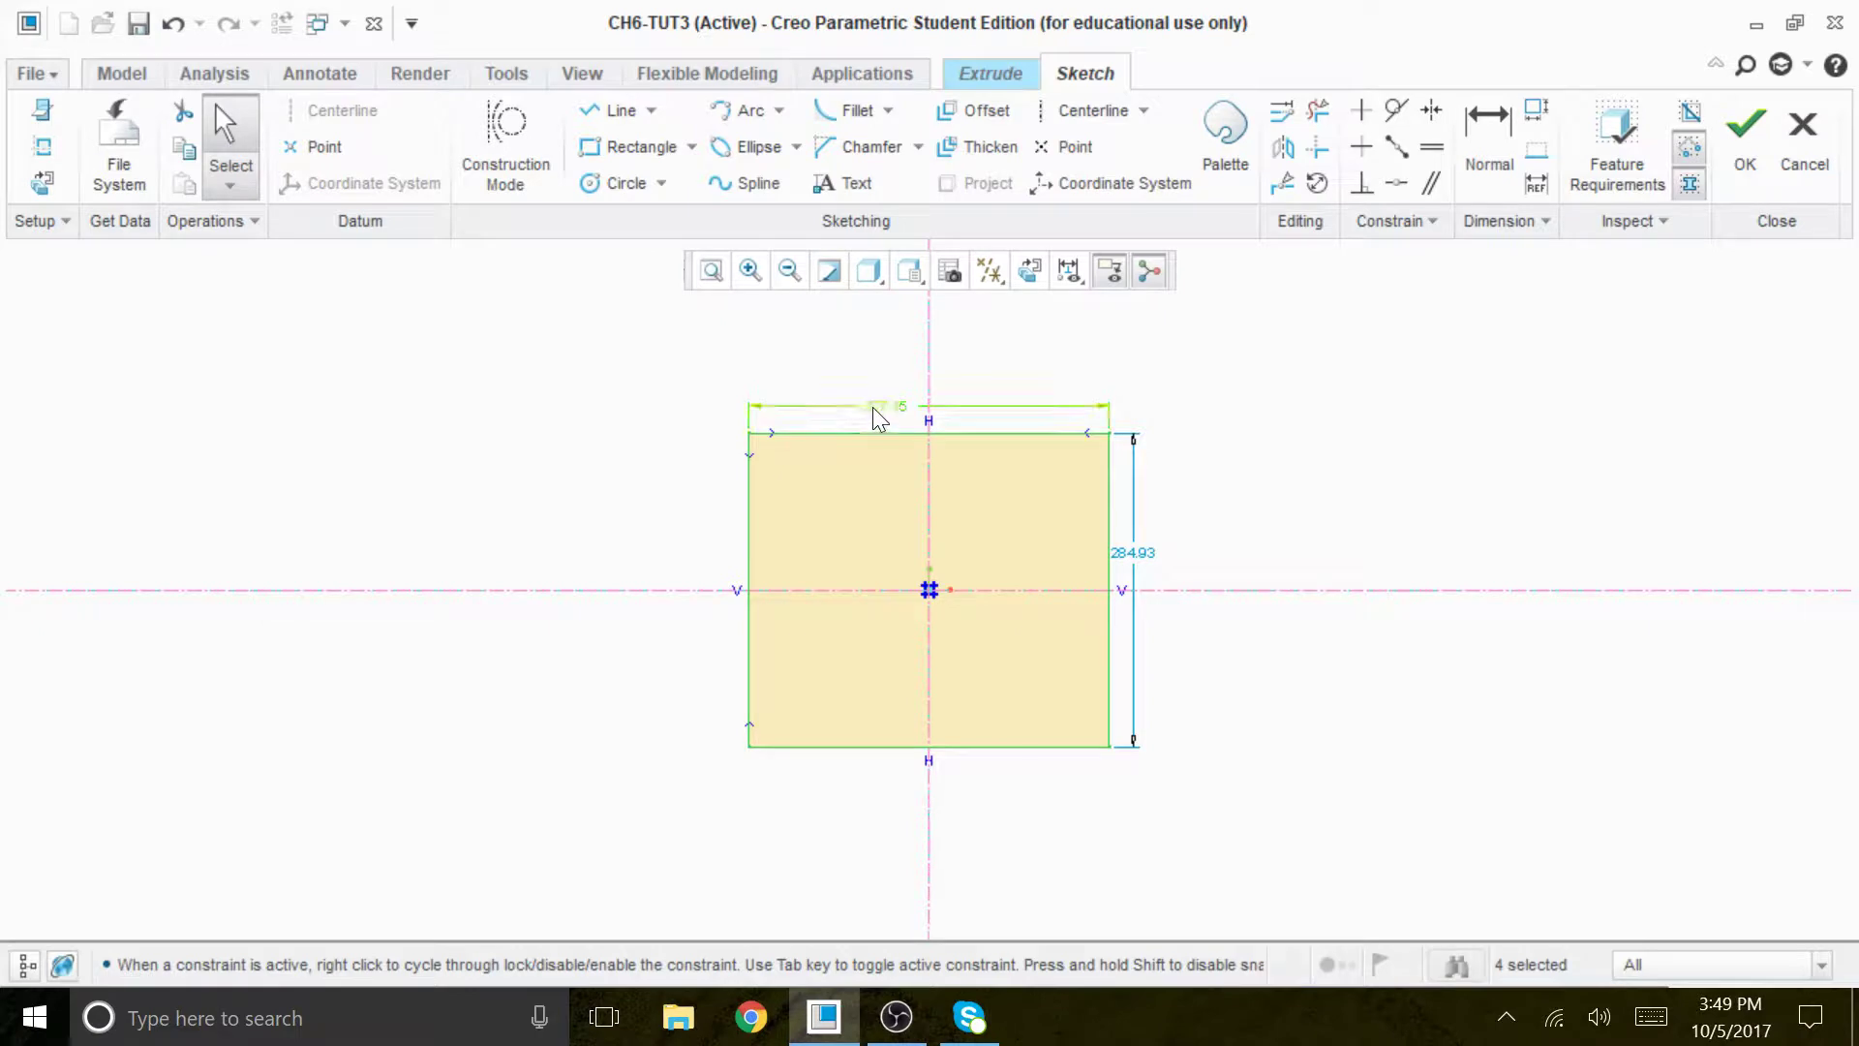
Set the rectangle's width to 86 and its height to 180.
double_click(905, 403)
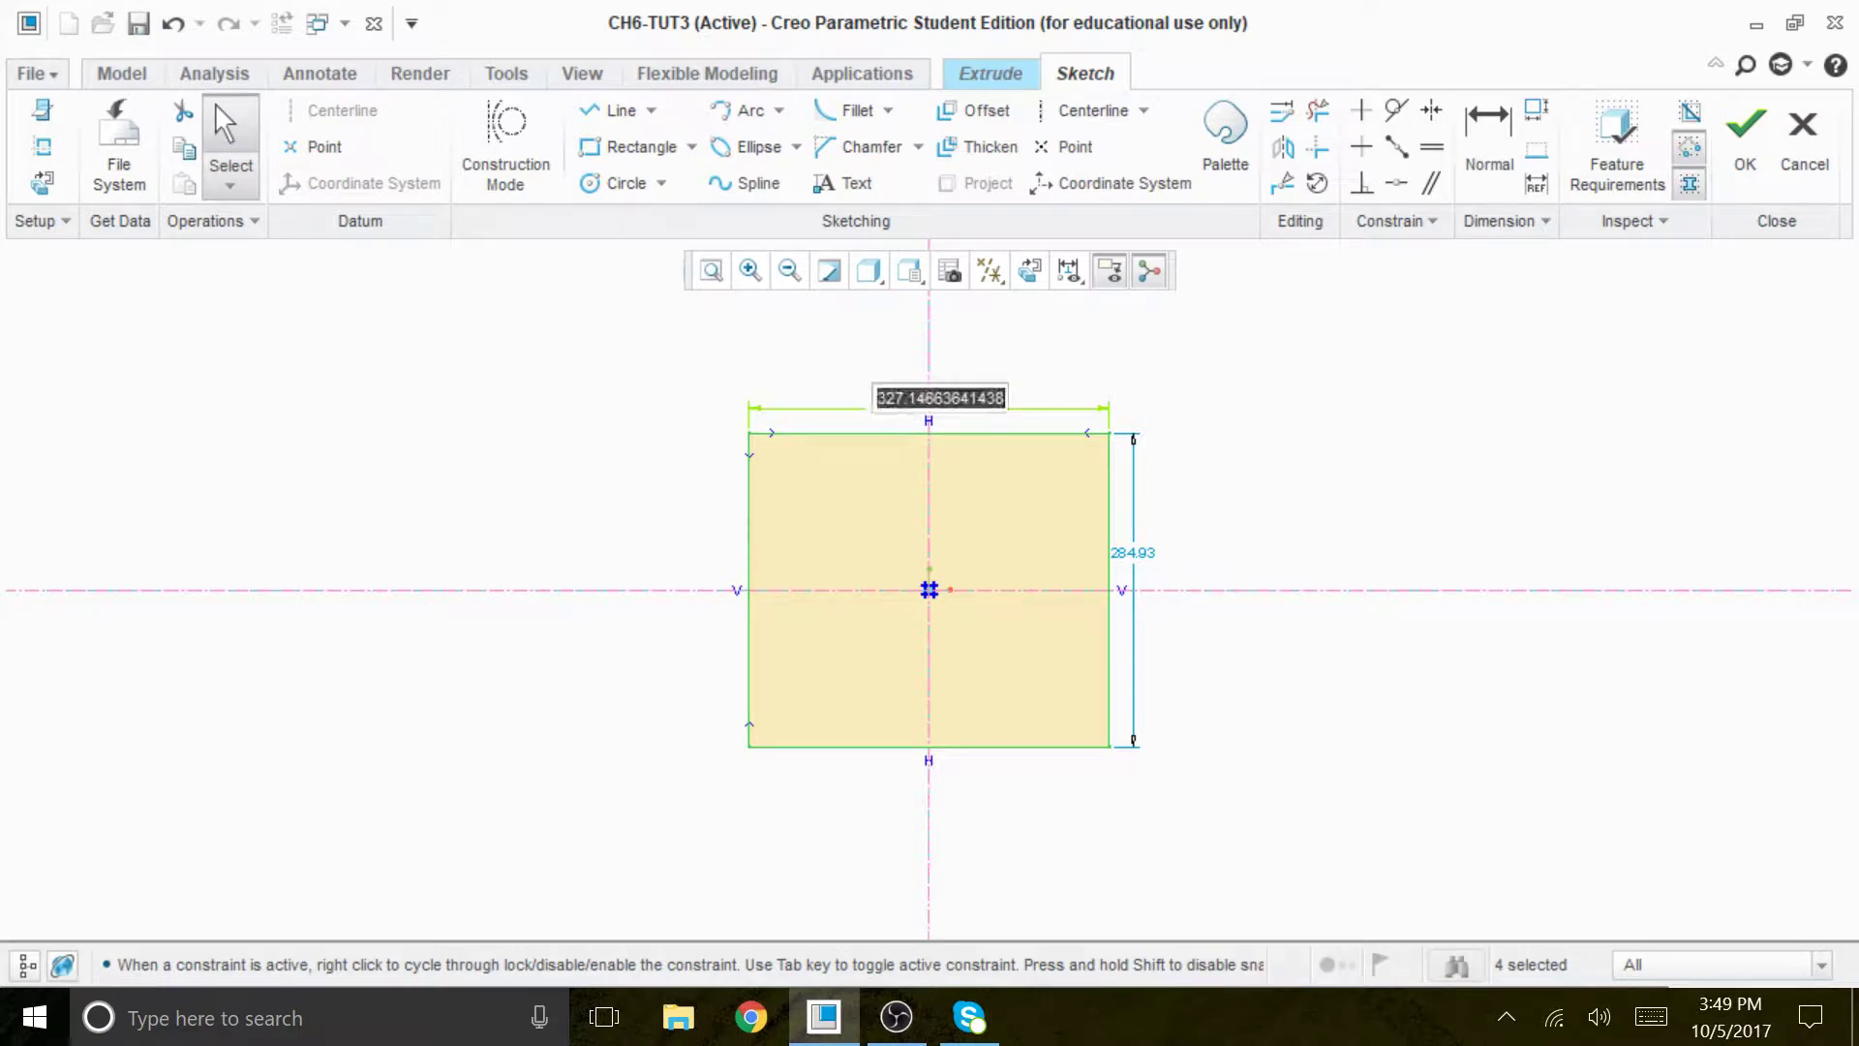
type("86")
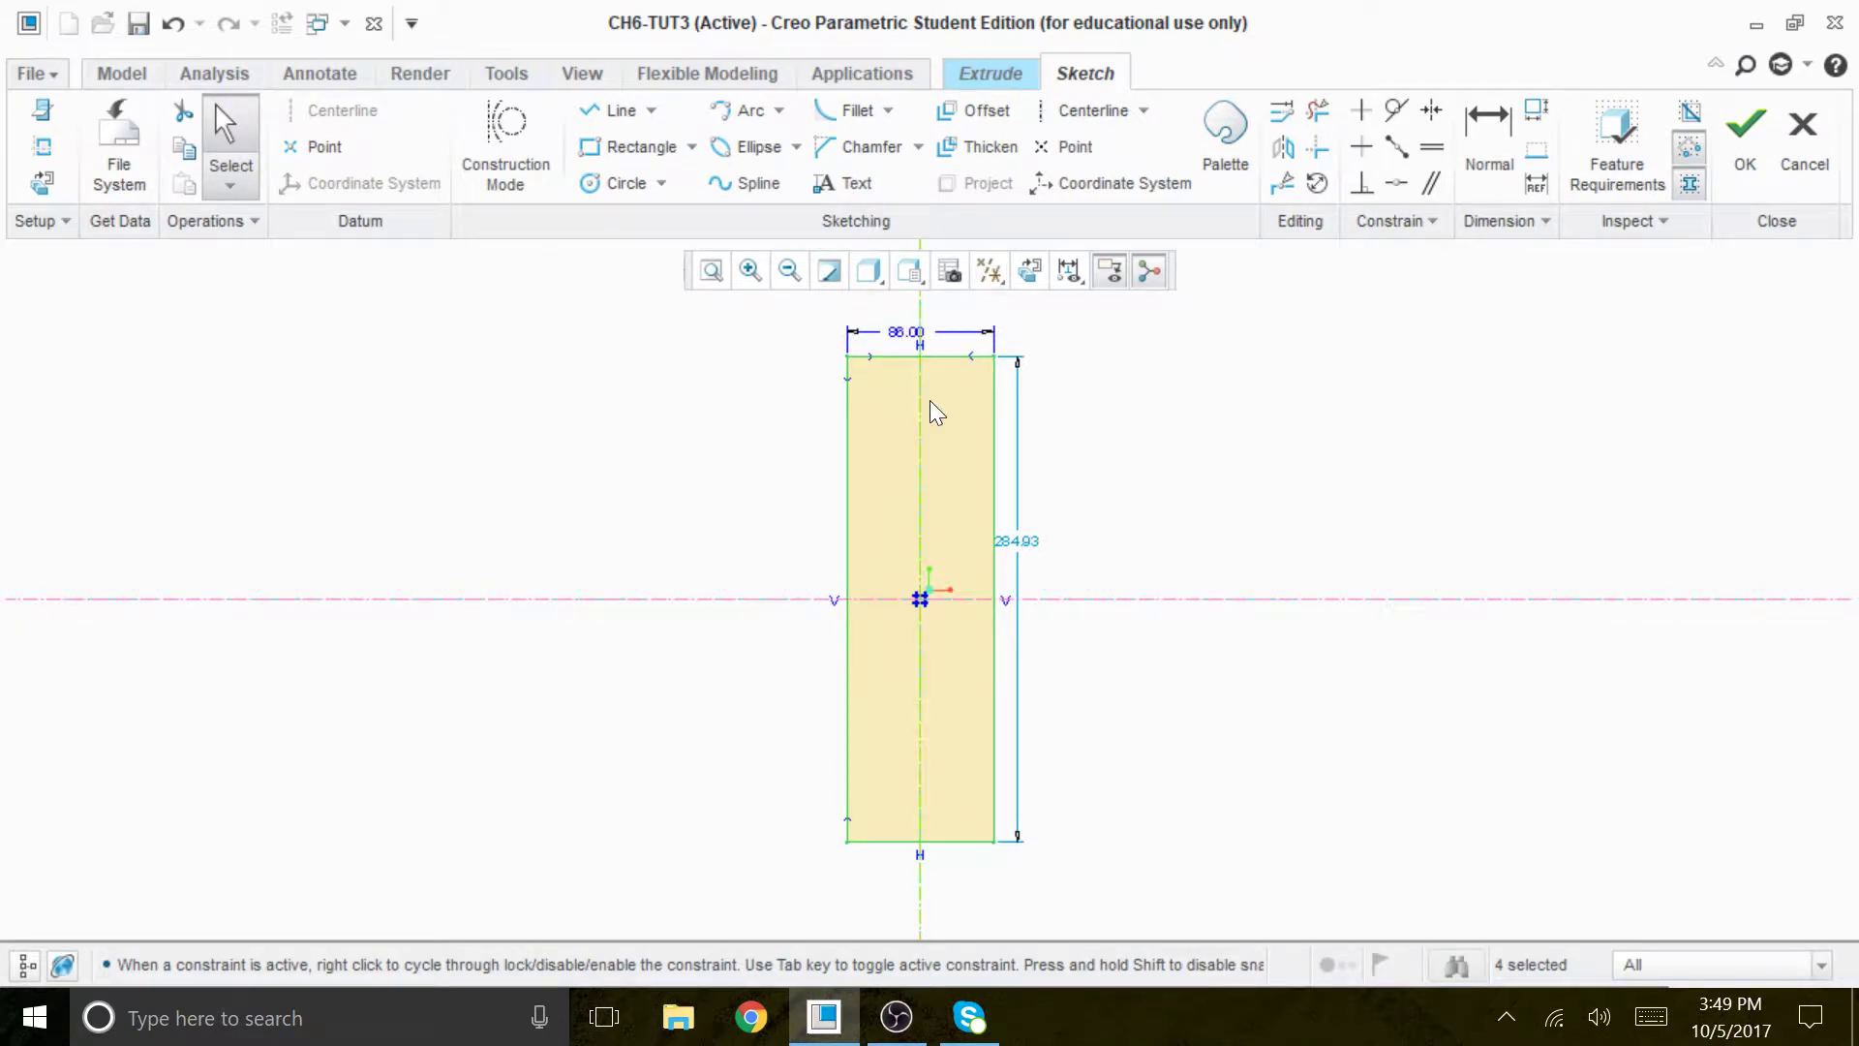
double_click(1024, 544)
type("1")
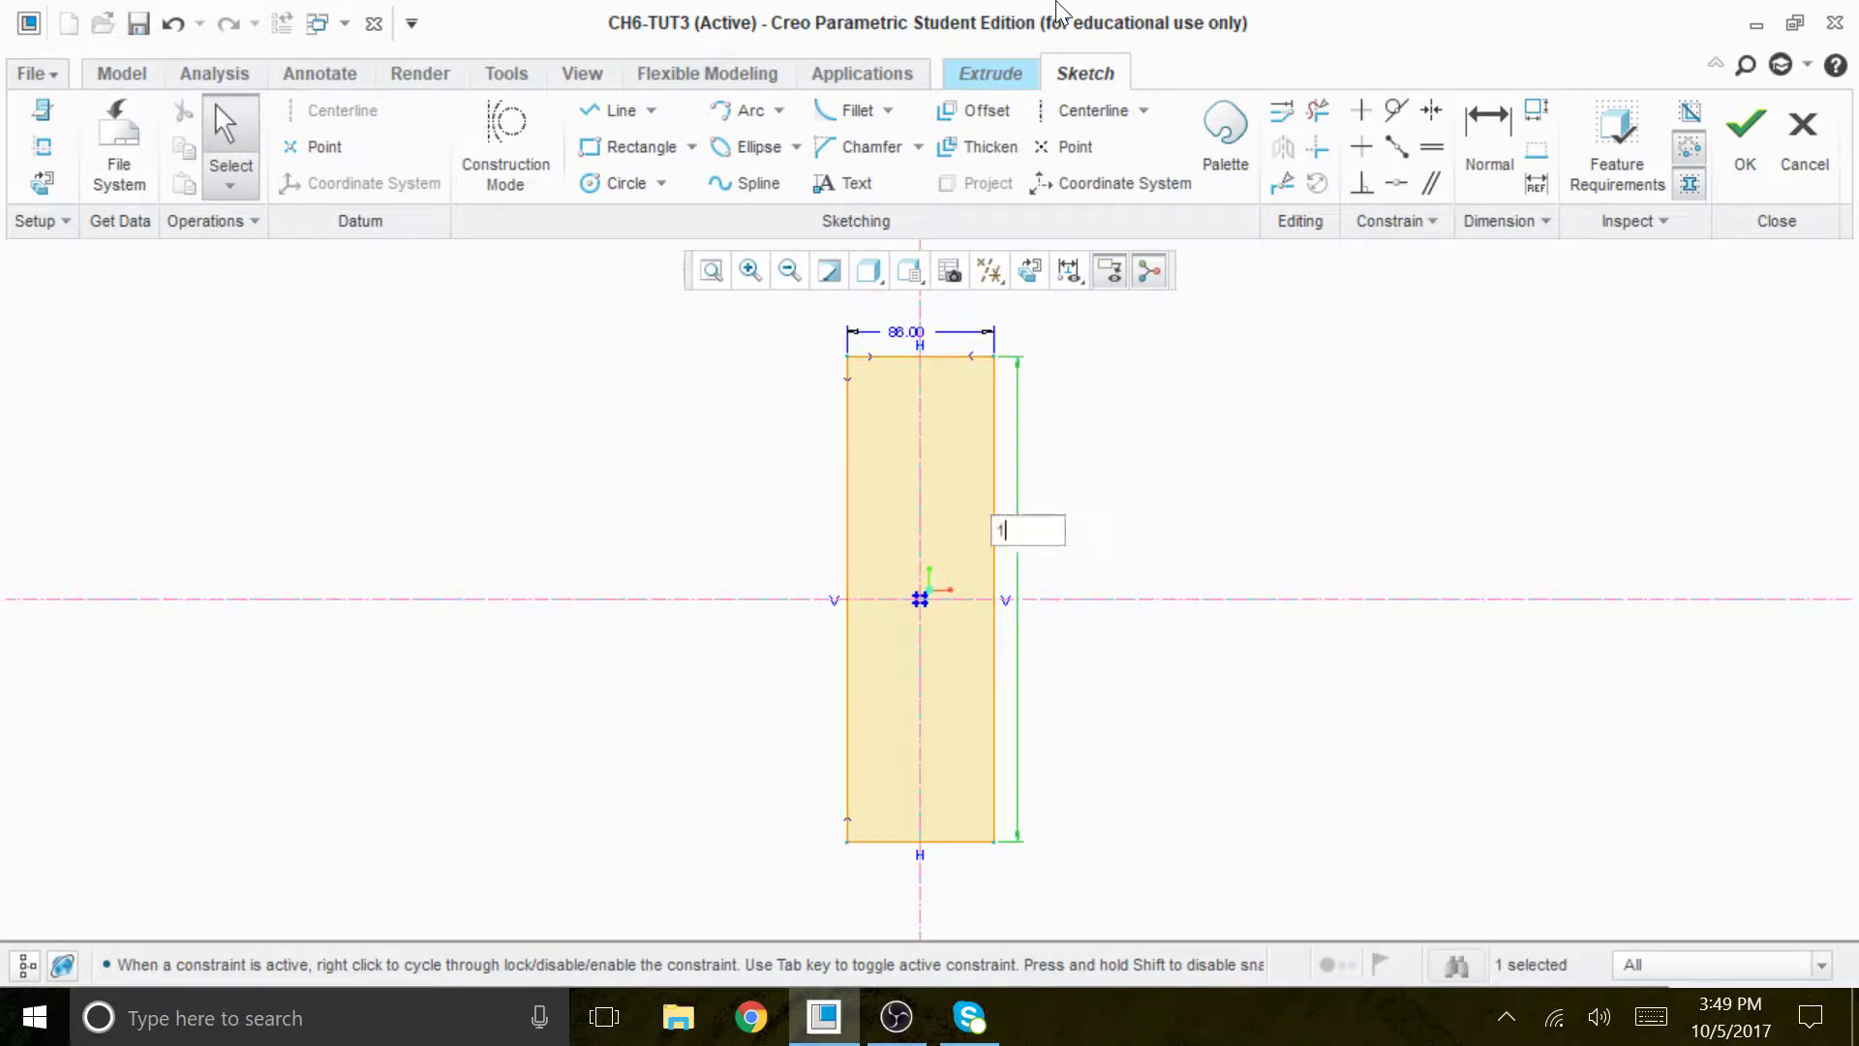
type("80")
key("Return")
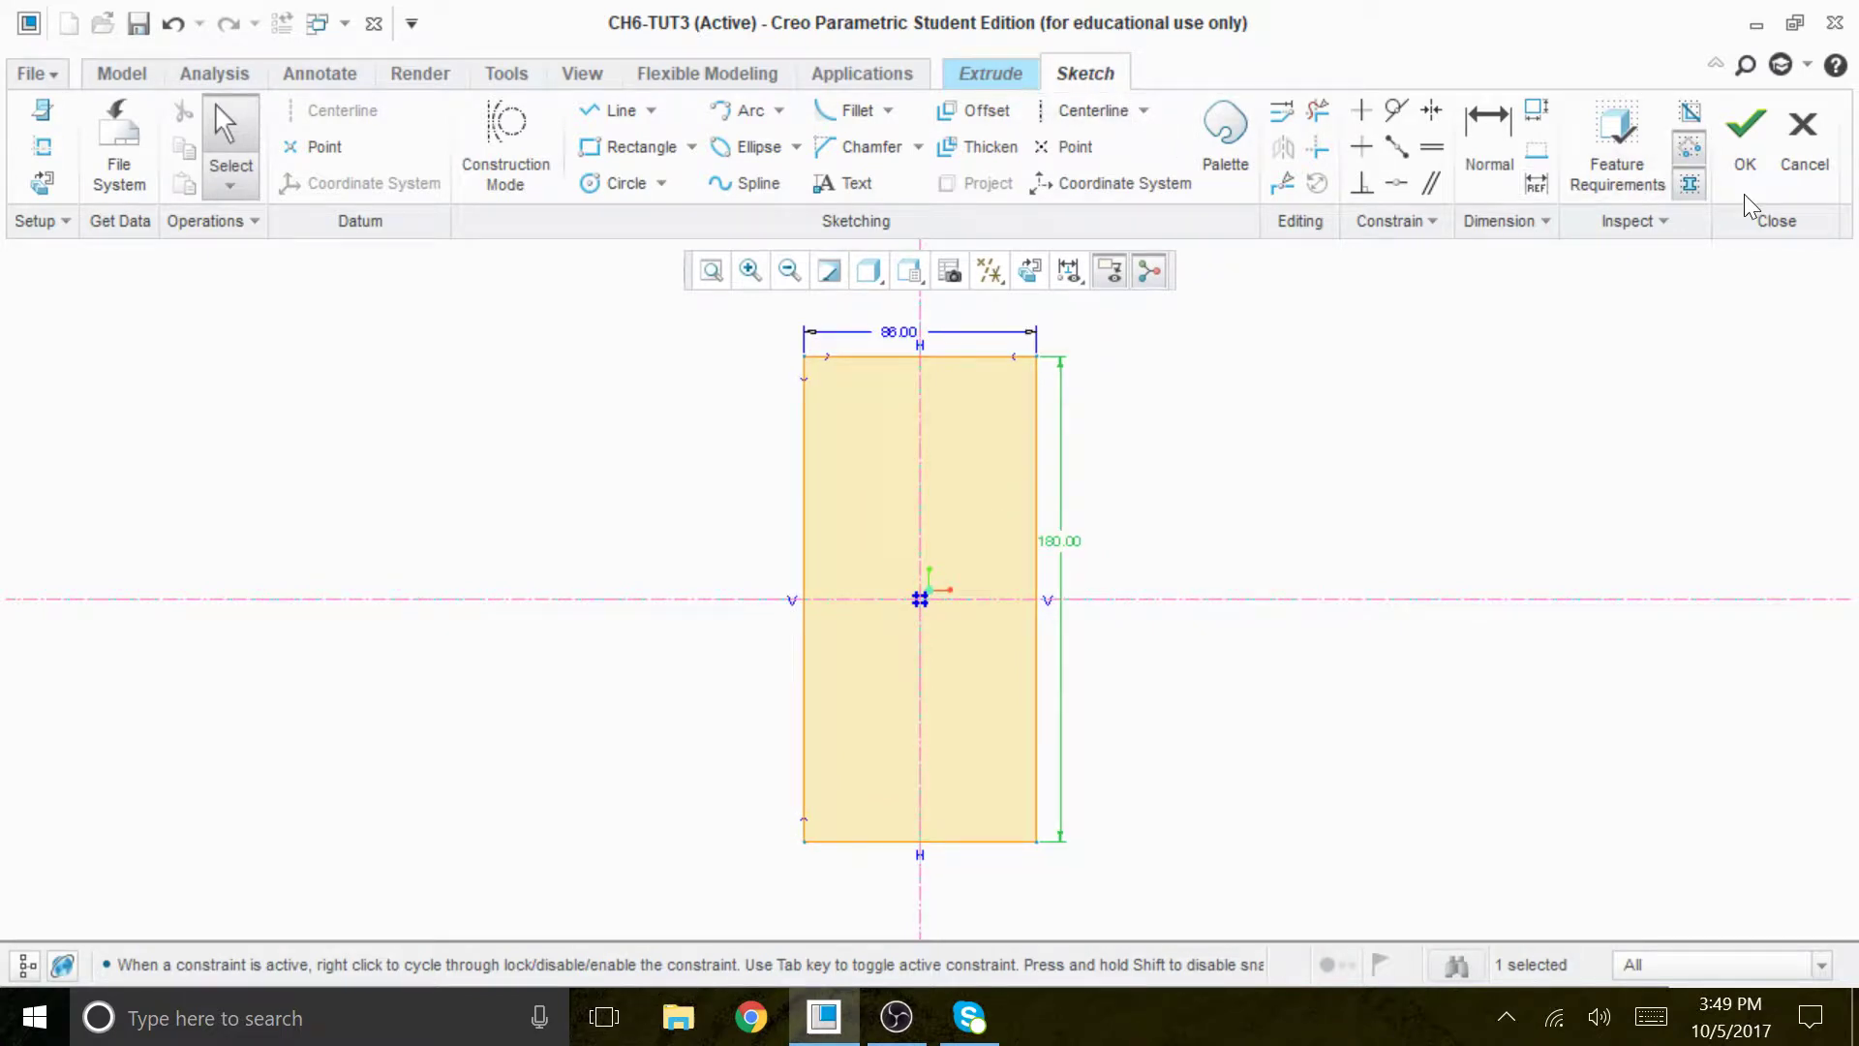
Finish the rectangle sketch and extrude it to a depth of 25.
left_click(1745, 136)
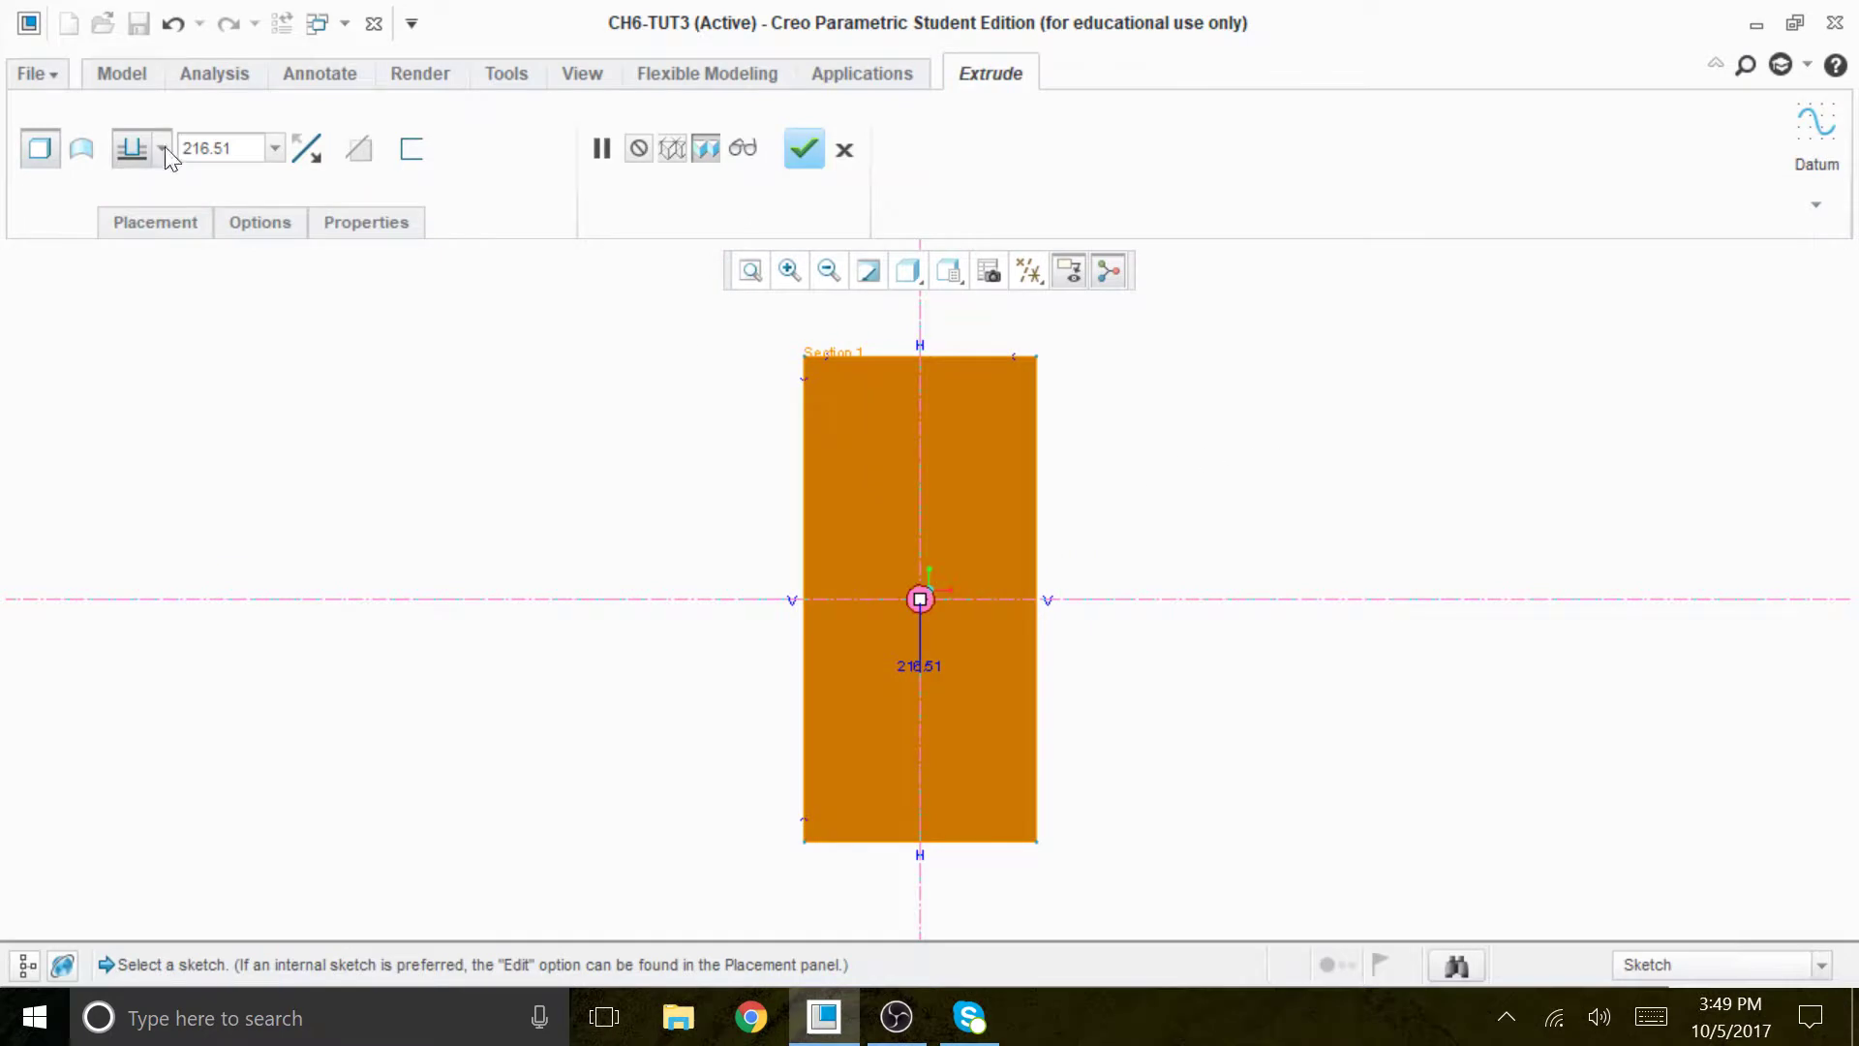
double_click(230, 147)
type("25")
key("Return")
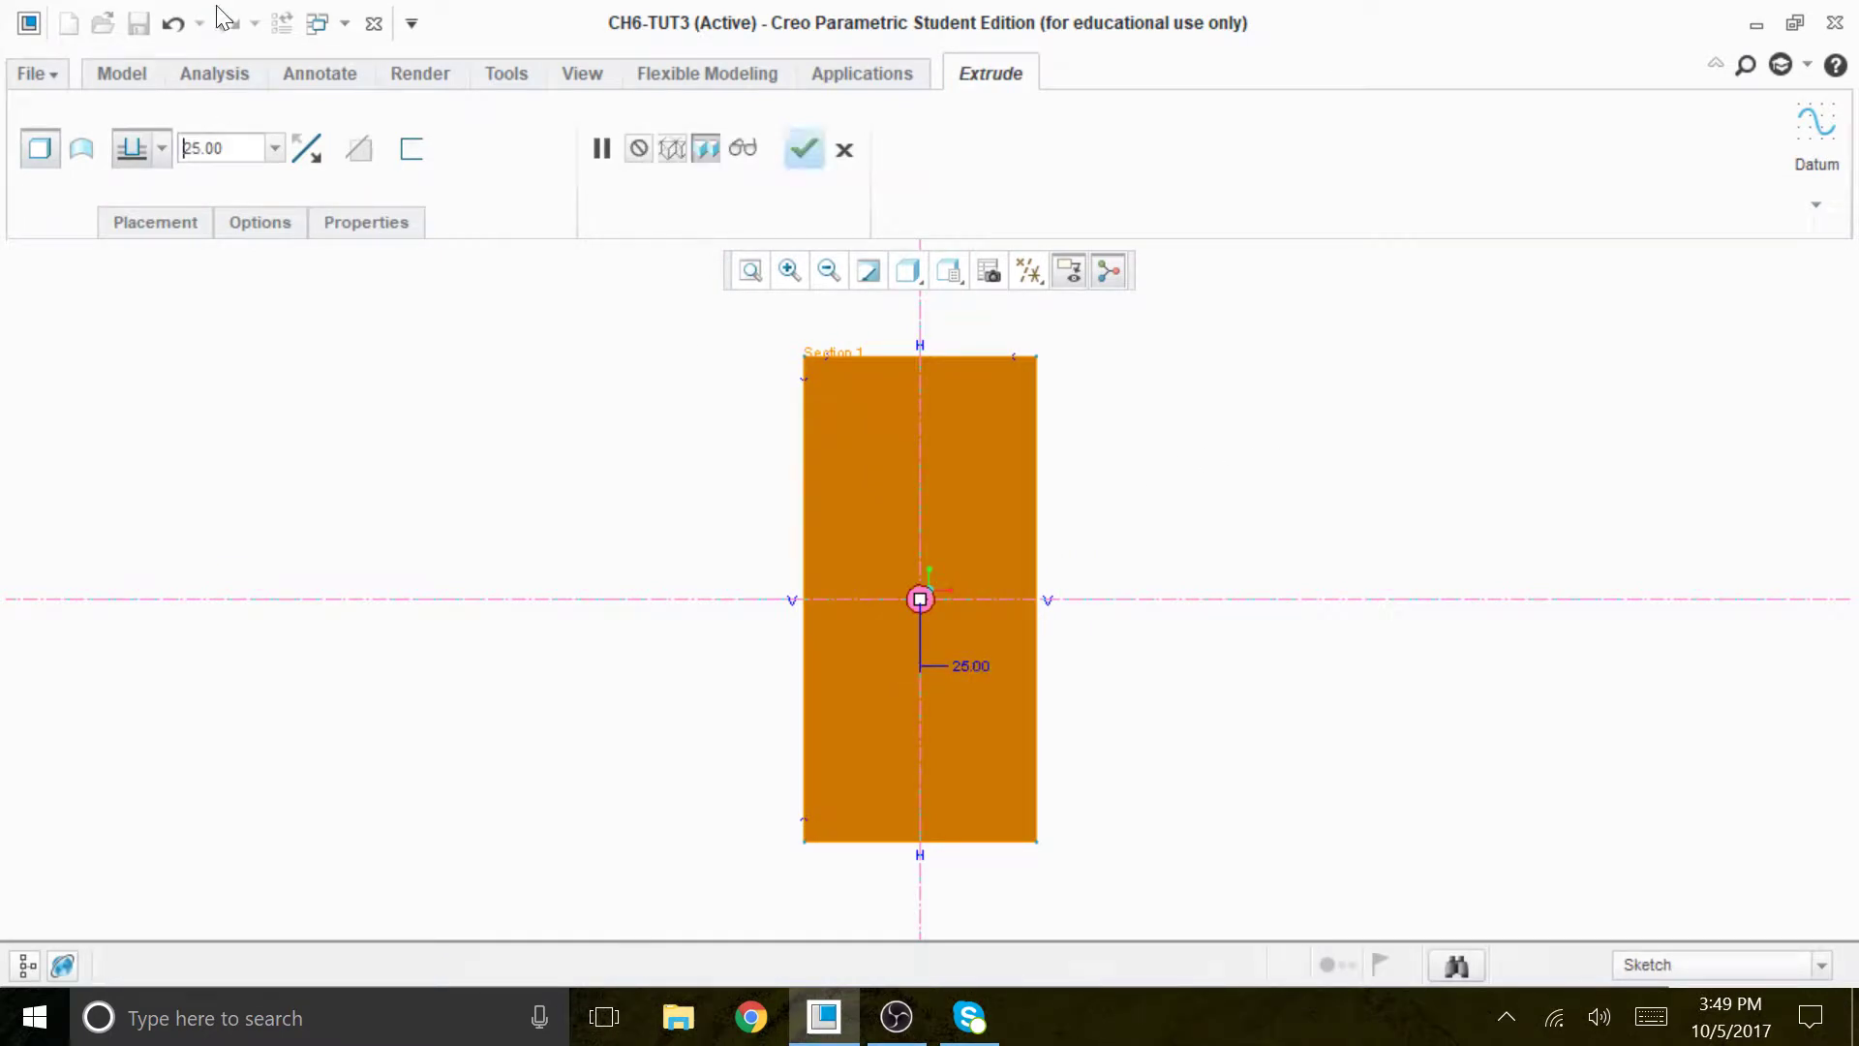
middle_click_drag(1209, 761, 1170, 787)
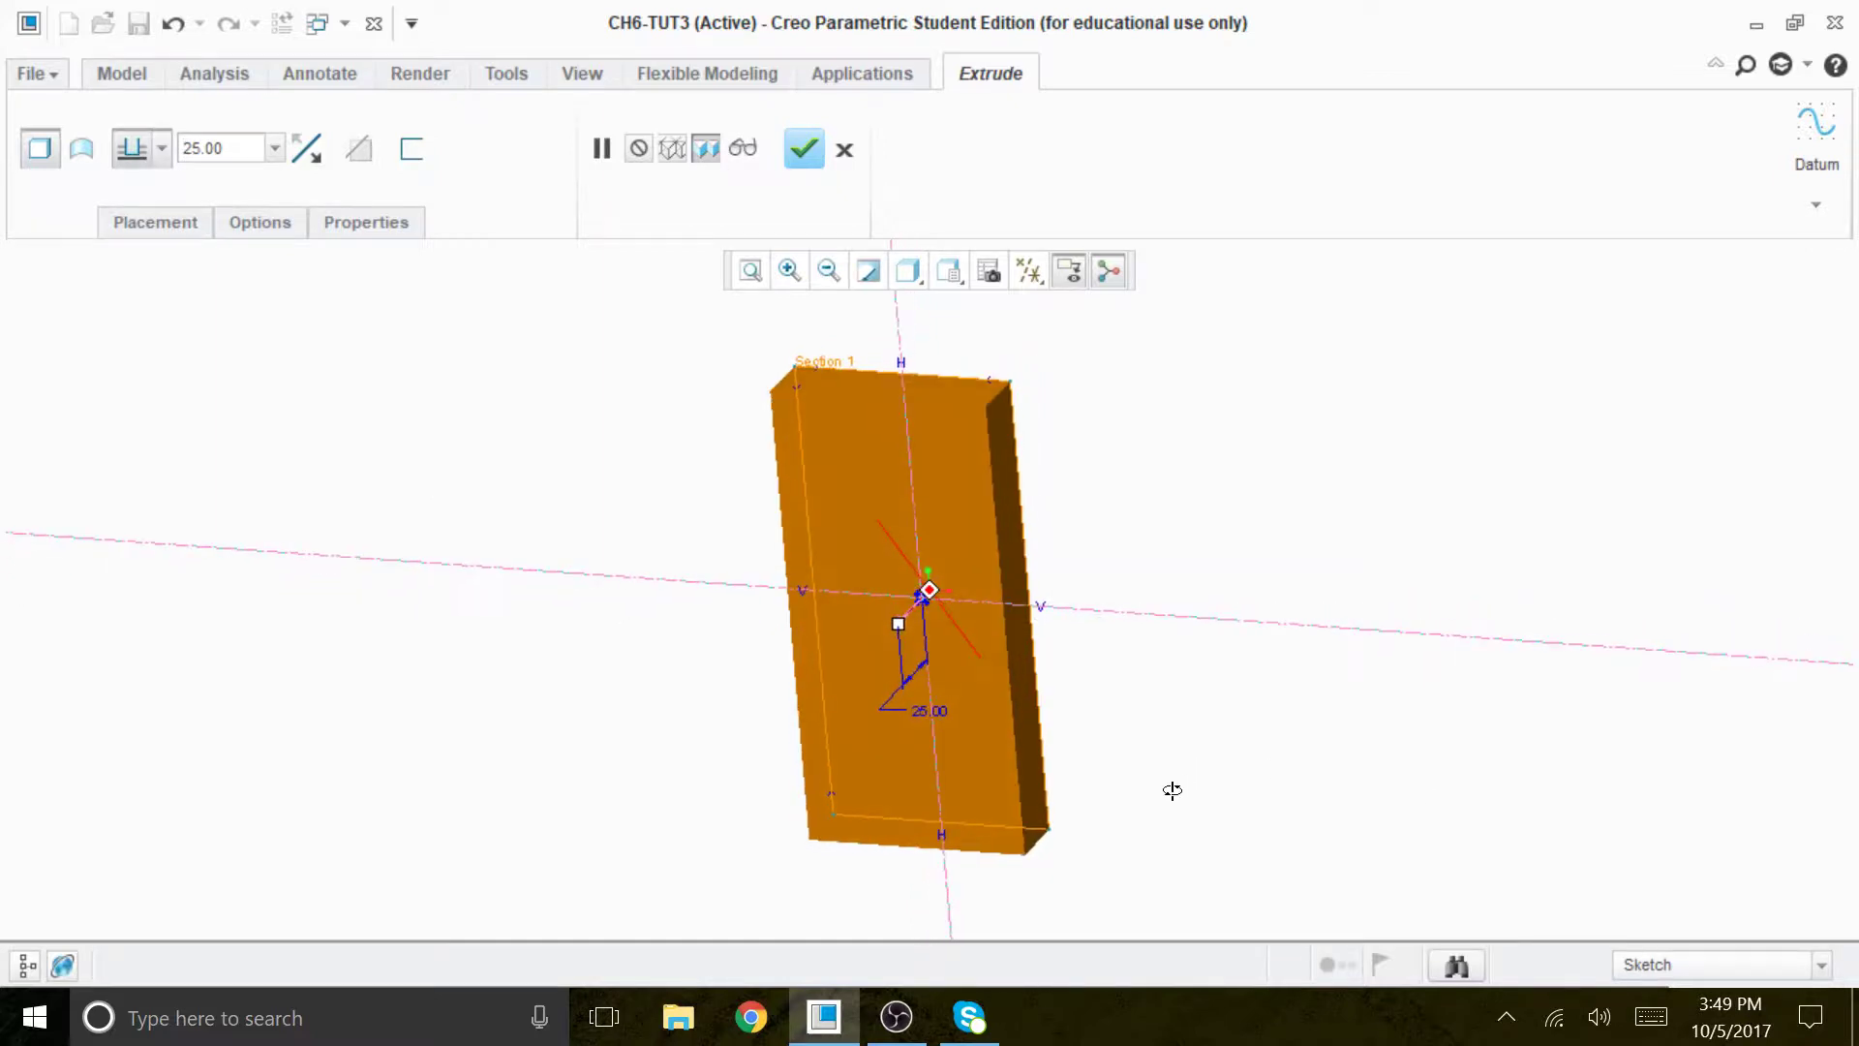
left_click(803, 150)
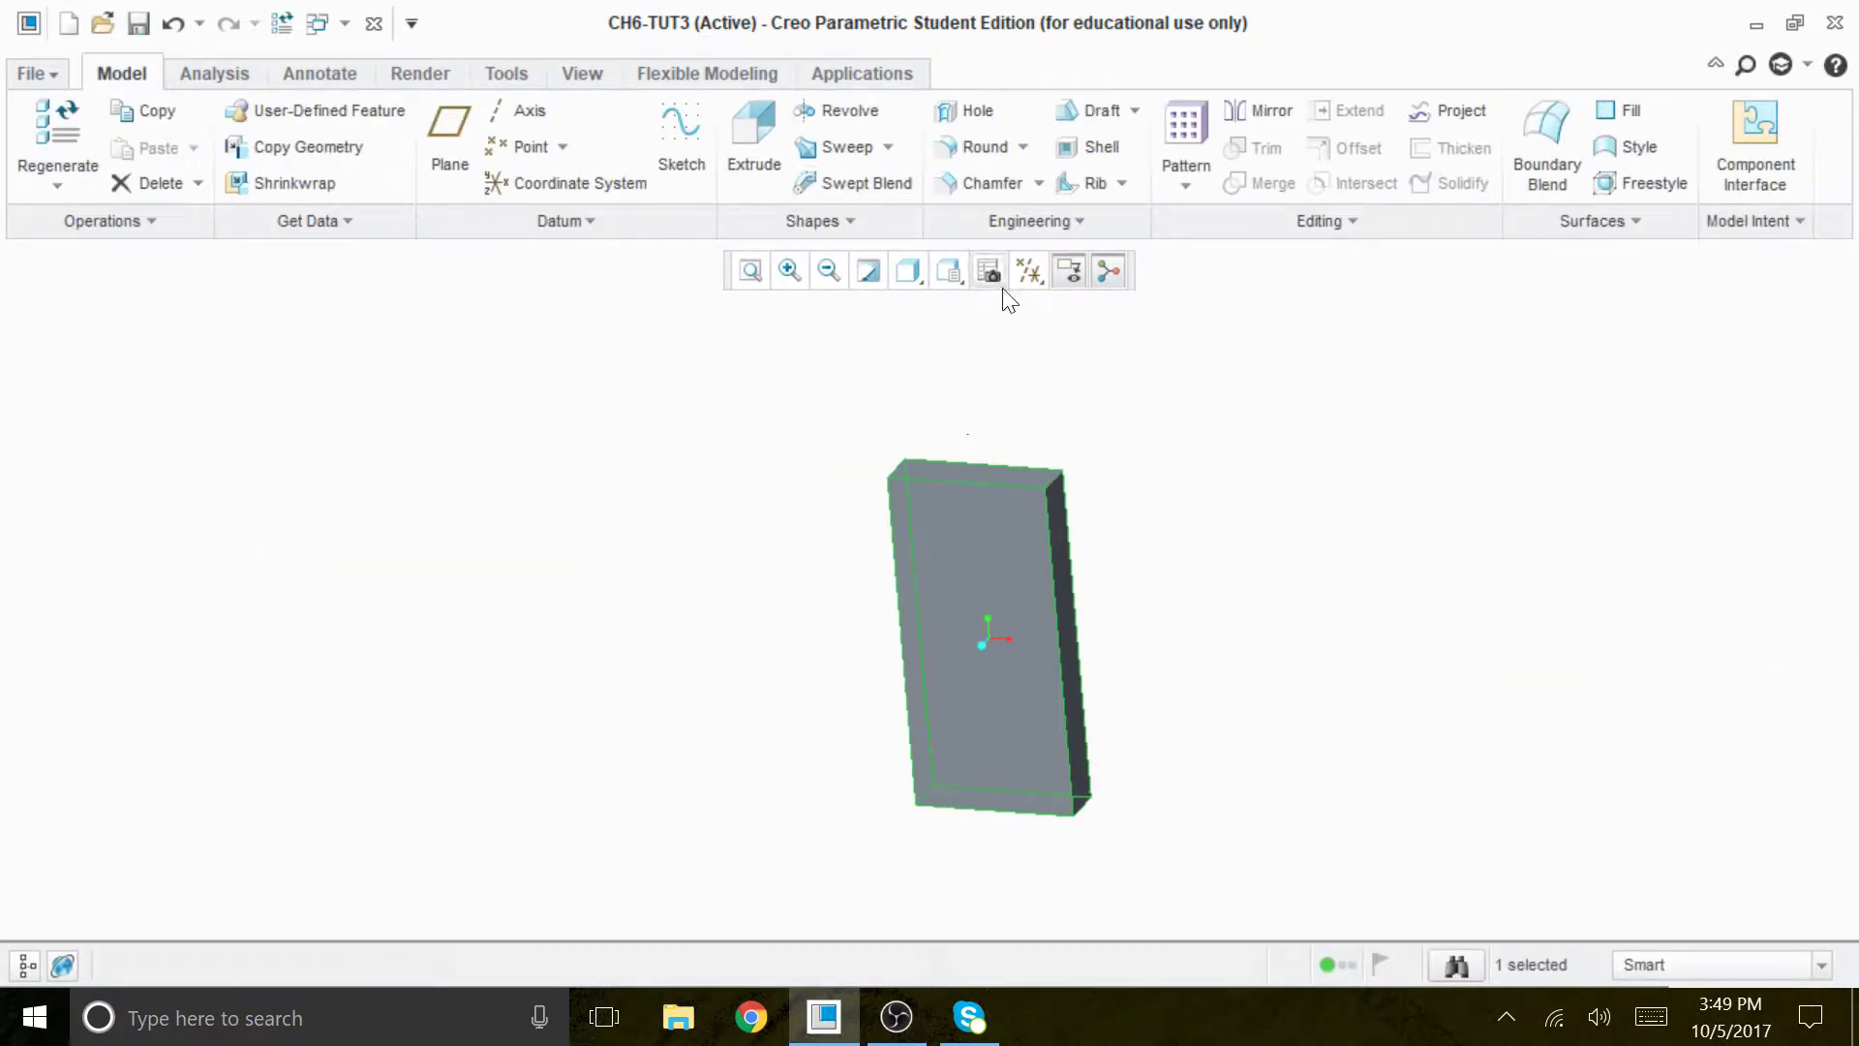
Start a second Extrude with its sketch on the plate's long narrow side face, keeping the default orientation reference.
scroll(1137, 571, "down", 1)
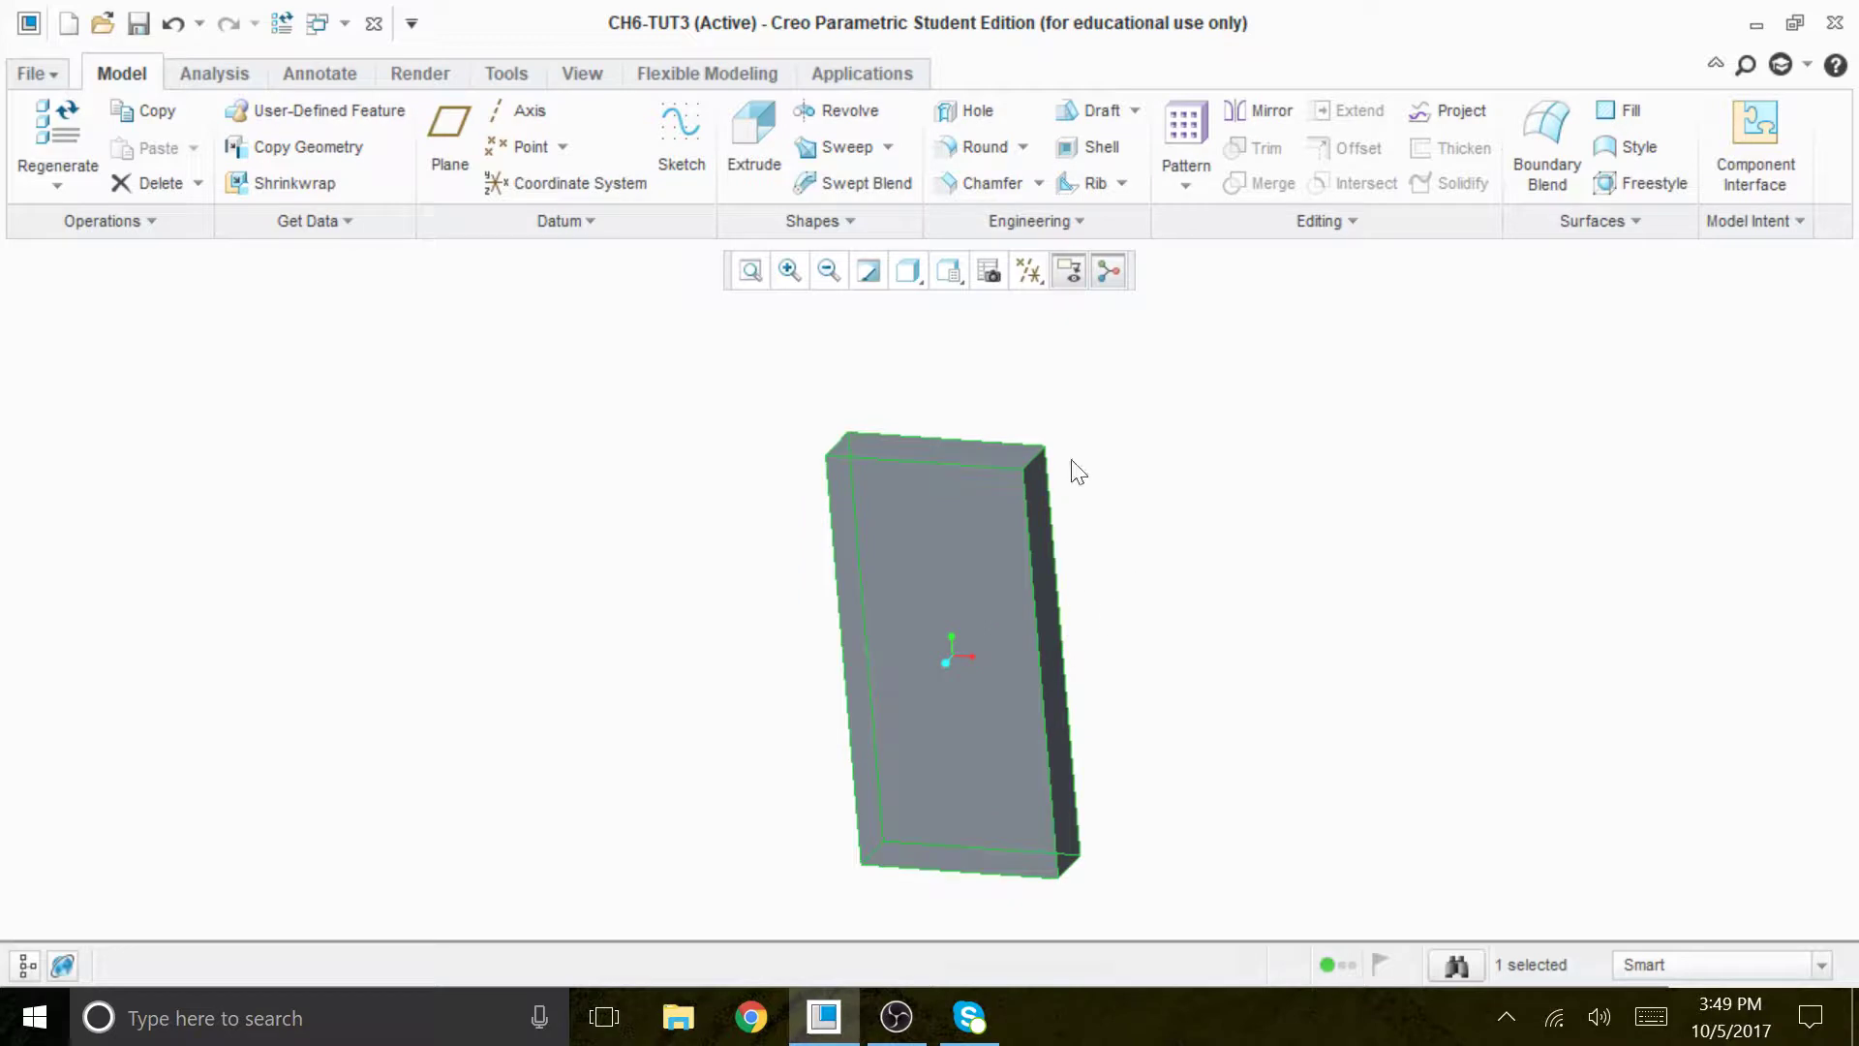
left_click(755, 143)
left_click(159, 213)
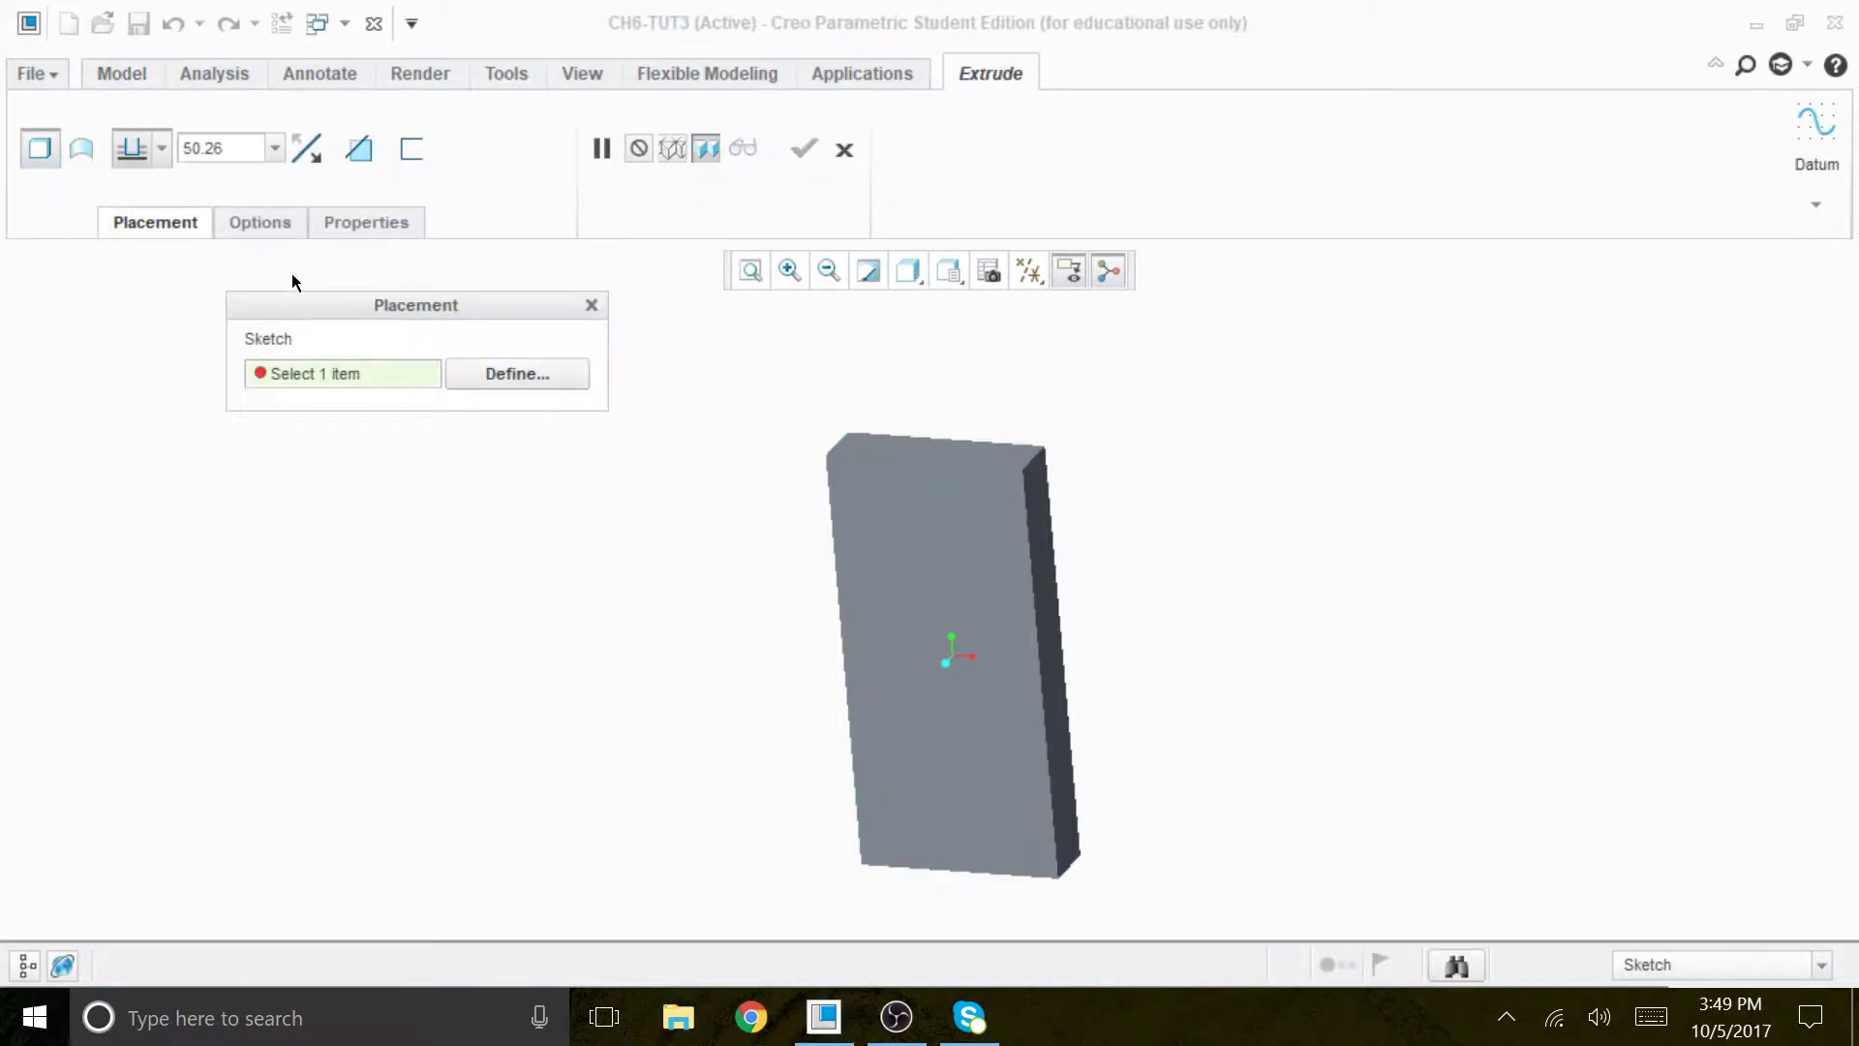
left_click(508, 374)
middle_click_drag(1249, 820, 1062, 771)
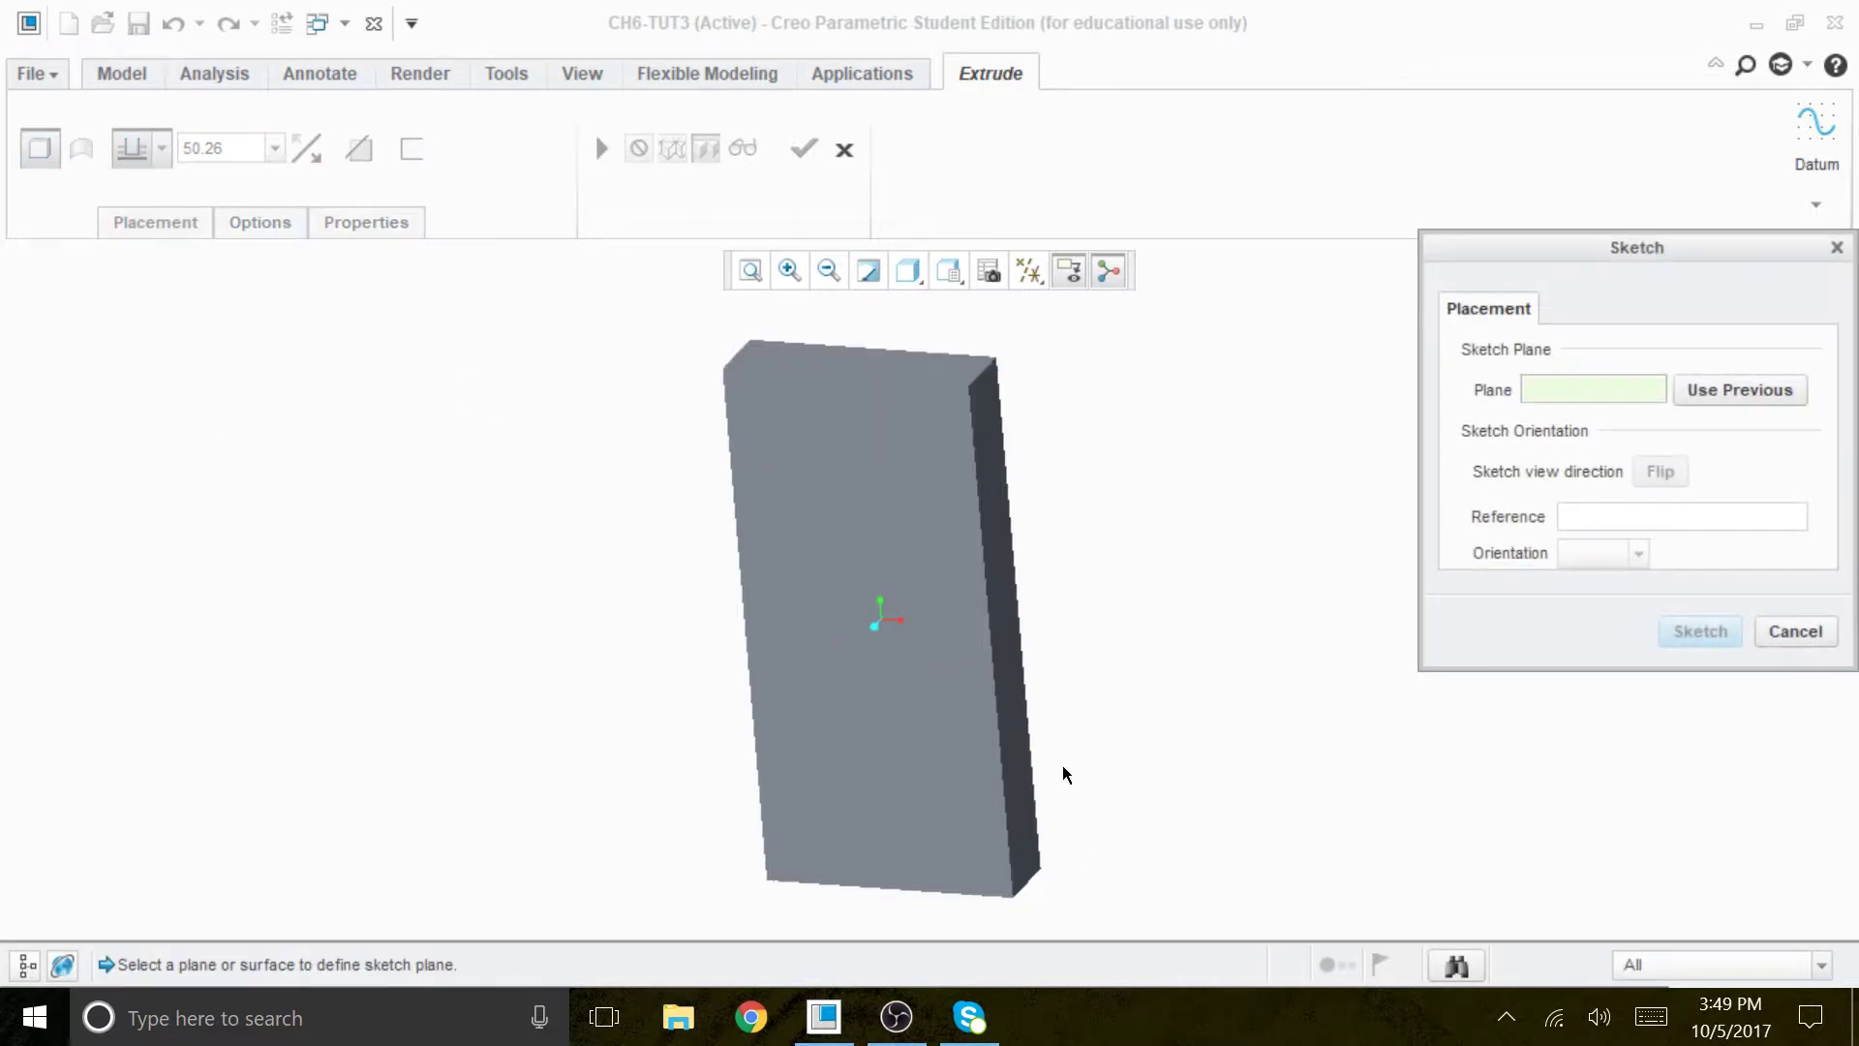
left_click(1012, 760)
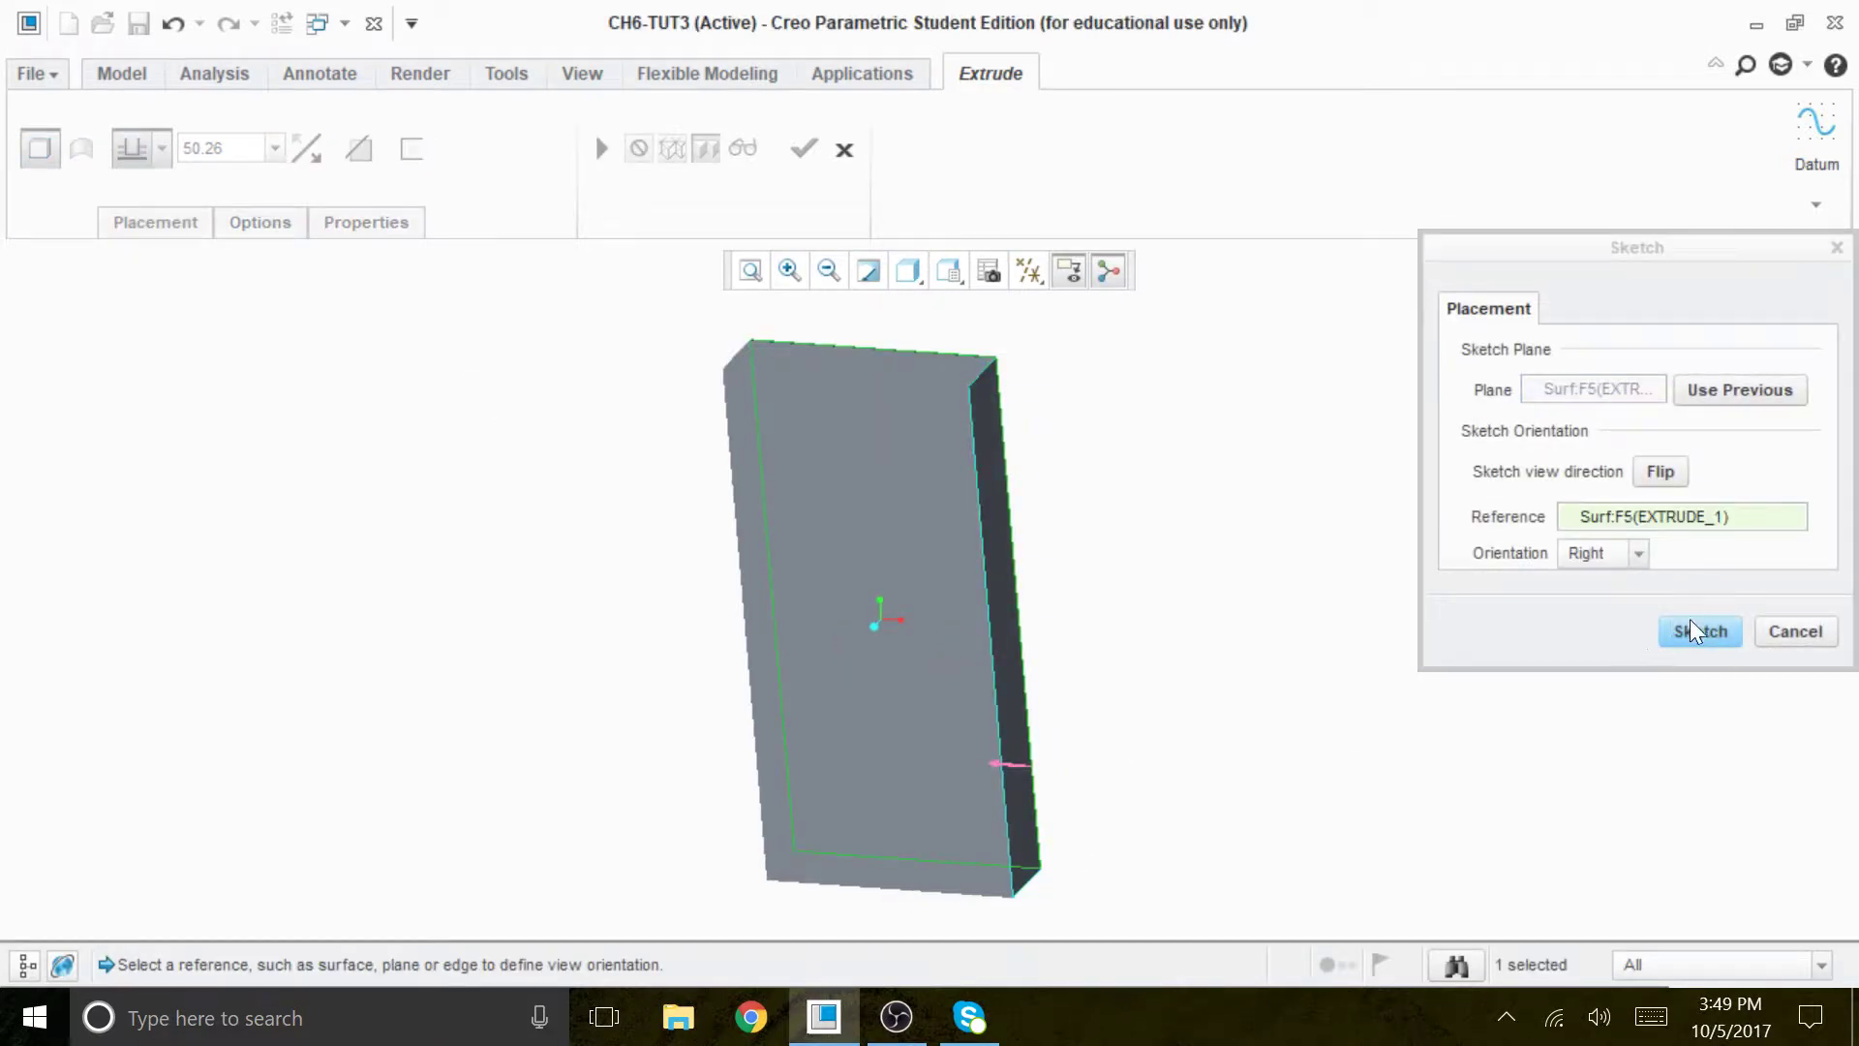
left_click(1692, 629)
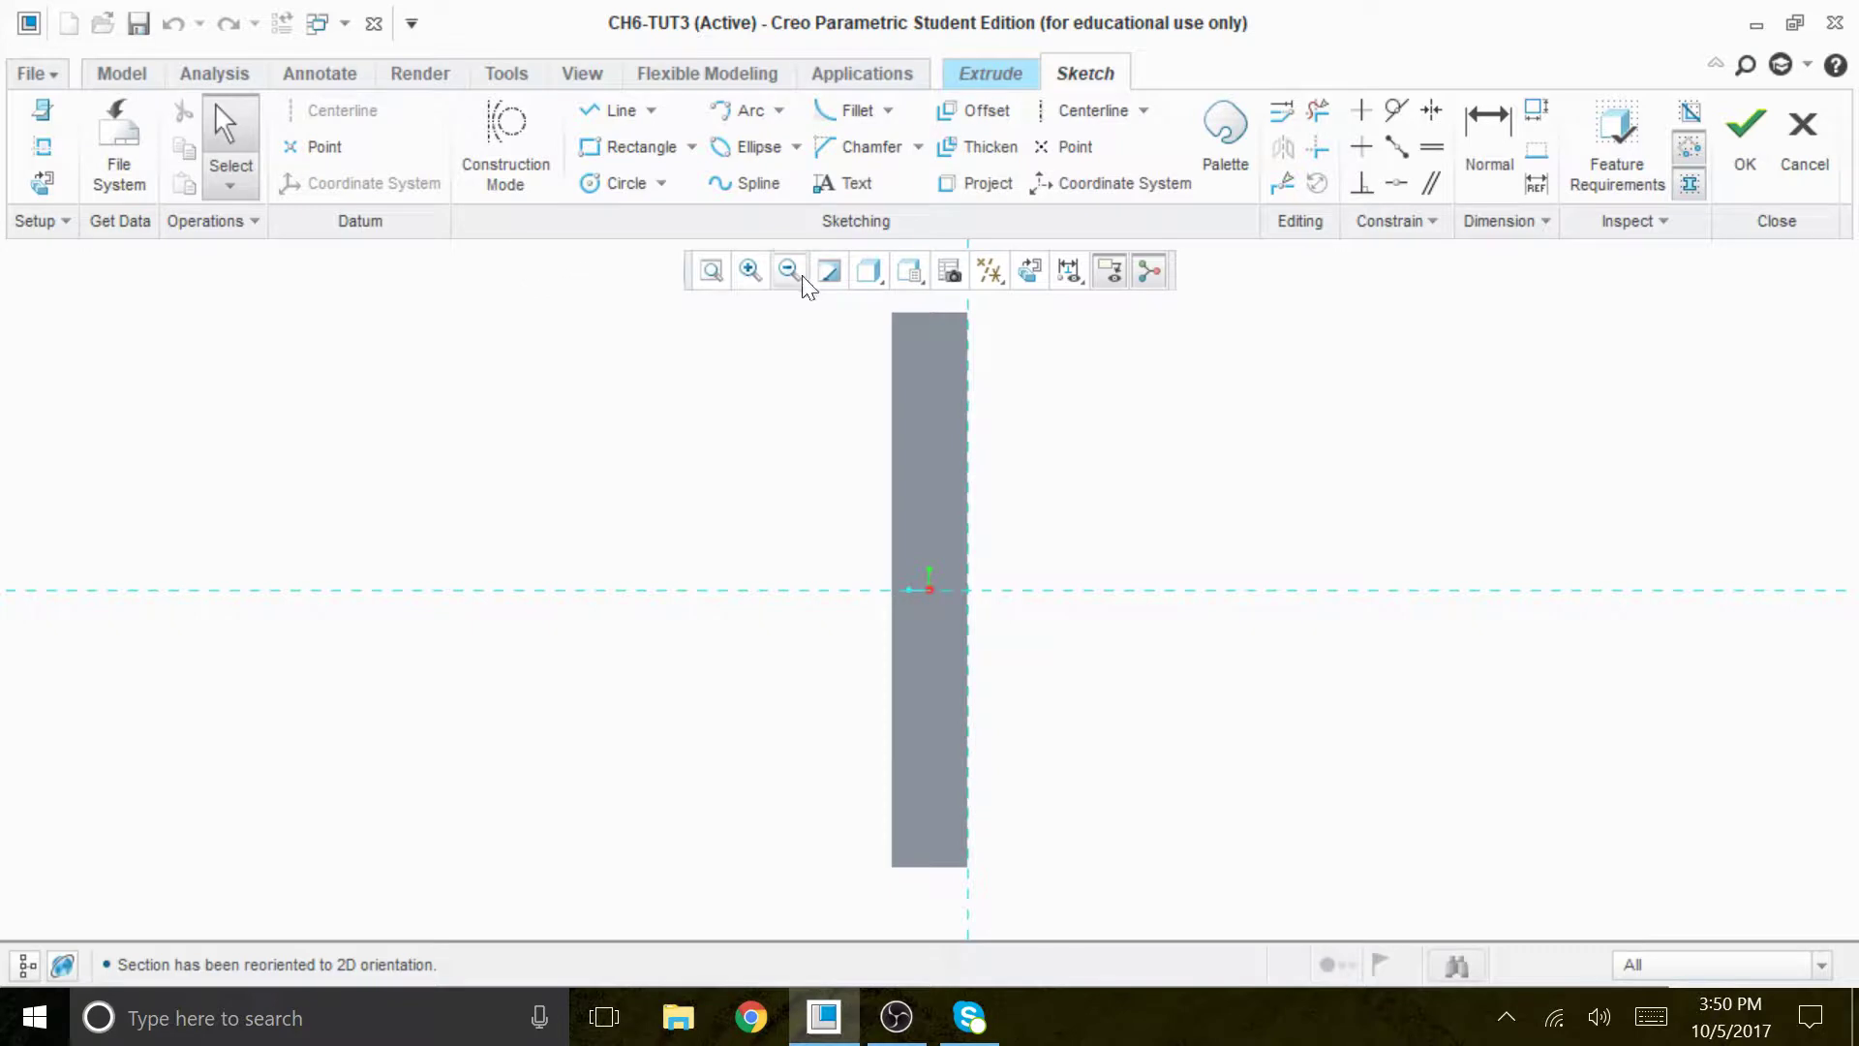
Set the display style to No Hidden and add the plate's front, bottom and top edges as sketch references.
left_click(869, 271)
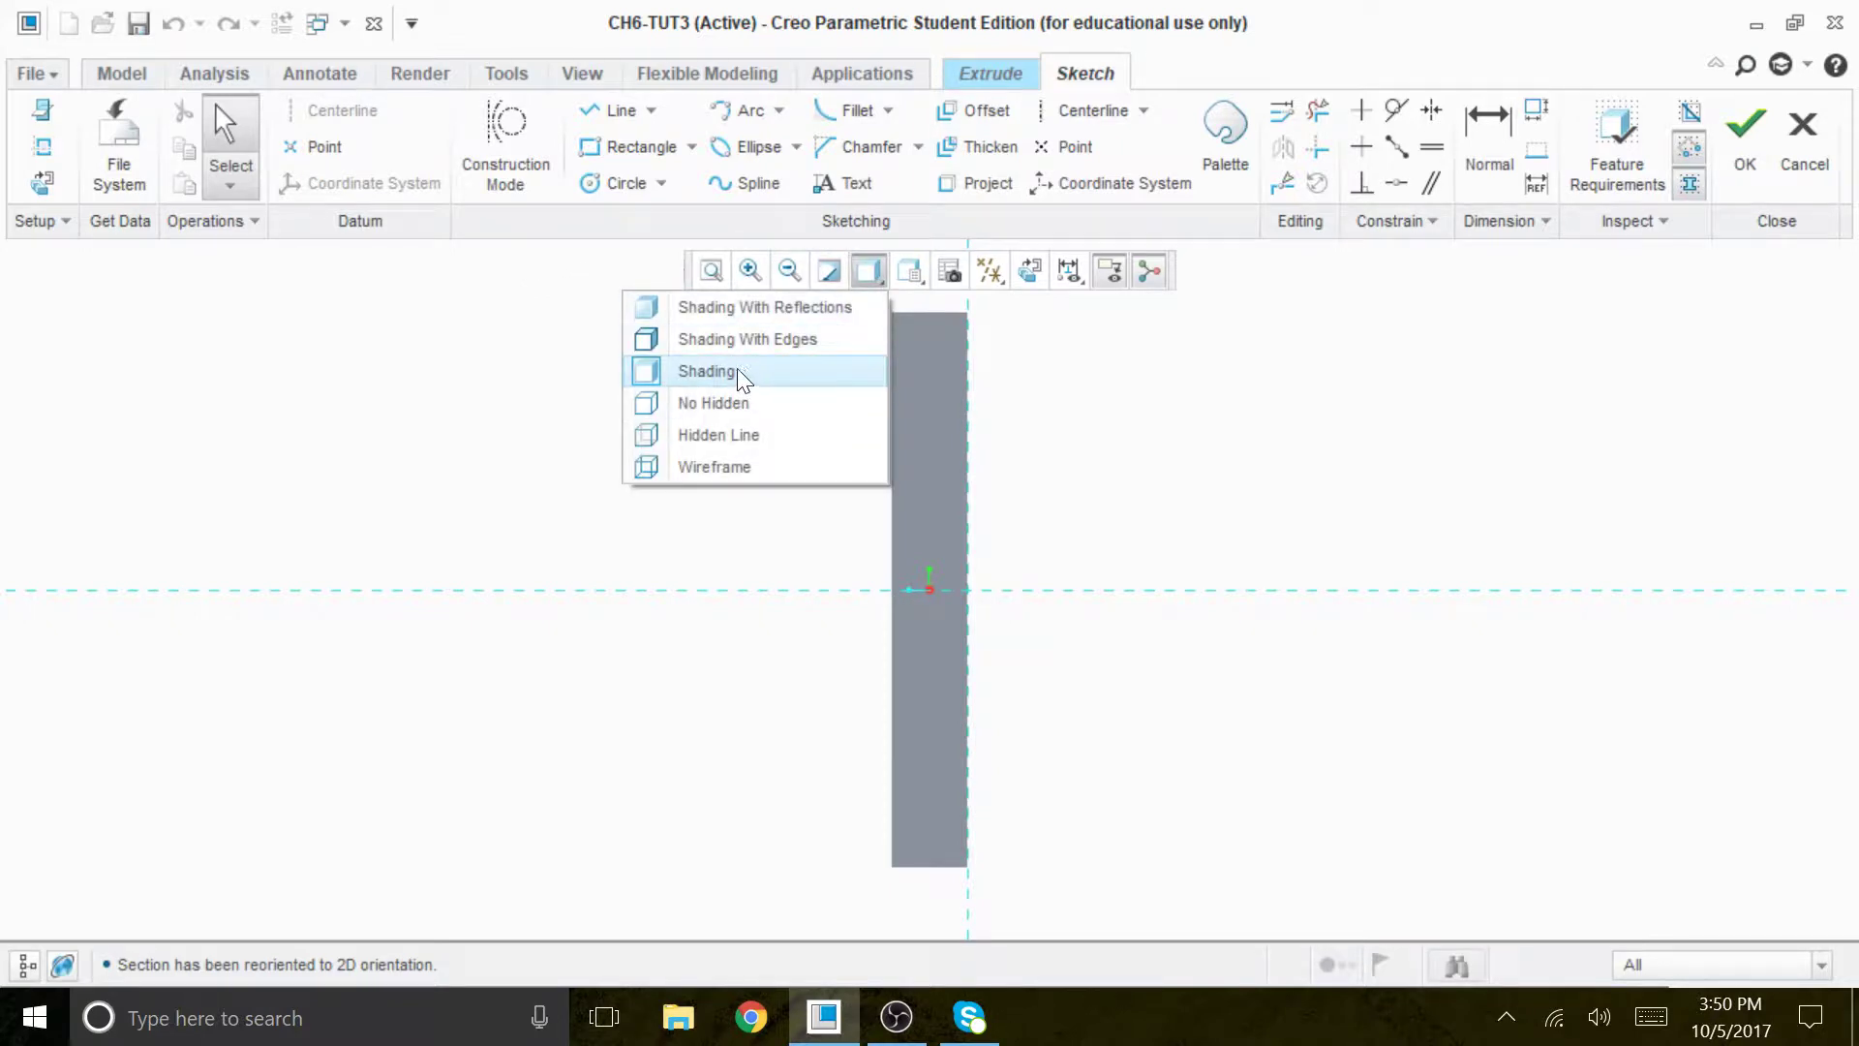
left_click(717, 403)
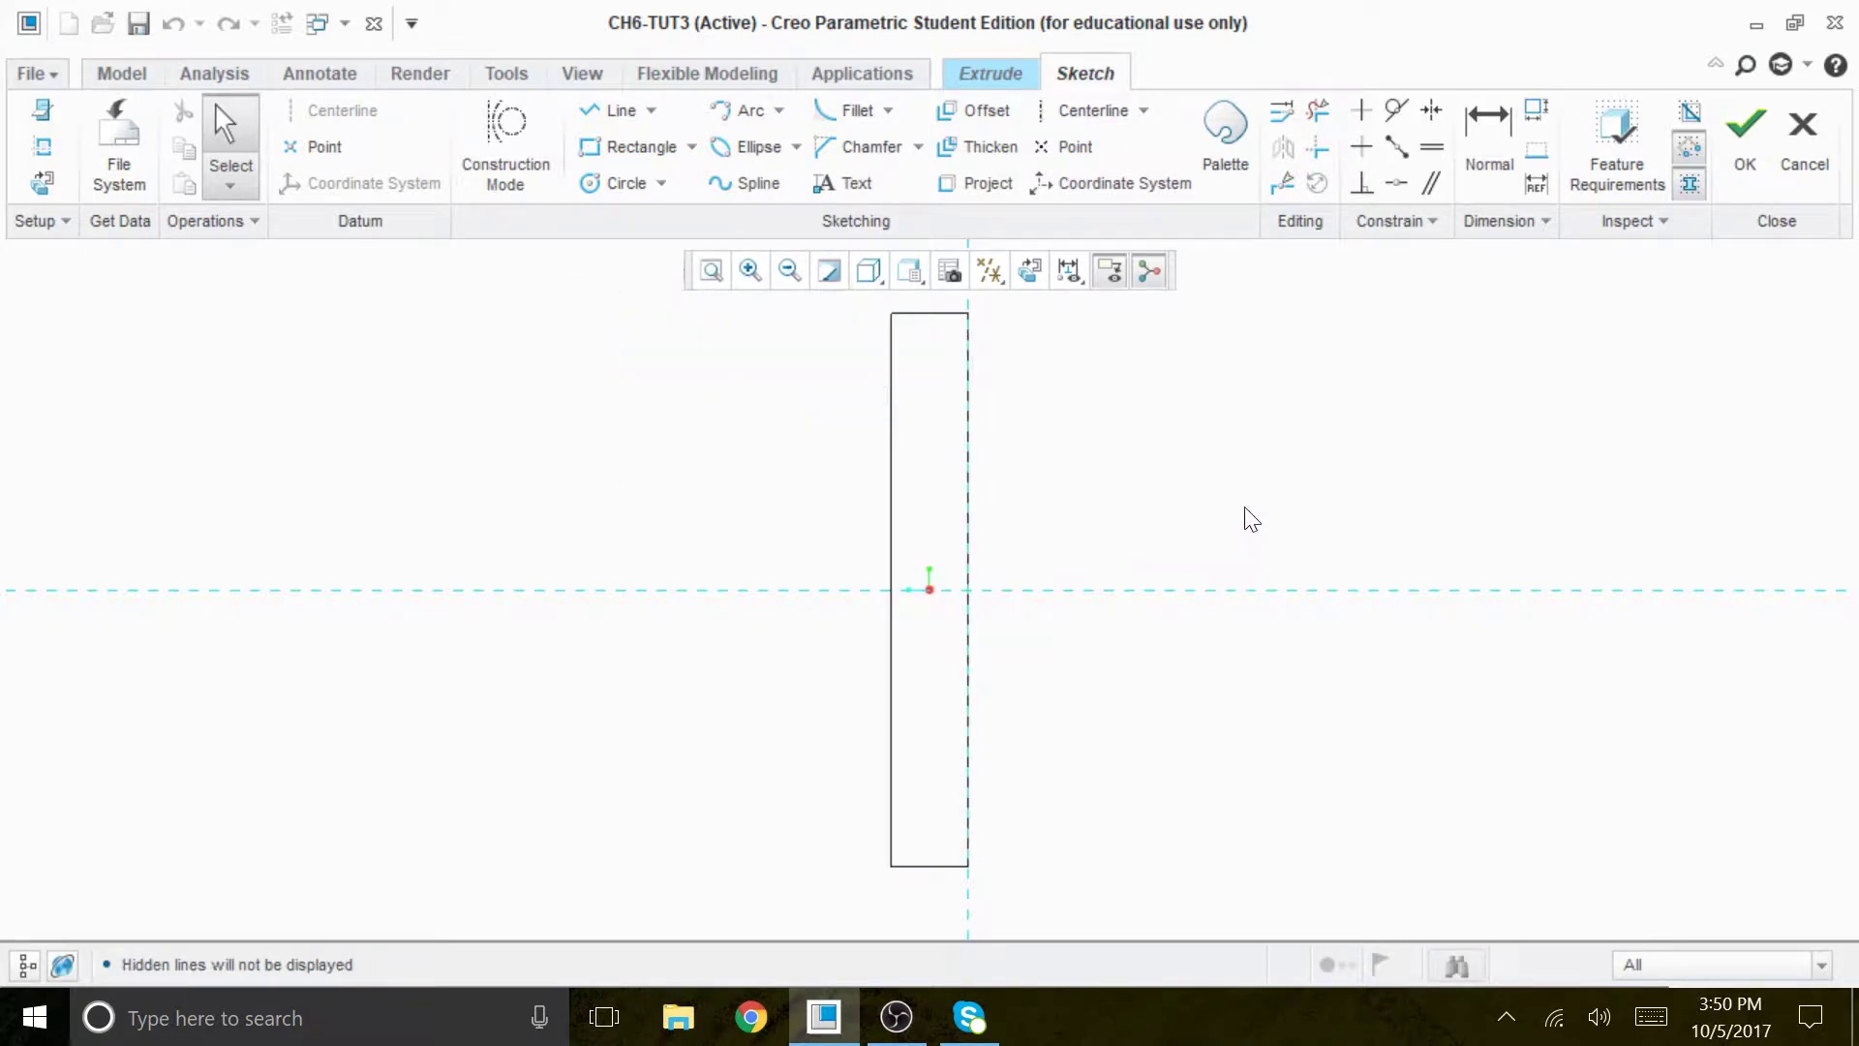
right_click(1349, 423)
left_click(1254, 479)
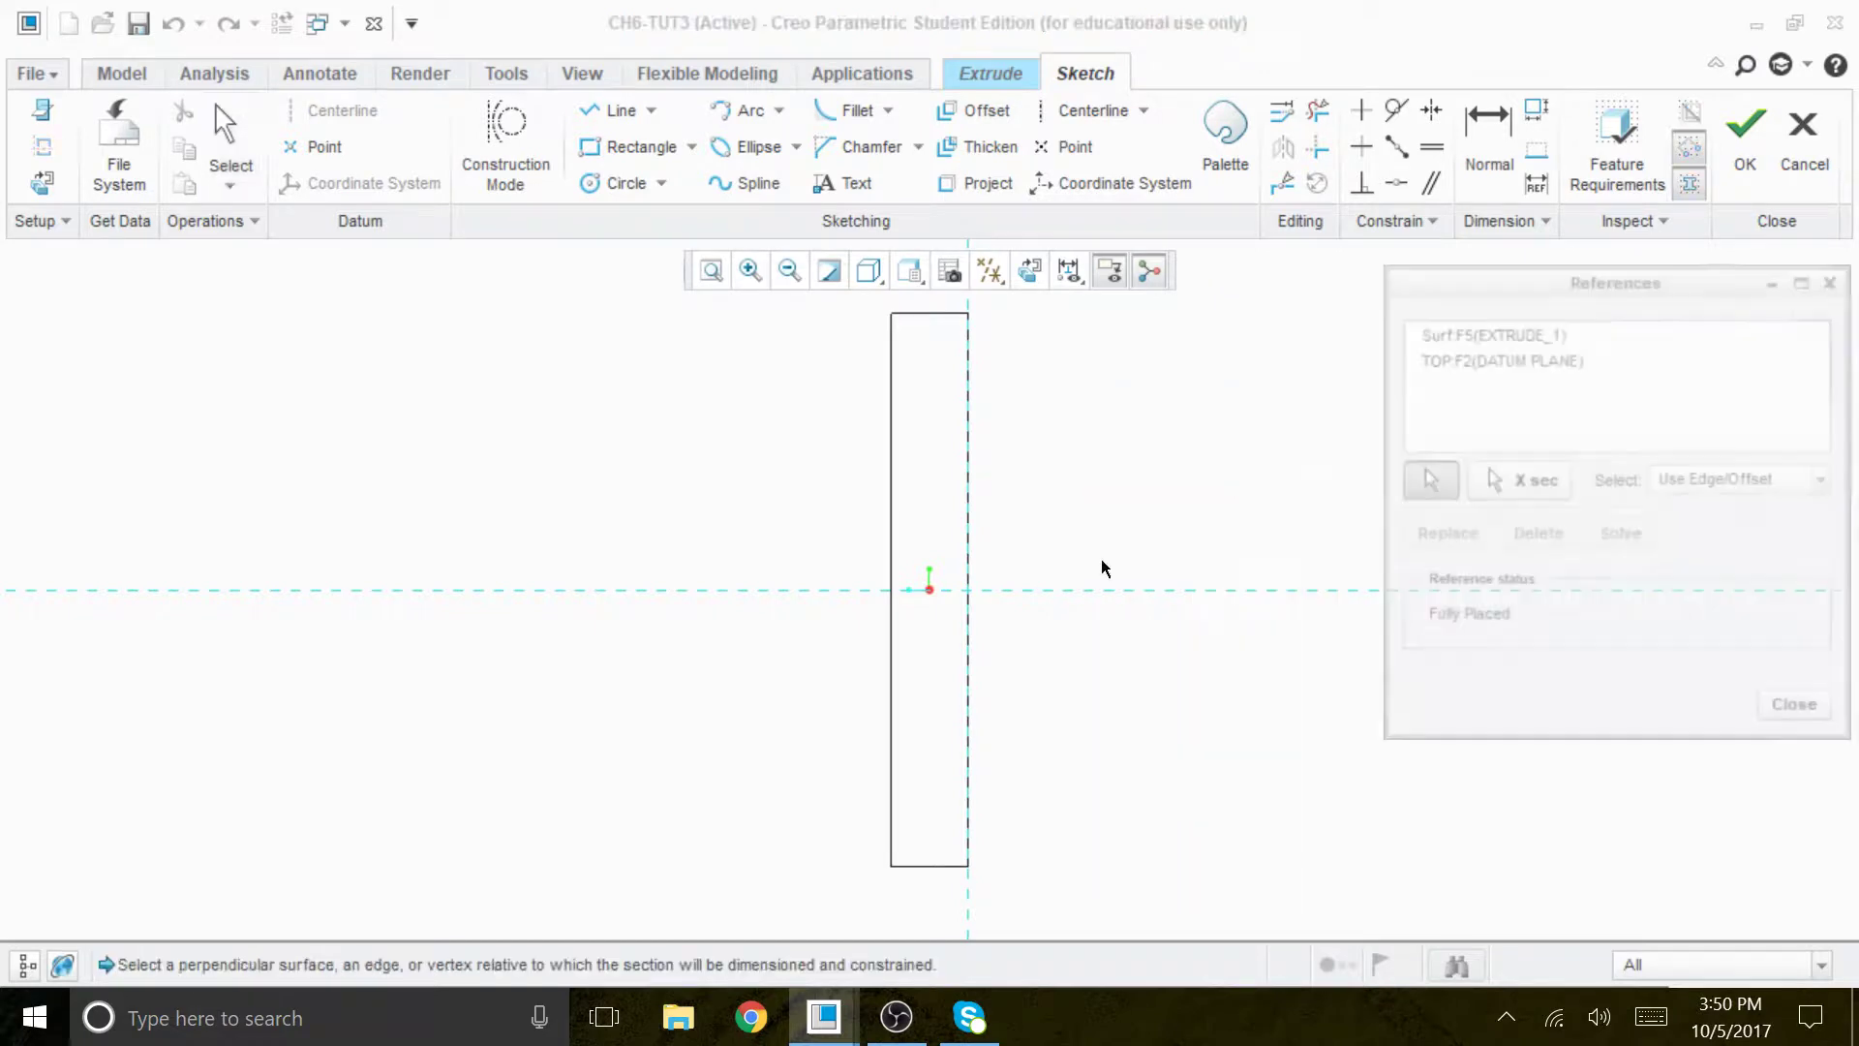
left_click(894, 676)
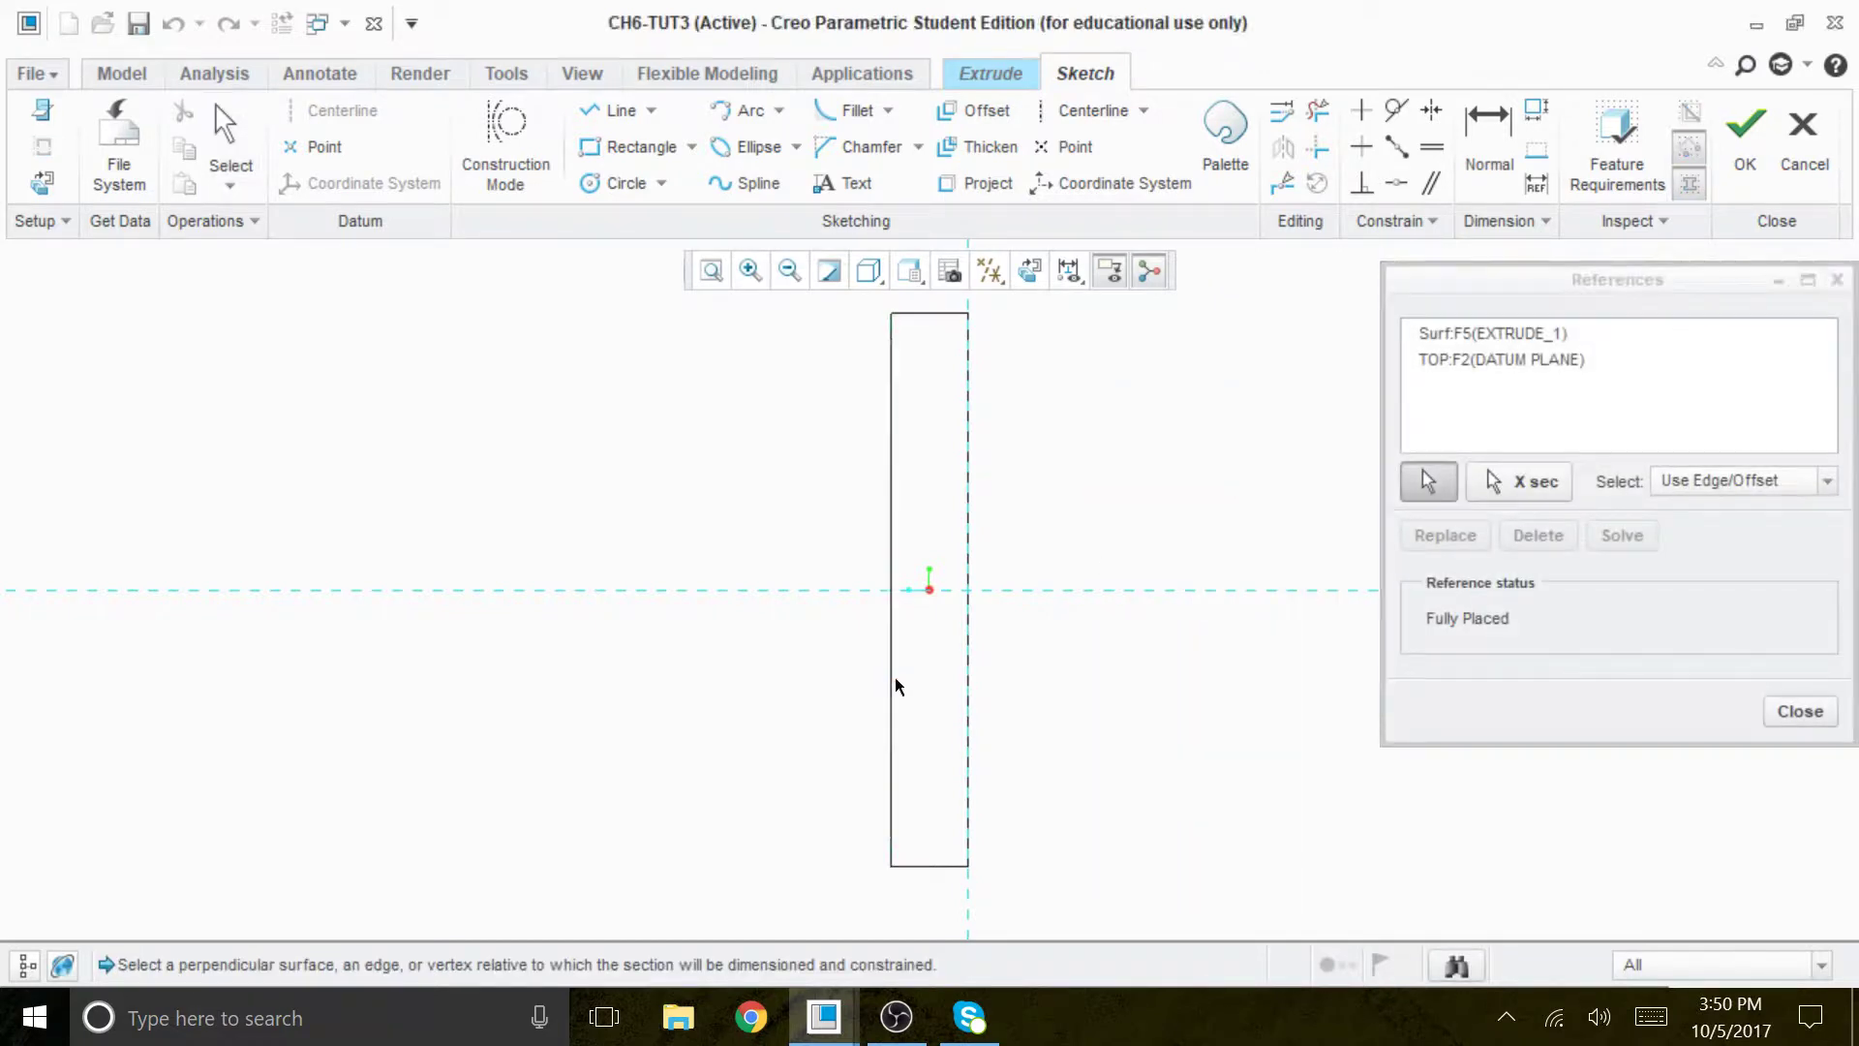
left_click(920, 862)
left_click(939, 316)
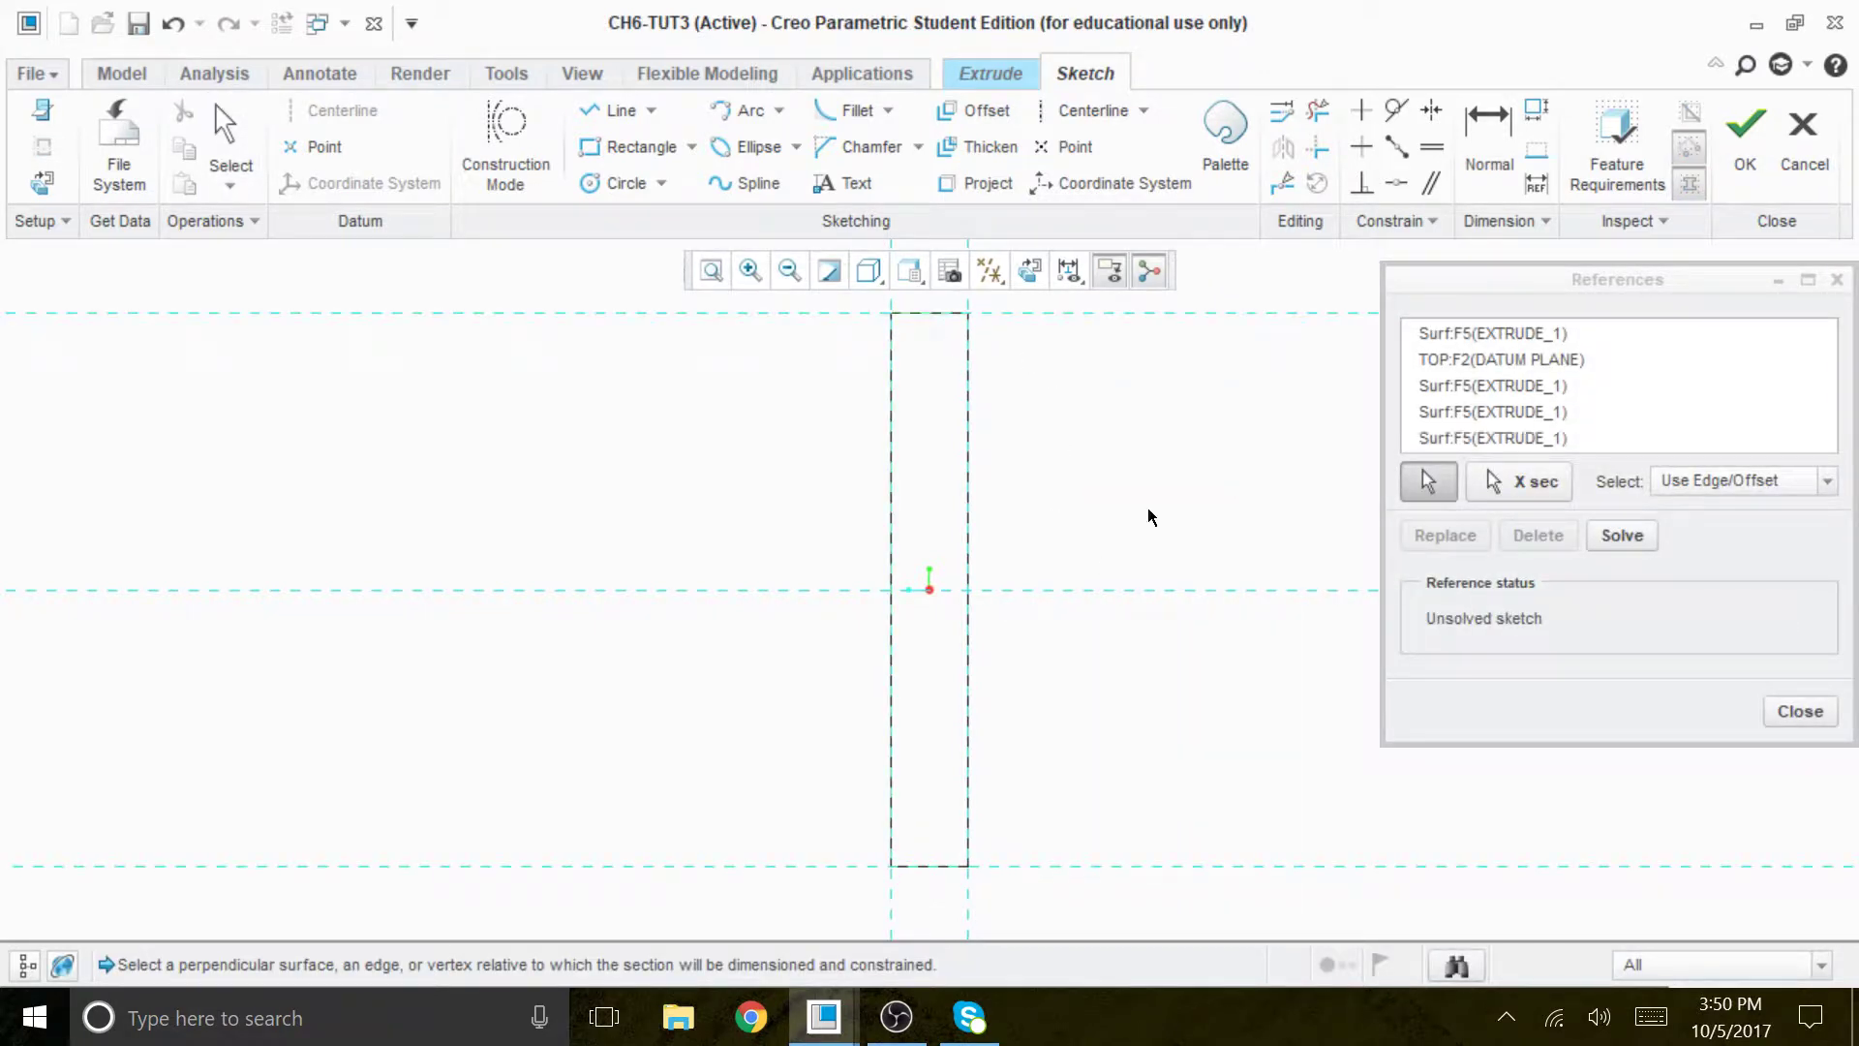
left_click(1614, 536)
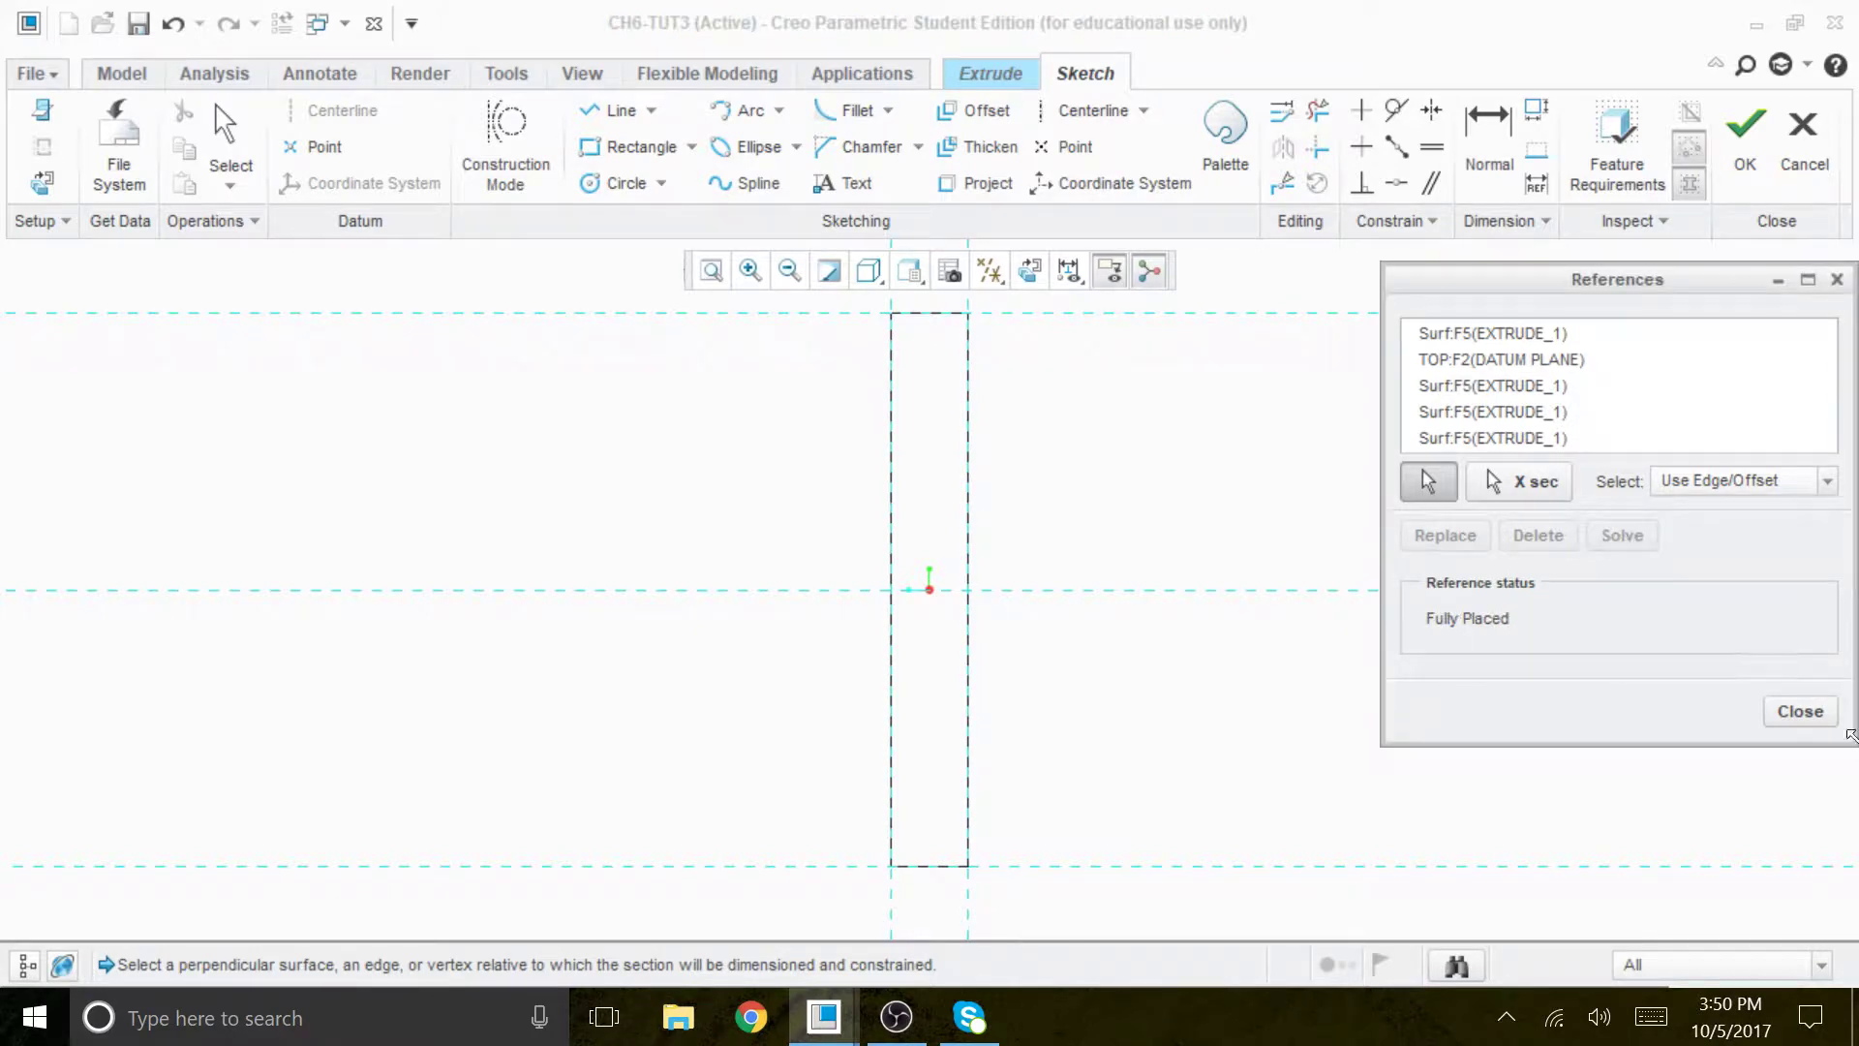
left_click(1800, 711)
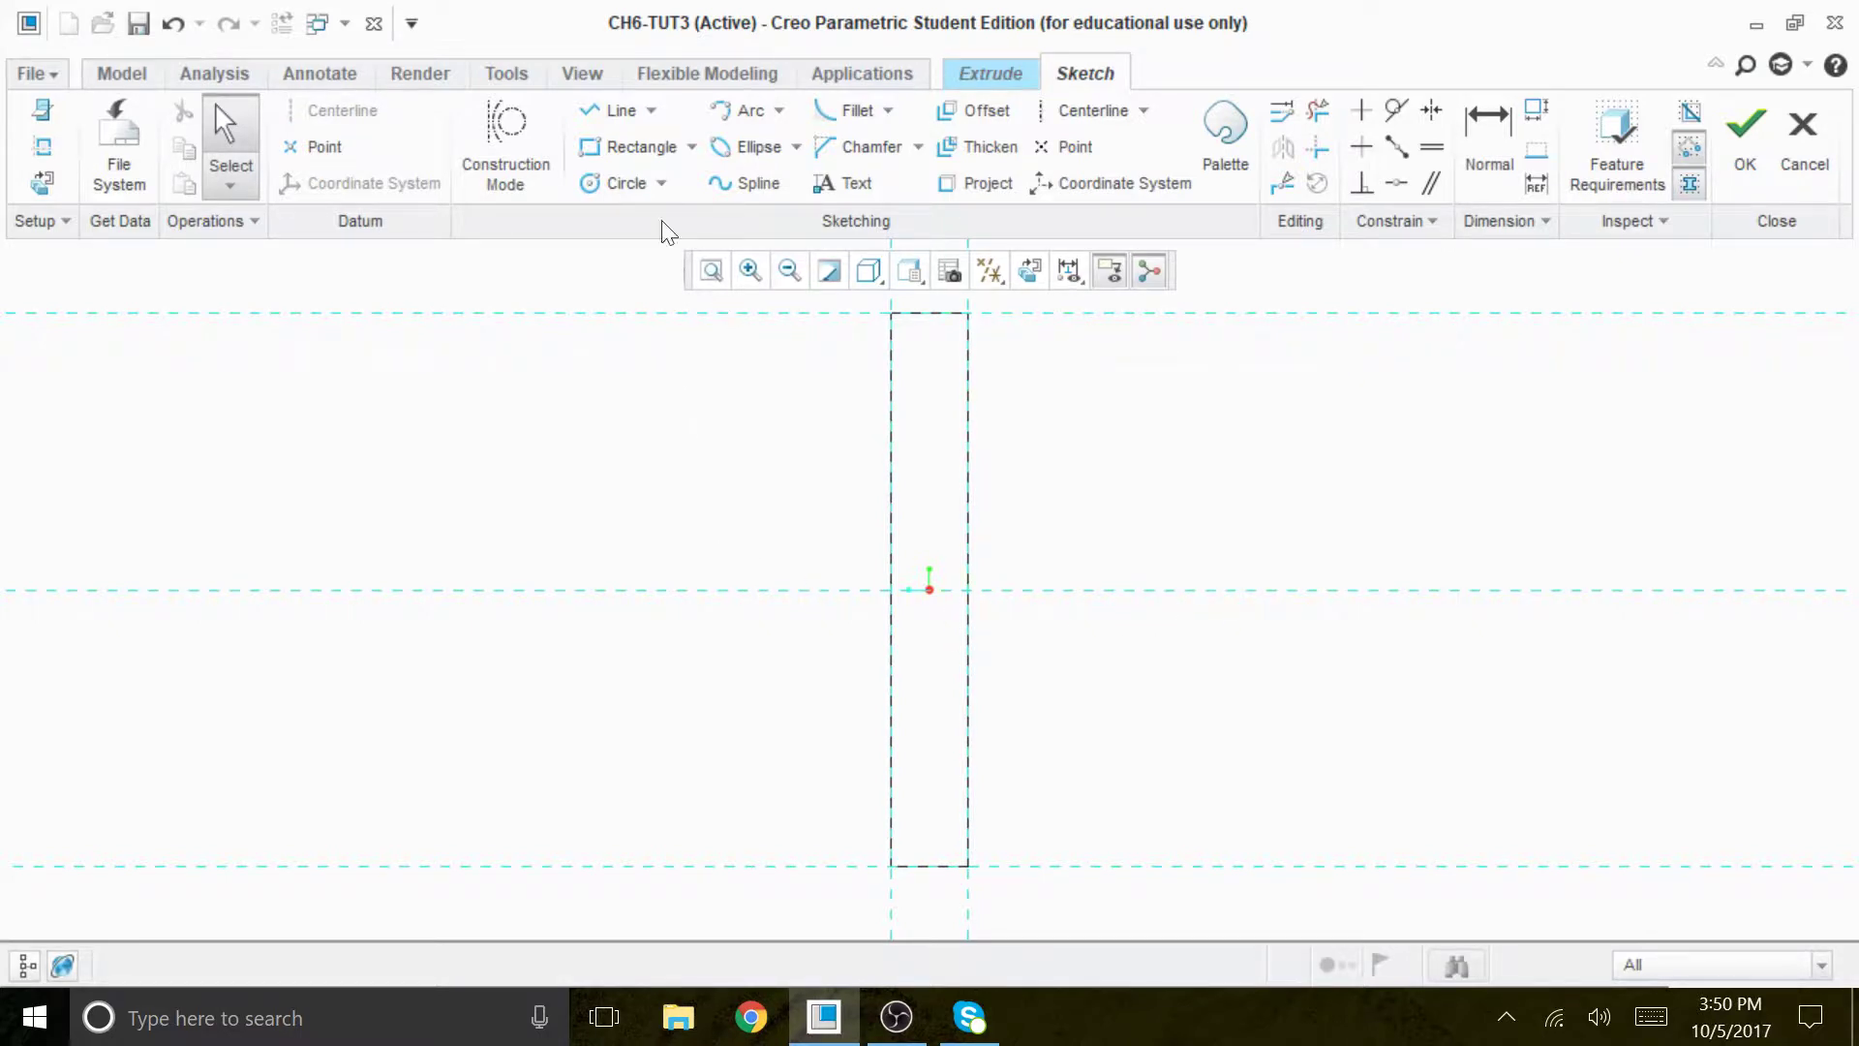
Sketch a circle about 53 in diameter to the left of the plate, level with its lower half.
left_click(614, 184)
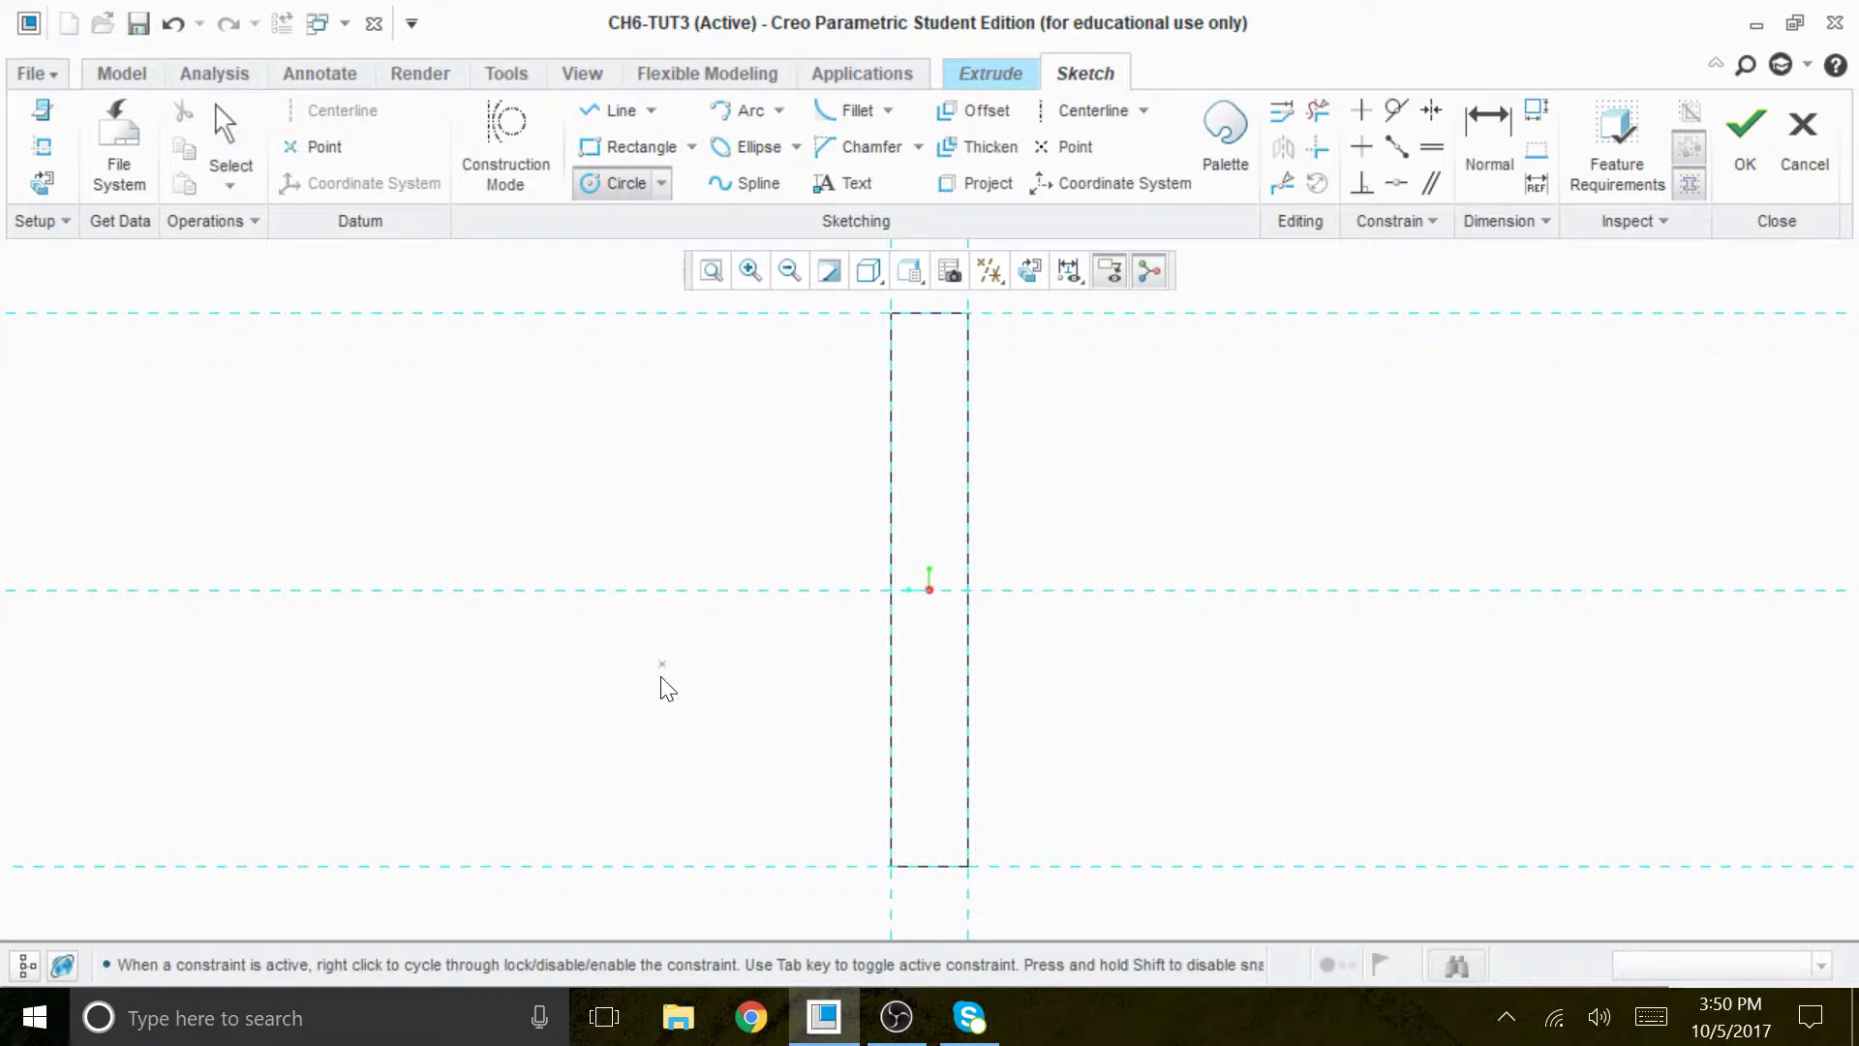
left_click(703, 728)
left_click(781, 762)
middle_click(1164, 728)
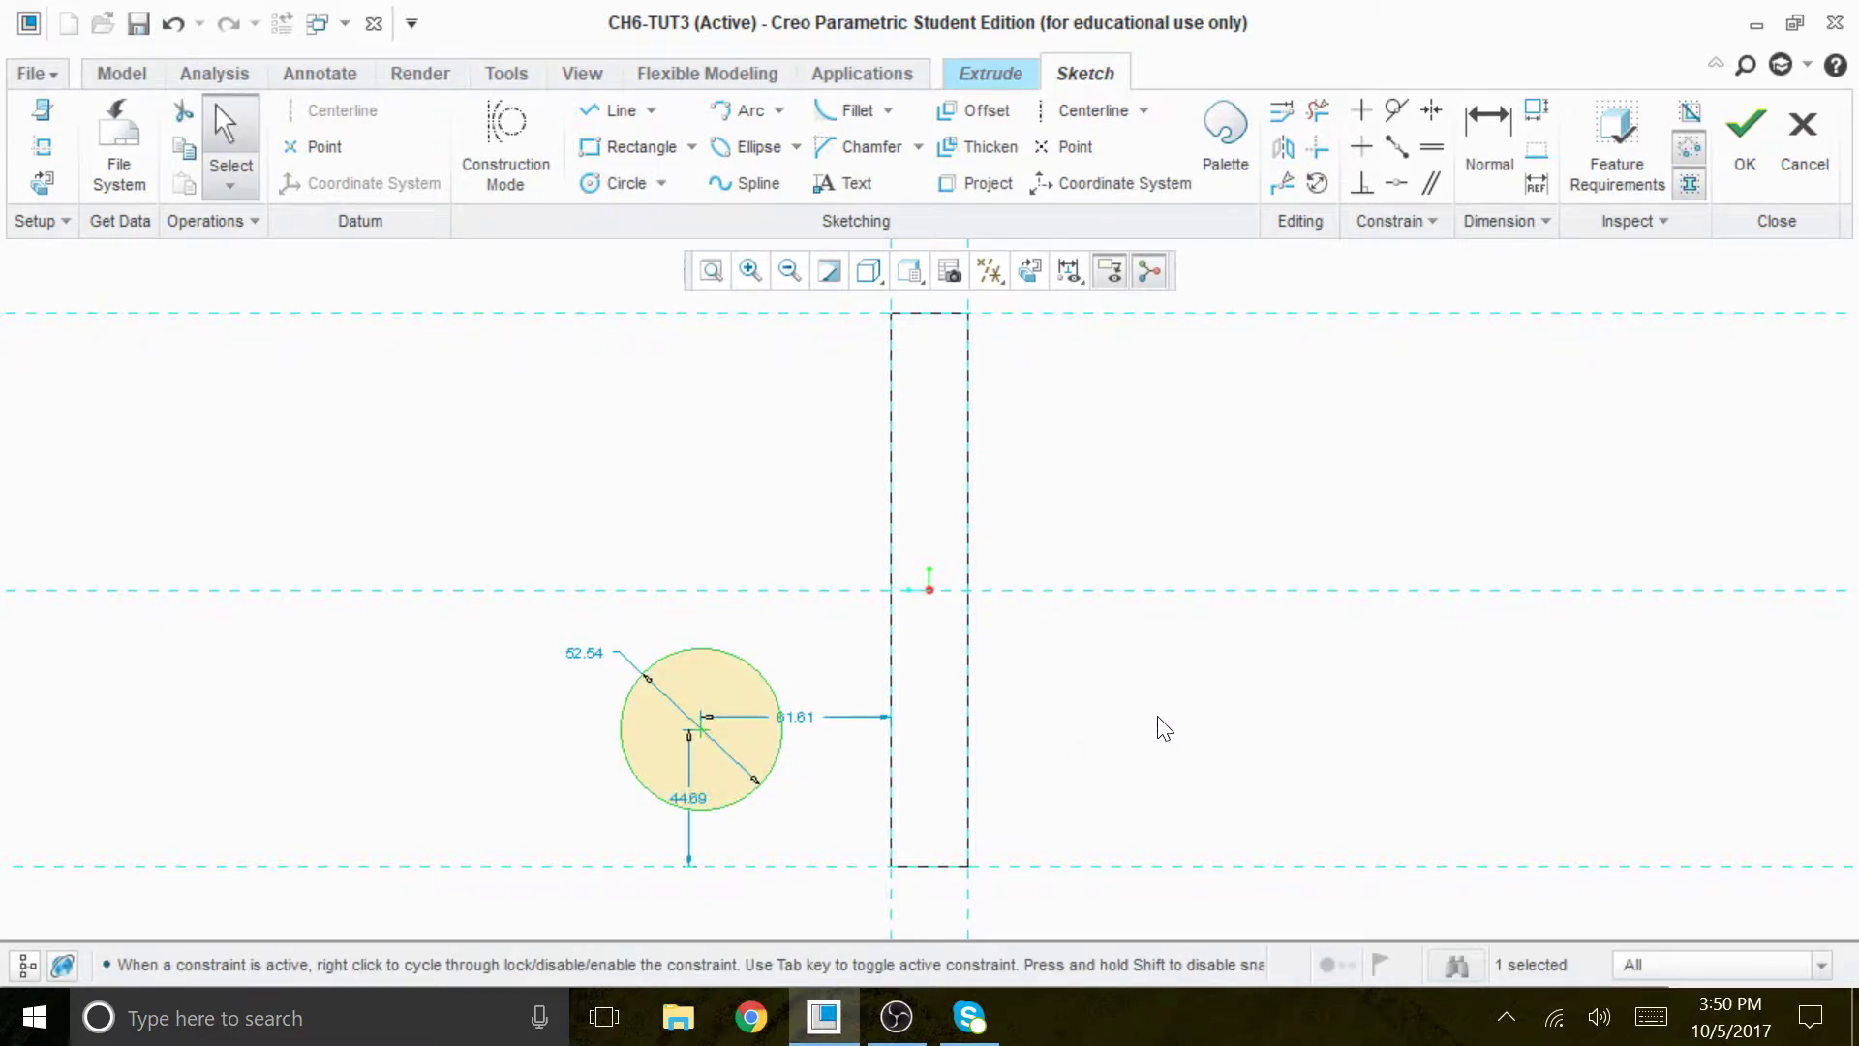
Dimension the circle's radius and set it to 30.
left_click(1481, 118)
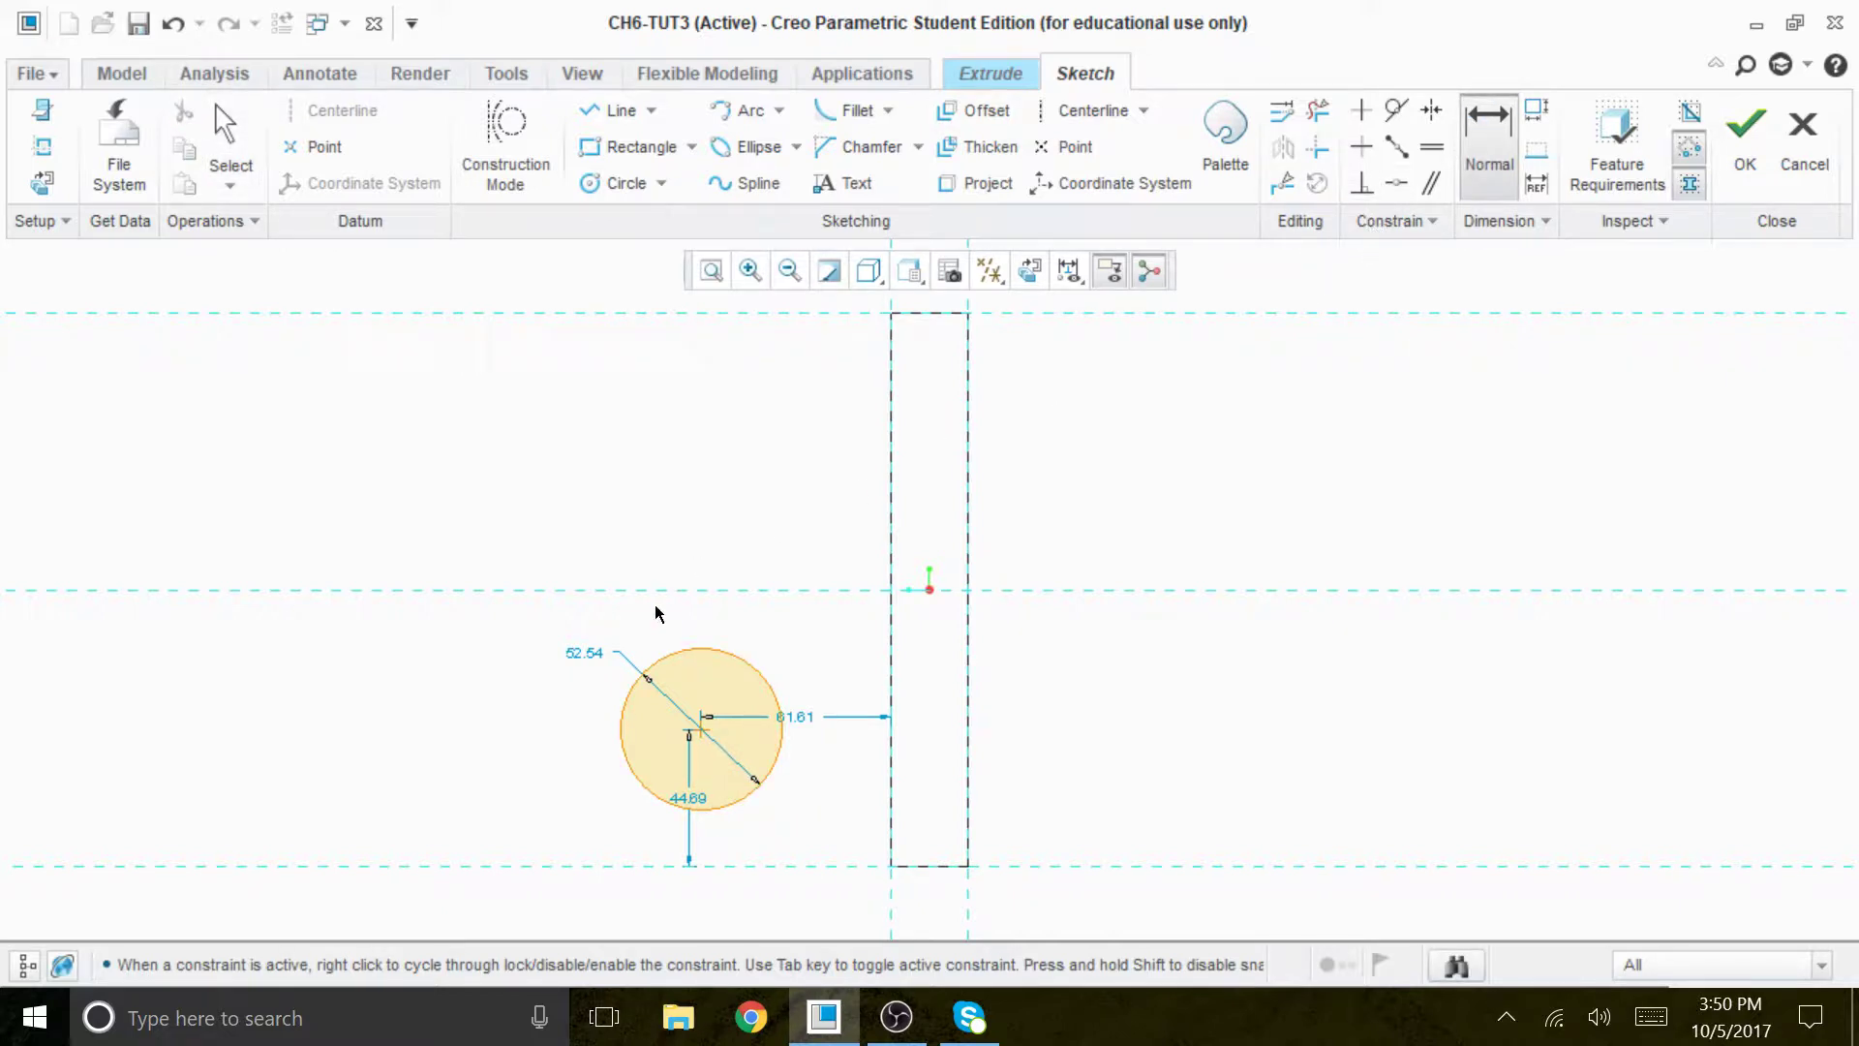
left_click(672, 667)
middle_click(531, 536)
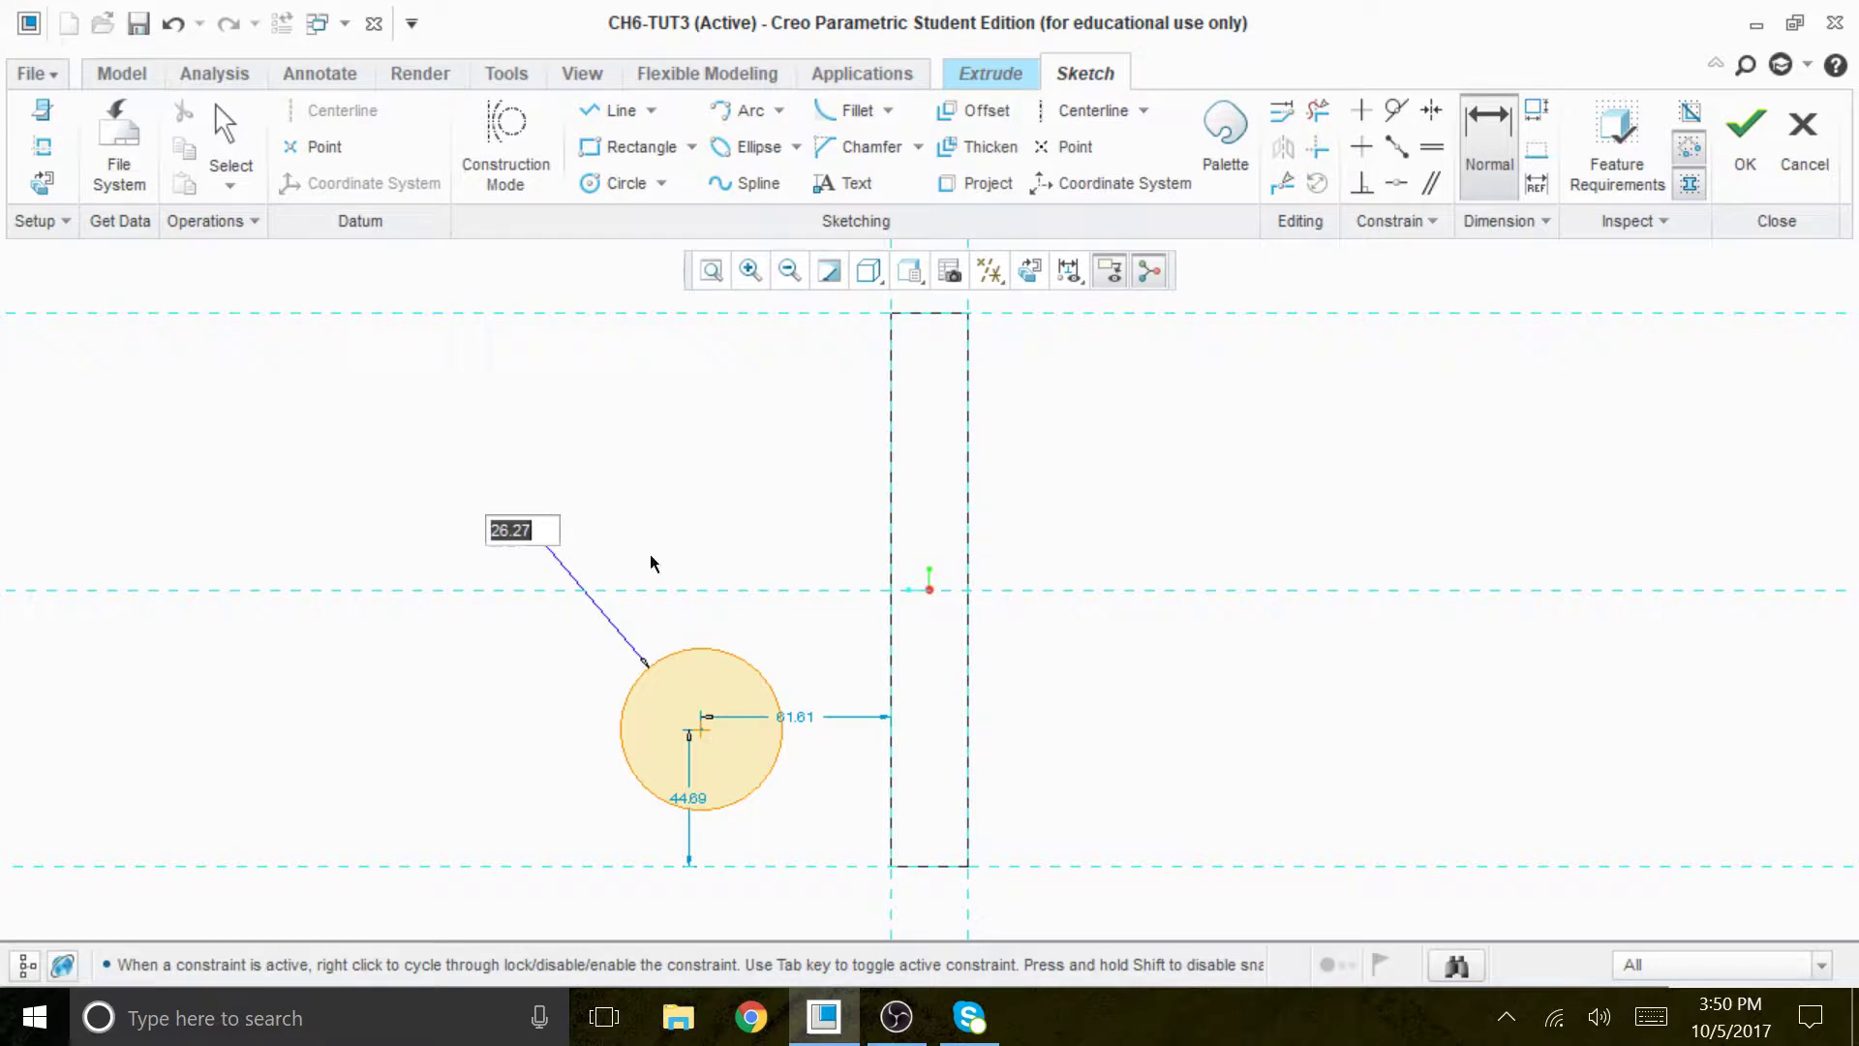
type("30")
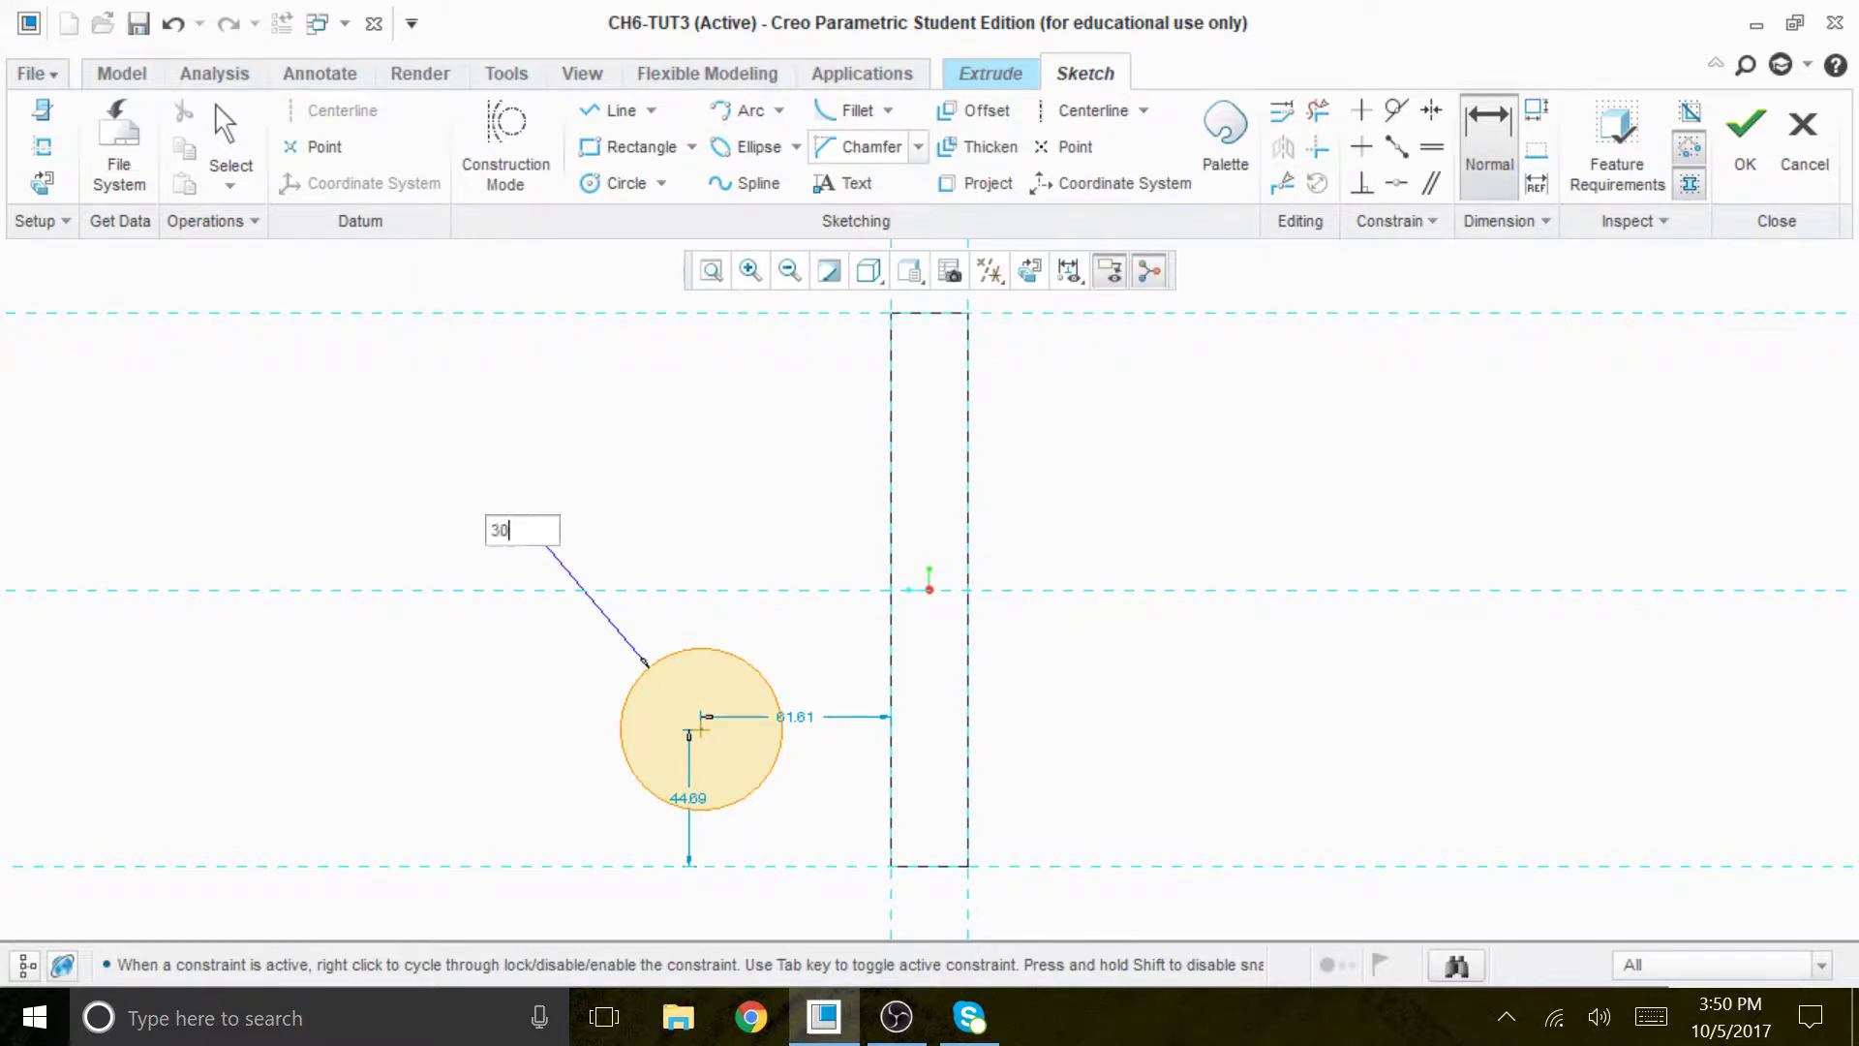
key("Return")
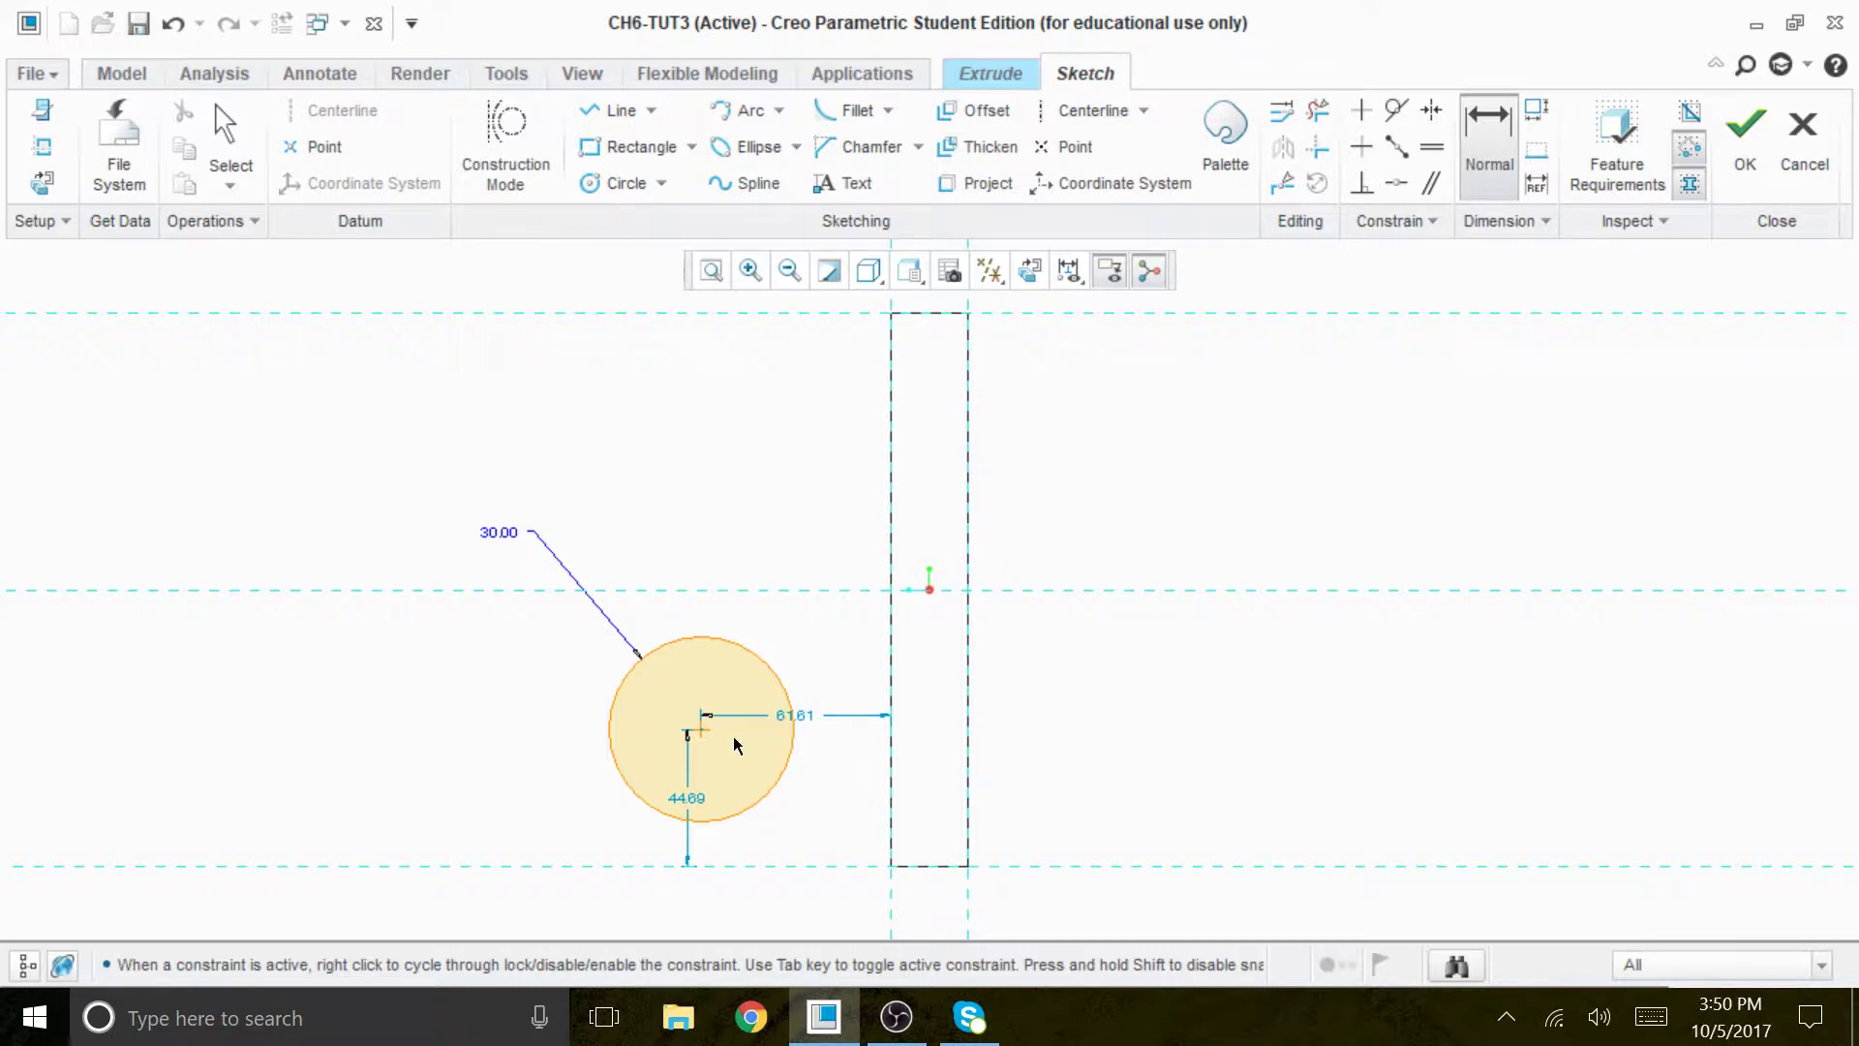
Position the circle's center 45 above the plate's bottom edge and 70 from the plate's left edge.
double_click(700, 798)
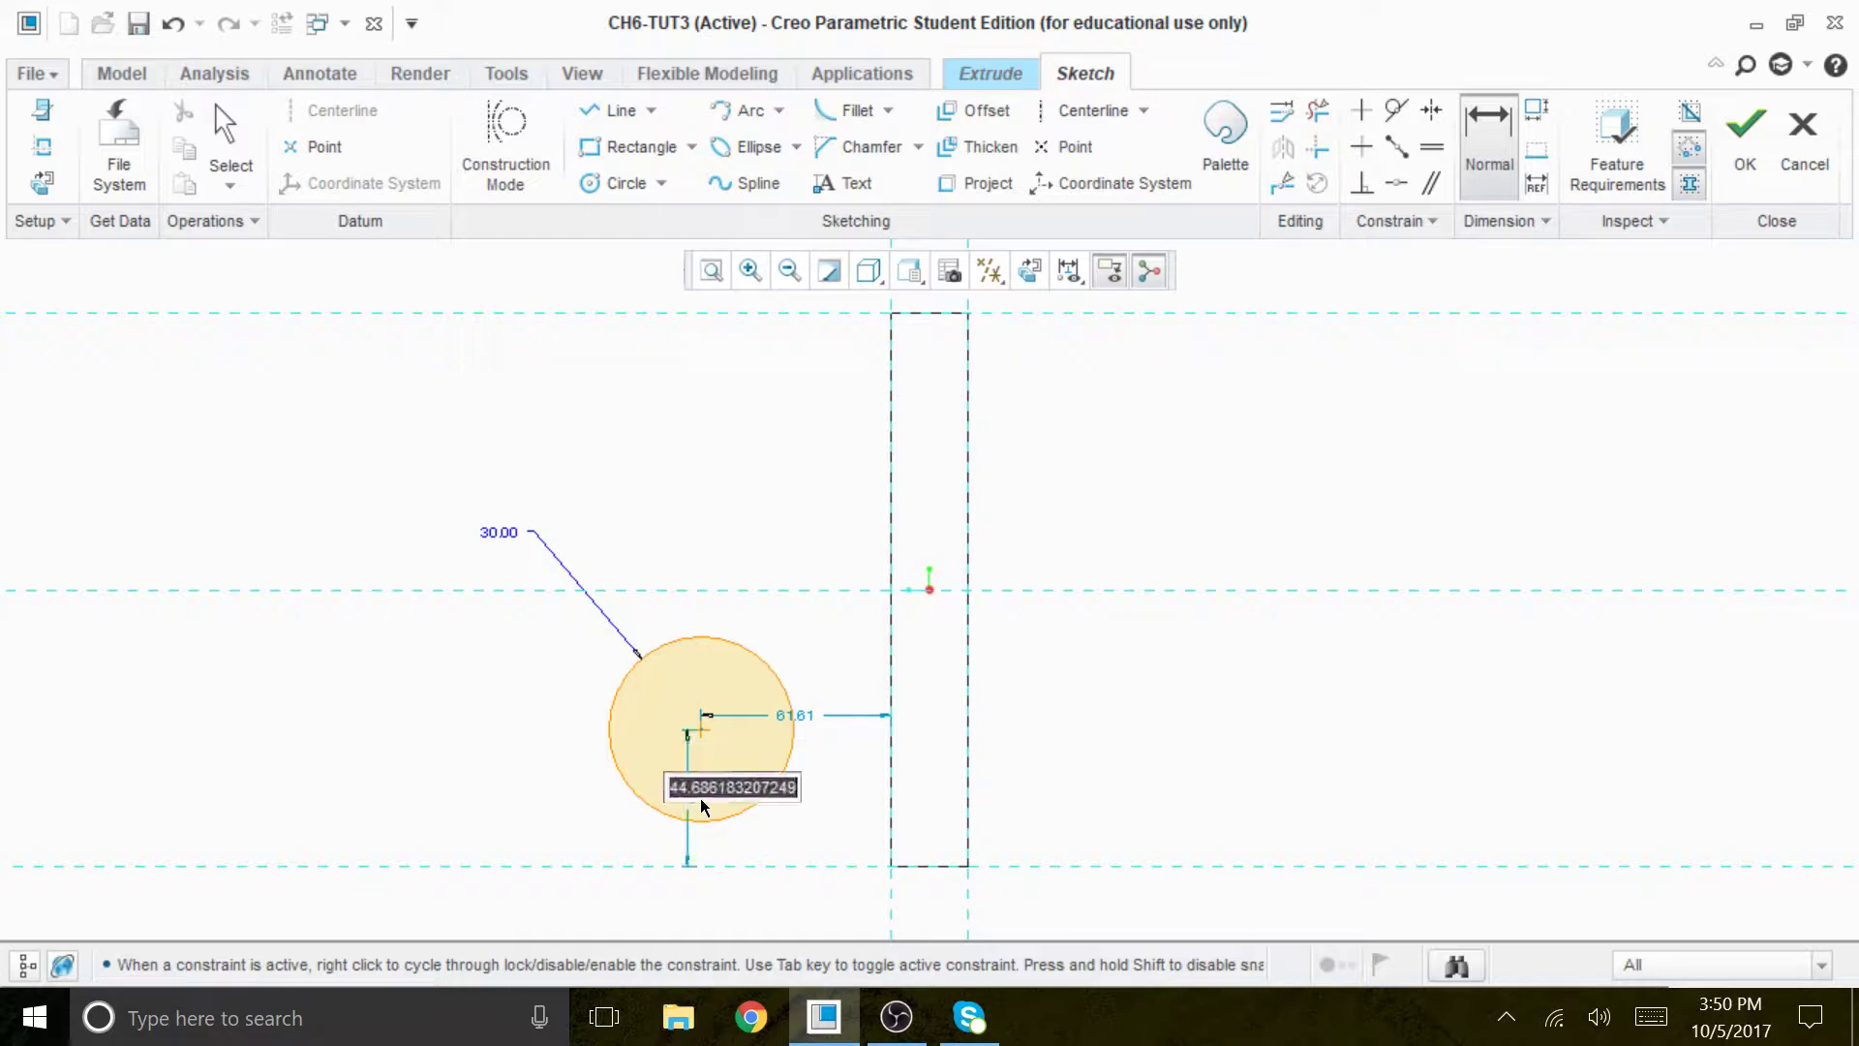
type("45")
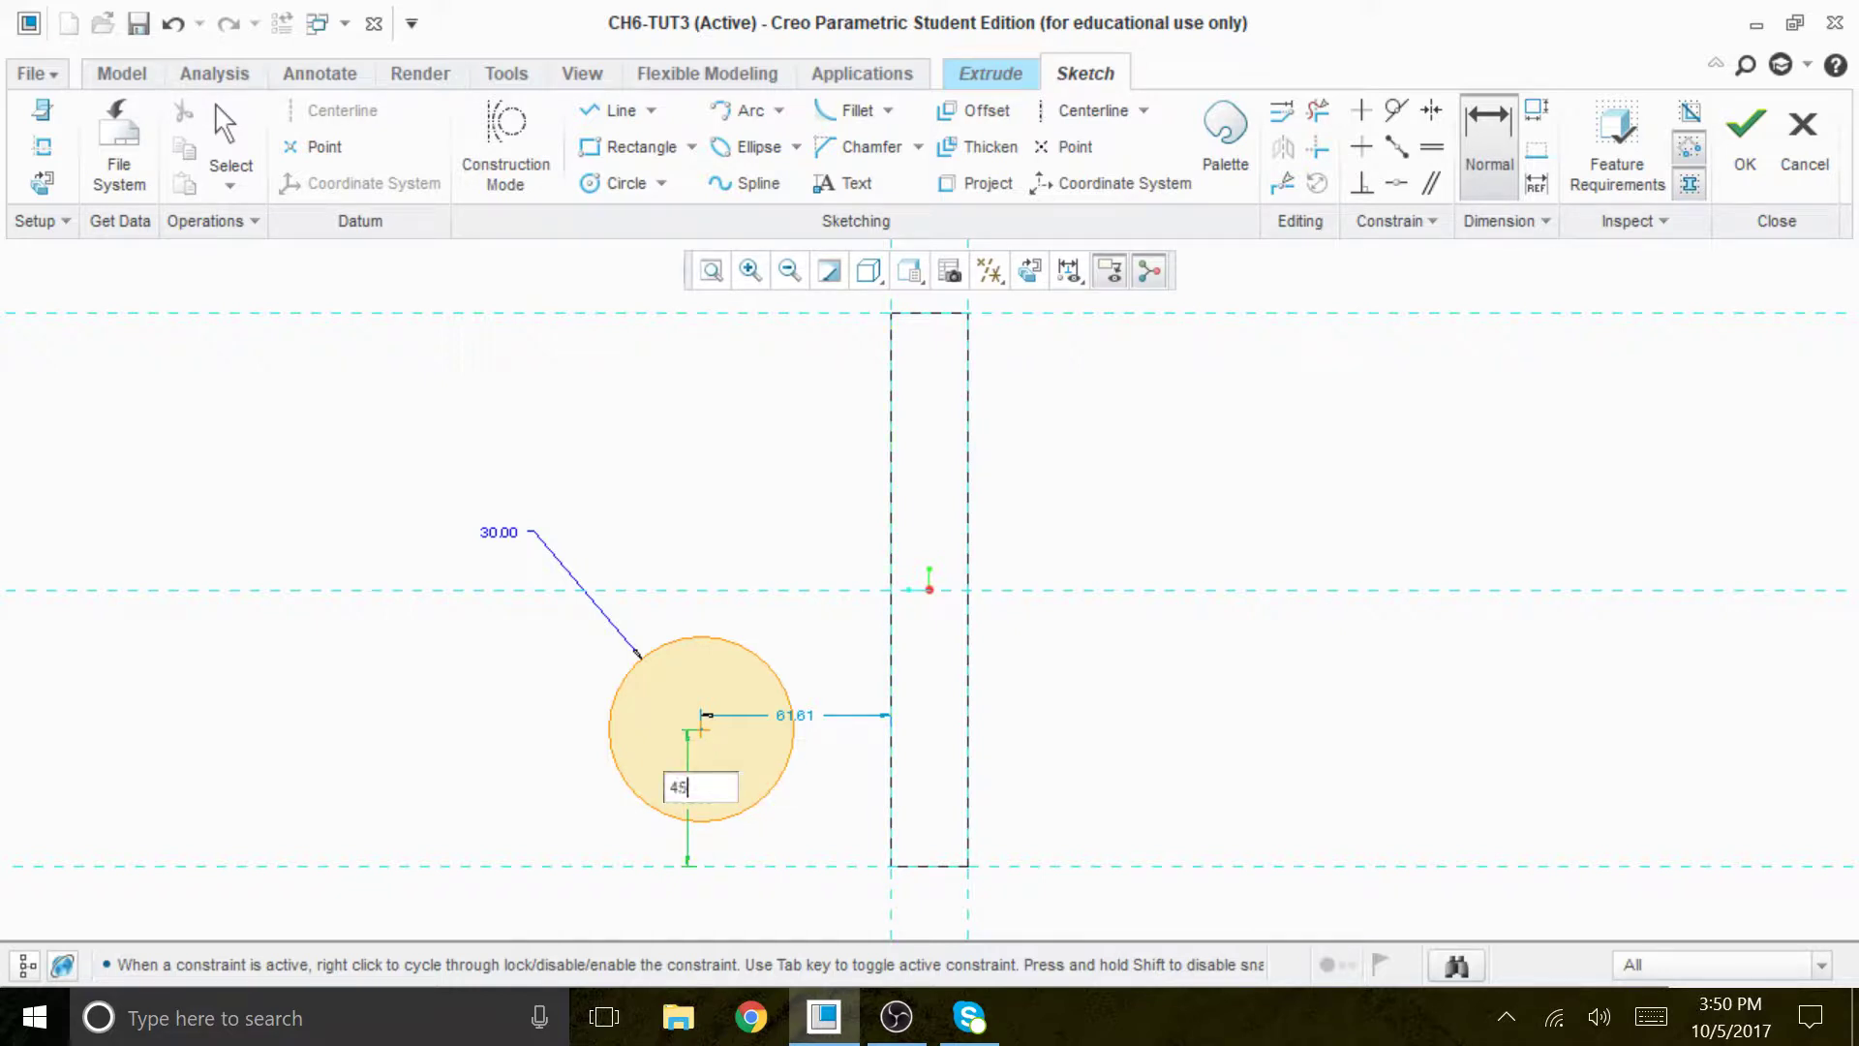
key("Return")
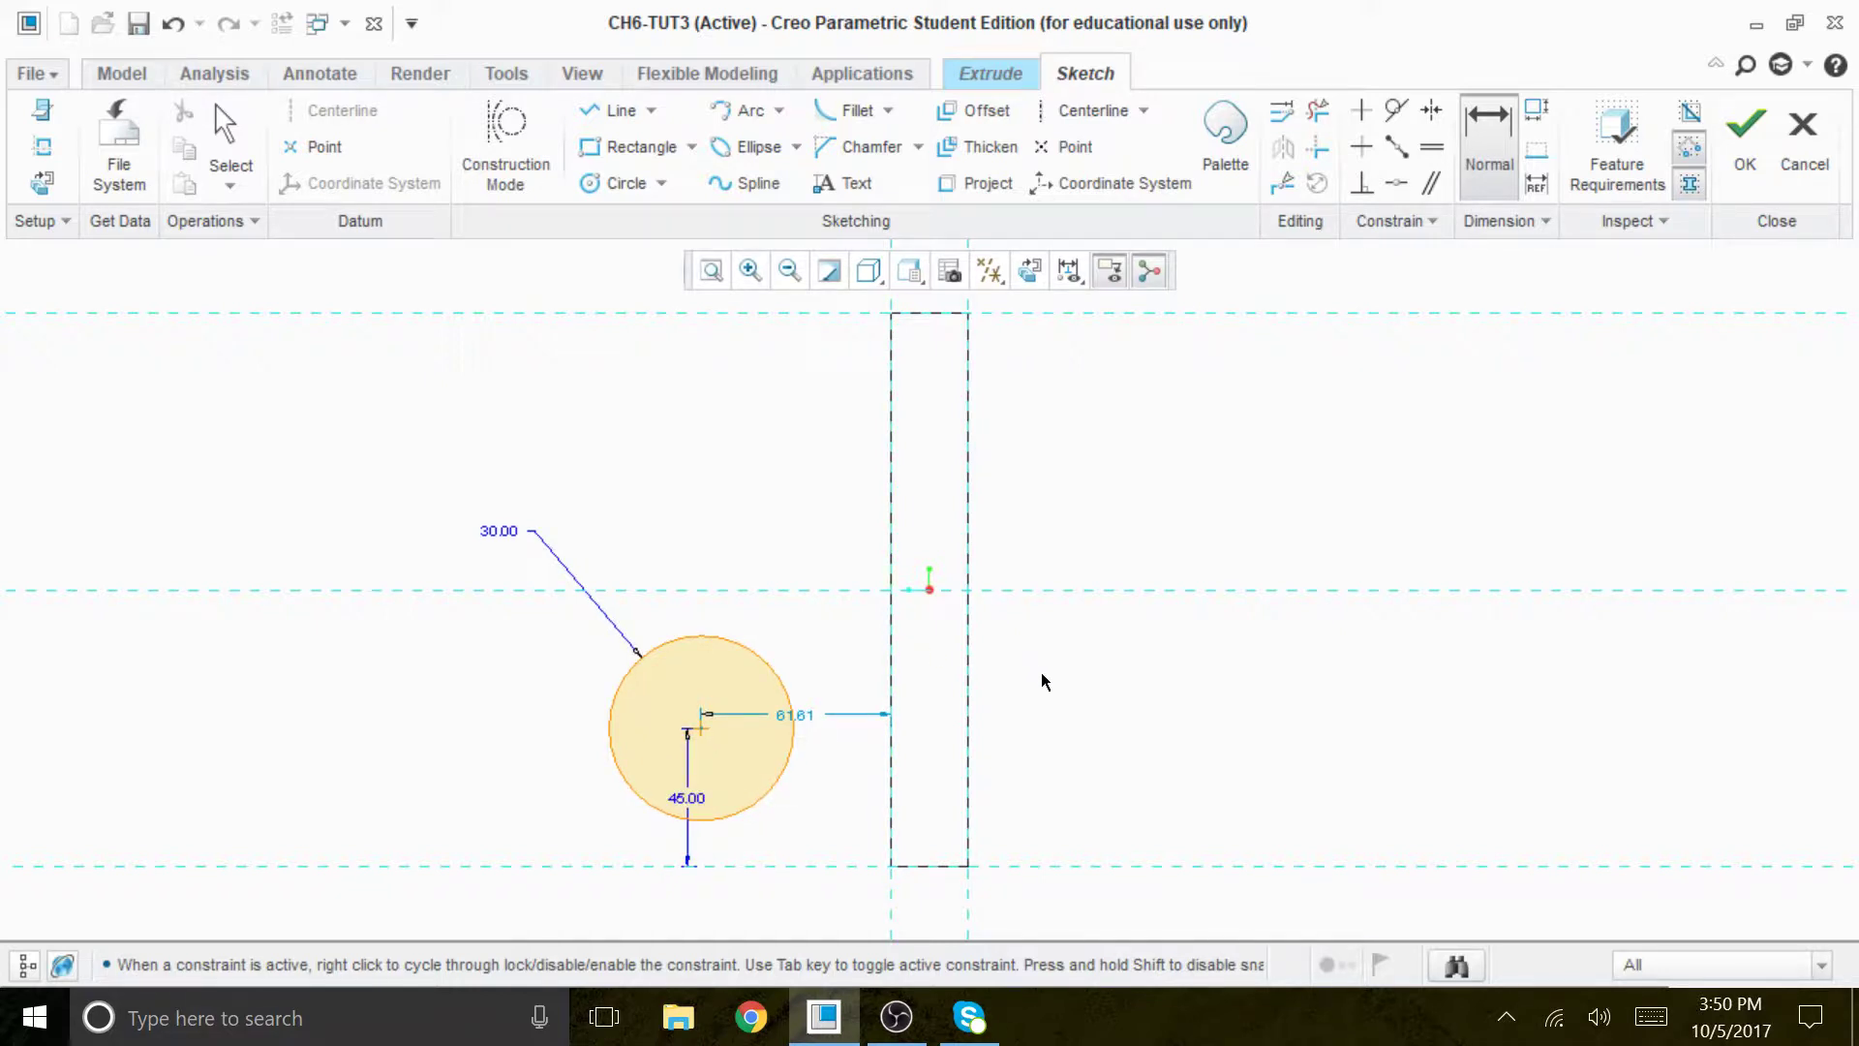
double_click(805, 715)
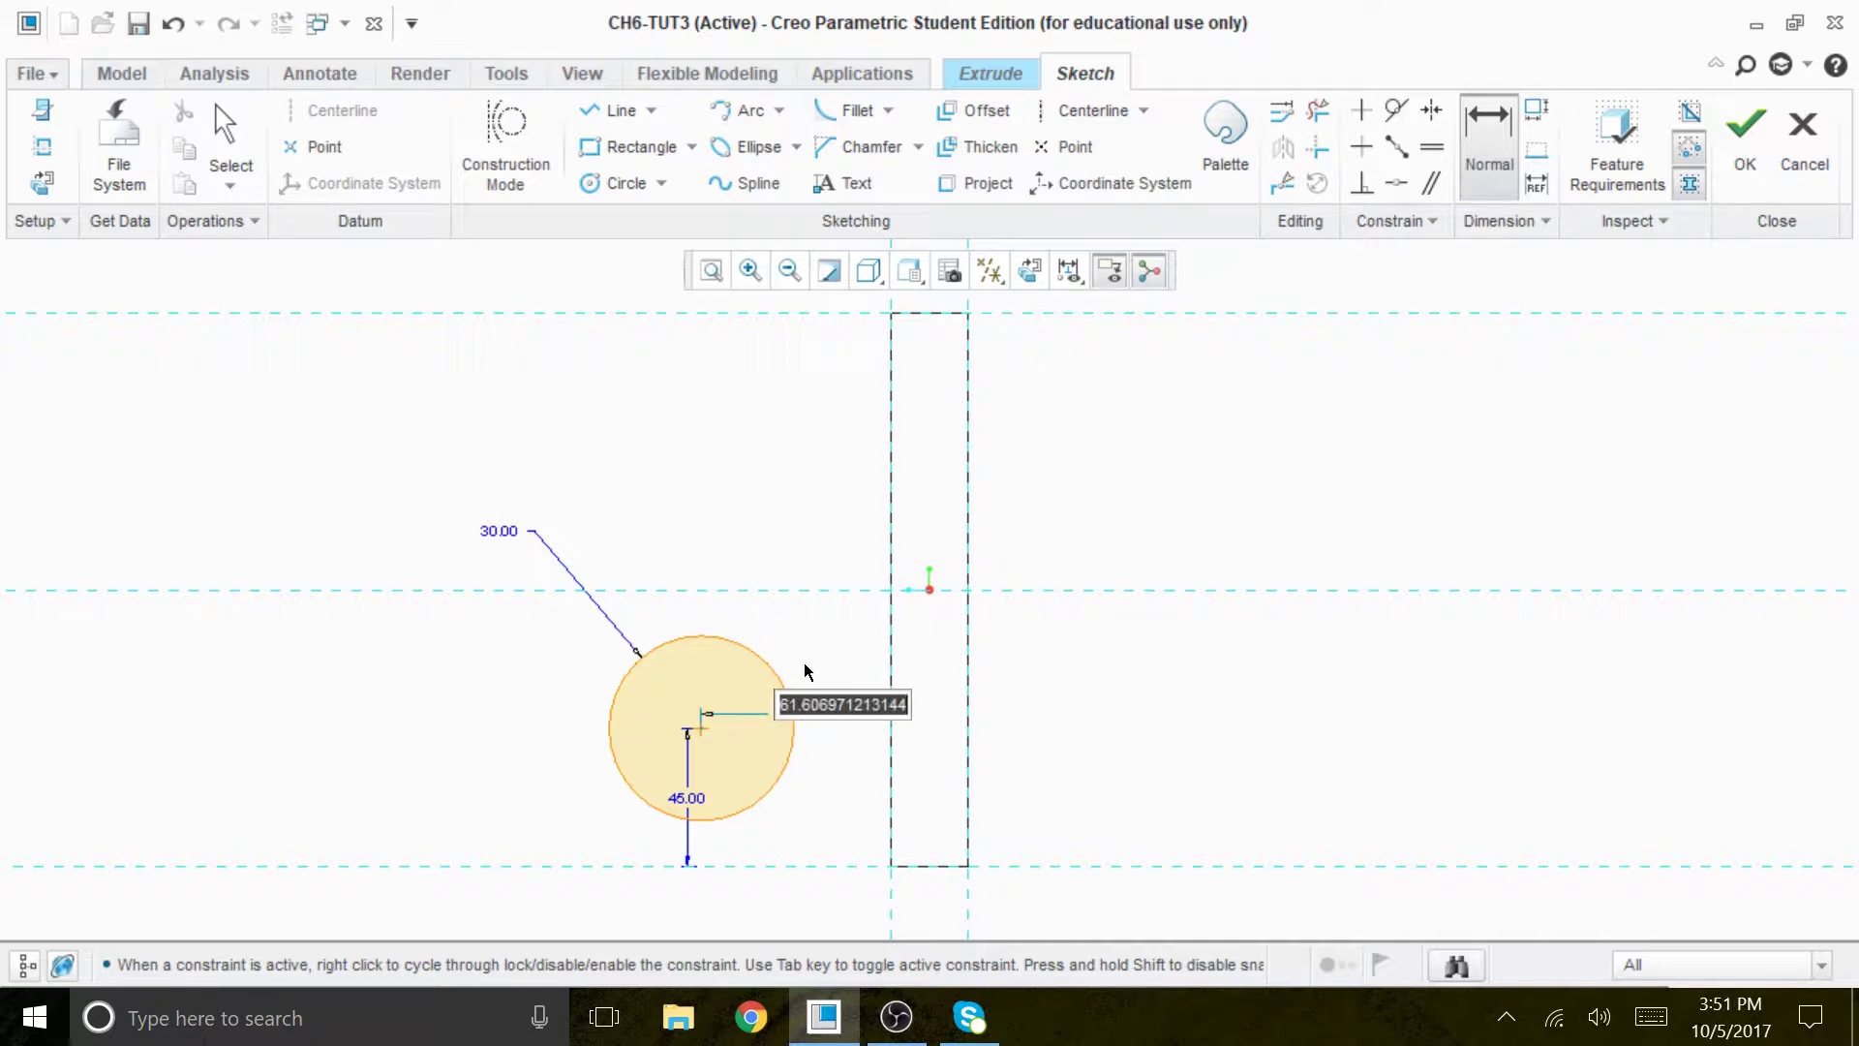
type("70")
key("Return")
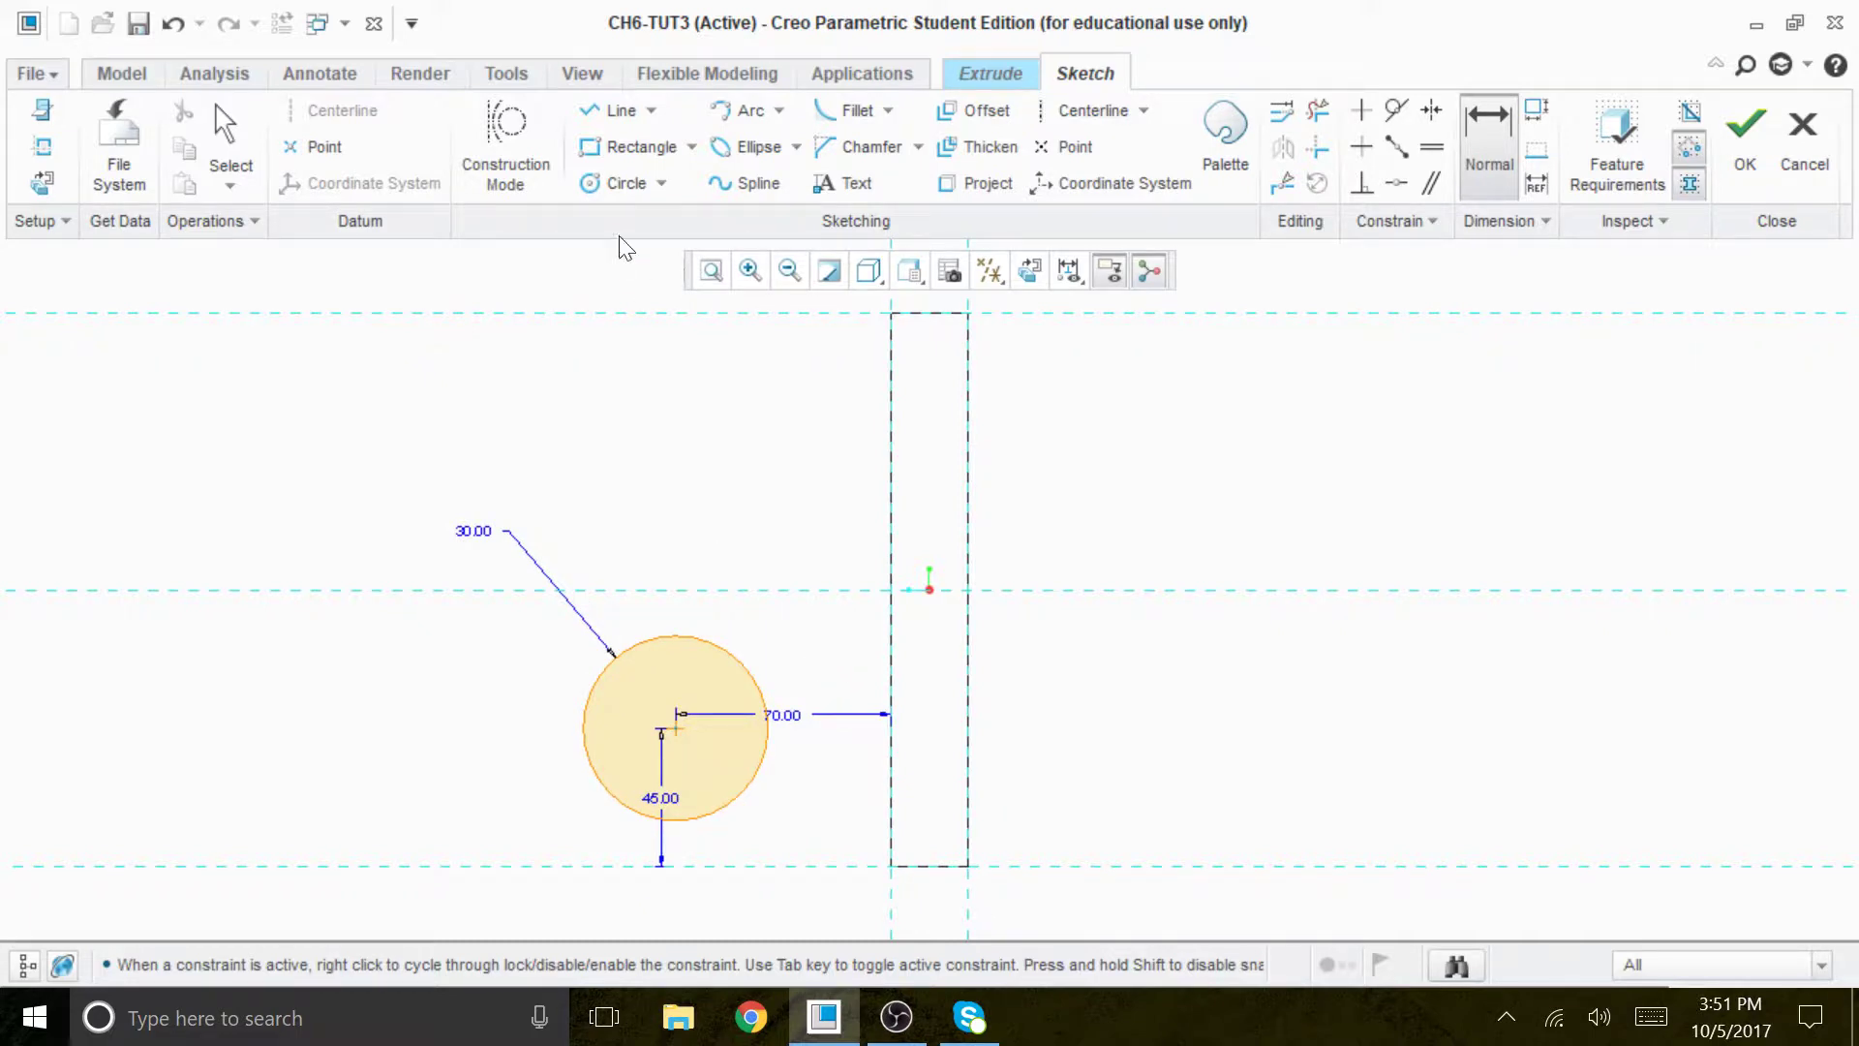
Draw a line from the plate's lower left corner to the underside of the circle, tangent to it.
left_click(610, 109)
left_click(892, 867)
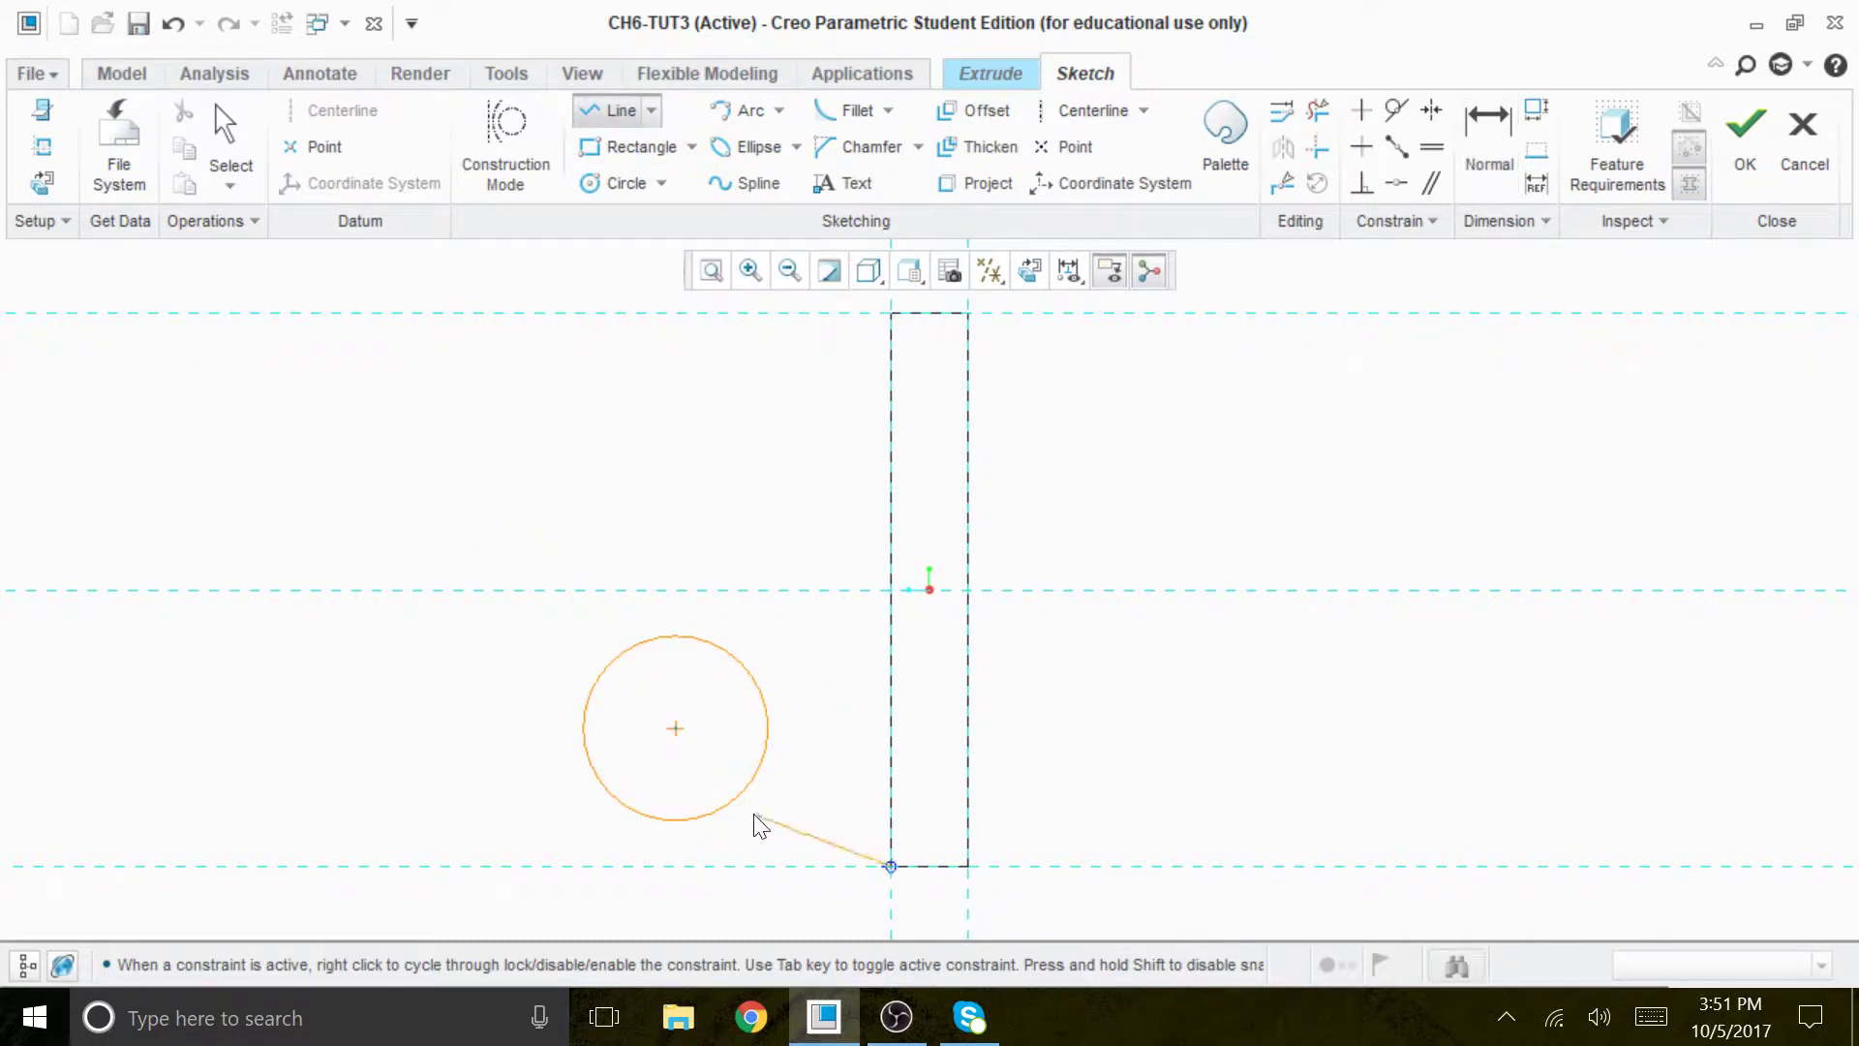
left_click(657, 822)
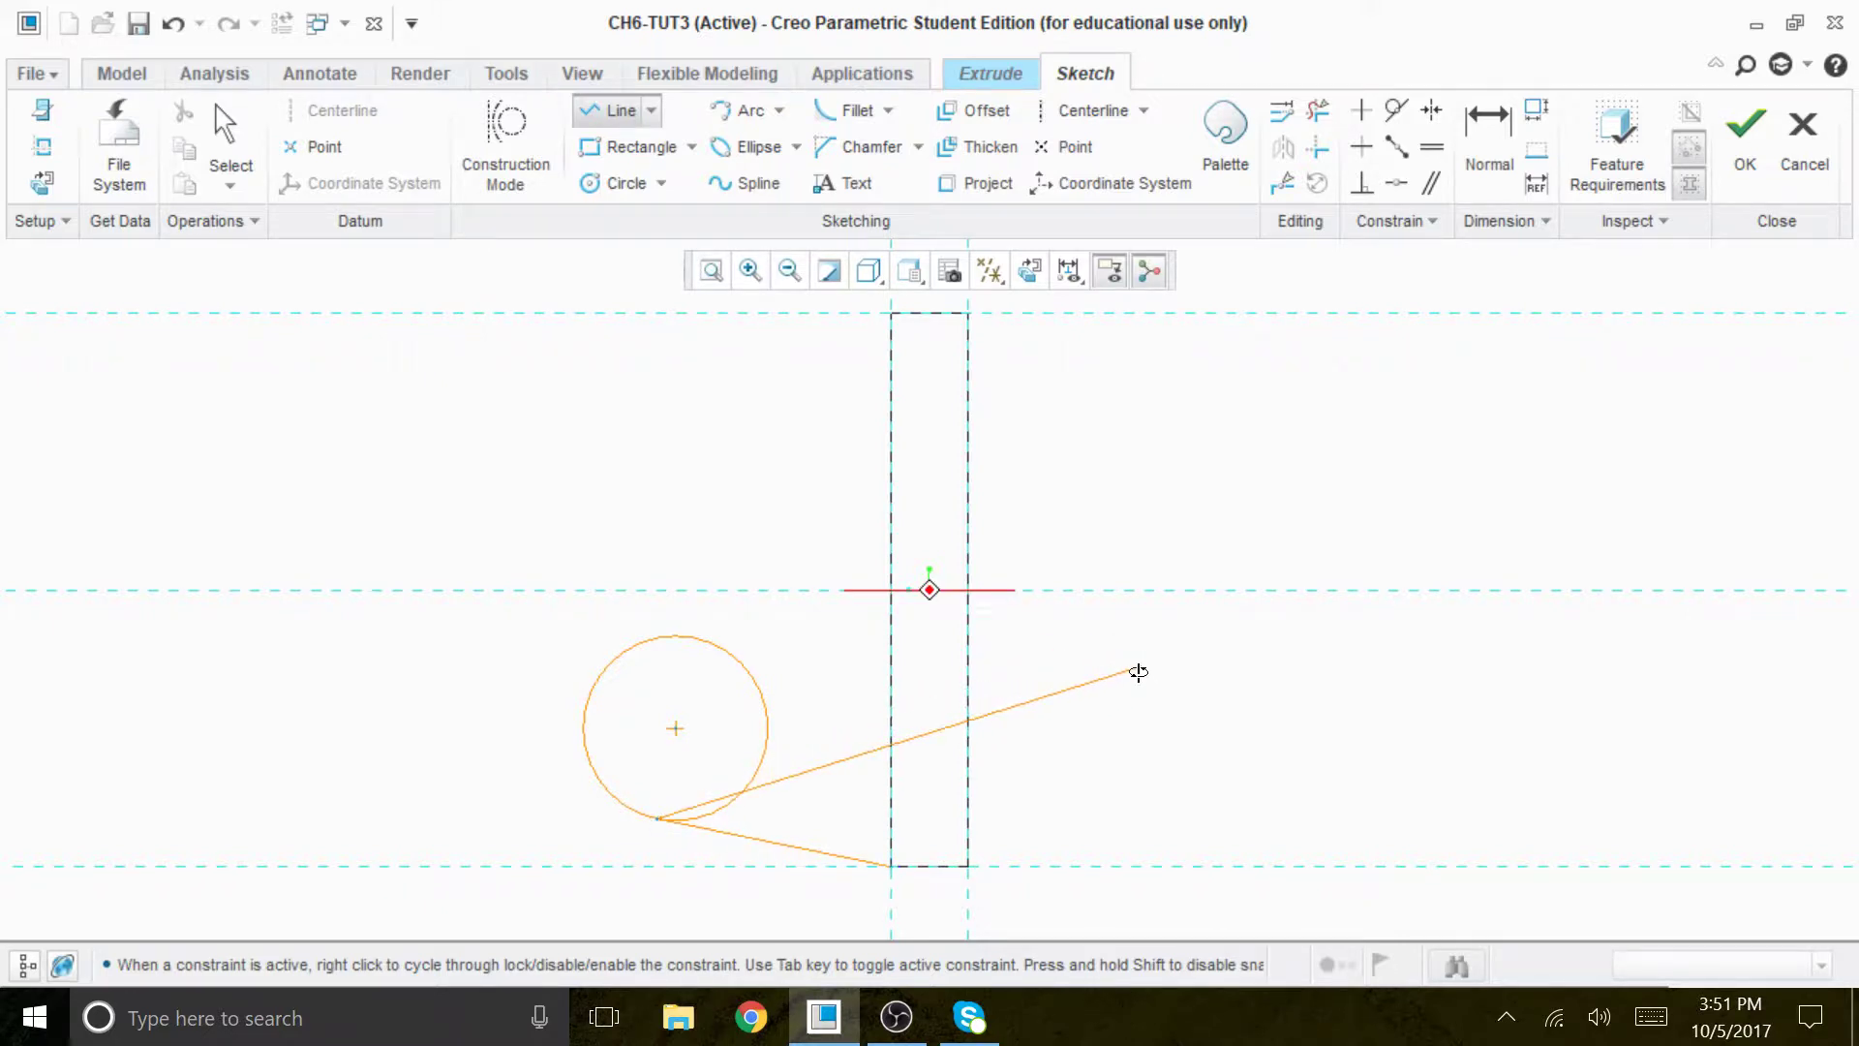
middle_click(1131, 682)
middle_click(1125, 681)
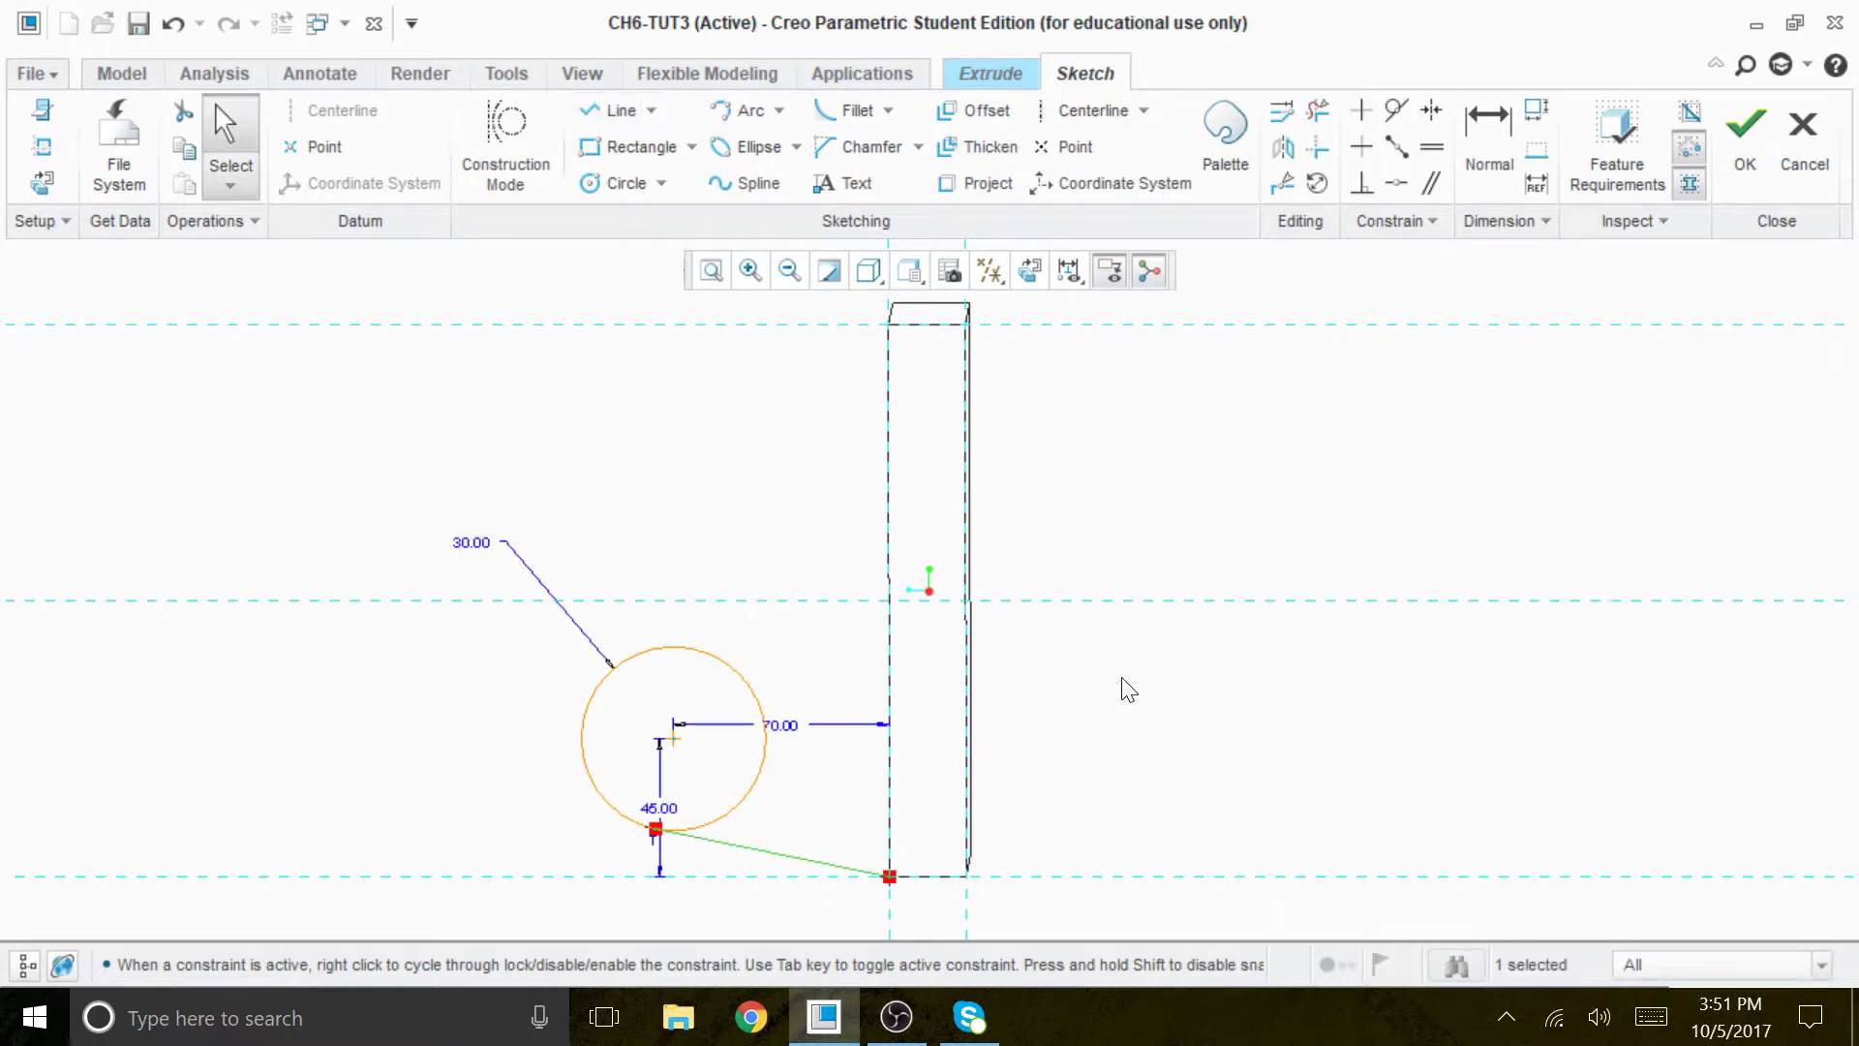
left_click(1029, 272)
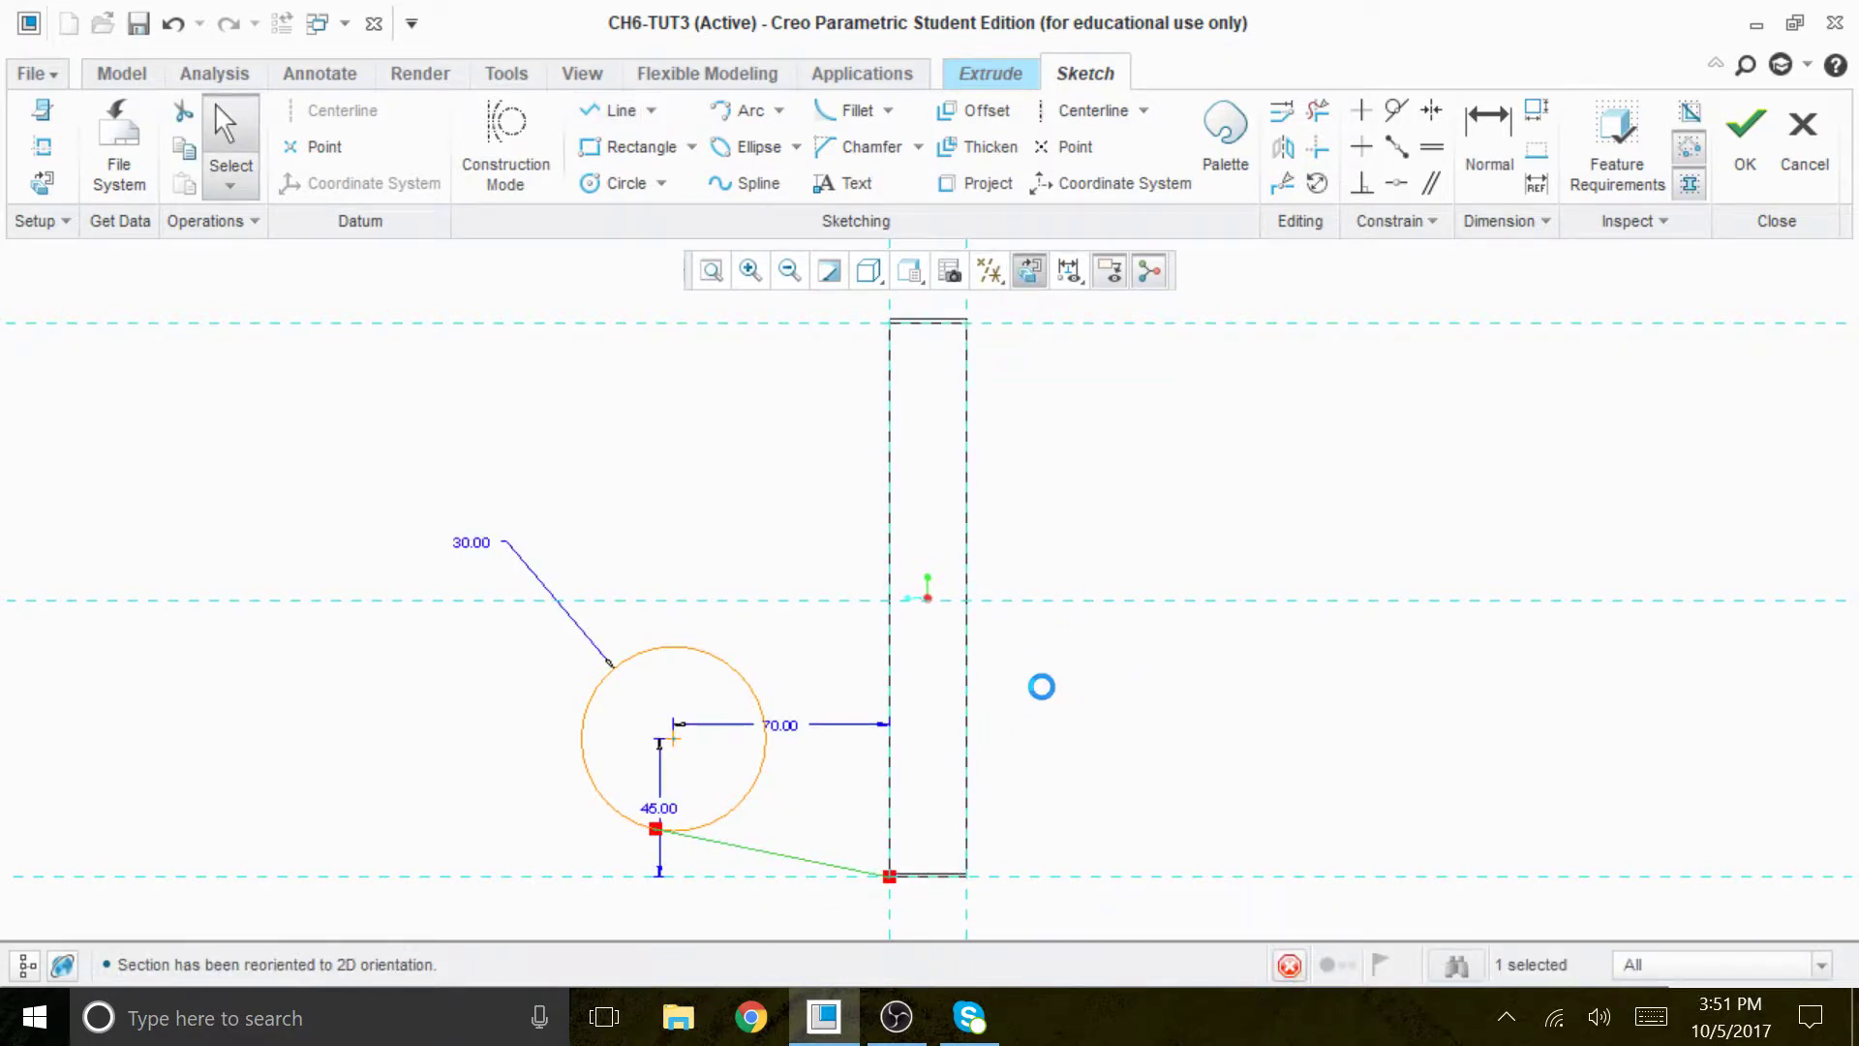
scroll(1046, 773, "up", 2)
scroll(352, 892, "up", 2)
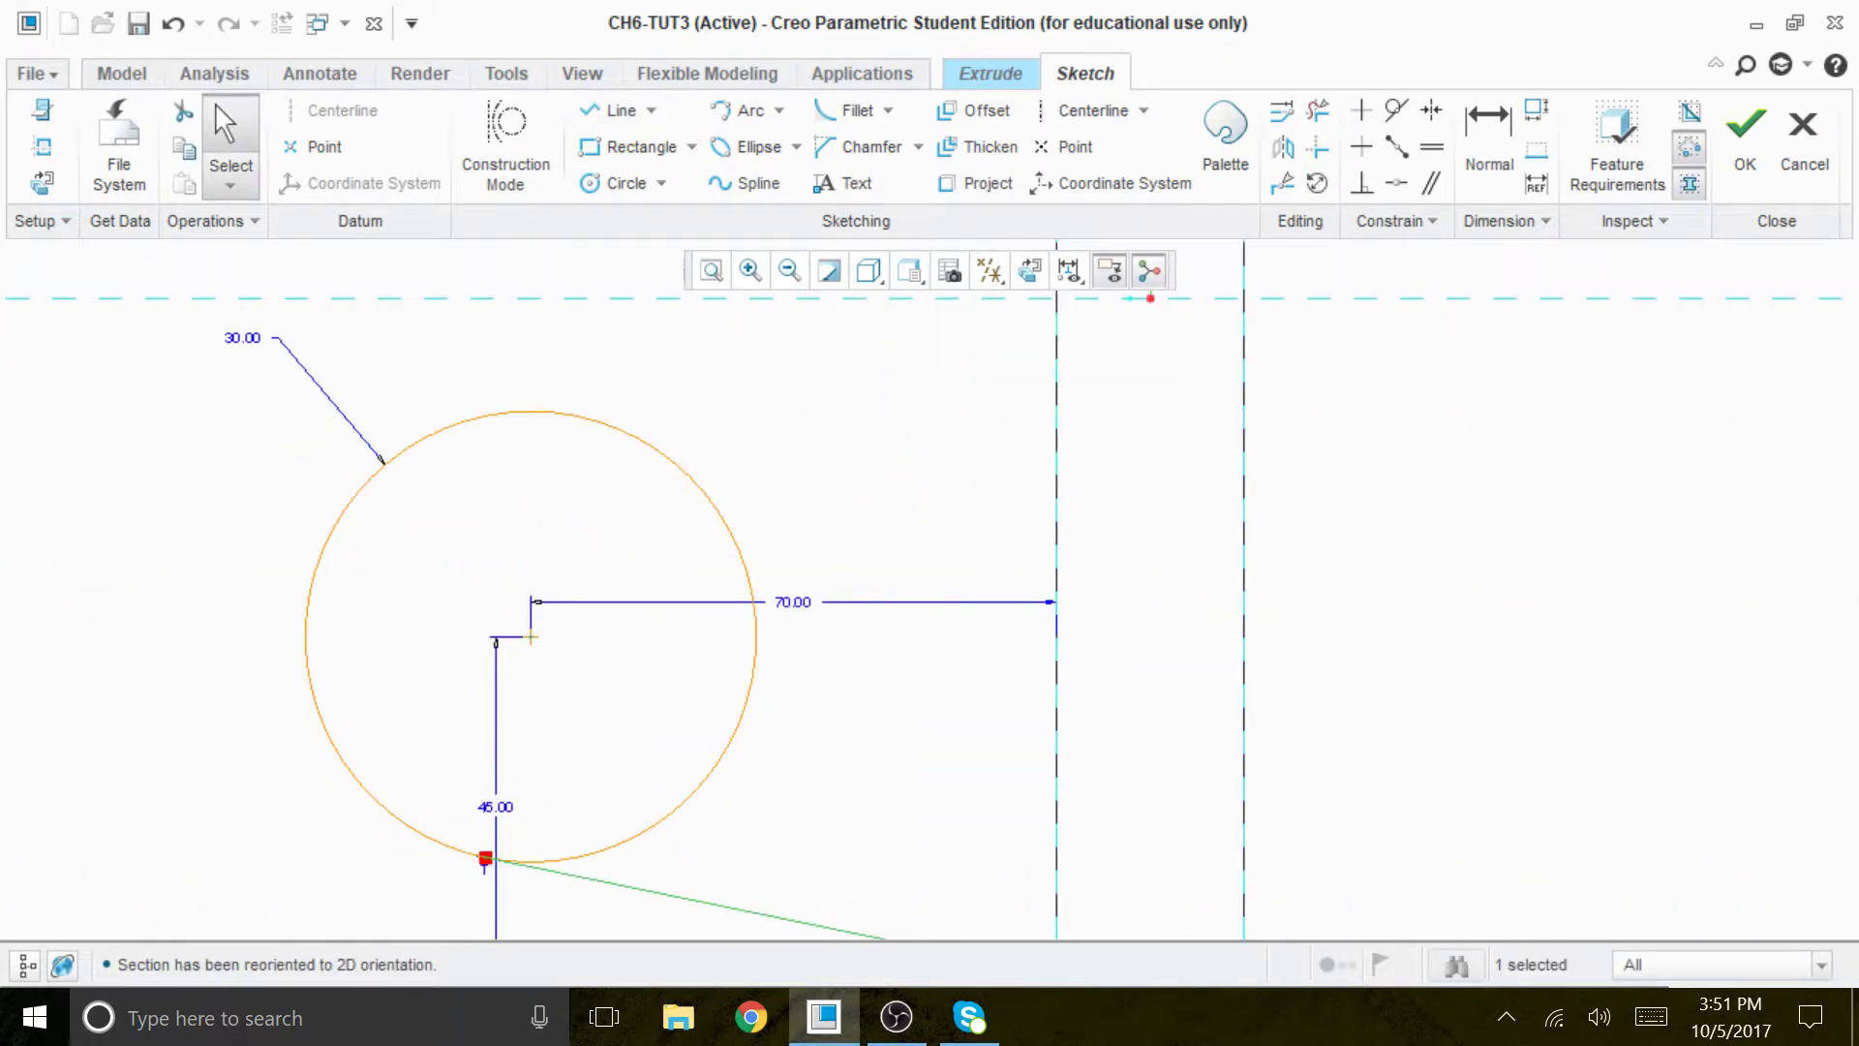
scroll(689, 818, "down", 3)
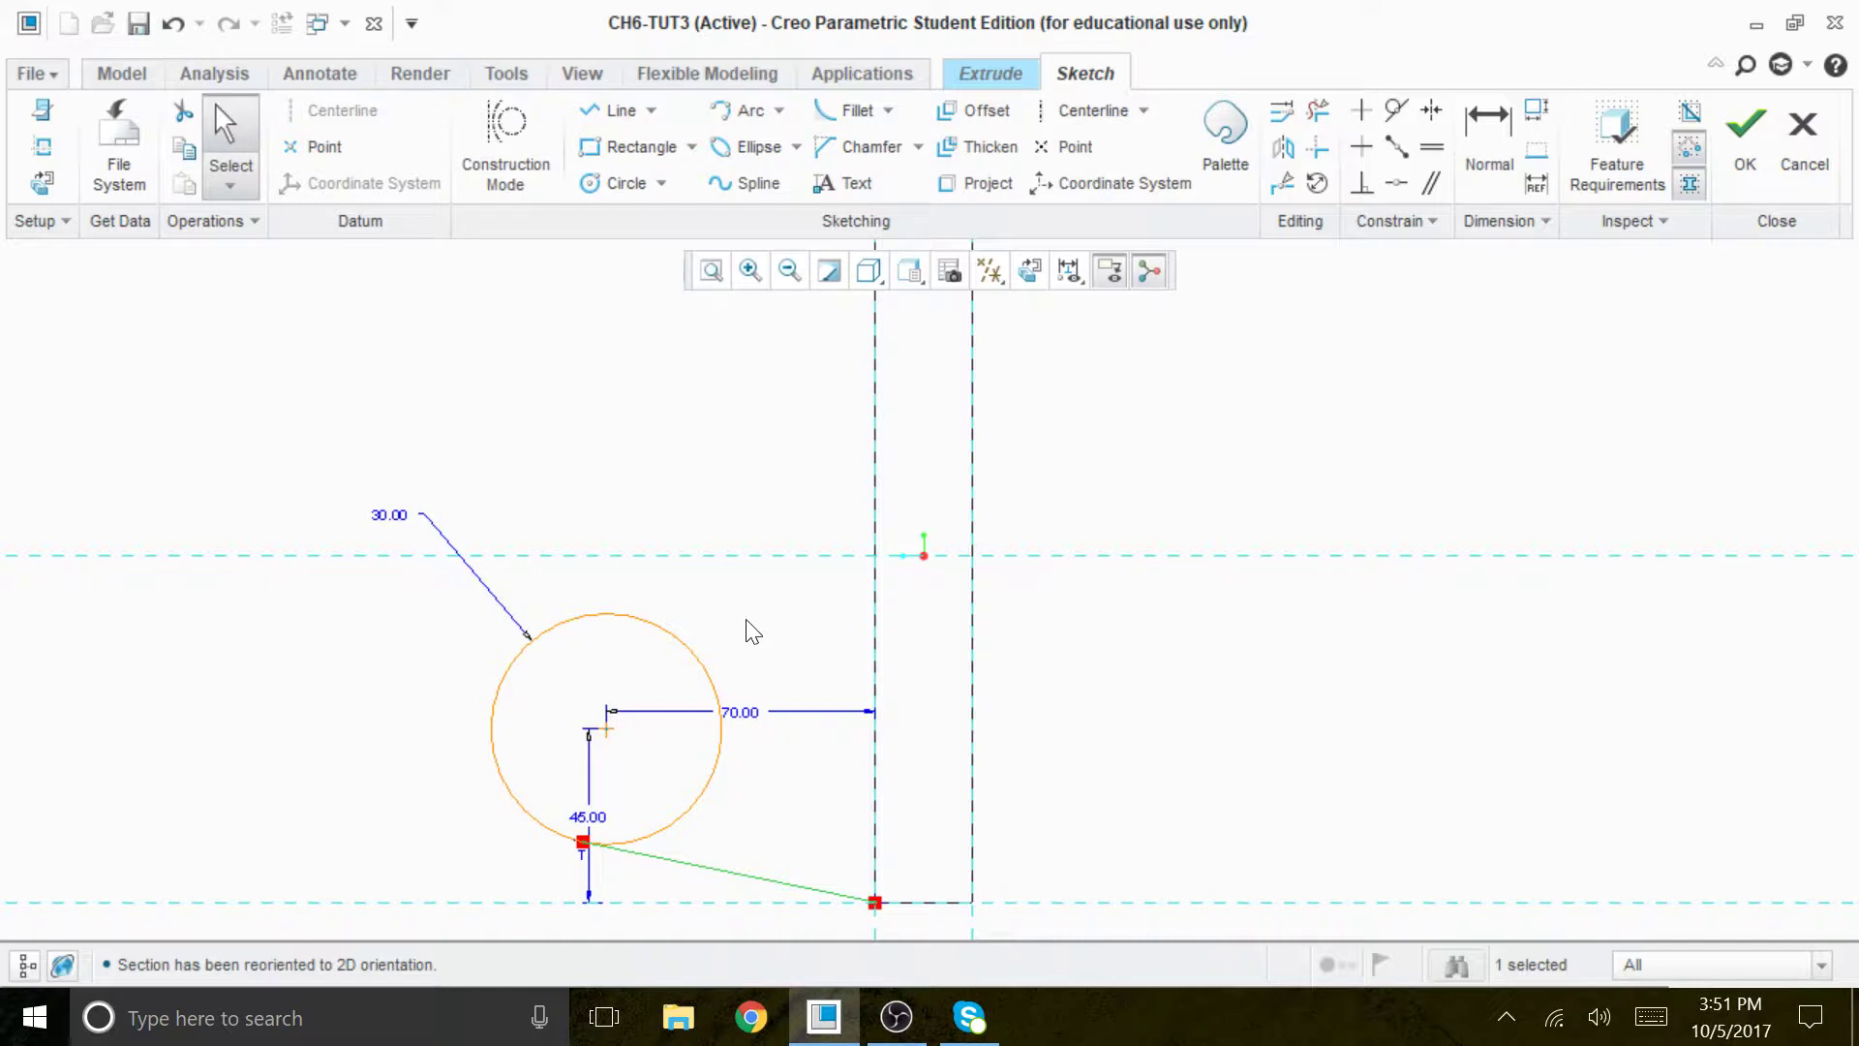
scroll(600, 744, "down", 1)
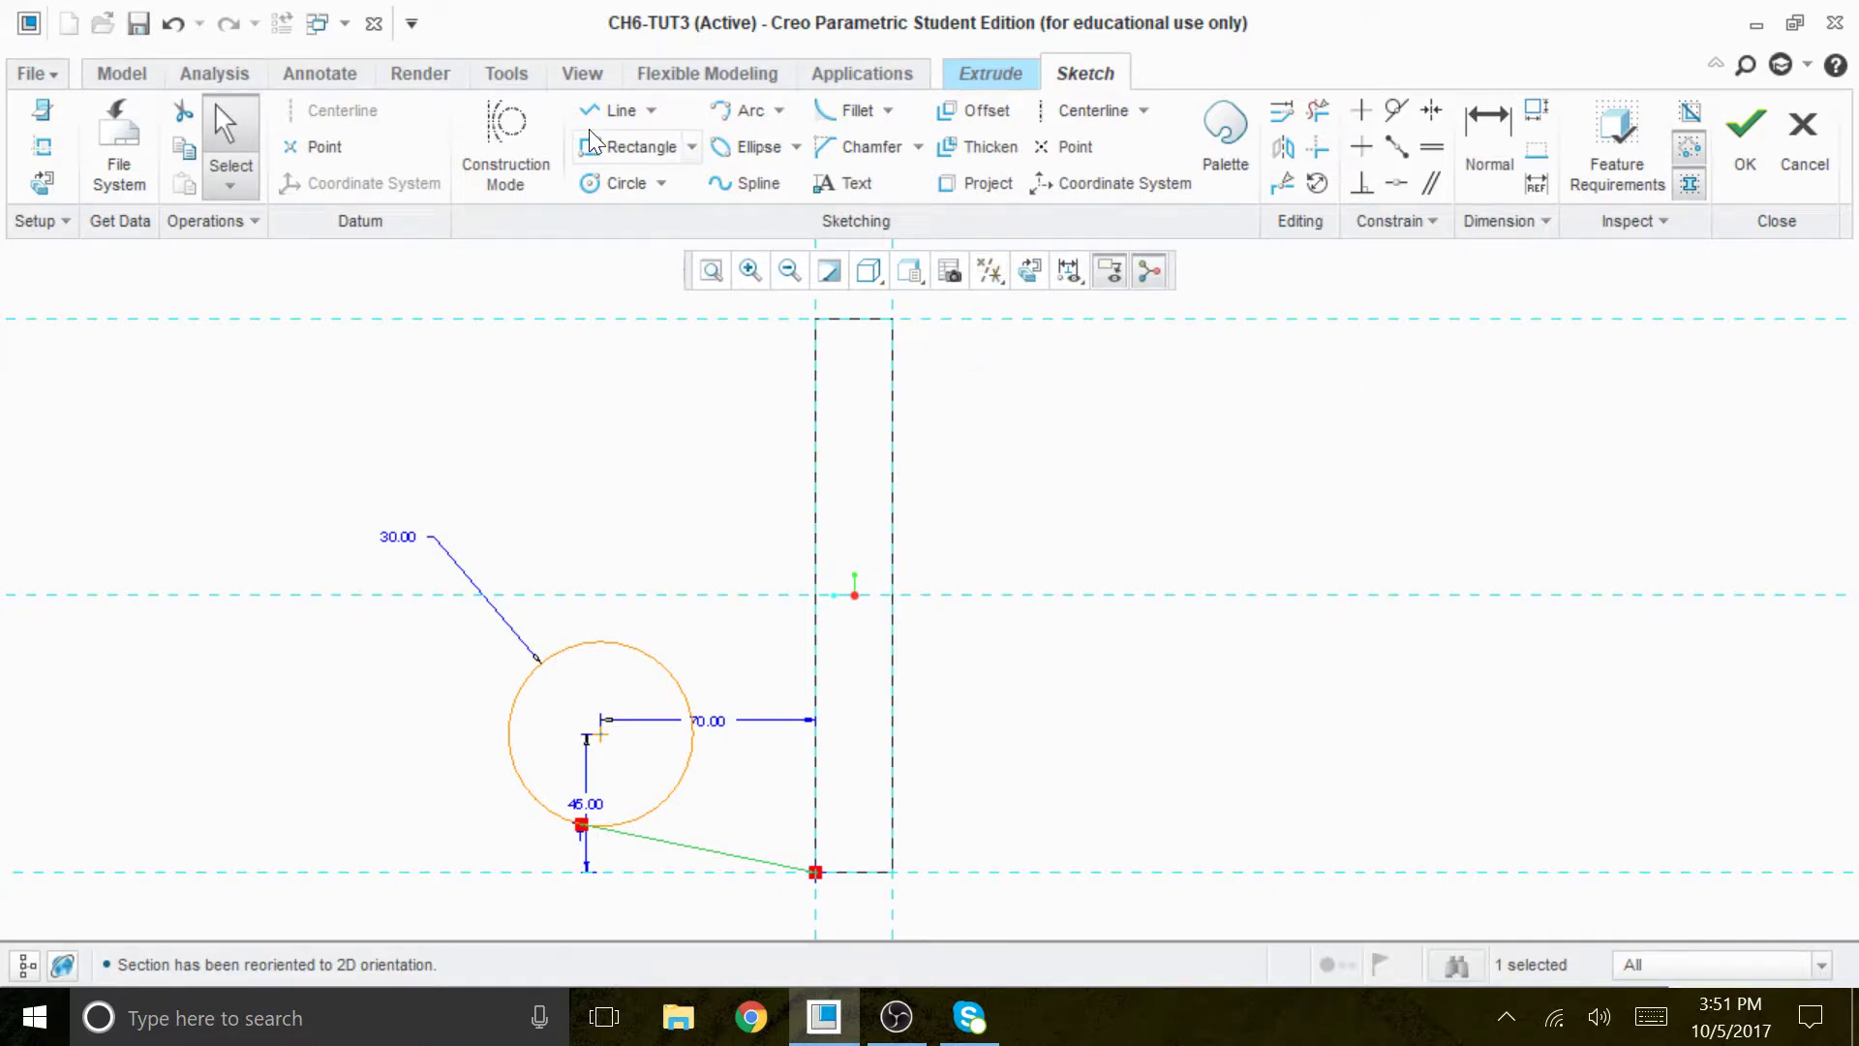
Draw a second line from the plate's left edge, above the midline reference, to the upper side of the circle.
left_click(616, 111)
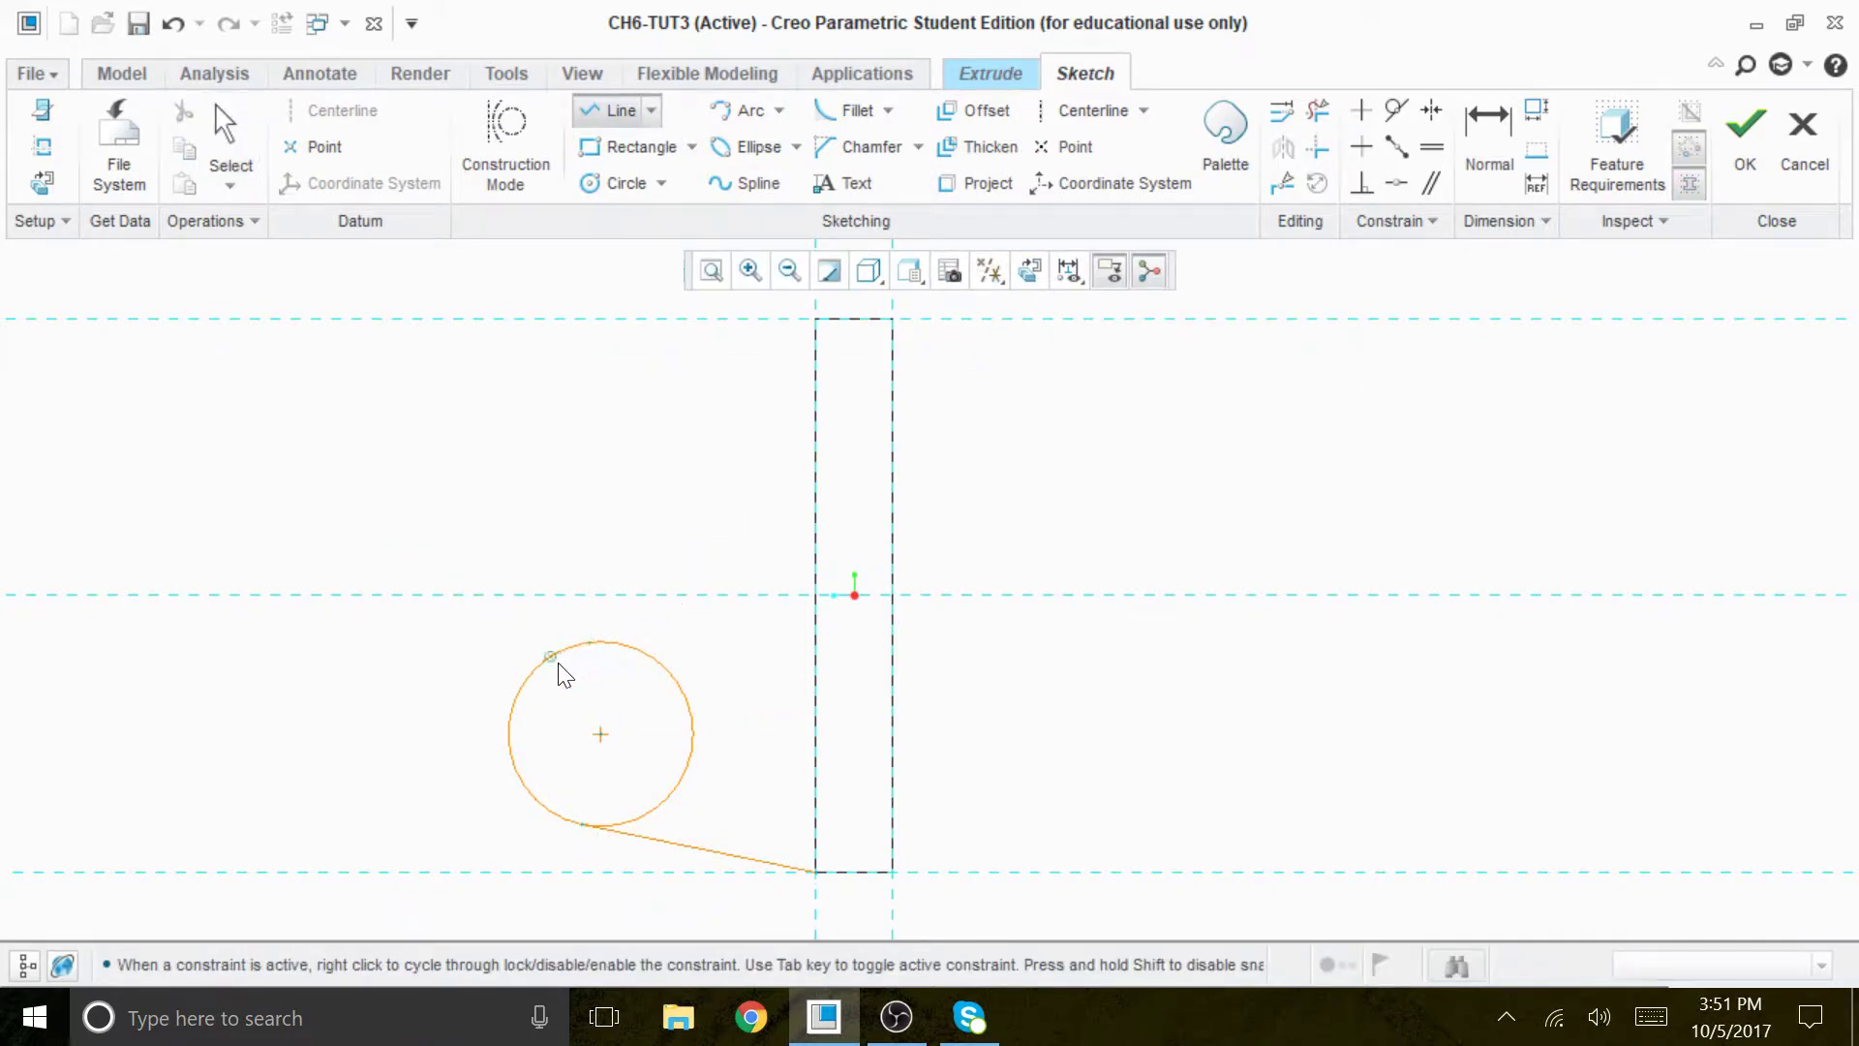
left_click(815, 530)
left_click(557, 663)
middle_click(1296, 691)
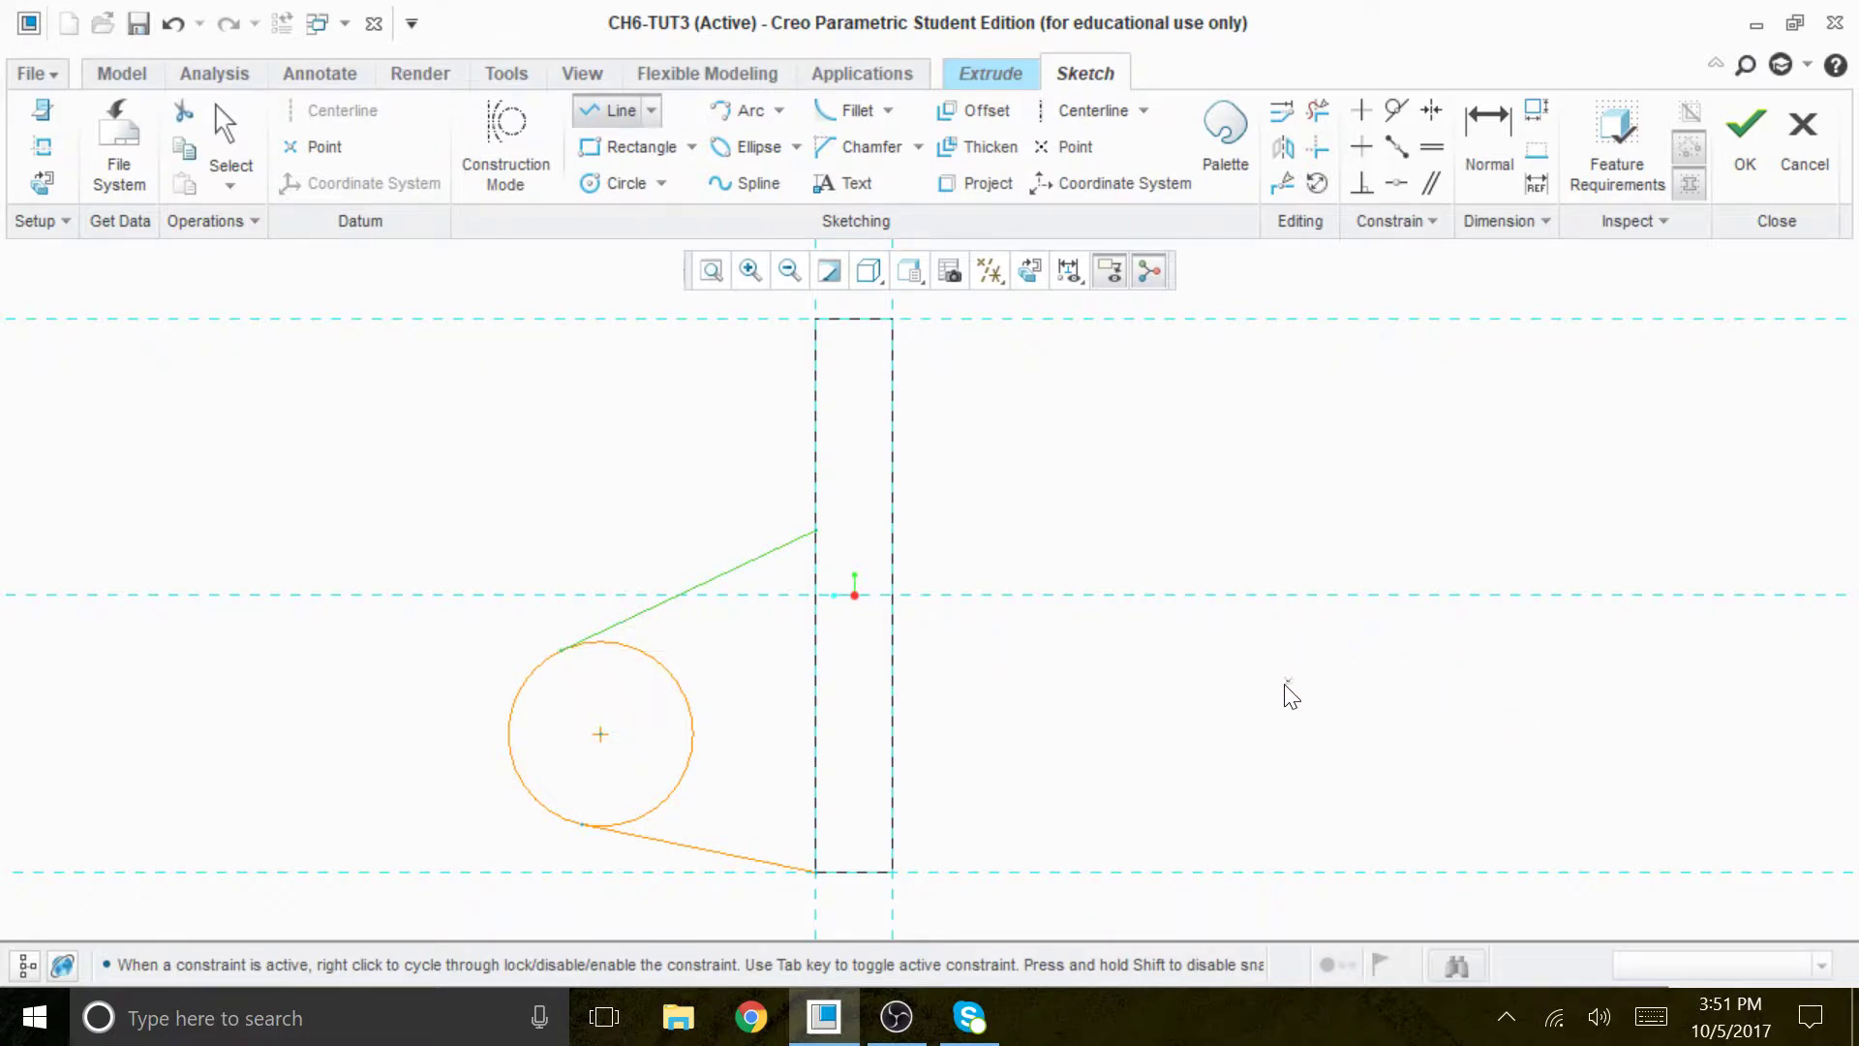
middle_click_drag(1291, 690, 1253, 725)
left_click(1024, 274)
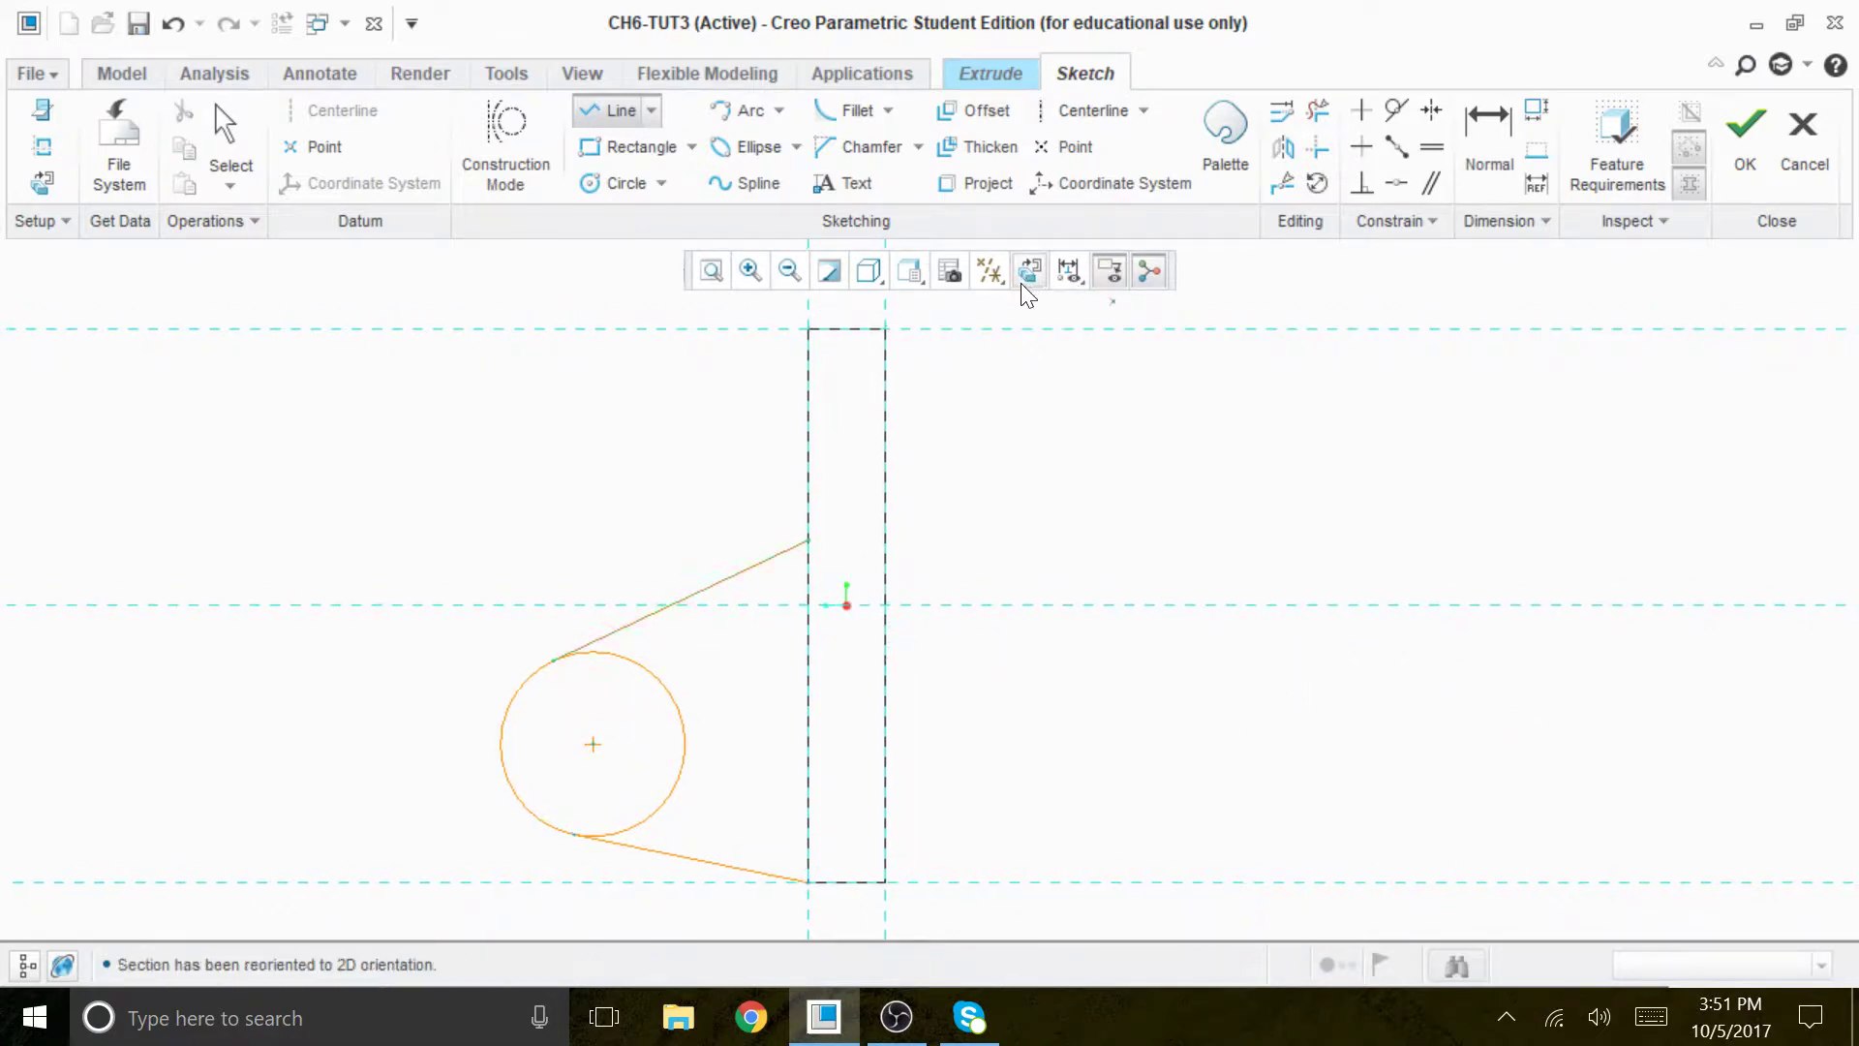
Dimension the upper line's endpoint on the plate from the plate's top edge and set the distance to 90.
left_click(1489, 131)
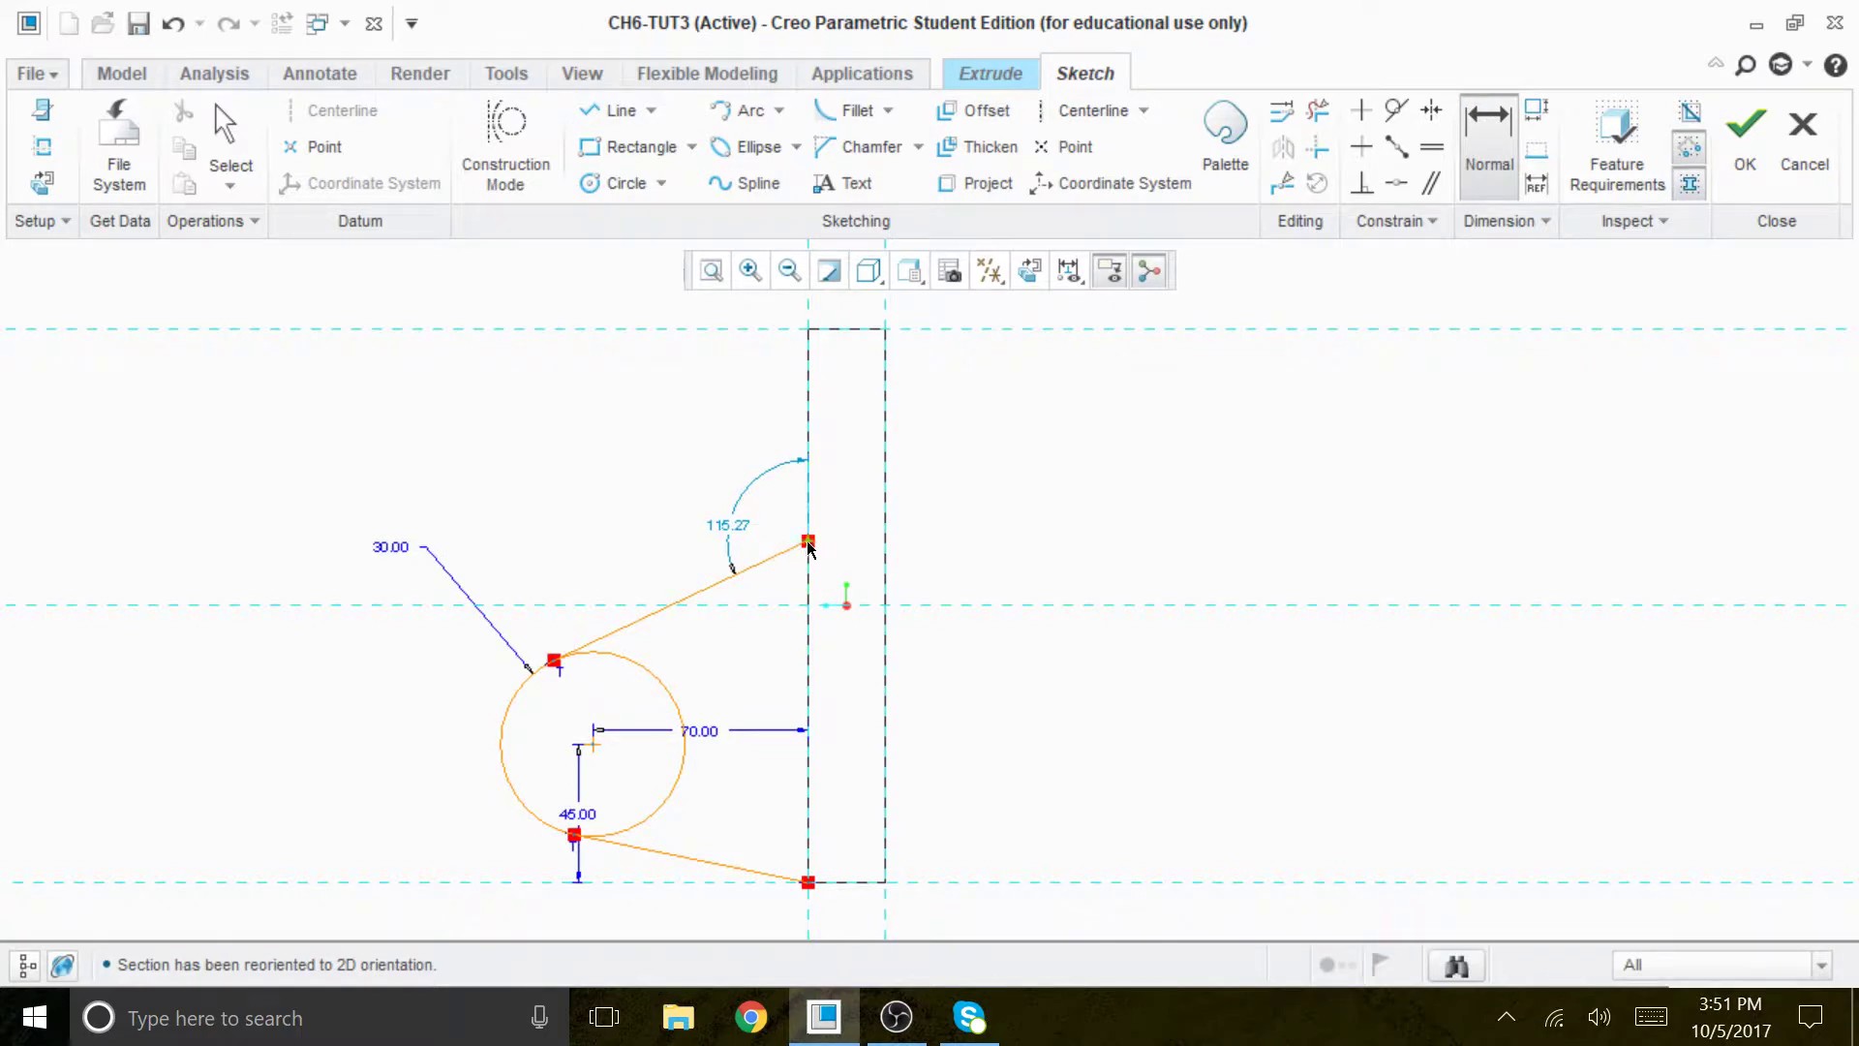
middle_click(946, 442)
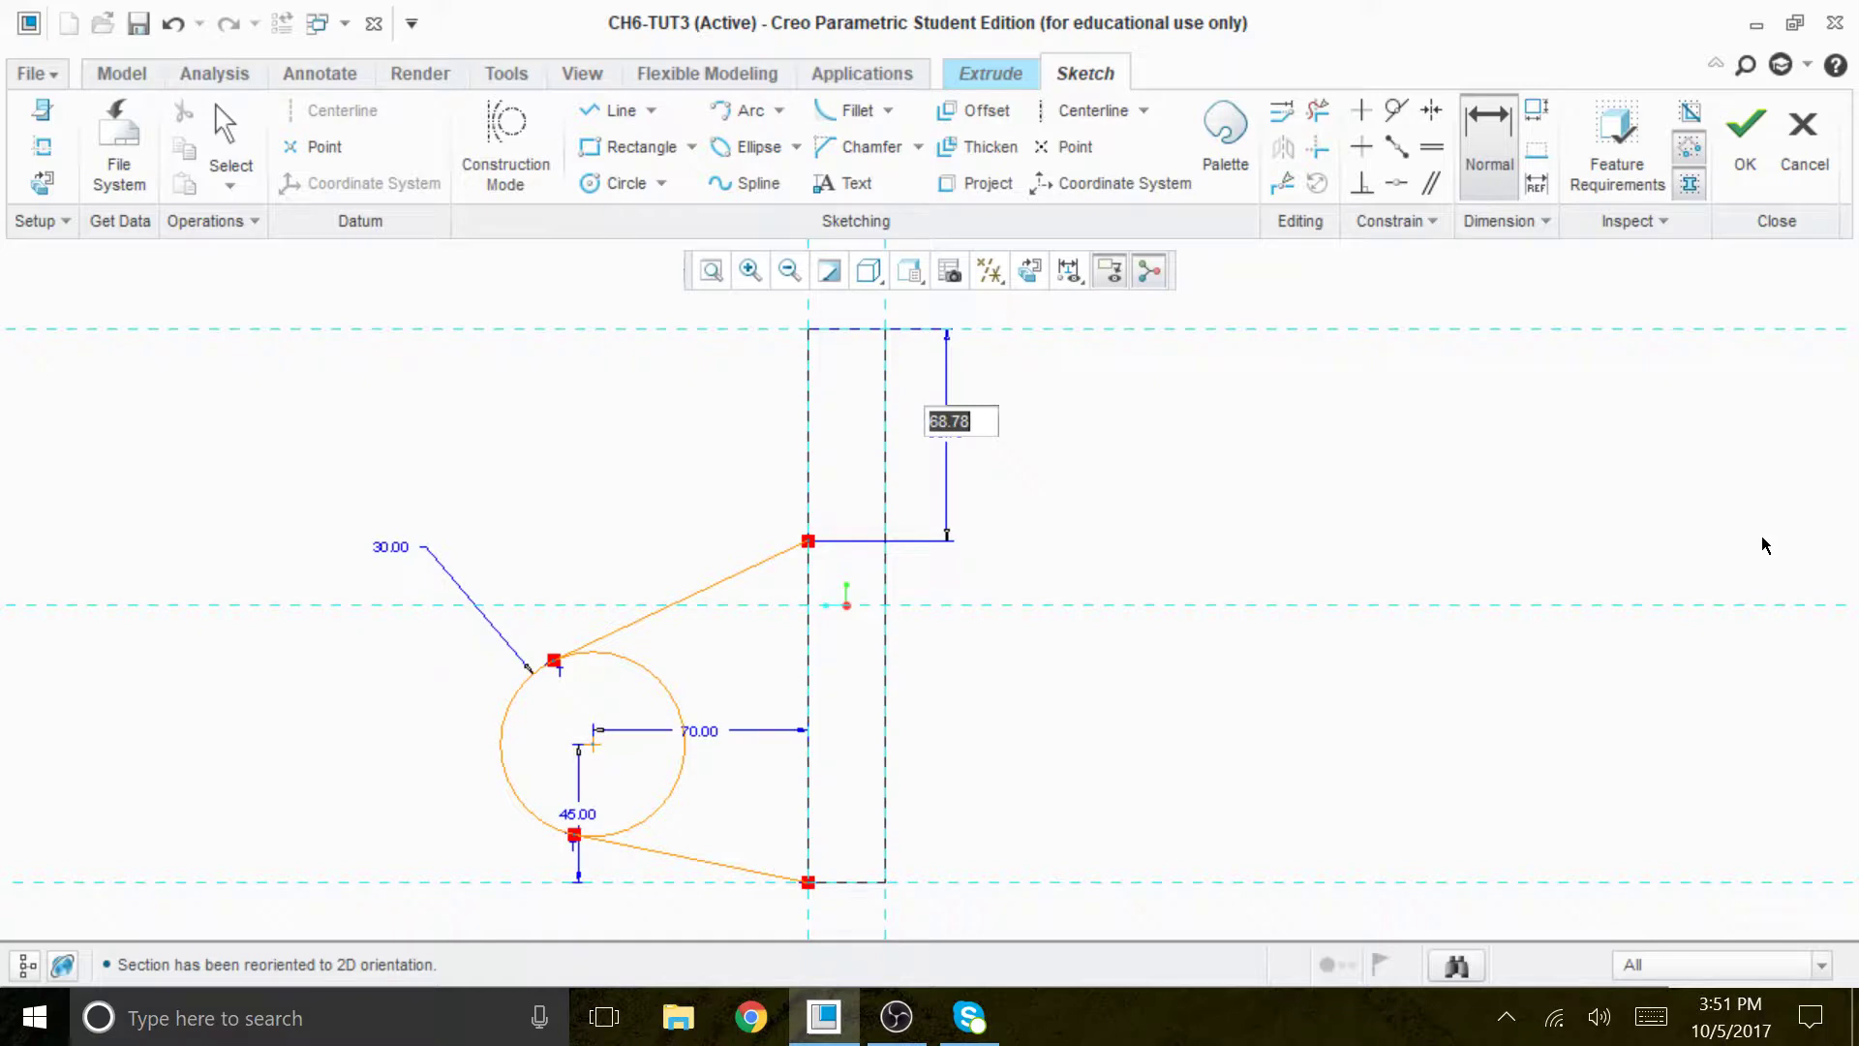
type("90")
key("Return")
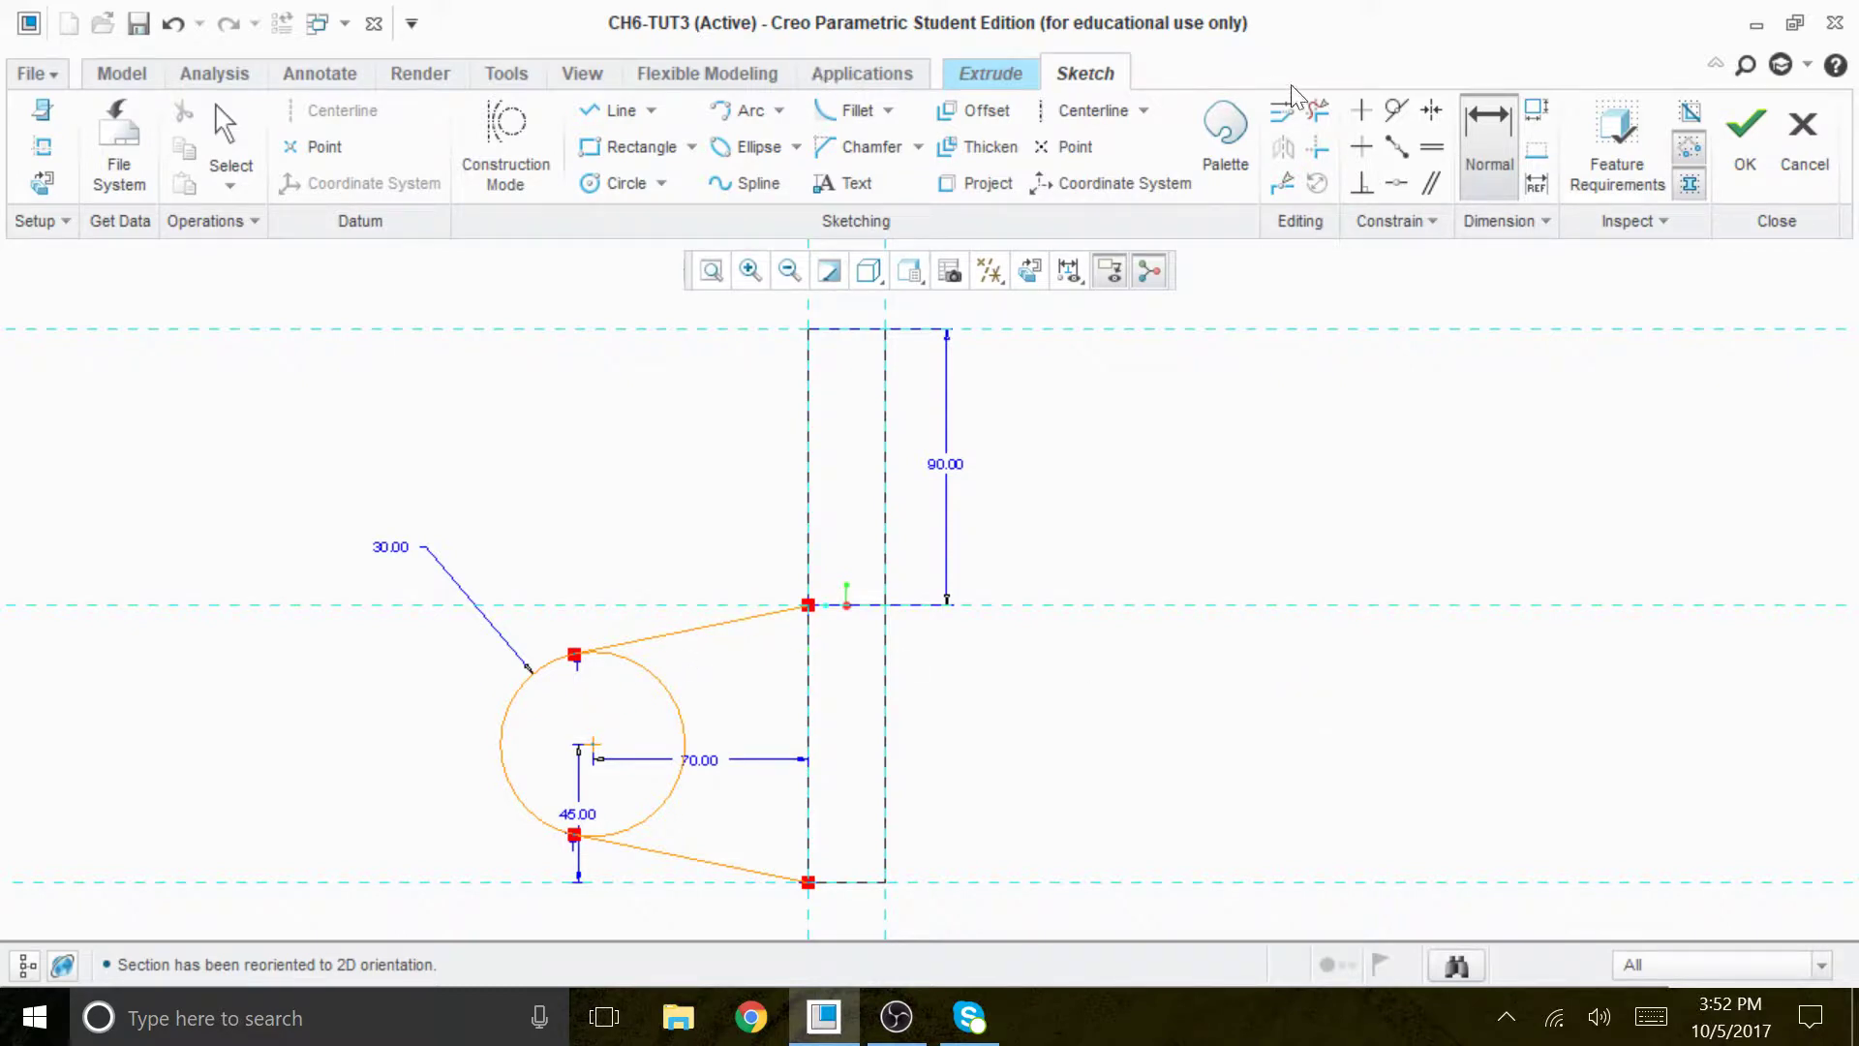
Trim away the circle's inner arc between the two lines, keeping only the outer rounded end.
left_click(1318, 110)
left_click(673, 789)
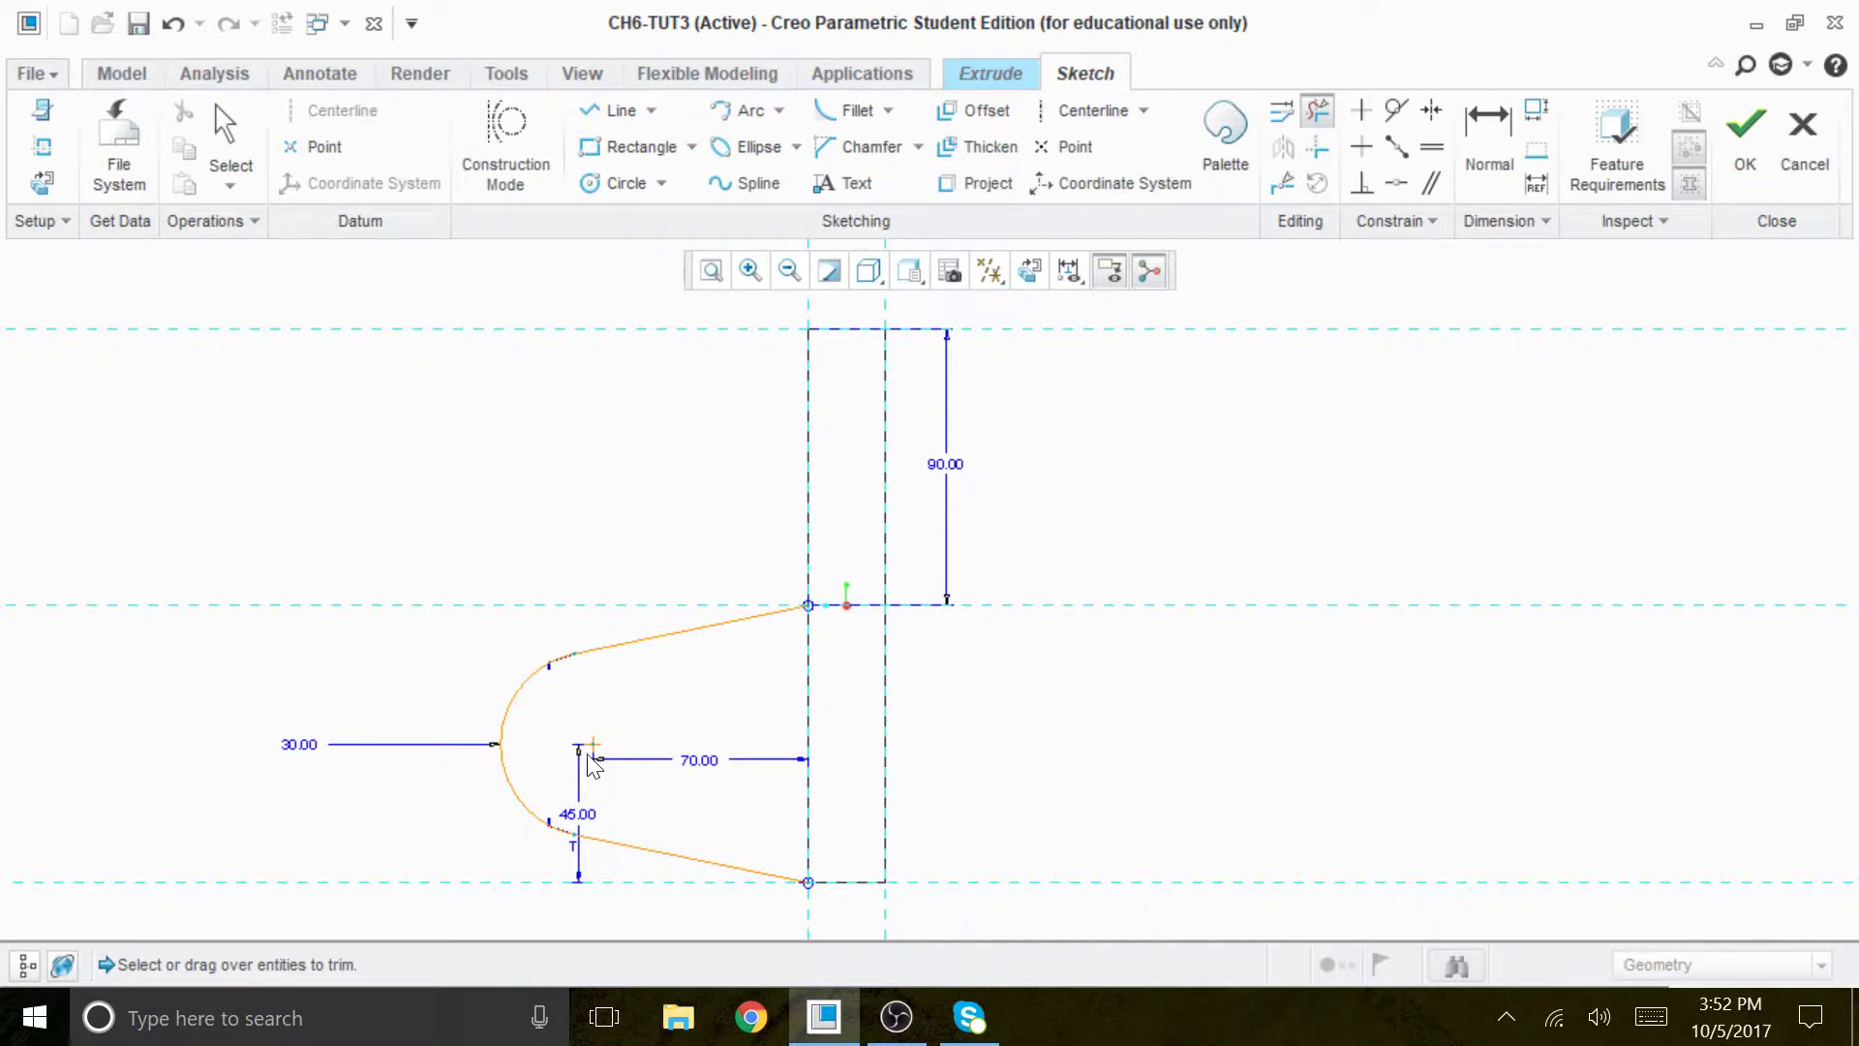
scroll(601, 693, "up", 5)
scroll(692, 675, "down", 6)
scroll(673, 876, "up", 2)
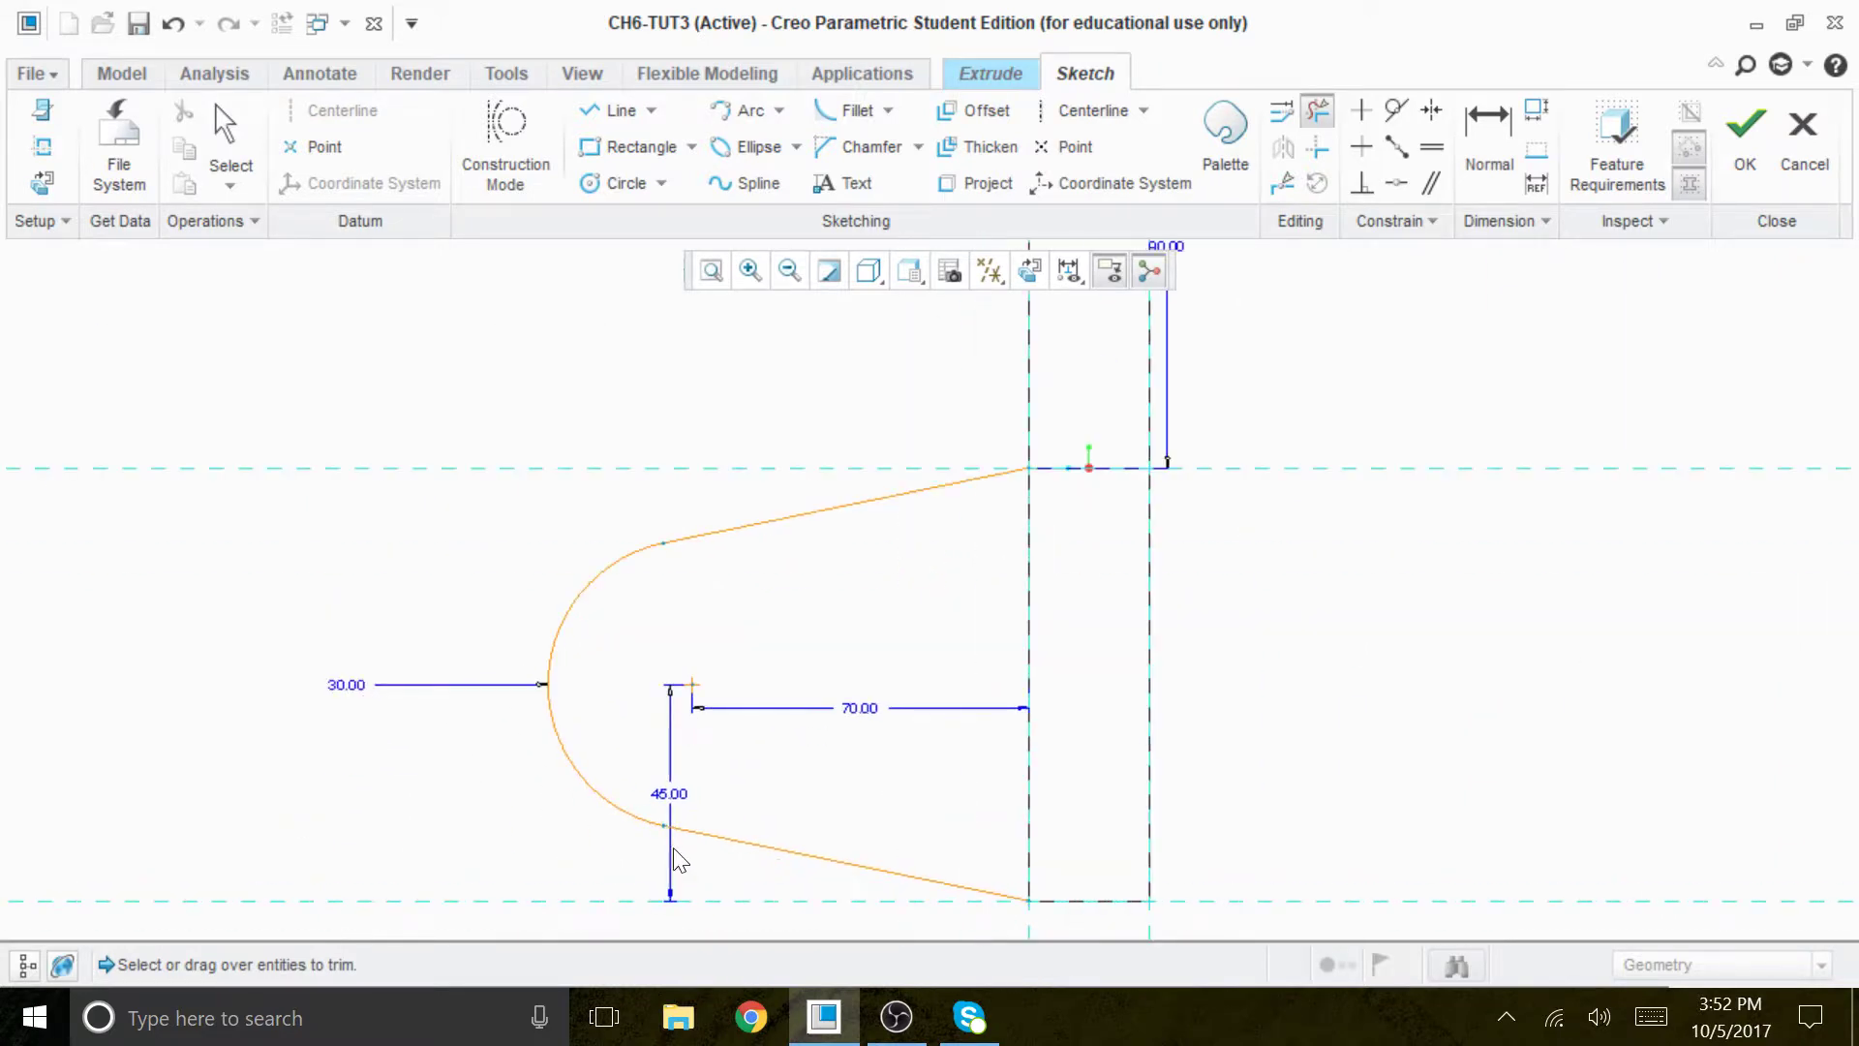
Make the upper line tangent to the arc, resolving the sketch conflict by deleting the 90 dimension.
left_click(1394, 106)
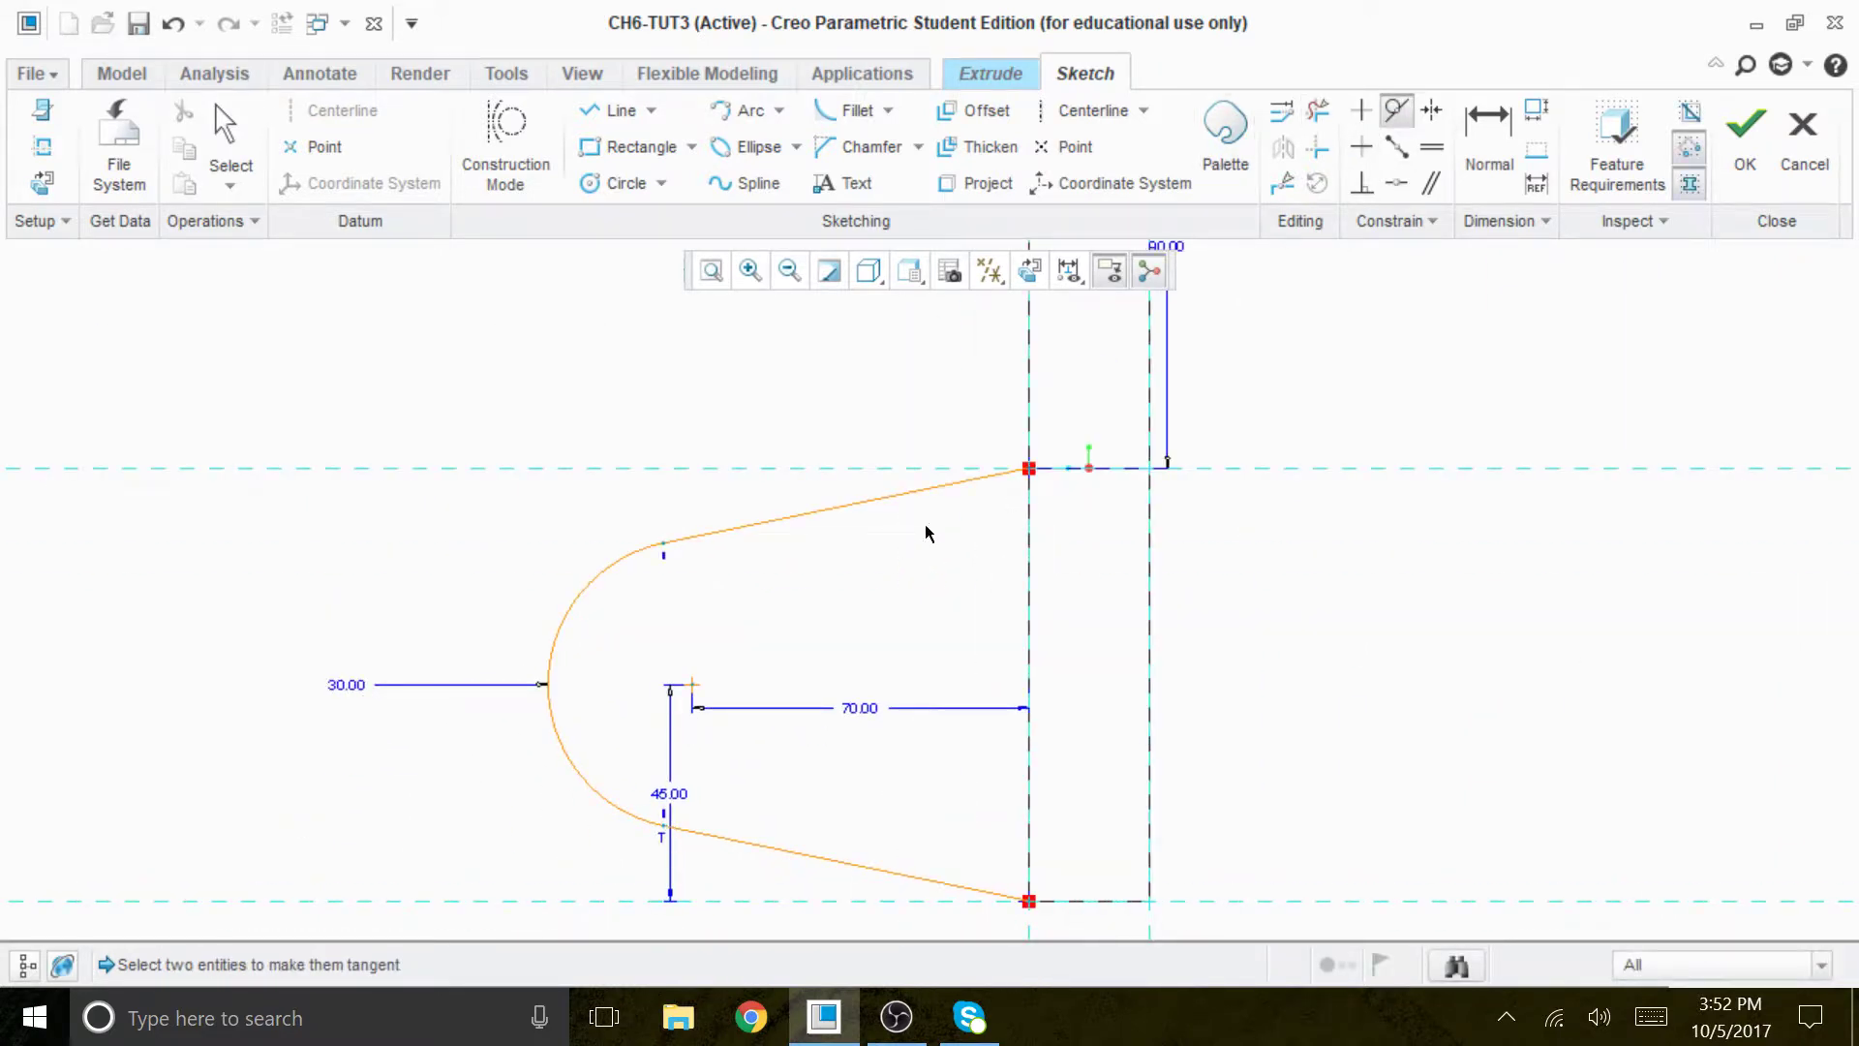
left_click(753, 526)
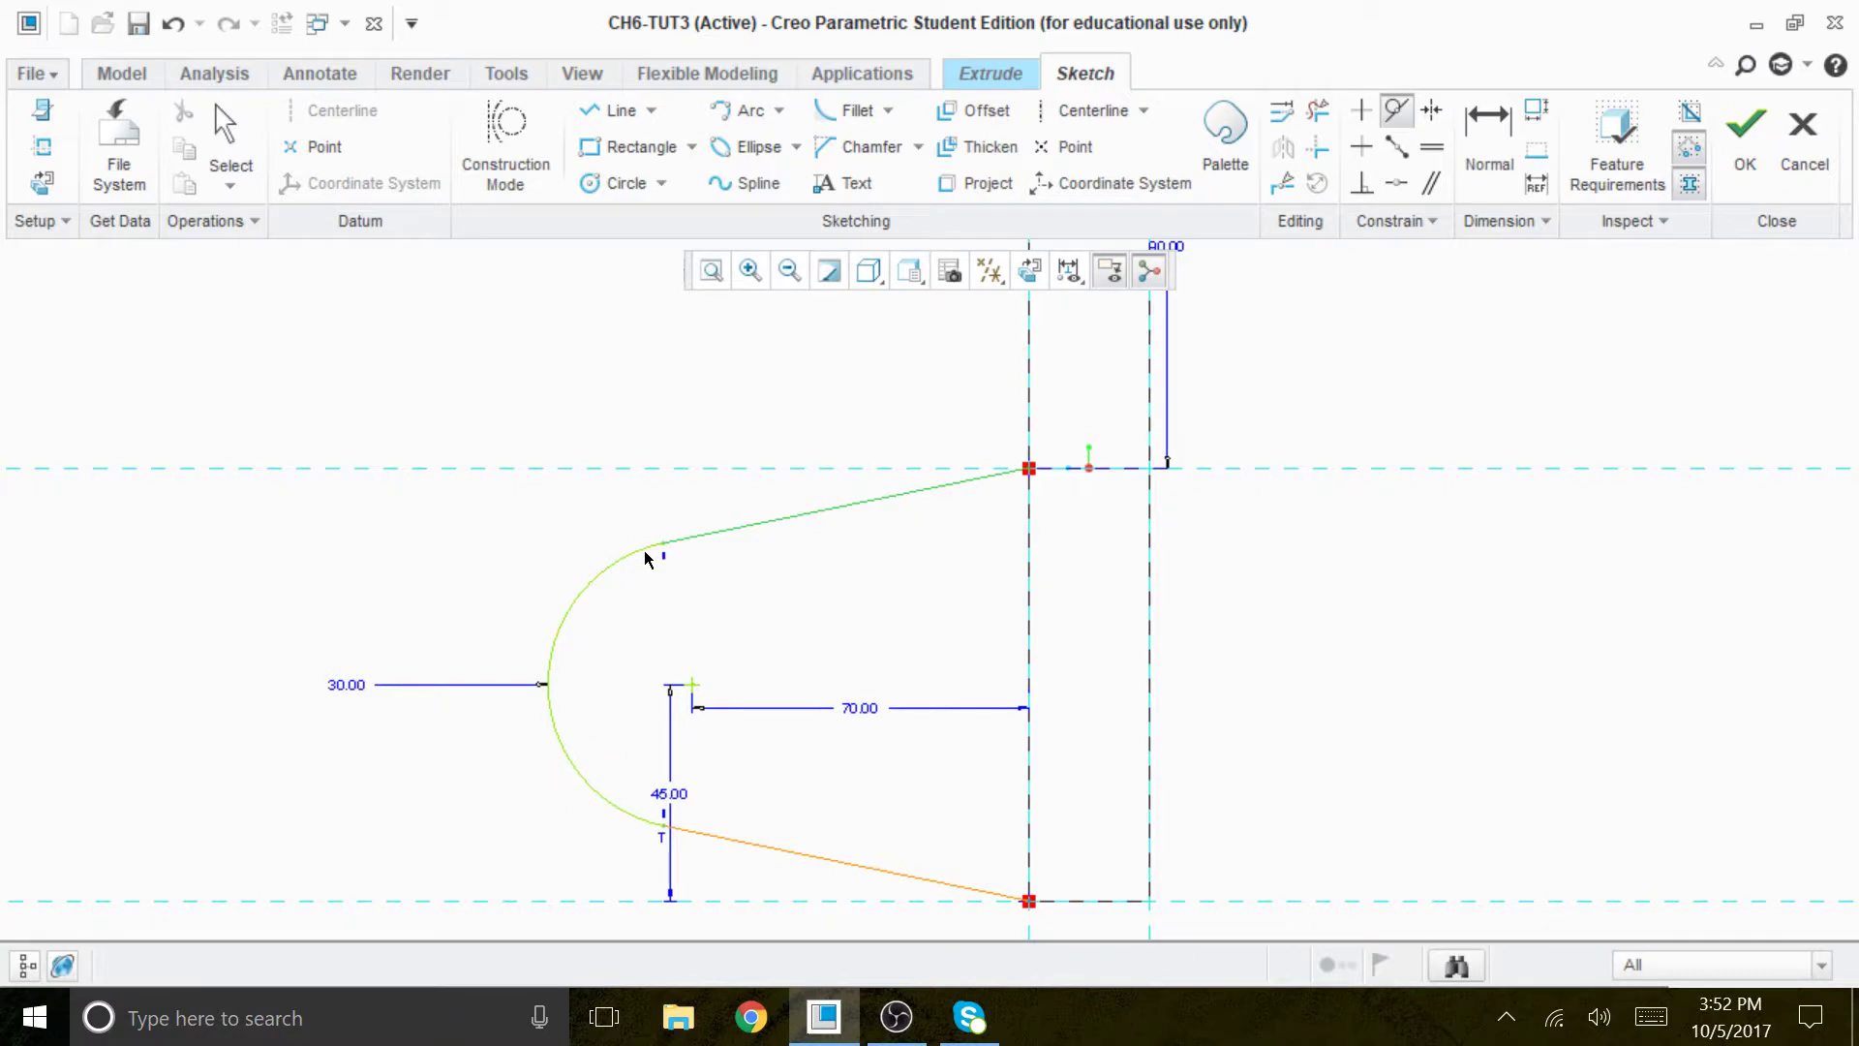
left_click(644, 558)
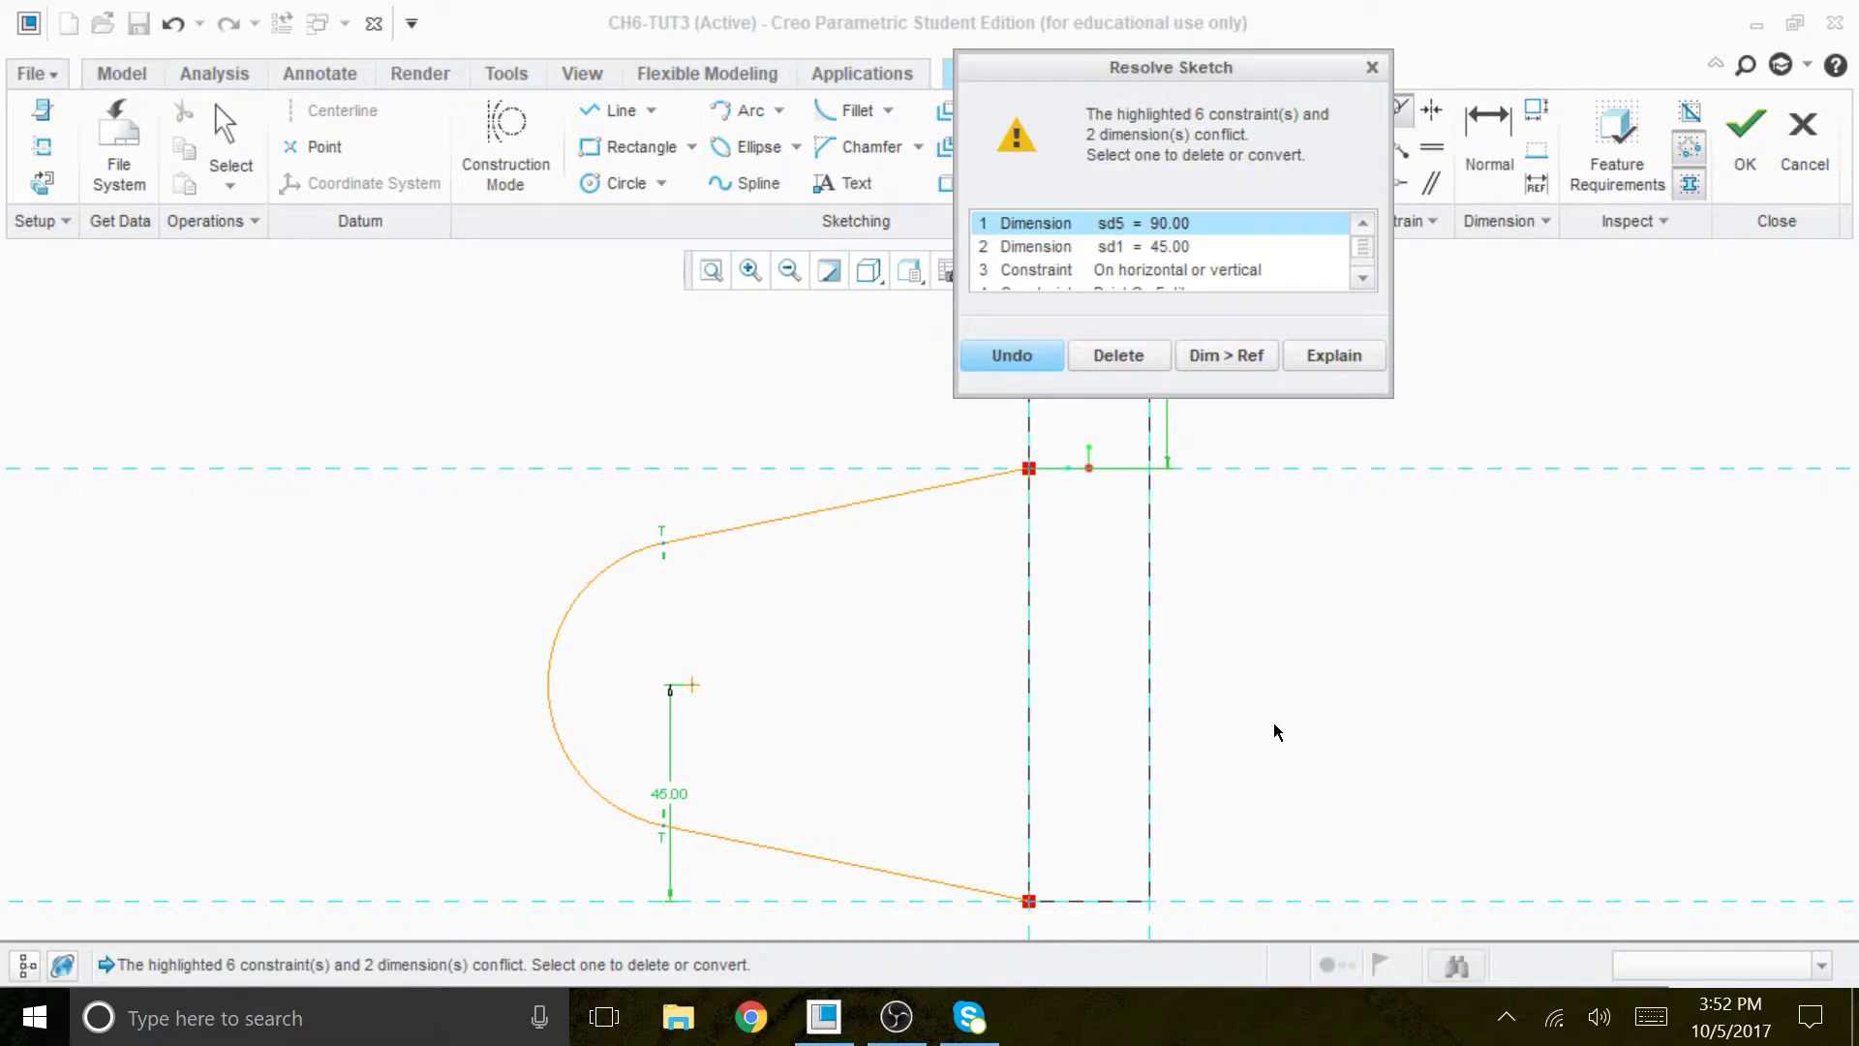
left_click(1312, 736)
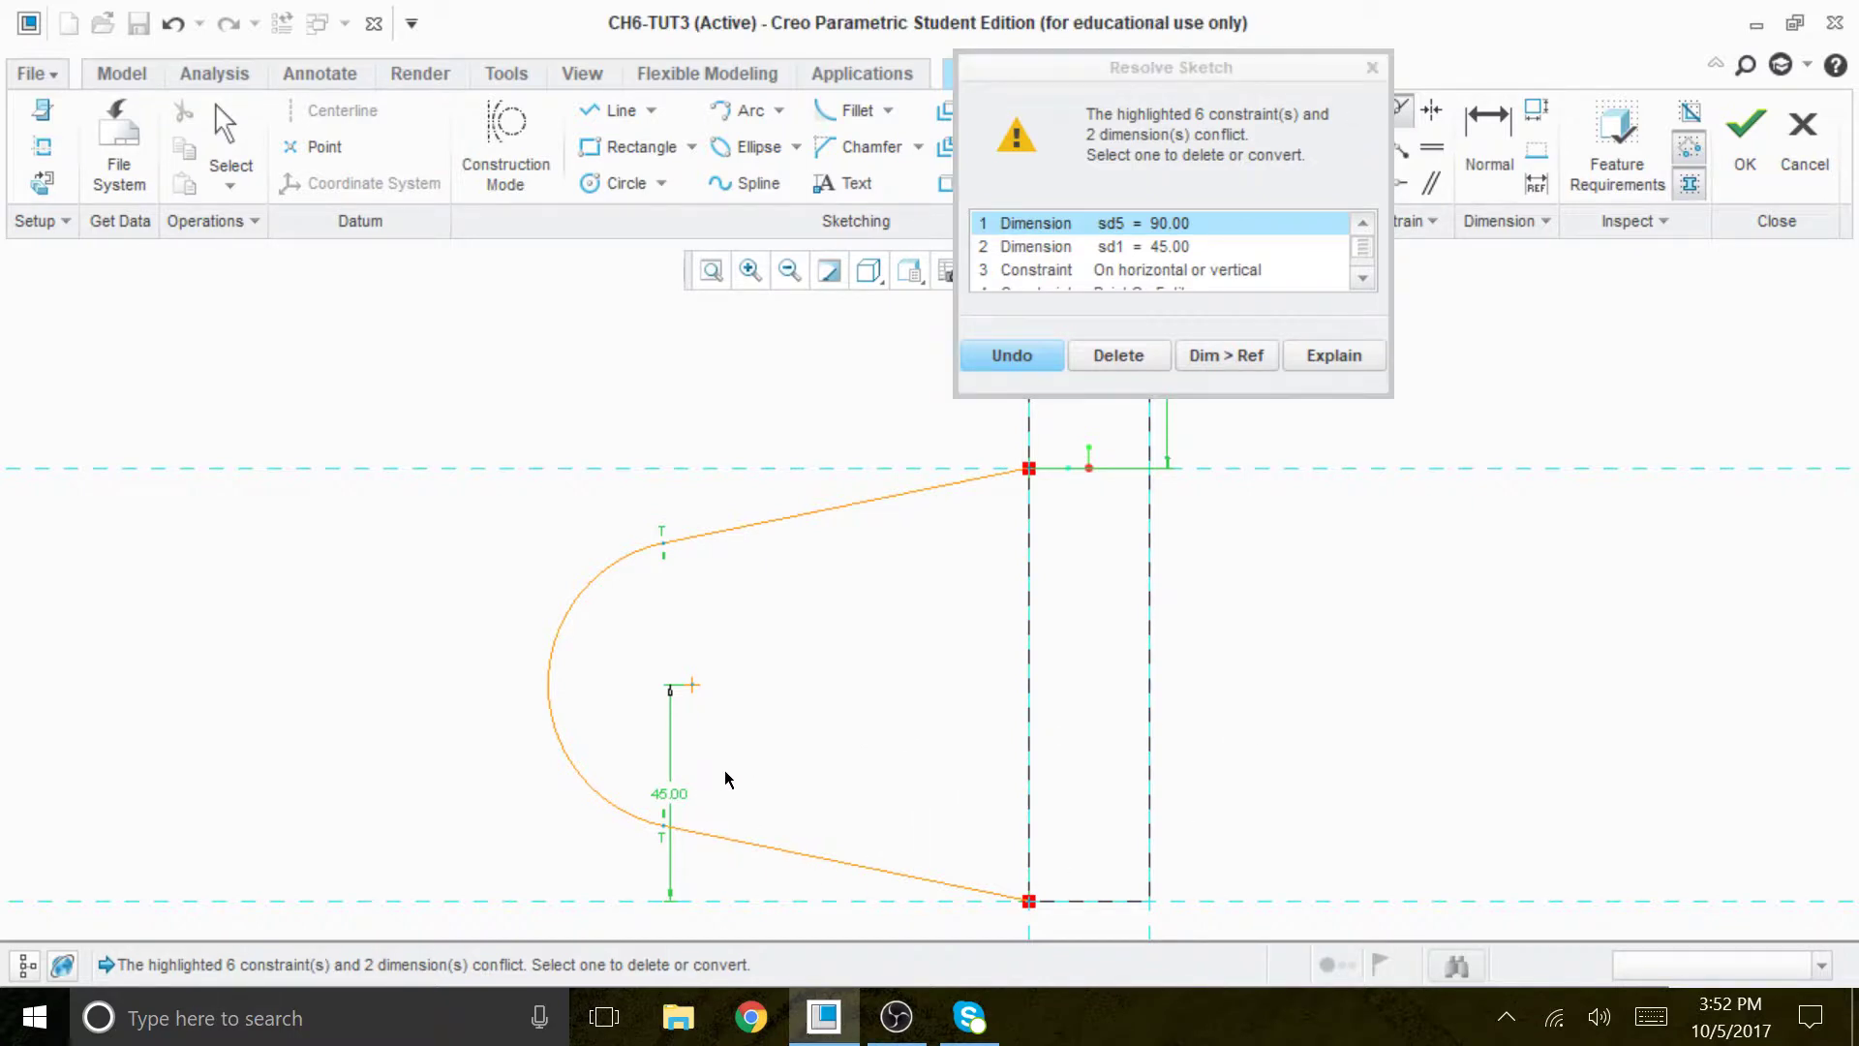
left_click(1124, 358)
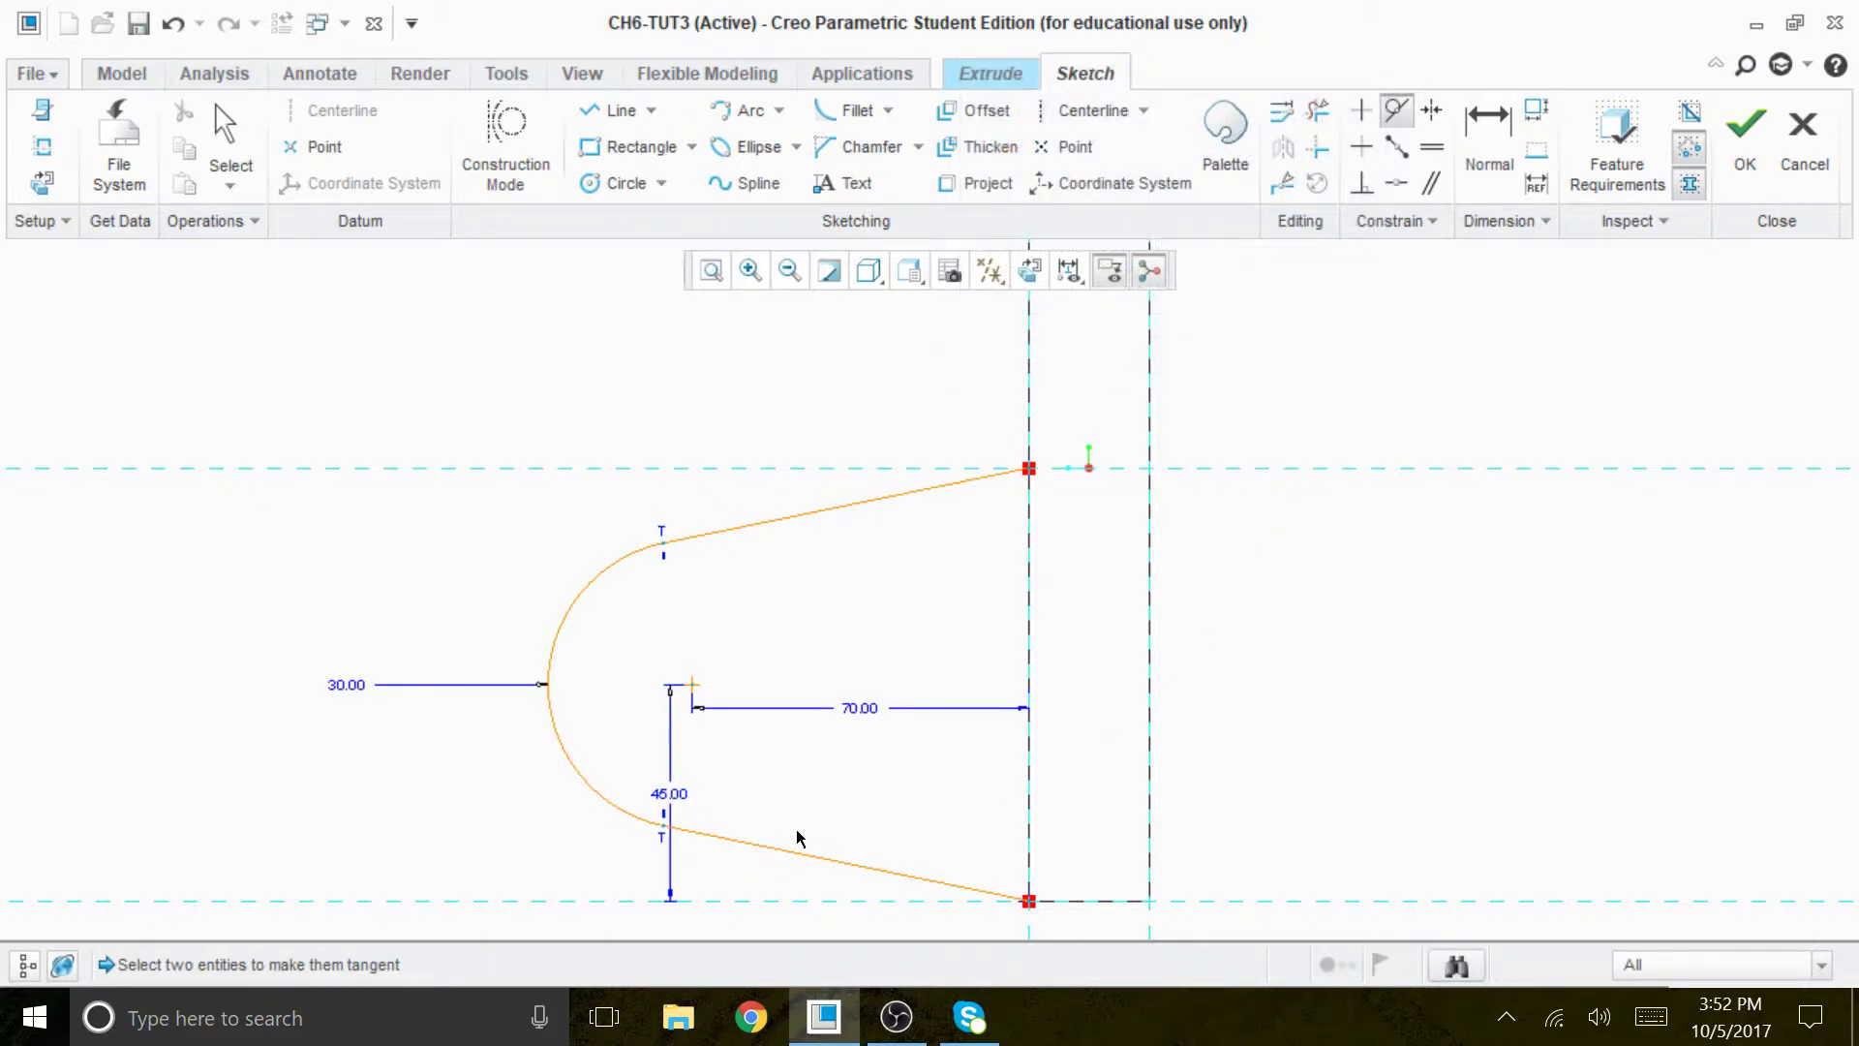
Close the lug profile with a straight line along the plate's edge between the two tapered lines' endpoints and finish the sketch.
scroll(797, 838, "up", 1)
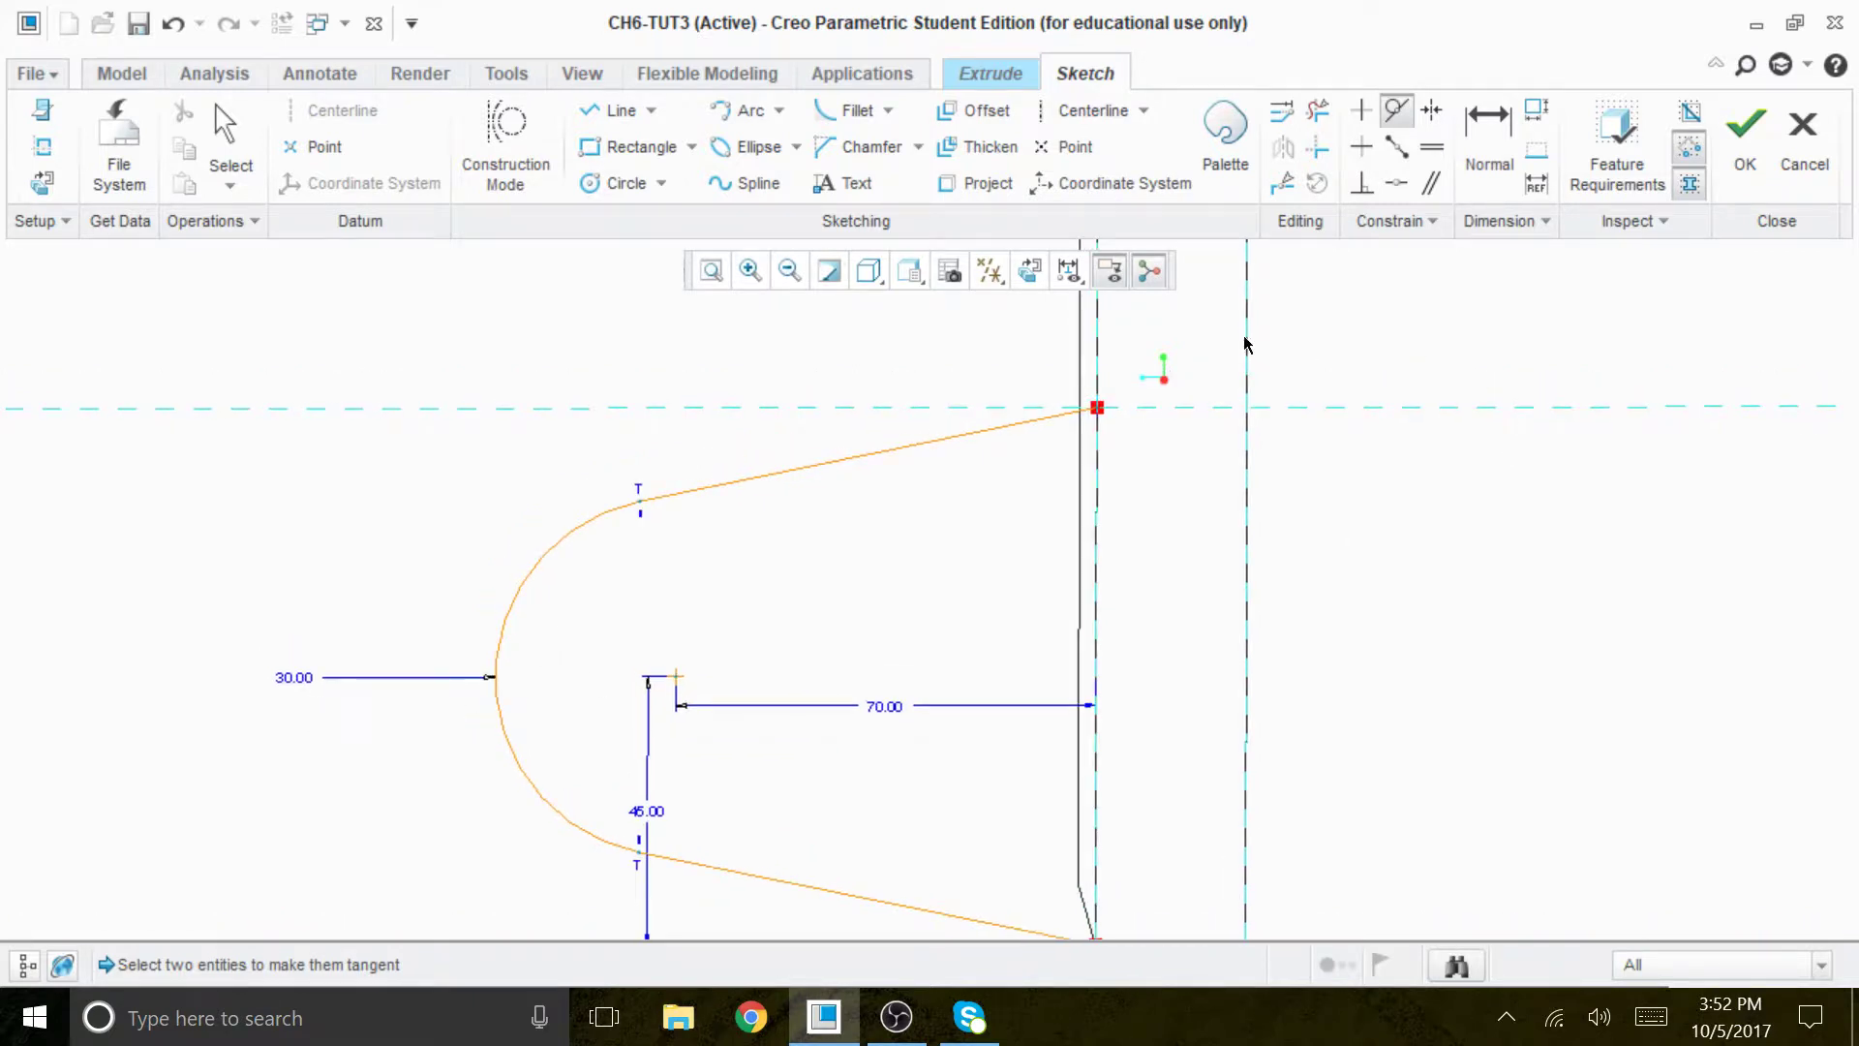
left_click(1030, 271)
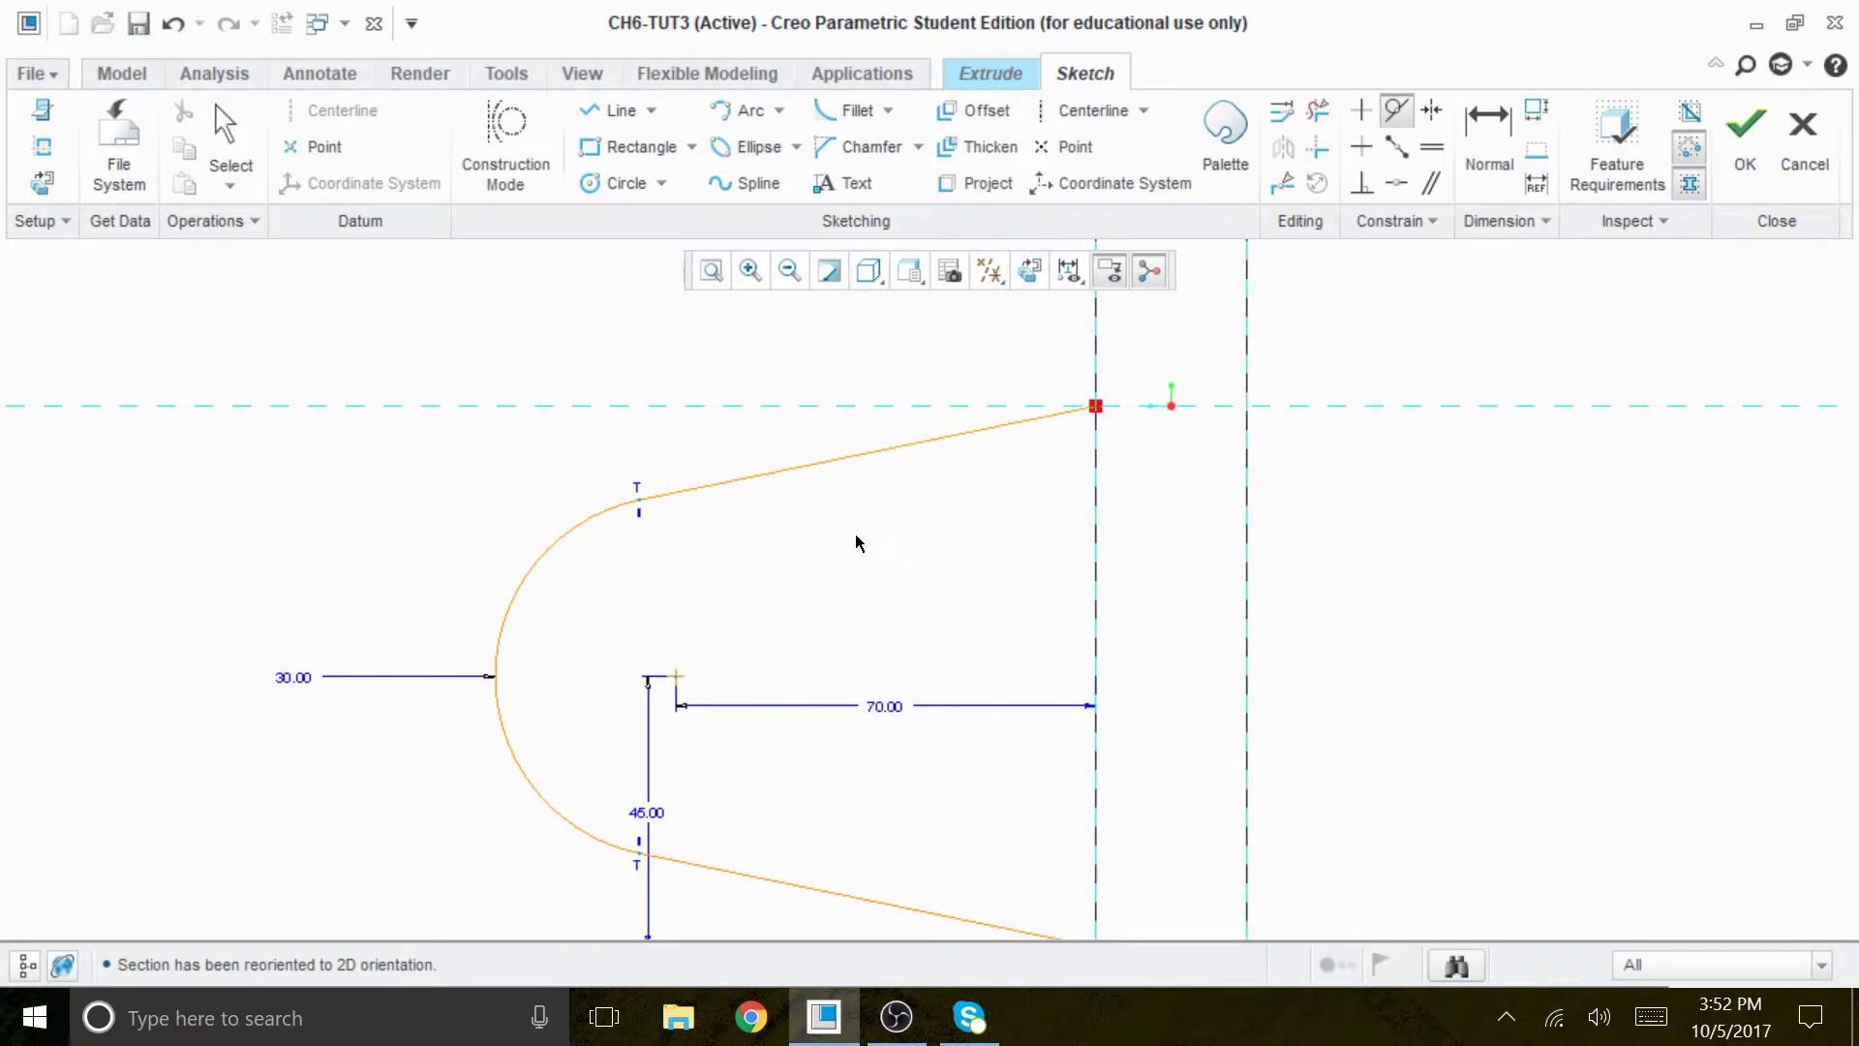
left_click(635, 125)
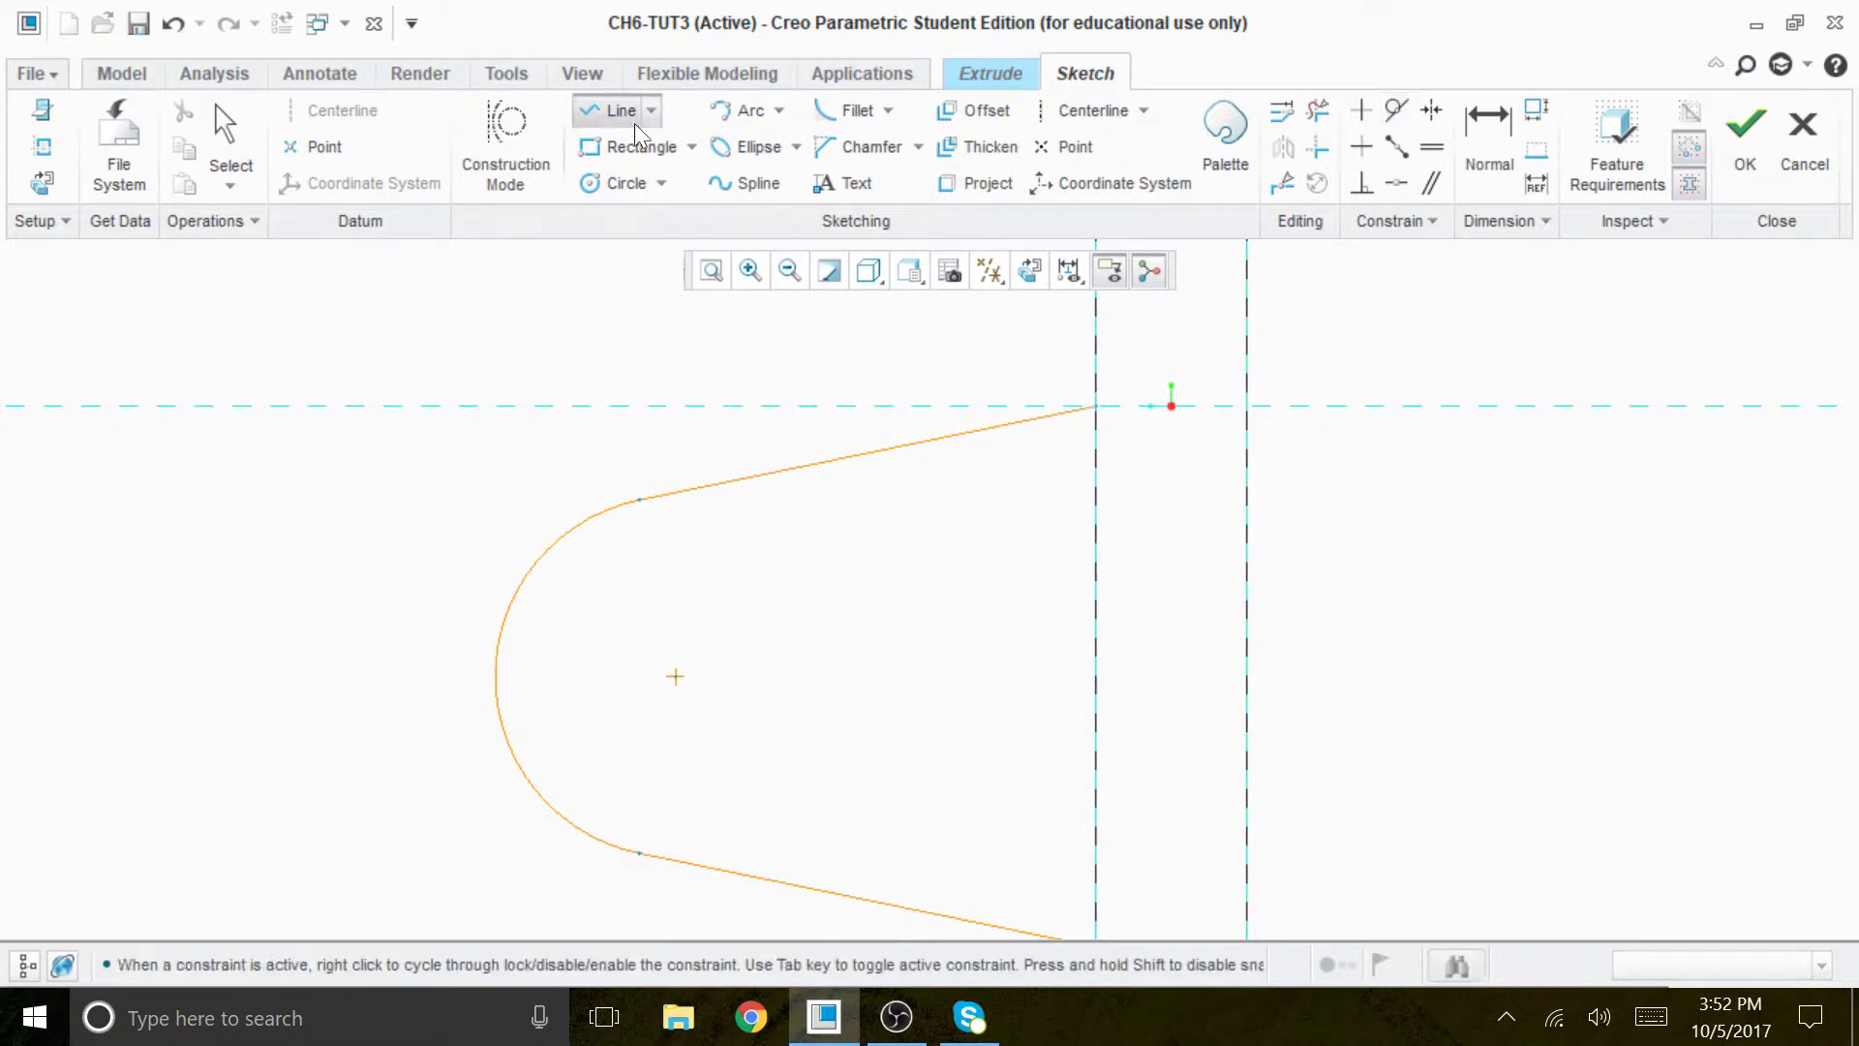
left_click(1097, 407)
scroll(1113, 426, "down", 3)
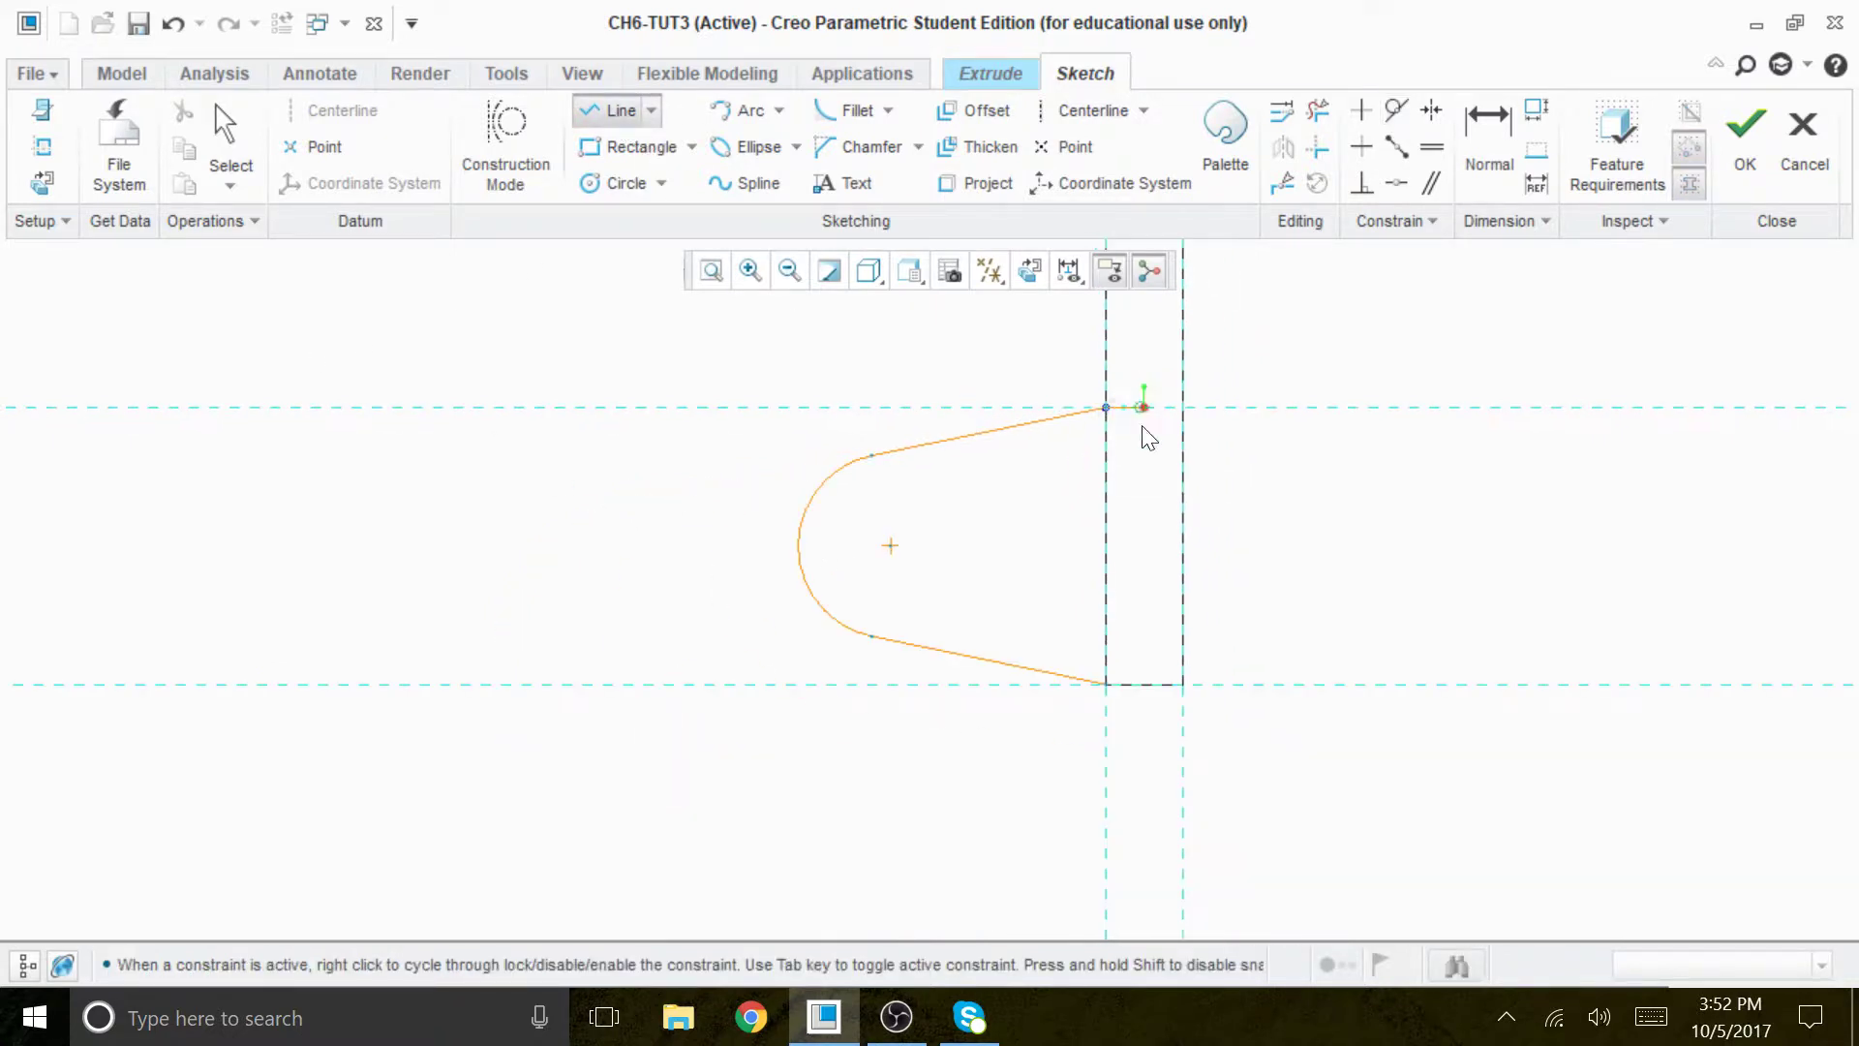
left_click(1101, 693)
middle_click(1270, 480)
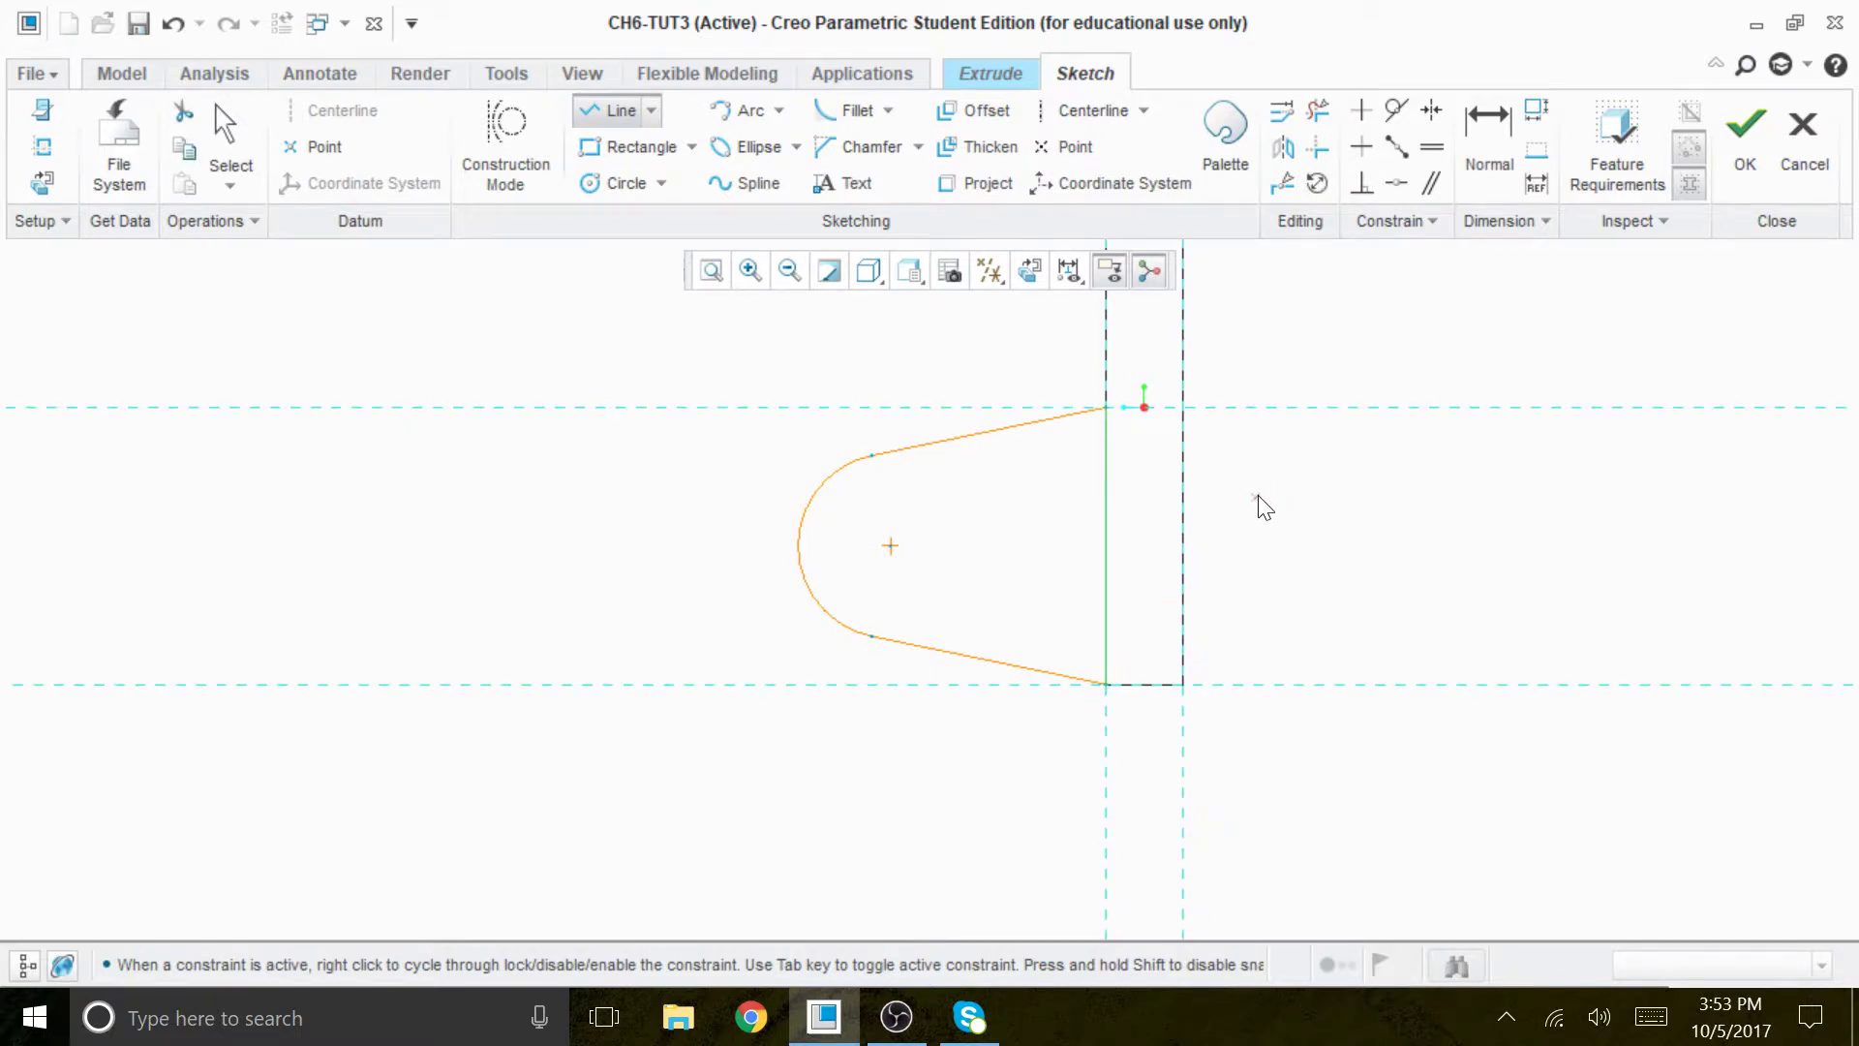
middle_click(1255, 508)
middle_click_drag(1086, 600, 1065, 668)
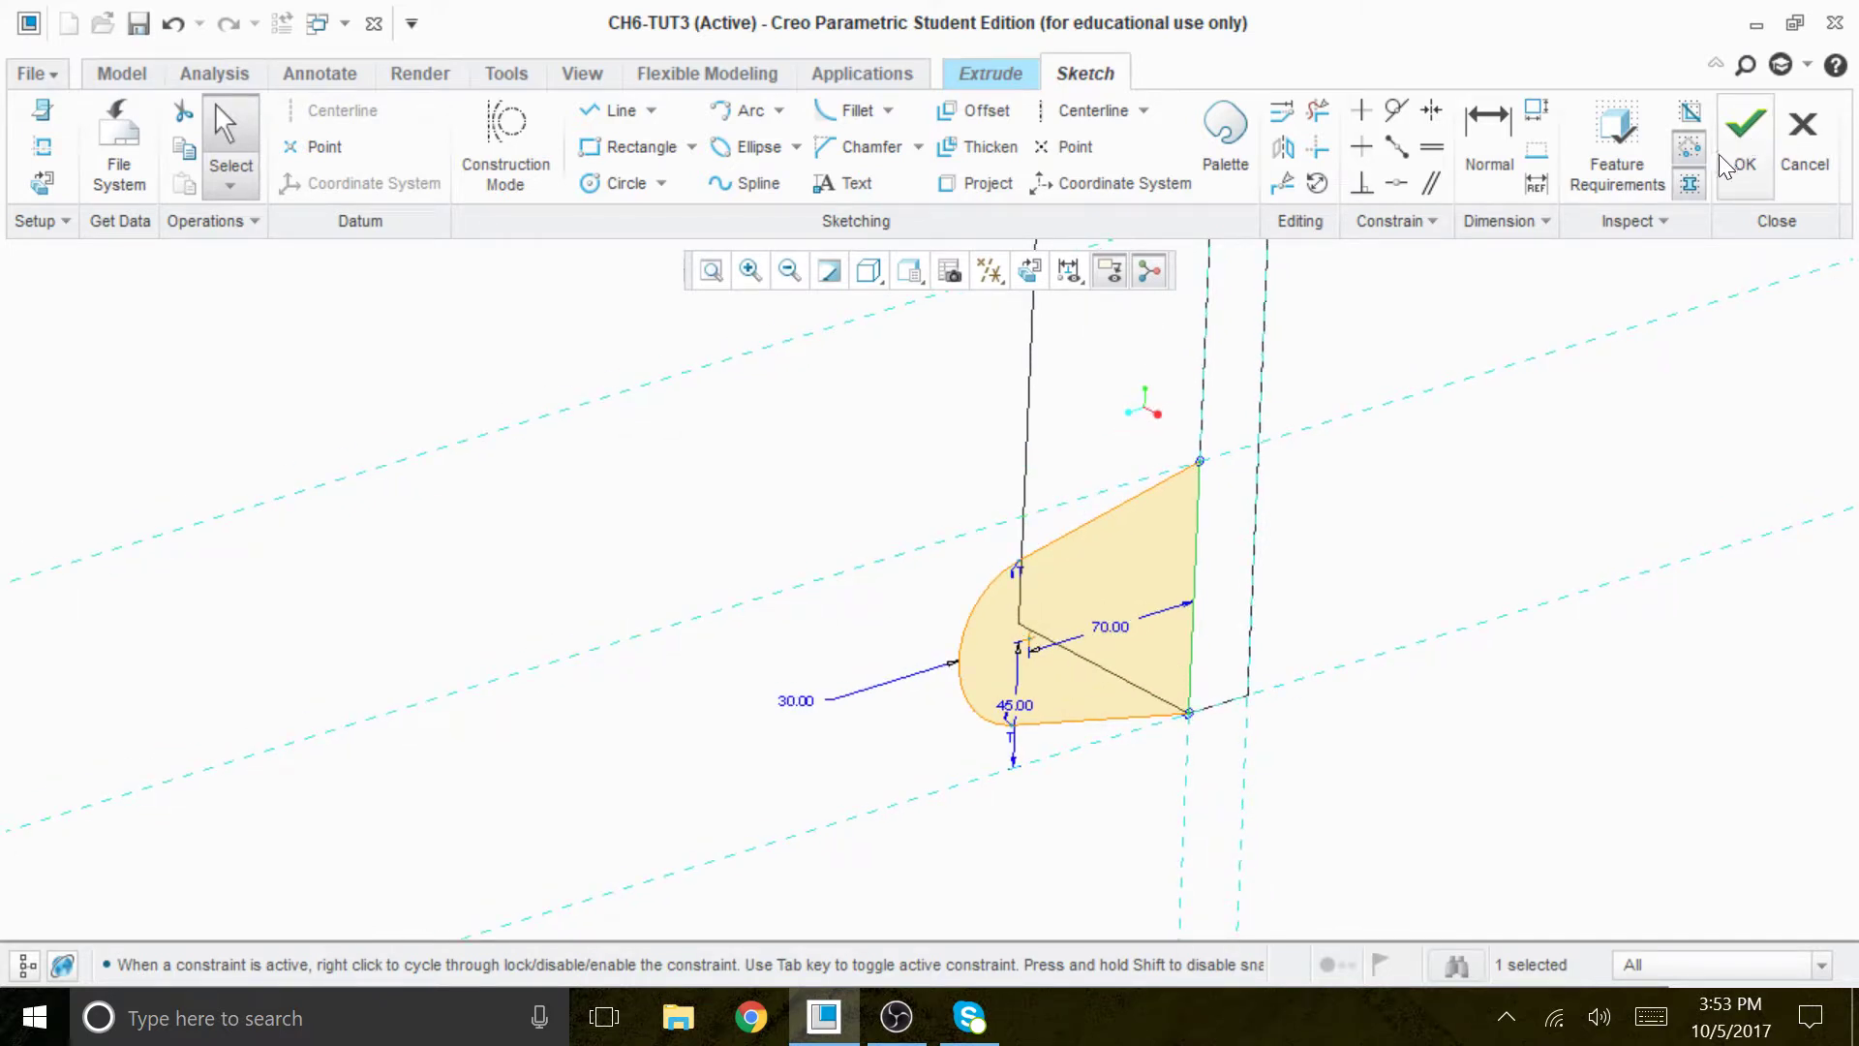
left_click(1746, 136)
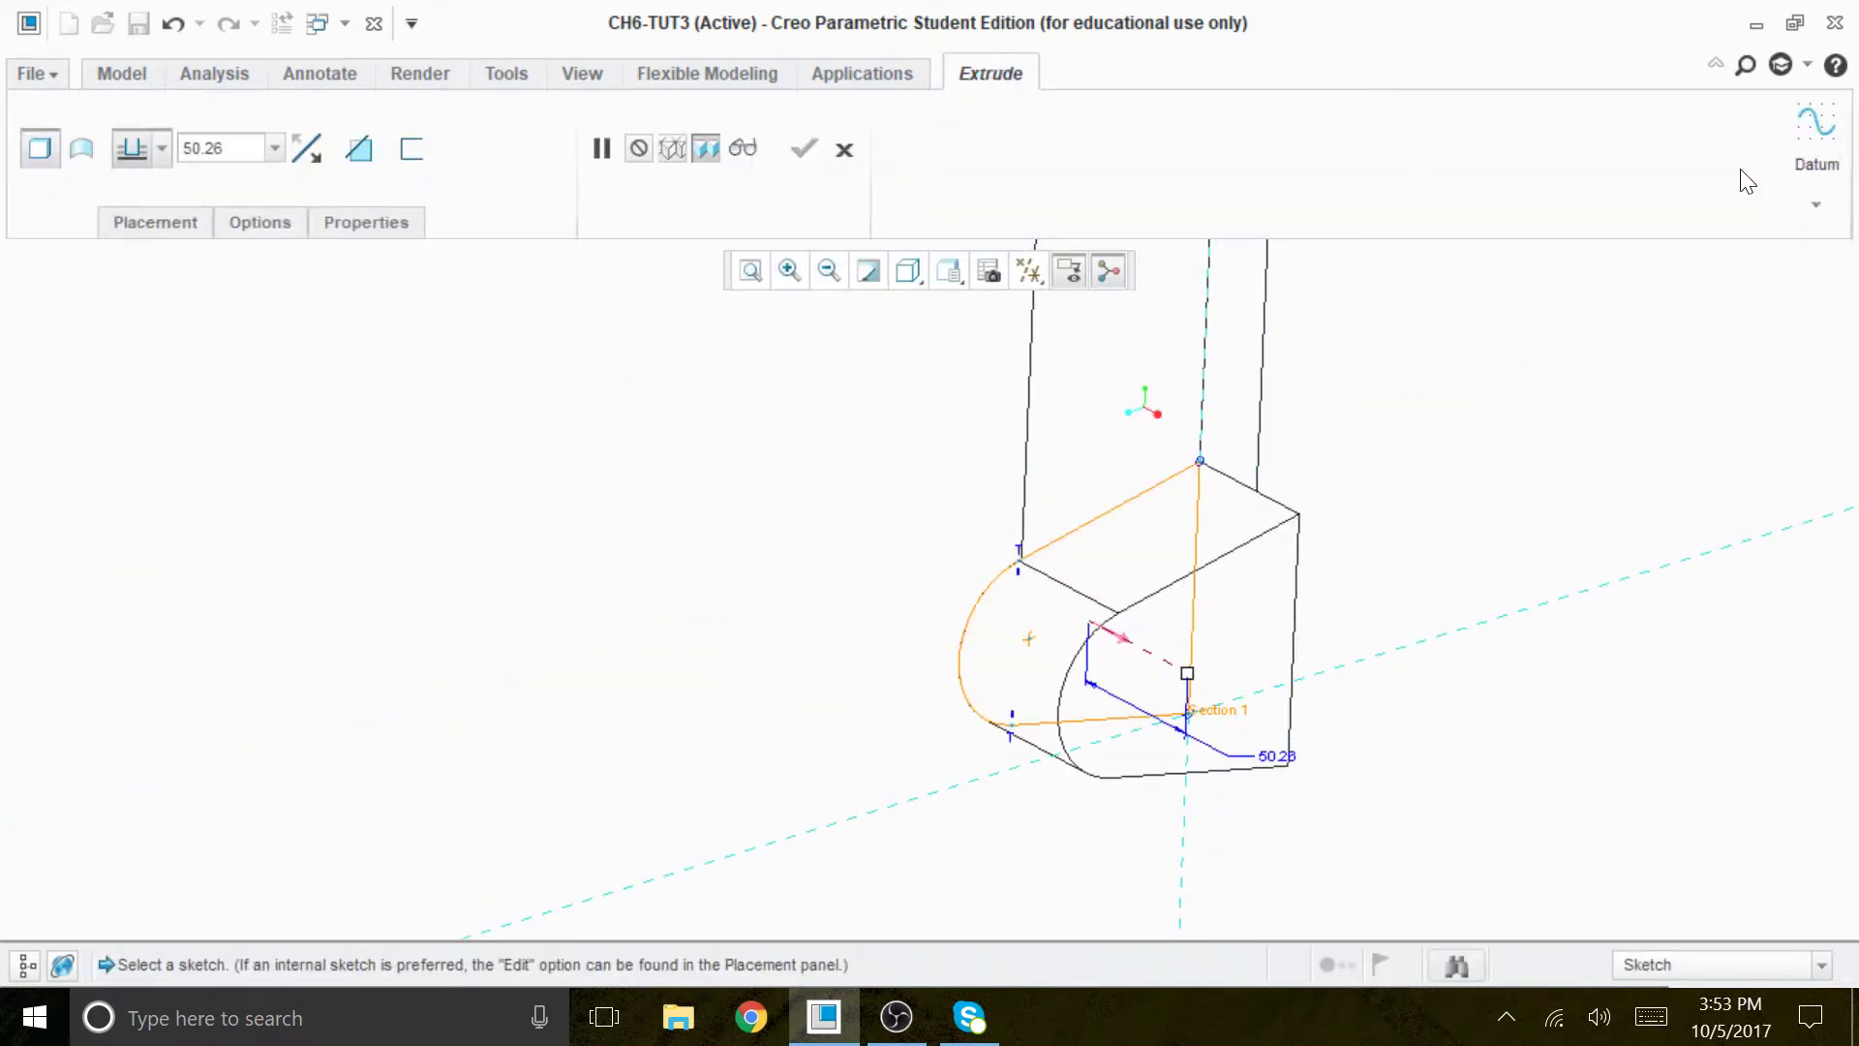
Switch the model display to shaded and flip the lug's extrusion direction so it runs across the plate's width.
left_click(917, 276)
left_click(782, 382)
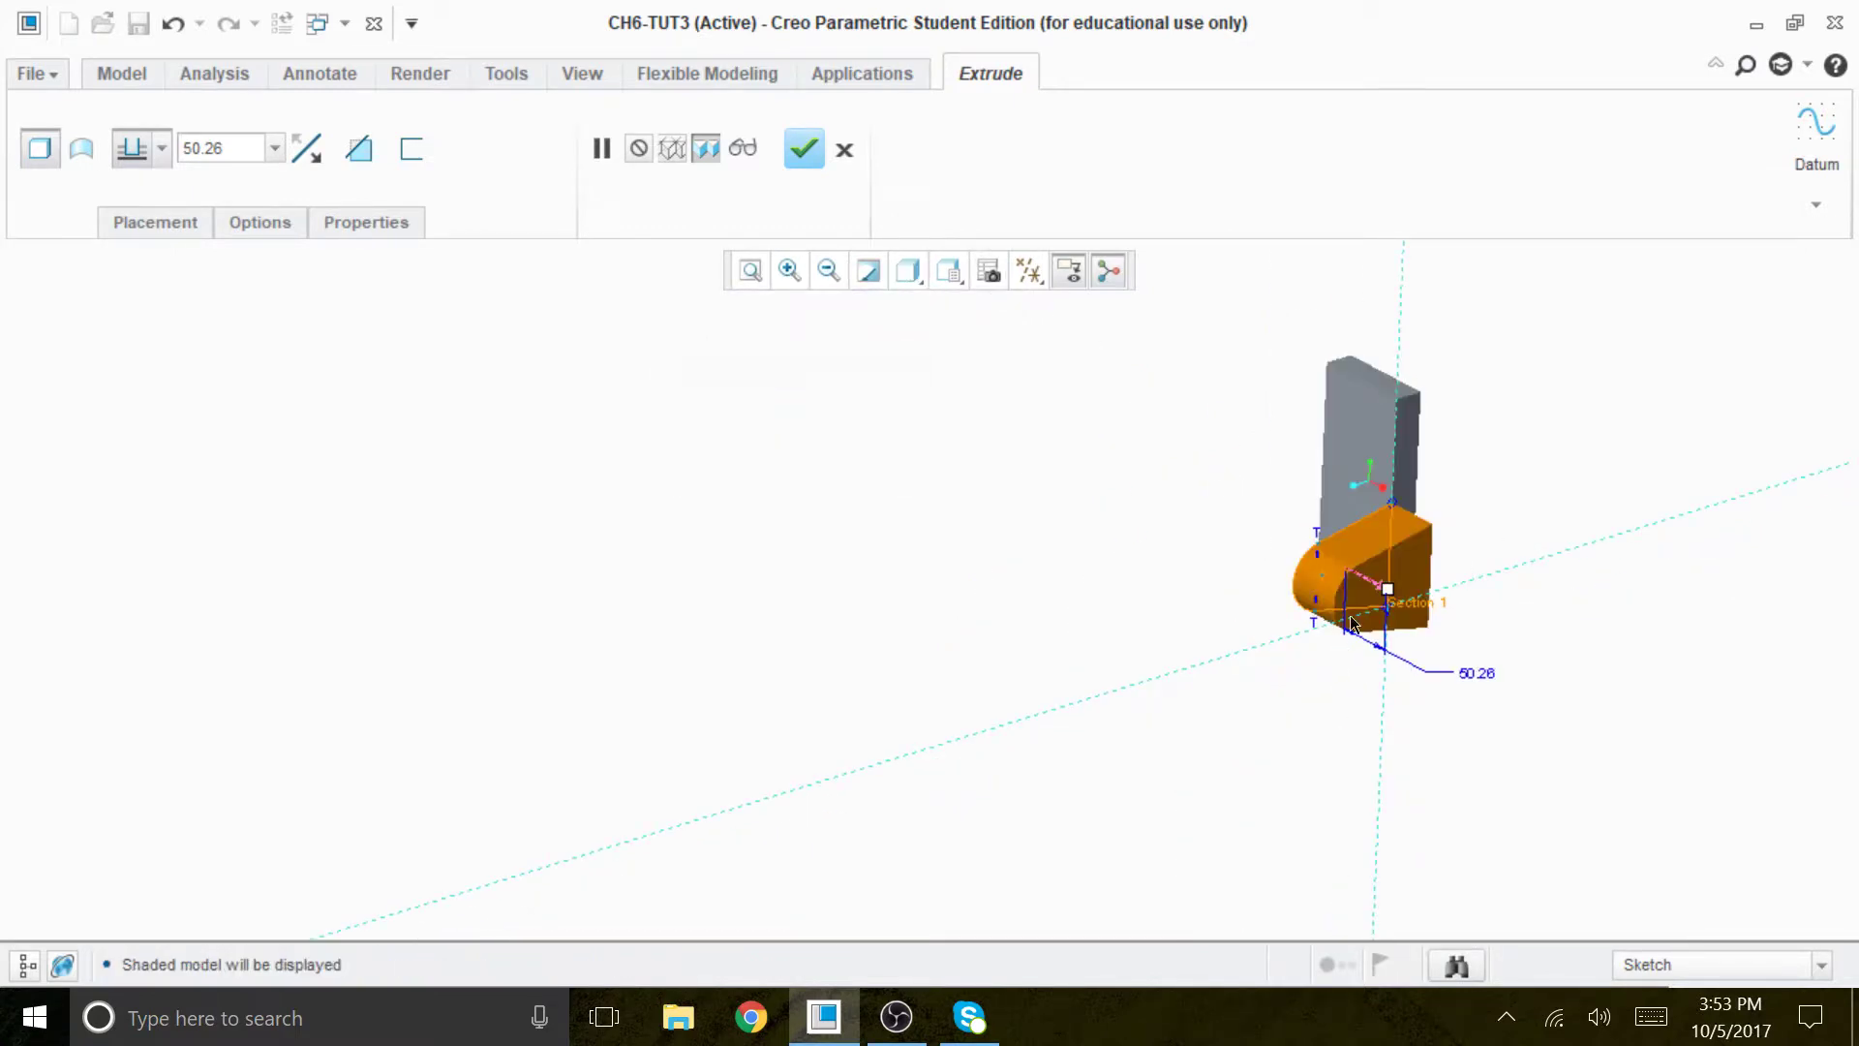
scroll(1353, 627, "up", 2)
left_click(1378, 565)
mouse_move(1183, 684)
middle_mouse_down()
mouse_move(1220, 668)
mouse_move(1223, 709)
mouse_move(1217, 680)
middle_mouse_up()
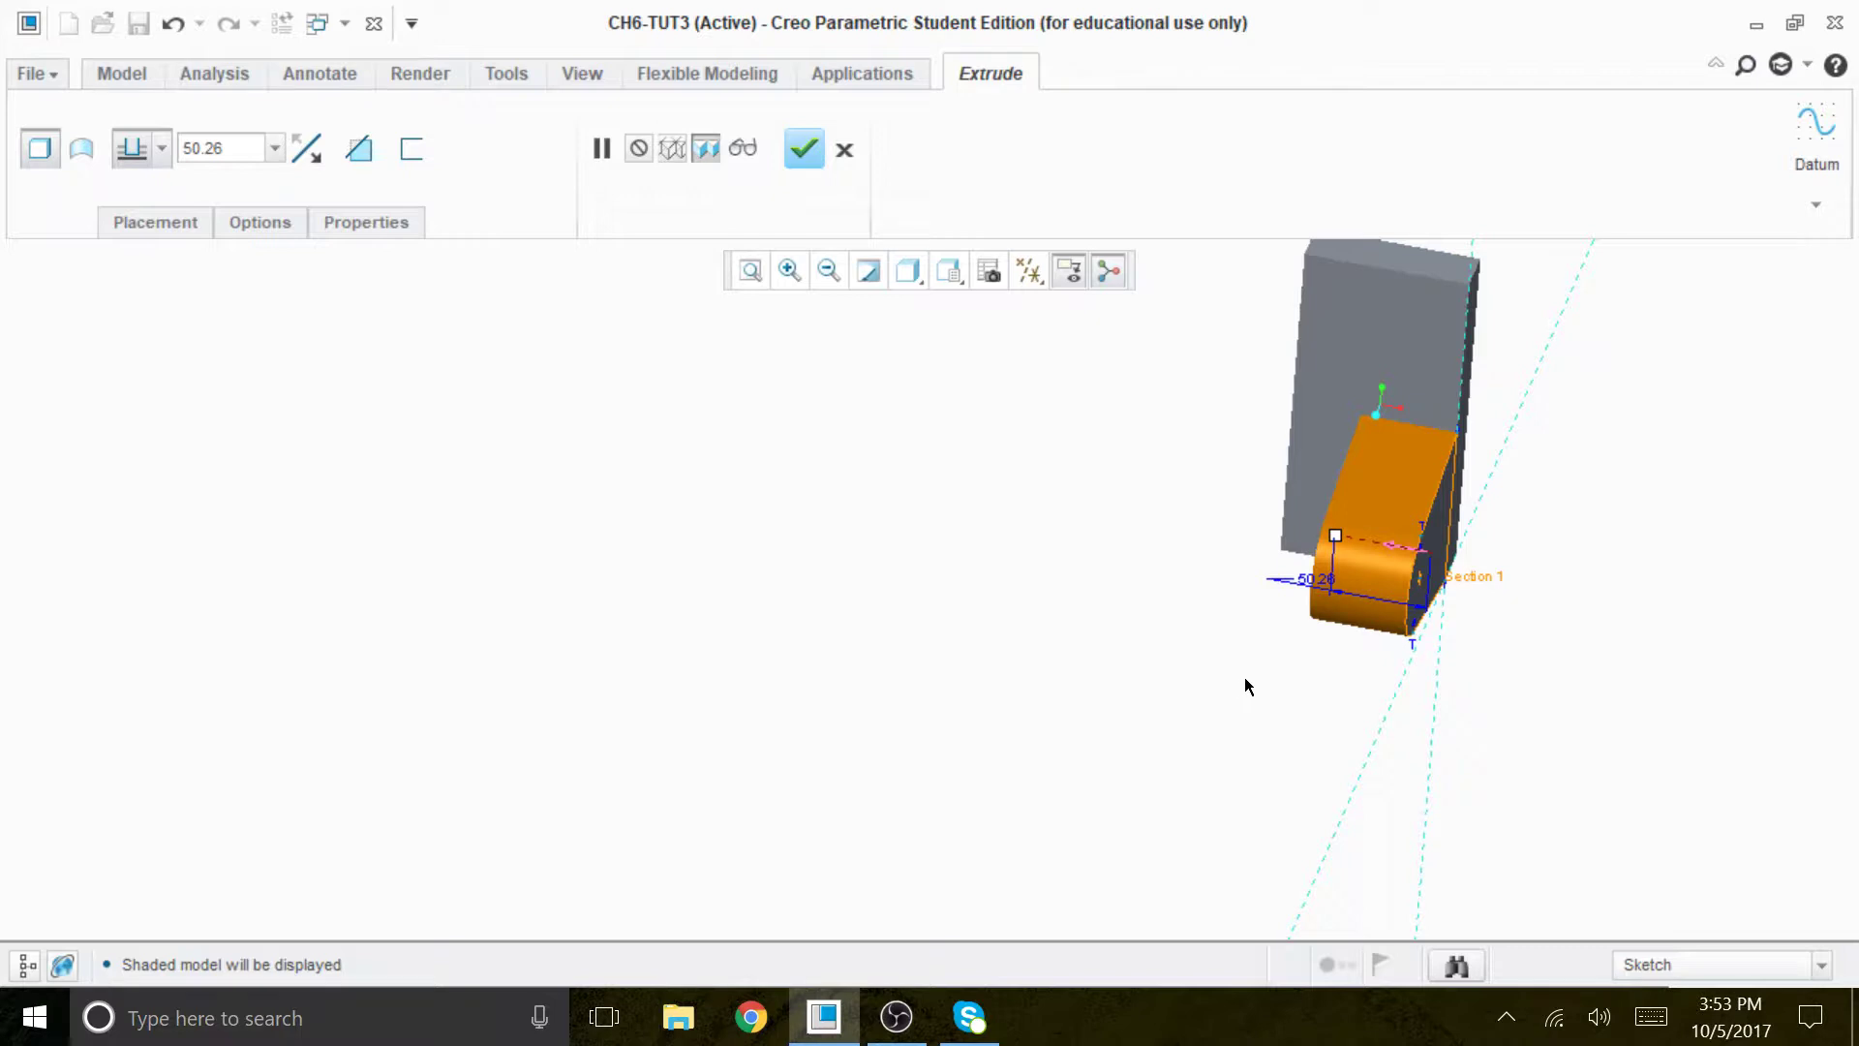
Set the lug's extrusion depth to 86 and complete the feature.
double_click(203, 148)
type("86")
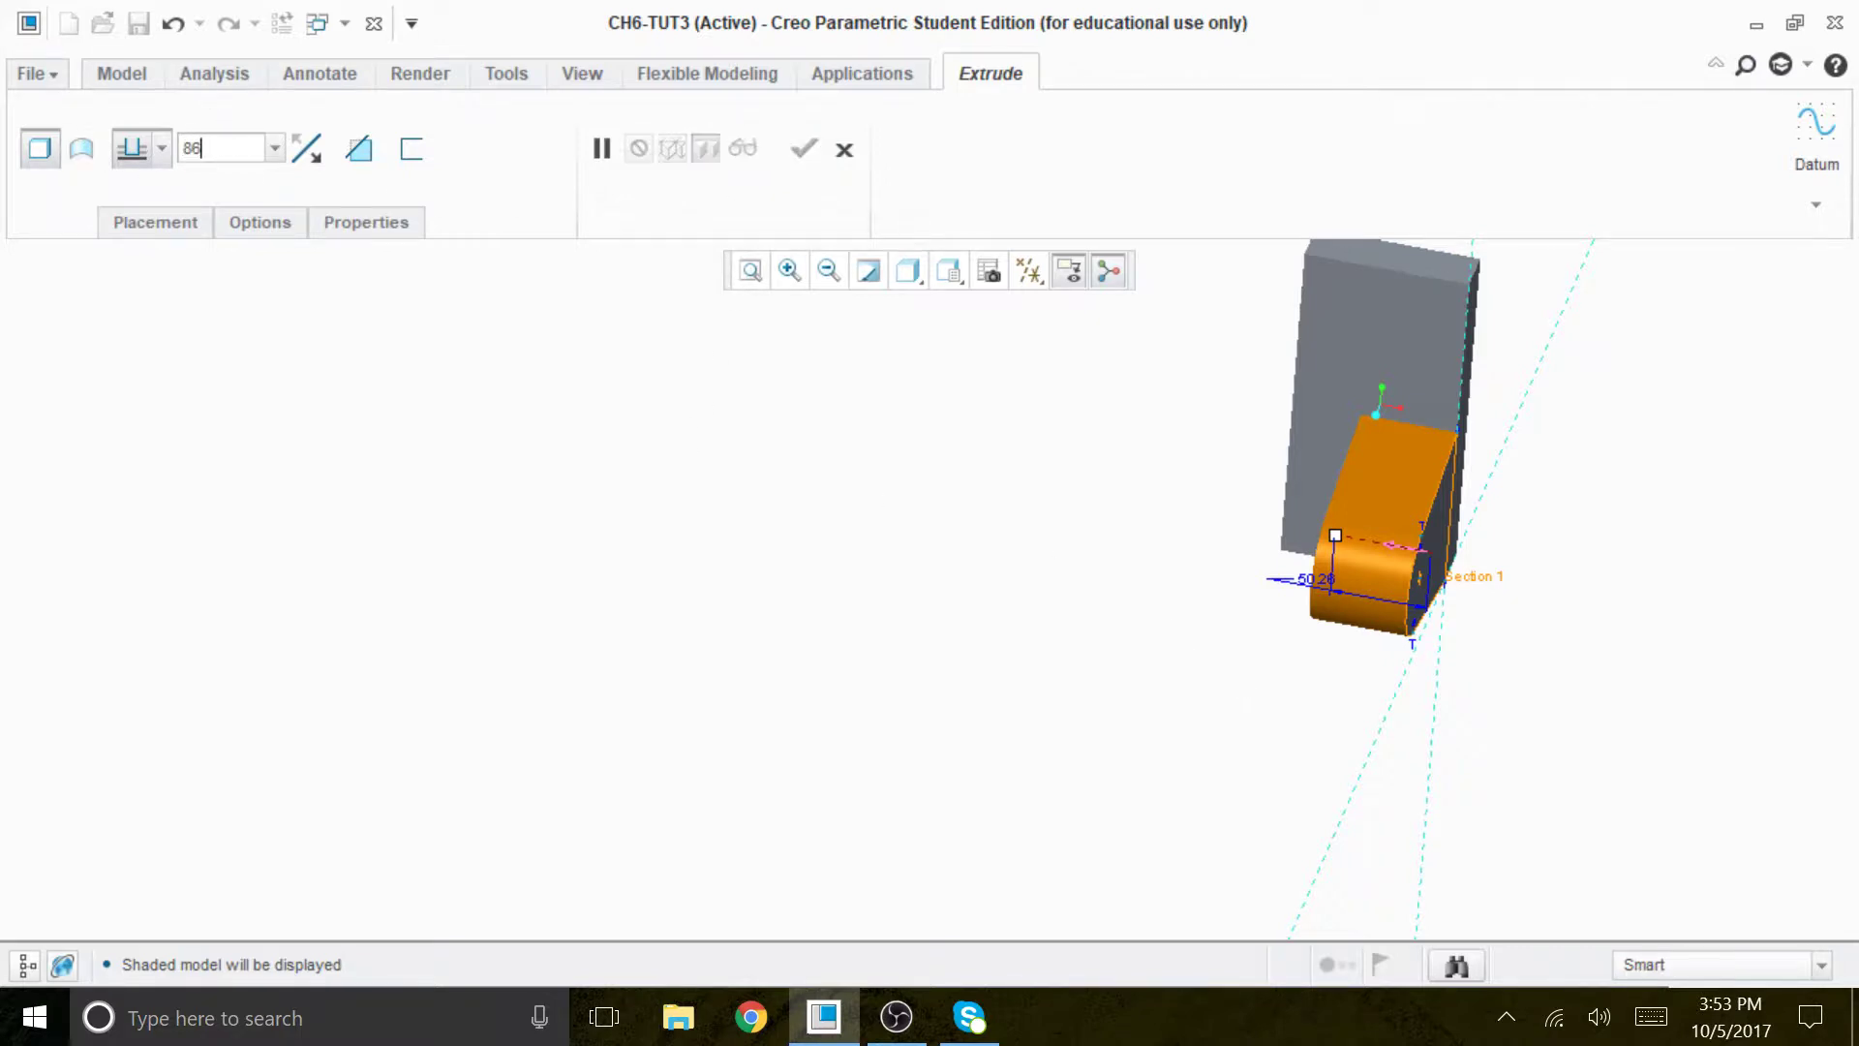
key("Return")
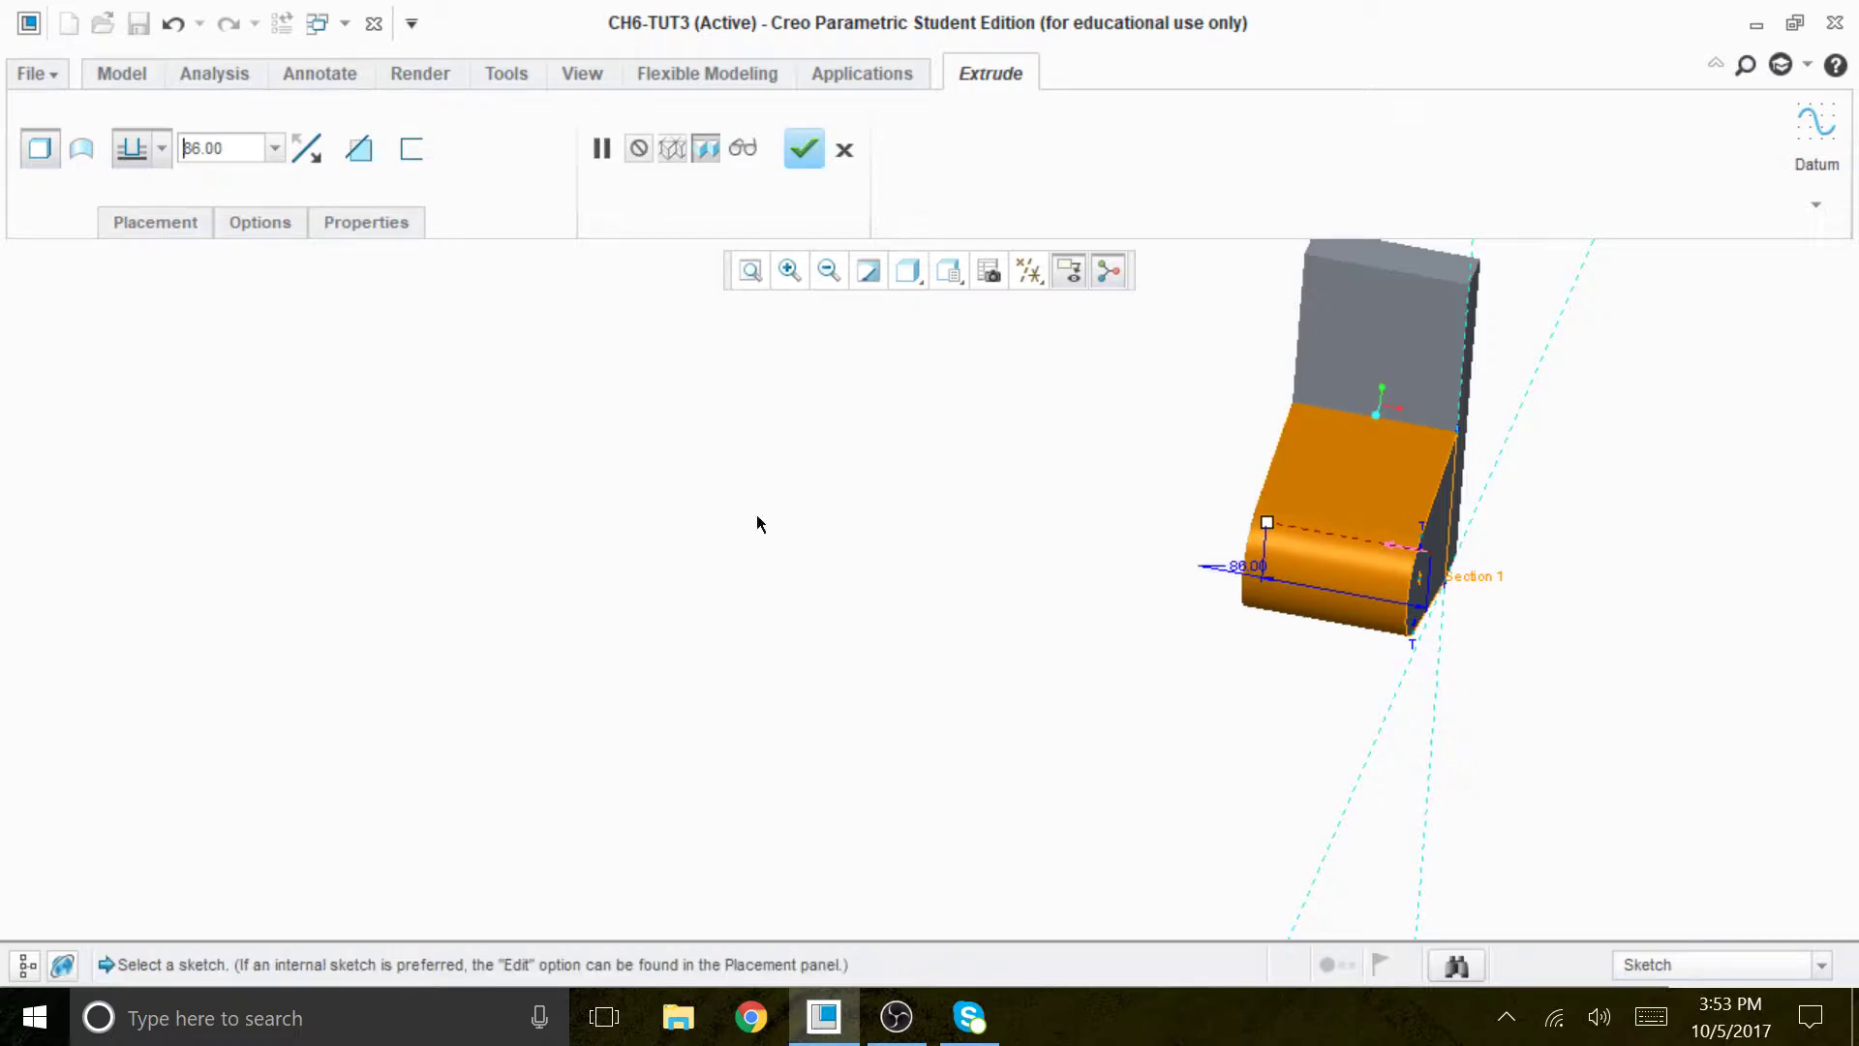
middle_click_drag(1317, 776, 1207, 822)
left_click(800, 153)
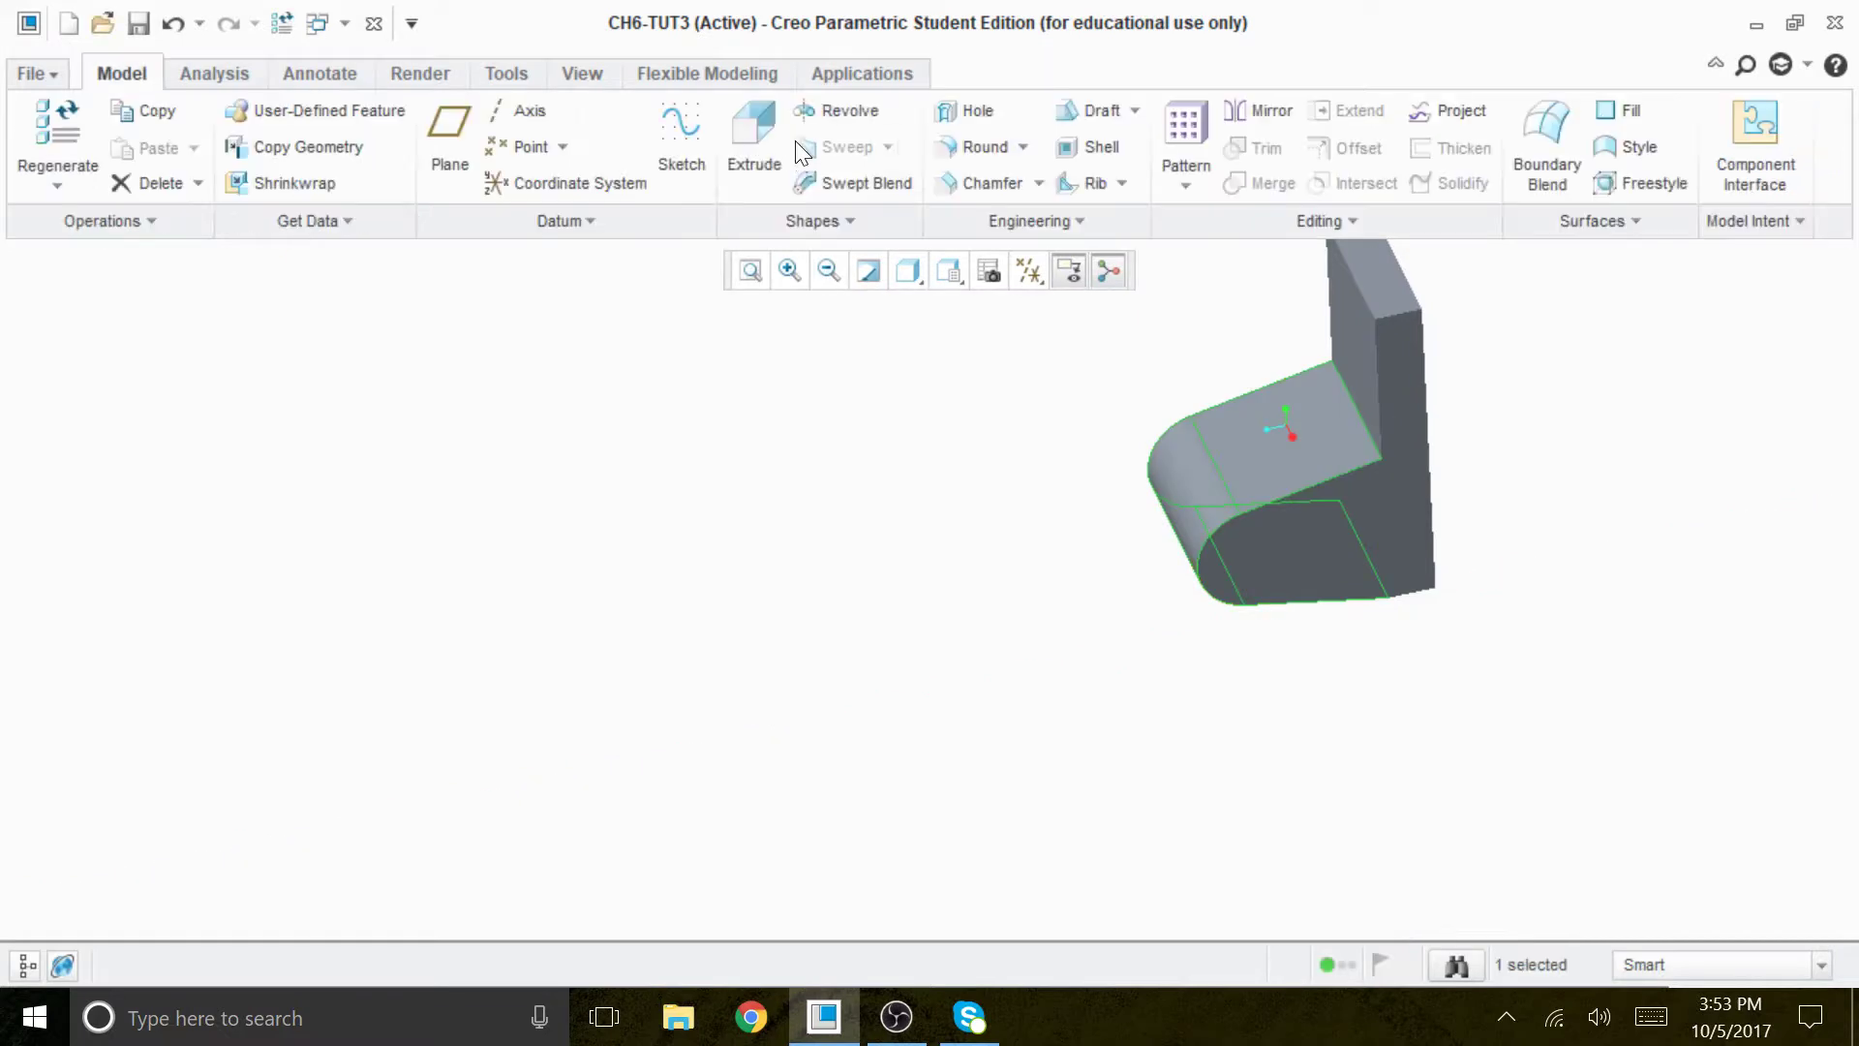
middle_click_drag(930, 701, 975, 664)
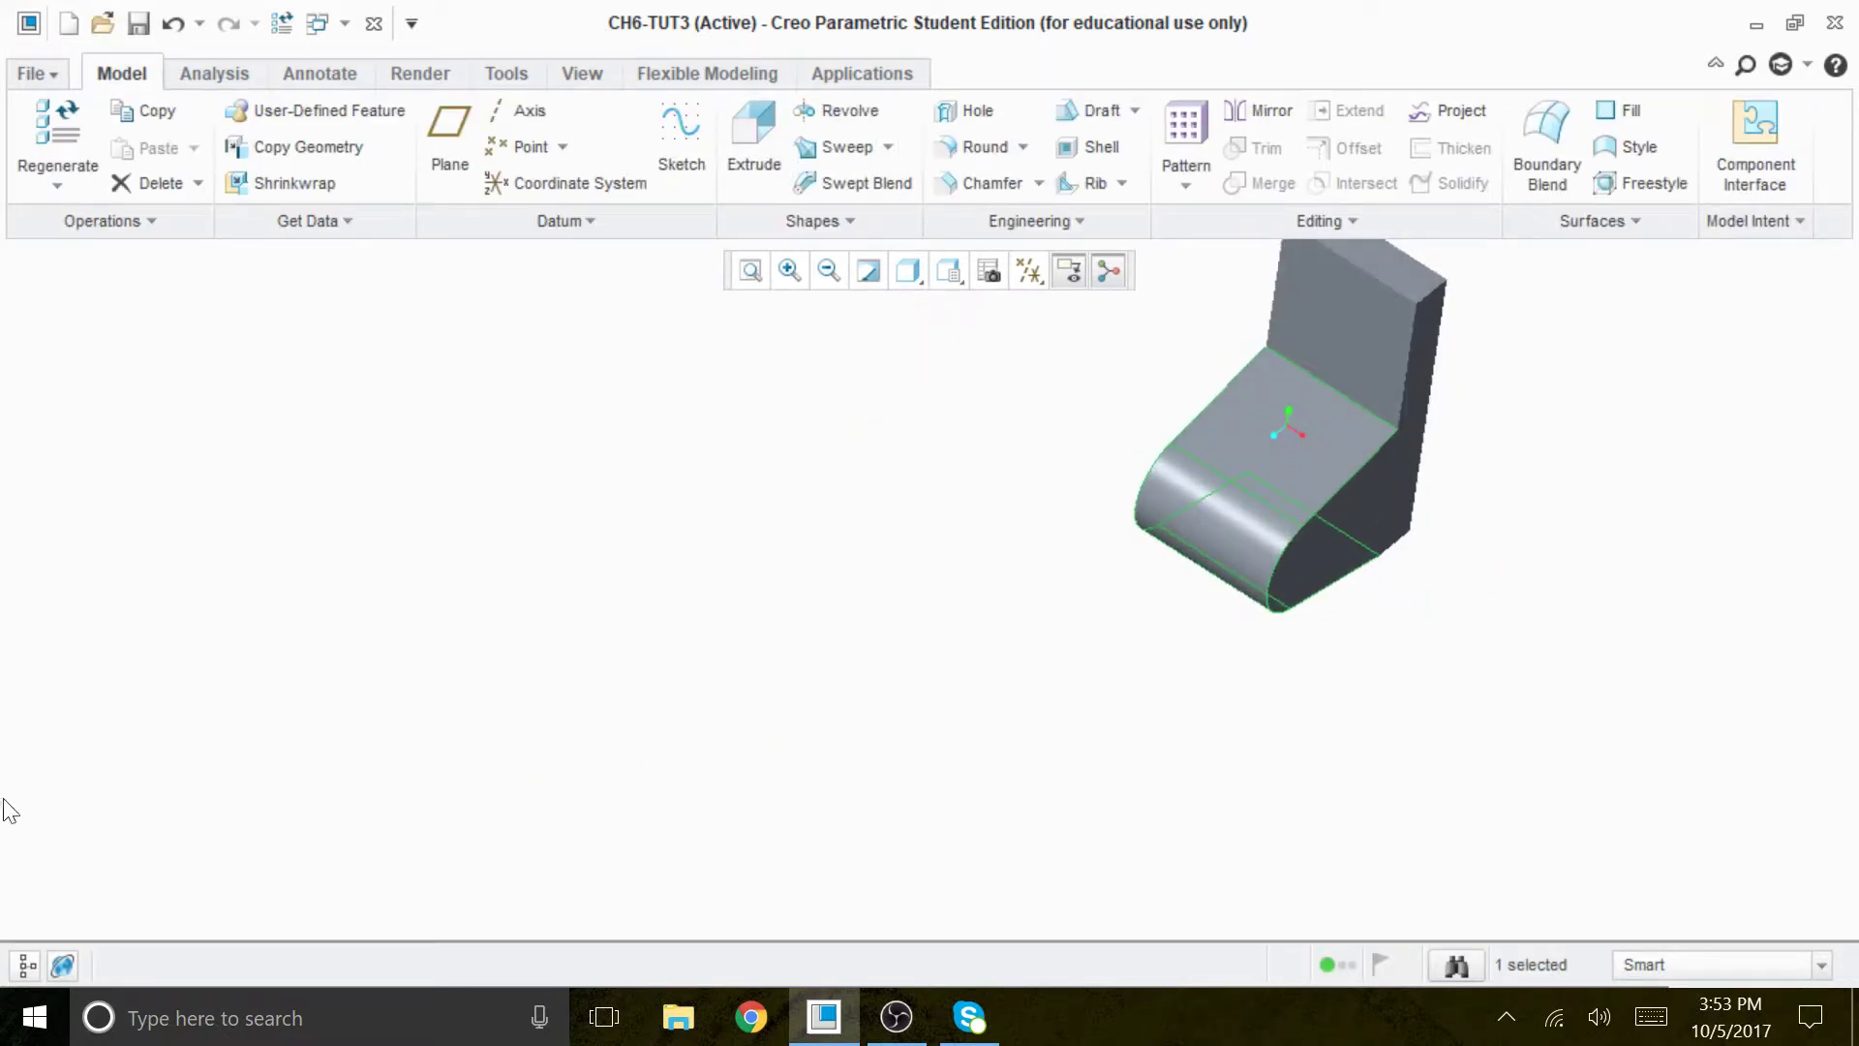
Show the model tree and turn on the display of datum planes.
left_click(25, 966)
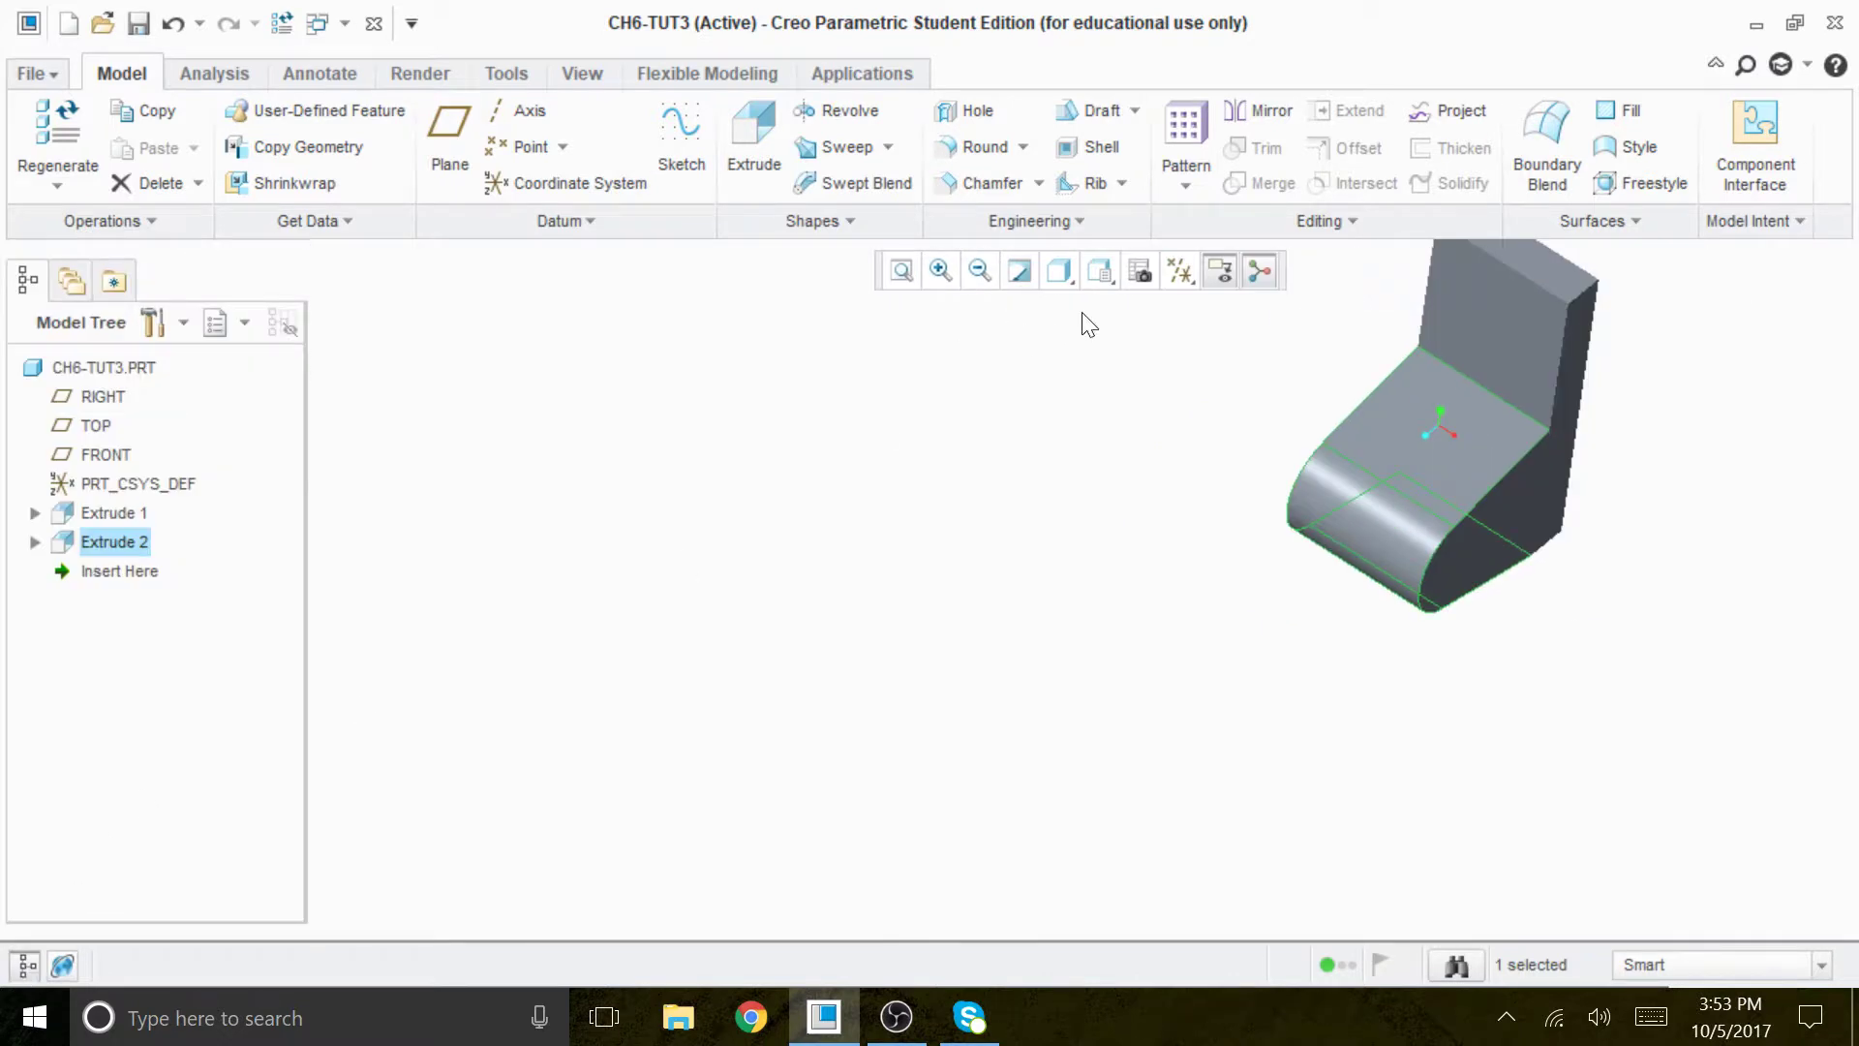
left_click(1179, 272)
left_click(1078, 433)
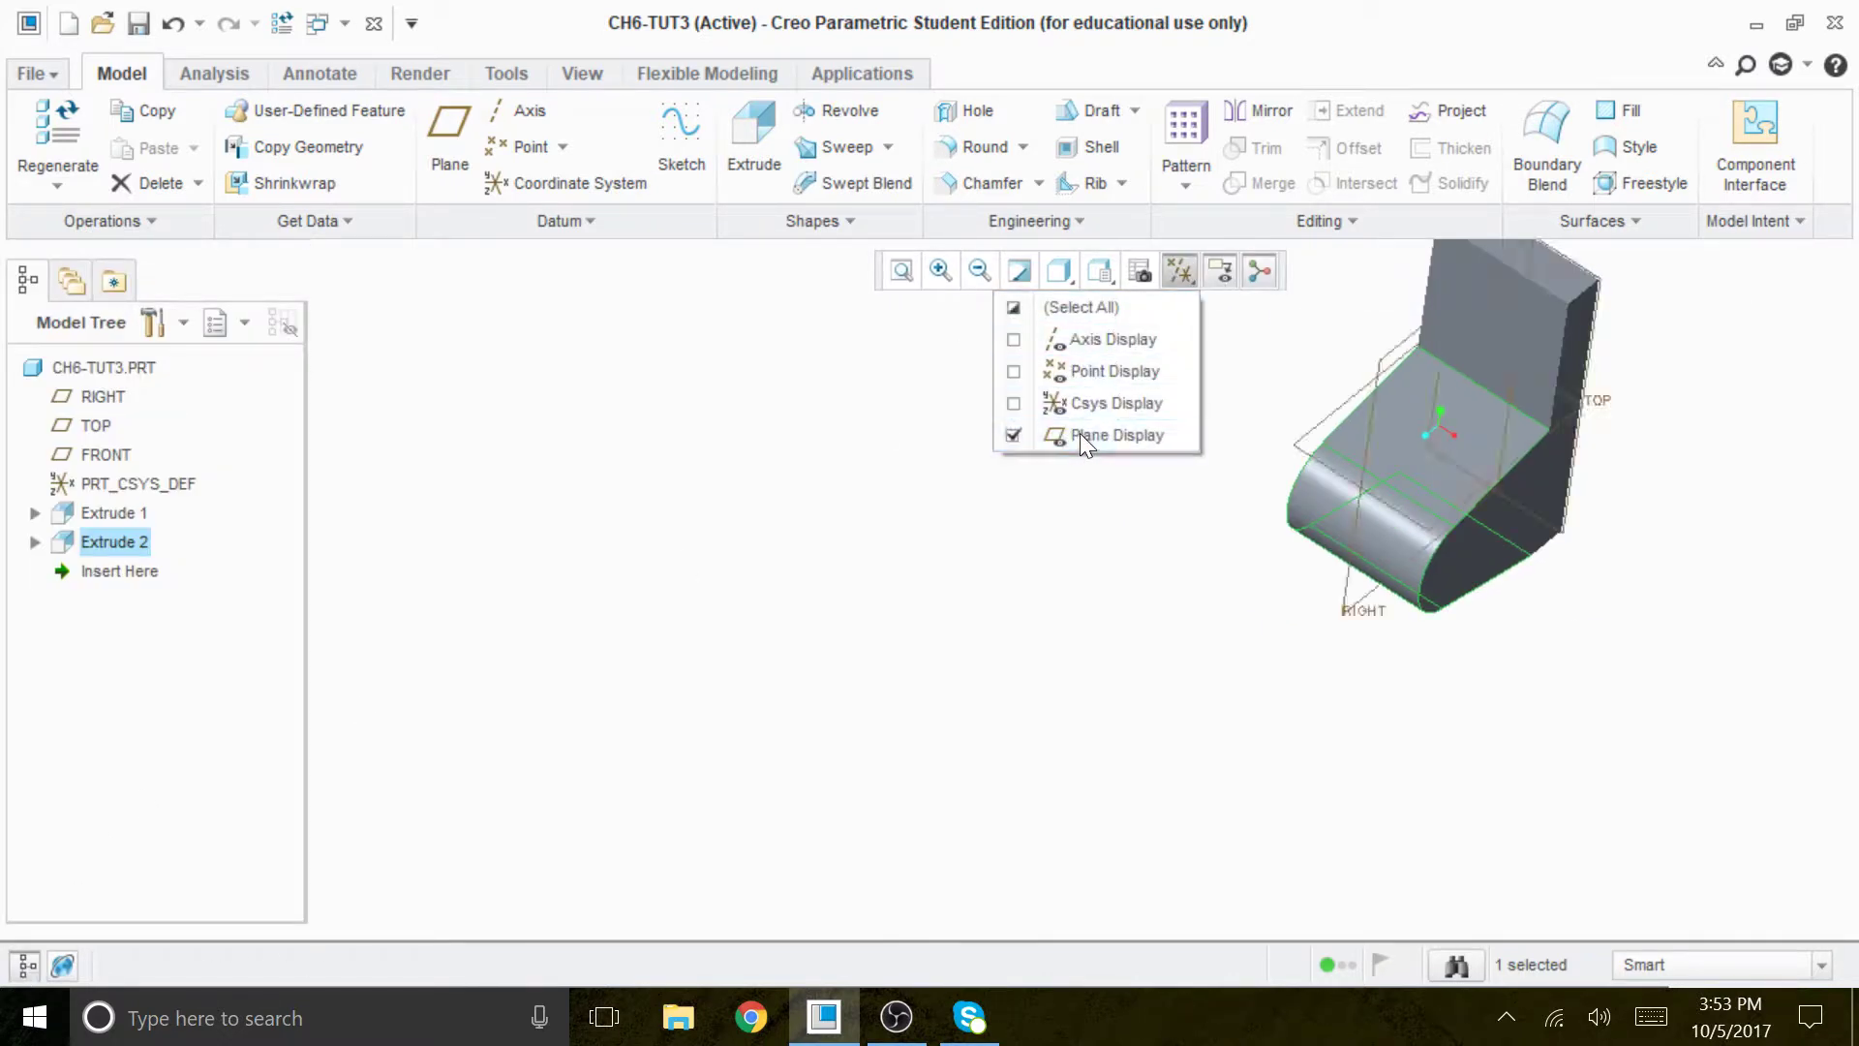
Examine where the RIGHT datum plane lies relative to the plate and the lug from several angles.
mouse_move(1171, 697)
middle_mouse_down()
mouse_move(1207, 656)
mouse_move(1165, 693)
mouse_move(1191, 697)
middle_mouse_up()
scroll(1362, 591, "down", 3)
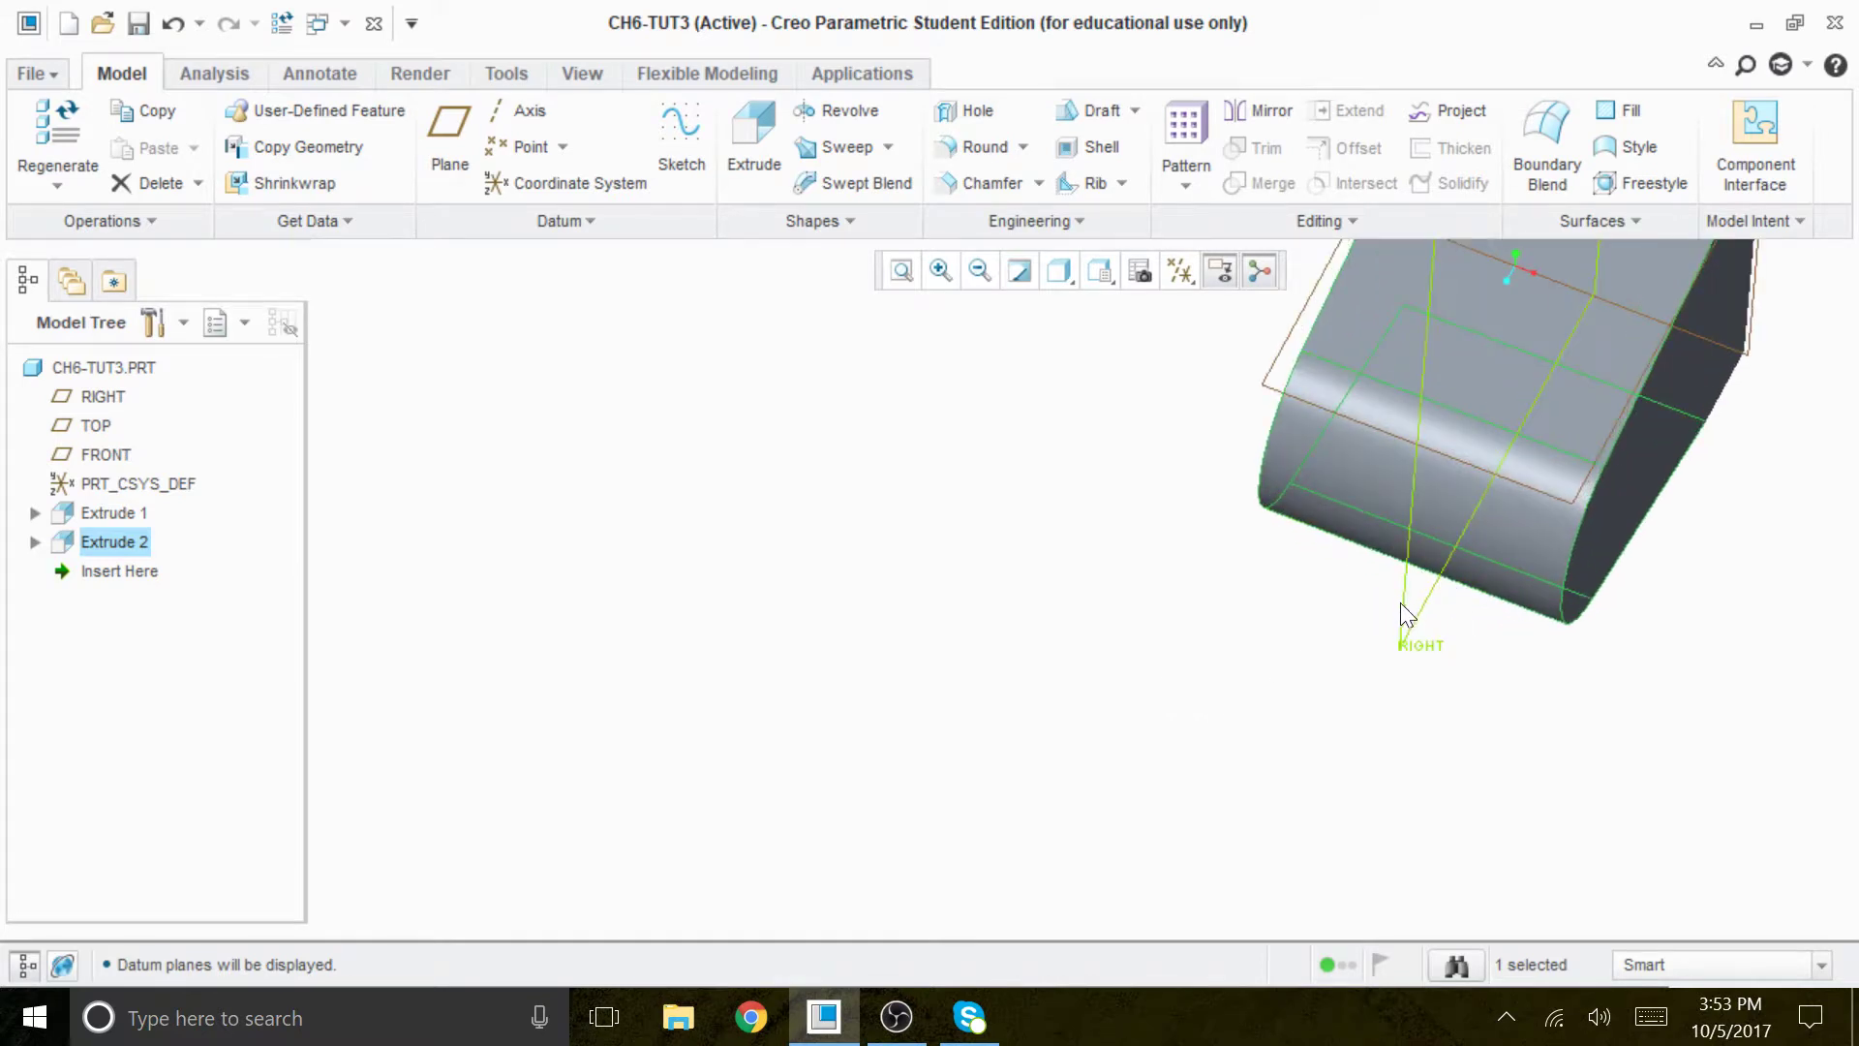
middle_click_drag(1506, 784, 1490, 630)
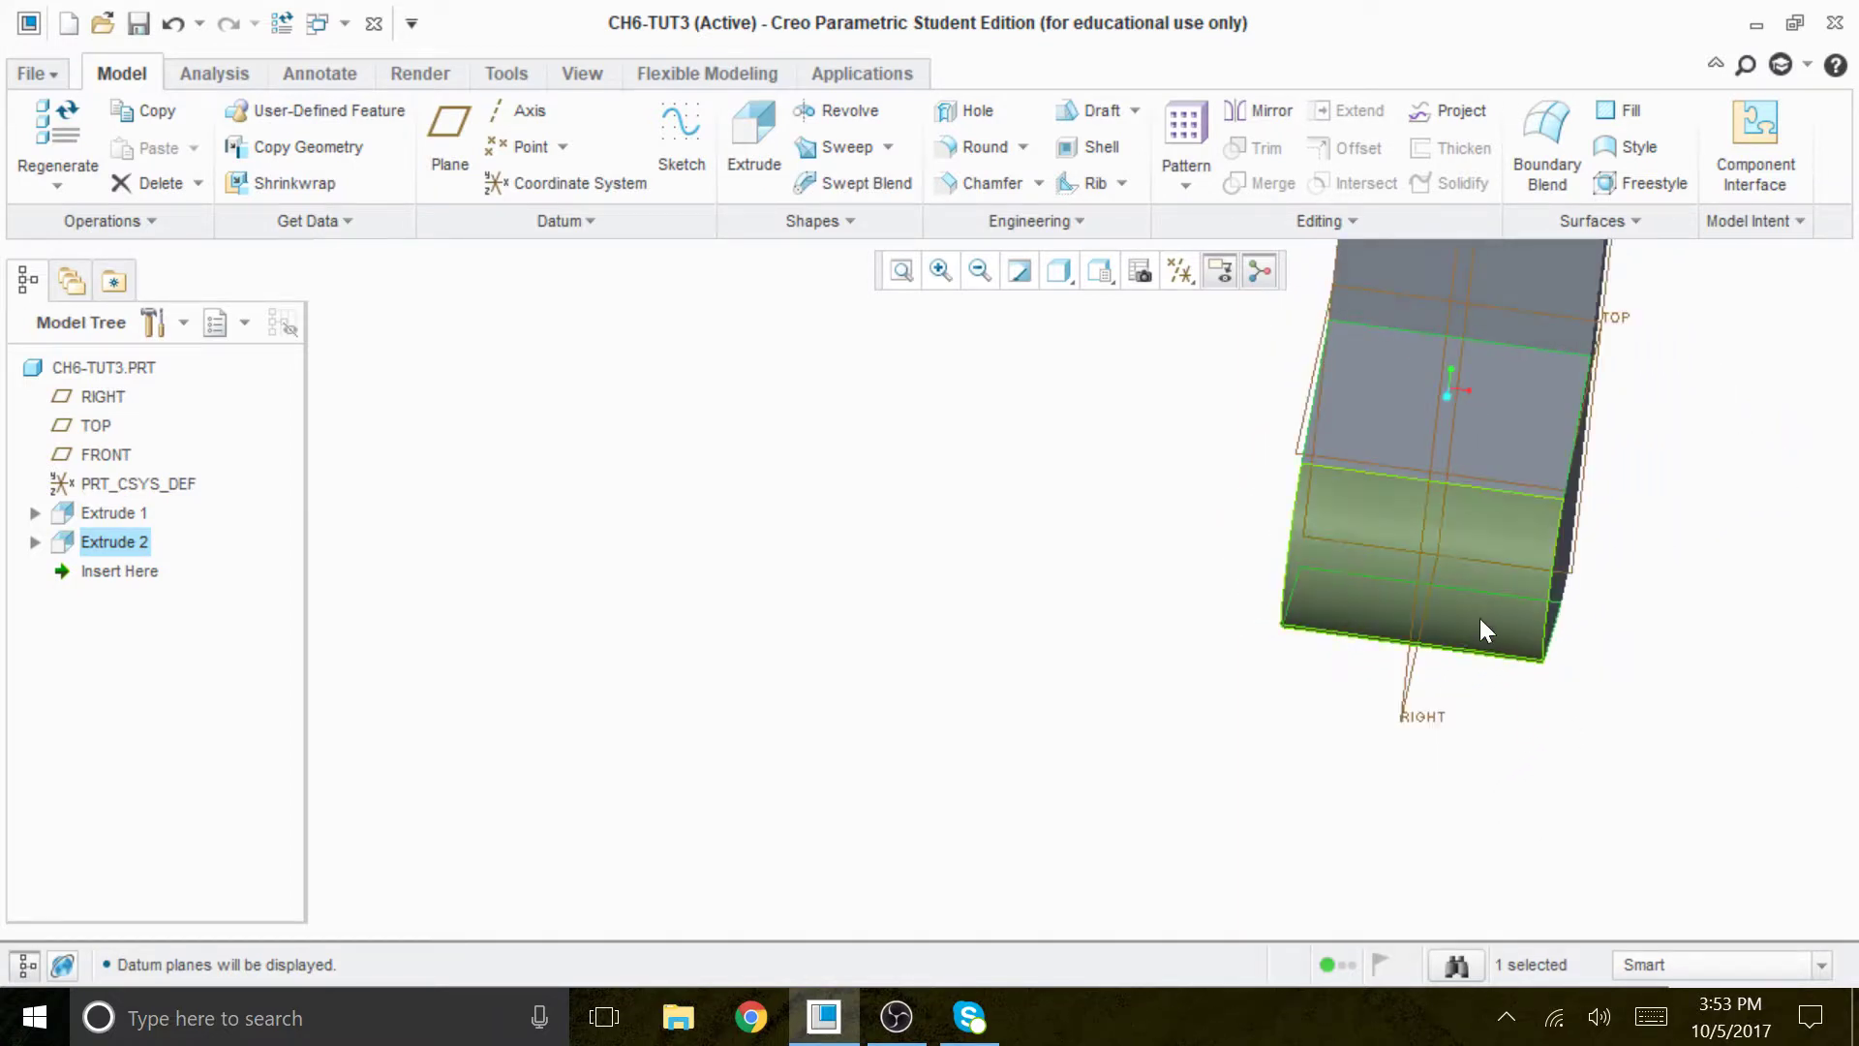
middle_click_drag(1392, 721, 1640, 602)
middle_click_drag(1605, 764, 1382, 503)
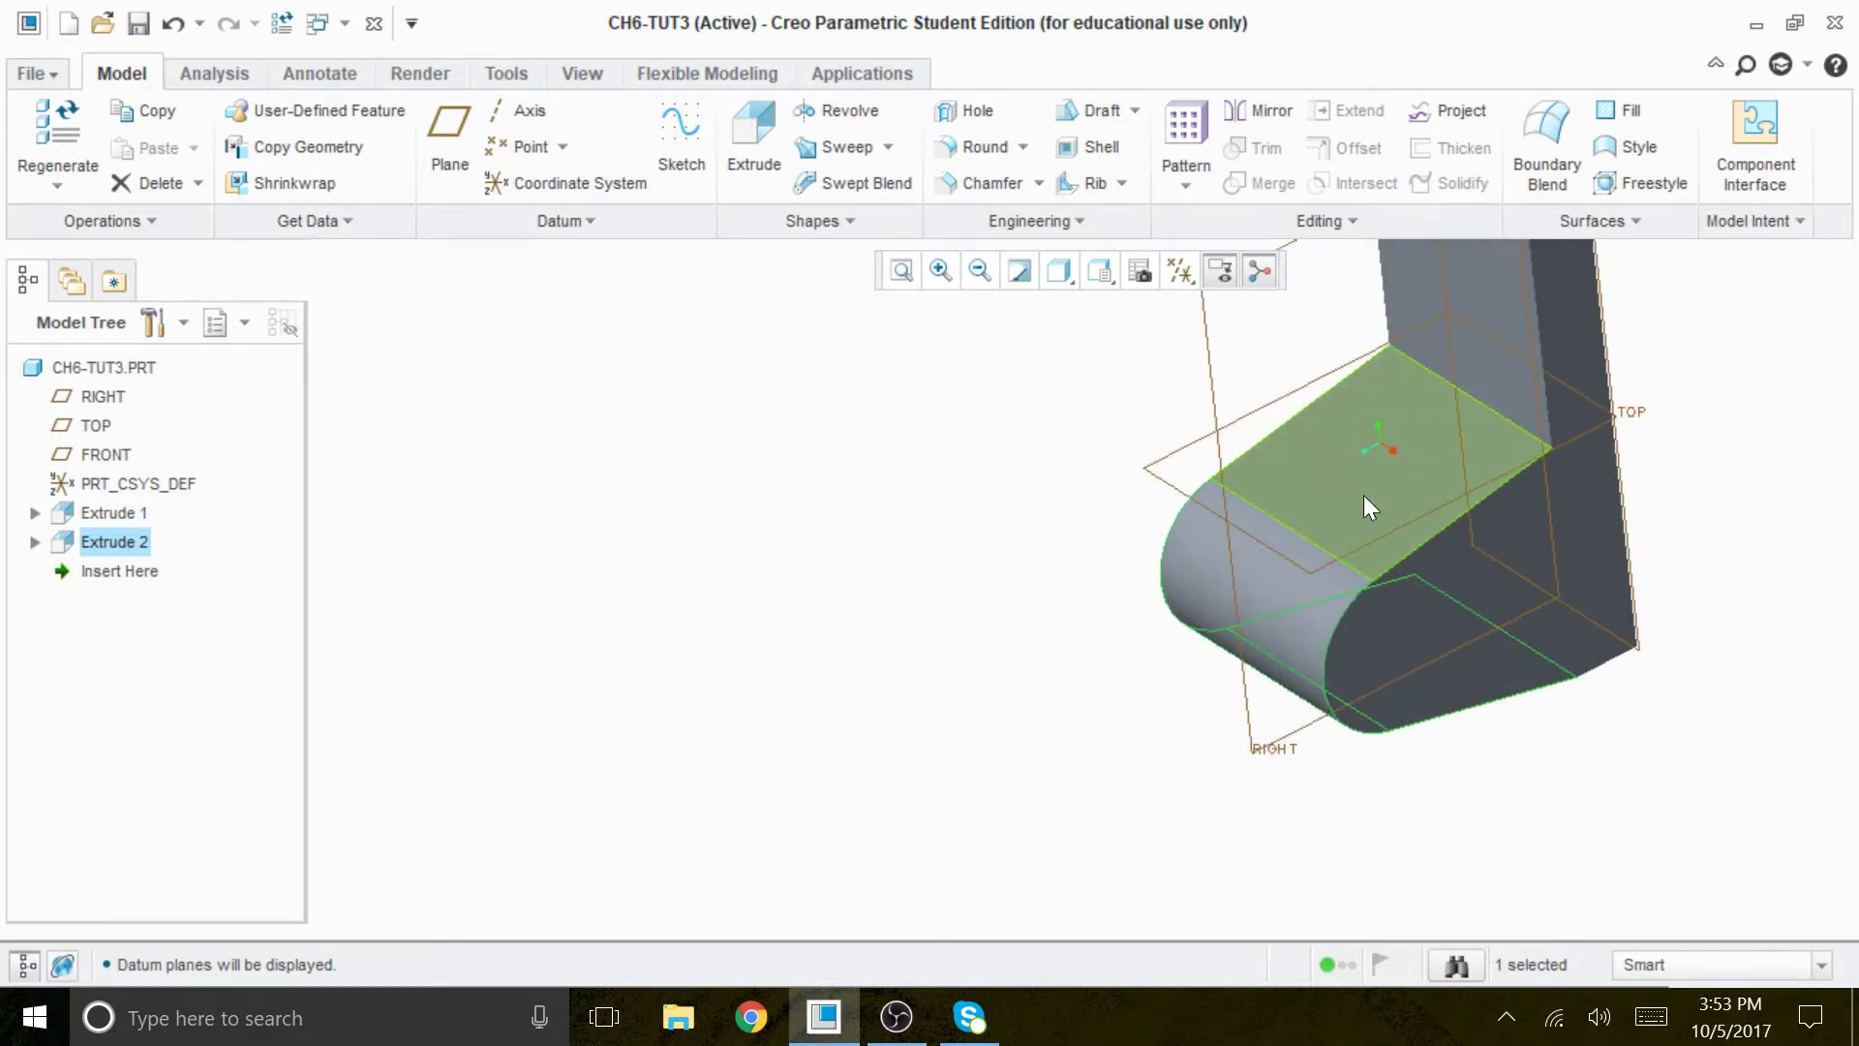
middle_click_drag(1594, 722, 1577, 759)
left_click(1569, 759)
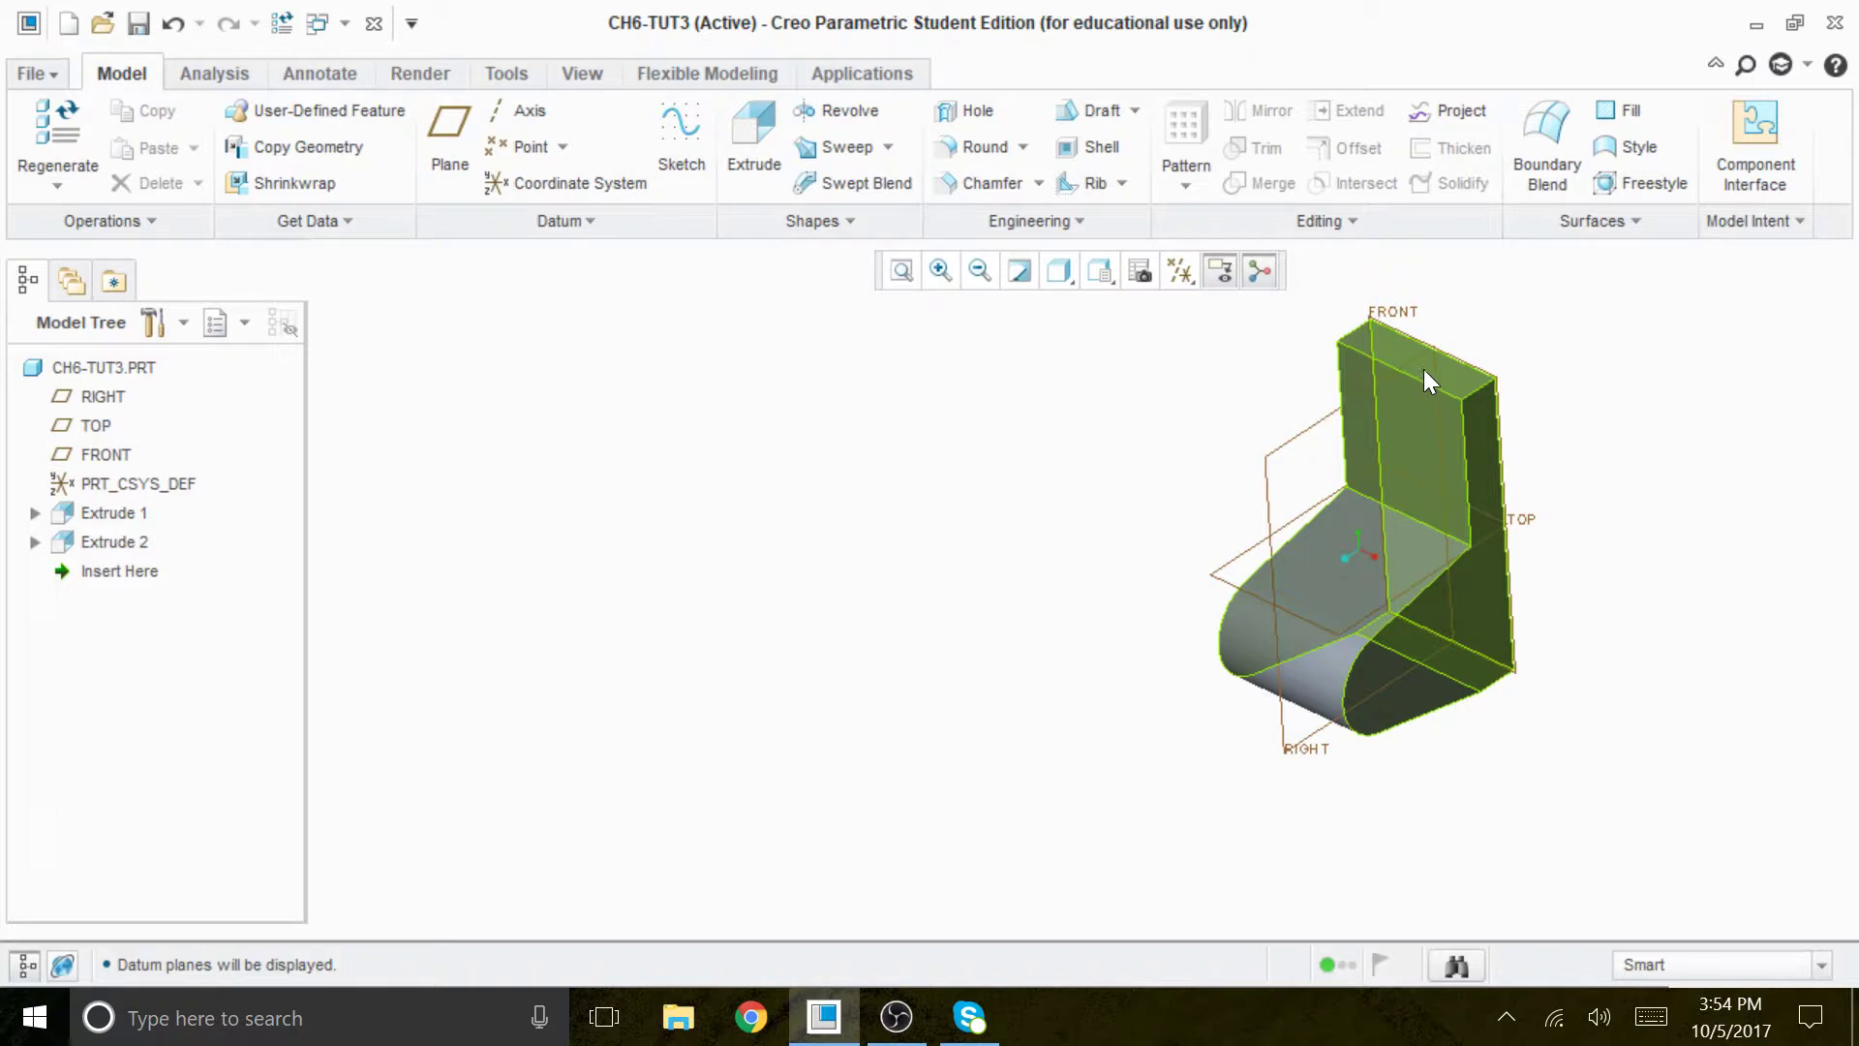
middle_click_drag(1574, 660, 1614, 655)
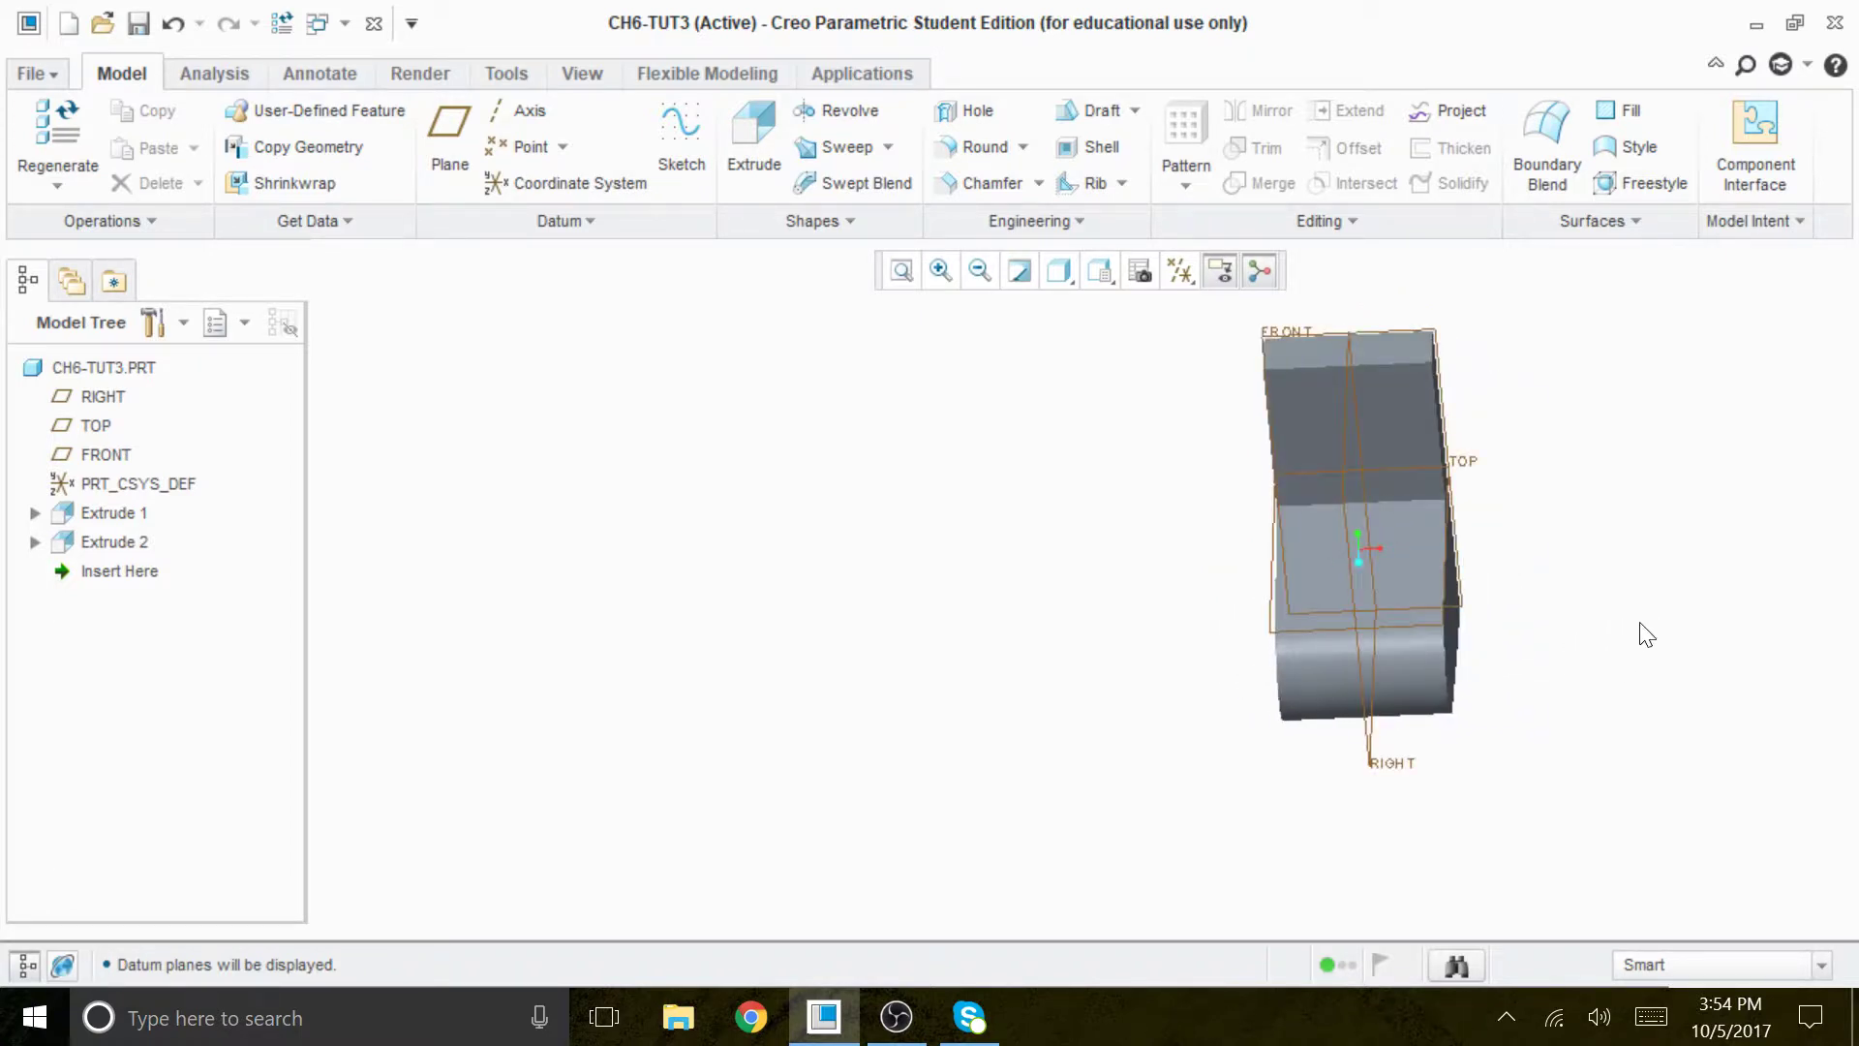
scroll(1481, 765, "up", 2)
scroll(1429, 789, "up", 1)
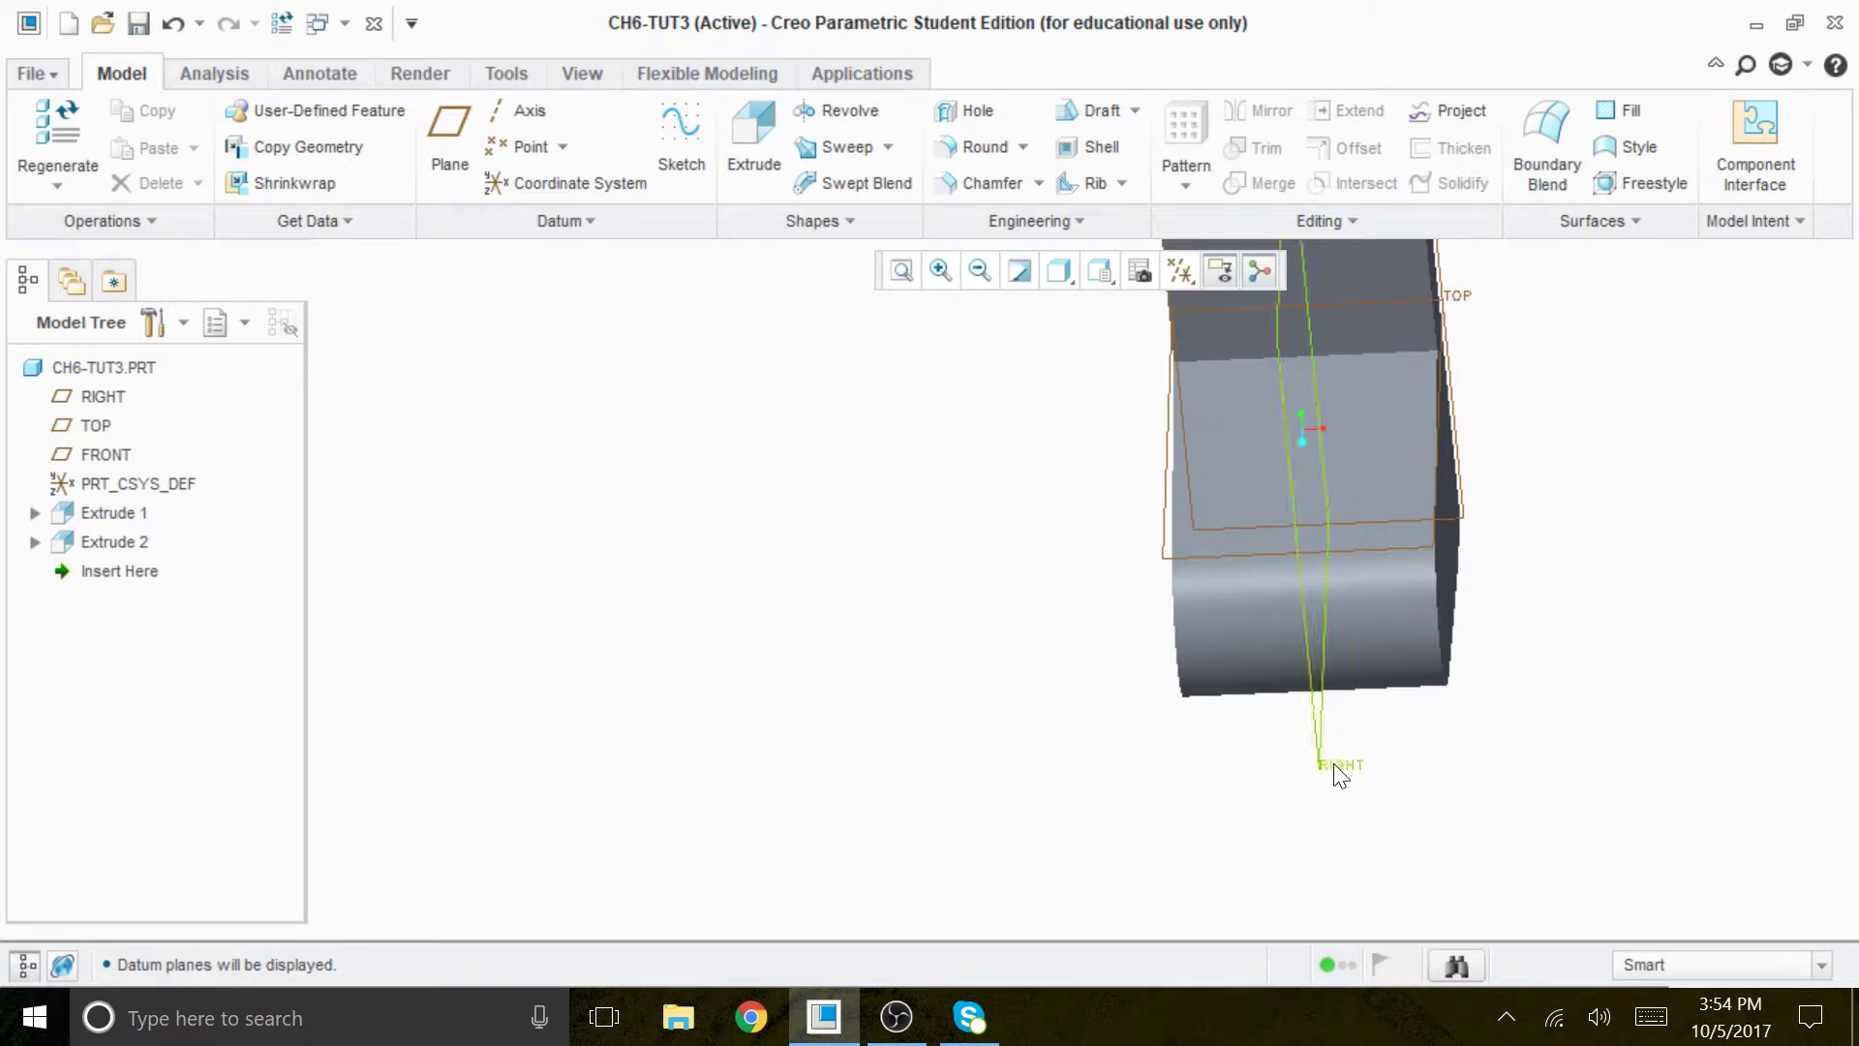
left_click(1351, 775)
middle_click_drag(1473, 768, 1434, 842)
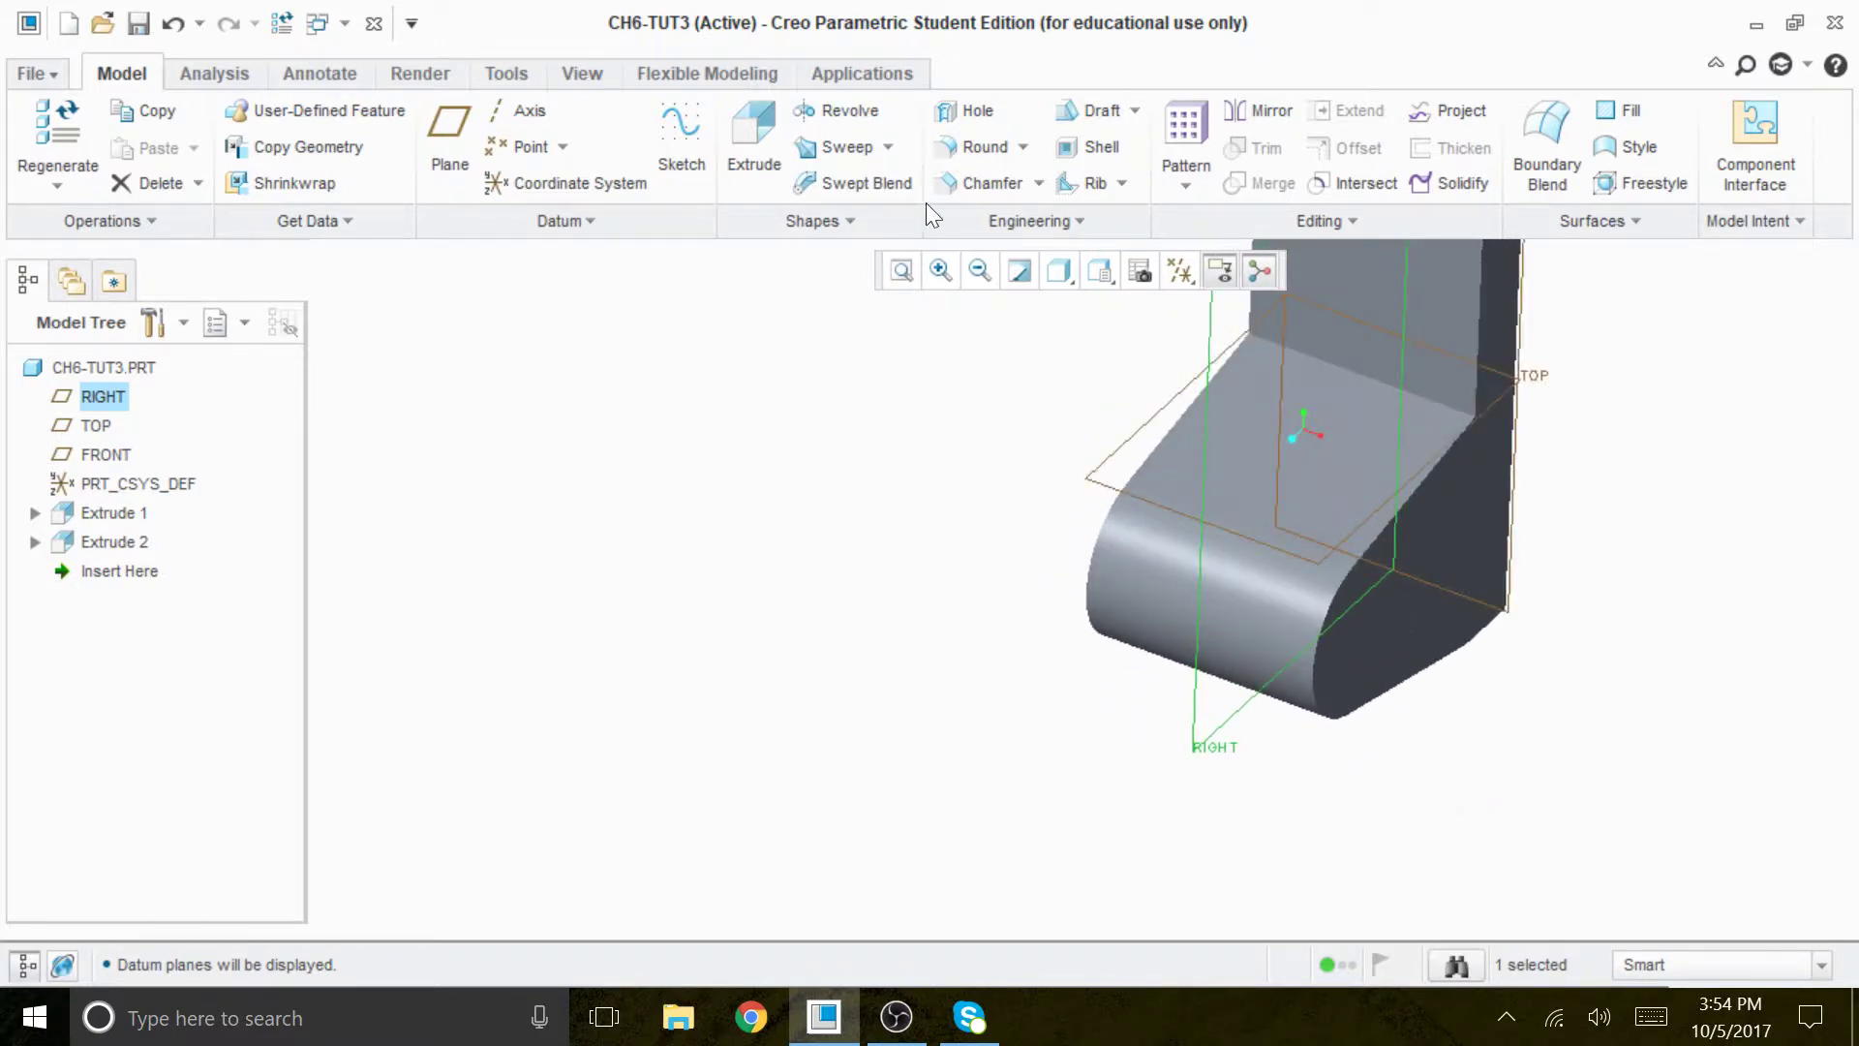
left_click(728, 453)
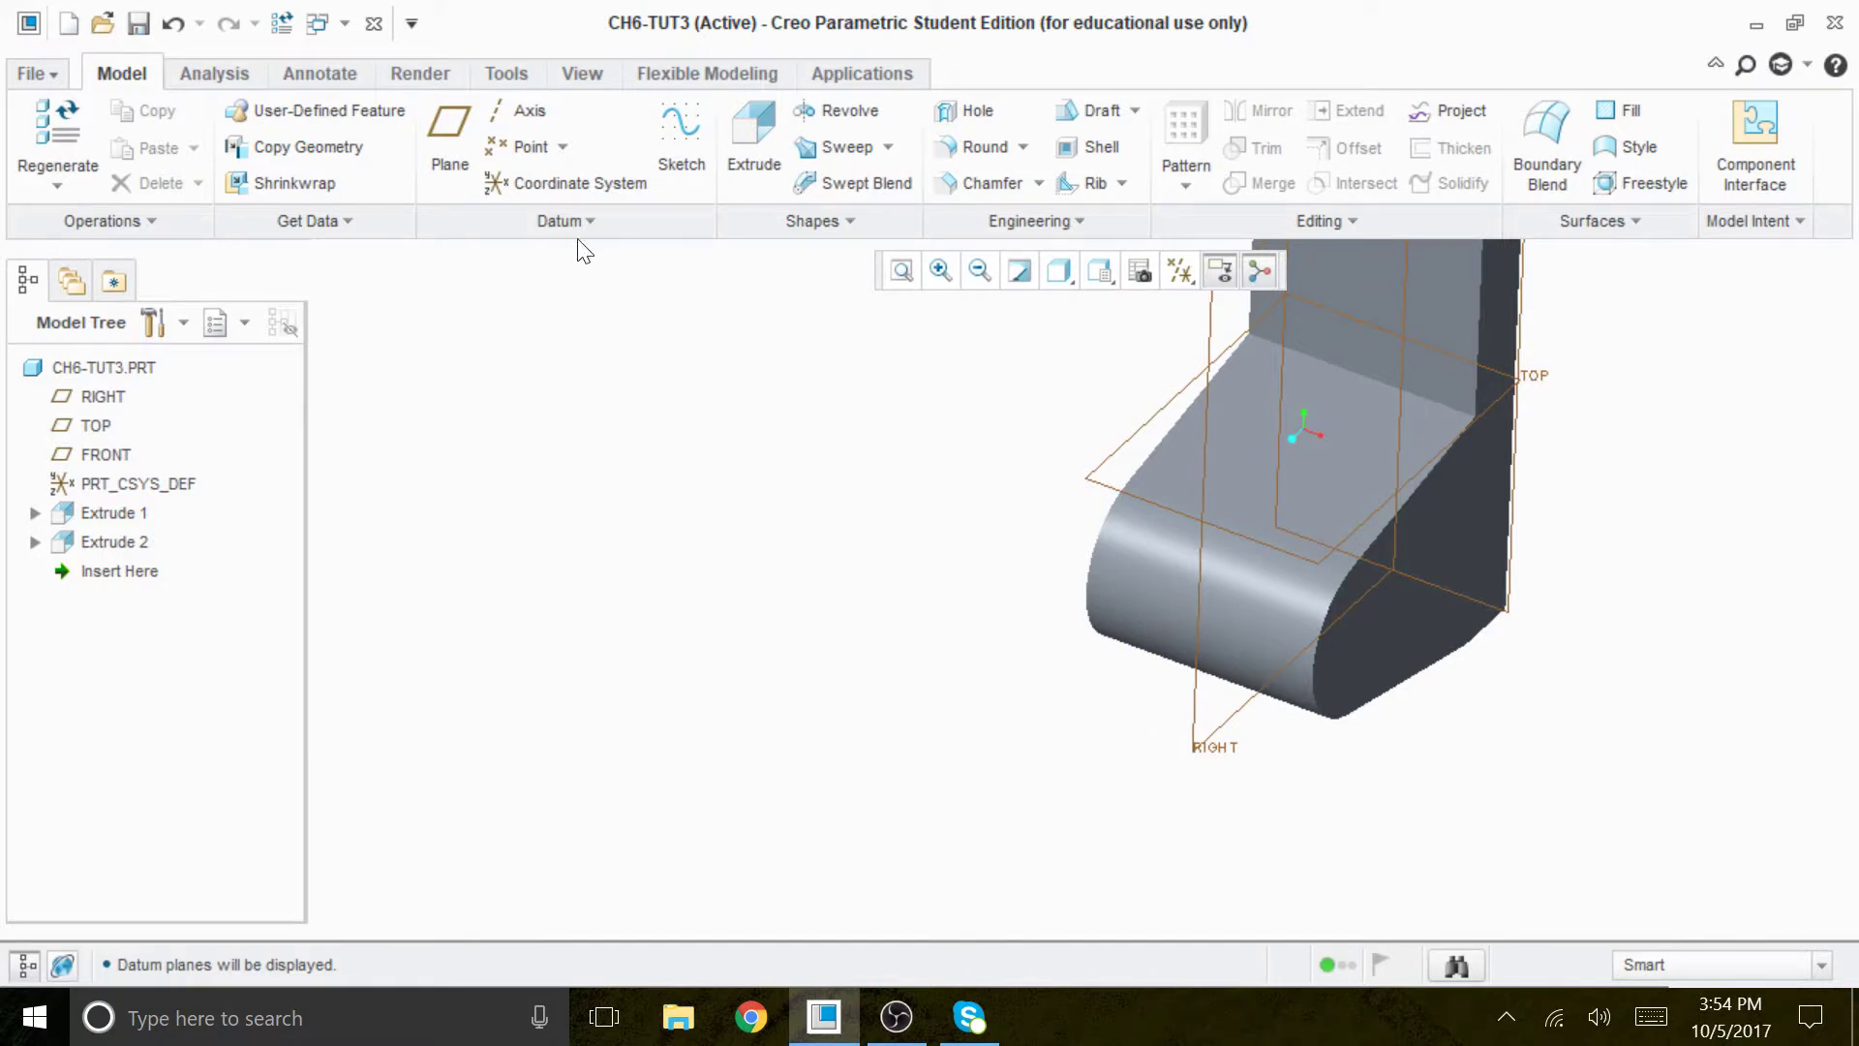
Start a new extrusion with an internal sketch on the lug's flat side face and orient the view to the sketch plane.
left_click(751, 131)
left_click(172, 223)
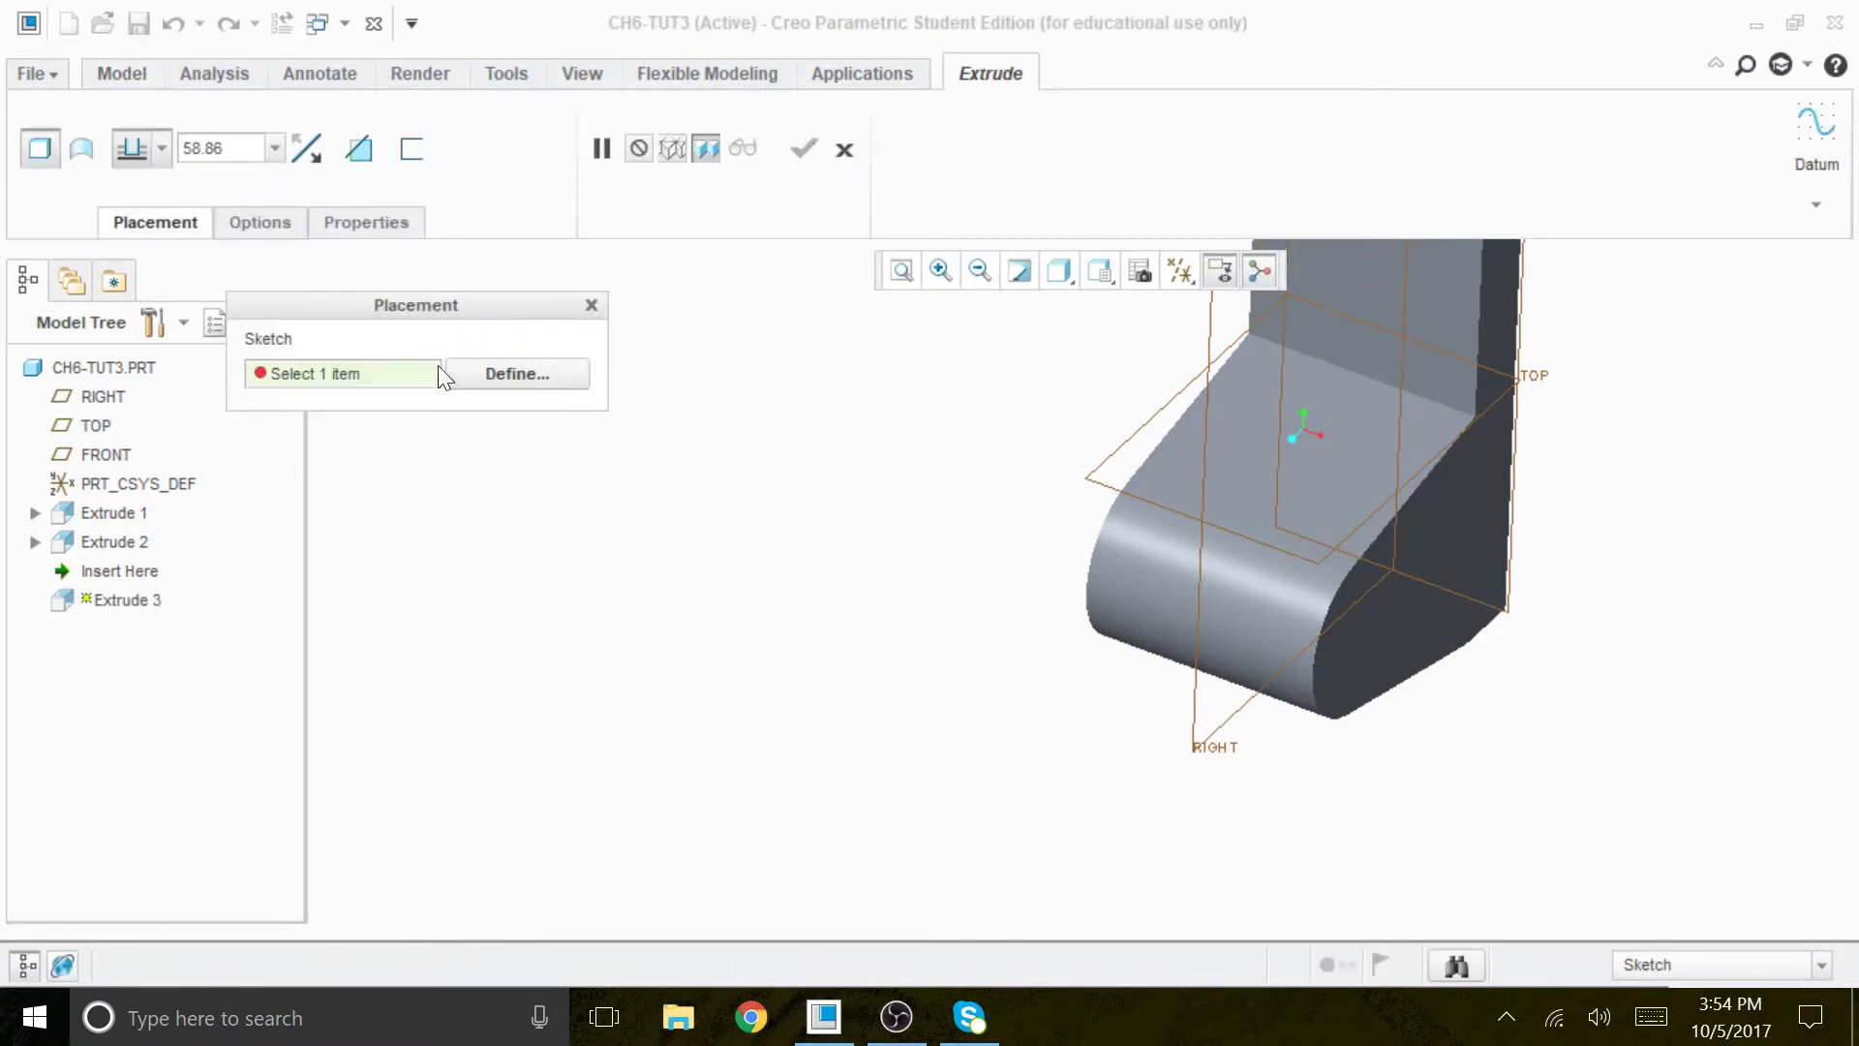
left_click(490, 371)
left_click(1358, 684)
left_click(1696, 631)
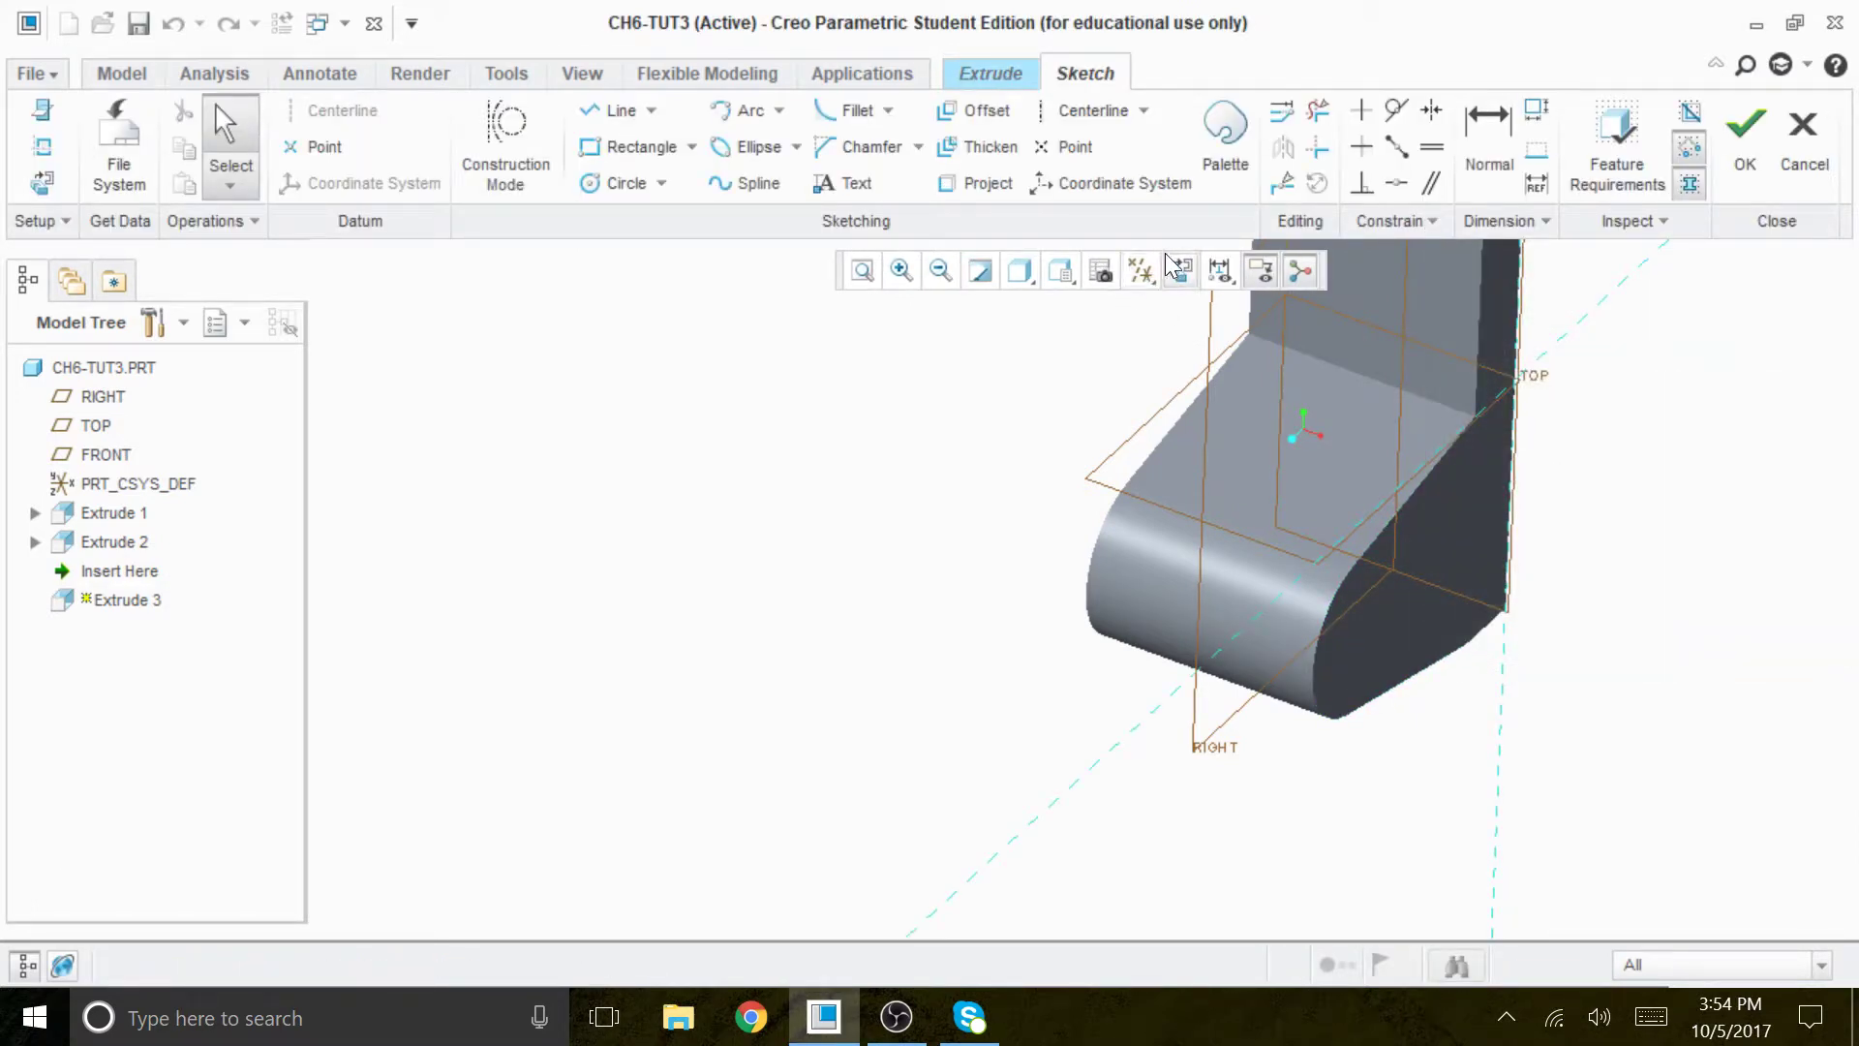
left_click(1176, 270)
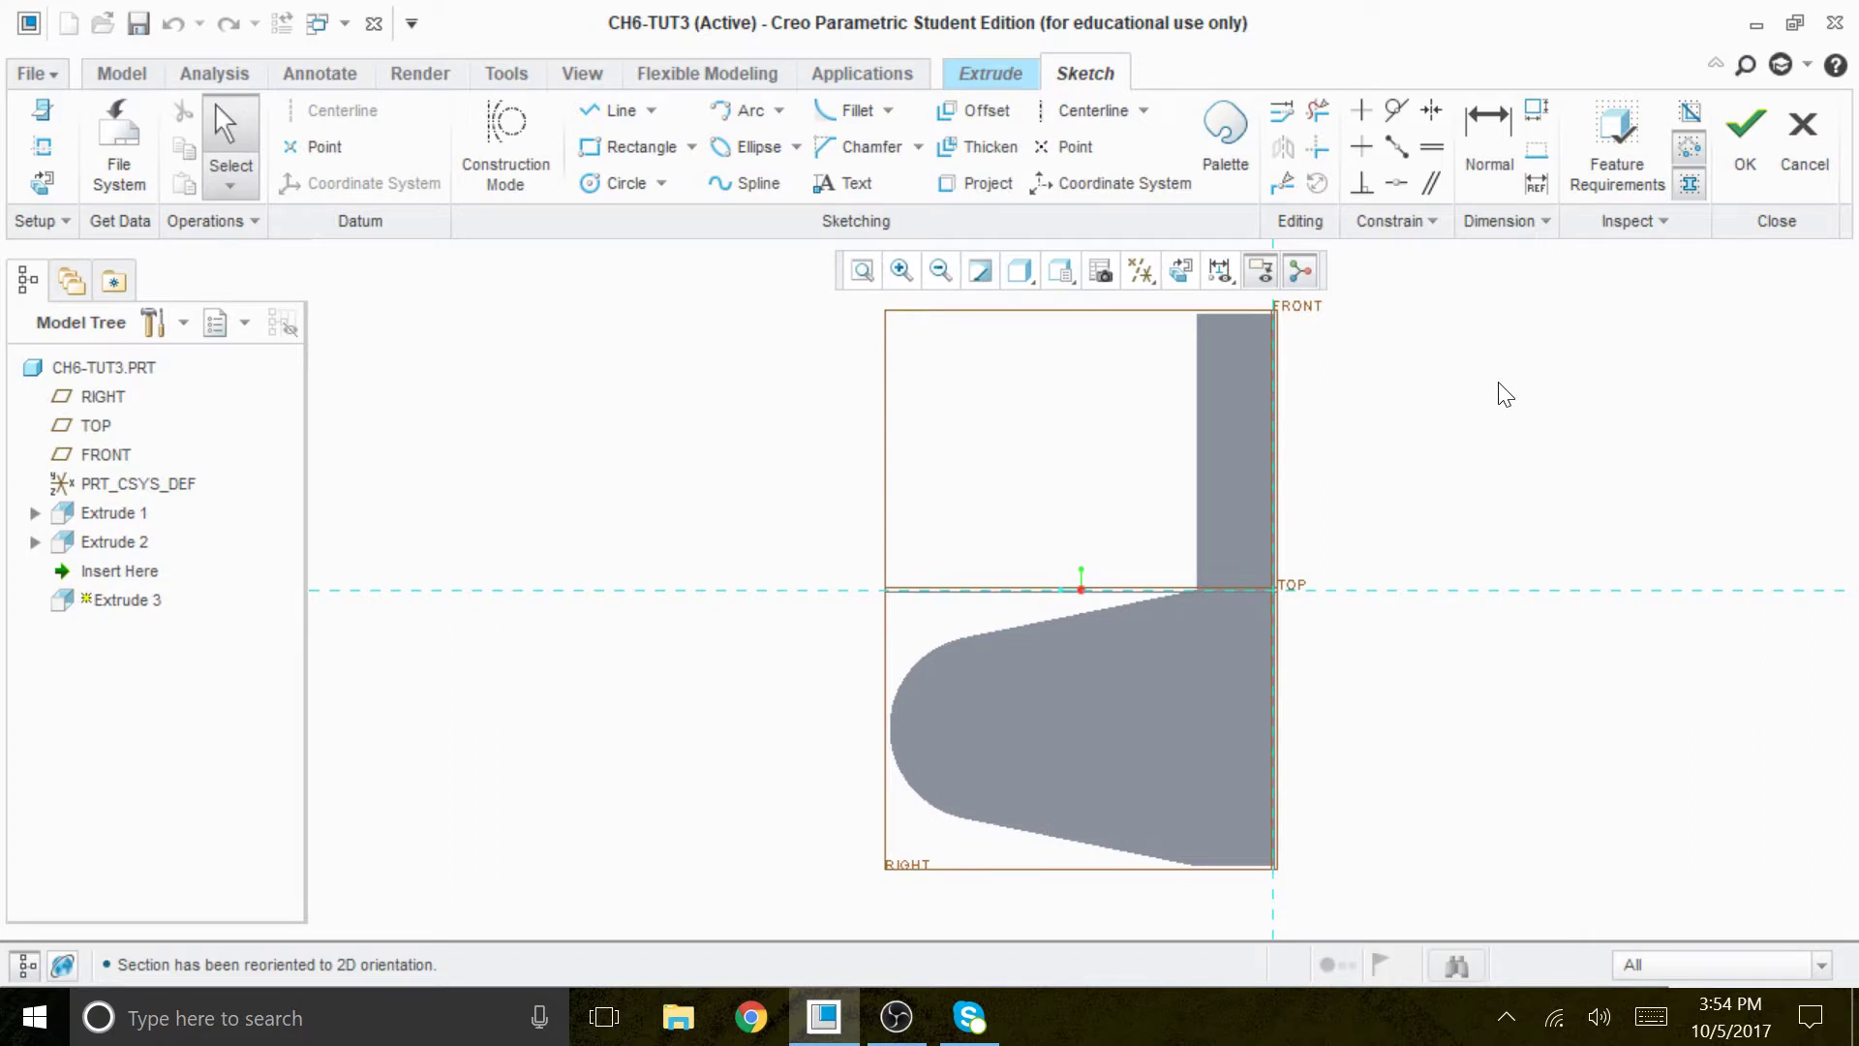
Add the lug's rounded end surface as a sketch reference.
right_click(1245, 382)
left_click(1375, 439)
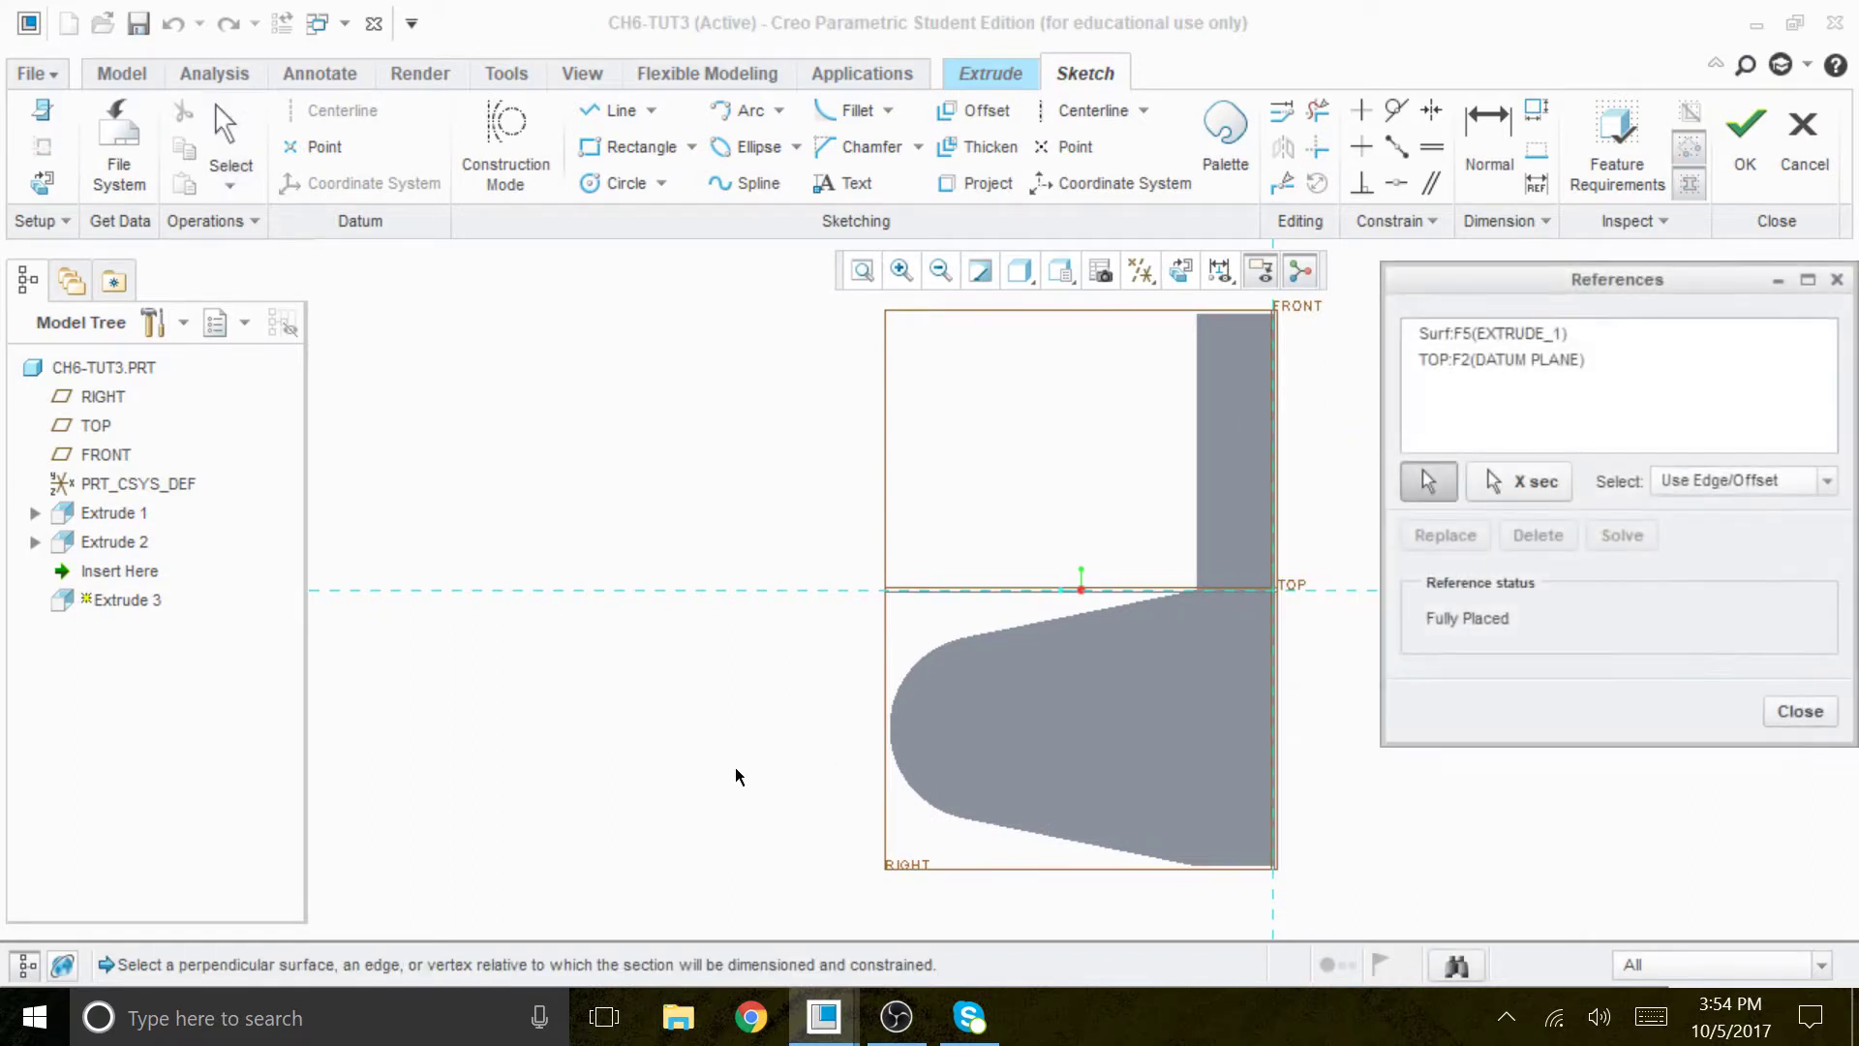
left_click(907, 688)
left_click(1623, 535)
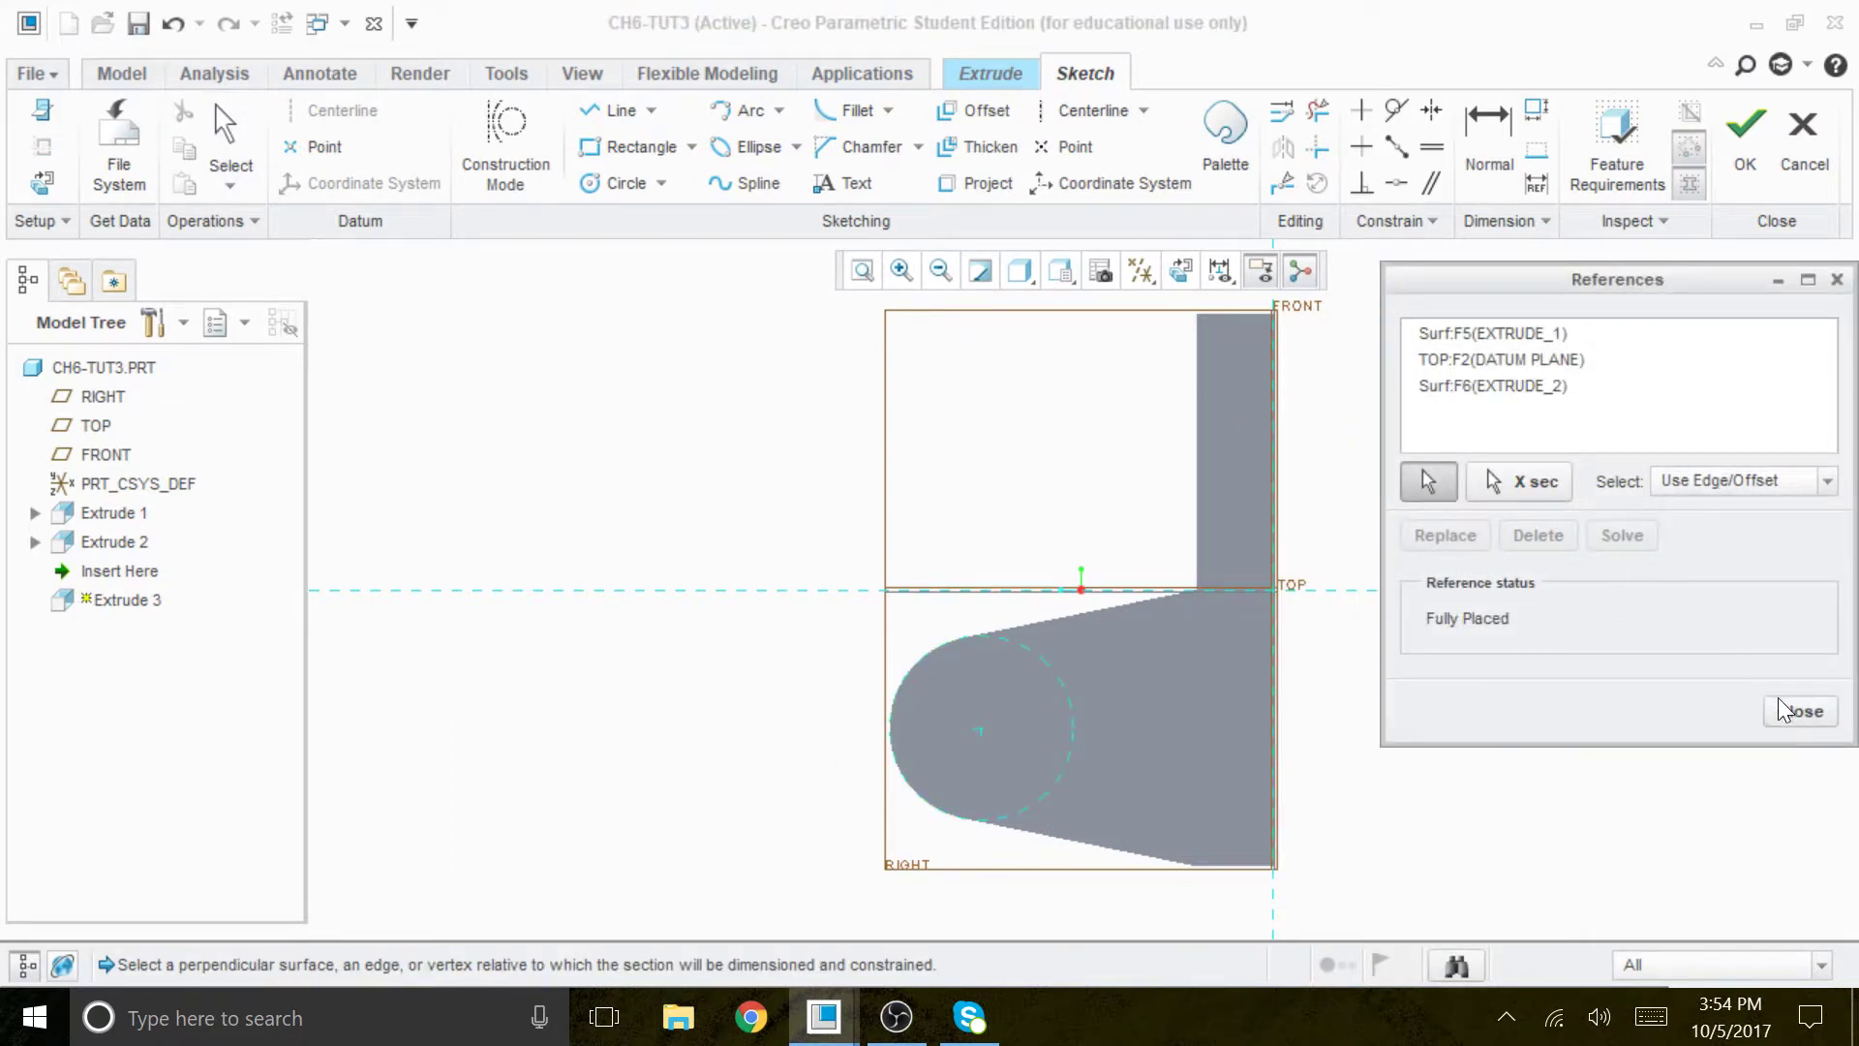
left_click(1799, 709)
Draw a circle centred on the lug's rounded end and set its diameter to 30.
left_click(620, 184)
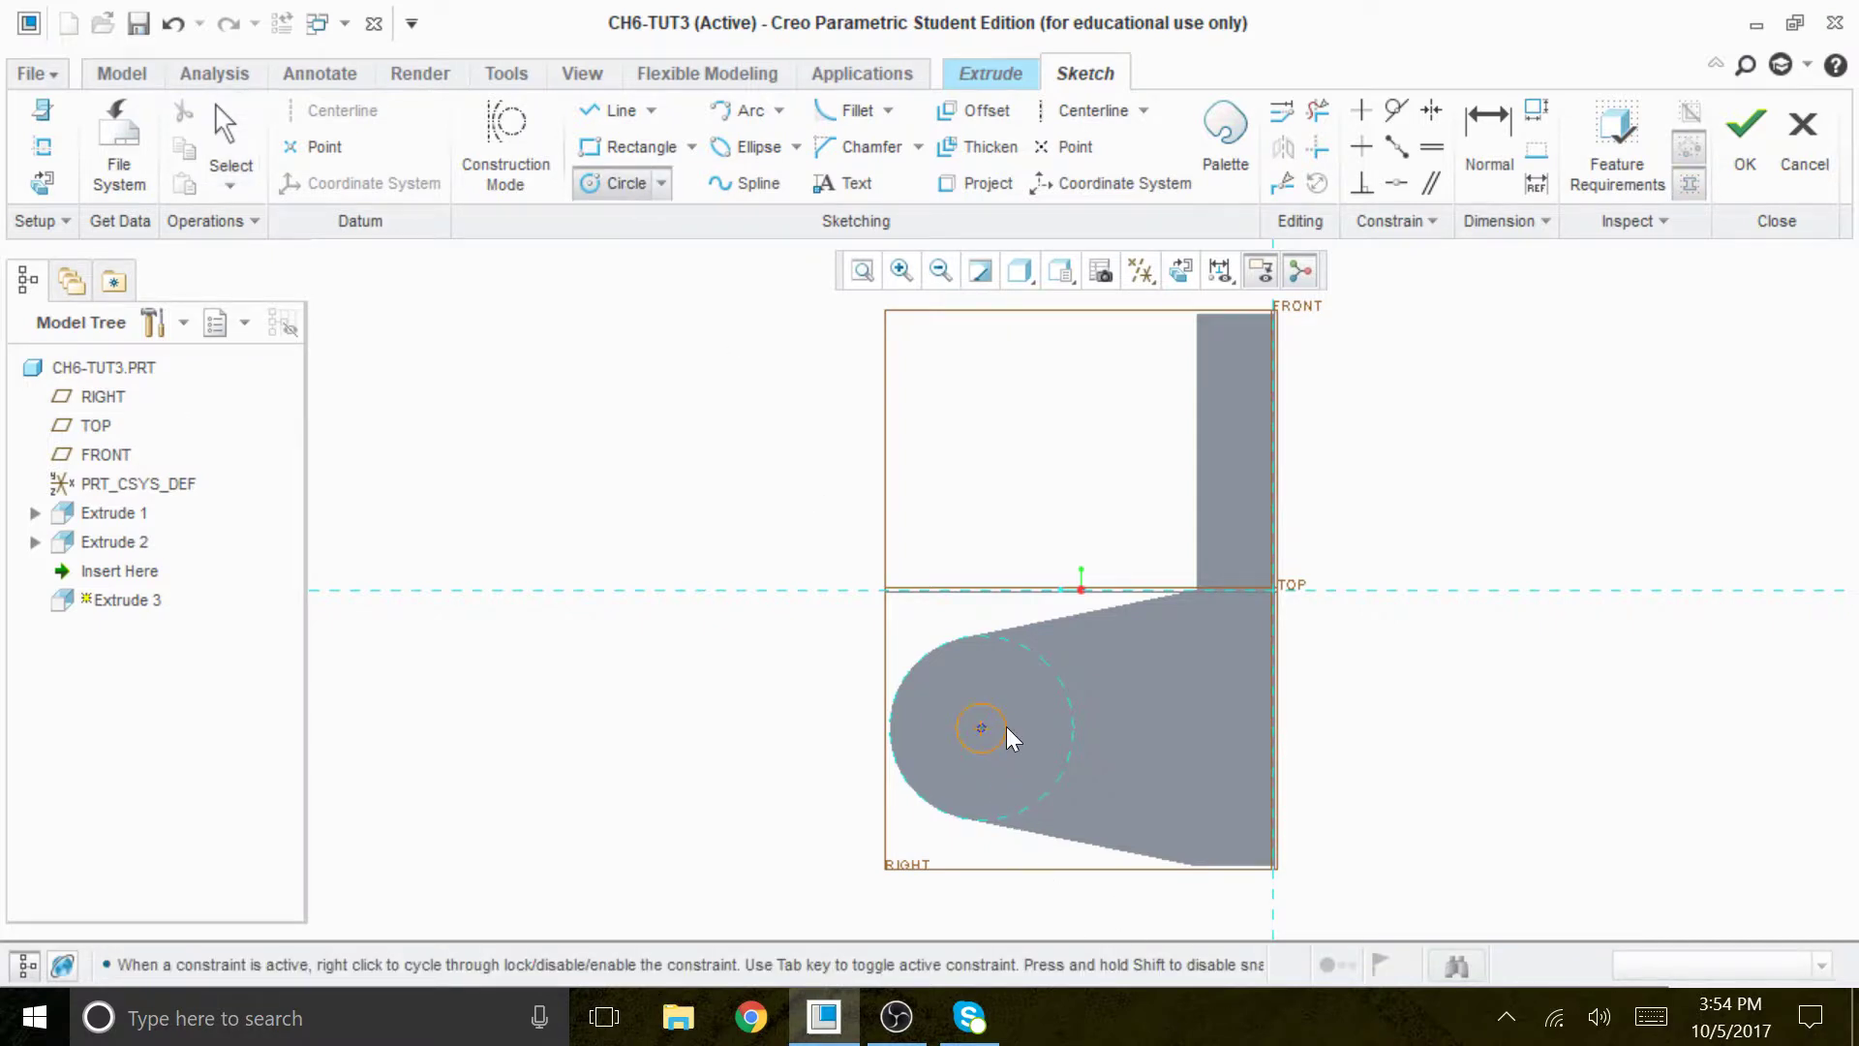
left_click(1033, 744)
middle_click_drag(1415, 759, 1427, 746)
middle_click(1417, 693)
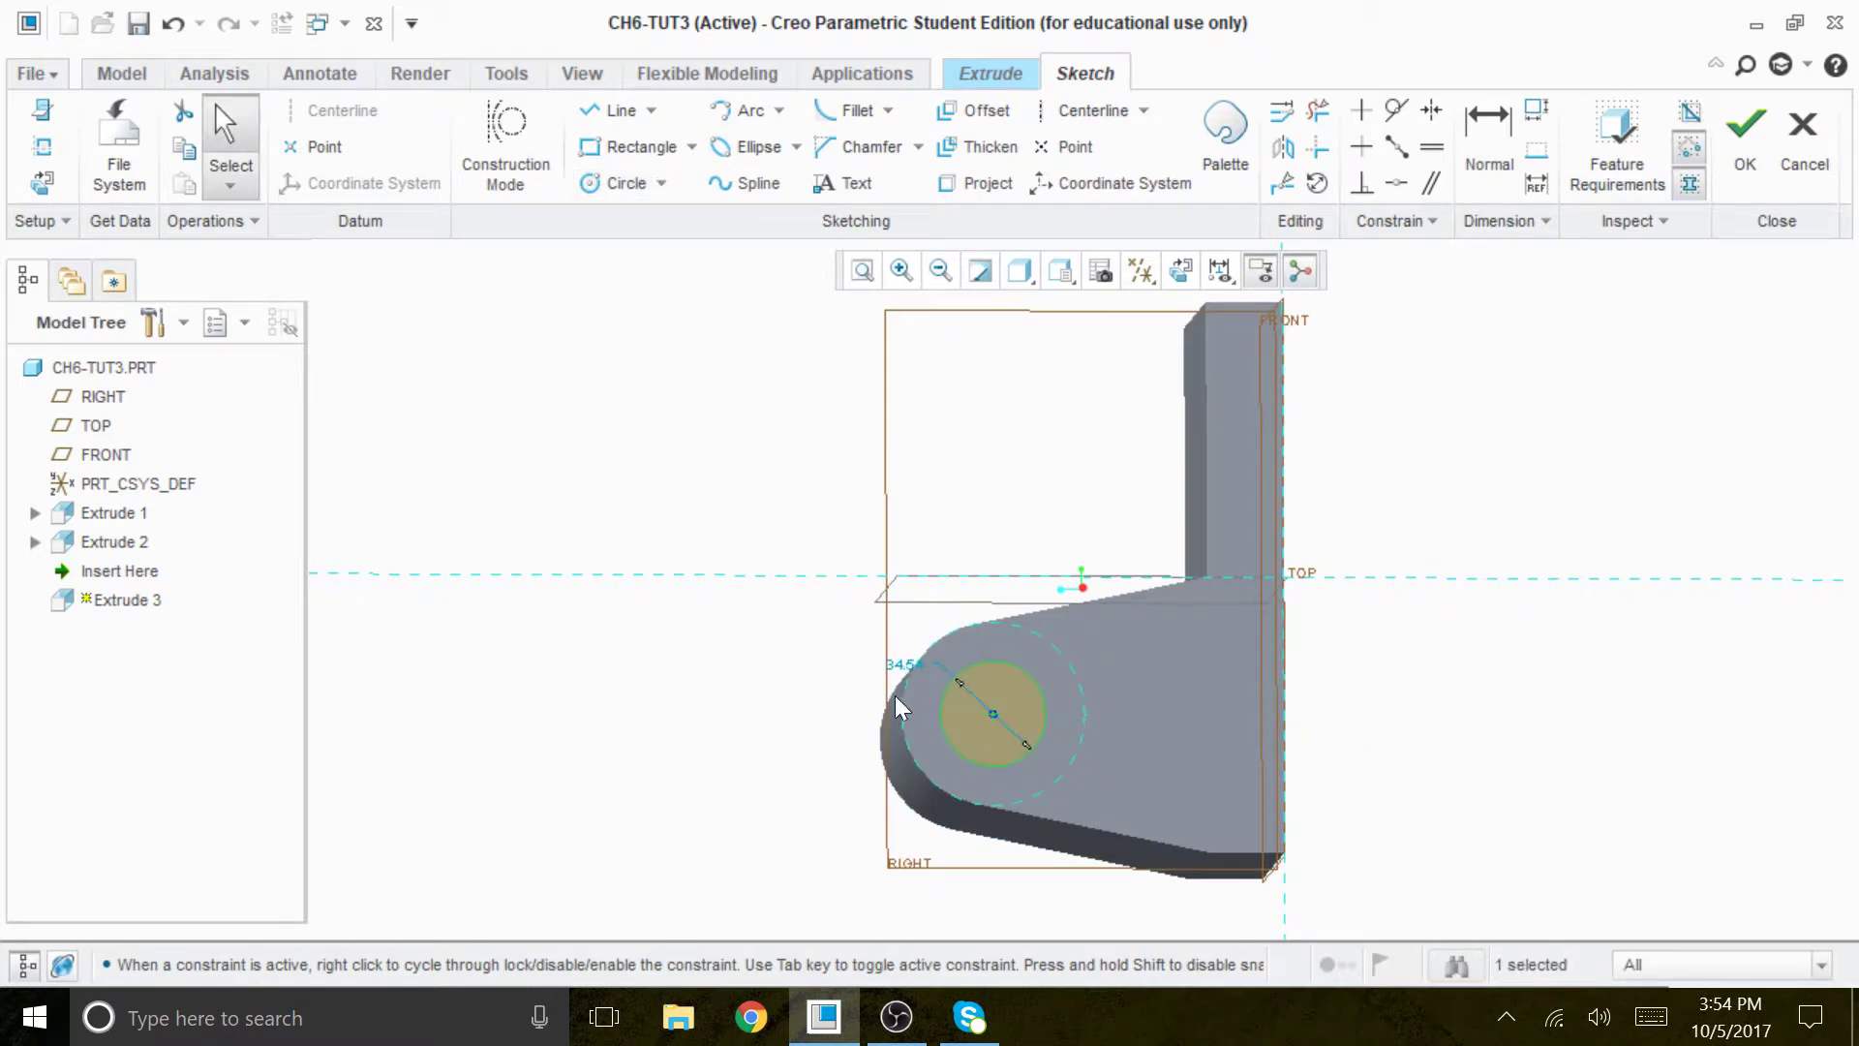
double_click(909, 664)
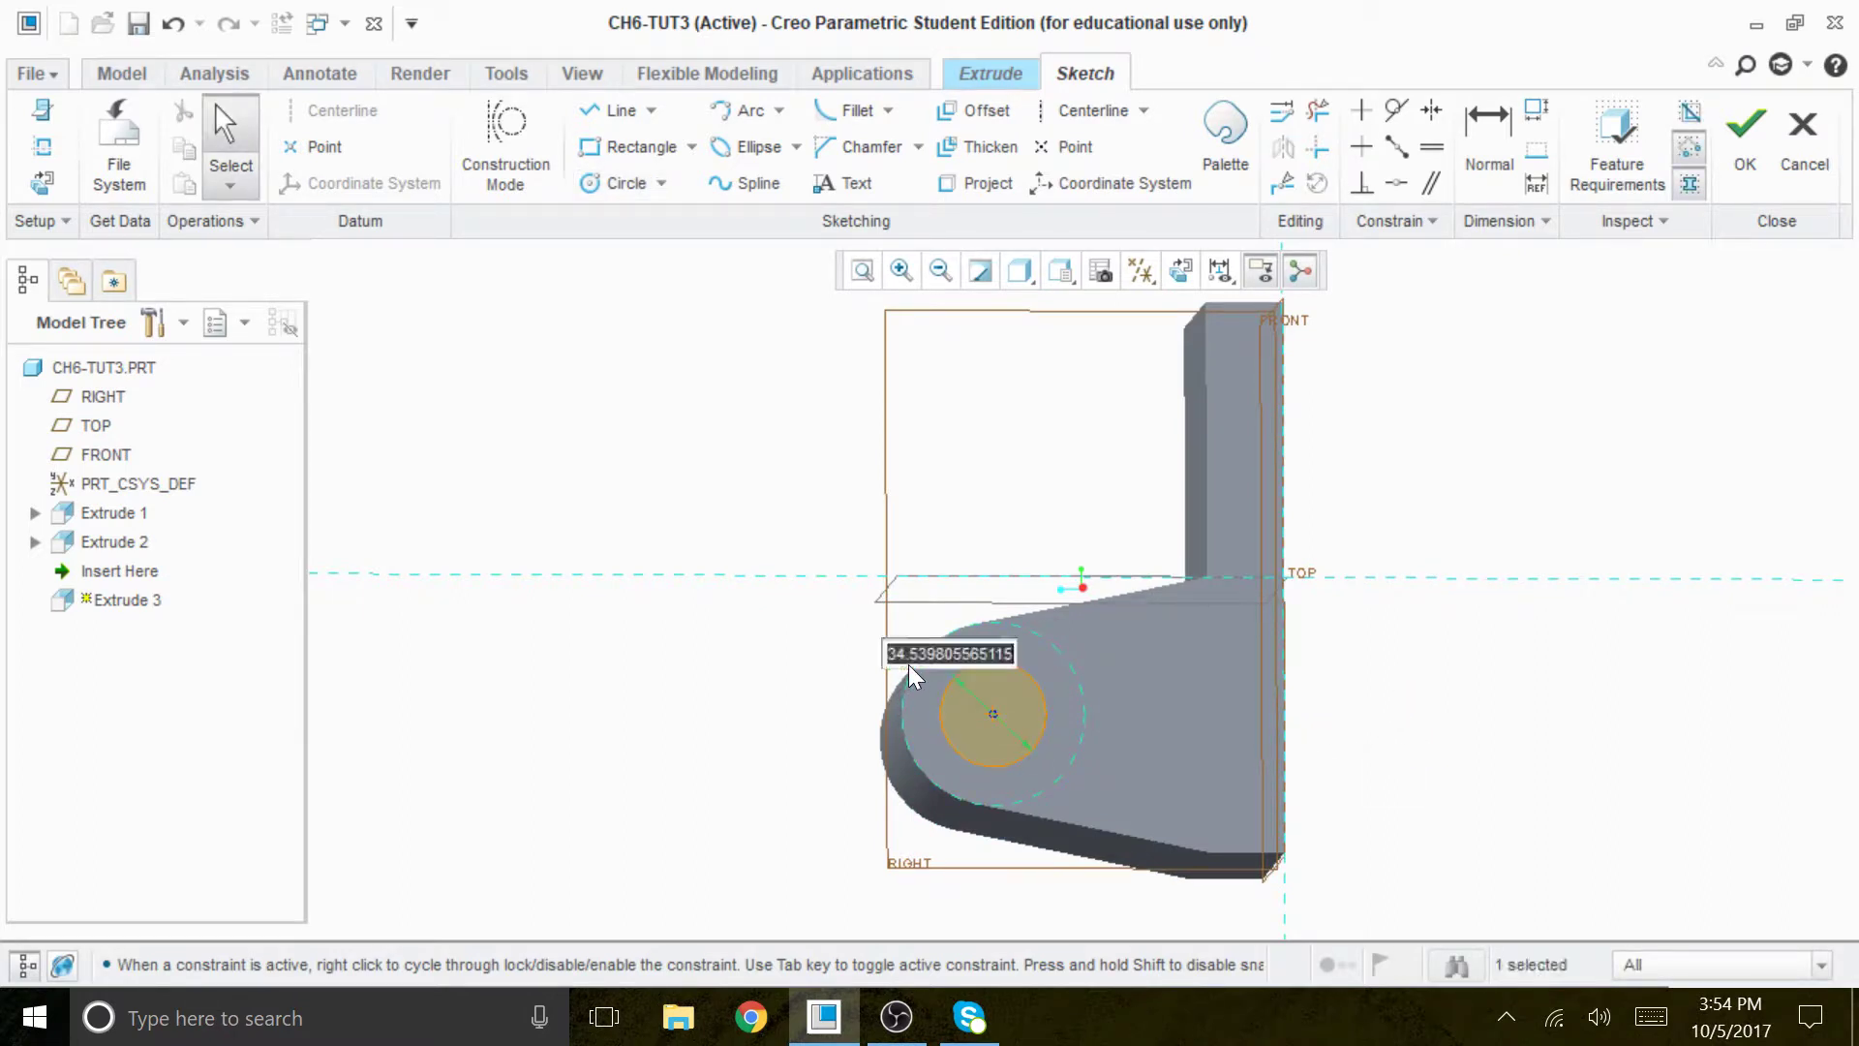
key("Return")
middle_click_drag(1395, 710, 1488, 748)
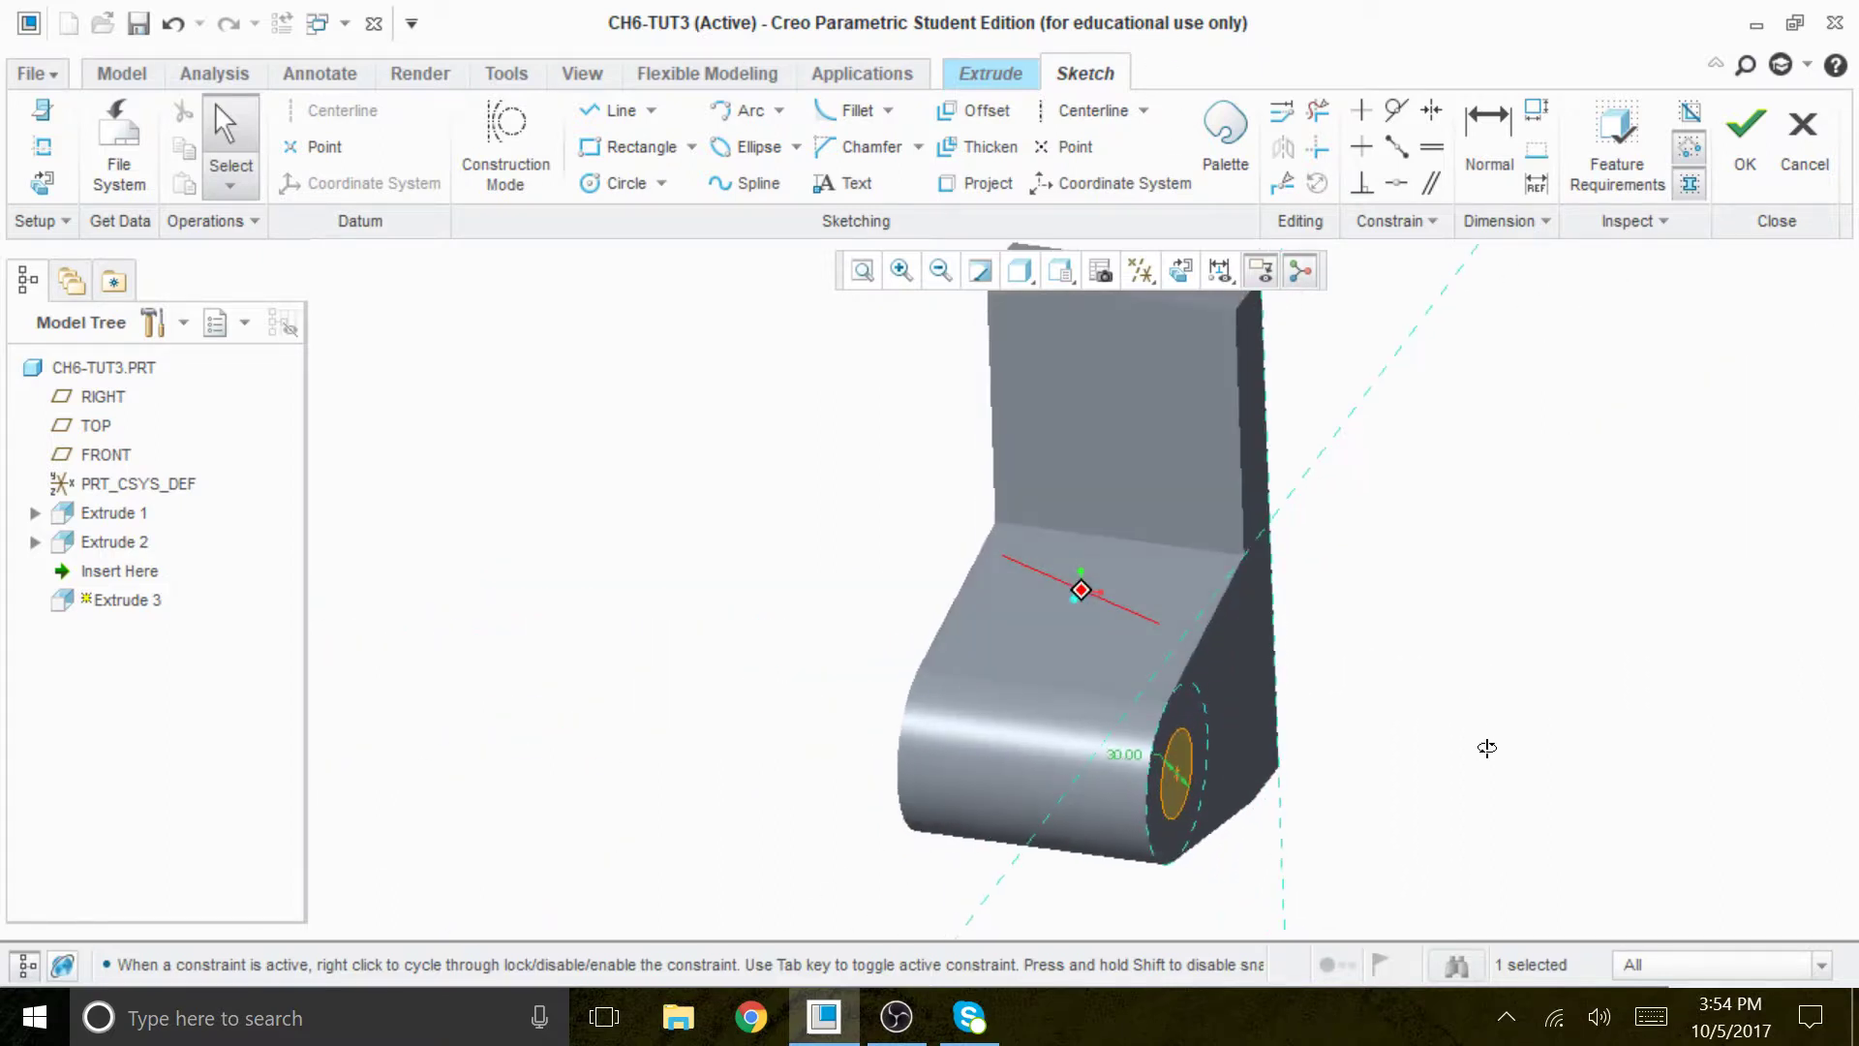
Finish the circle sketch and reverse the extrusion direction into the lug so that it removes material.
left_click(1746, 140)
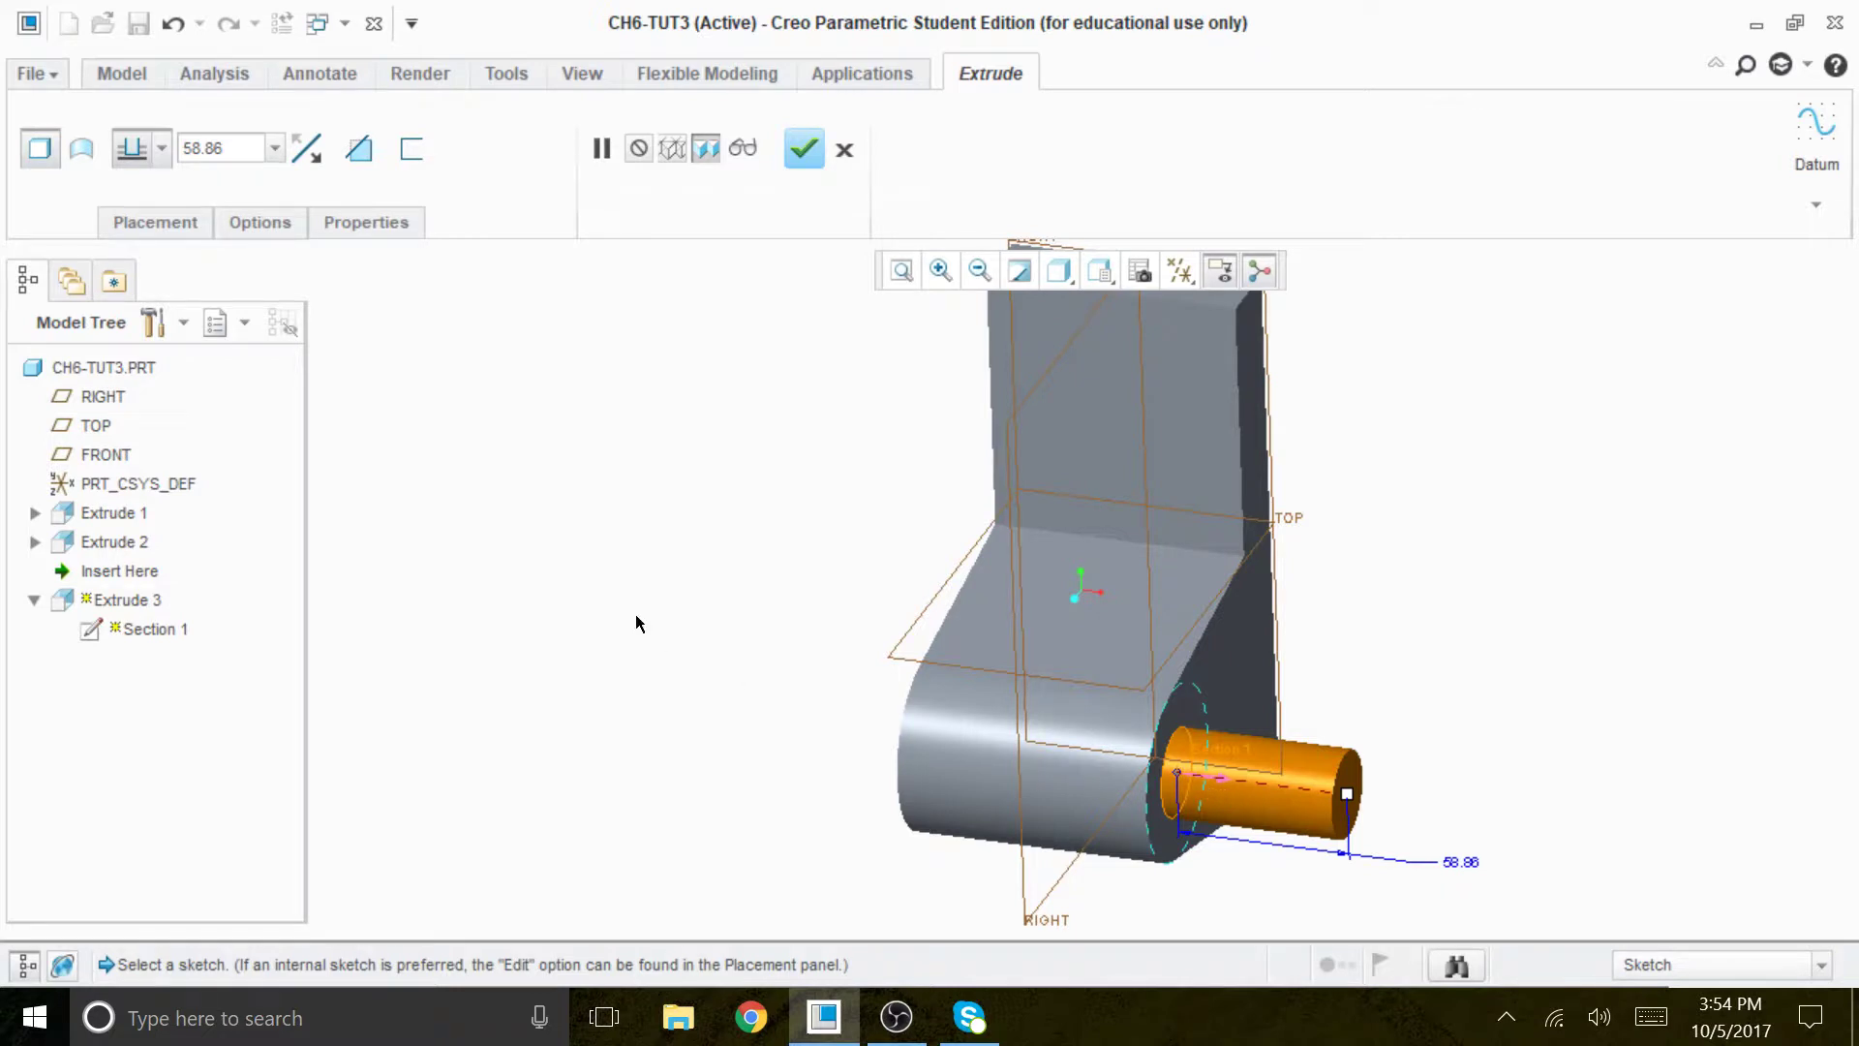
left_click(1218, 789)
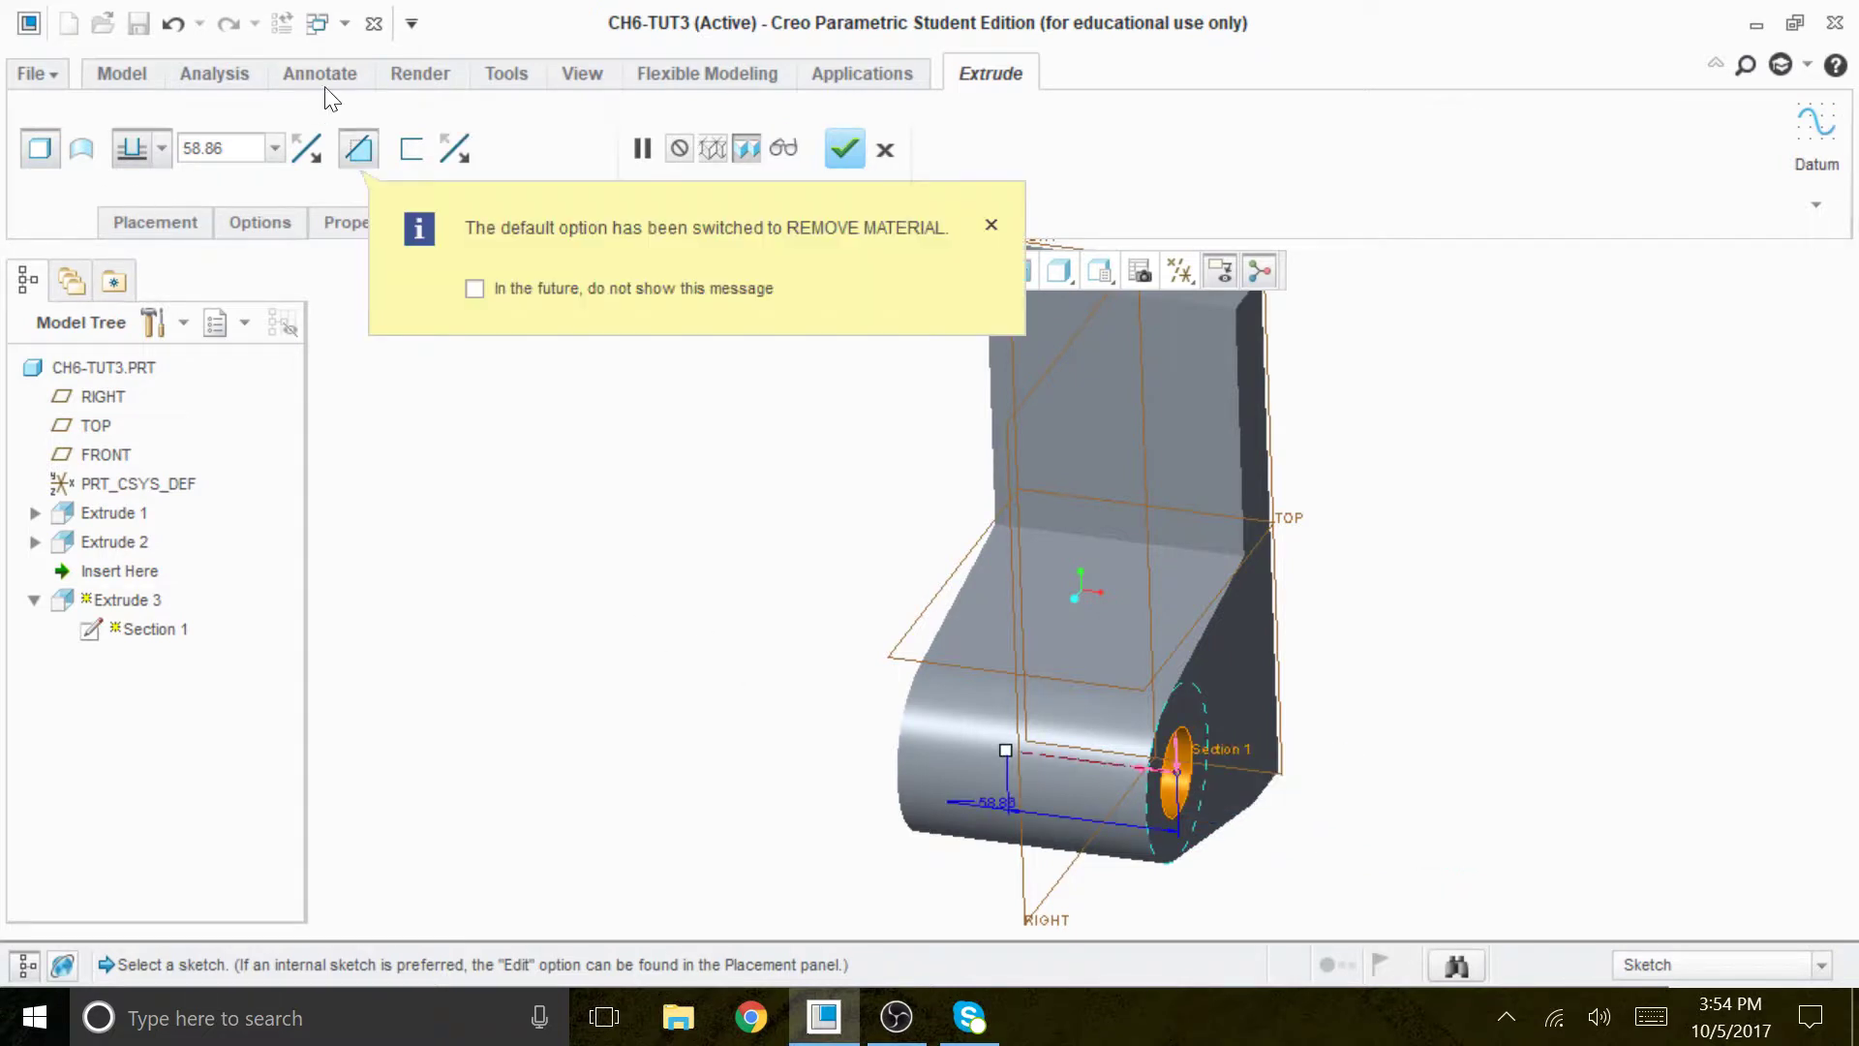
left_click(162, 148)
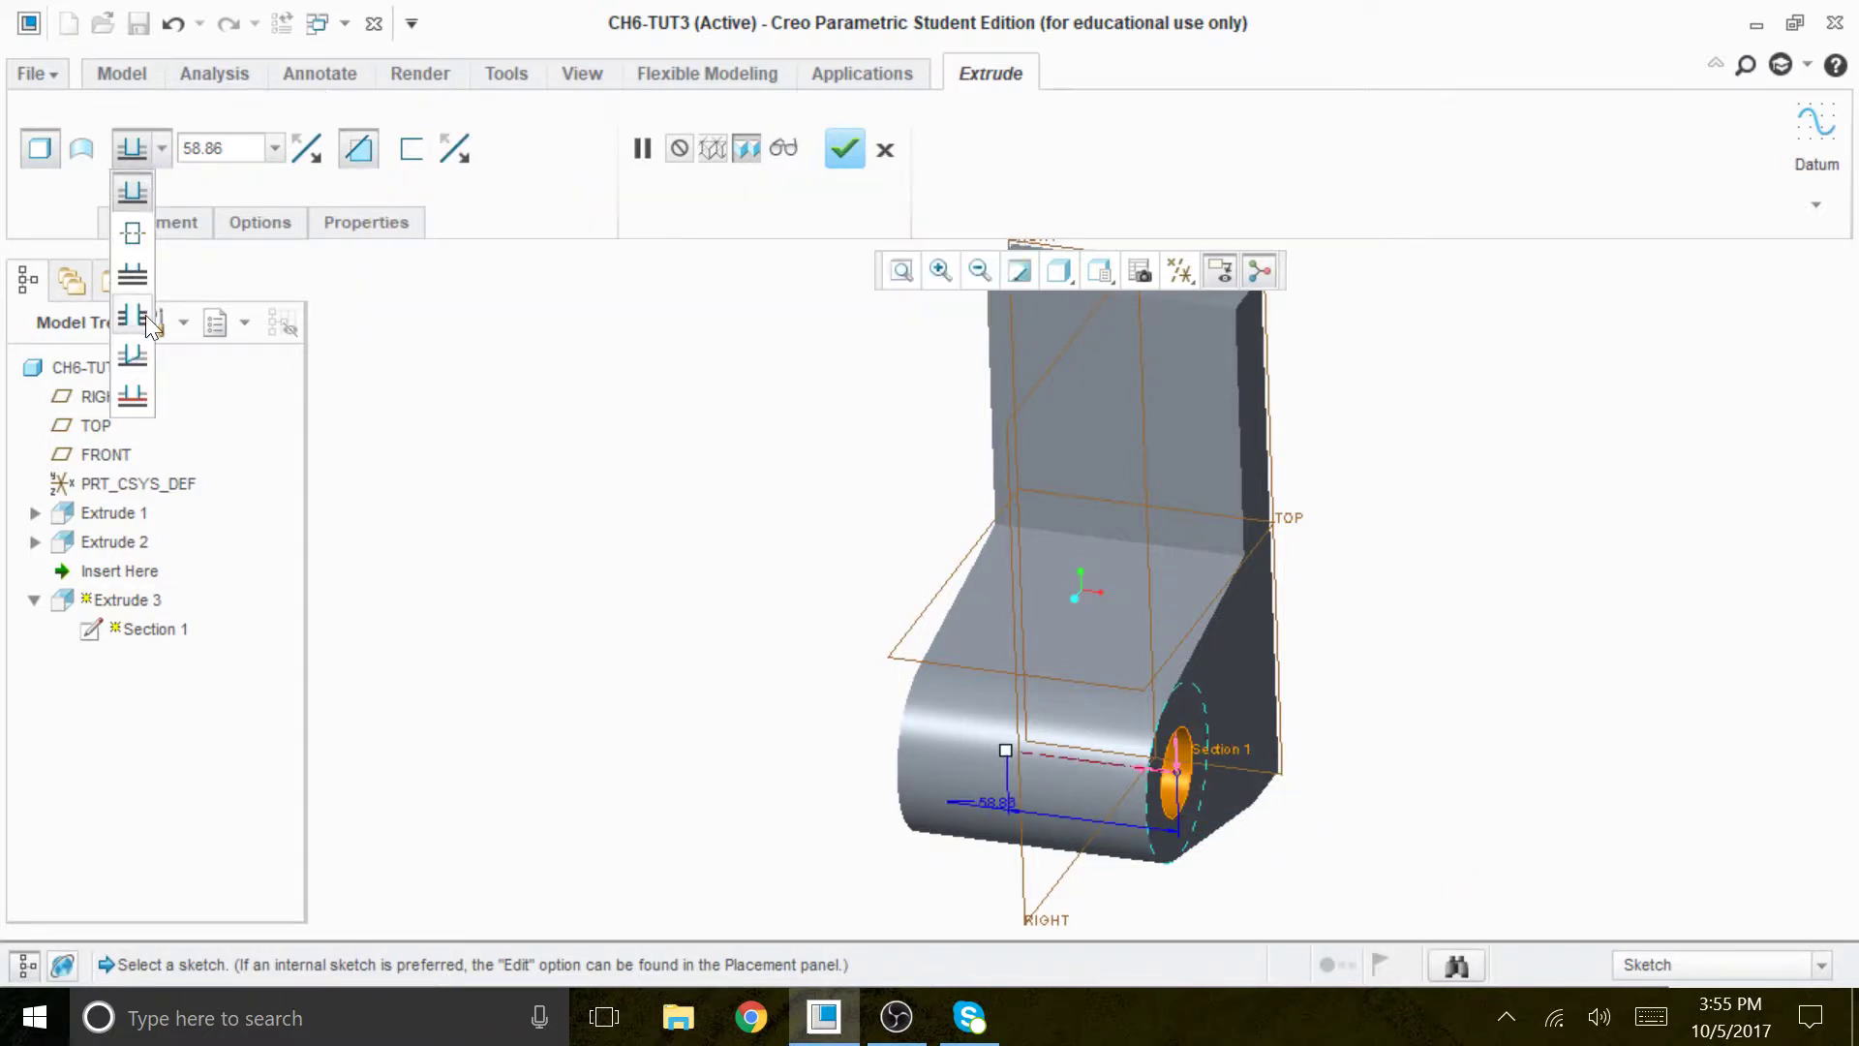
left_click(784, 585)
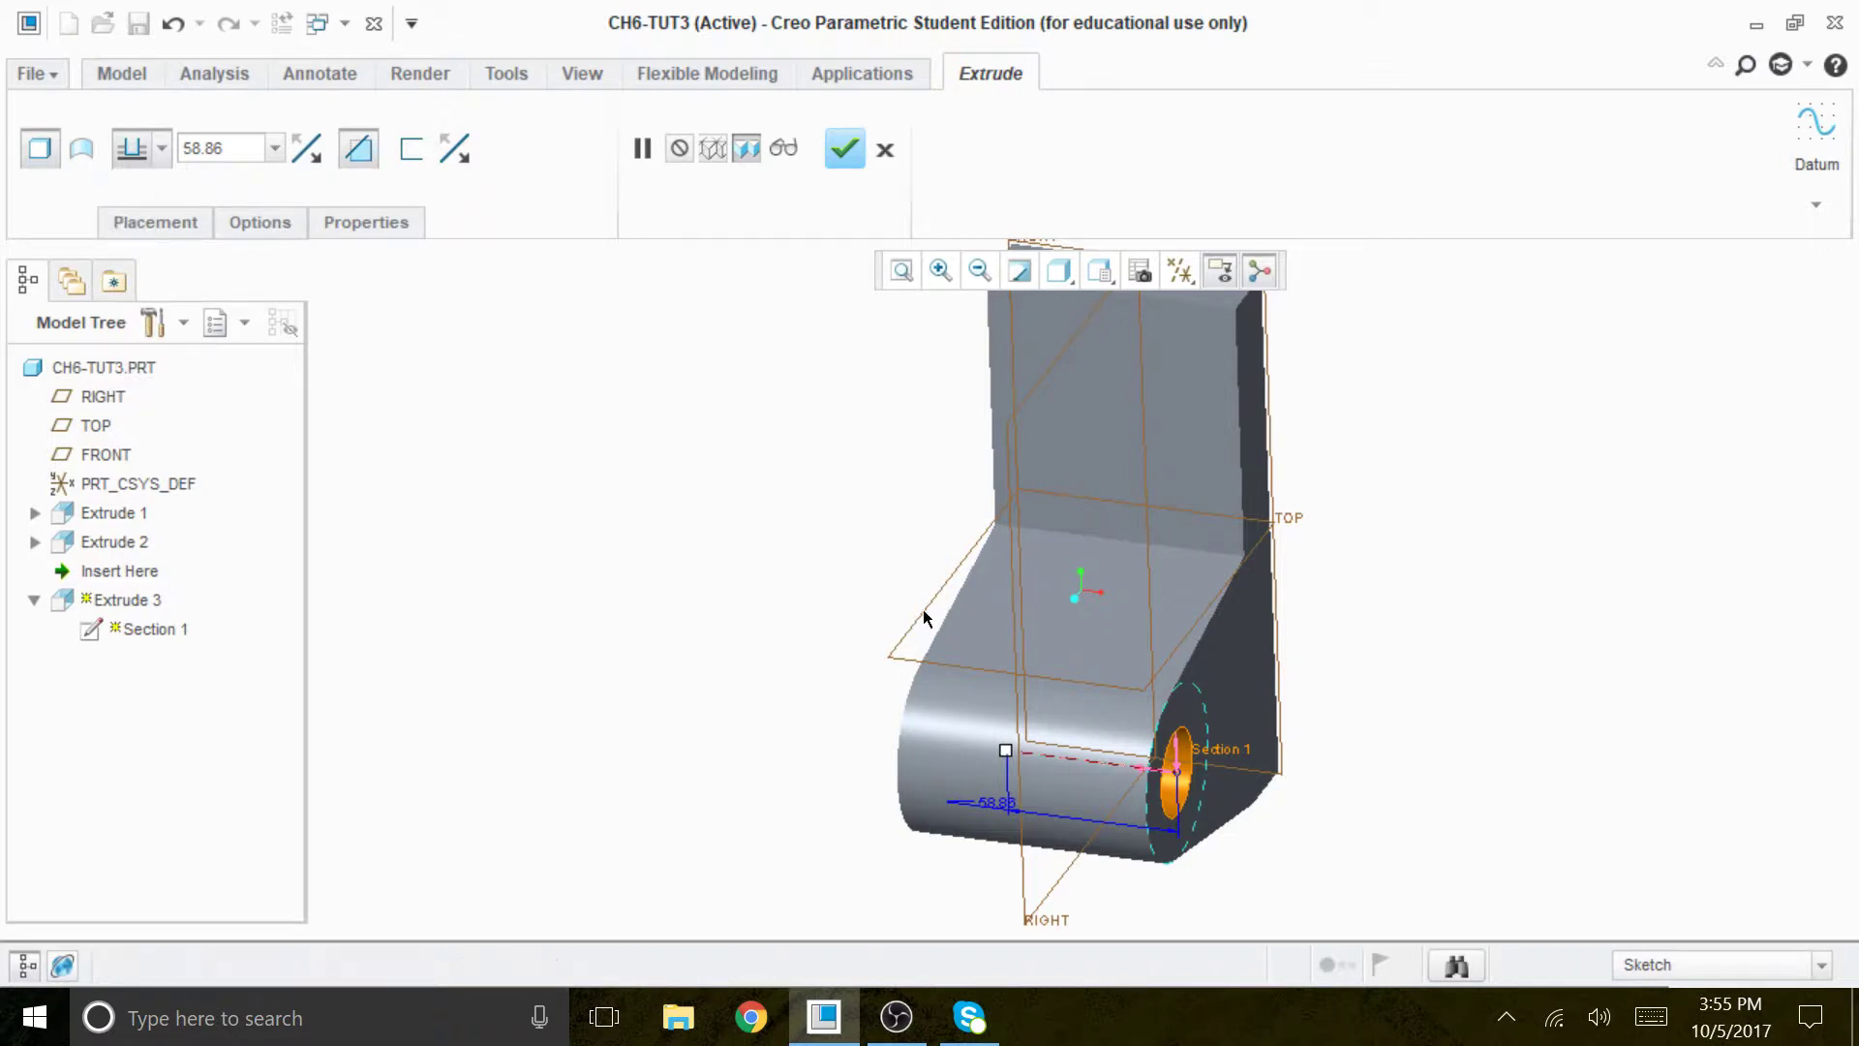
middle_click_drag(818, 623, 920, 624)
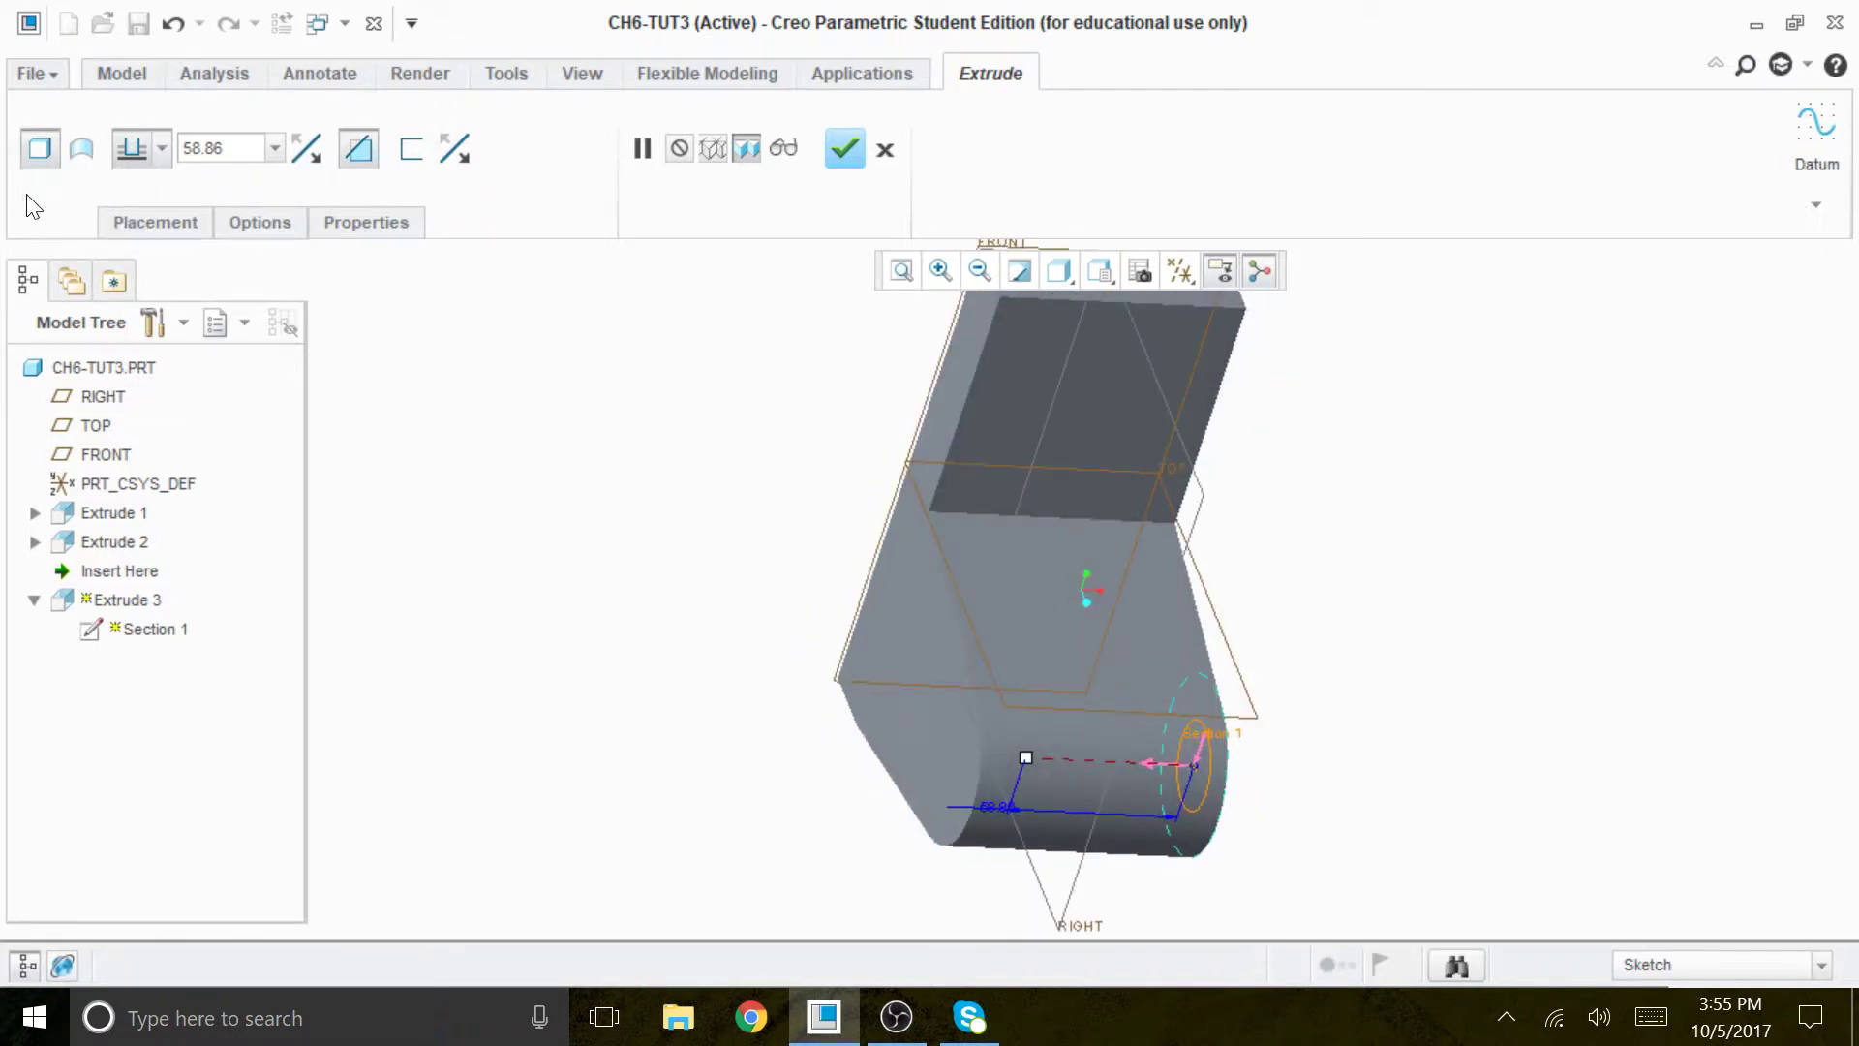
Set the cut's depth to Through All and complete the hole through the lug.
left_click(162, 148)
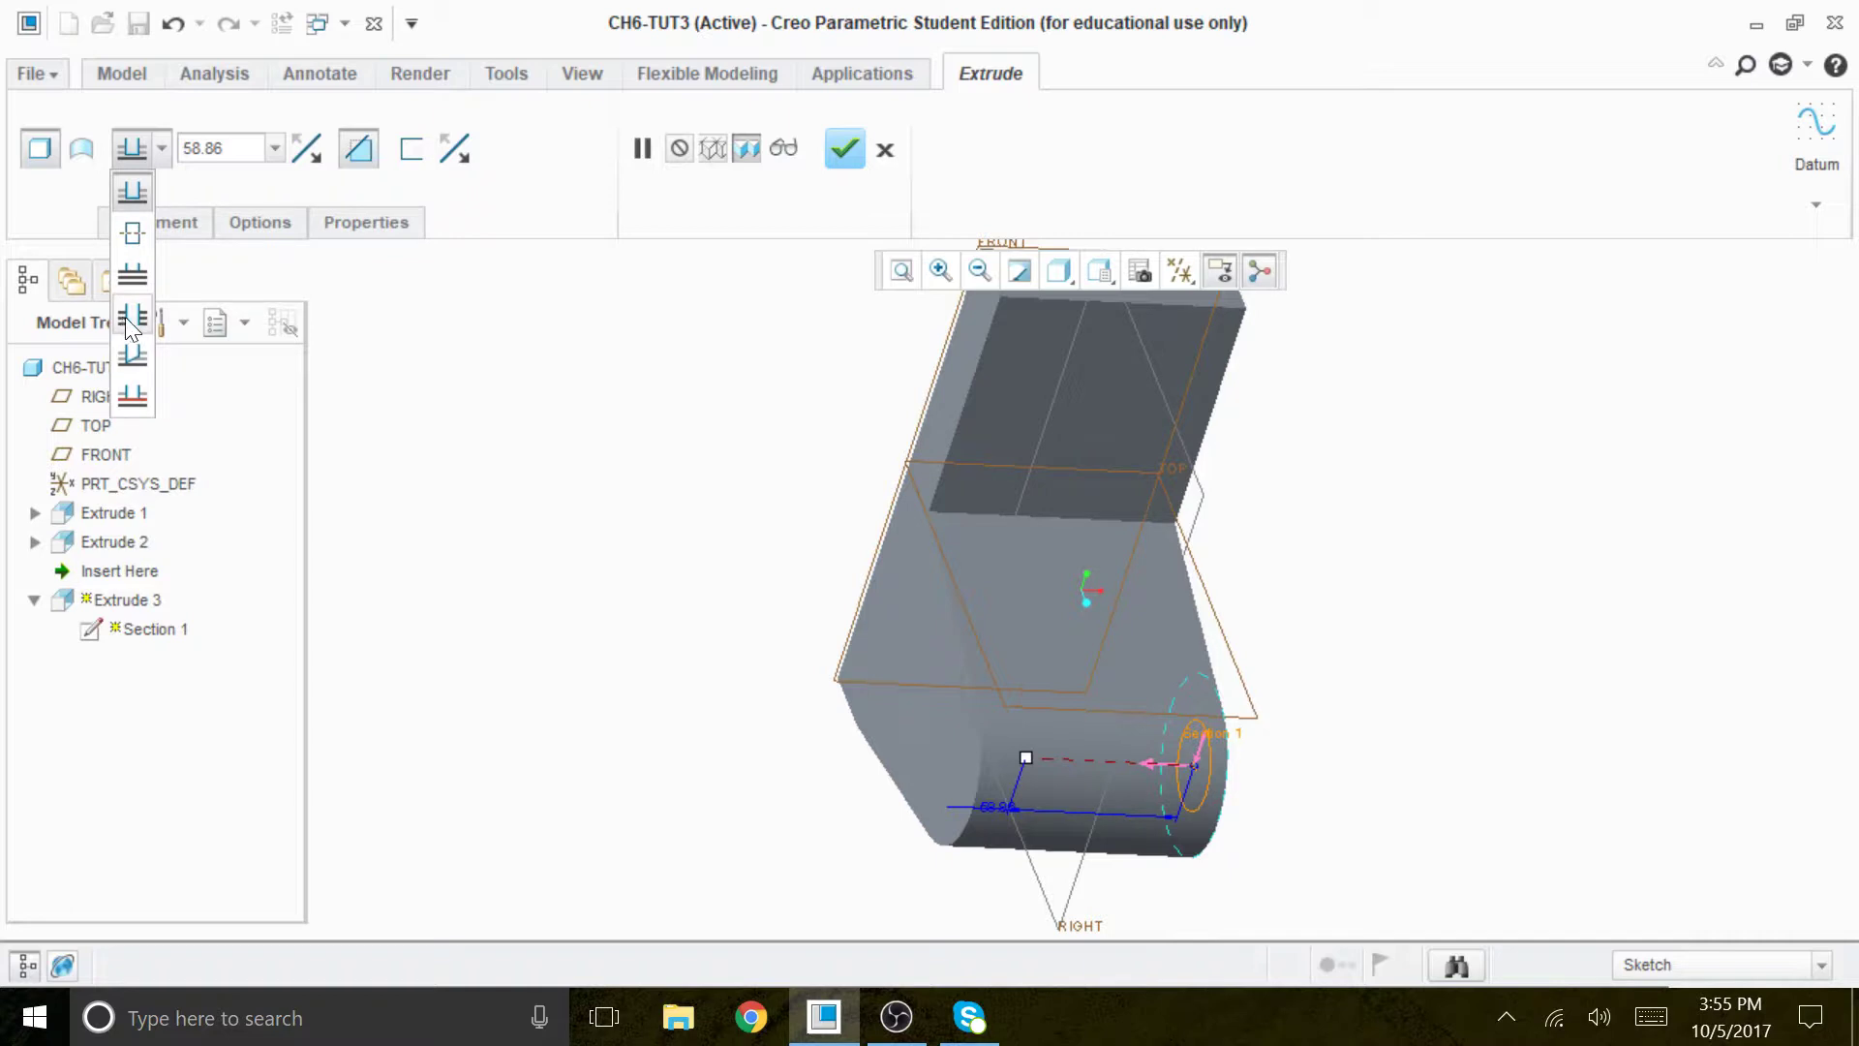
left_click(127, 319)
left_click(842, 151)
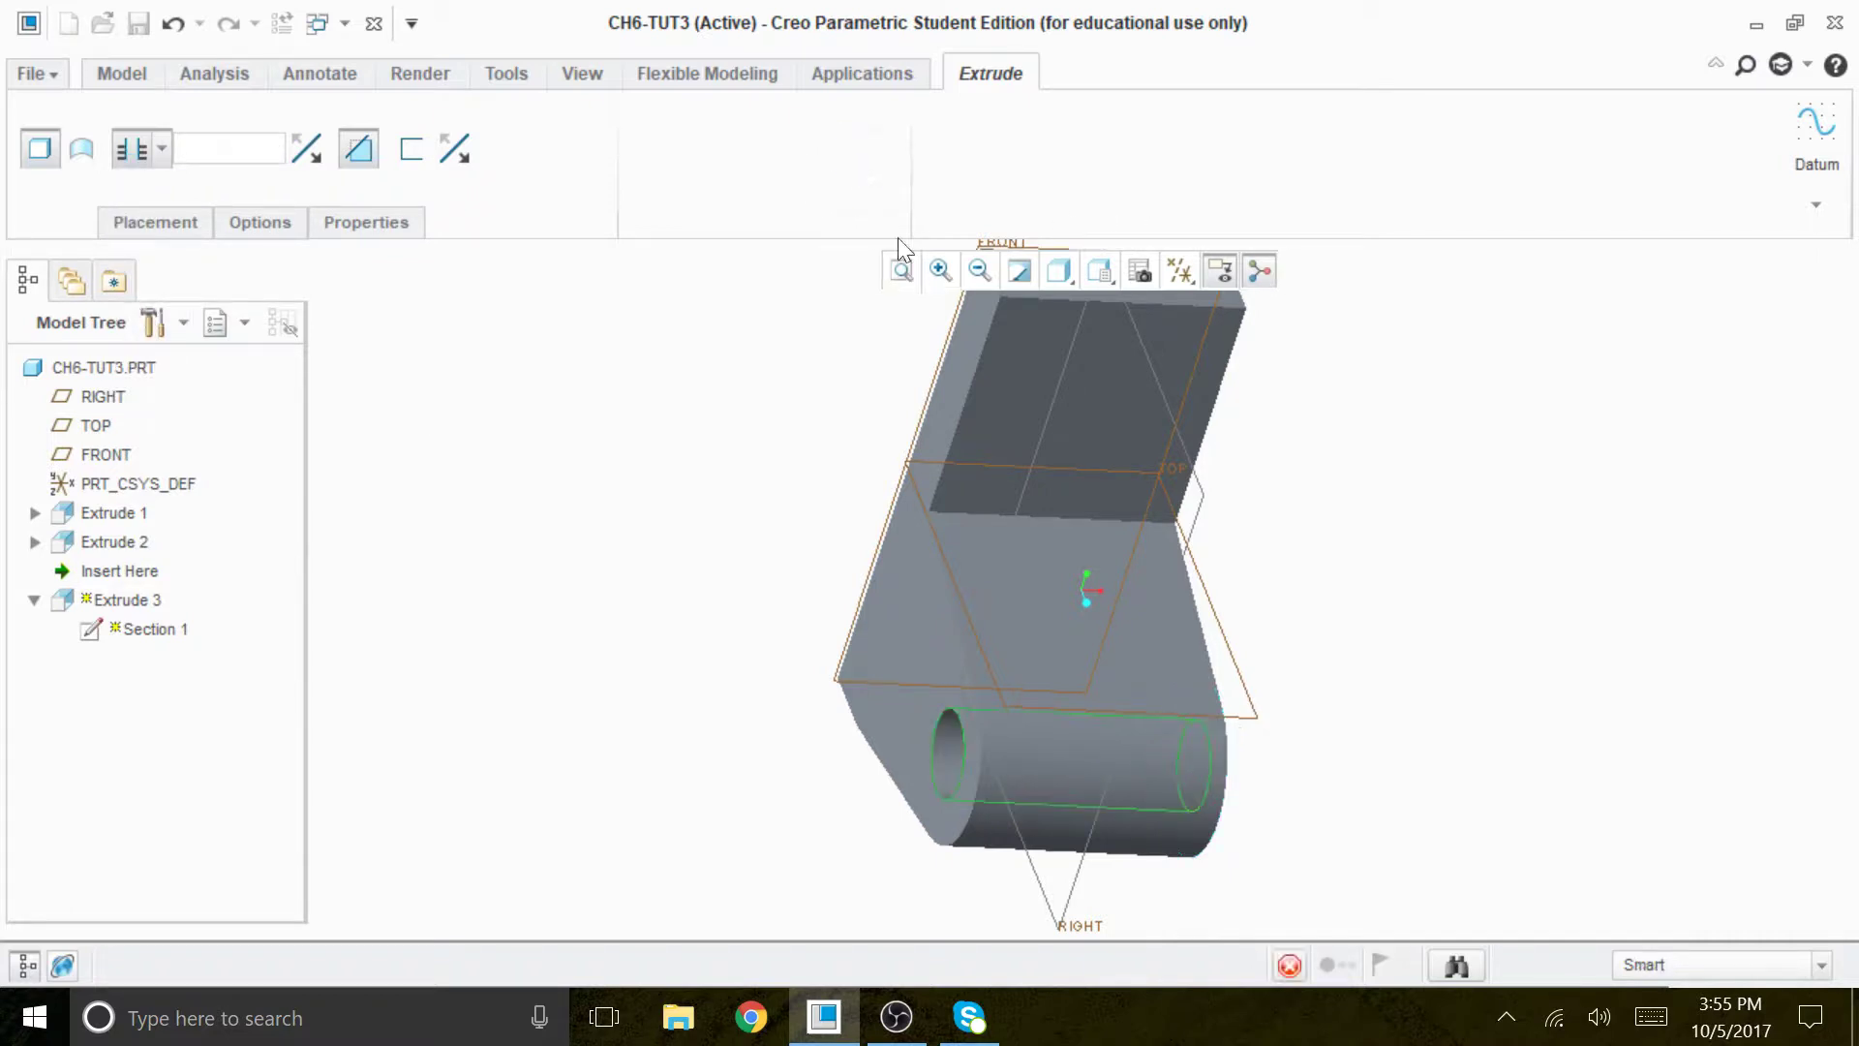
mouse_move(1470, 780)
middle_mouse_down()
mouse_move(1427, 727)
mouse_move(1452, 764)
middle_mouse_up()
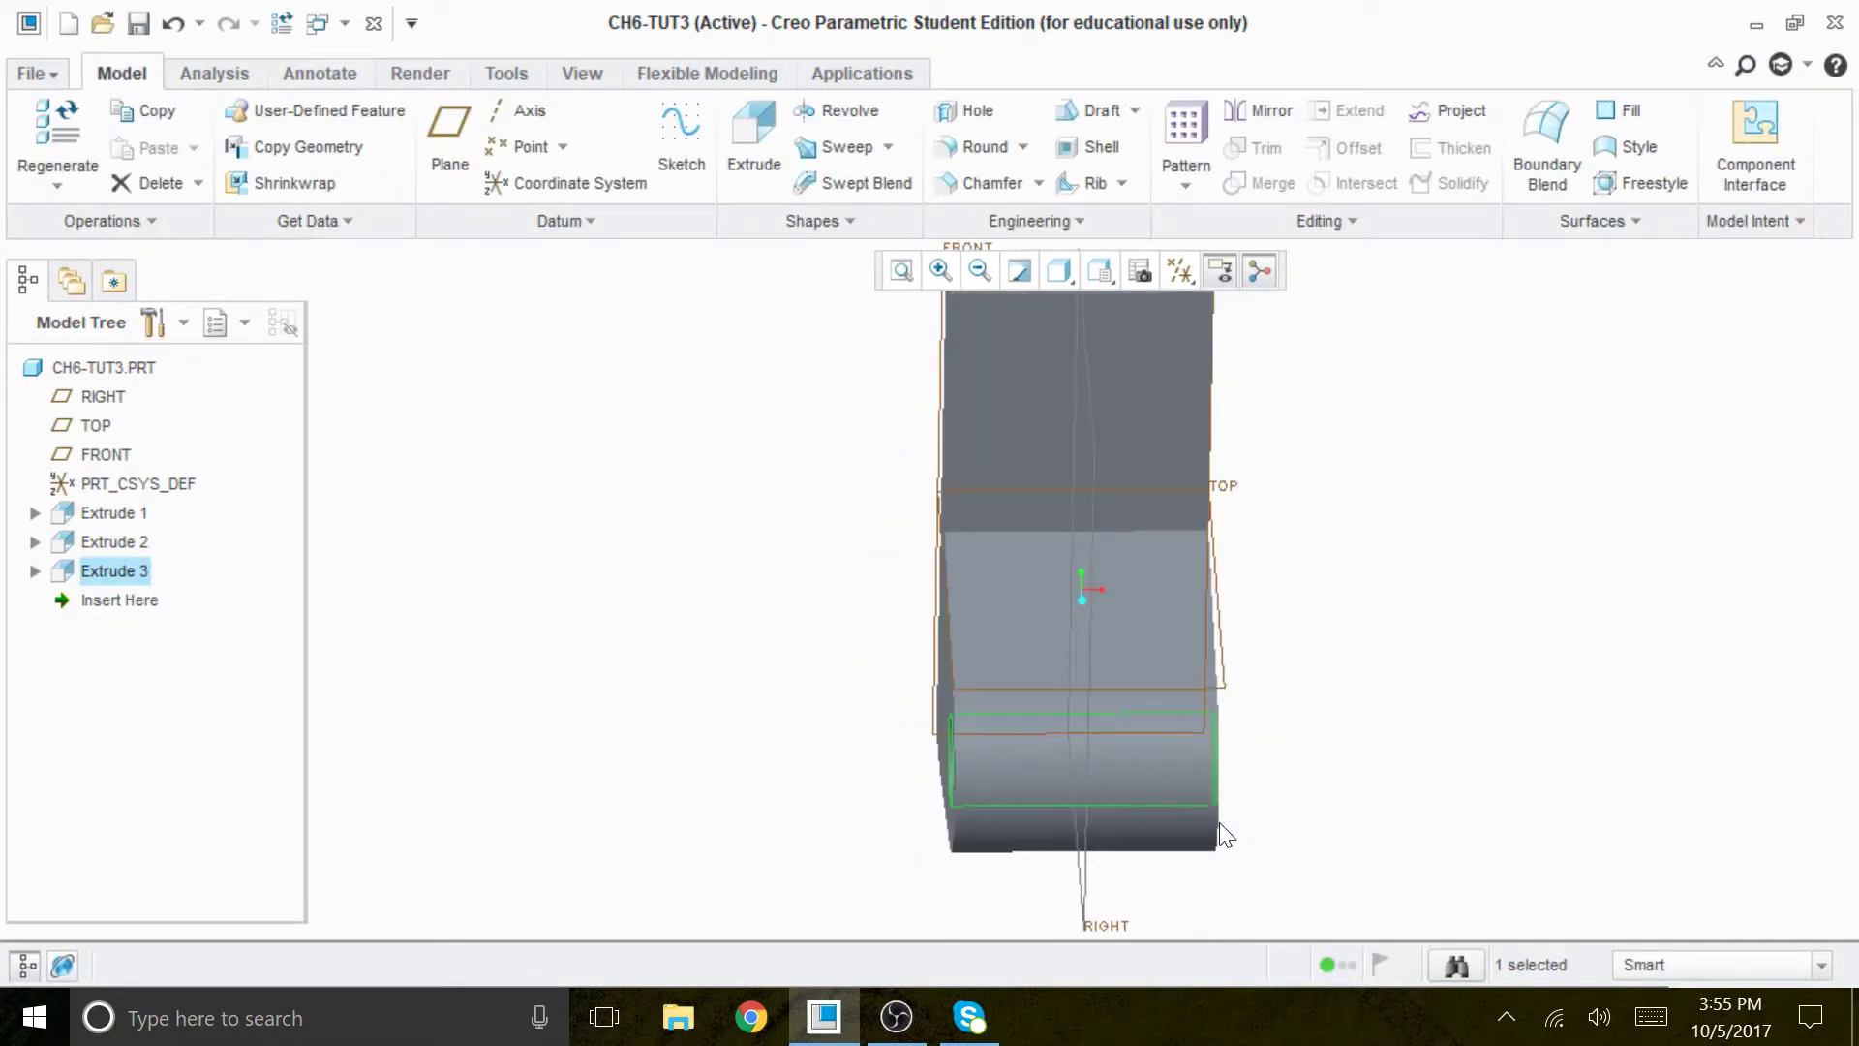
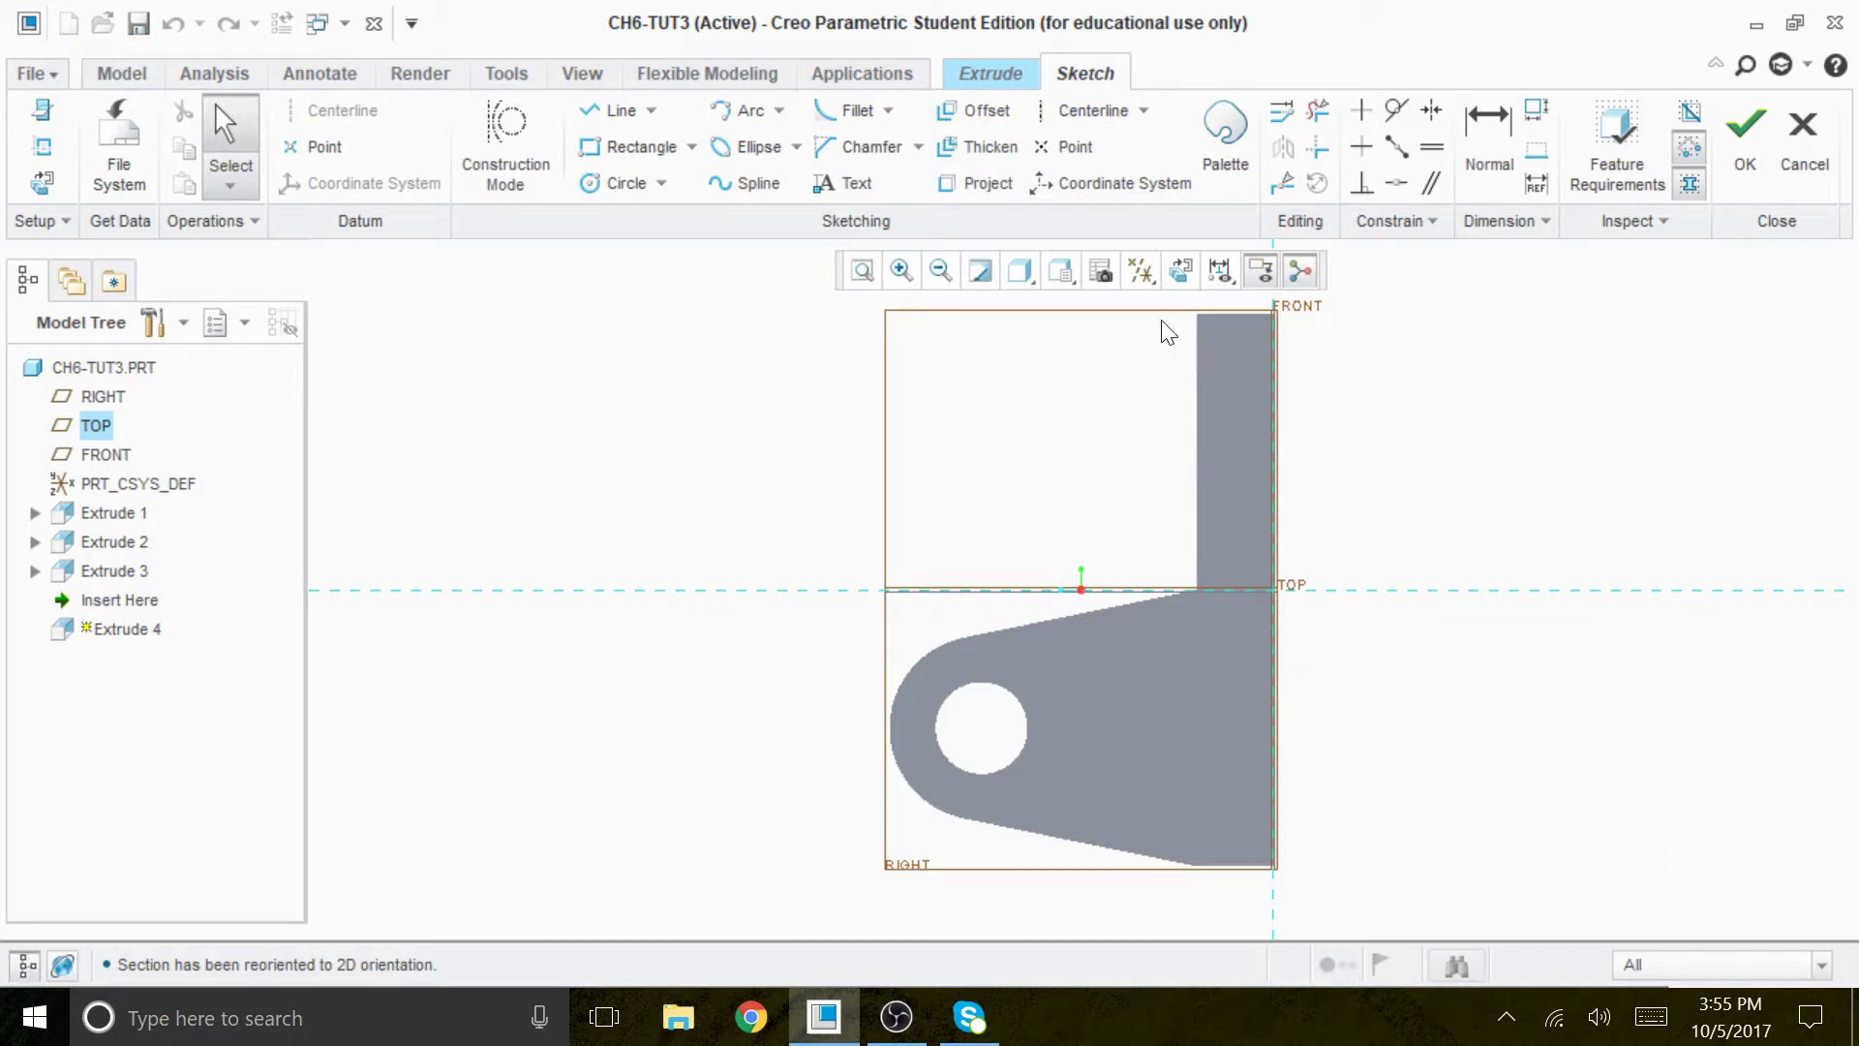
Turn off all datum display filters and set the display style to No Hidden.
left_click(1145, 280)
left_click(1123, 307)
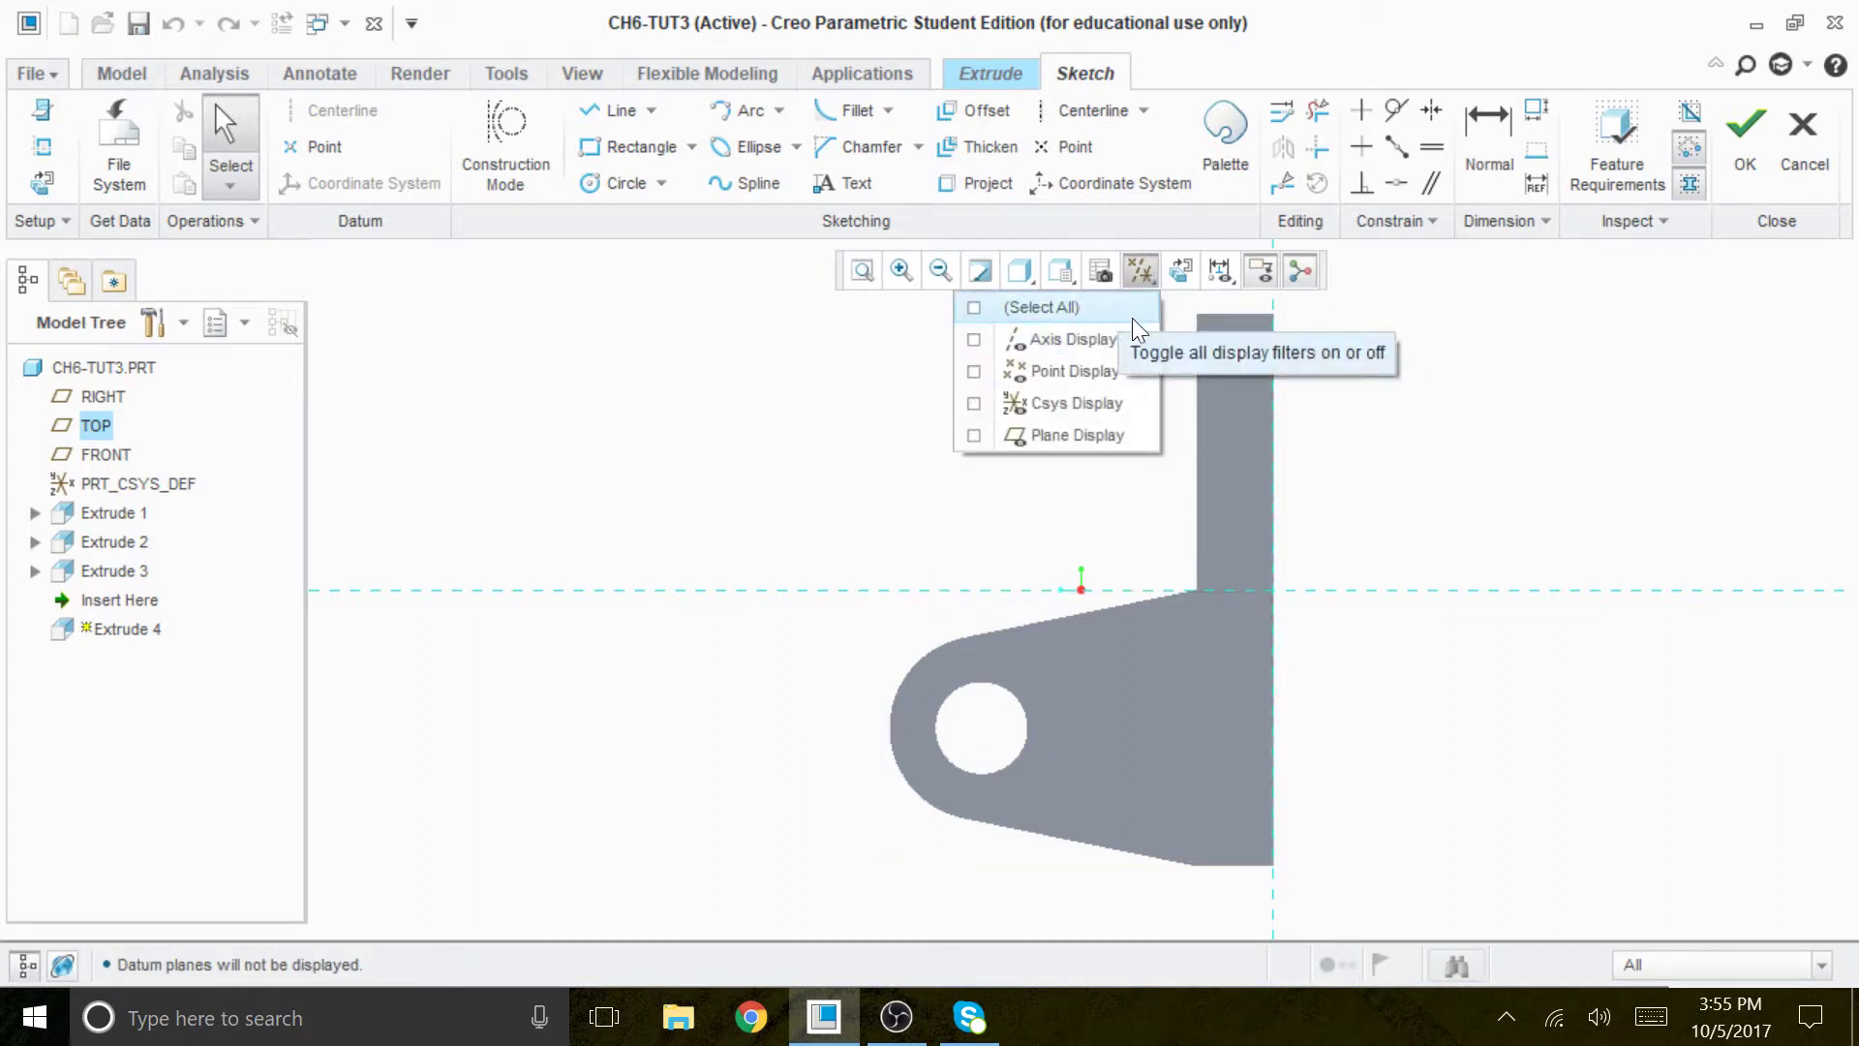
left_click(1019, 271)
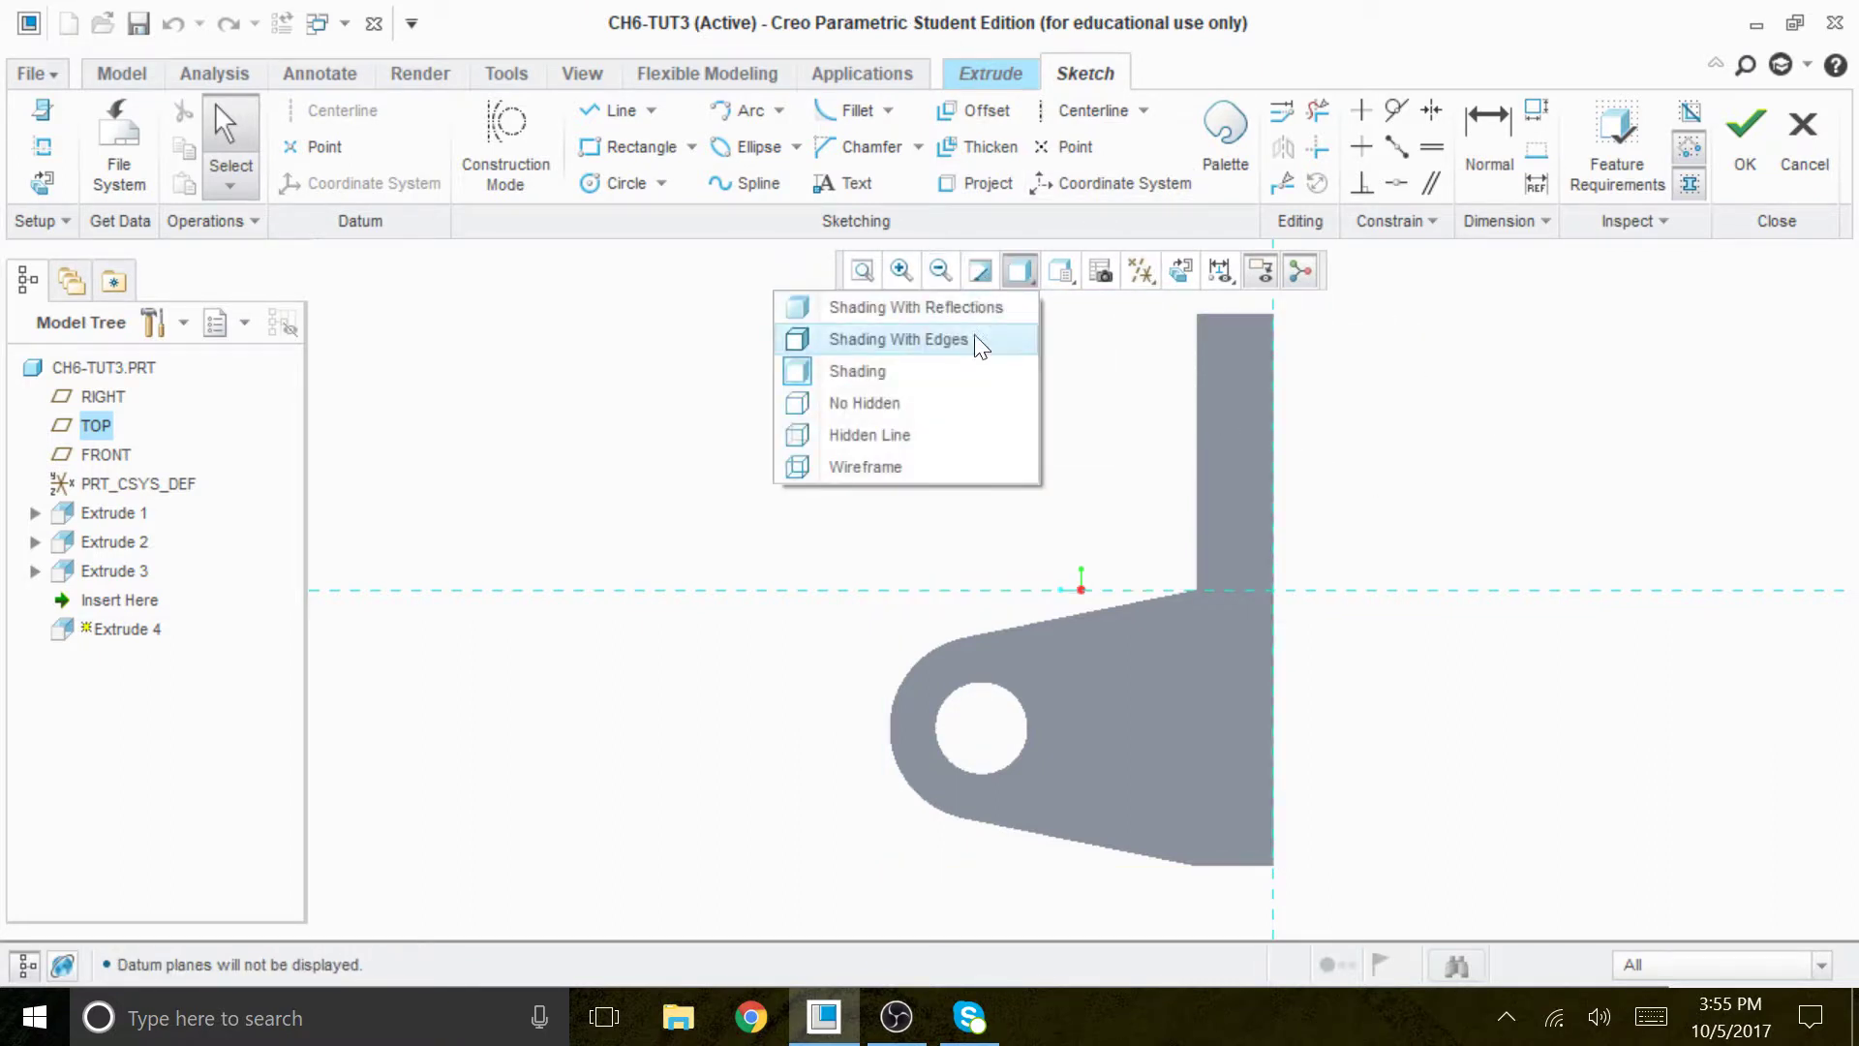
left_click(885, 403)
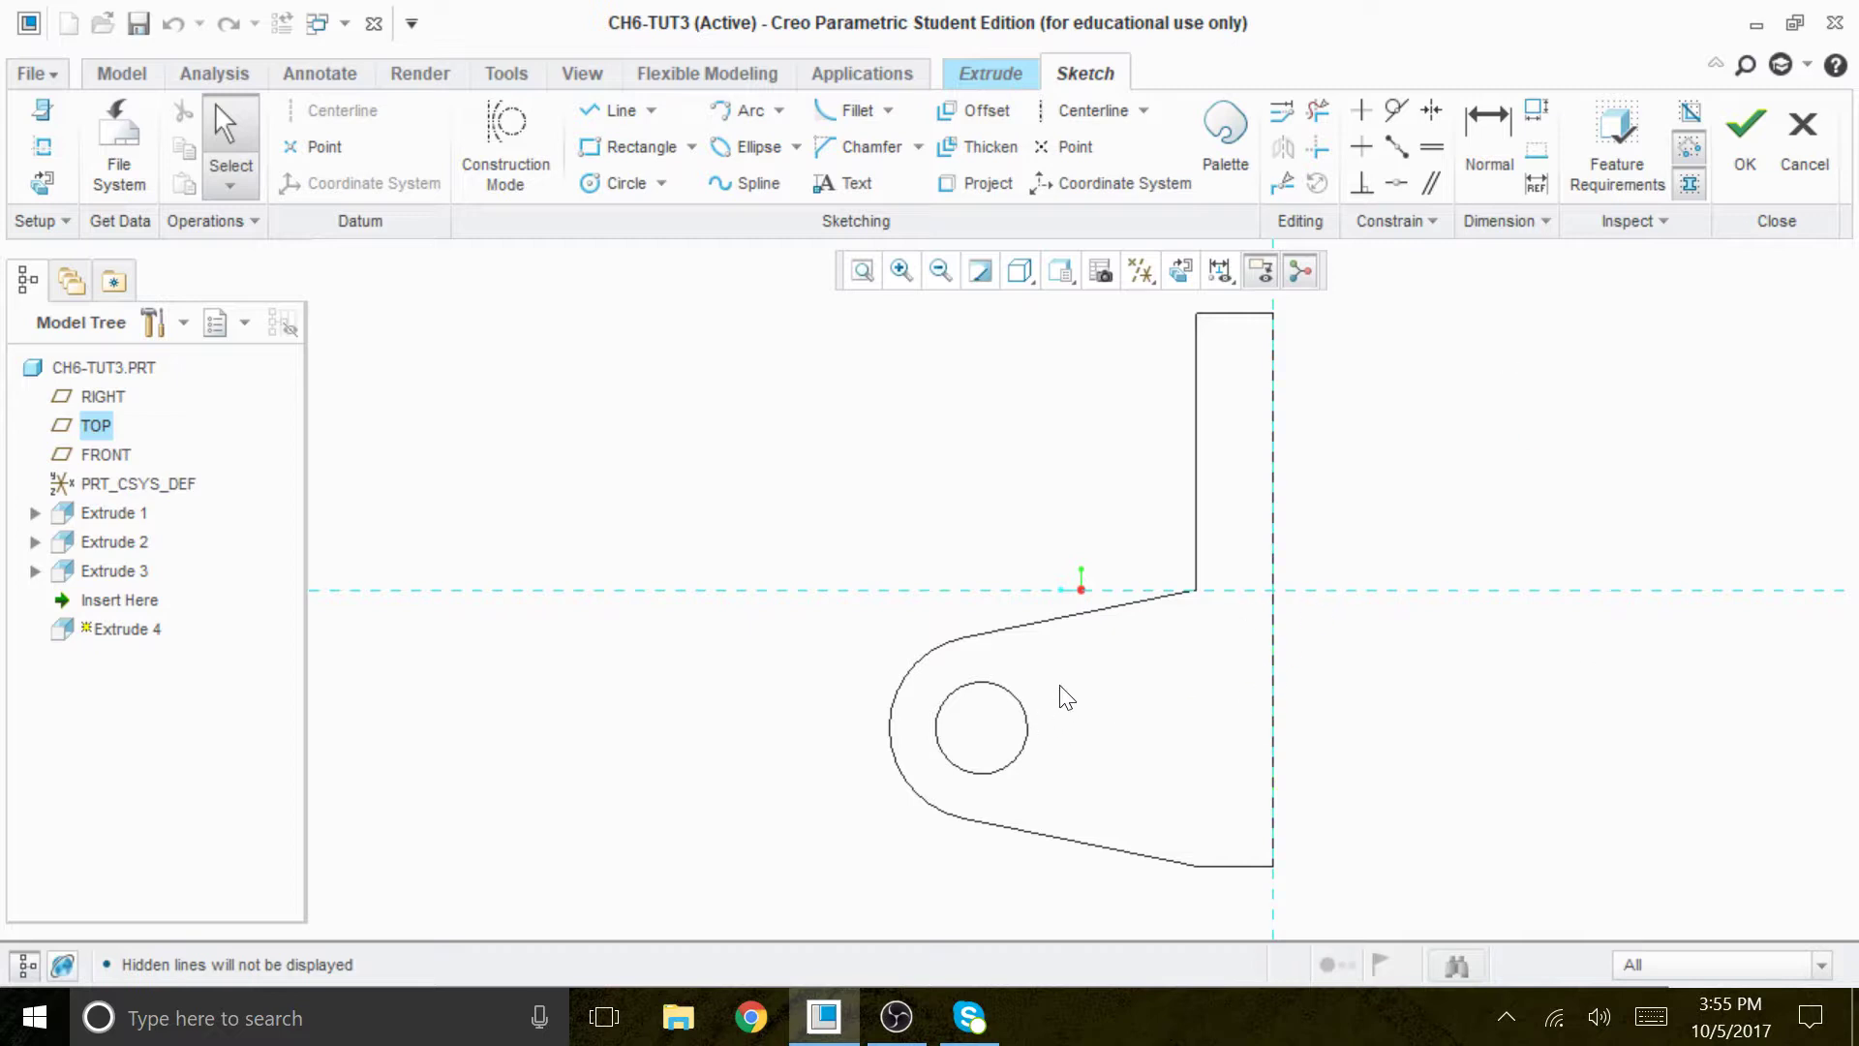
Add the 30 diameter hole's surface as a sketch reference and solve the references.
right_click(1544, 403)
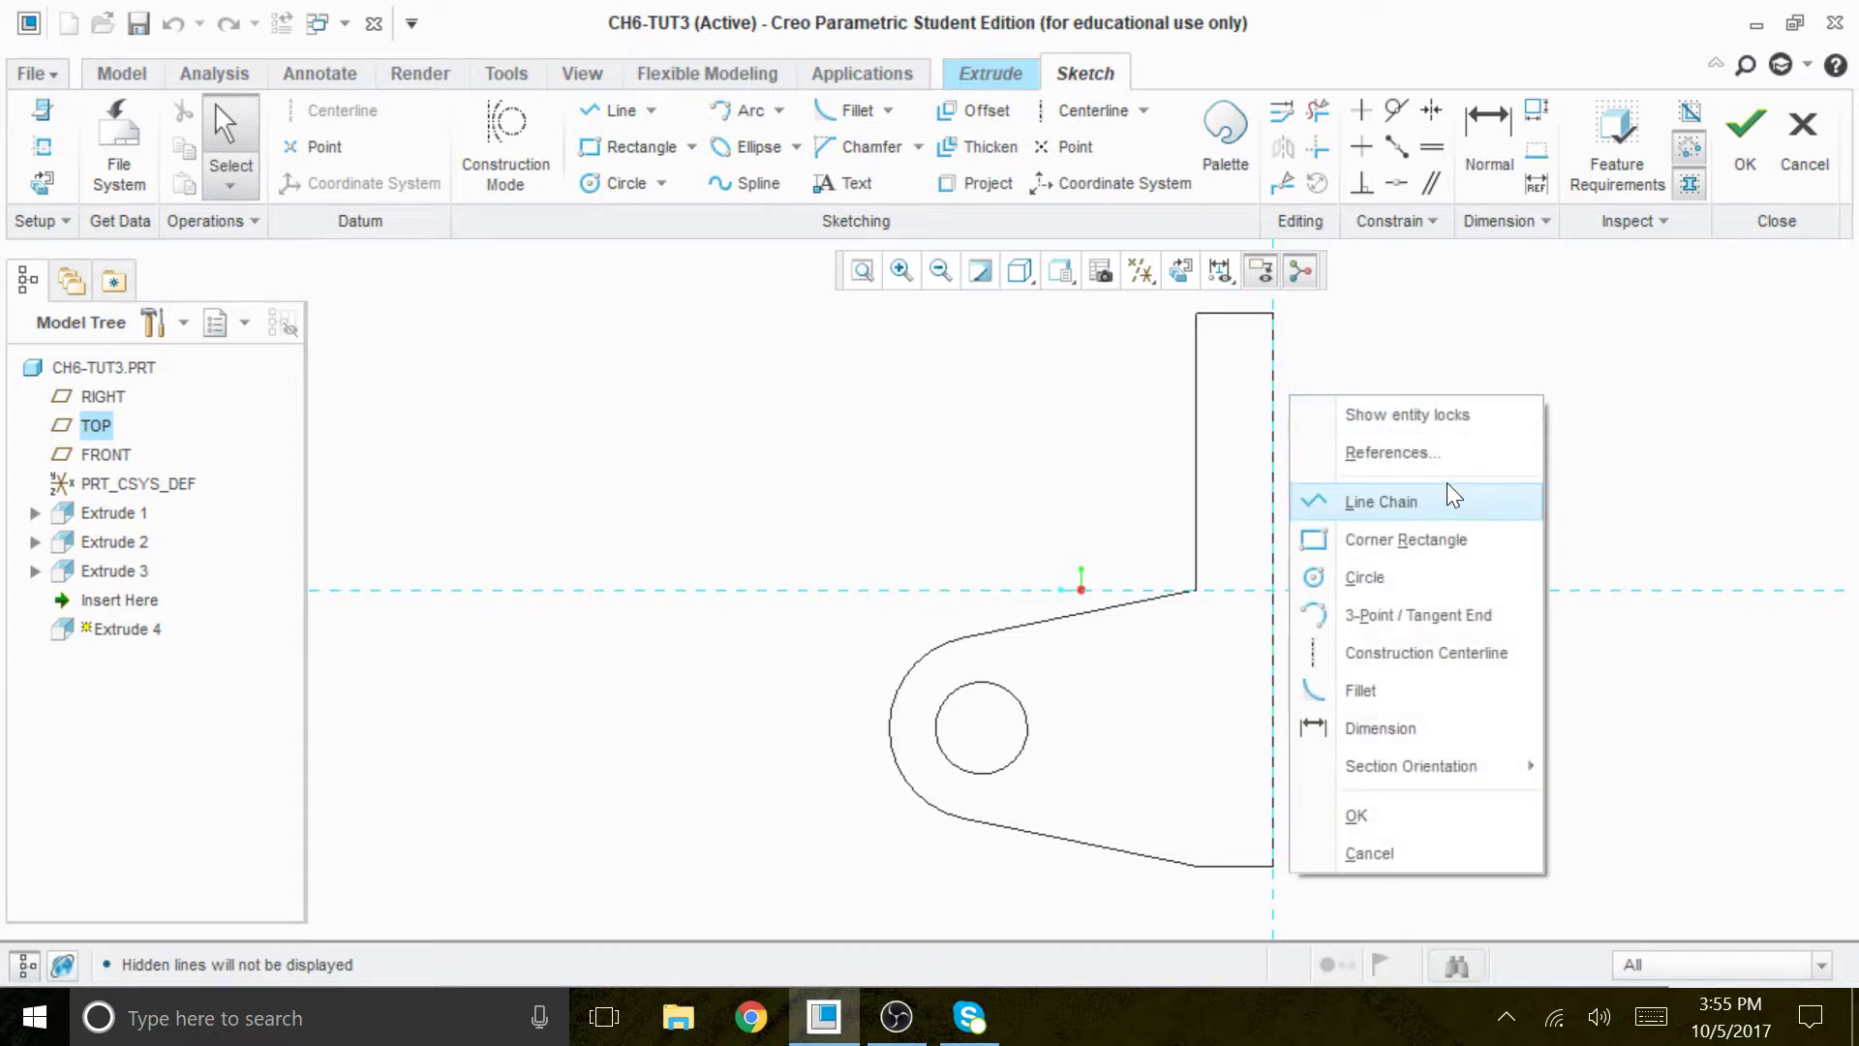
left_click(1435, 455)
left_click(935, 738)
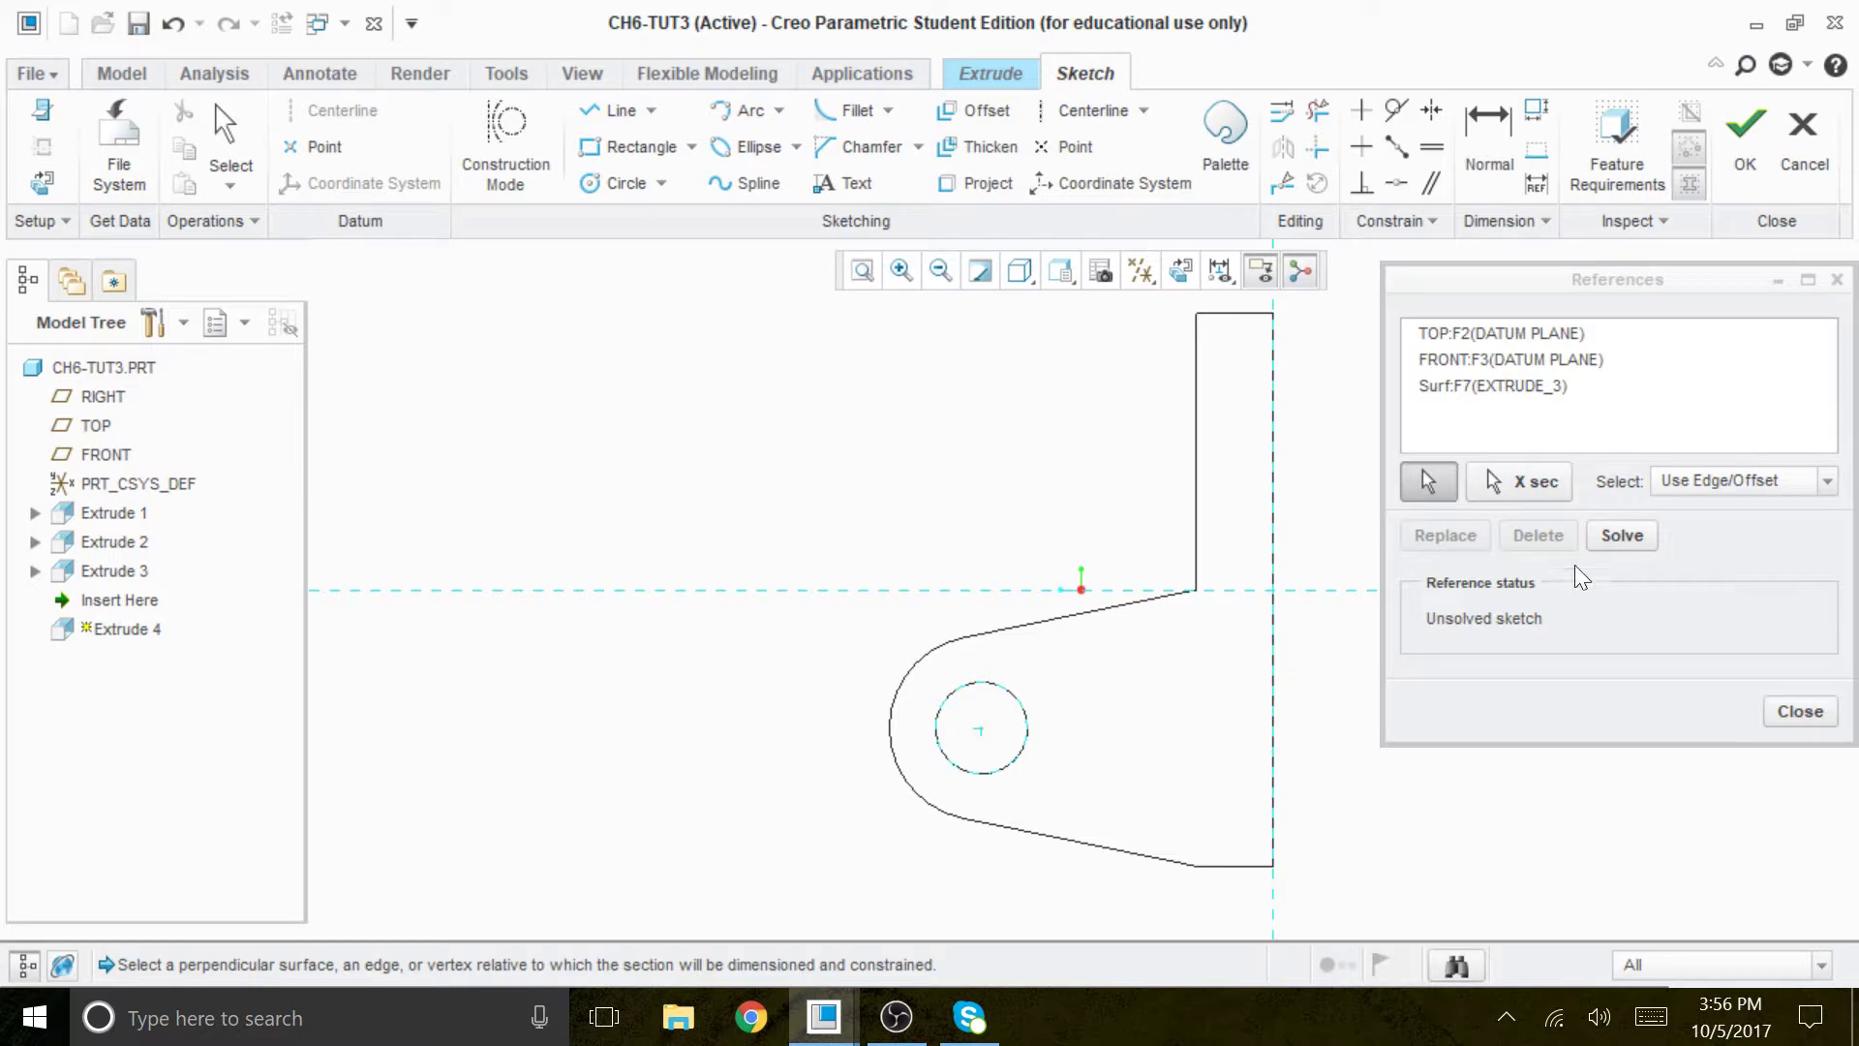
left_click(1622, 535)
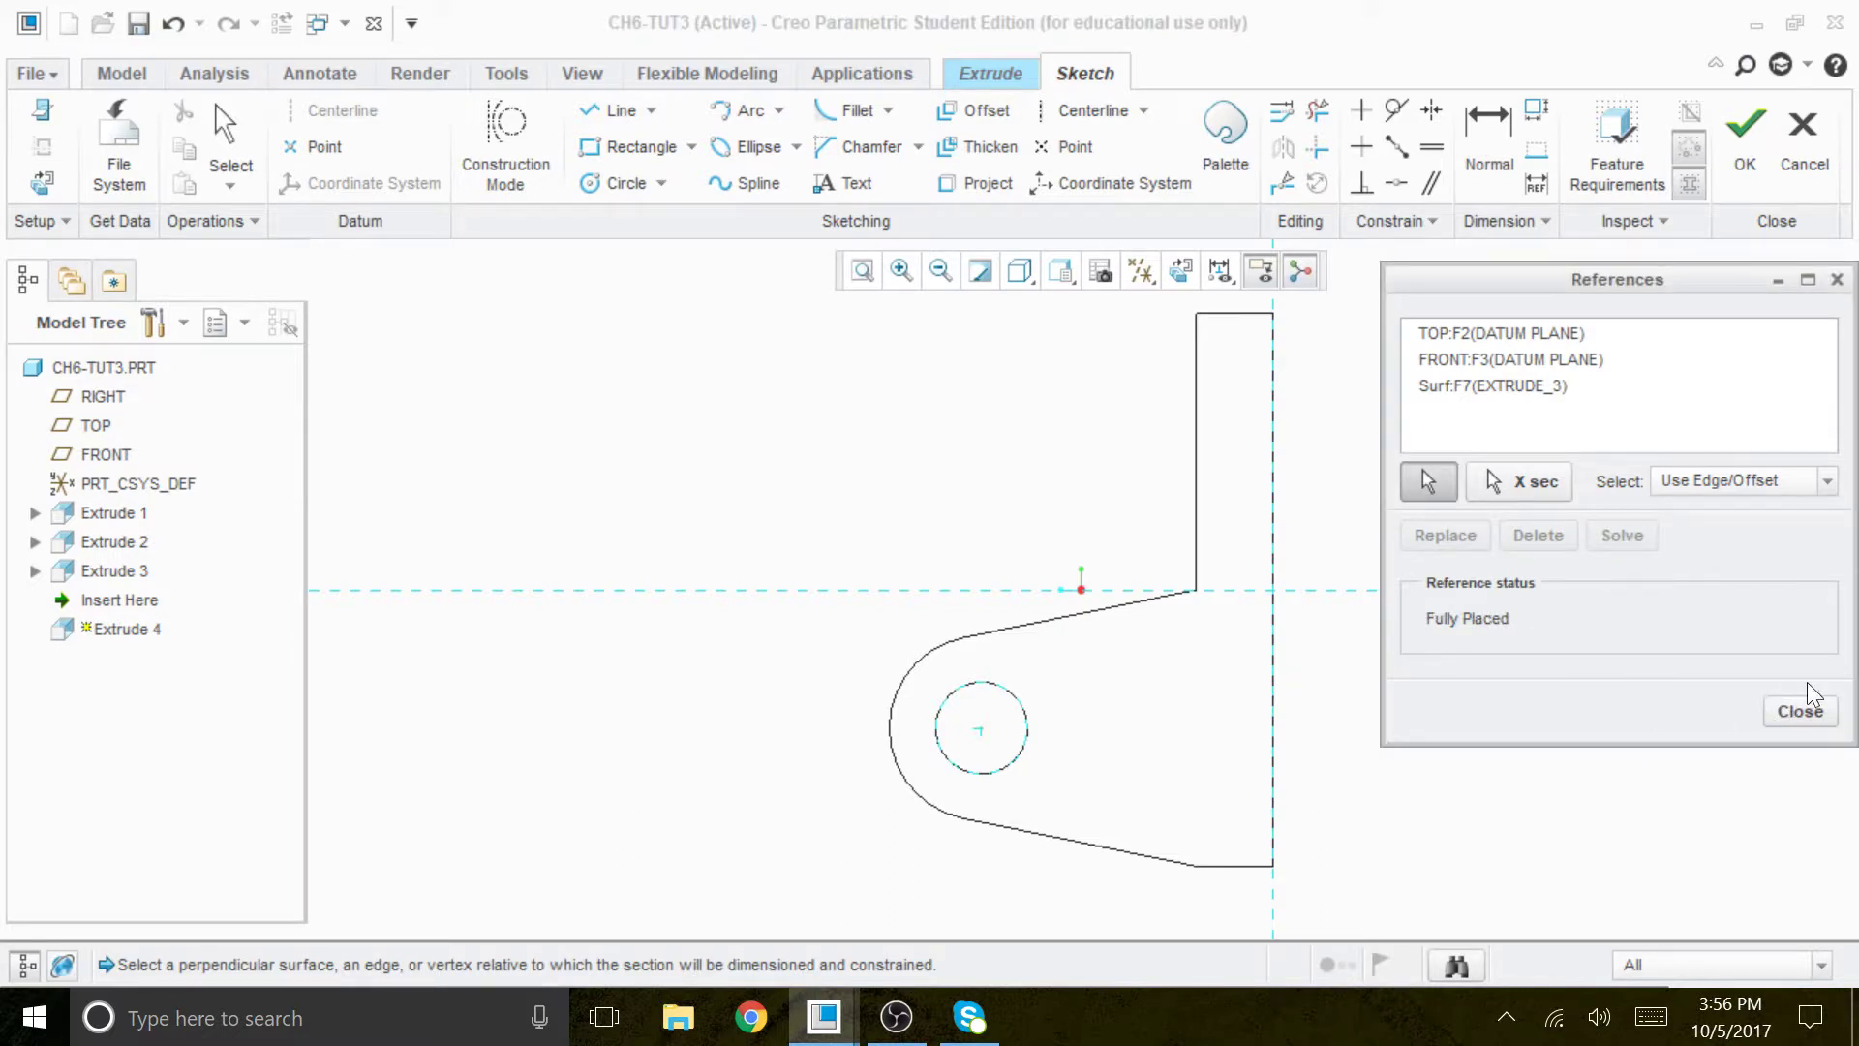
left_click(1794, 709)
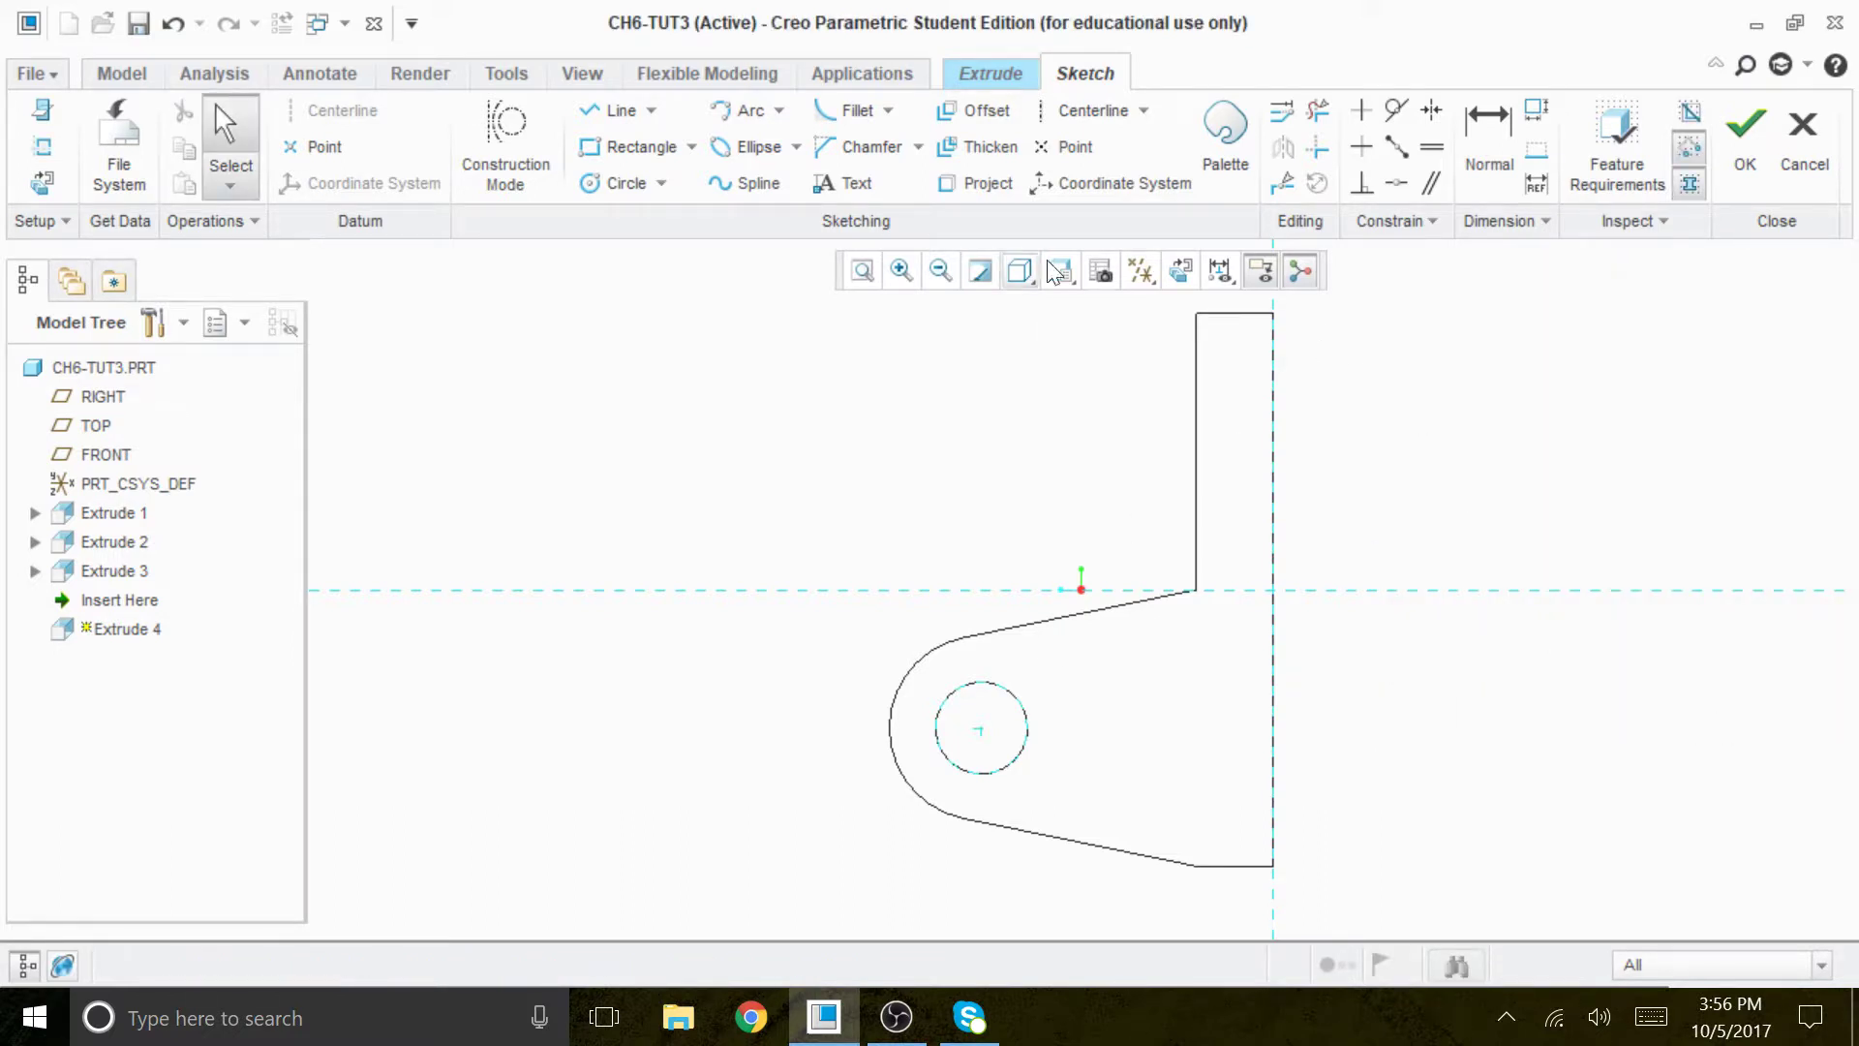
Draw a vertical centerline through the centre of the lug's hole.
left_click(1094, 109)
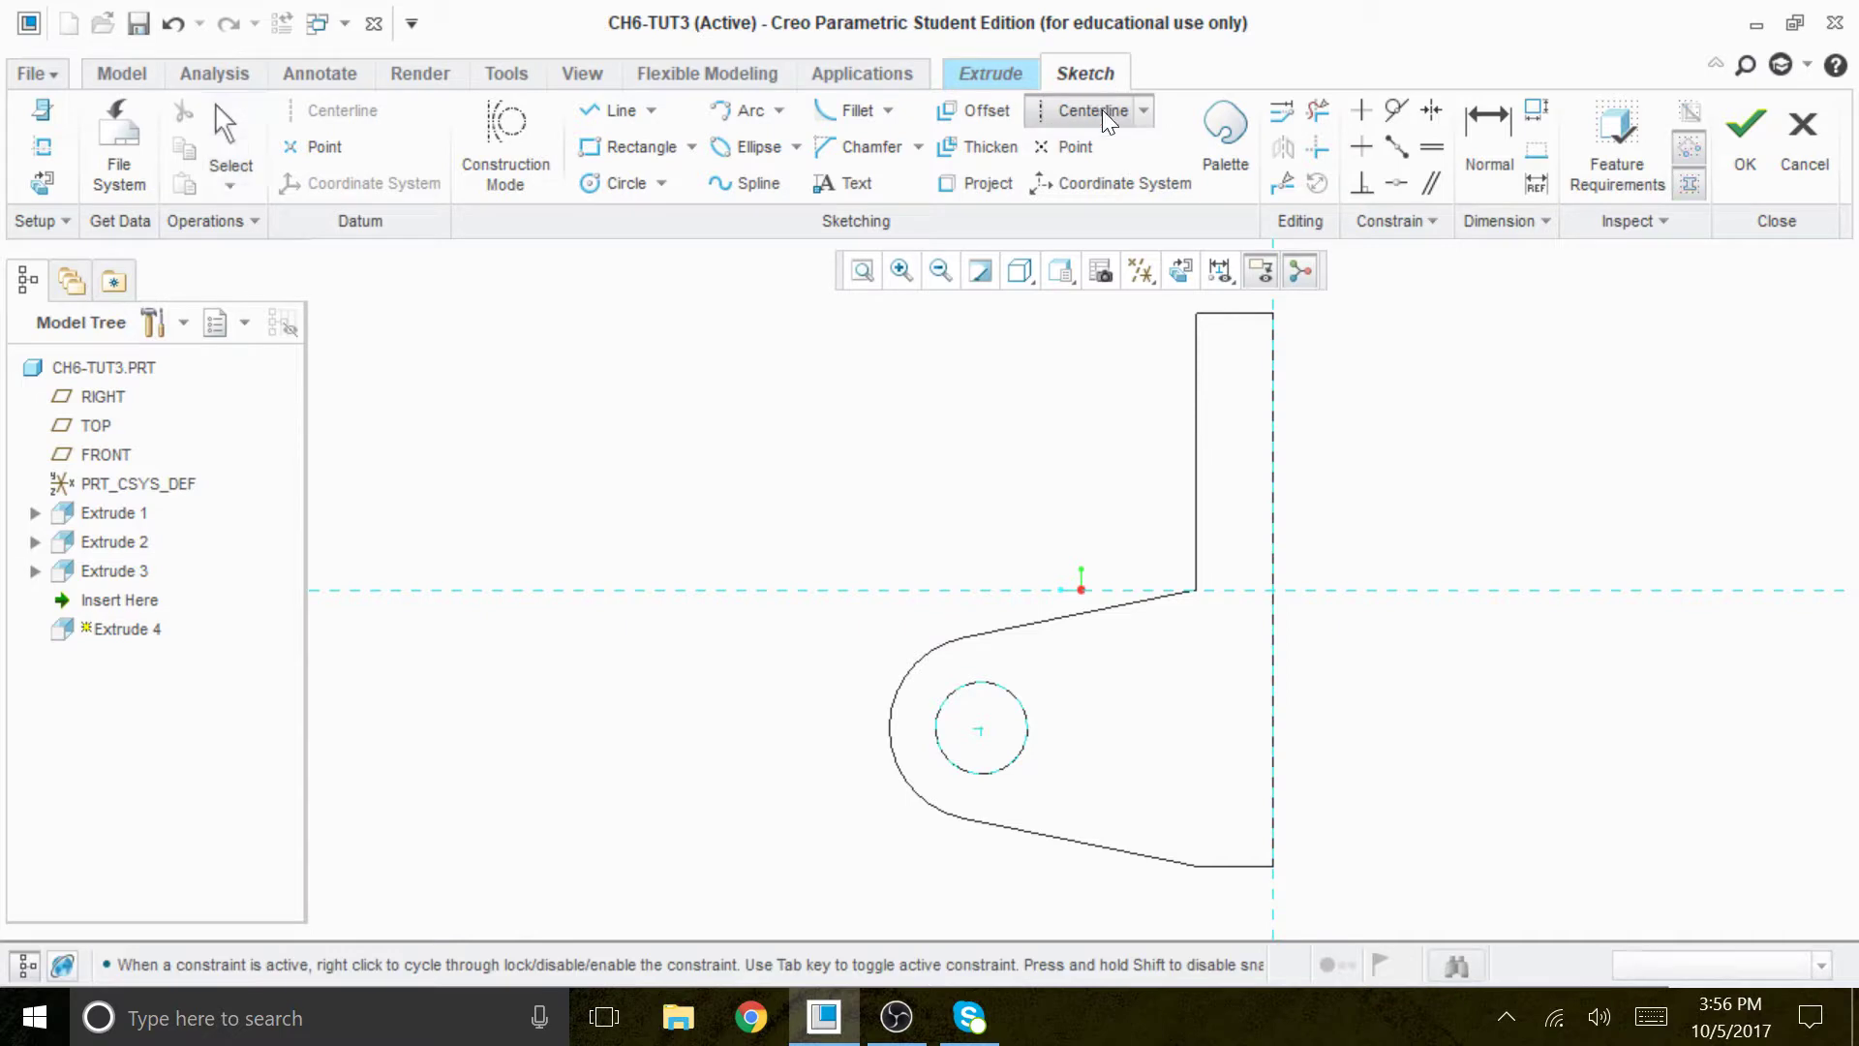
left_click(981, 728)
left_click(990, 801)
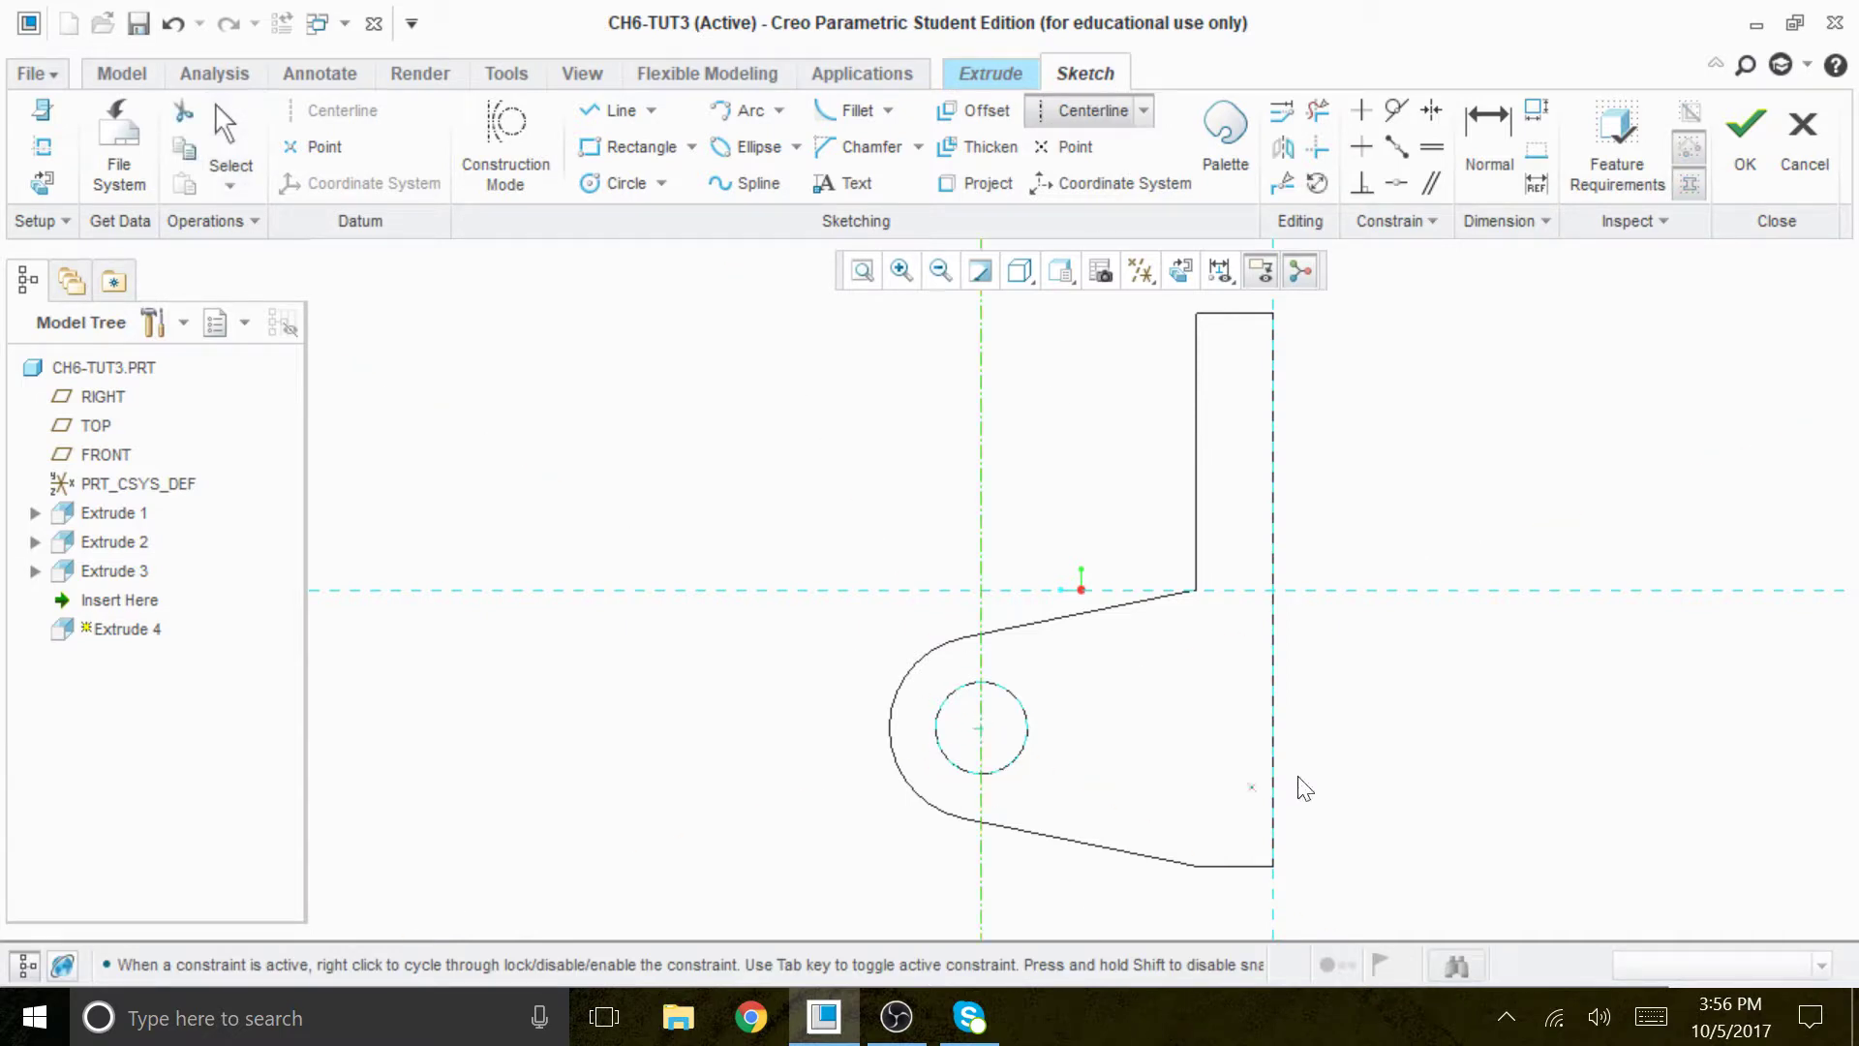
middle_click(1547, 668)
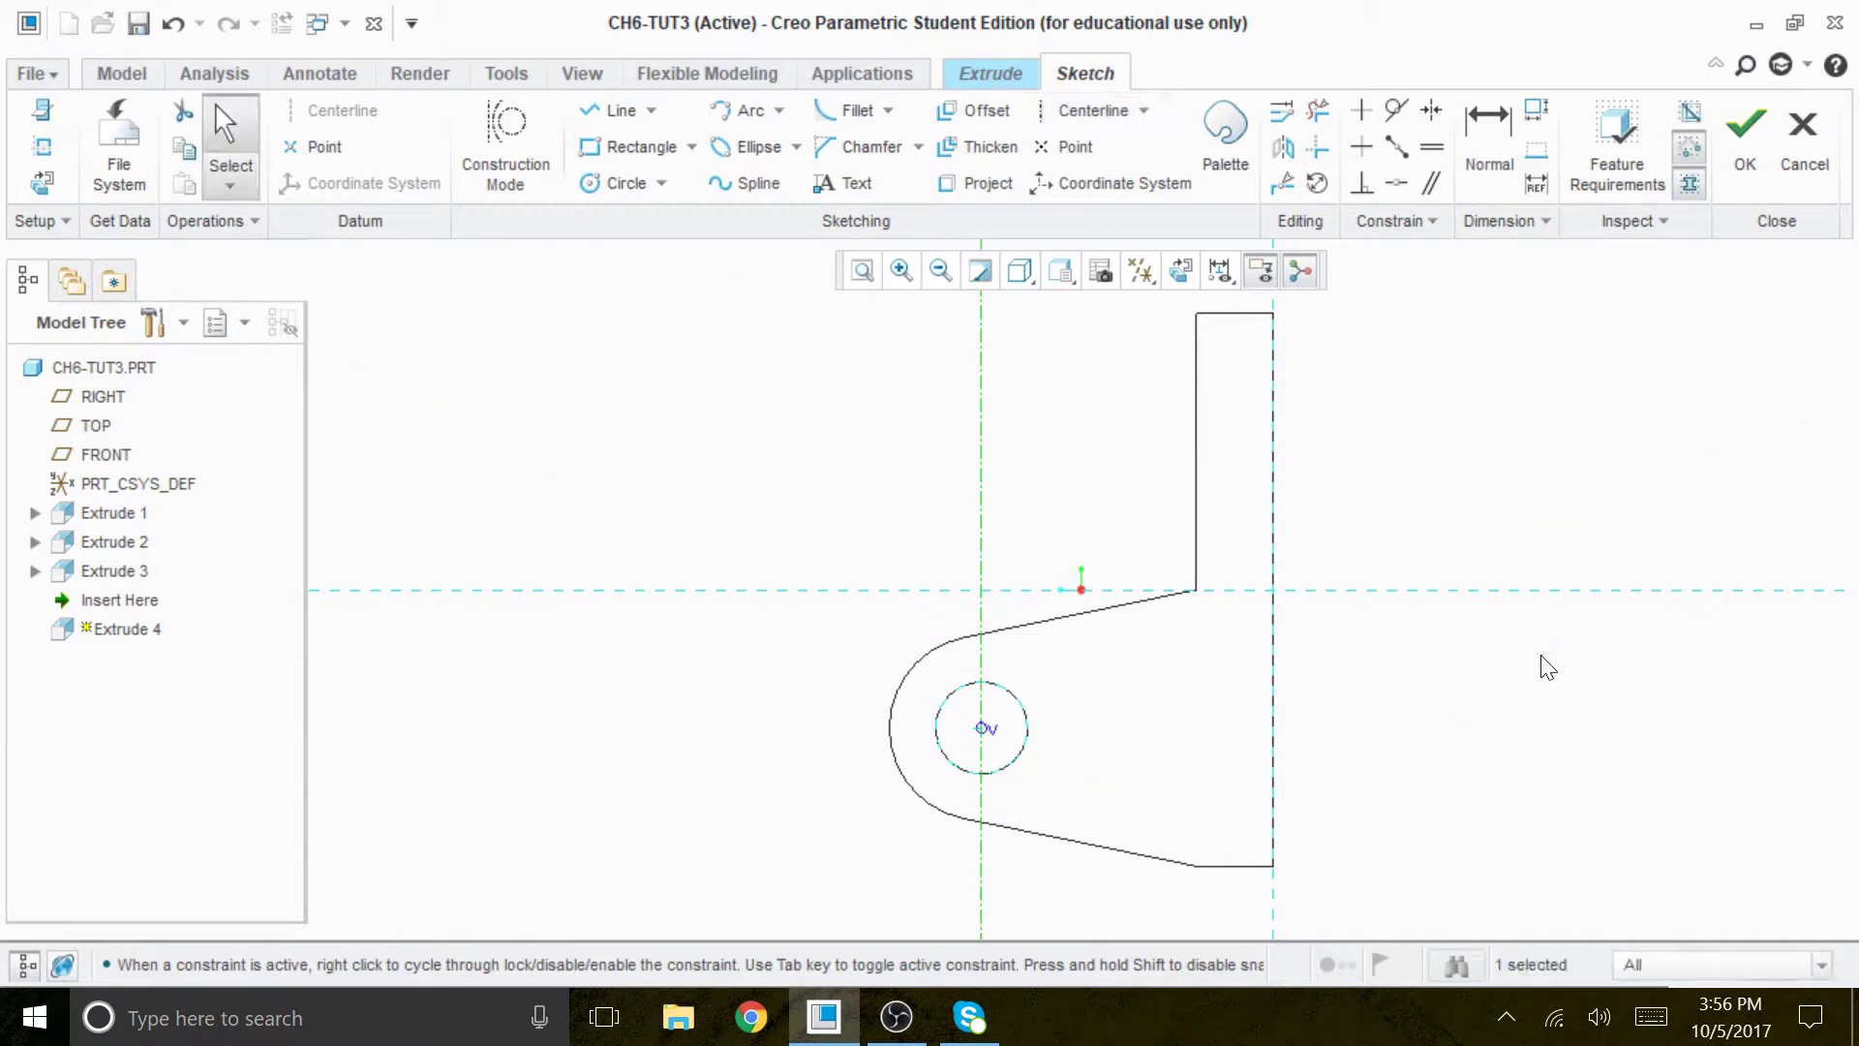
Sketch a corner rectangle about 108 wide by 189 high enclosing the lug's rounded end and crossing its tapered part.
left_click(631, 146)
scroll(728, 374, "down", 1)
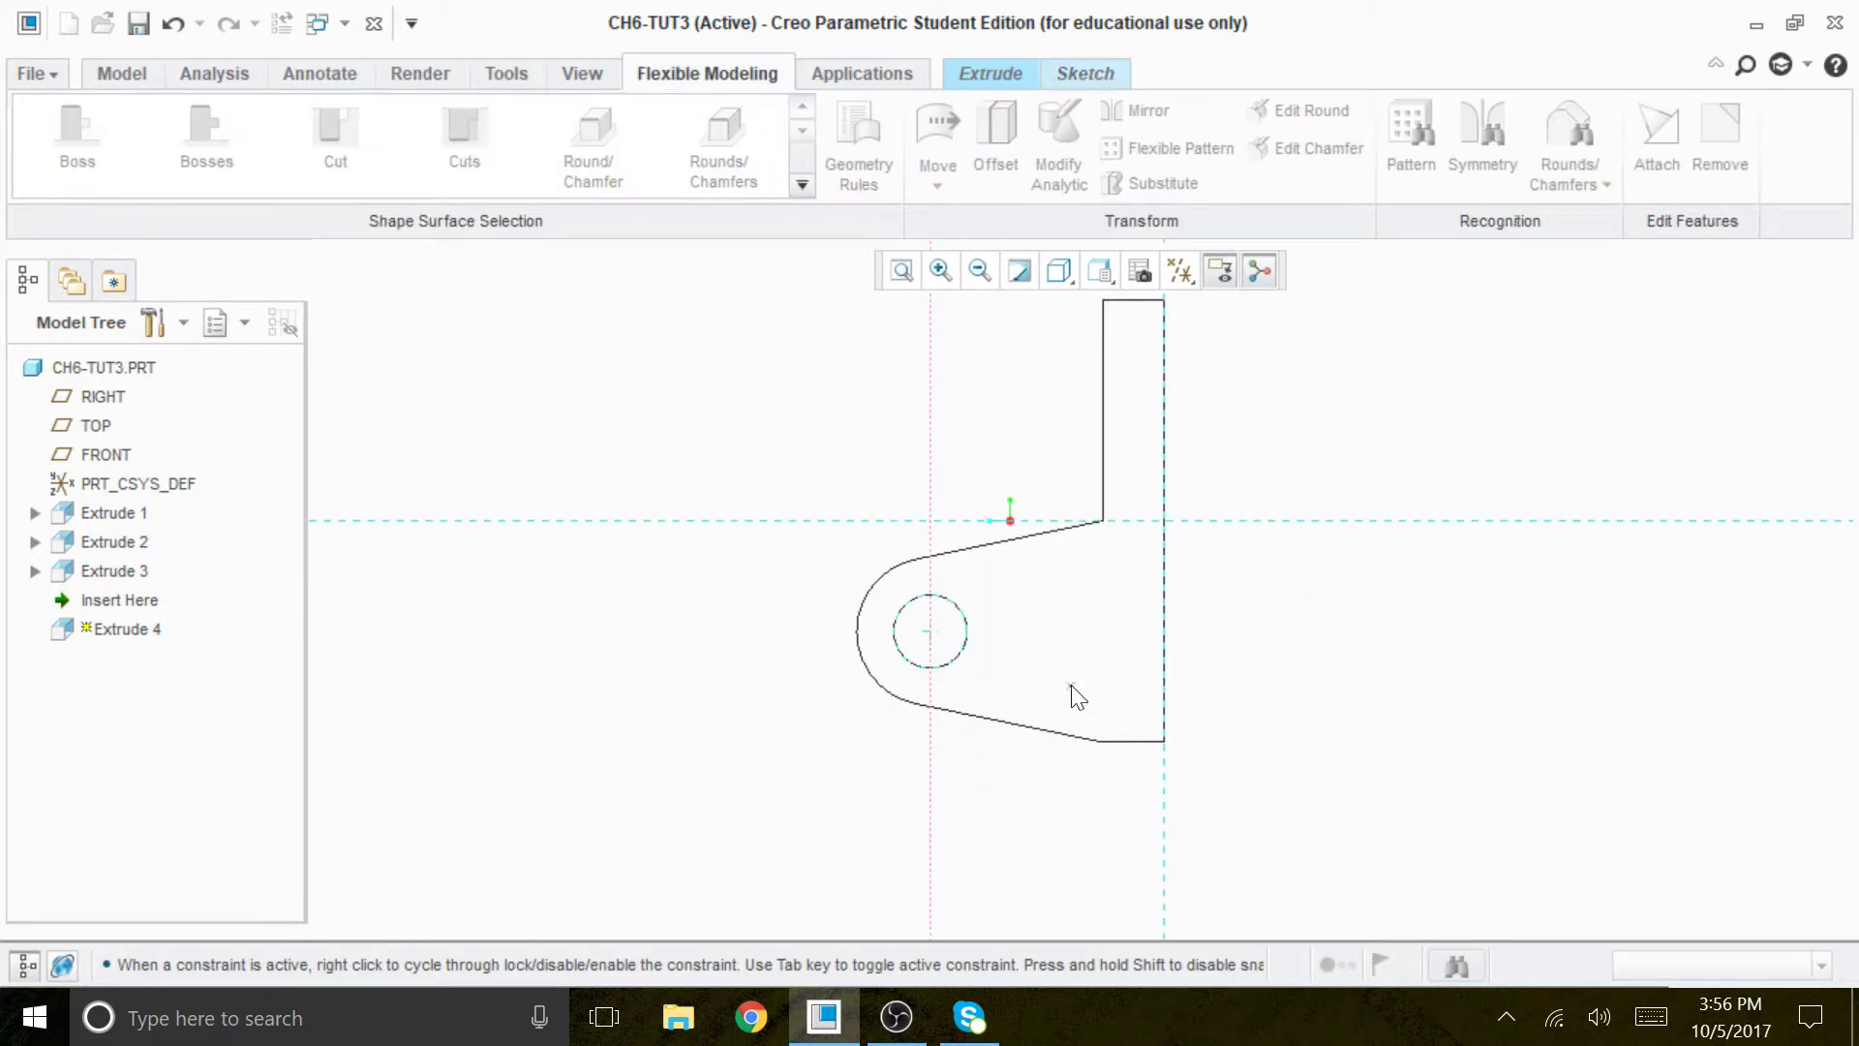
left_click(777, 404)
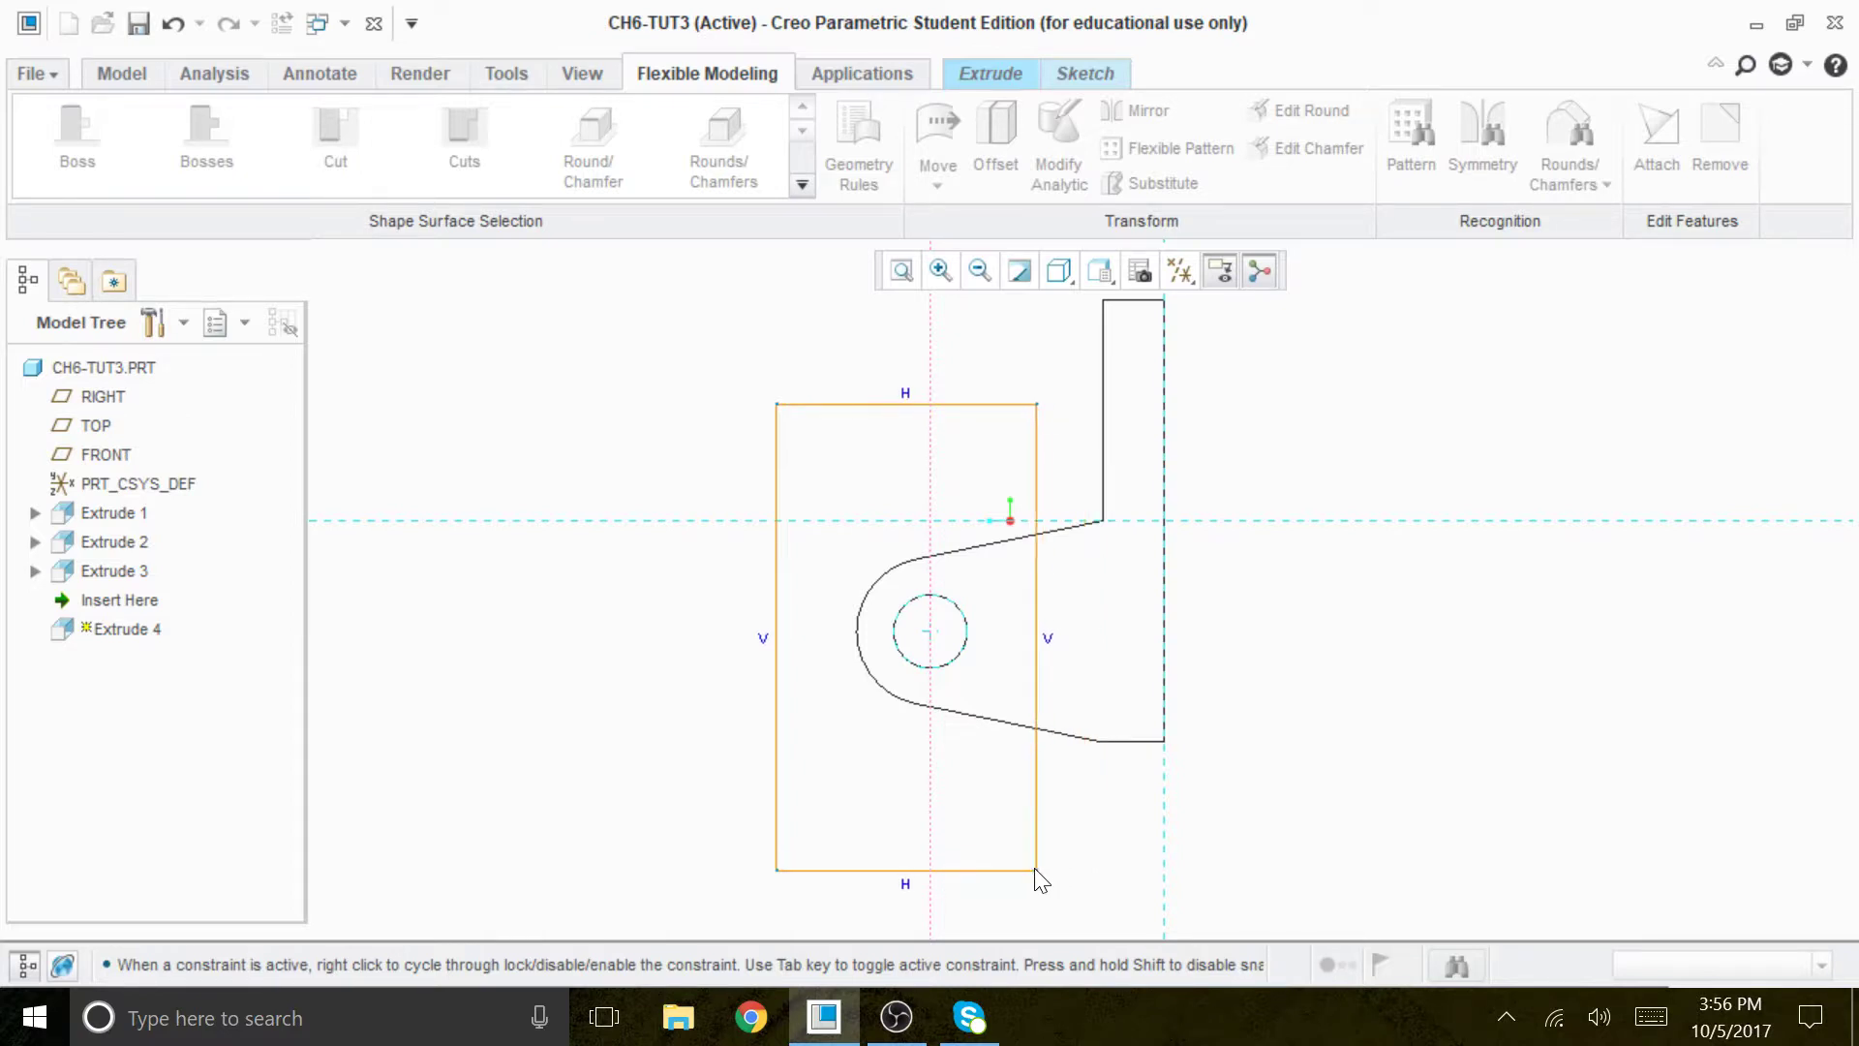
left_click(1041, 869)
middle_click_drag(1365, 872, 1363, 864)
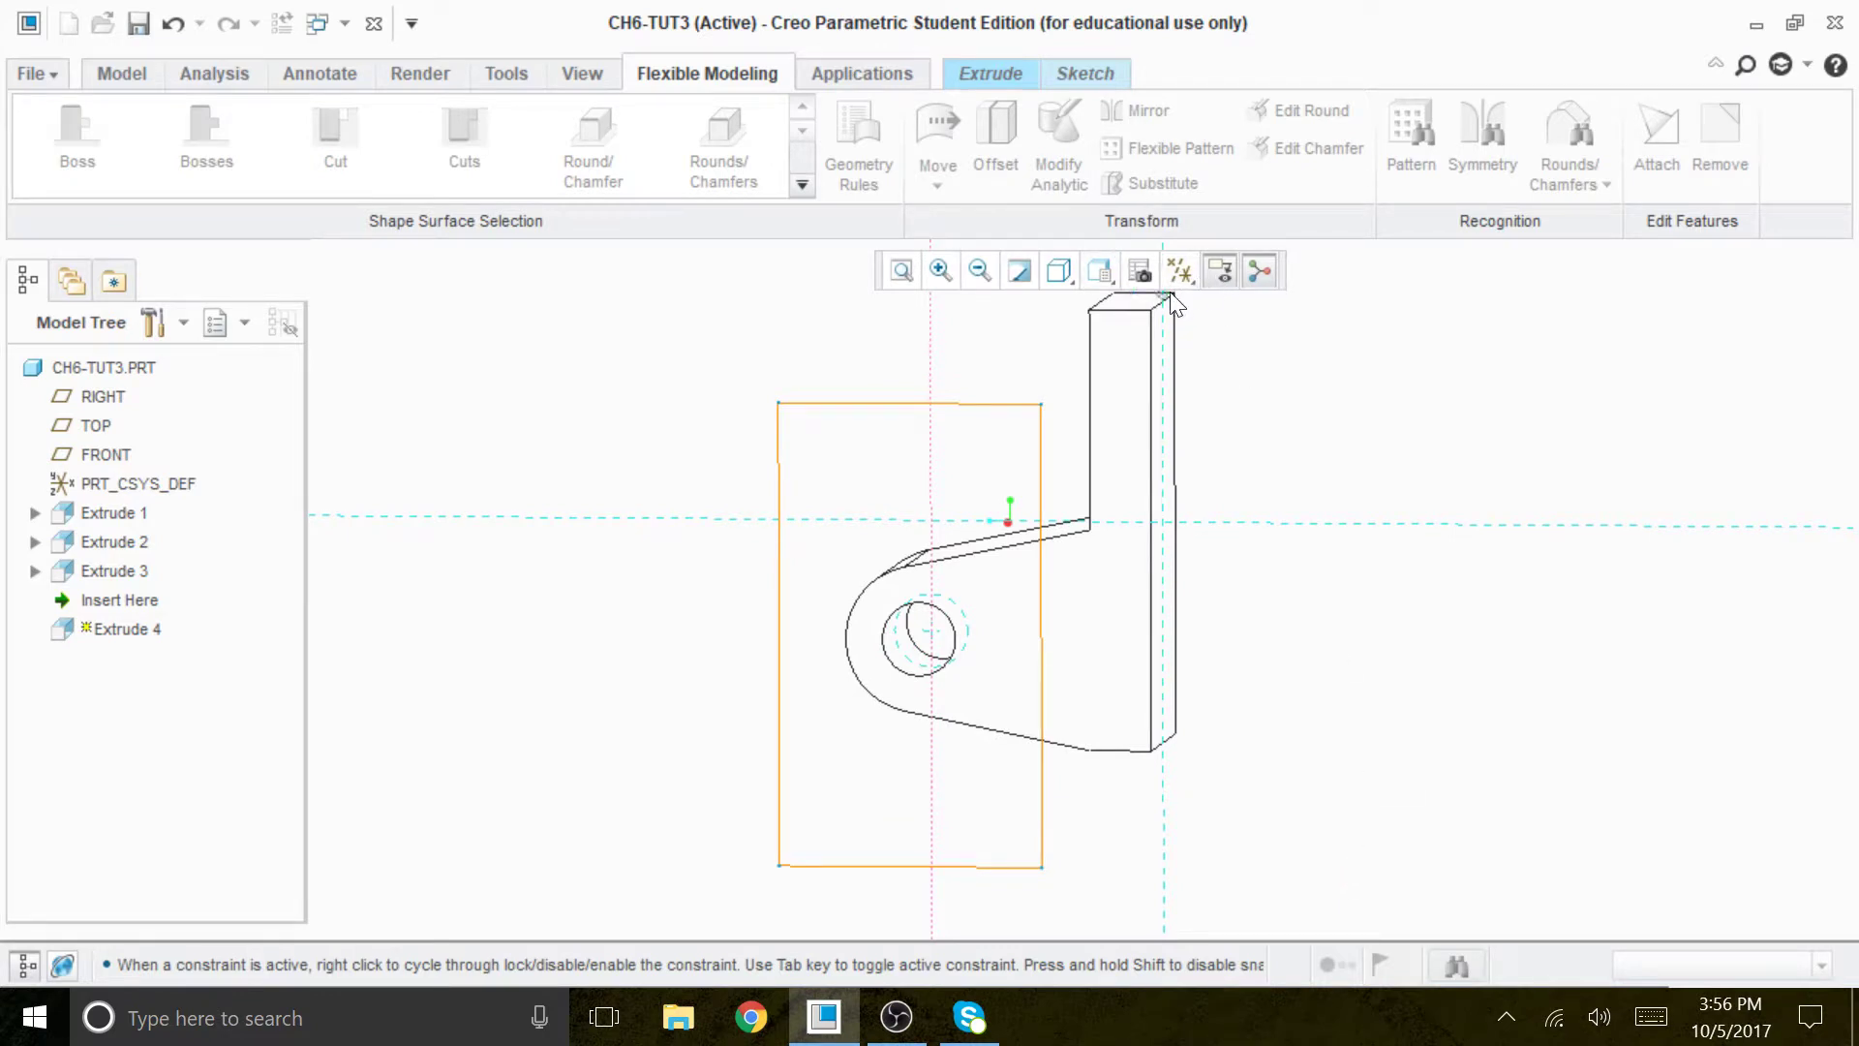
left_click(1298, 383)
scroll(1298, 500, "down", 3)
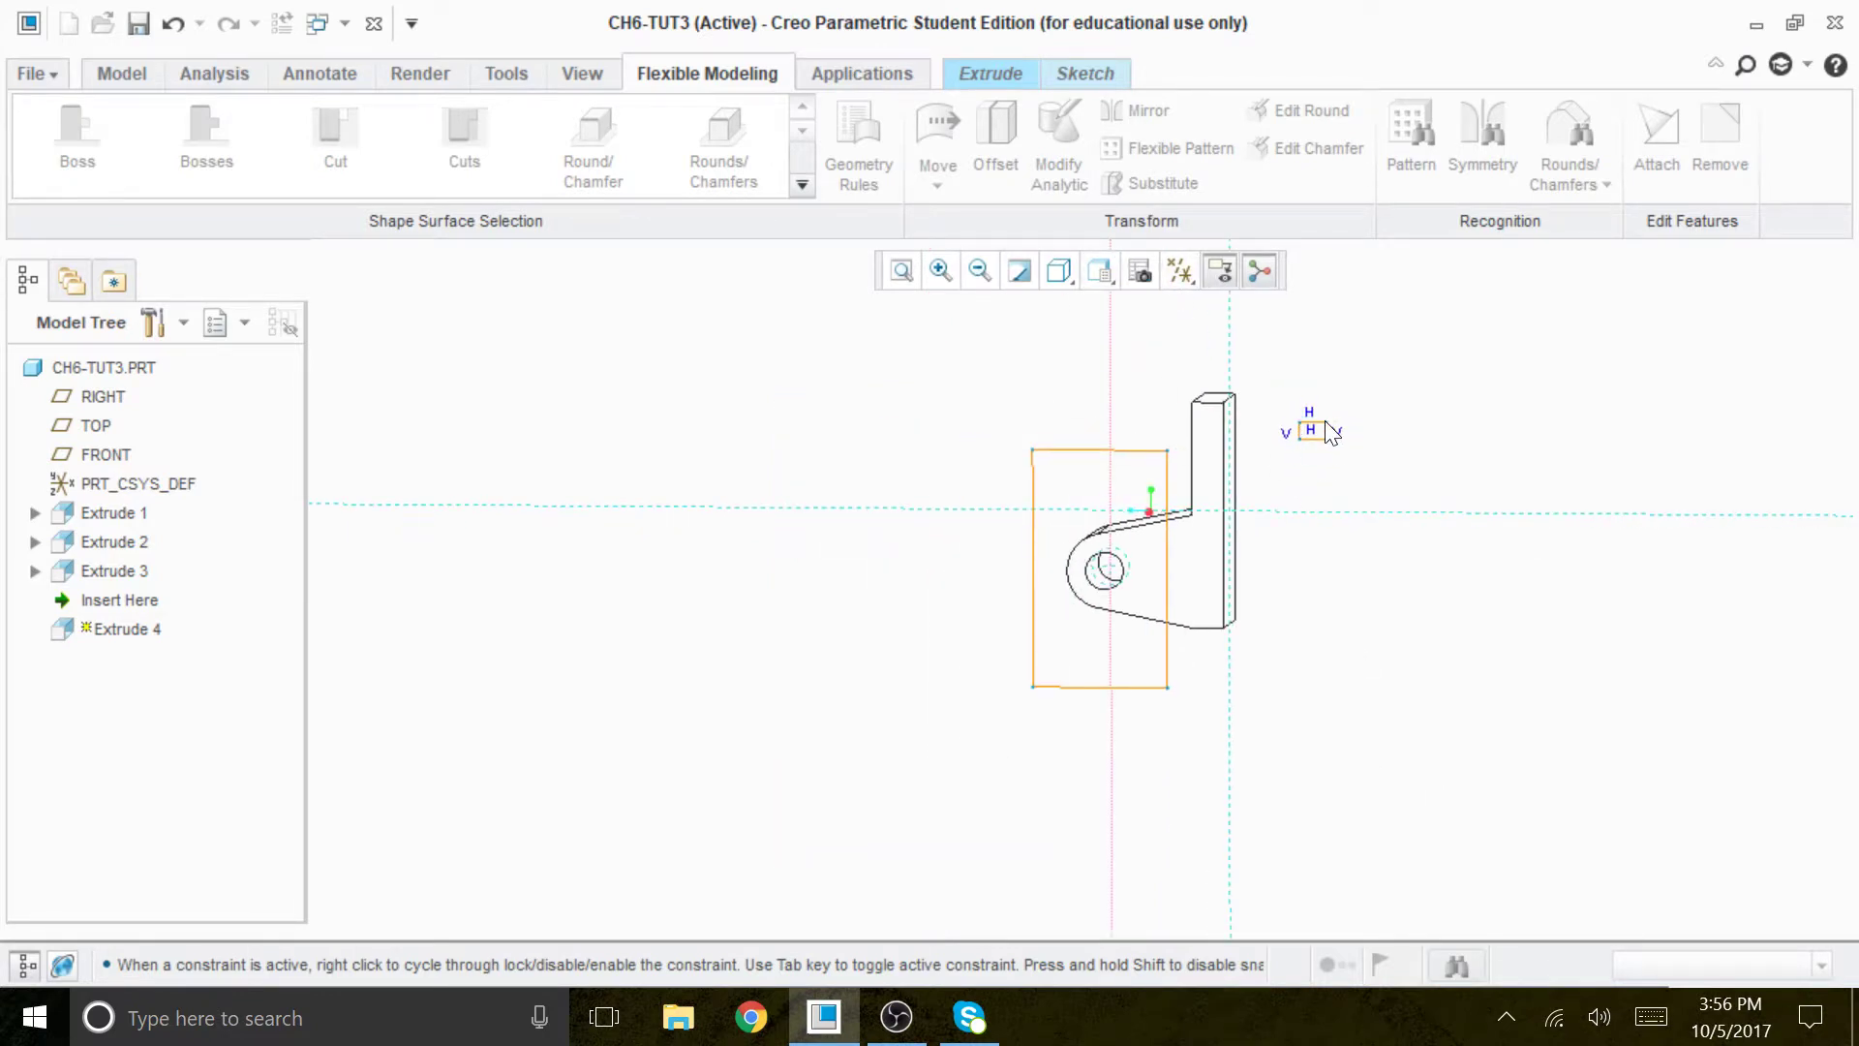
middle_click_drag(1328, 344, 1336, 366)
middle_click(1339, 375)
middle_click(1336, 365)
Reorient to the sketch plane and set the distance from the centerline to the rectangle's plate-side edge to 20.
scroll(1312, 524, "up", 2)
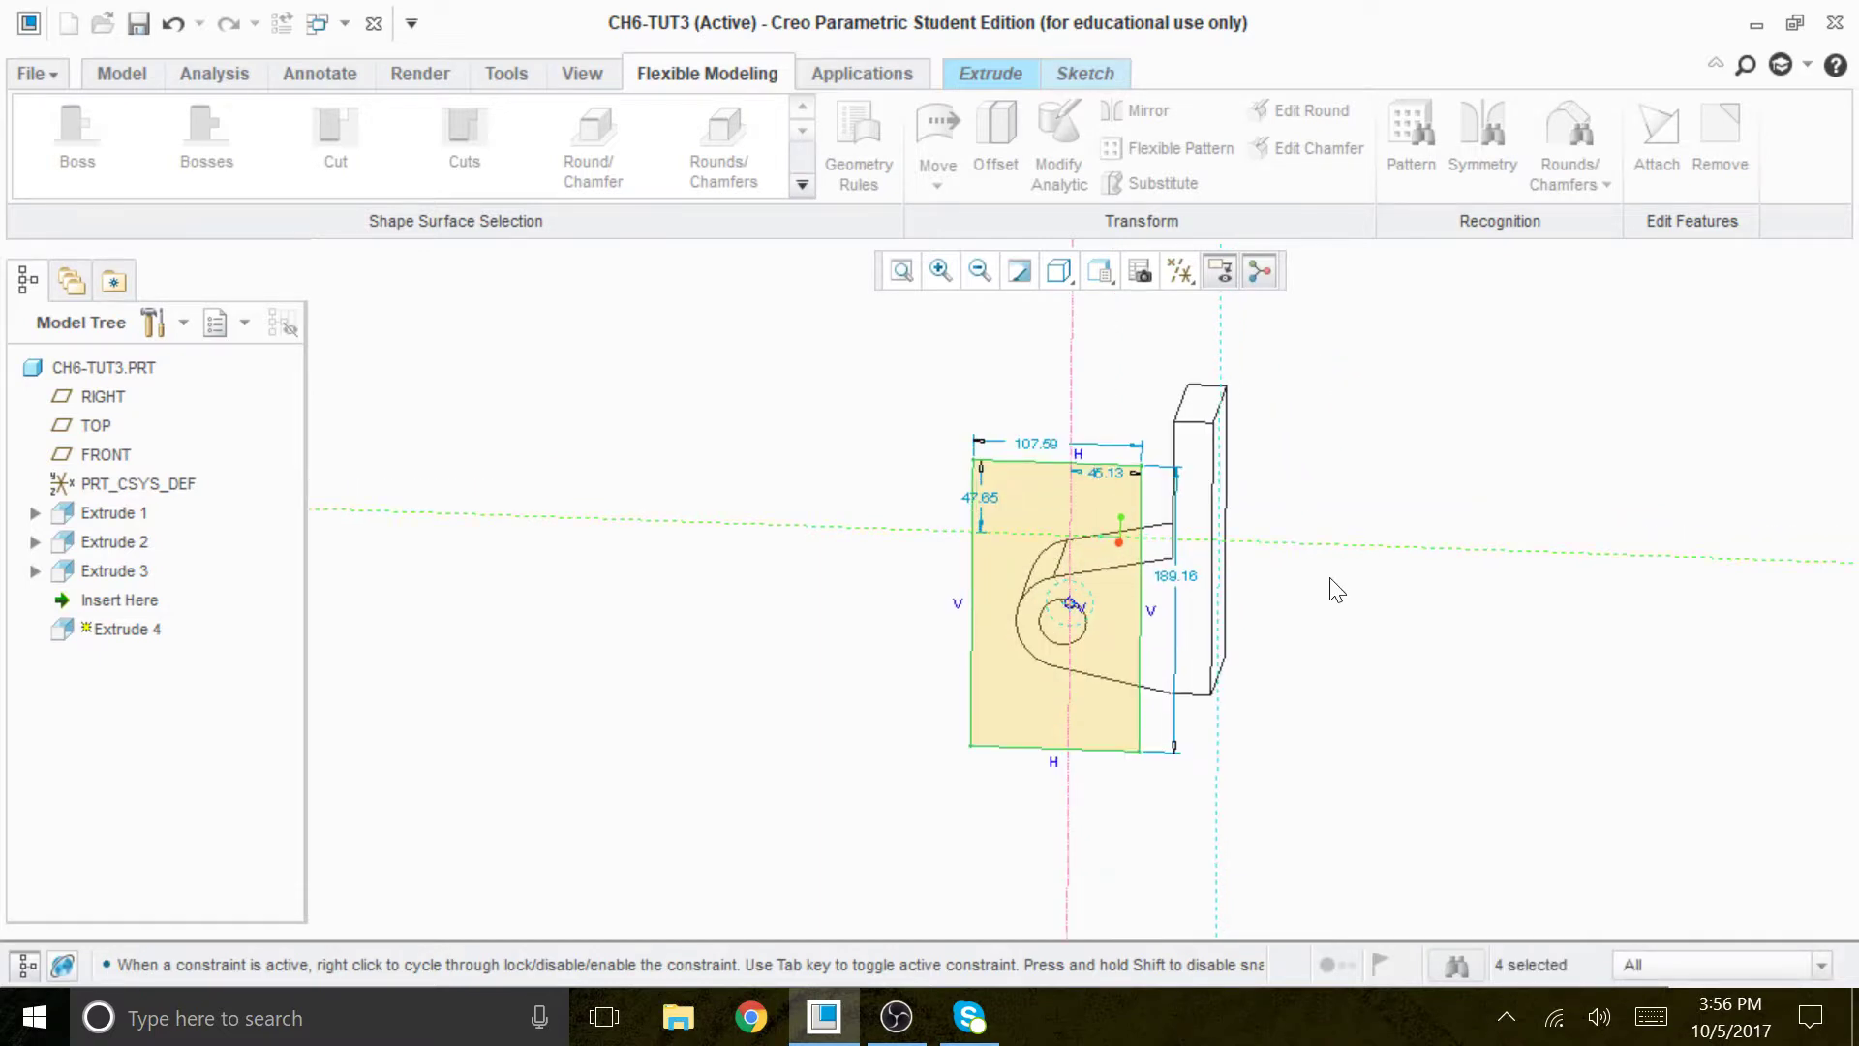
left_click(1092, 73)
left_click(1180, 270)
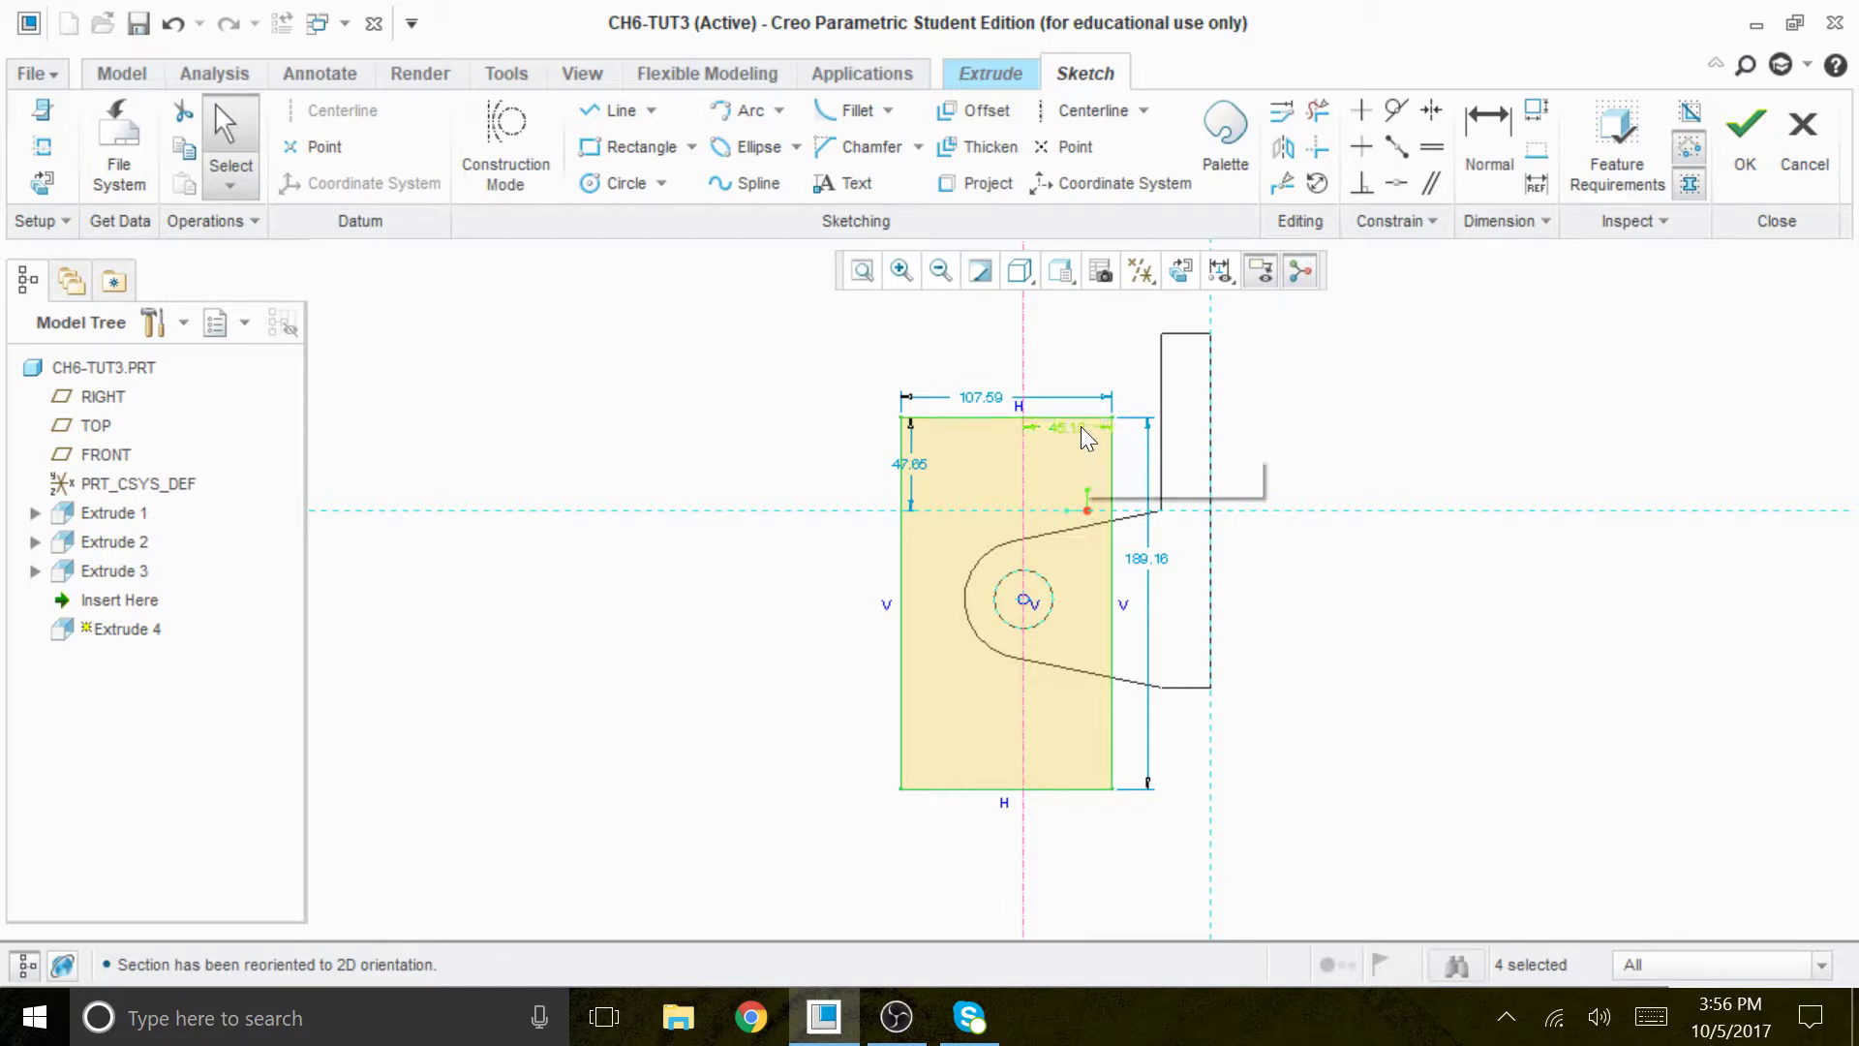
double_click(1081, 426)
type("50")
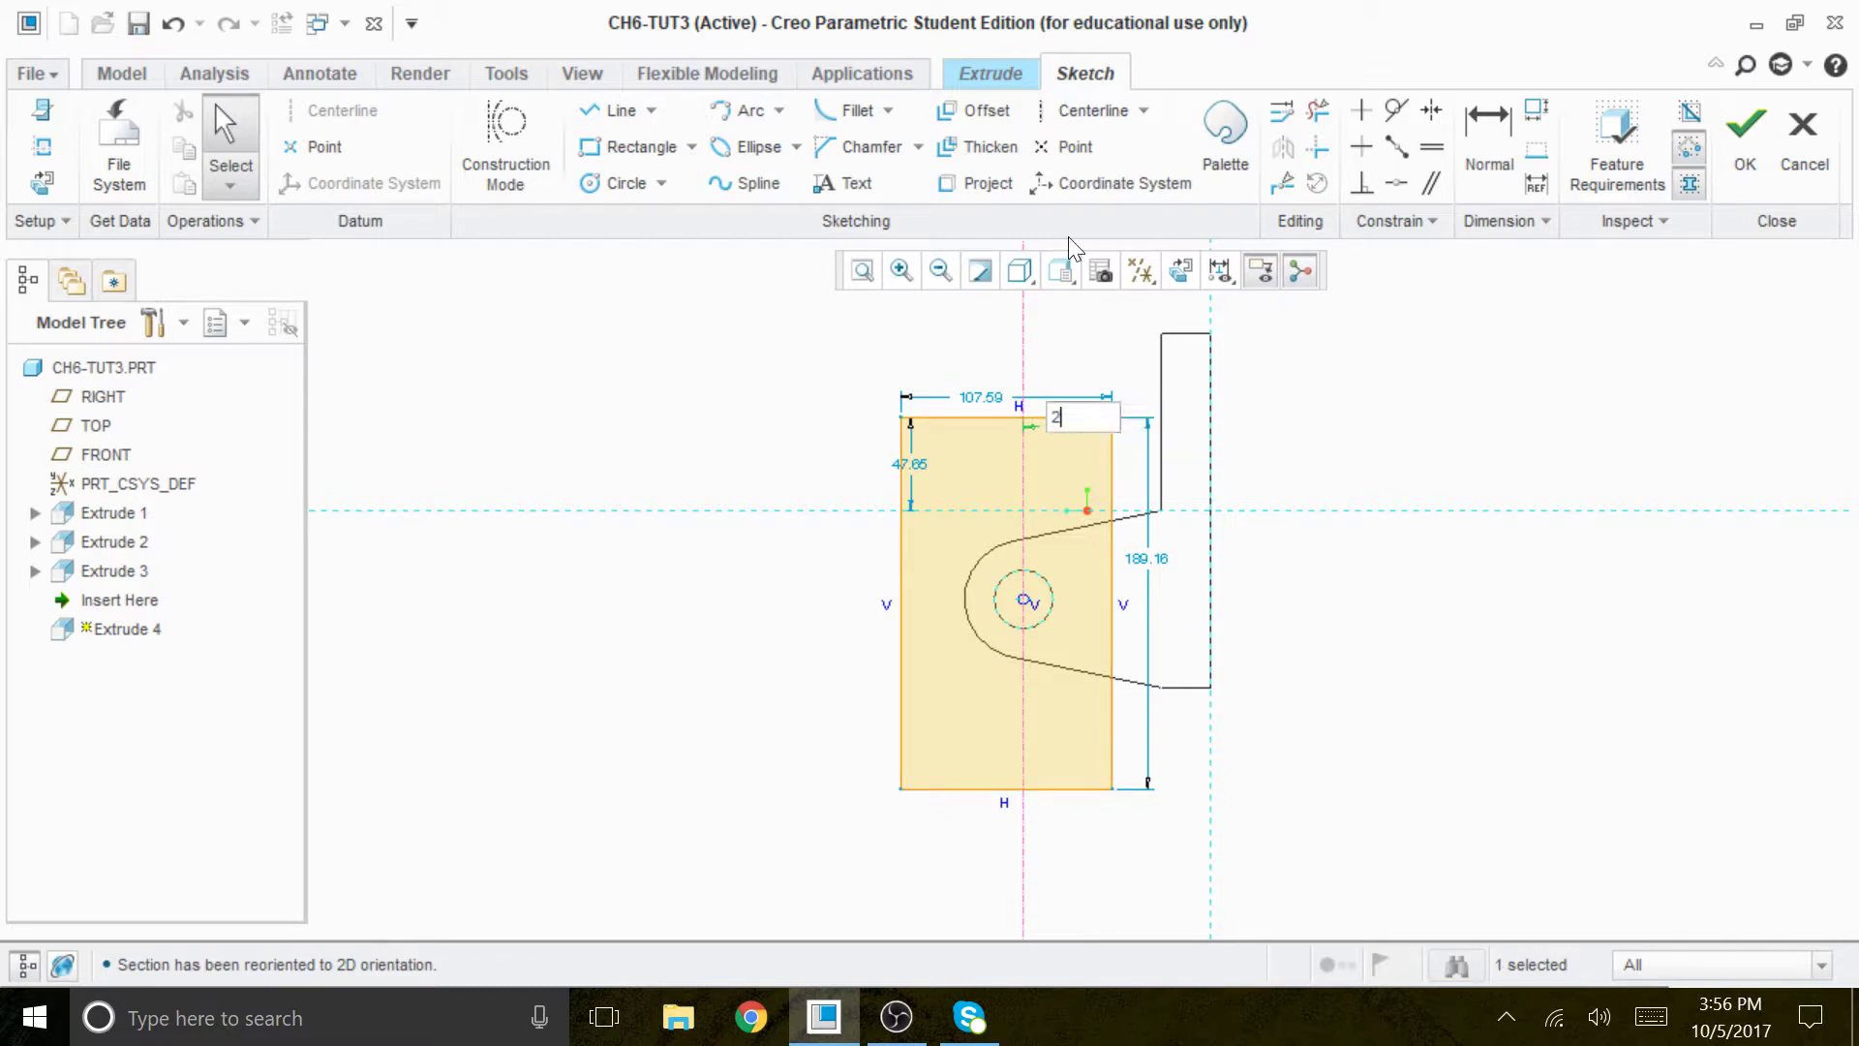
key("Return")
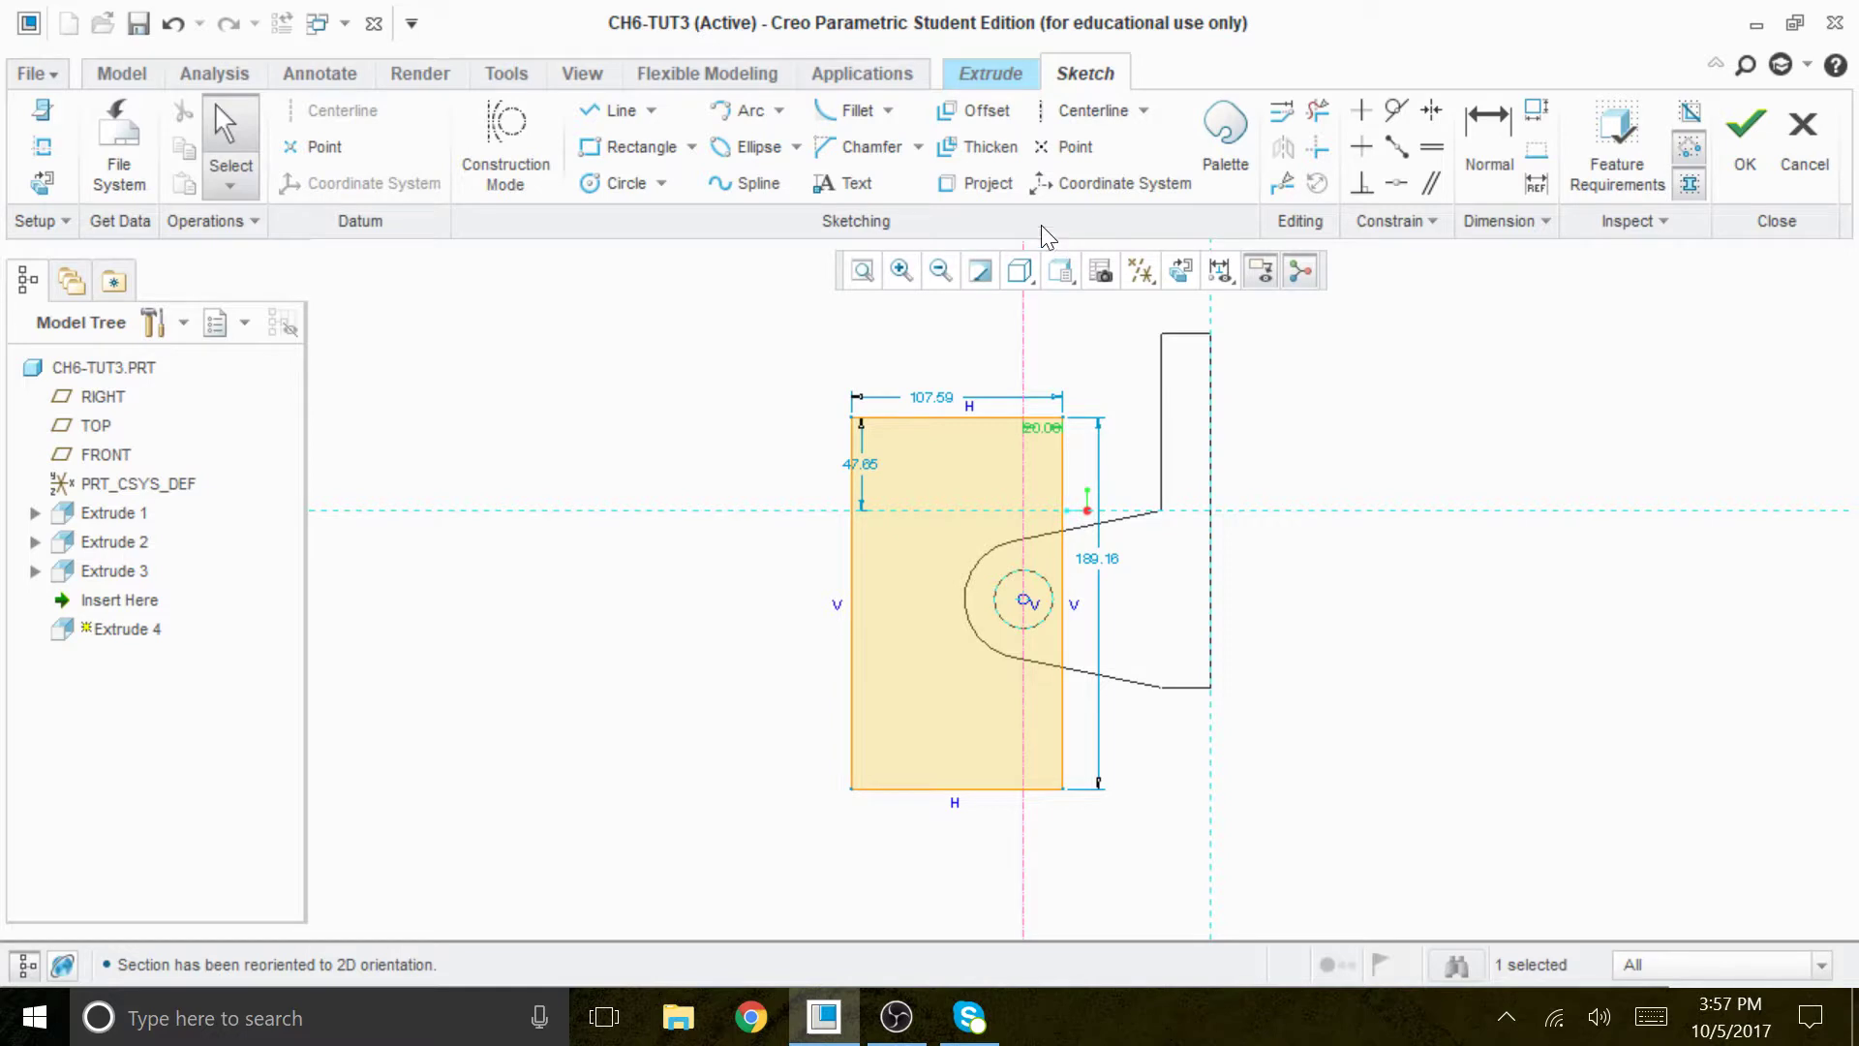
Set the rectangle's width to 60 and its upper edge 21.21 above the TOP datum plane.
double_click(964, 408)
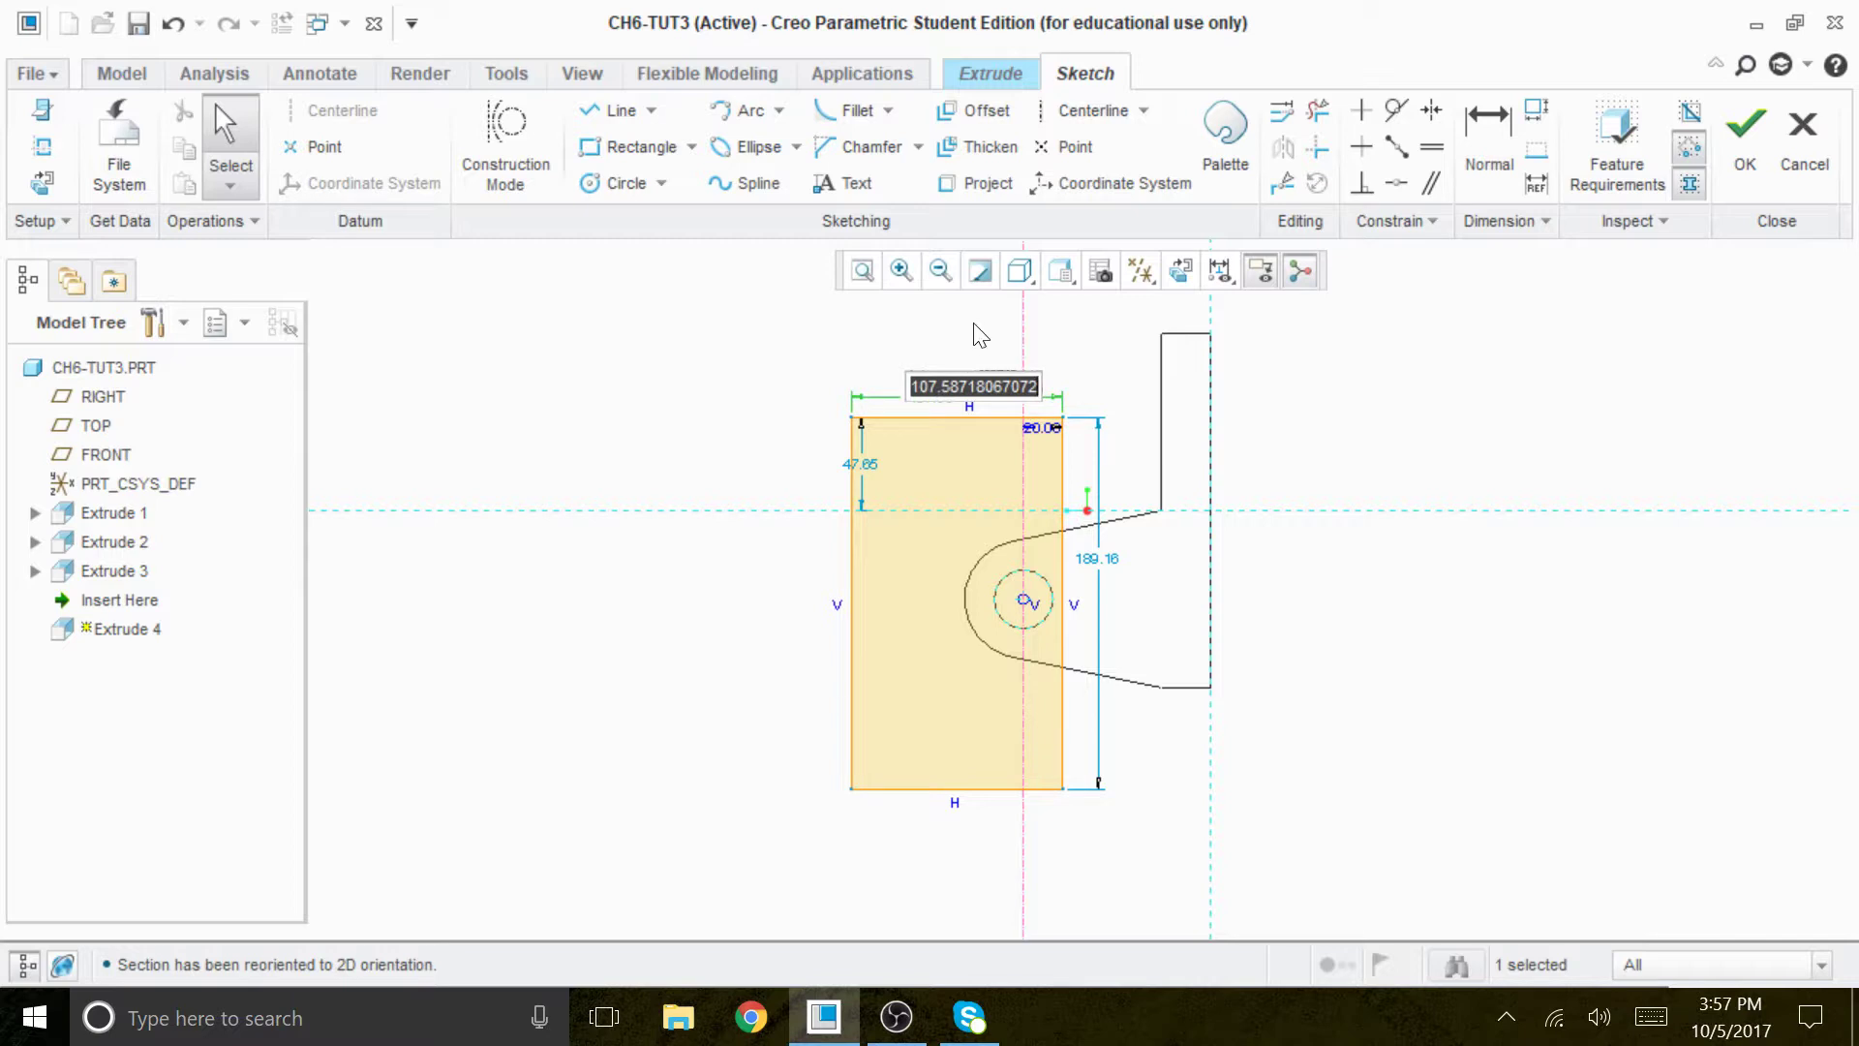
type("6")
key("Return")
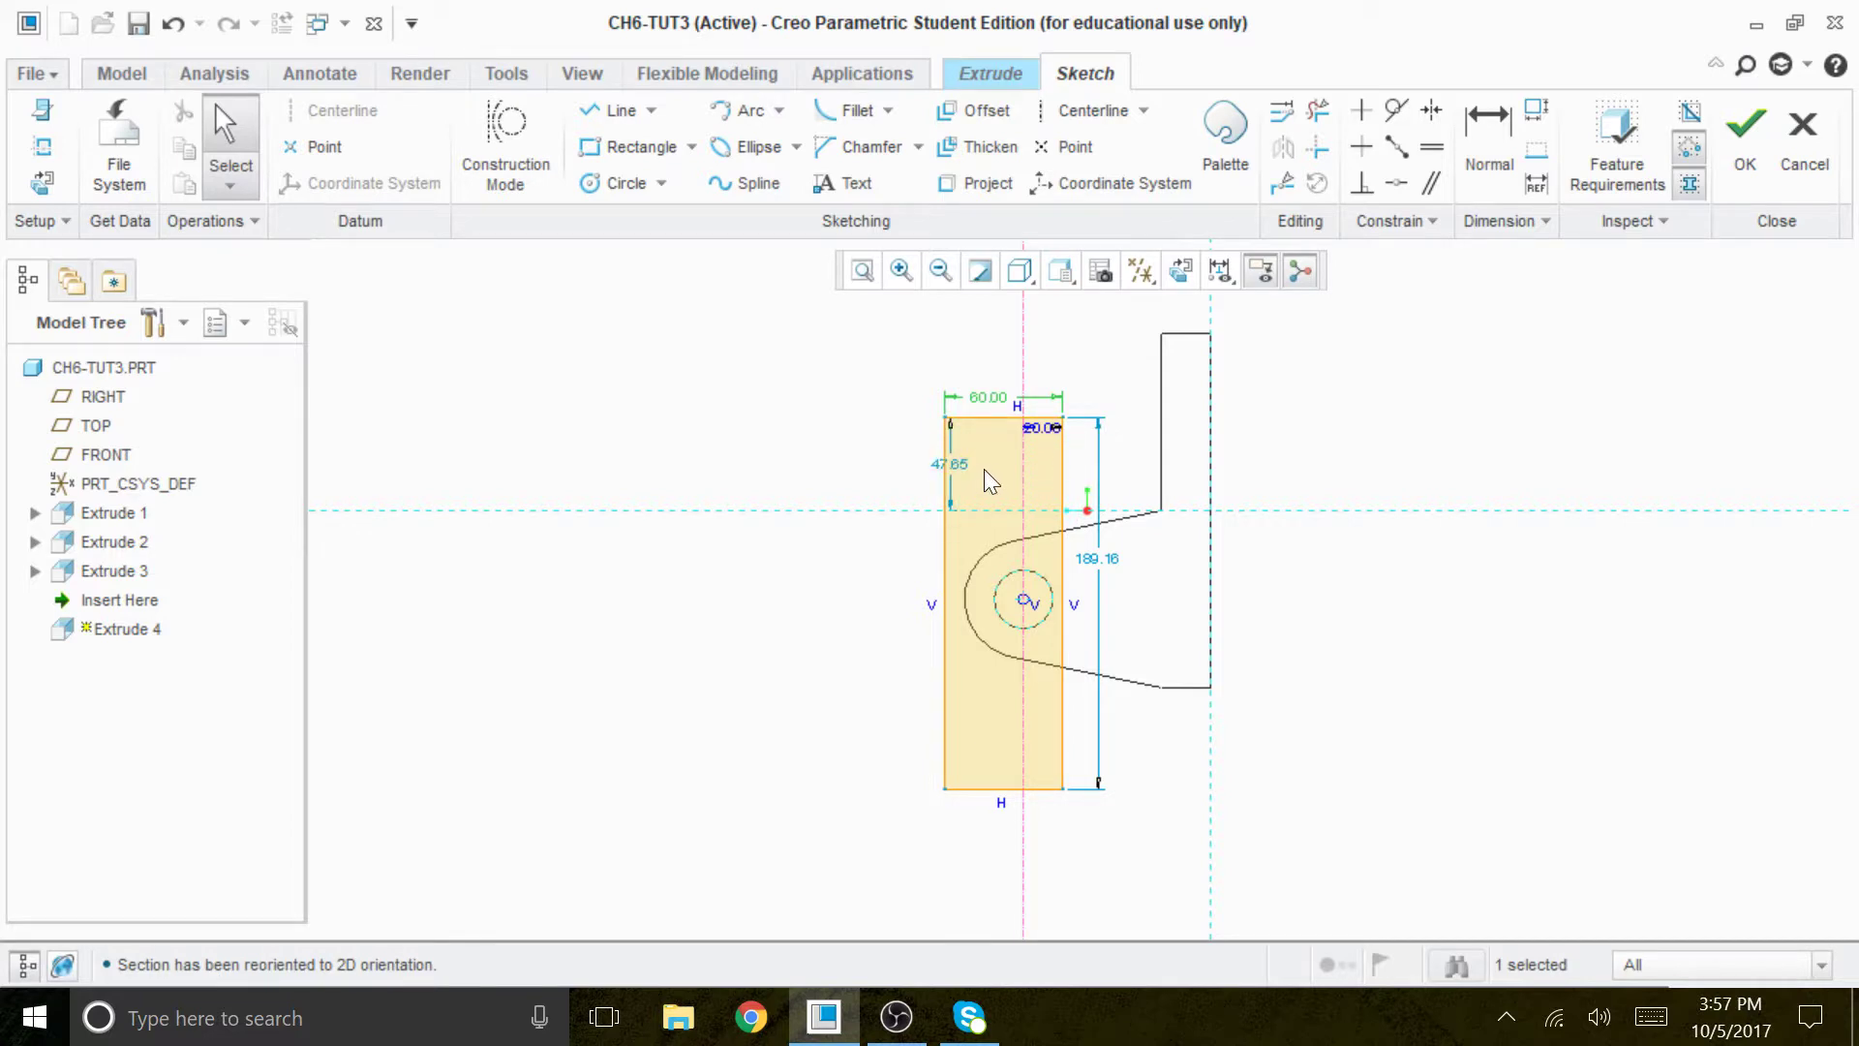
scroll(979, 465, "up", 2)
double_click(935, 477)
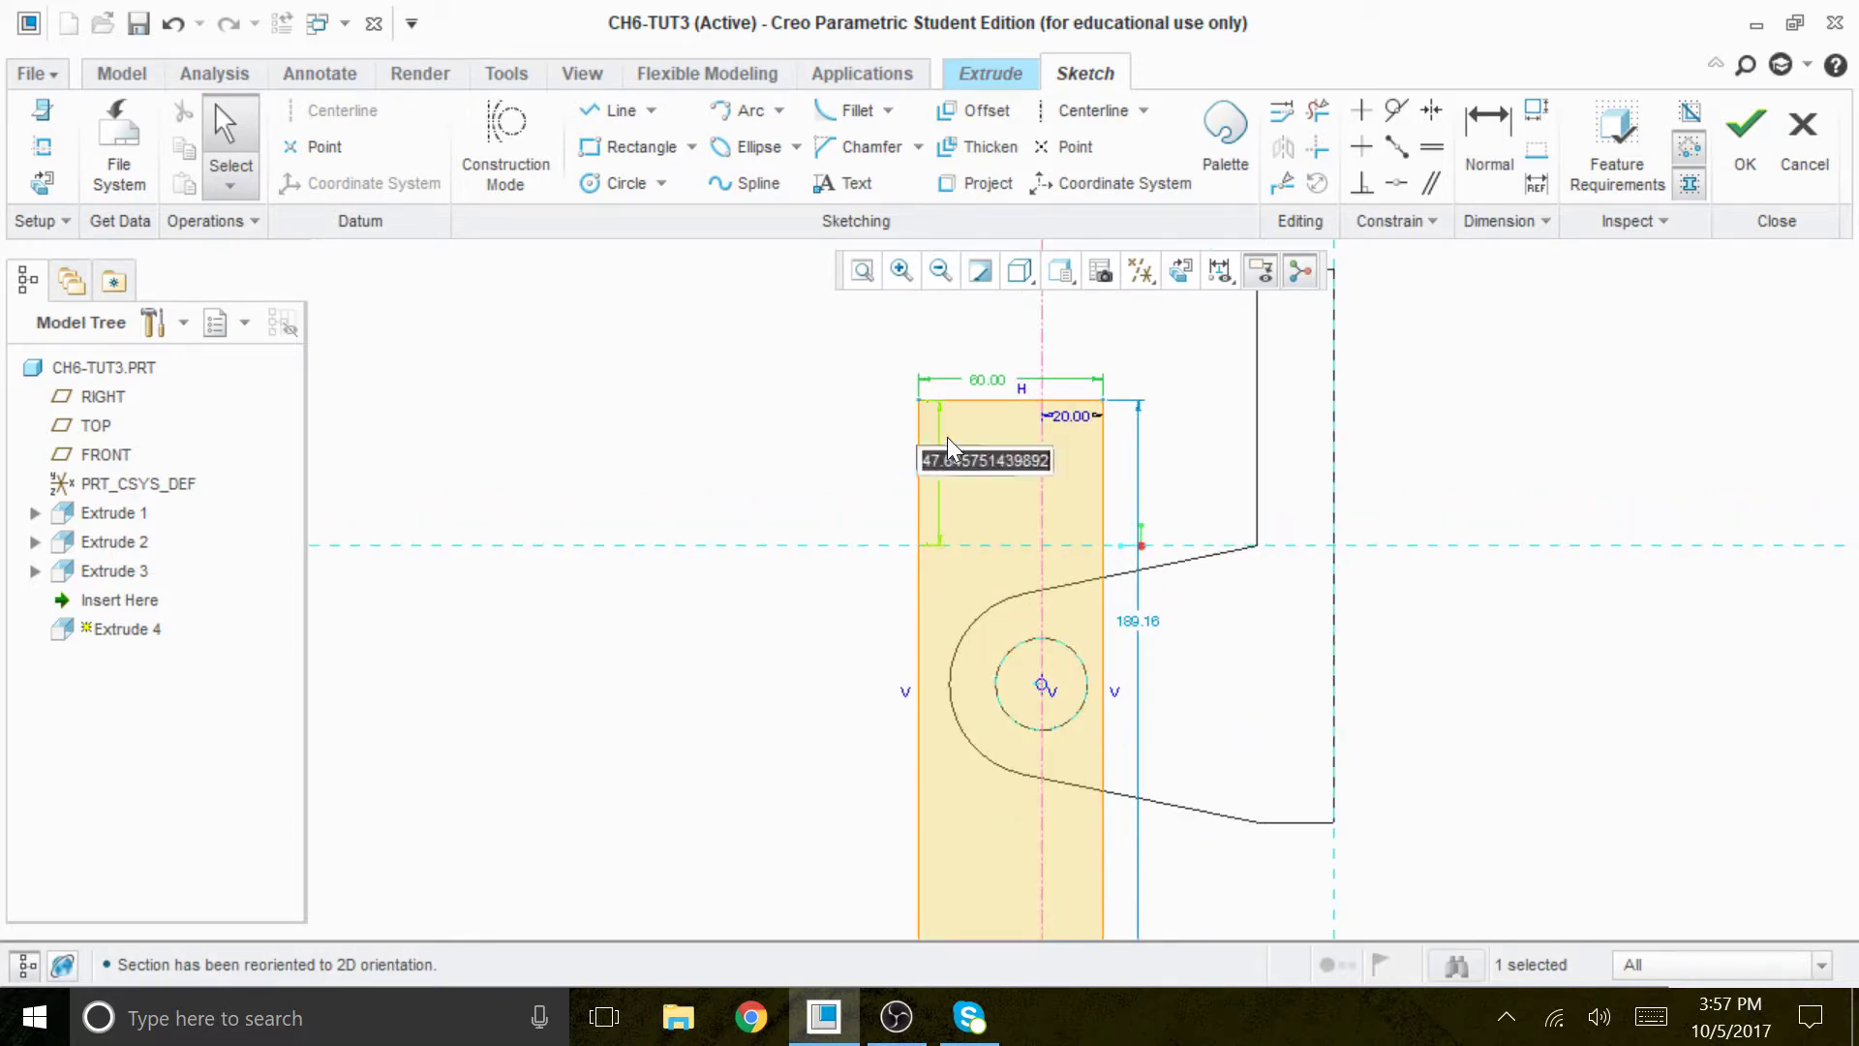
type("21.21")
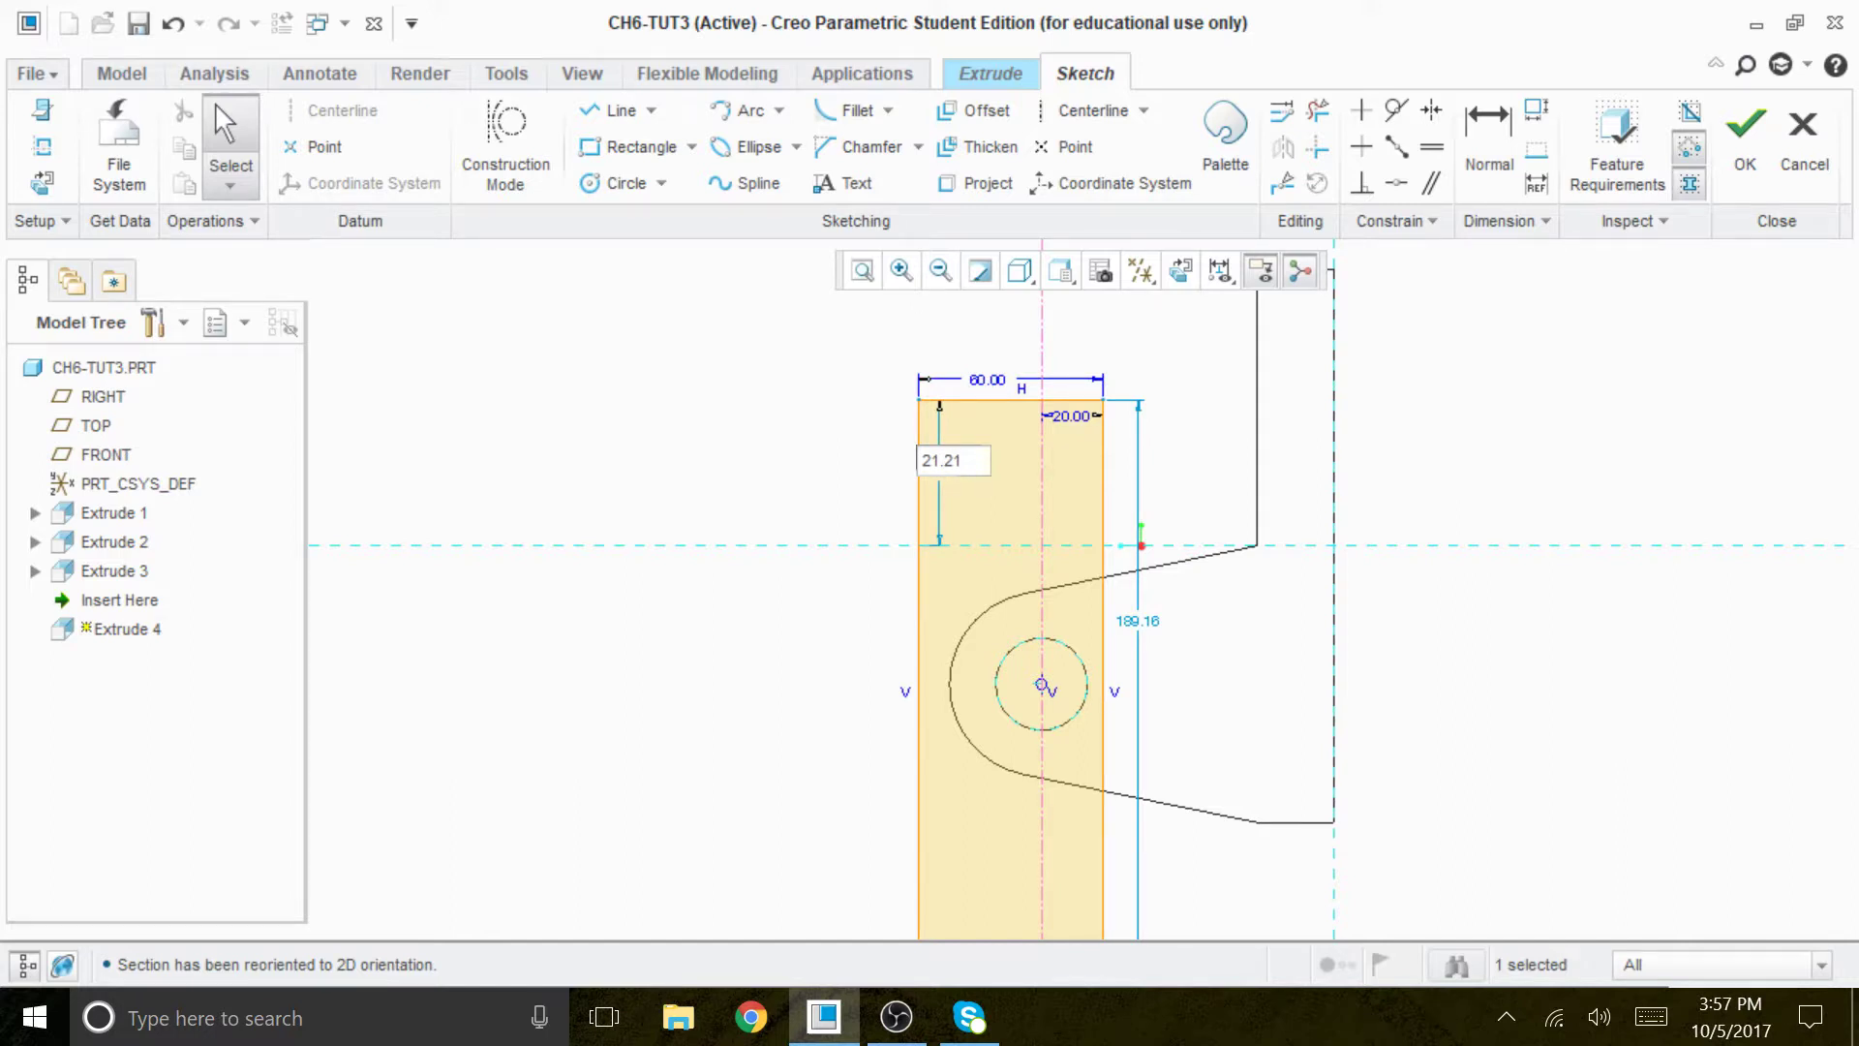
key("Return")
scroll(996, 210, "up", 1)
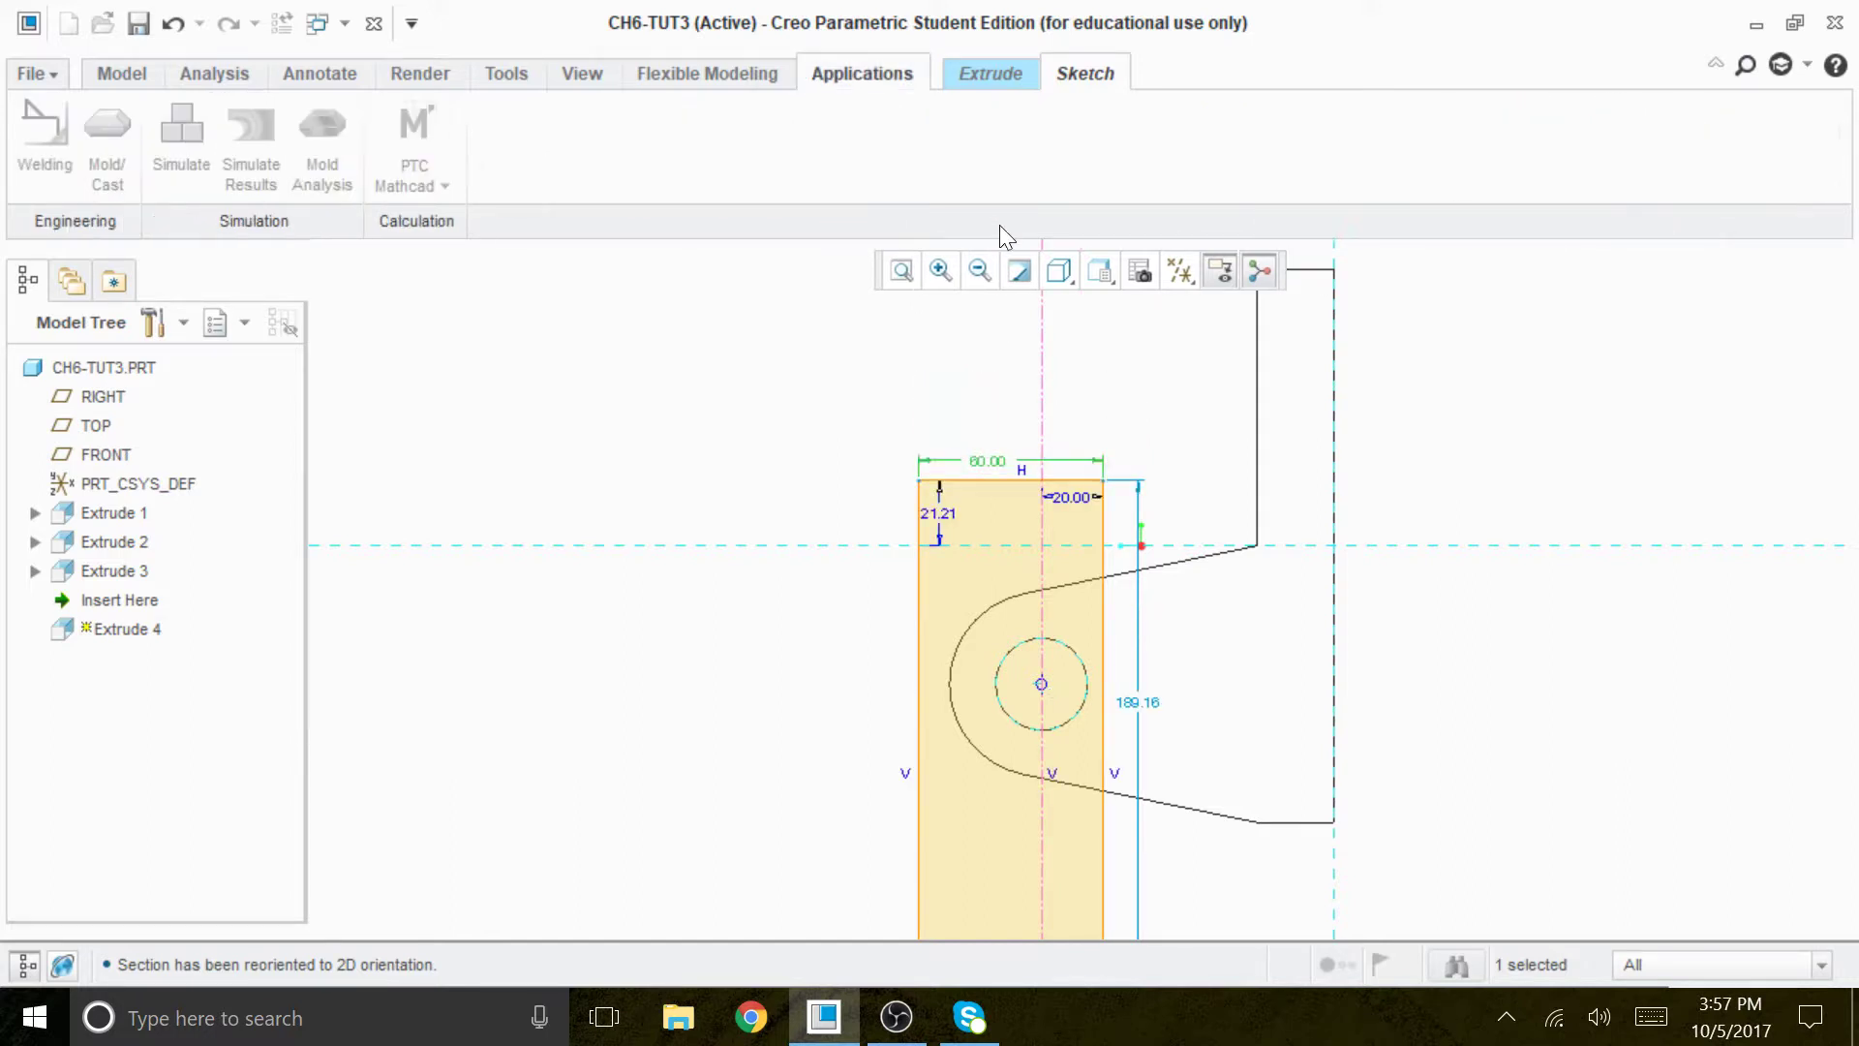
Set the rectangle's height to 116.74.
scroll(1061, 535, "down", 3)
scroll(1115, 559, "up", 2)
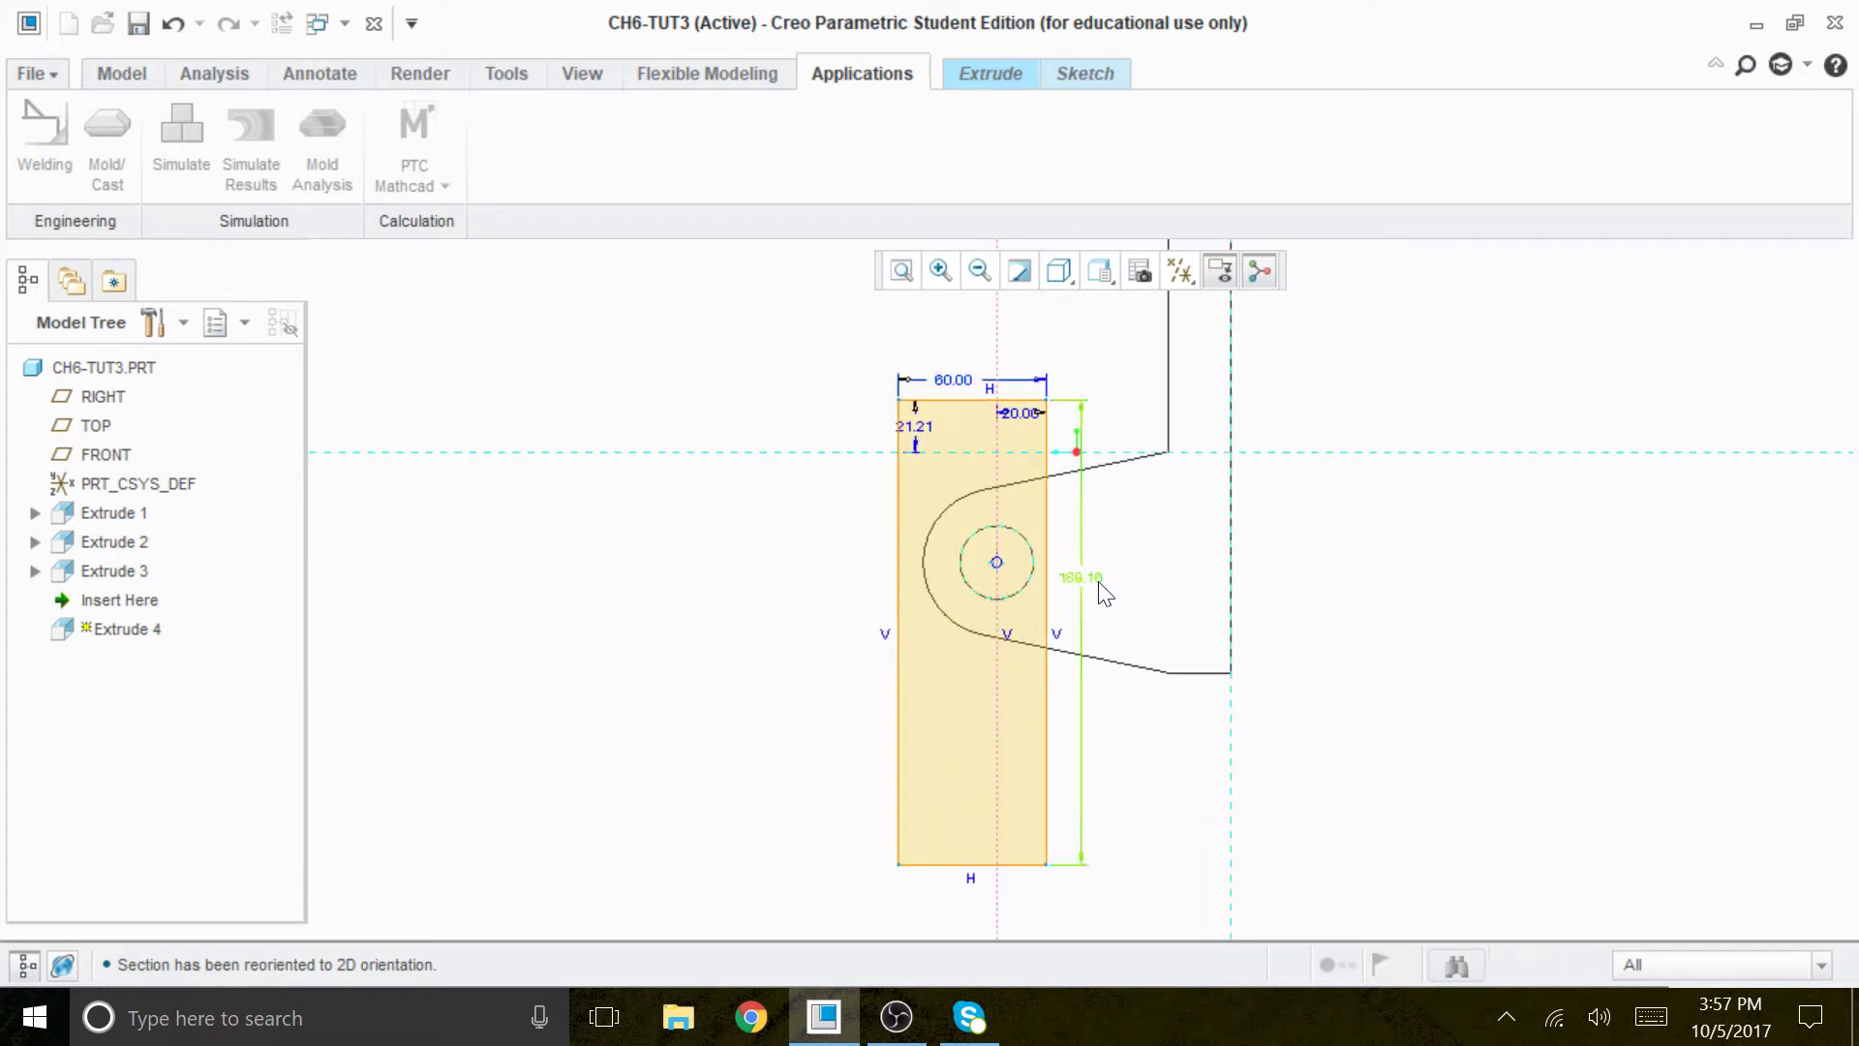
double_click(1100, 585)
type("116.74")
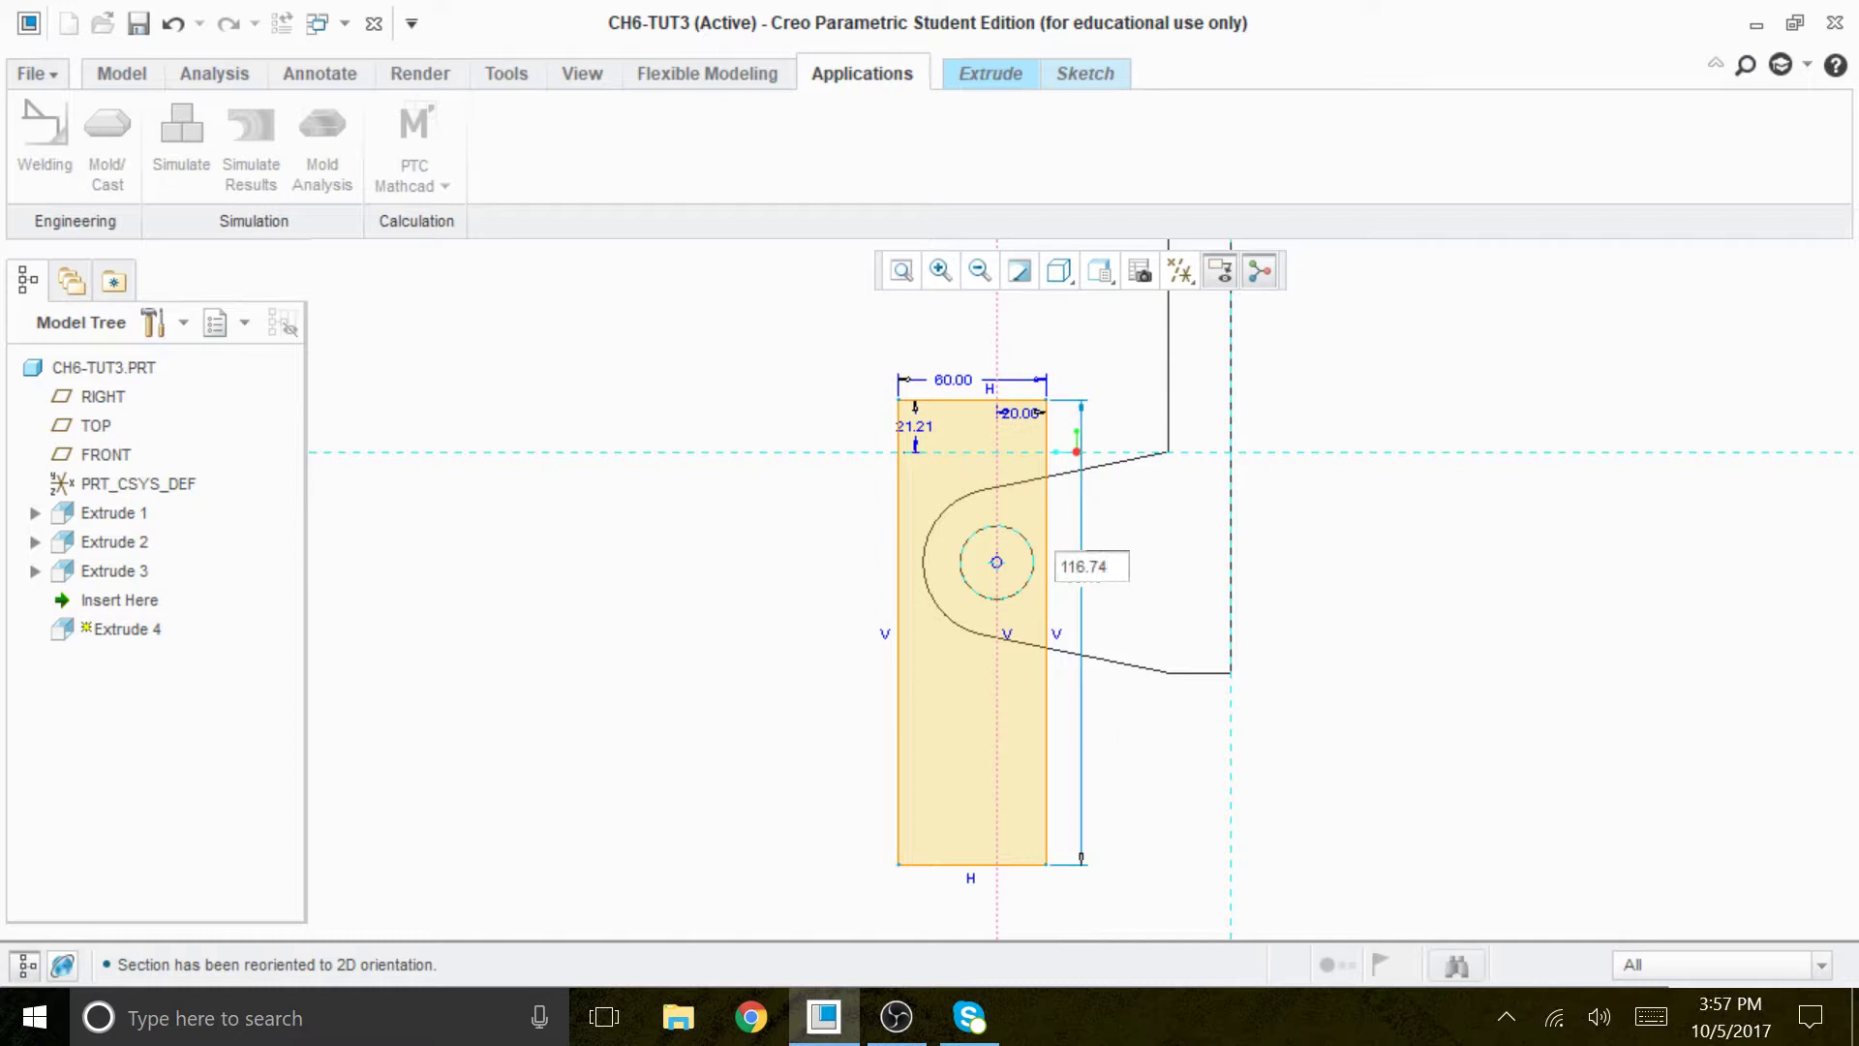
key("Return")
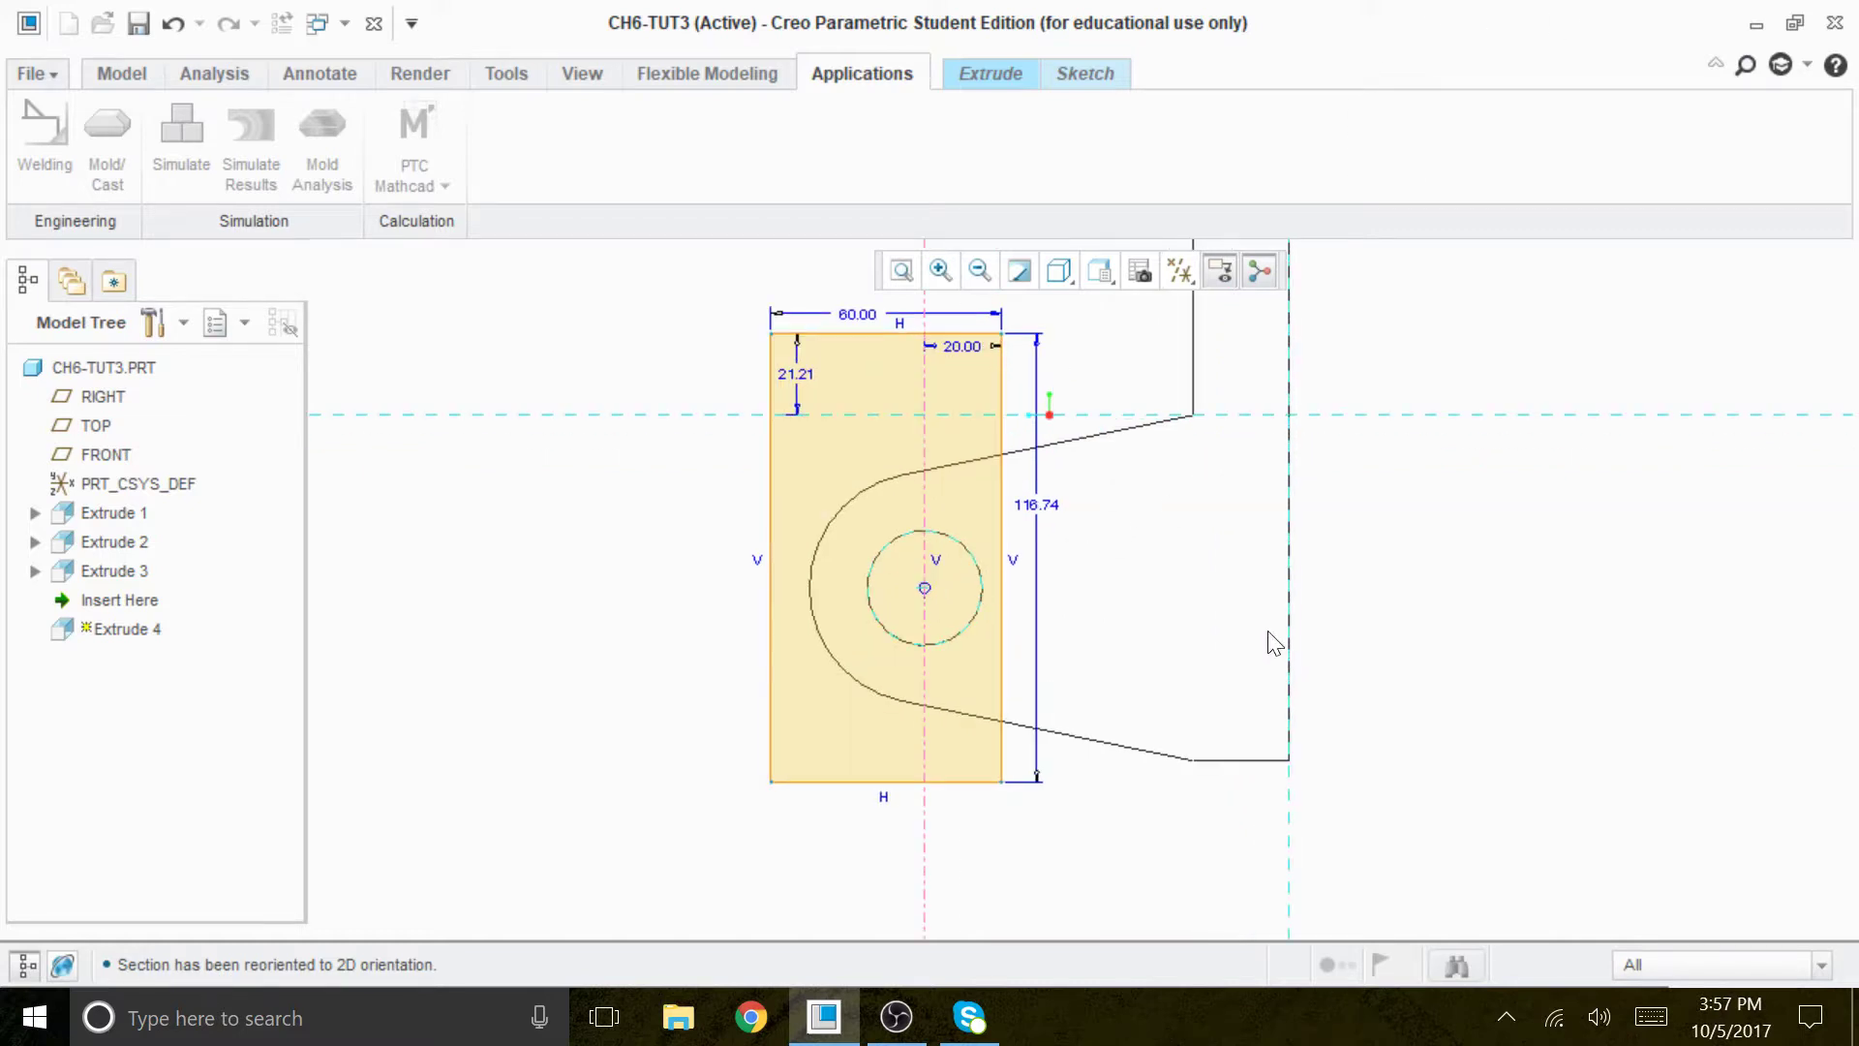
Show the model in Shading display and finish the 60 by 116.74 rectangle sketch.
left_click(1060, 273)
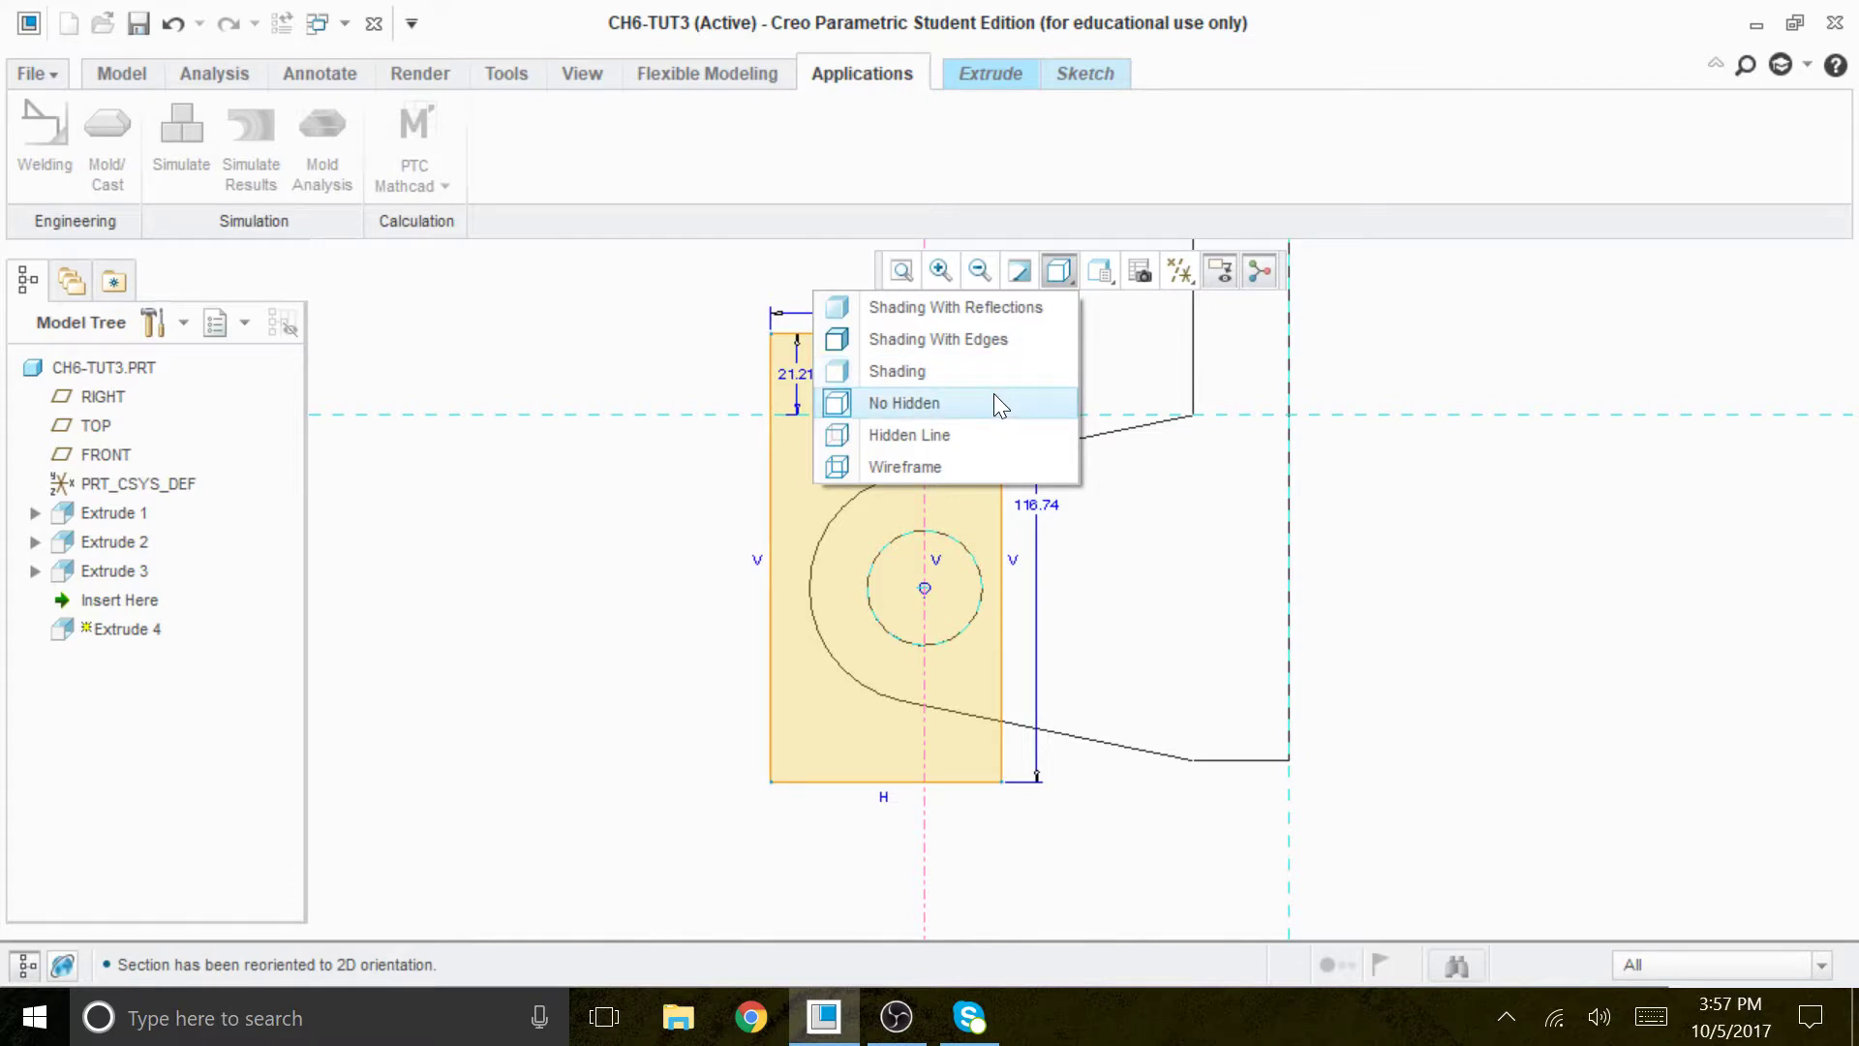
left_click(964, 371)
mouse_move(1099, 563)
middle_mouse_down()
mouse_move(1160, 563)
mouse_move(1194, 610)
mouse_move(1198, 596)
mouse_move(1158, 584)
mouse_move(1177, 634)
middle_mouse_up()
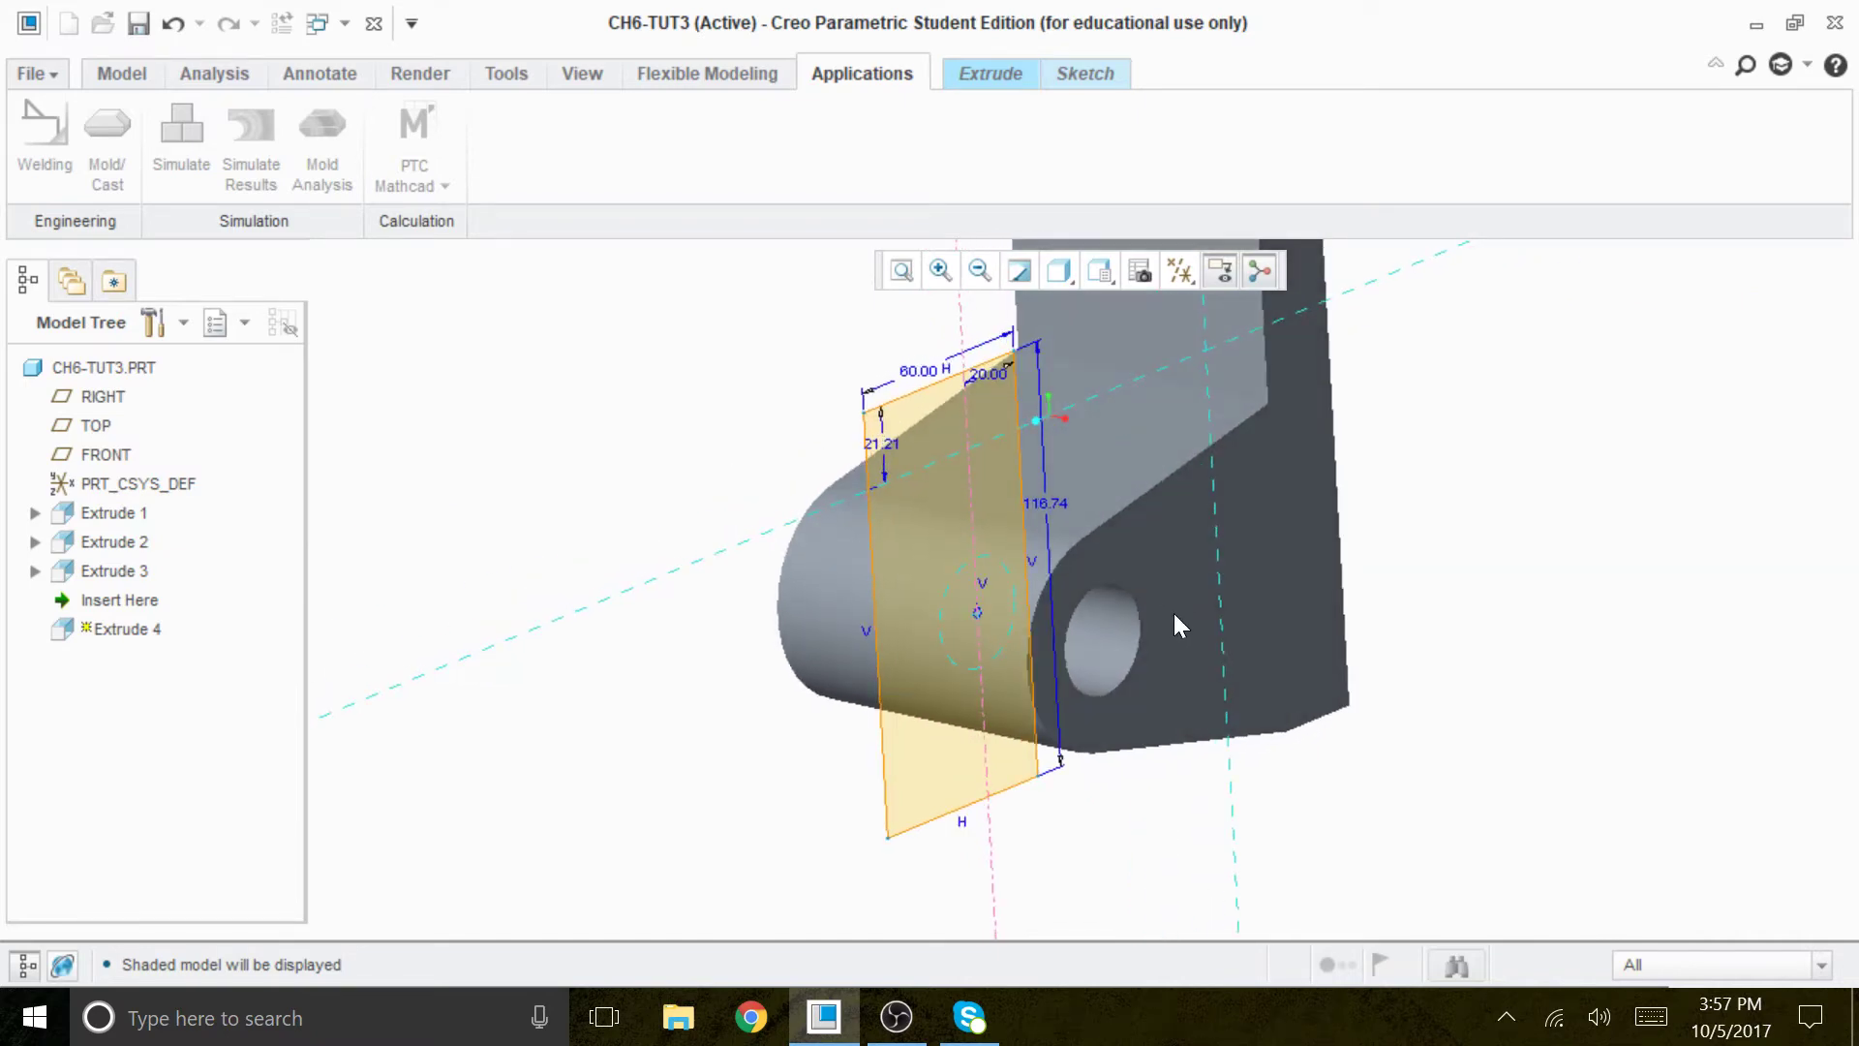
left_click(1082, 76)
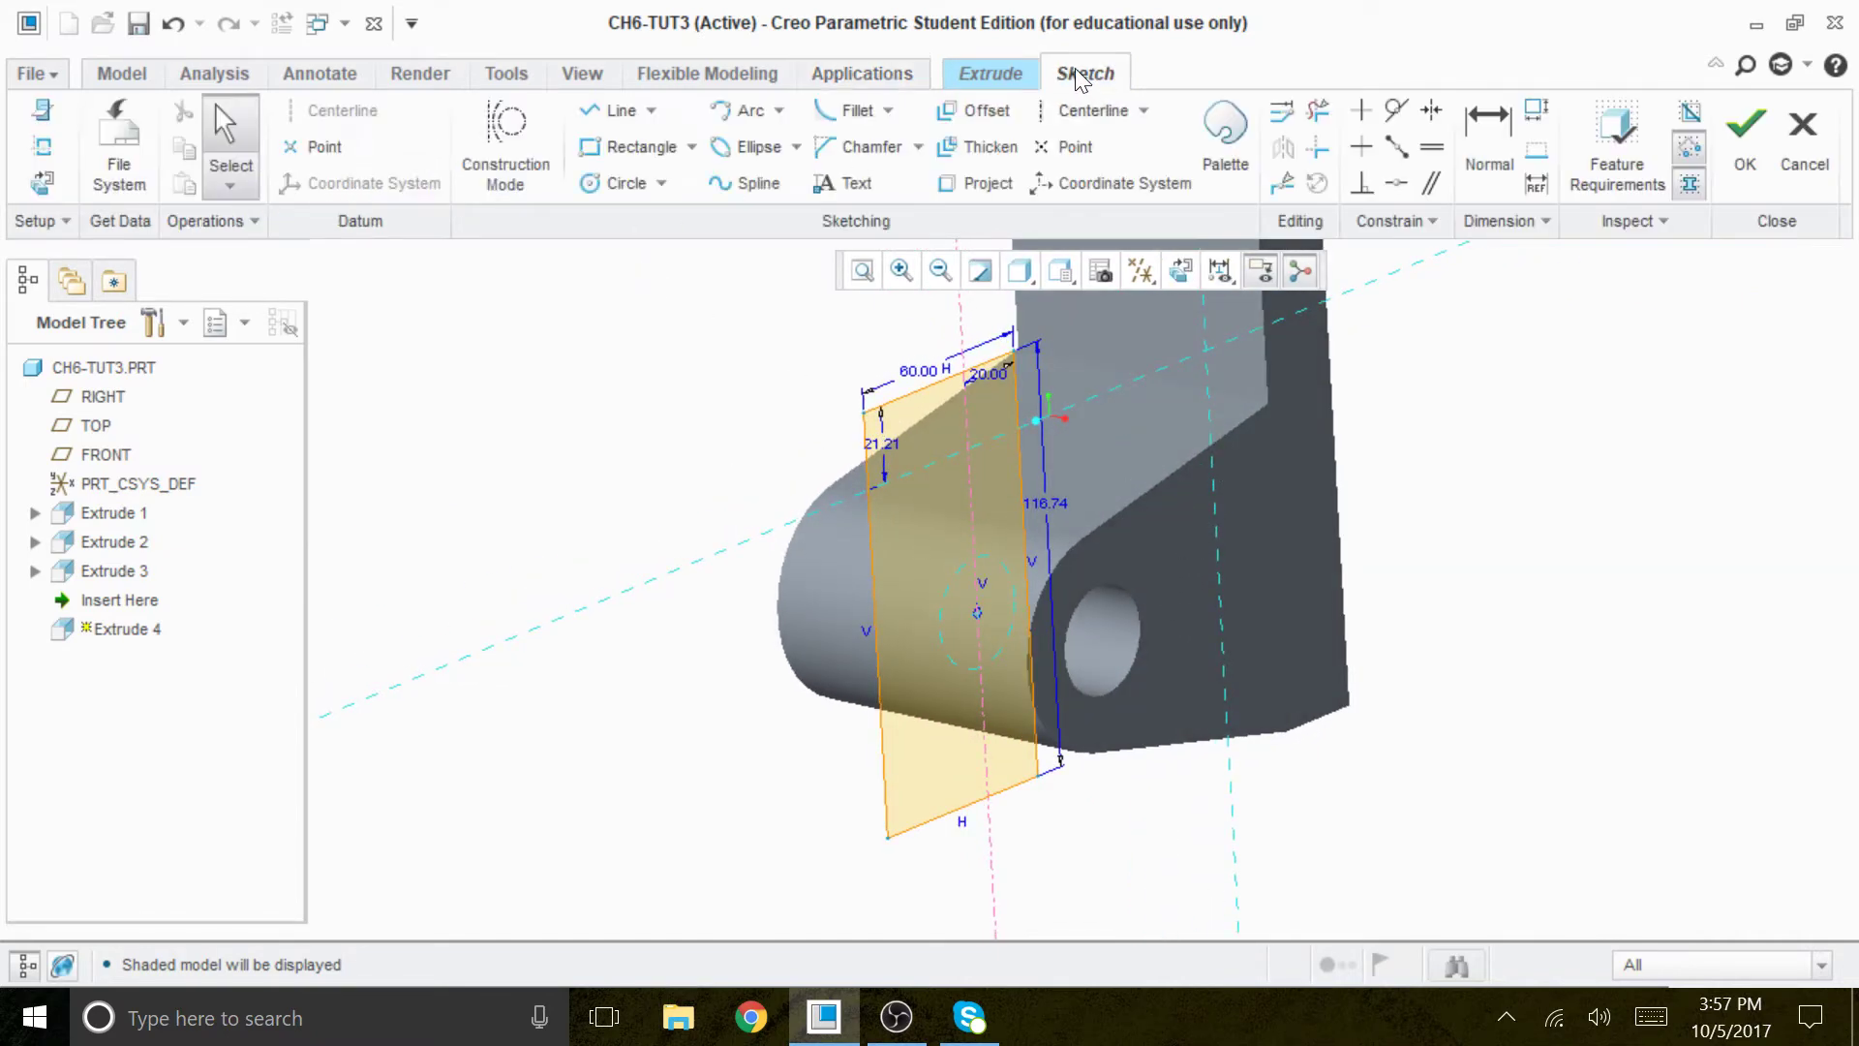
left_click(1745, 131)
middle_click_drag(1421, 581, 1494, 555)
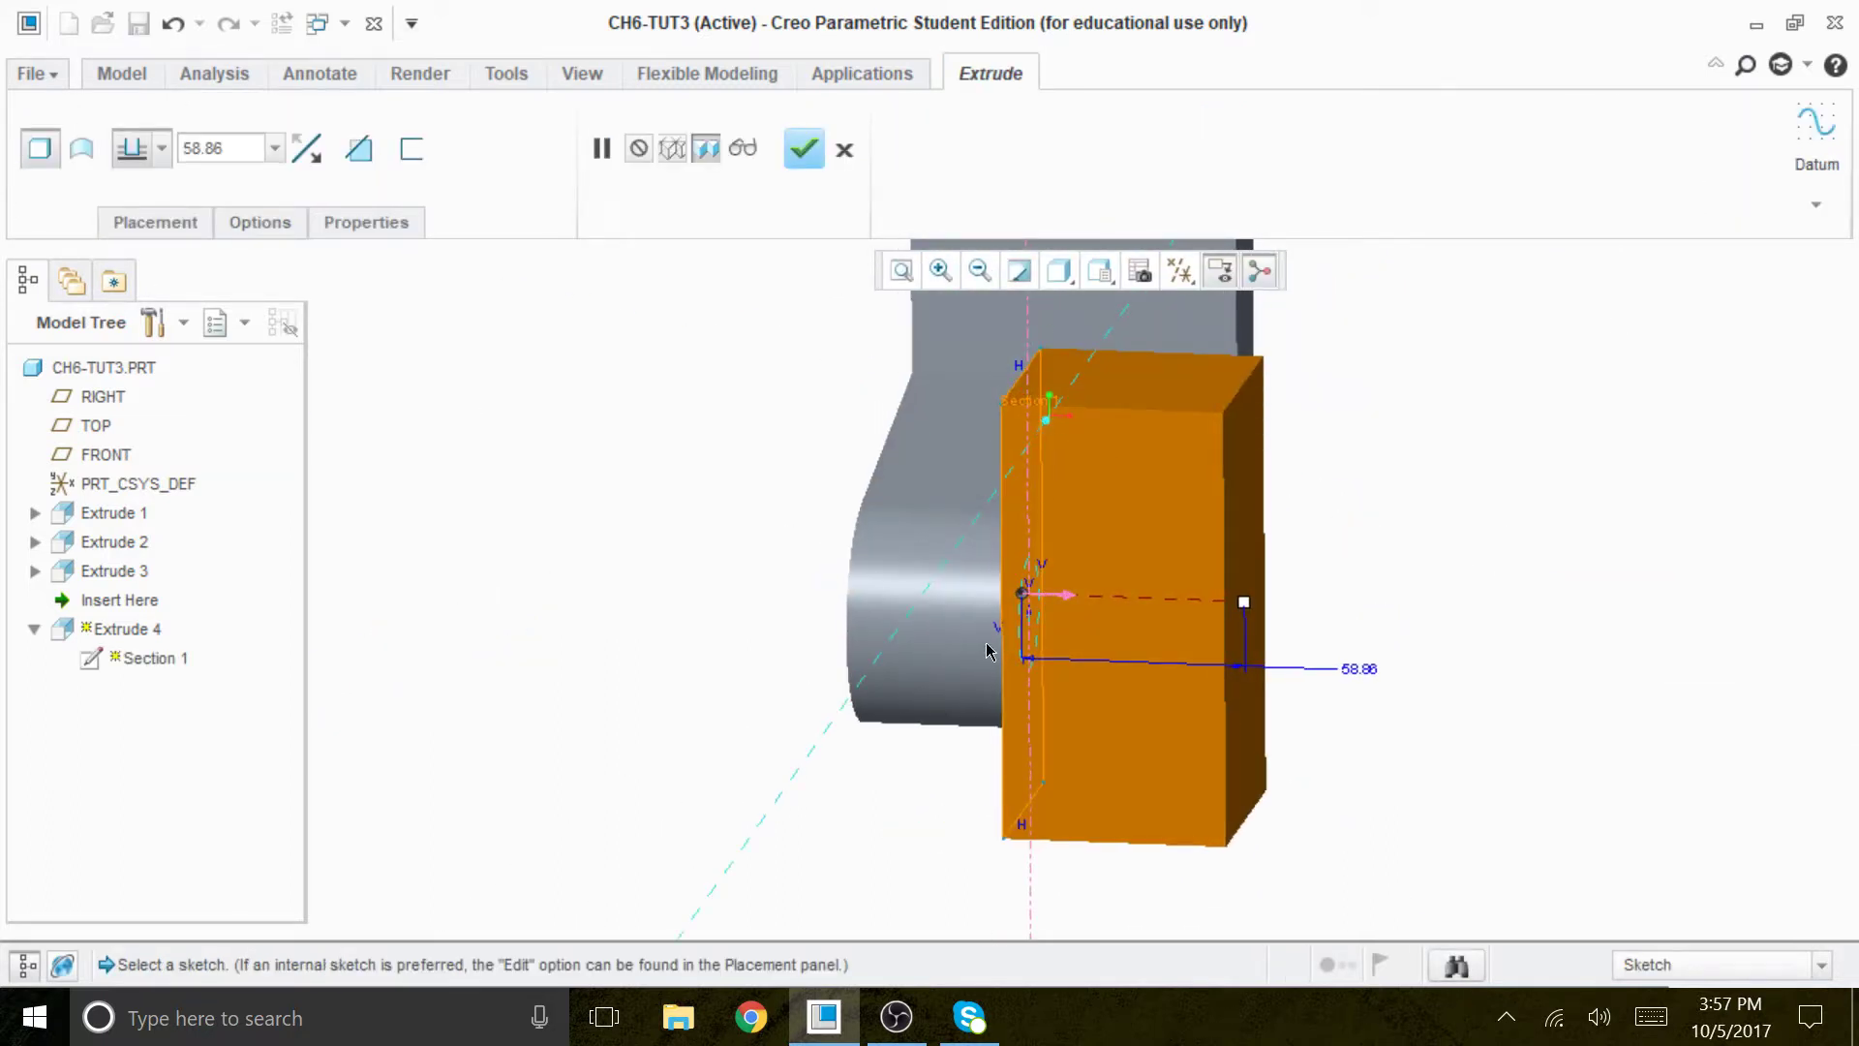
Cut the rectangle section out of the lug, removing material symmetrically about the sketch plane with a total depth of 58.86.
left_click(162, 149)
left_click(132, 234)
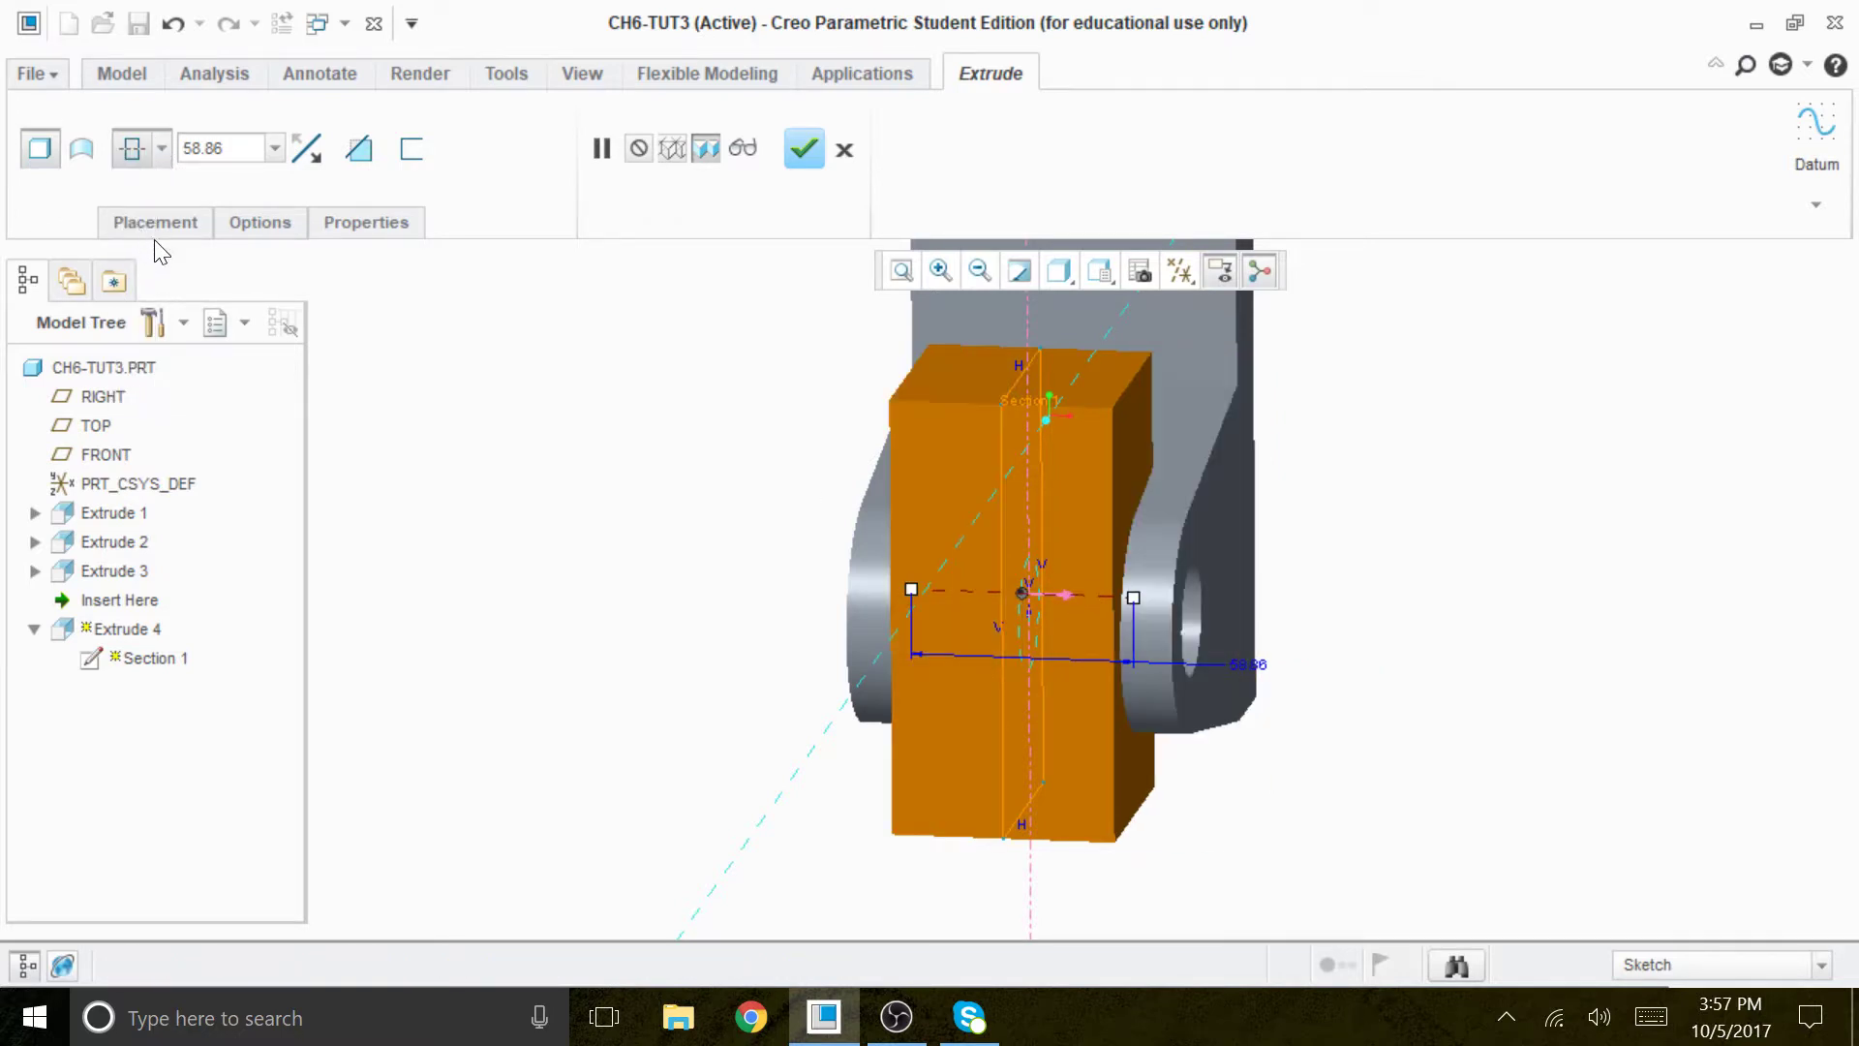
left_click(358, 148)
middle_click_drag(1488, 636, 1480, 708)
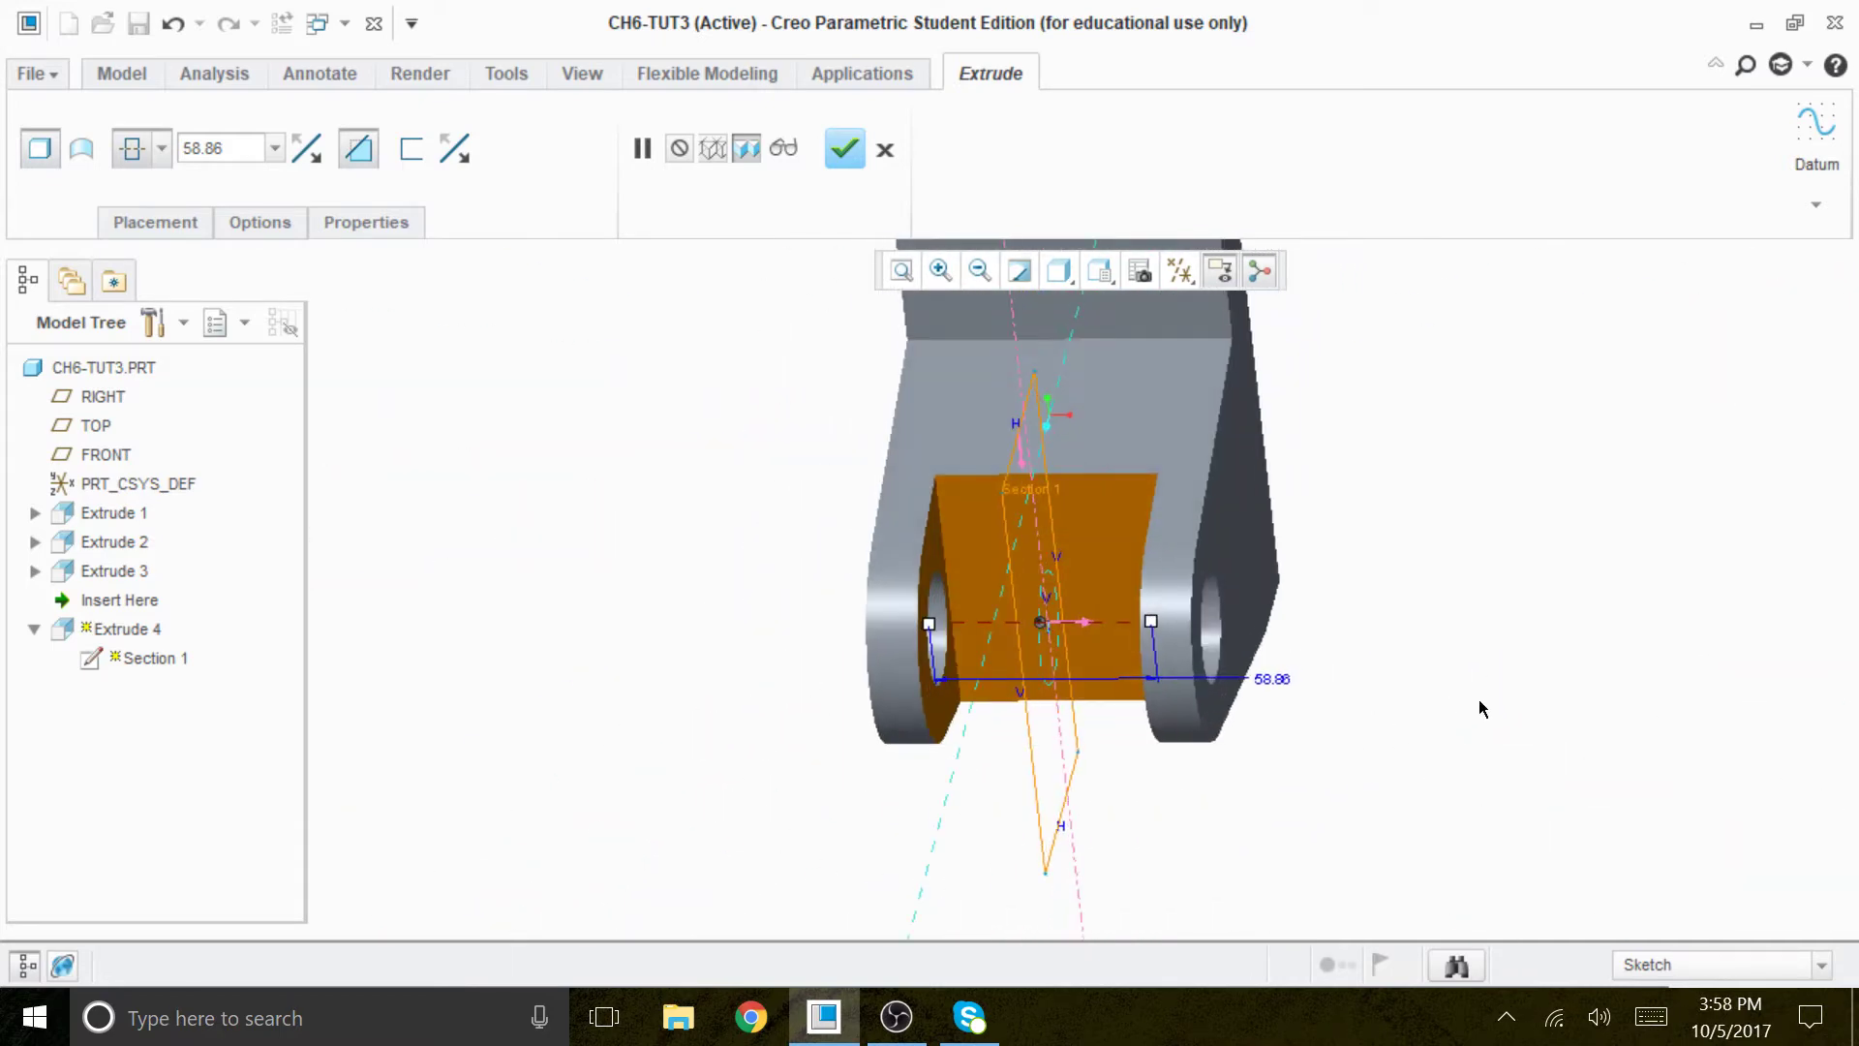
left_click(852, 153)
Start a simple hole on the plate's flat front face above the slotted lug.
scroll(1499, 664, "down", 2)
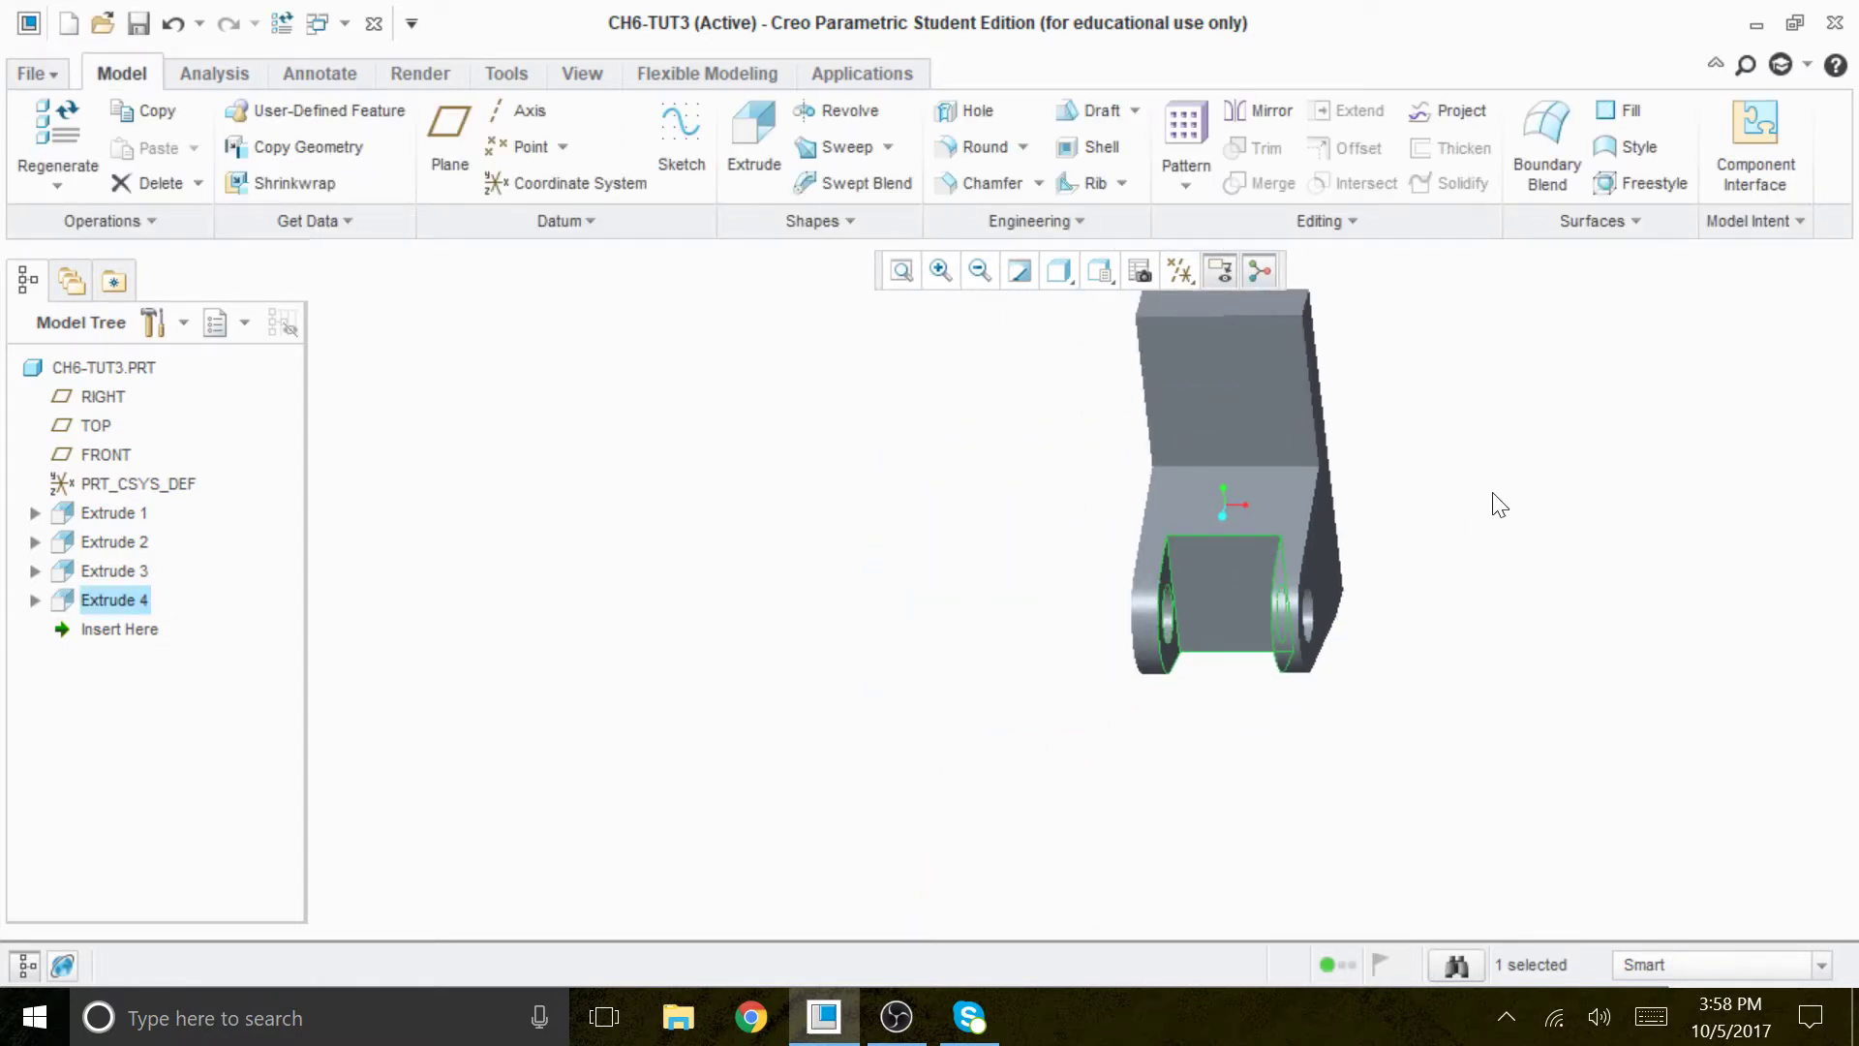
scroll(1482, 534, "up", 2)
mouse_move(1340, 751)
middle_mouse_down()
mouse_move(1369, 723)
mouse_move(1364, 657)
mouse_move(1340, 775)
middle_mouse_up()
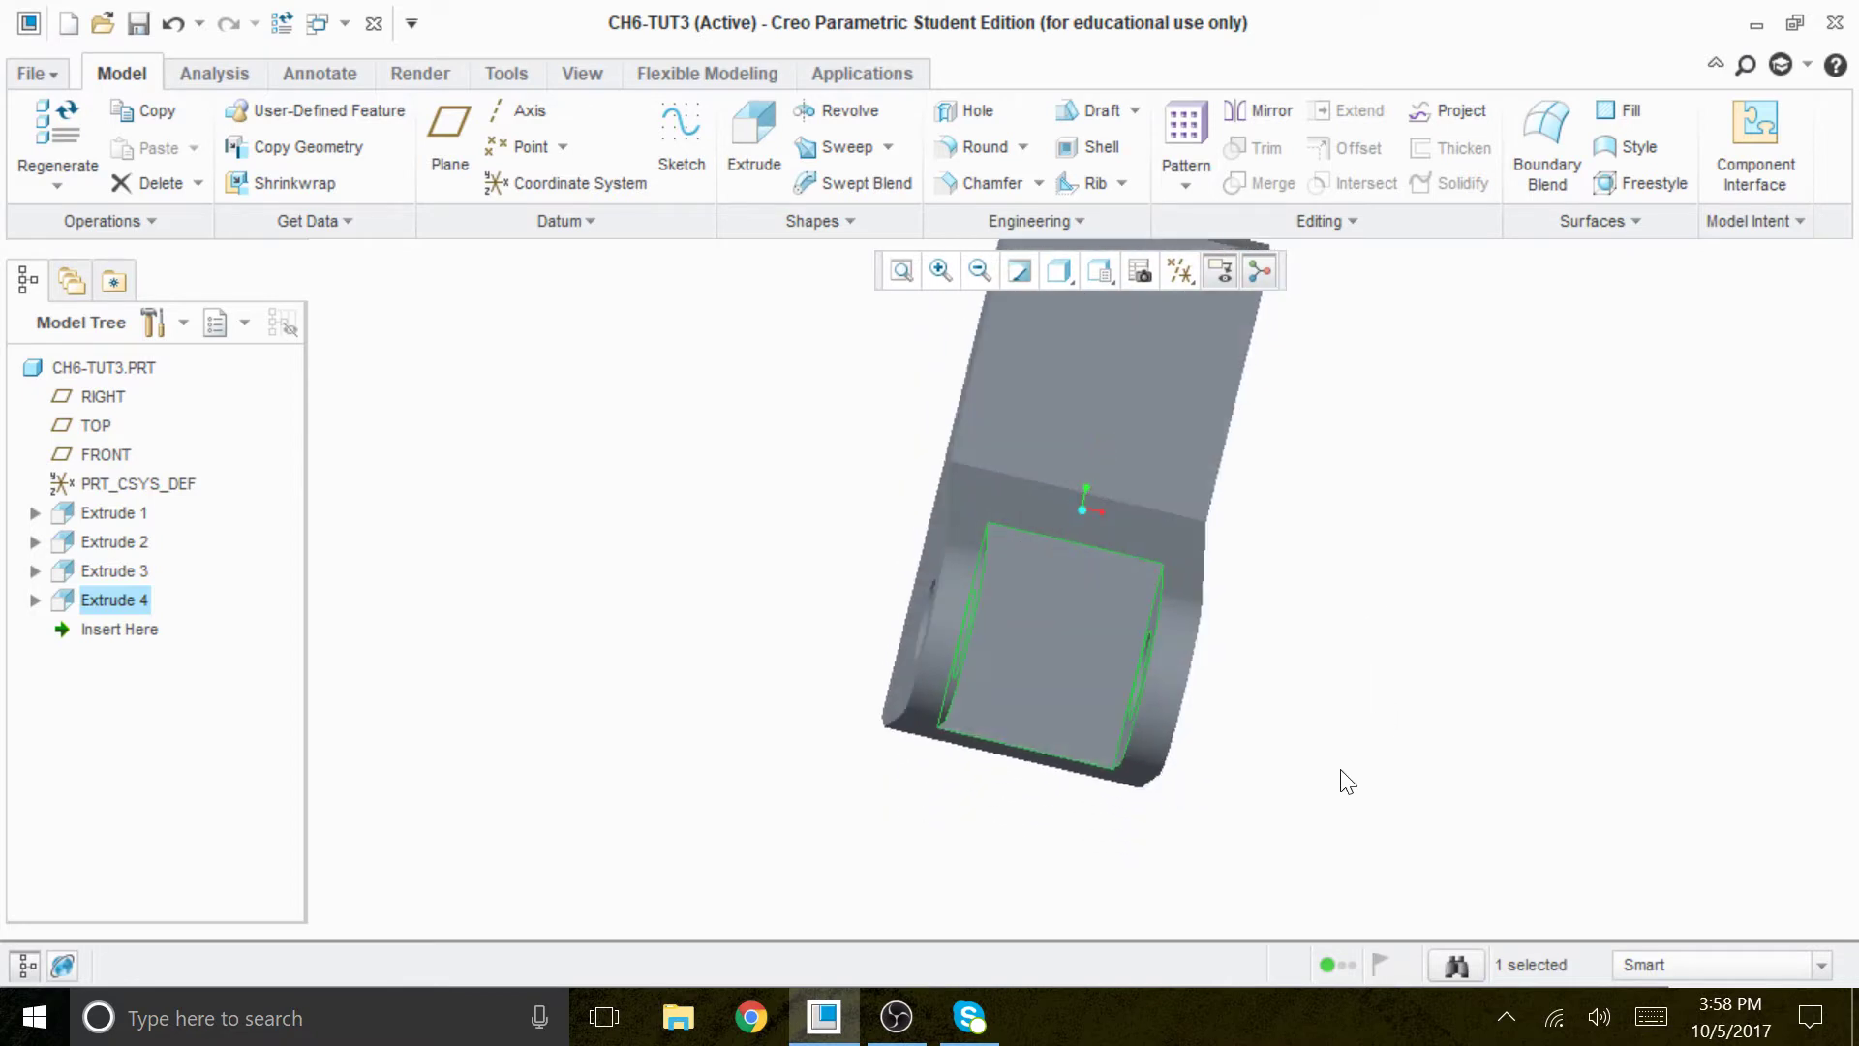
scroll(1249, 387, "up", 2)
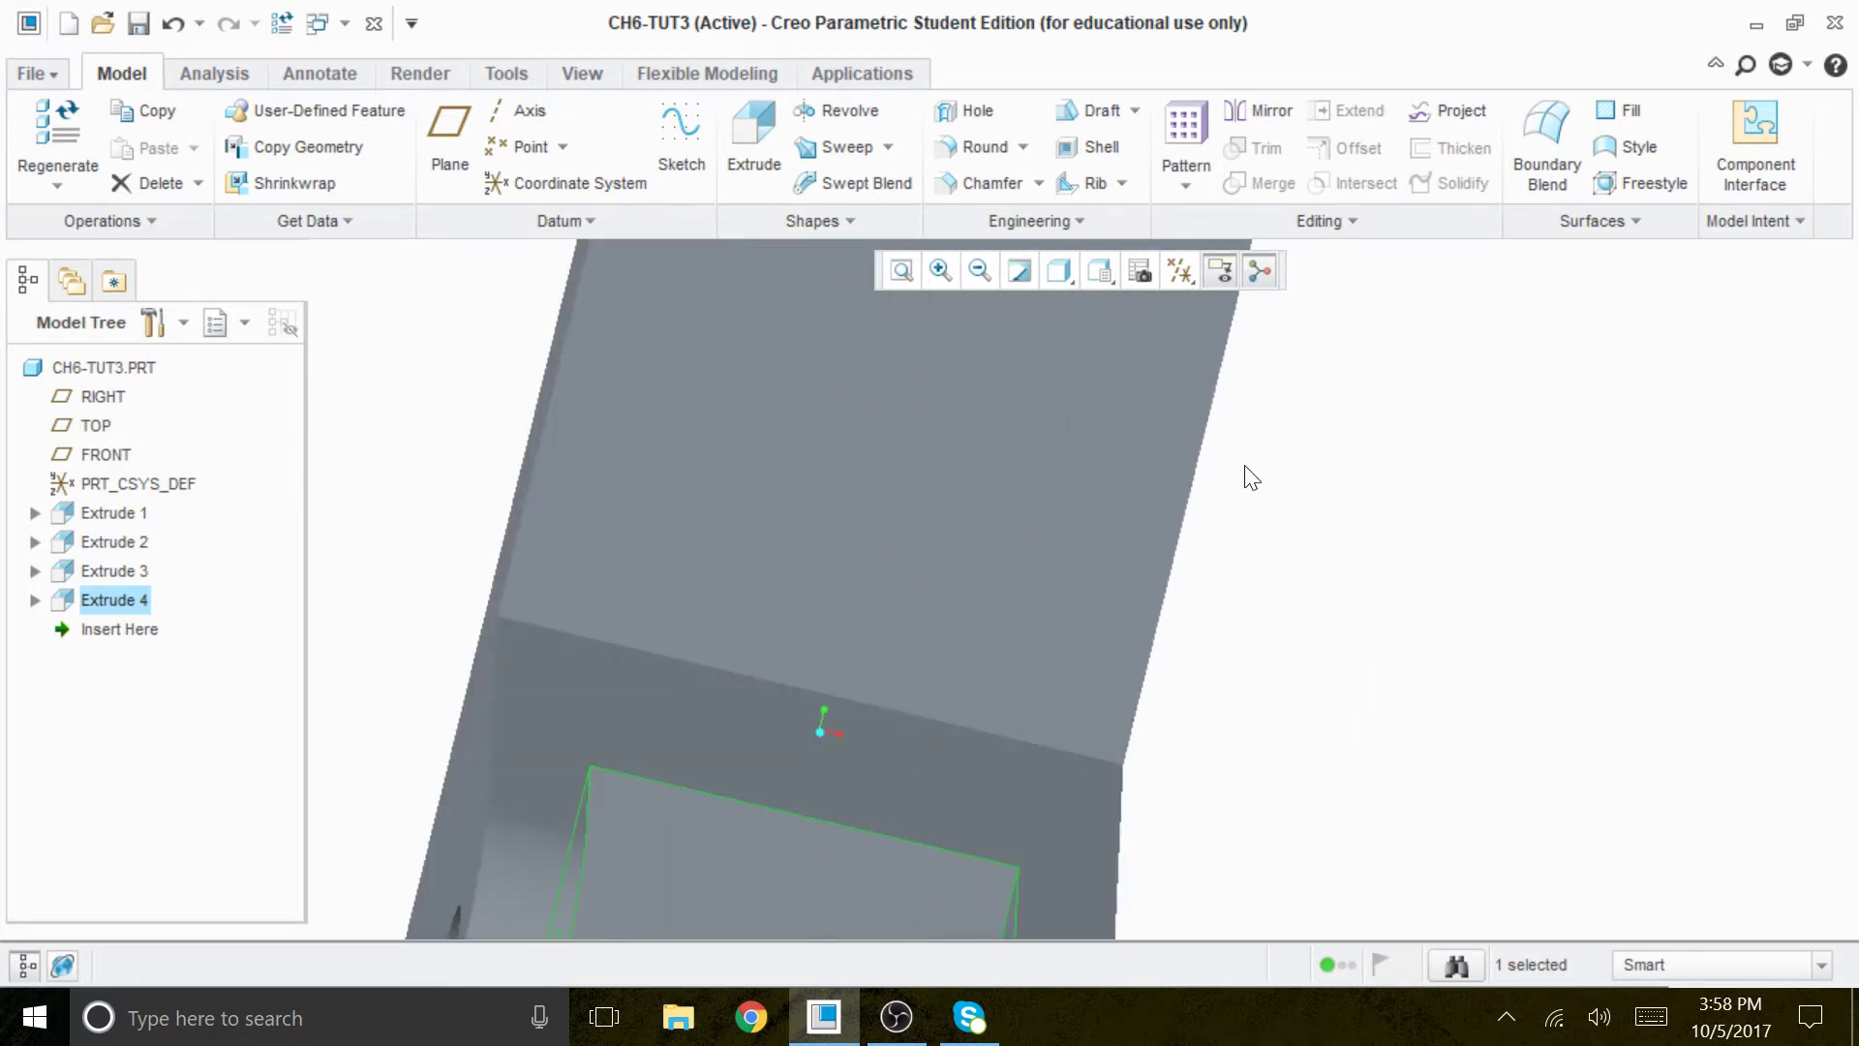
scroll(1269, 542, "down", 2)
mouse_move(1357, 639)
middle_mouse_down()
mouse_move(1419, 567)
mouse_move(1353, 626)
middle_mouse_up()
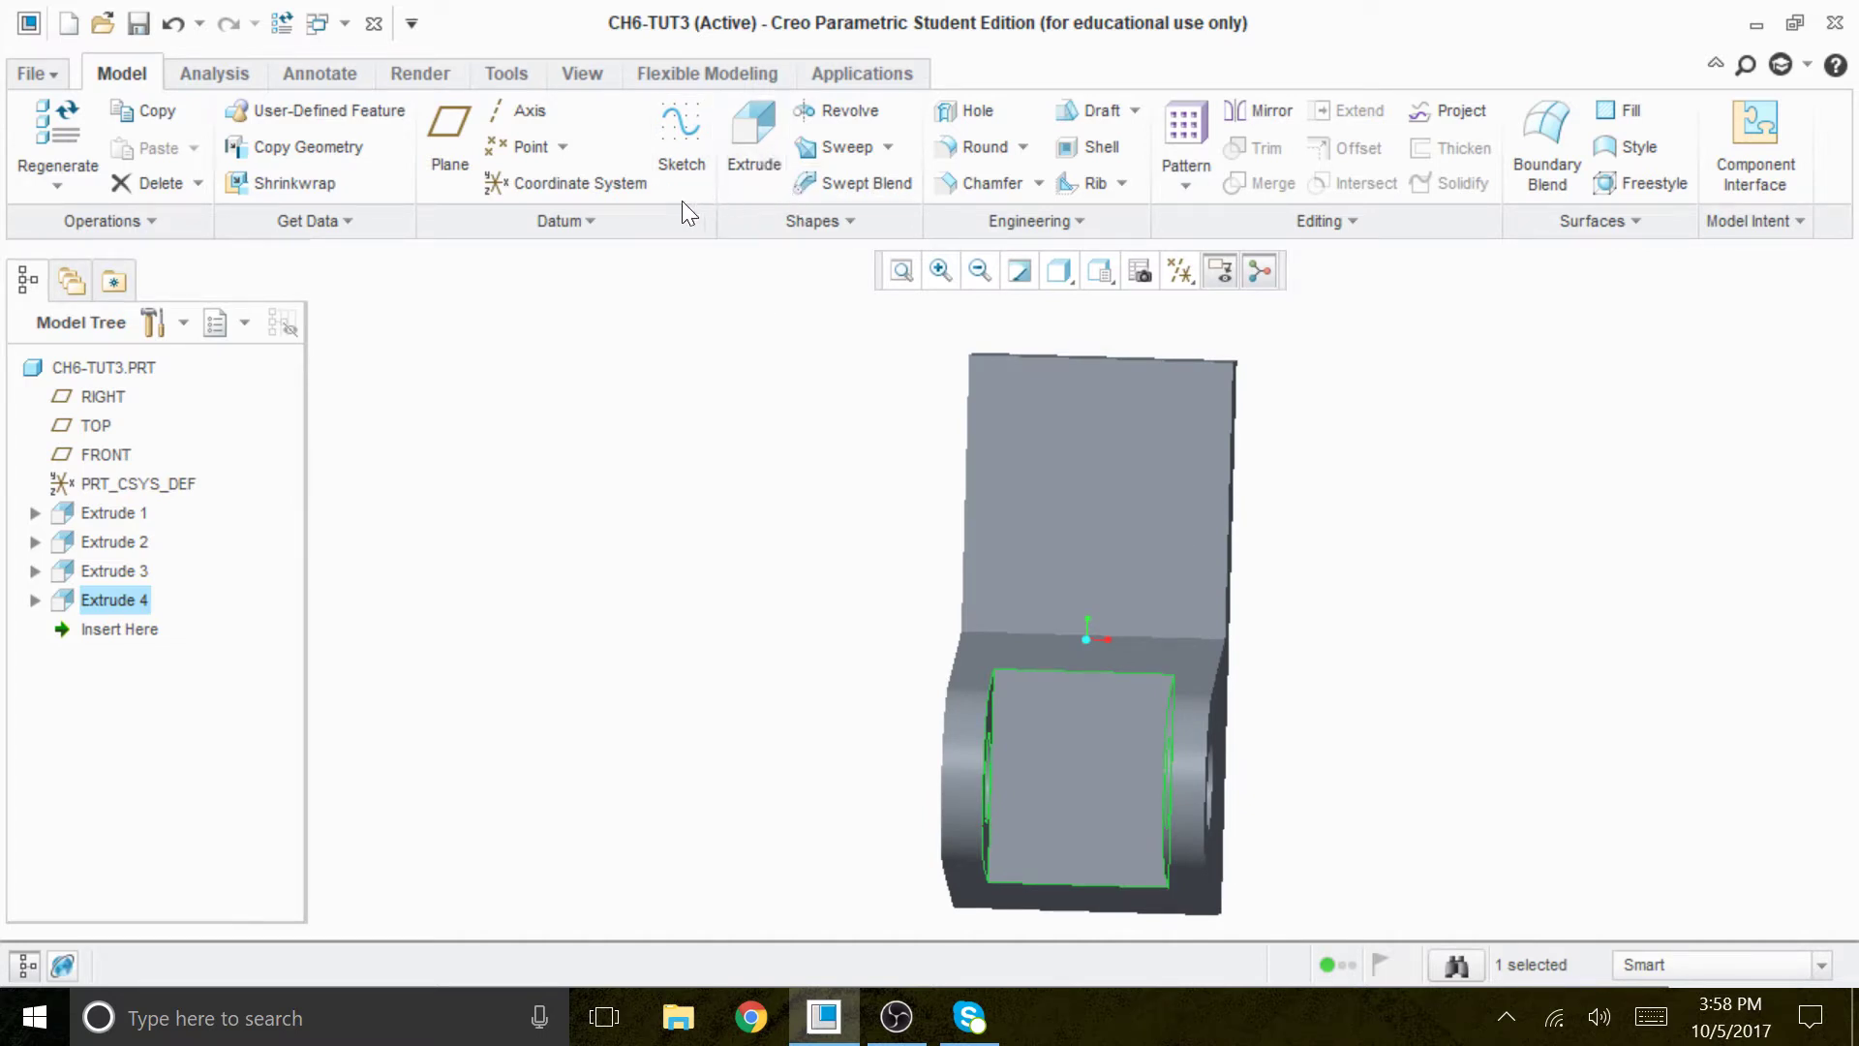
left_click(976, 118)
left_click(1101, 455)
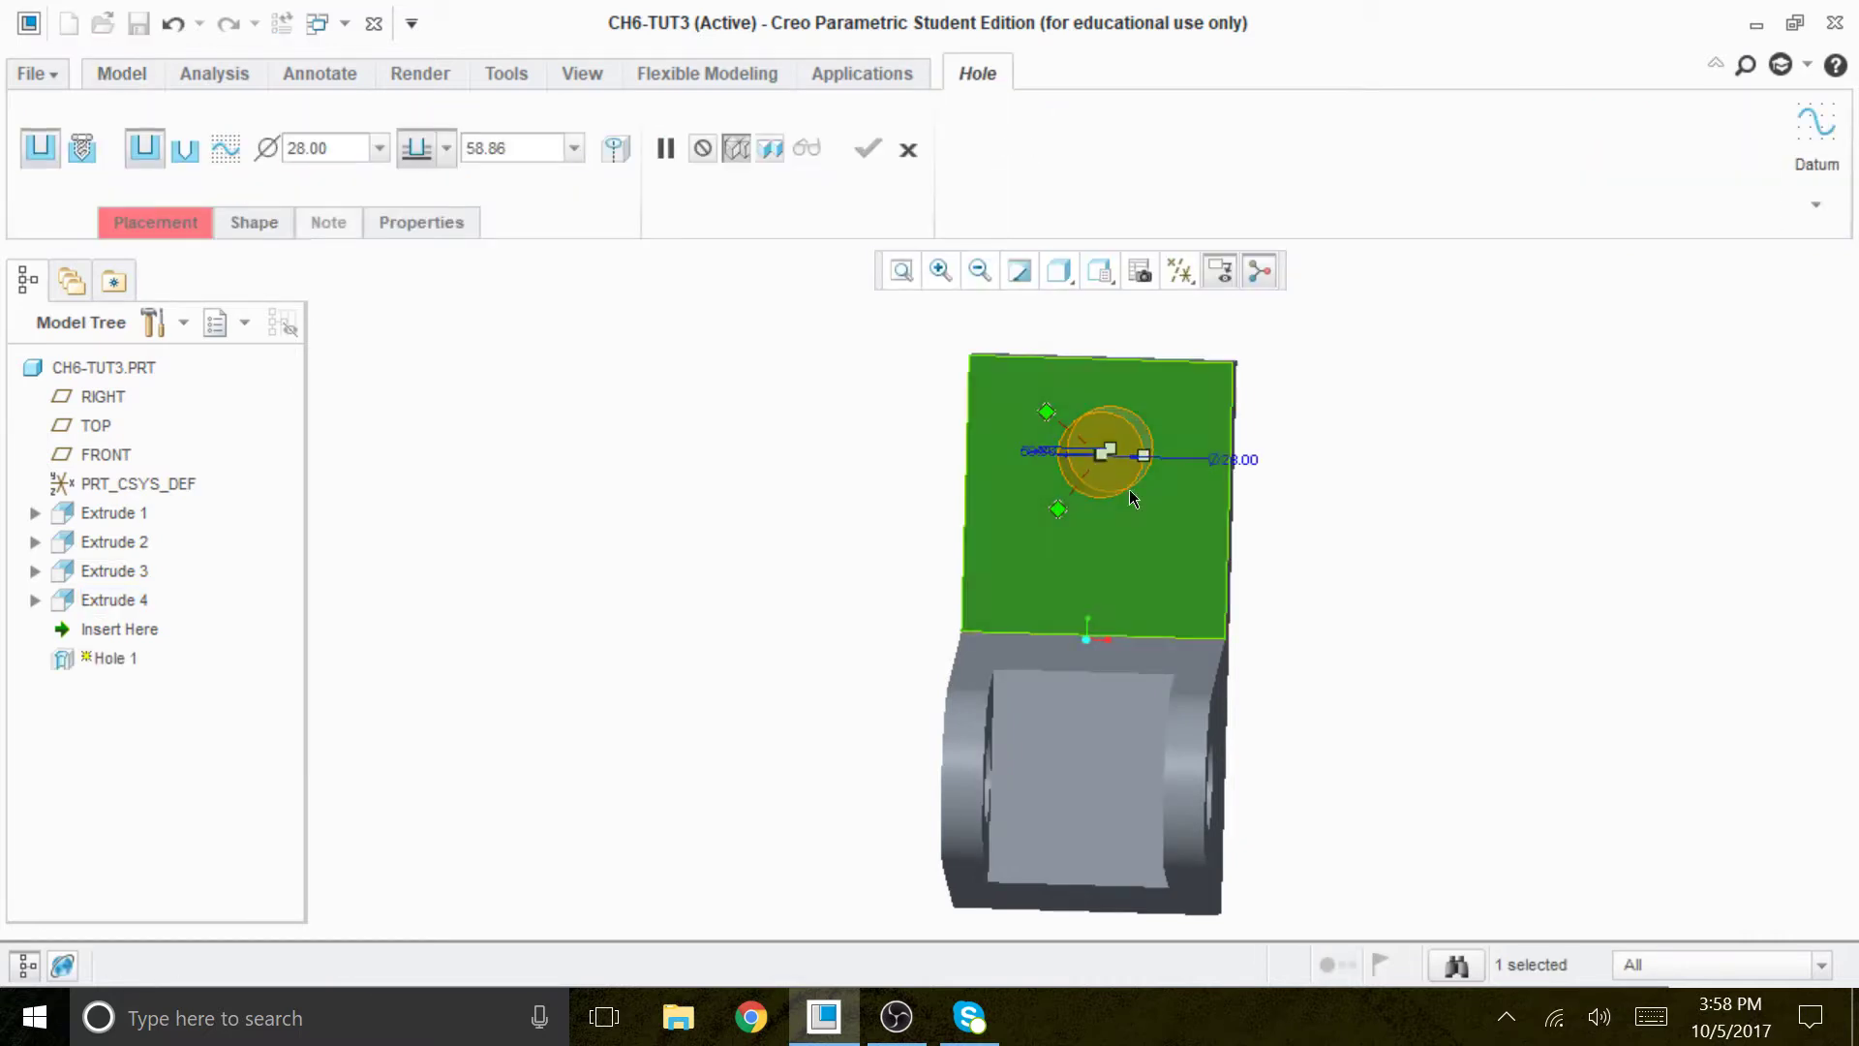
Try to attach one of the hole's offset reference handles to the plate face's side edge.
scroll(1346, 579, "down", 5)
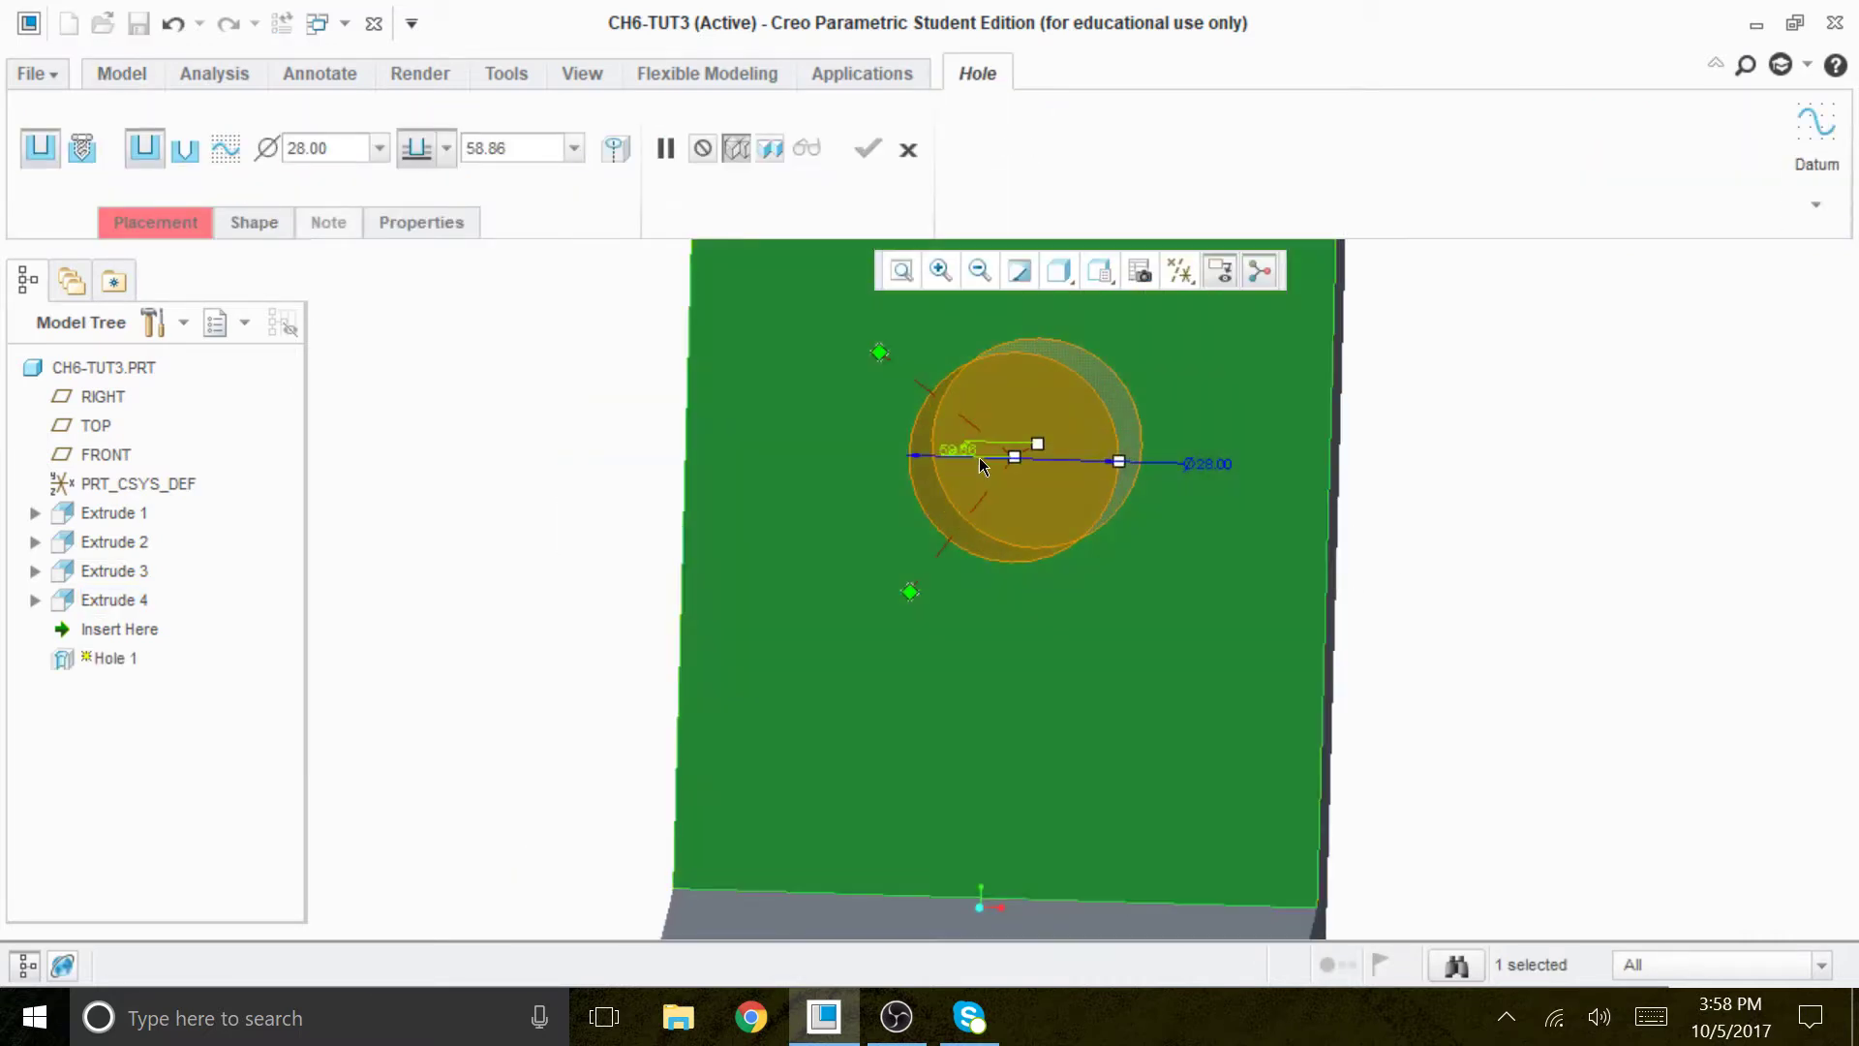
left_click_drag(910, 592, 1324, 478)
middle_click_drag(1461, 601, 1405, 634)
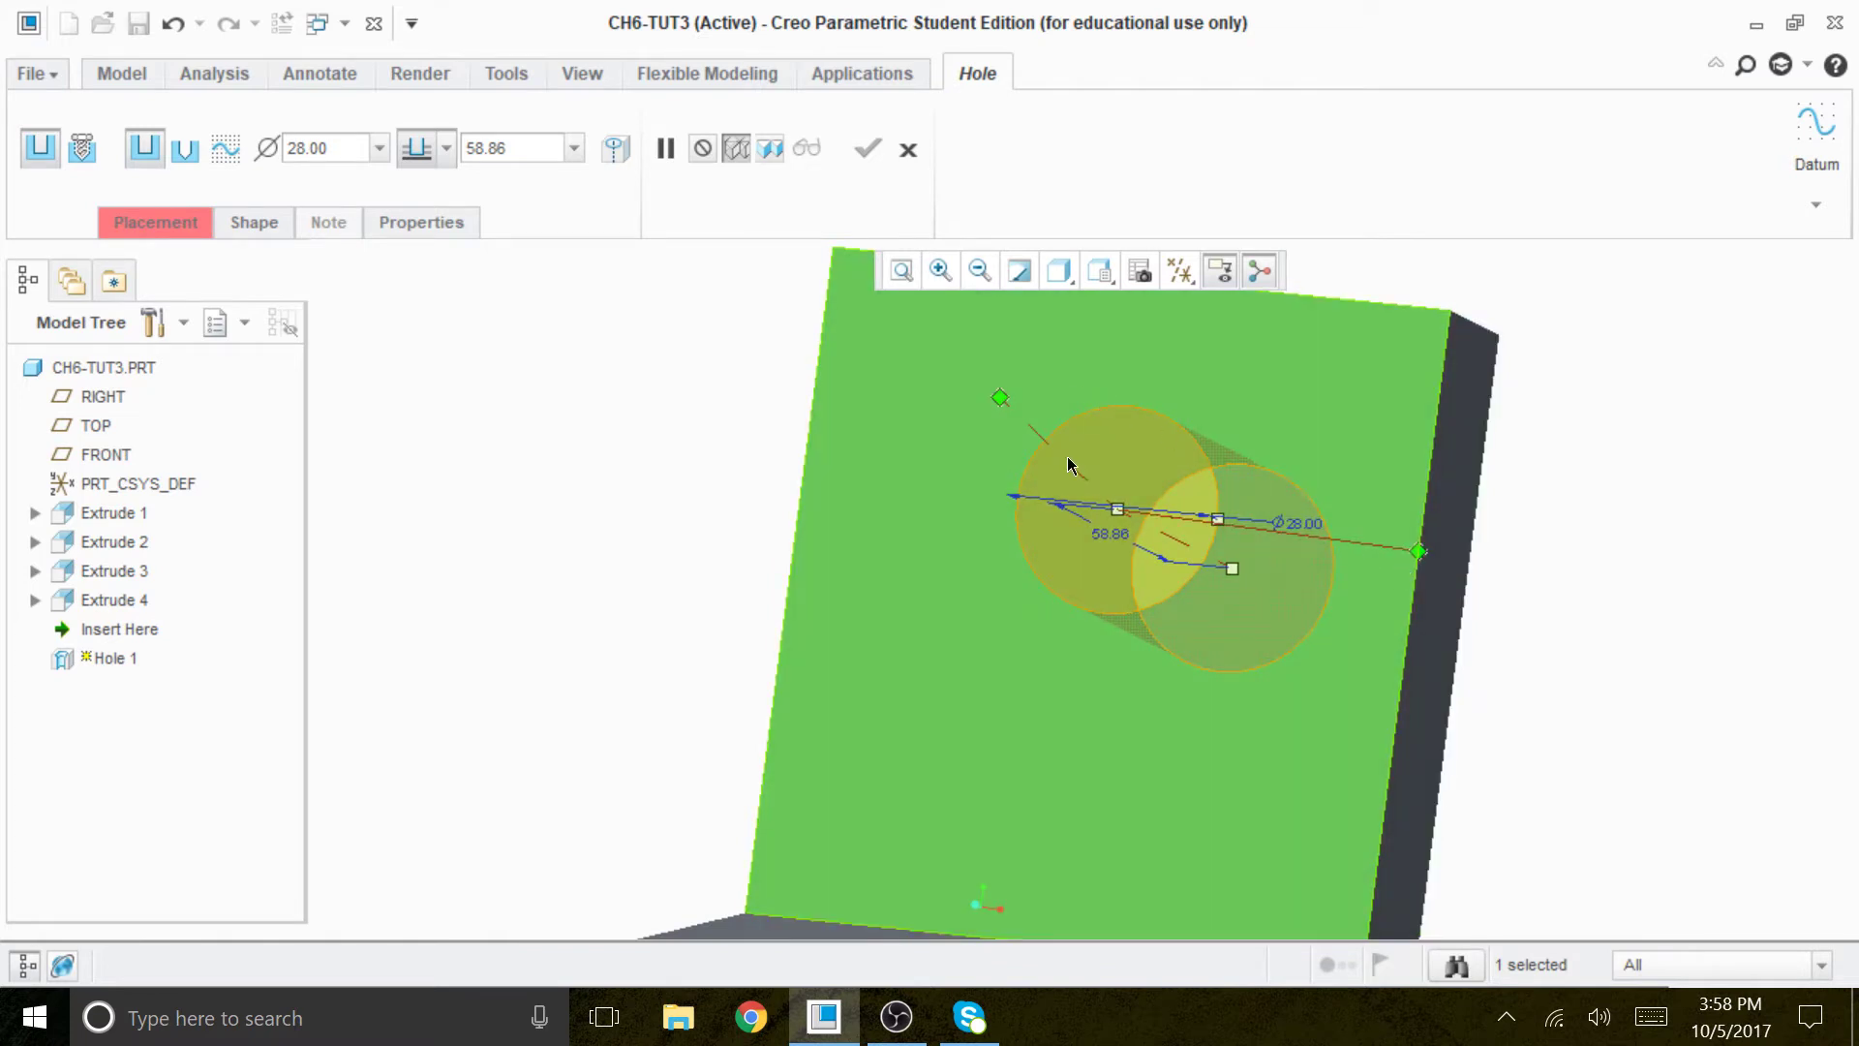
scroll(1067, 463, "down", 3)
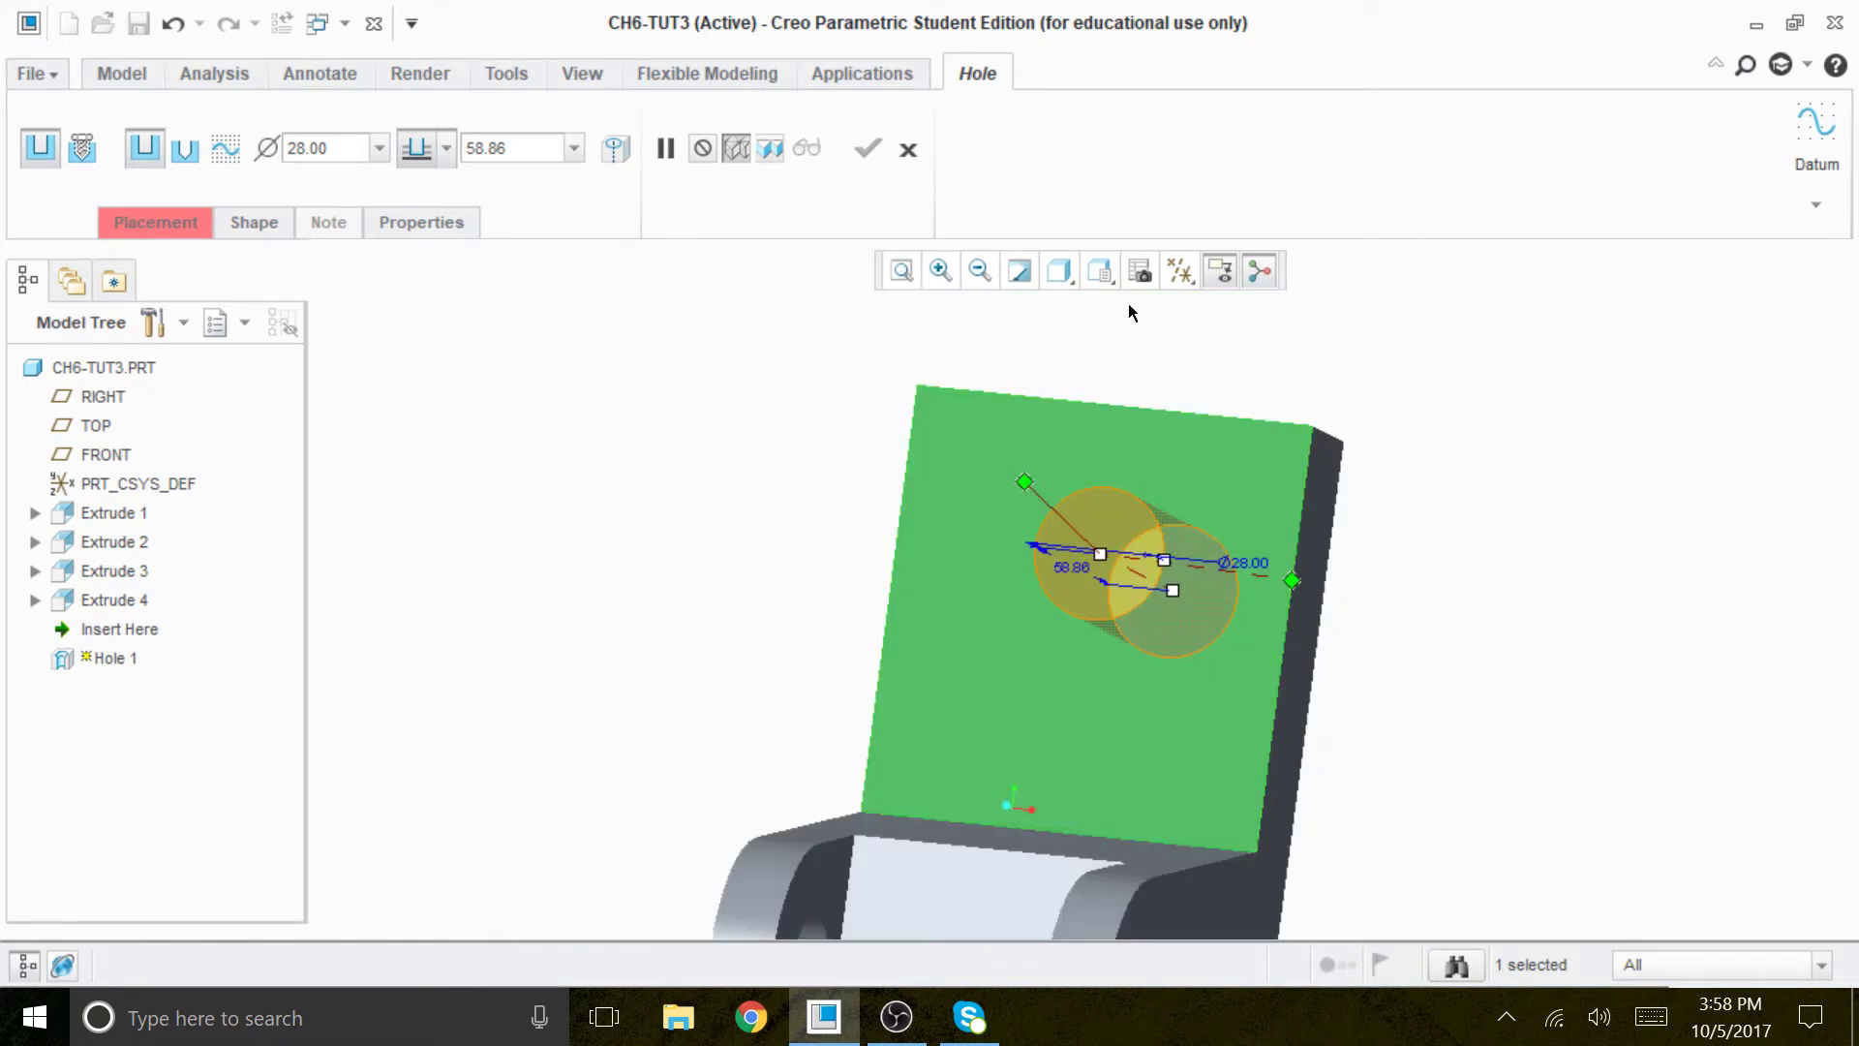
Use No Hidden display, attach one hole offset reference to the plate face's upper edge, and set that offset to 42.
left_click(1059, 272)
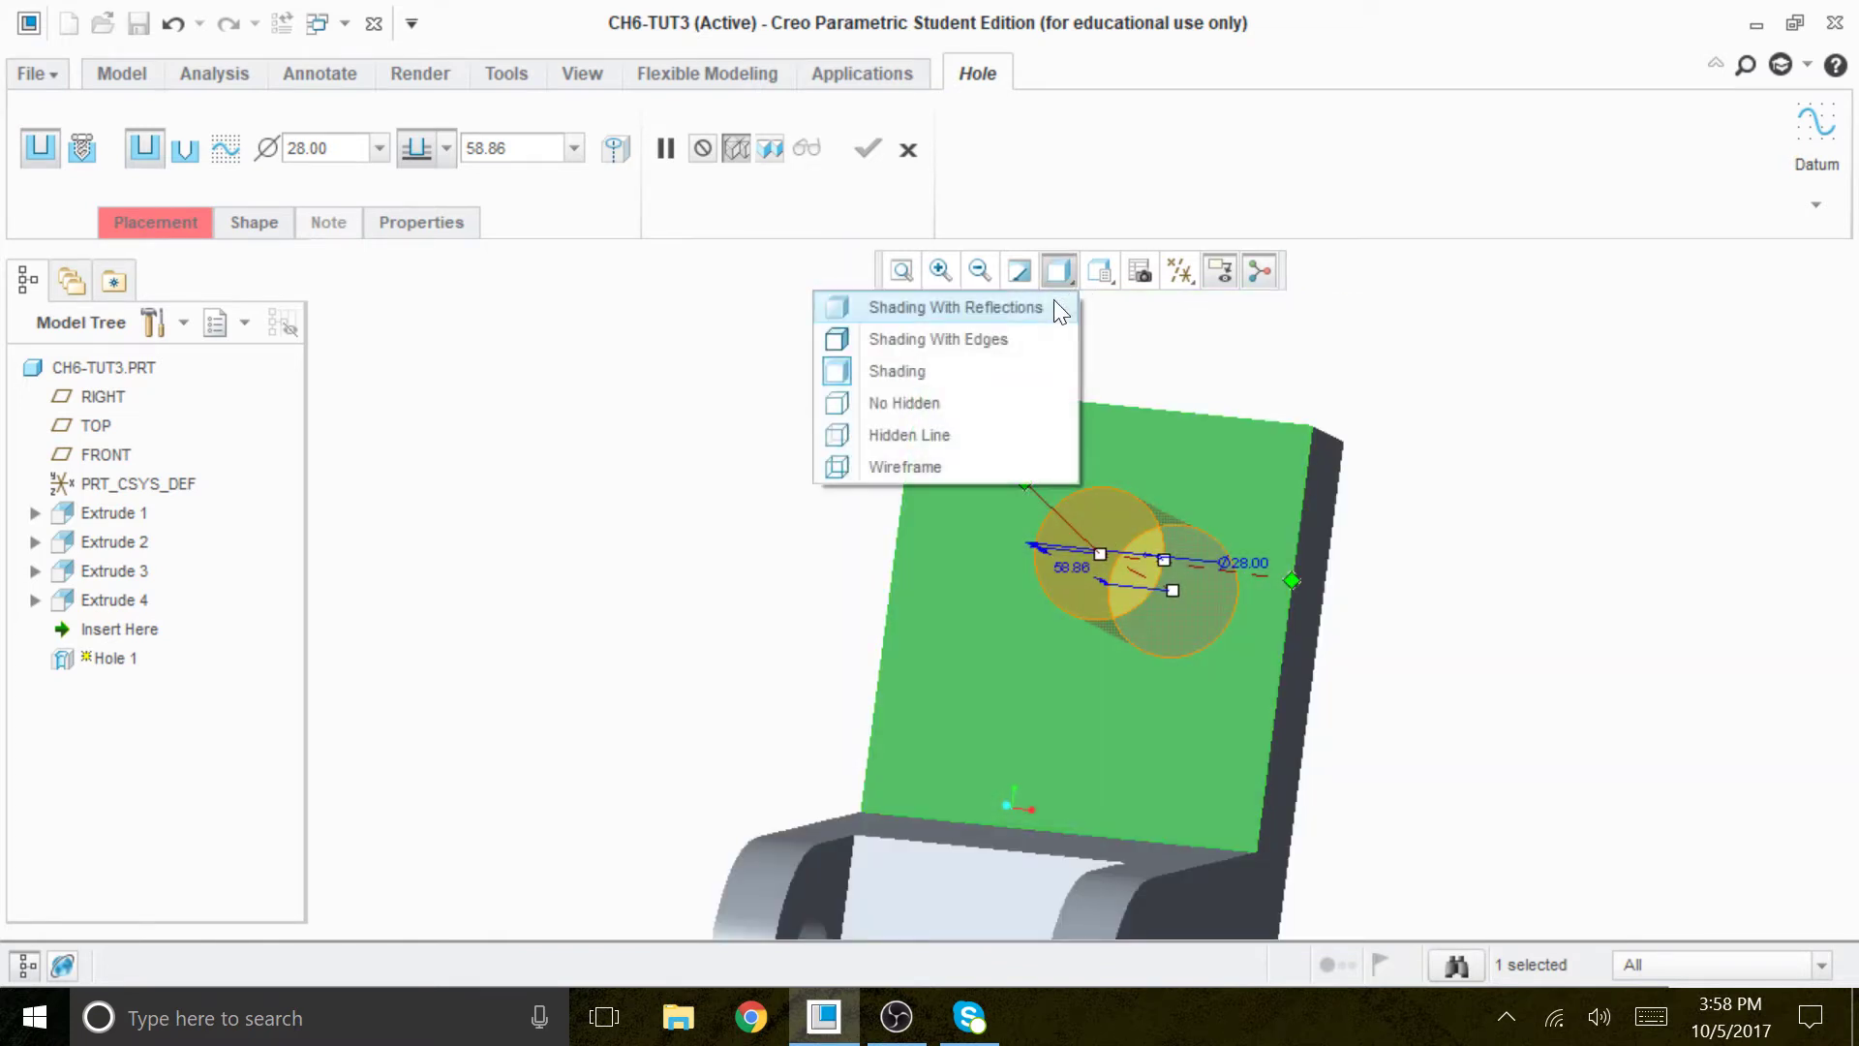
left_click(944, 399)
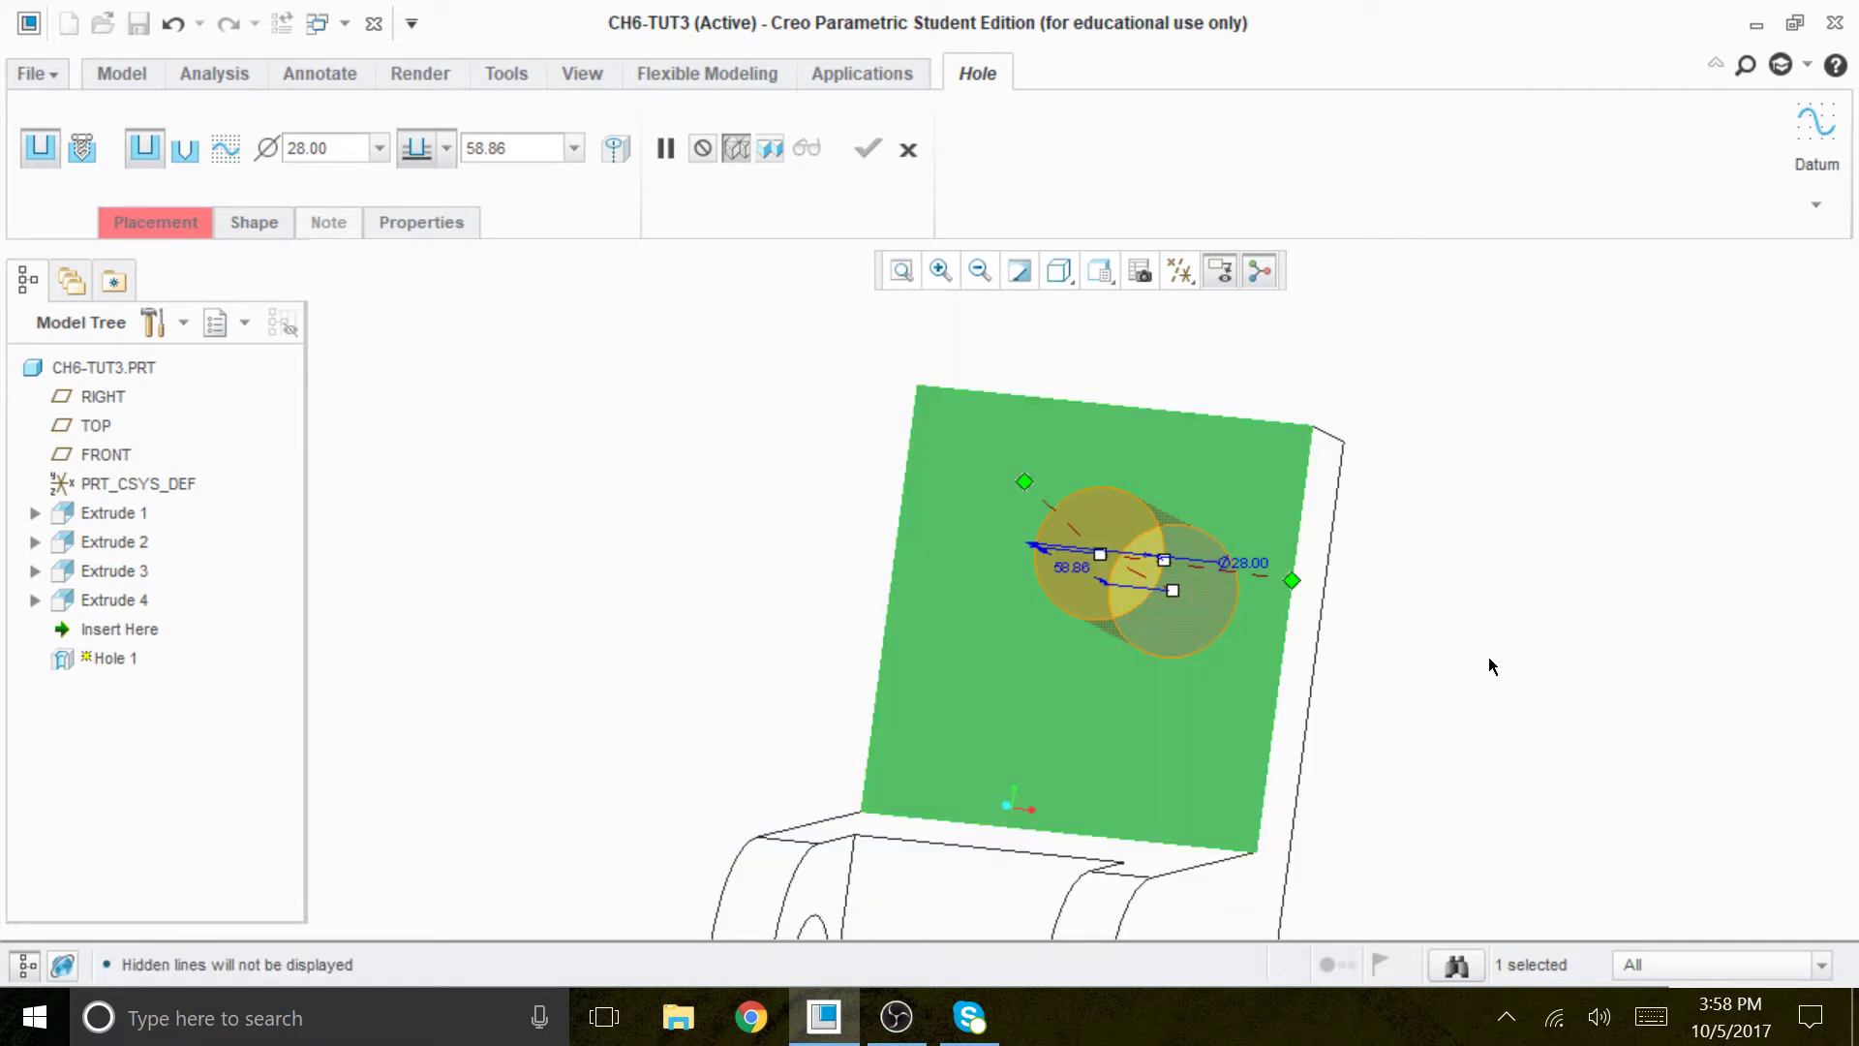
scroll(1510, 670, "down", 3)
scroll(1466, 581, "up", 4)
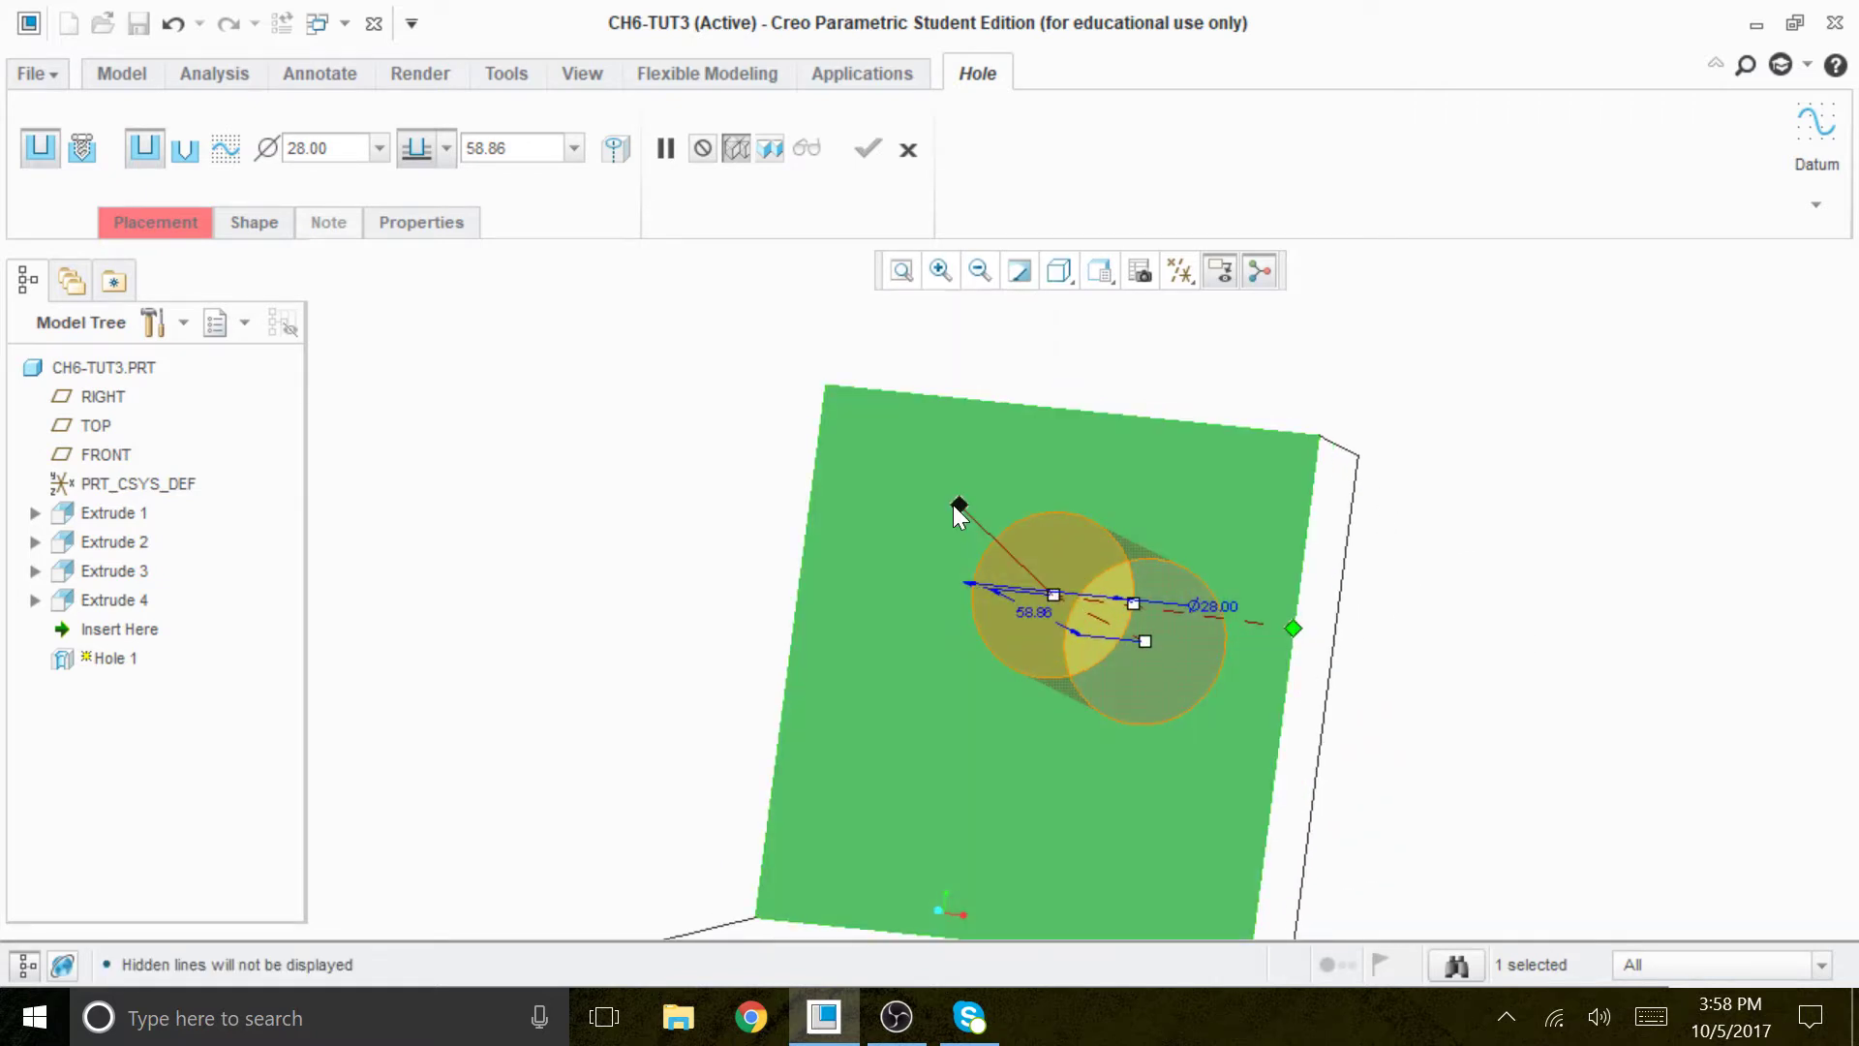
left_click_drag(959, 506, 1077, 409)
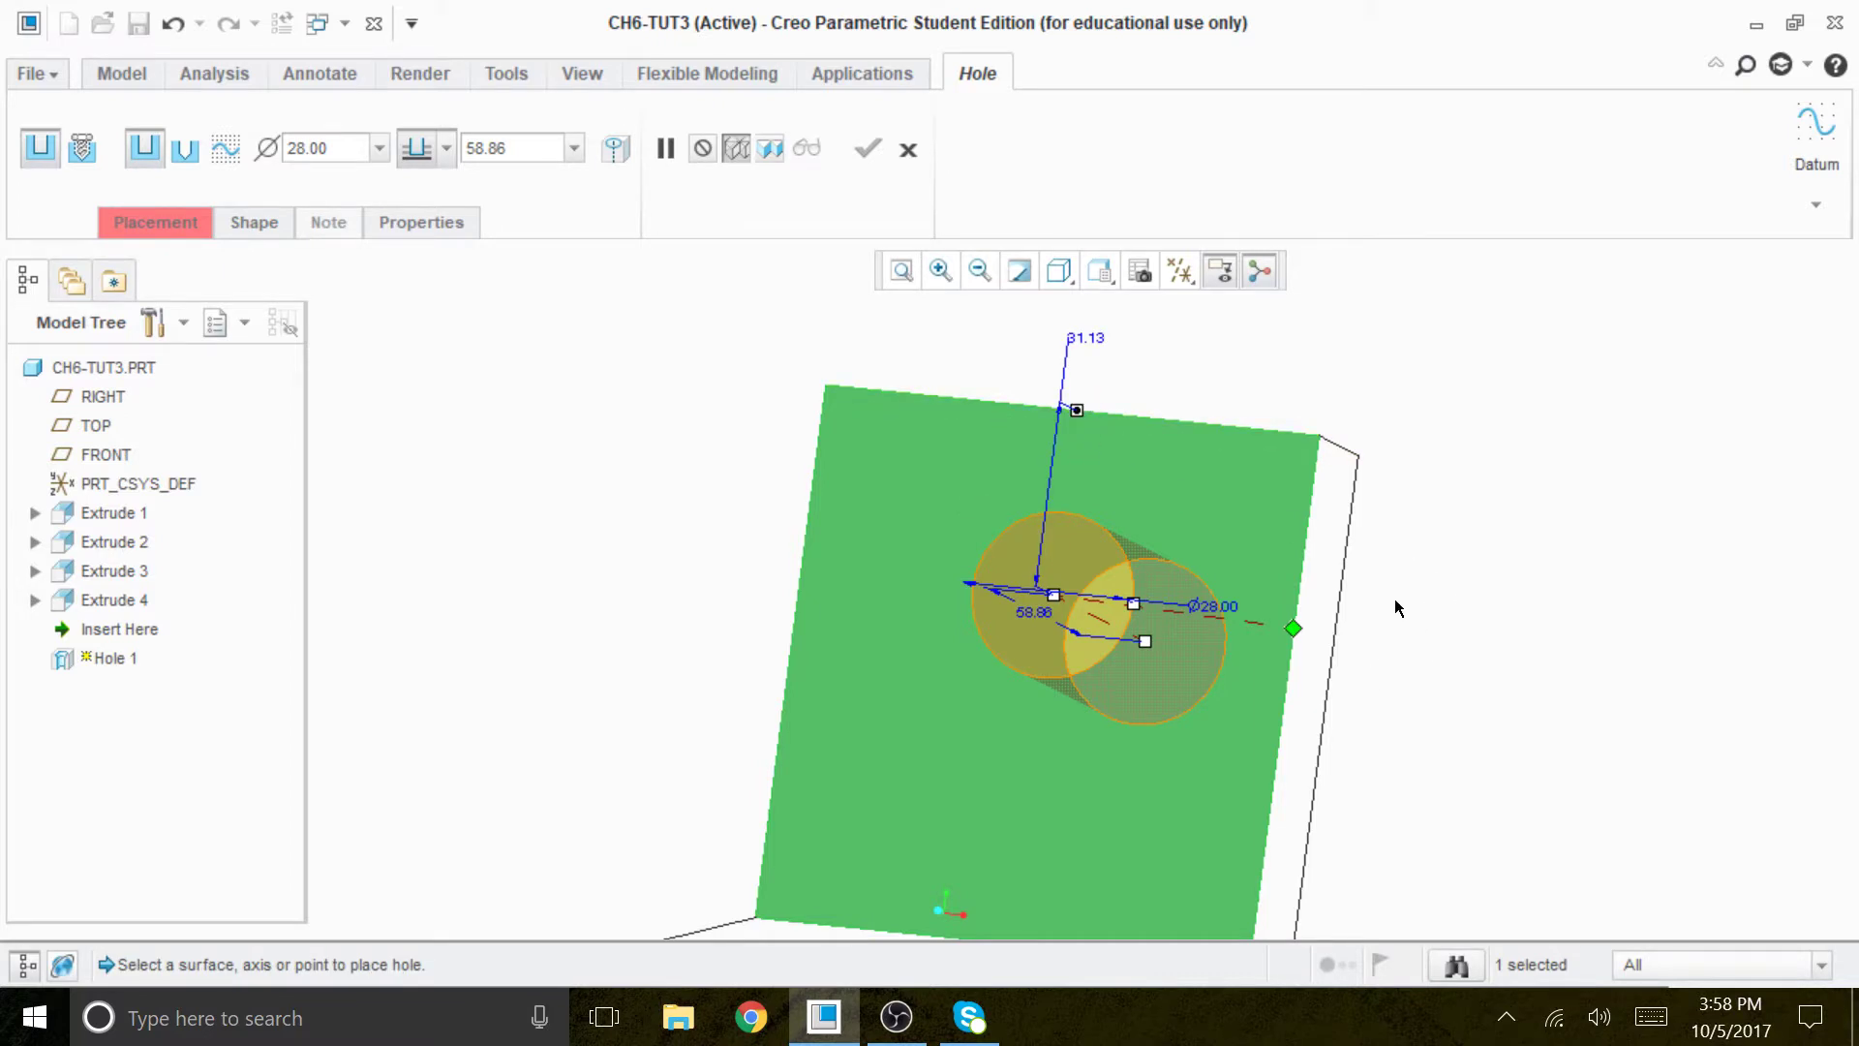
double_click(1089, 339)
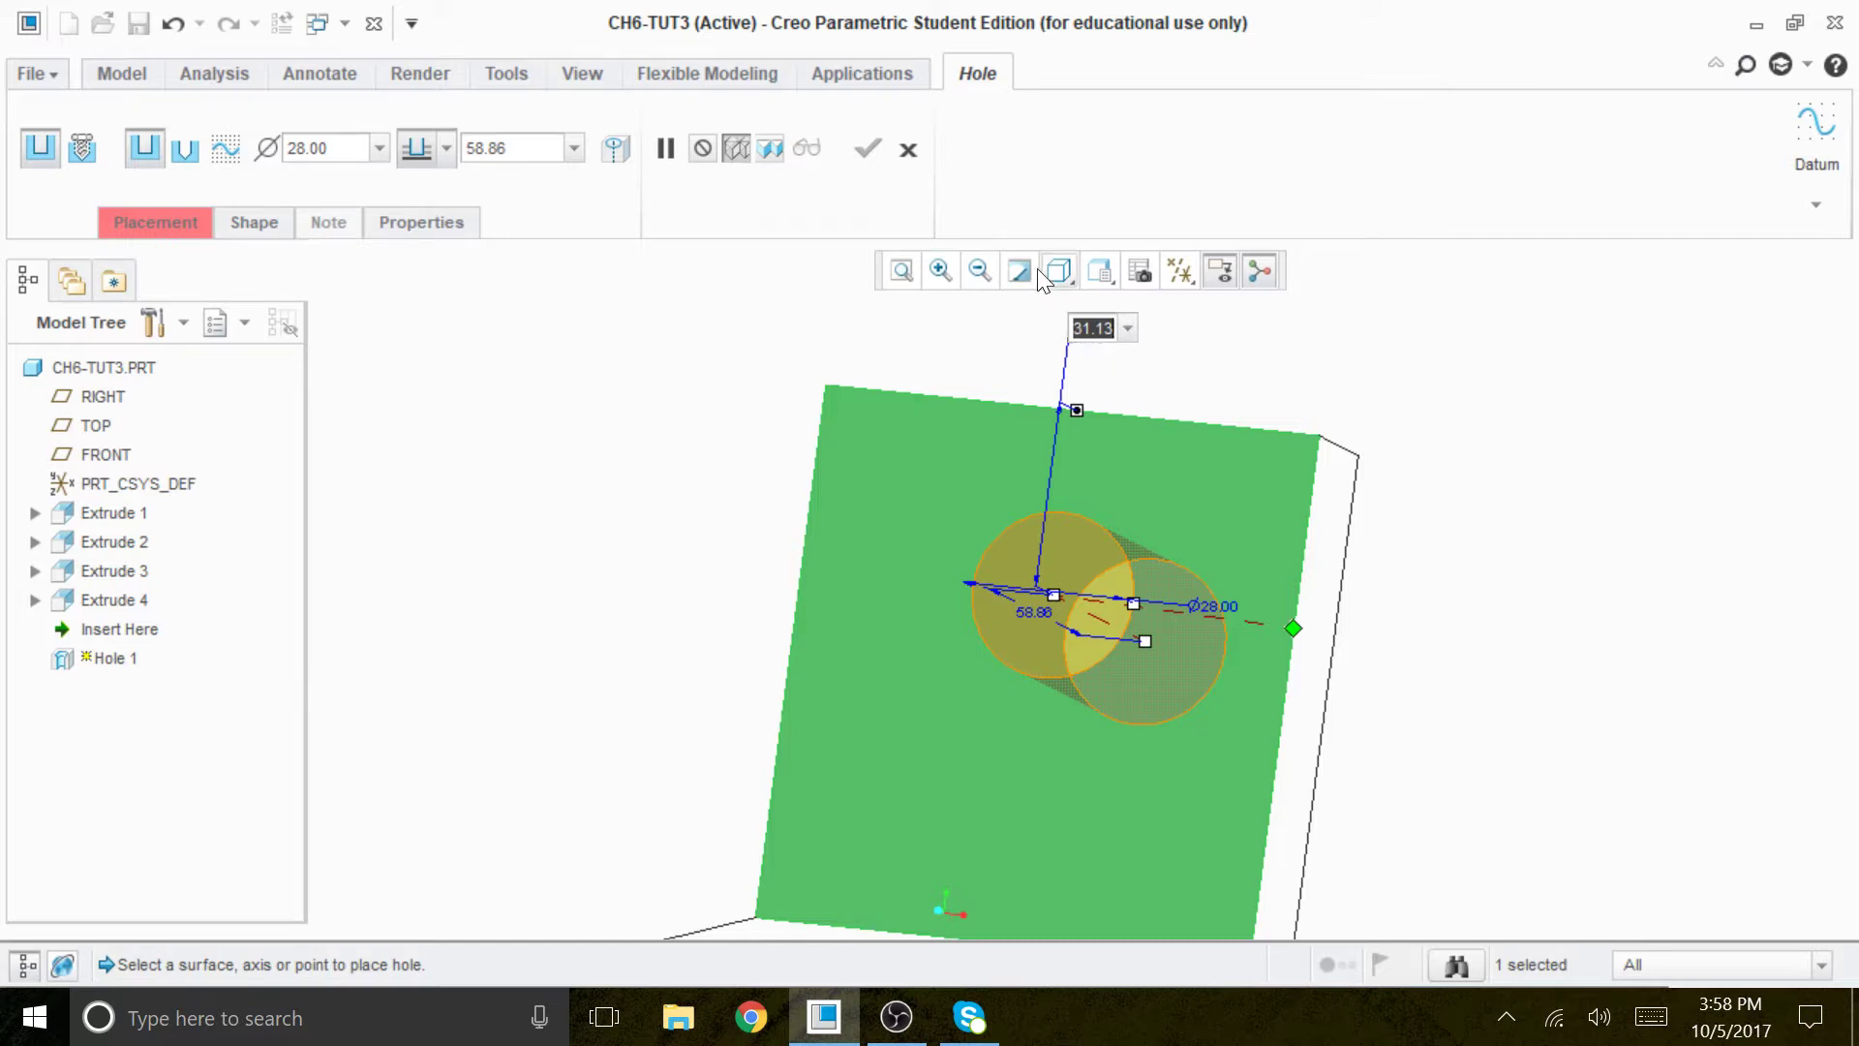
type("42")
key("Return")
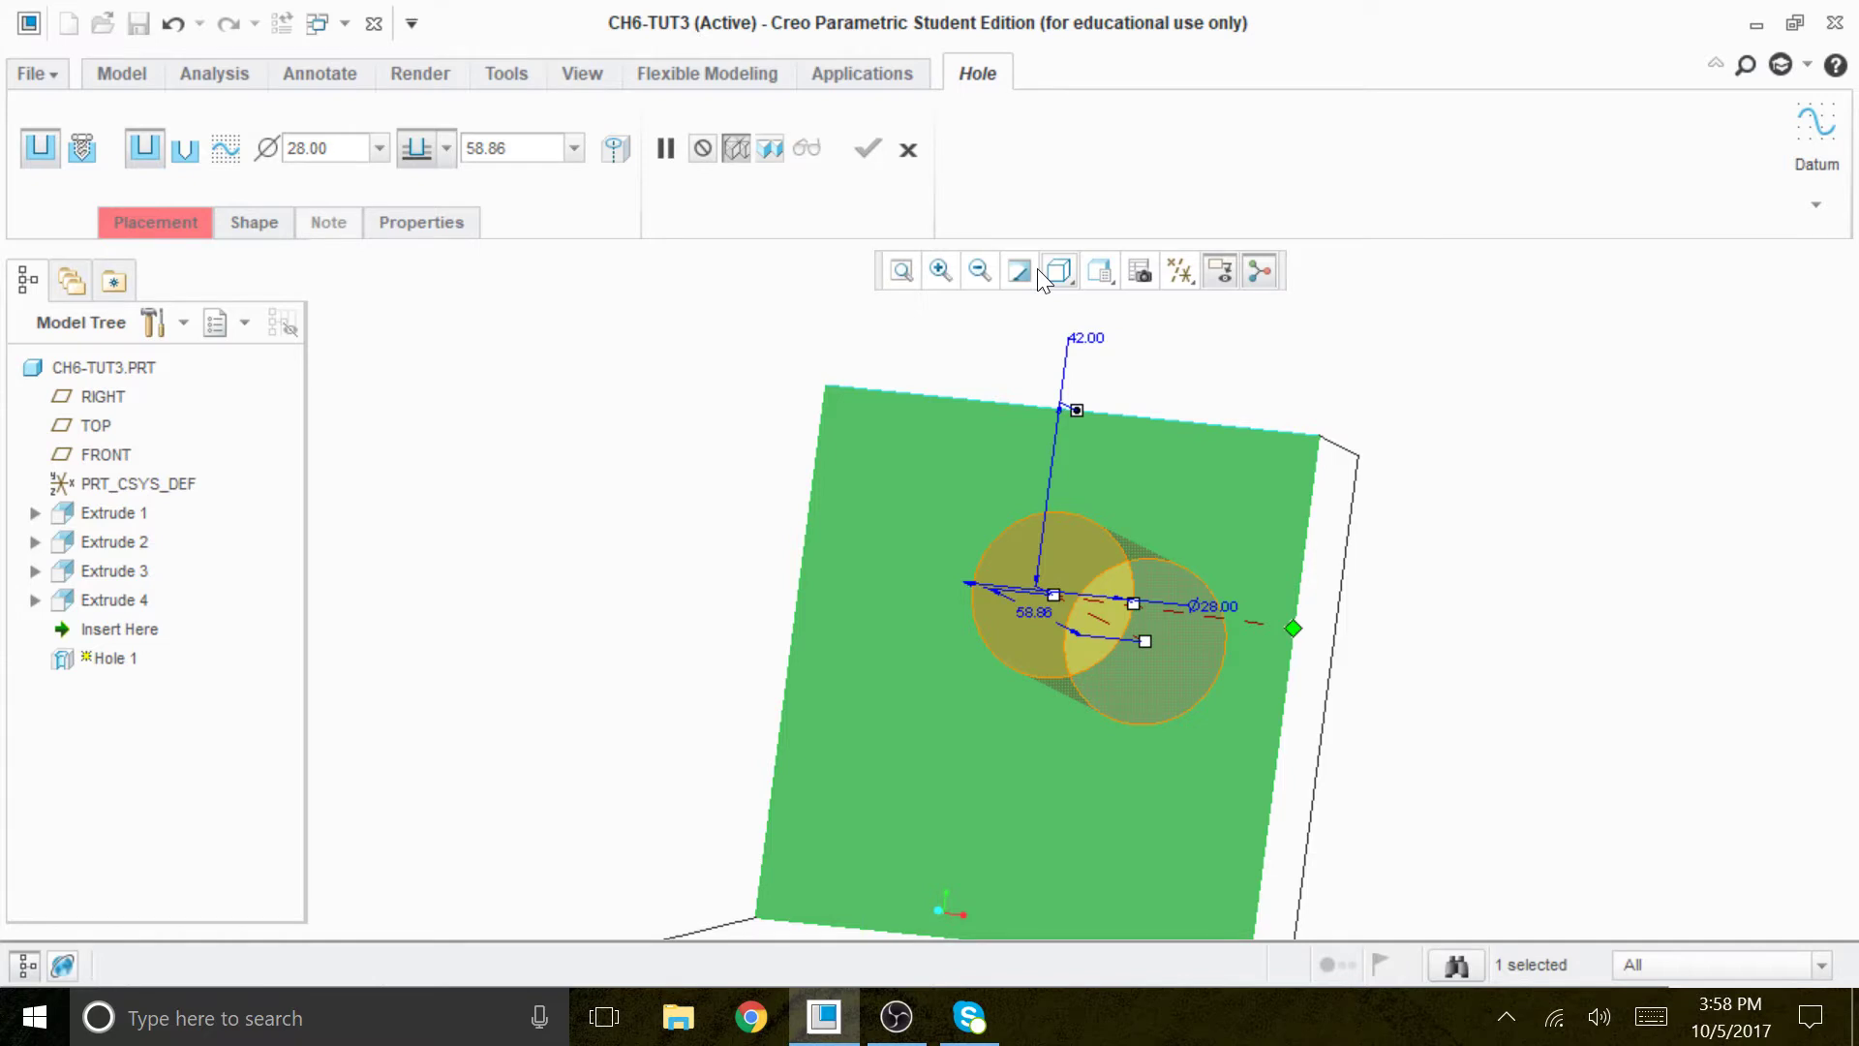
Attach the hole's second offset reference to the plate face's side edge and set that offset to 43.
middle_click_drag(1141, 712, 1360, 760)
mouse_move(1361, 760)
left_mouse_down()
mouse_move(1333, 747)
mouse_move(1390, 759)
left_mouse_up()
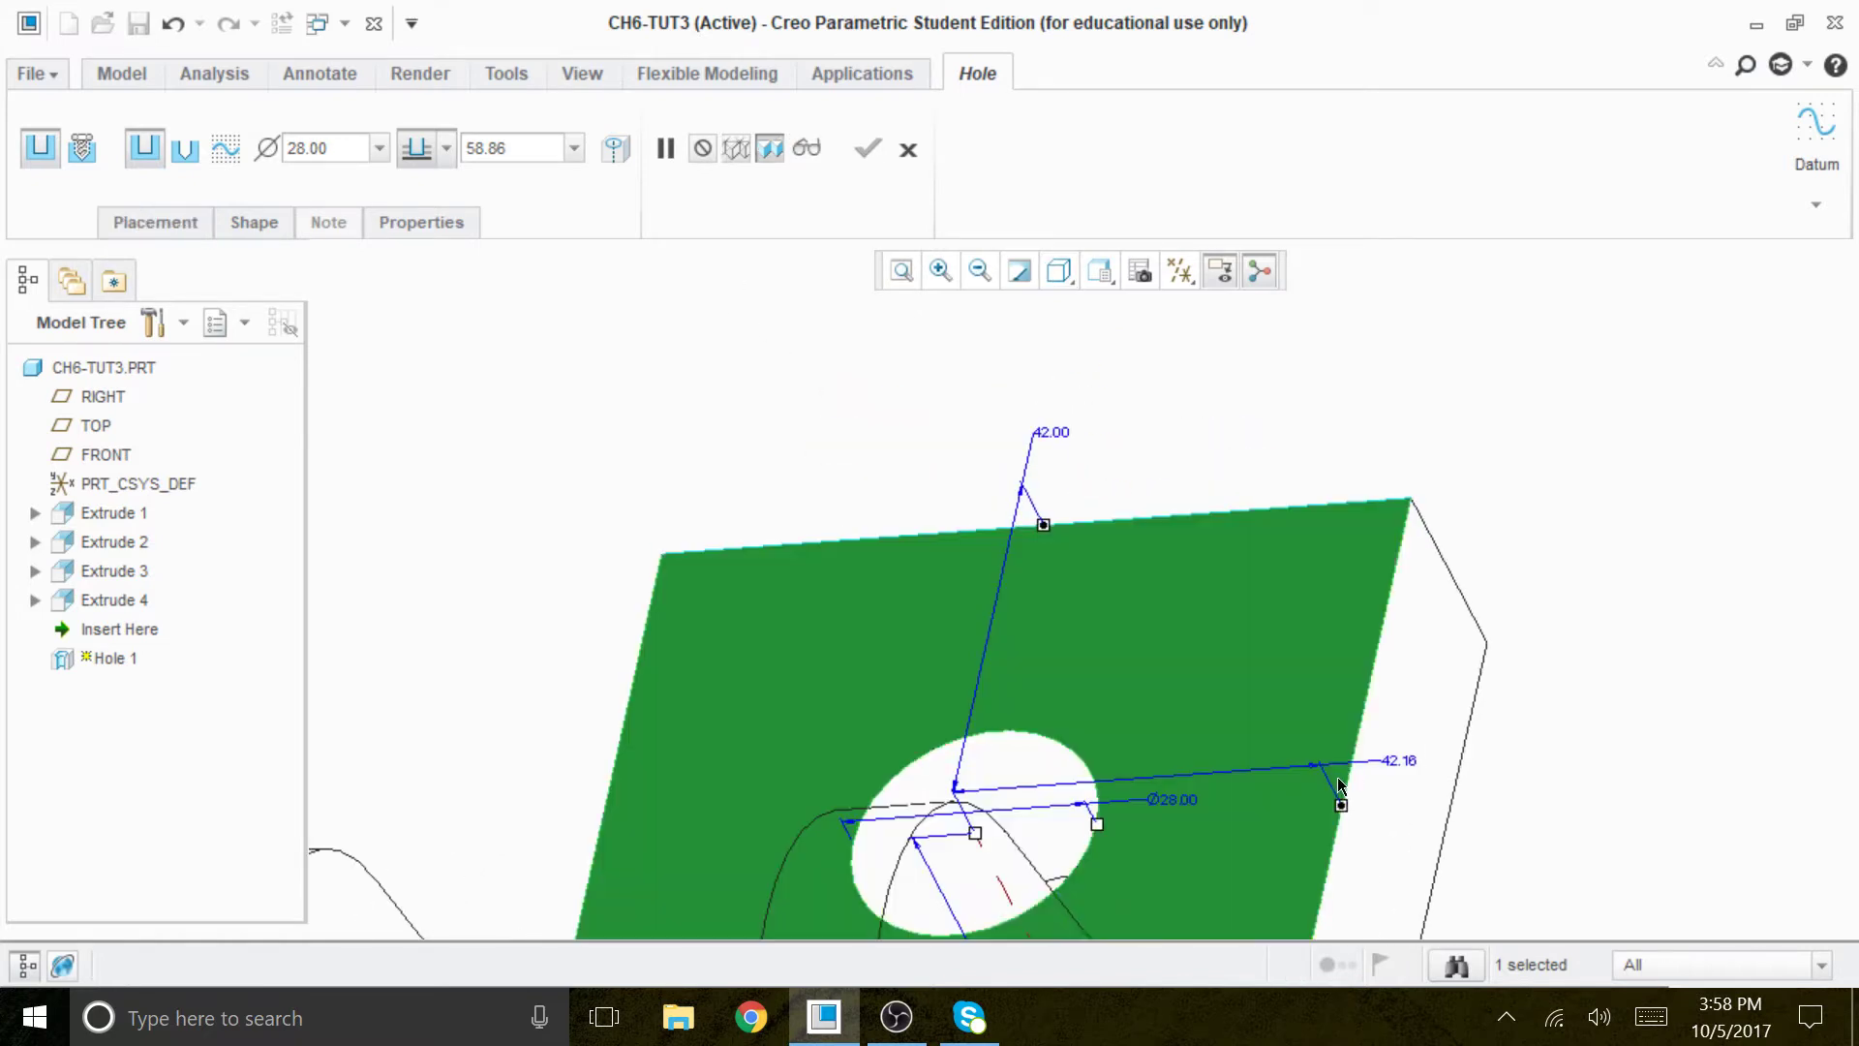
double_click(1402, 760)
type("43")
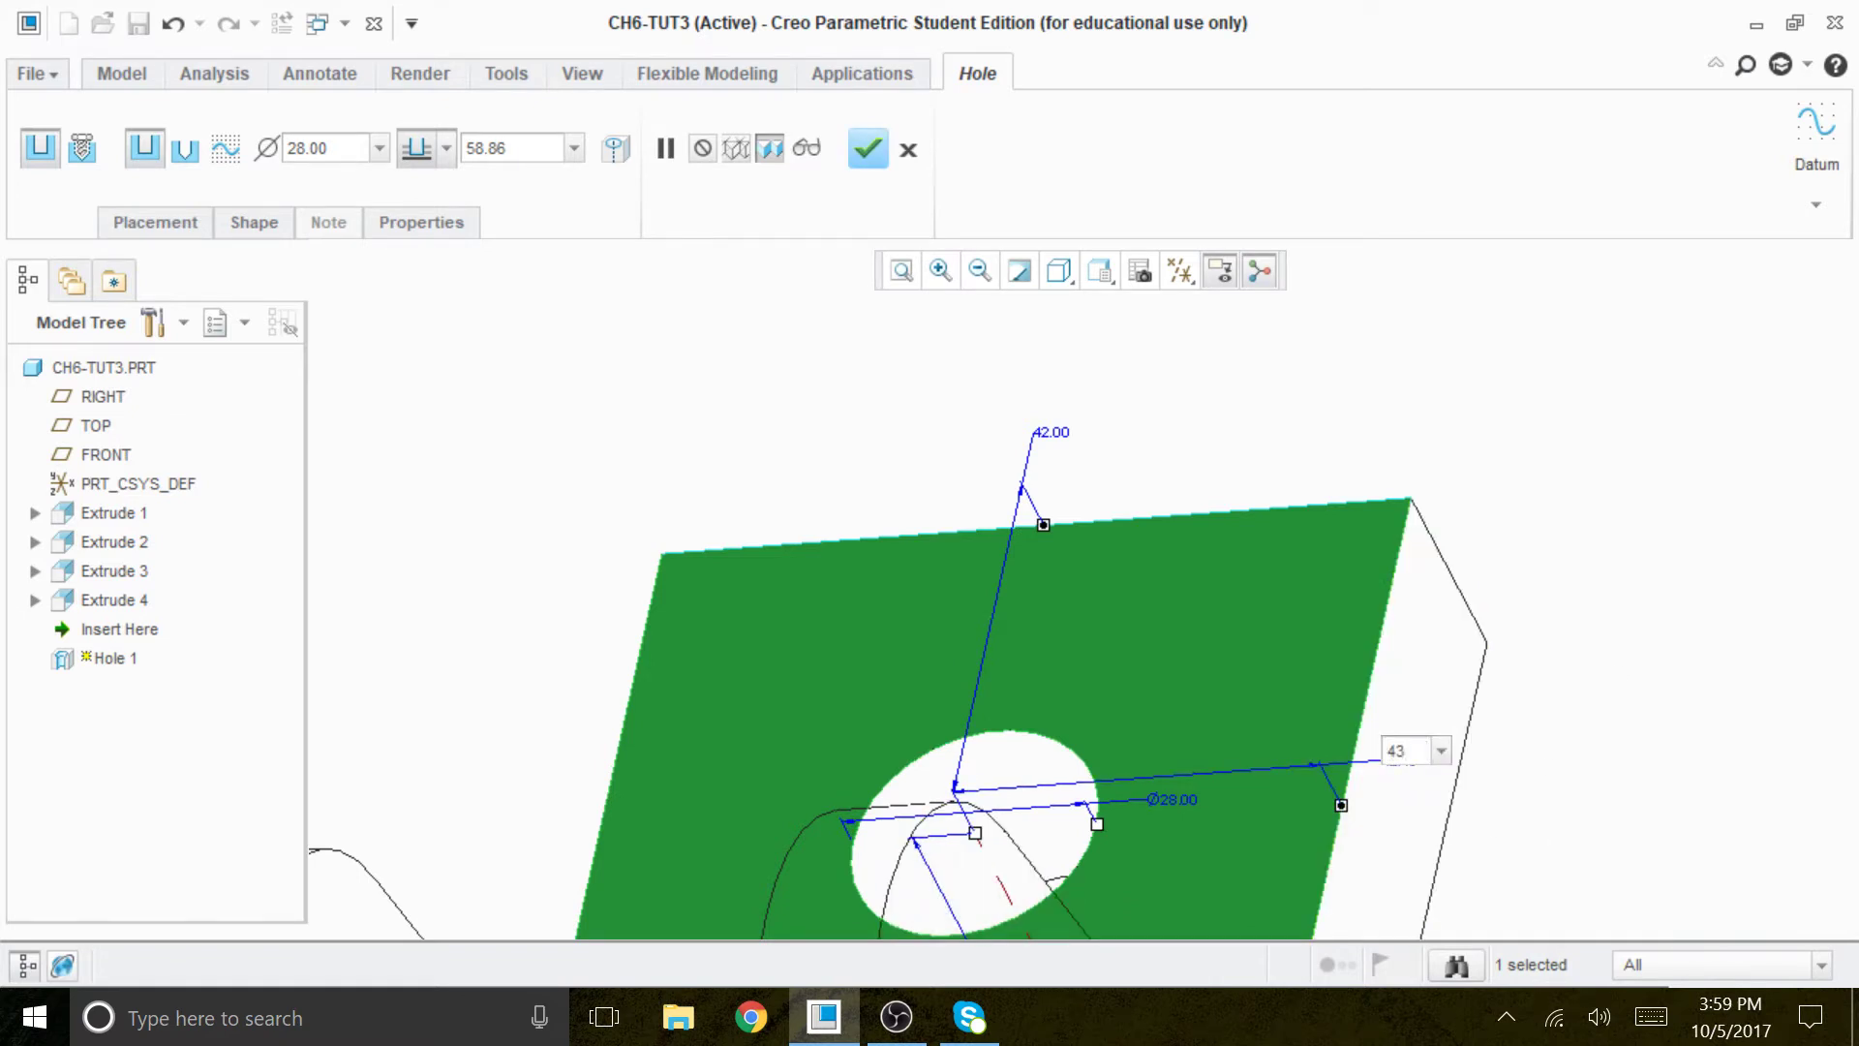
key("Return")
Change the hole to a standard drill profile with a counterbore and set its depth option to To Next.
middle_click_drag(1650, 740, 935, 148)
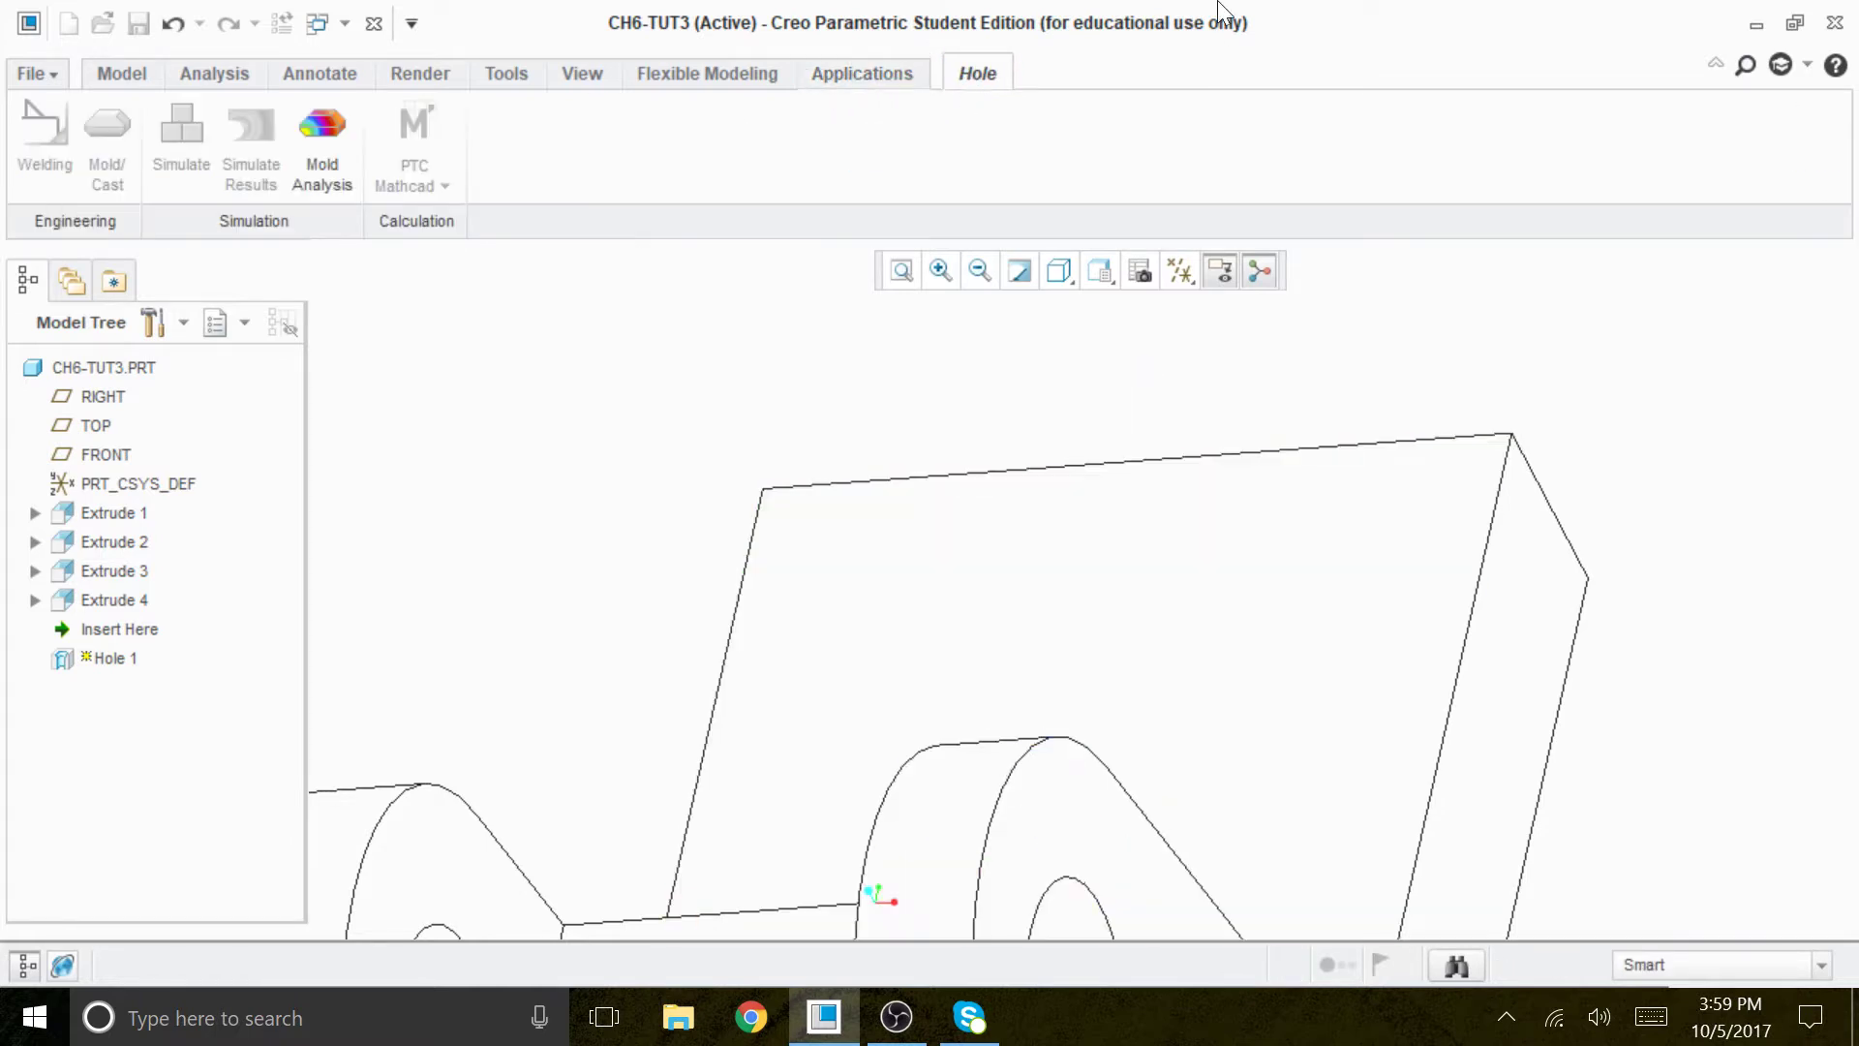
left_click(991, 58)
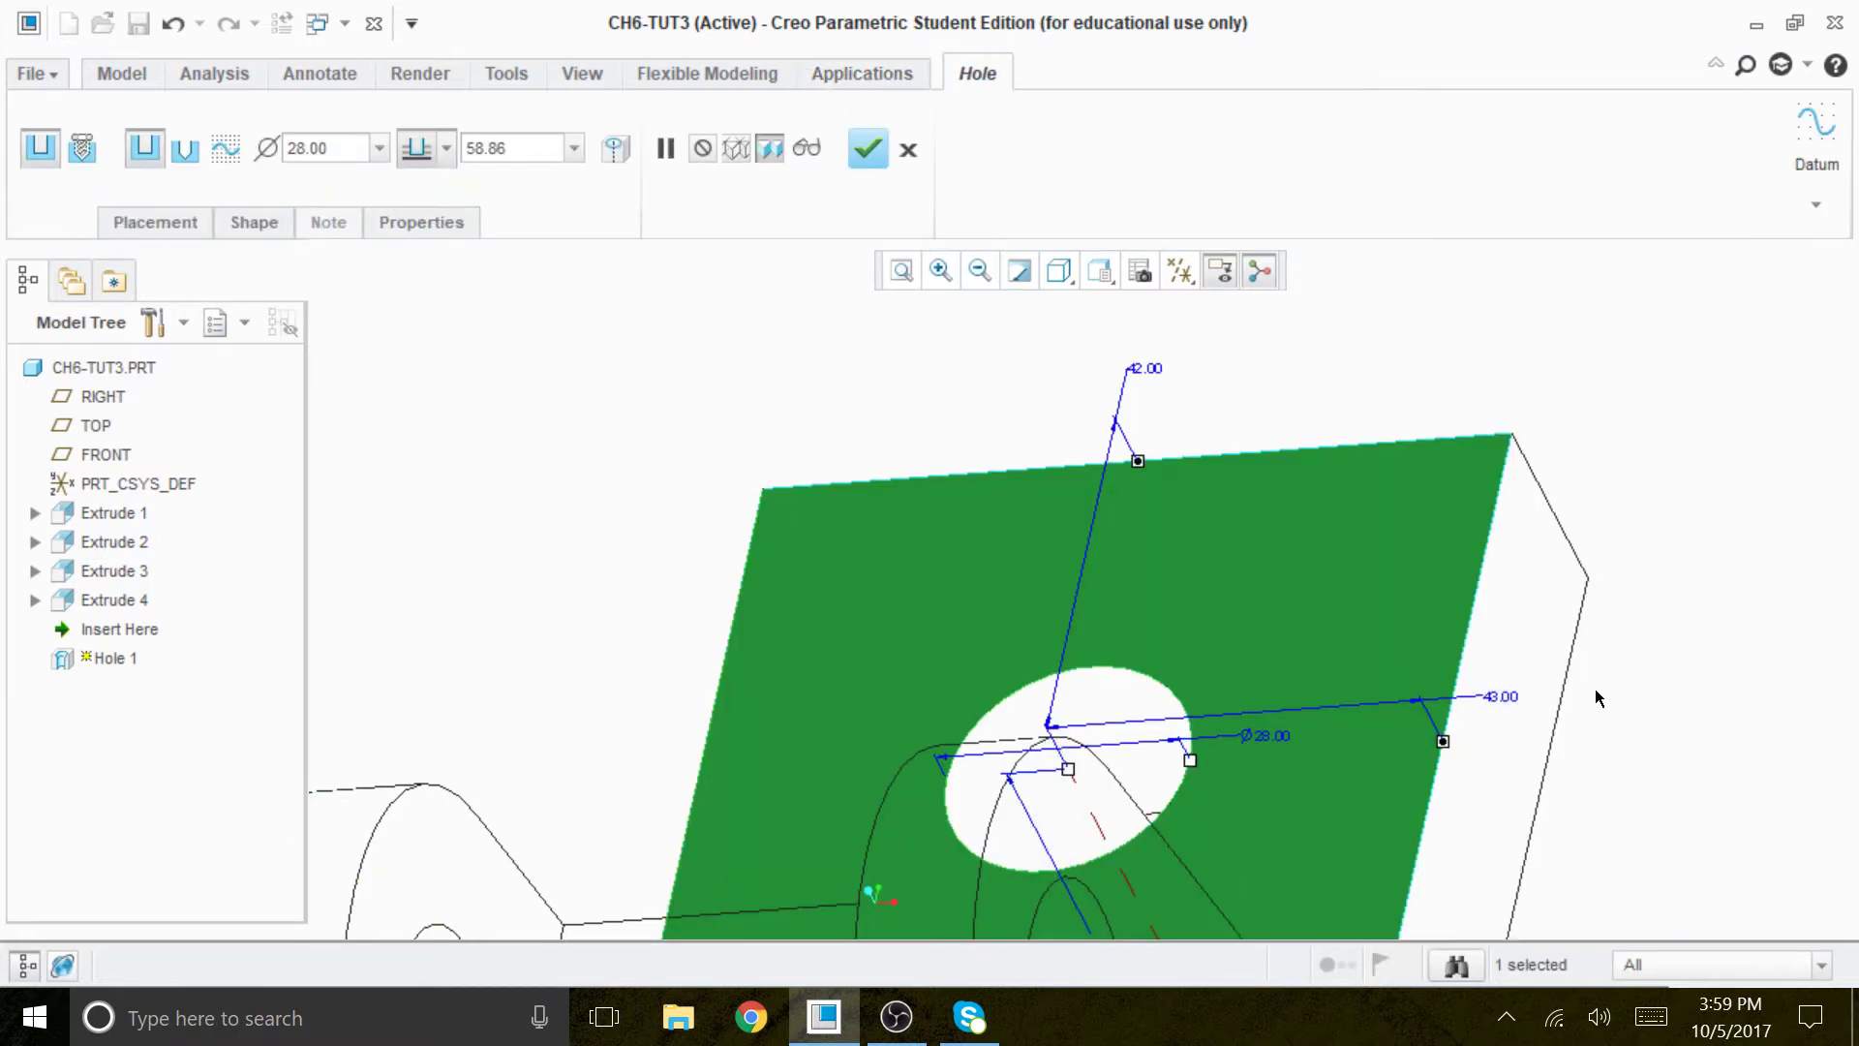
scroll(1594, 688, "up", 4)
middle_click_drag(1687, 664, 1639, 779)
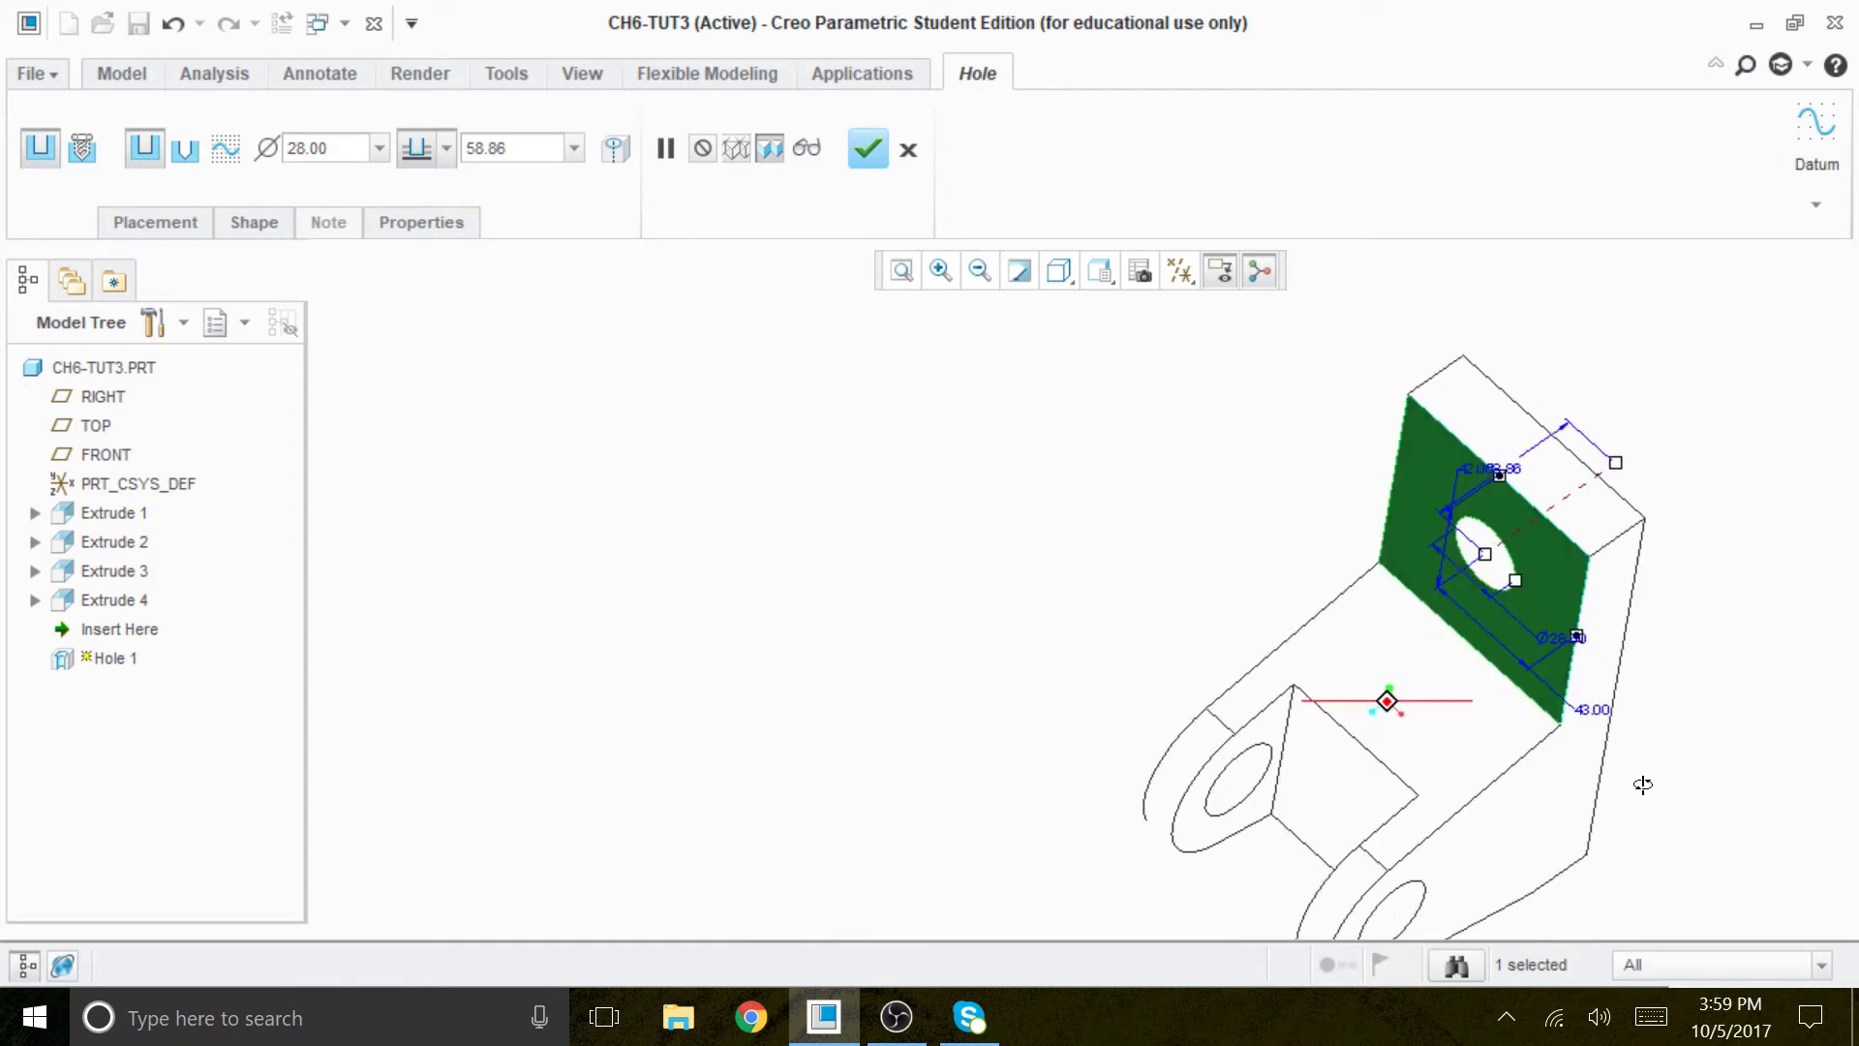
middle_click_drag(1052, 470, 1112, 423)
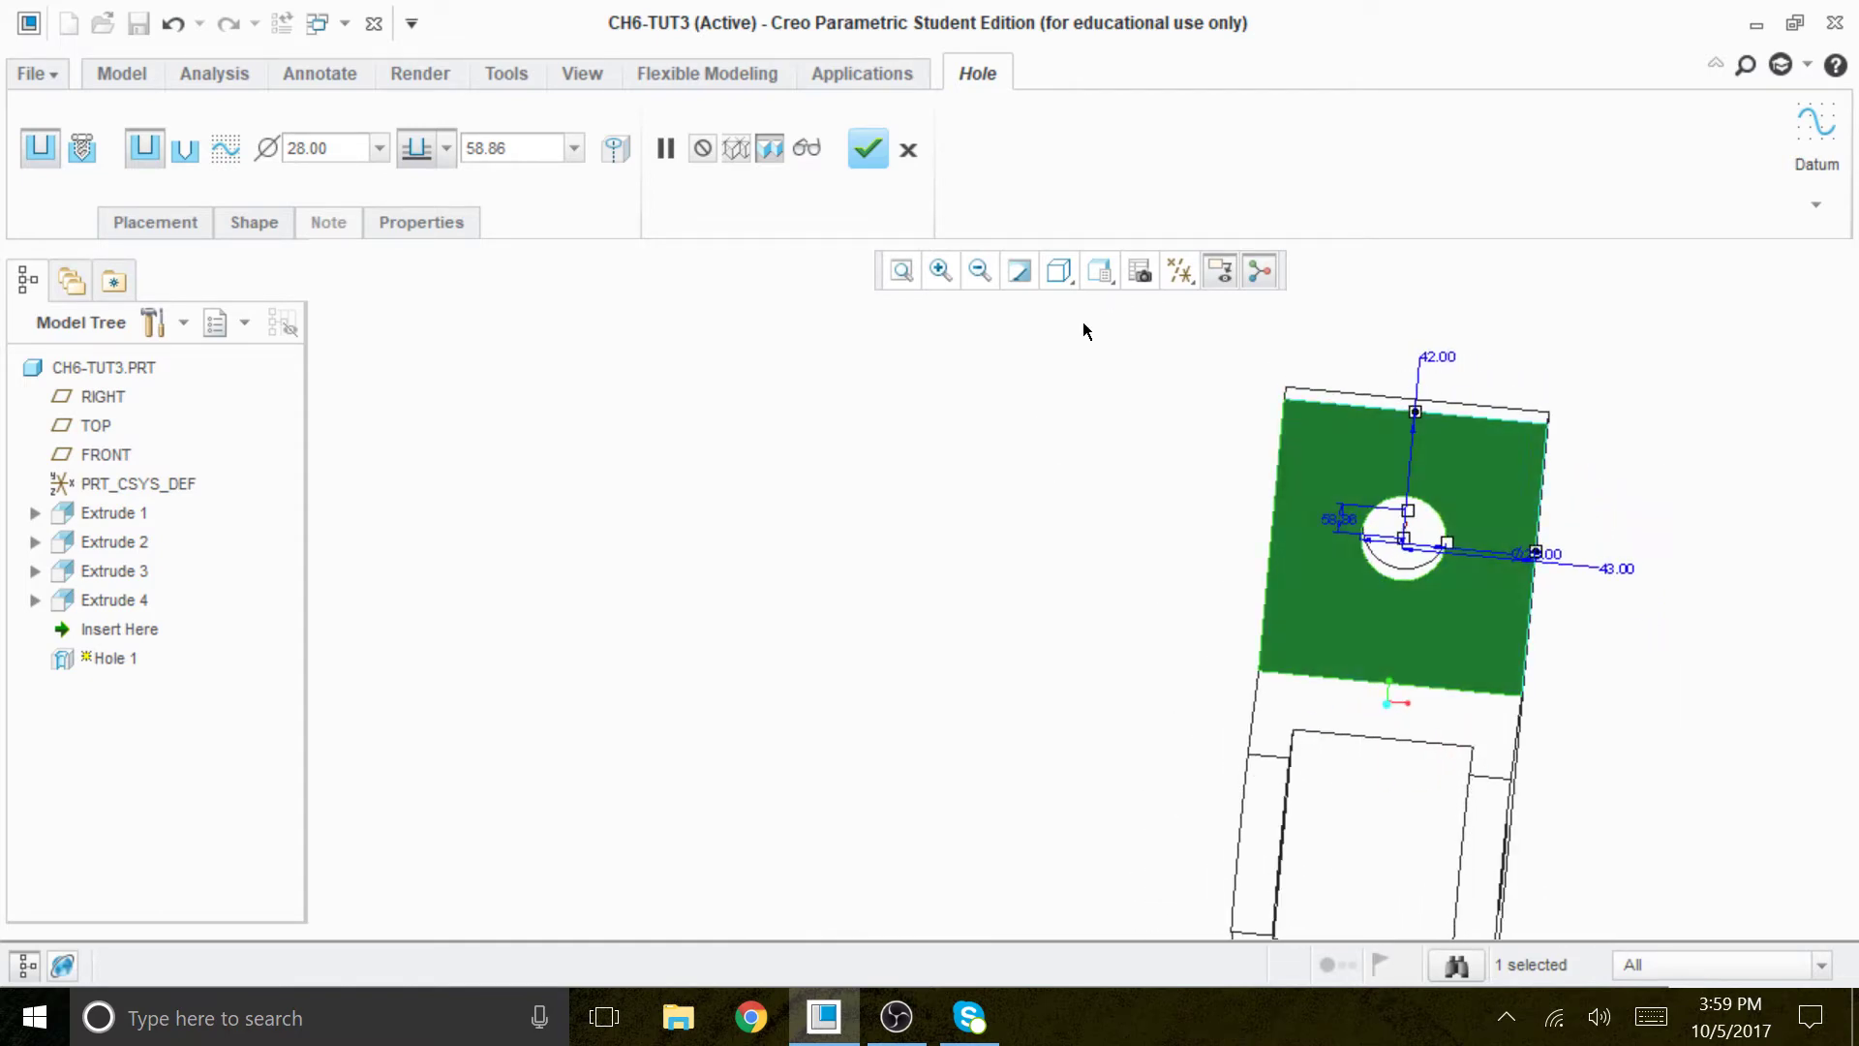
left_click(249, 220)
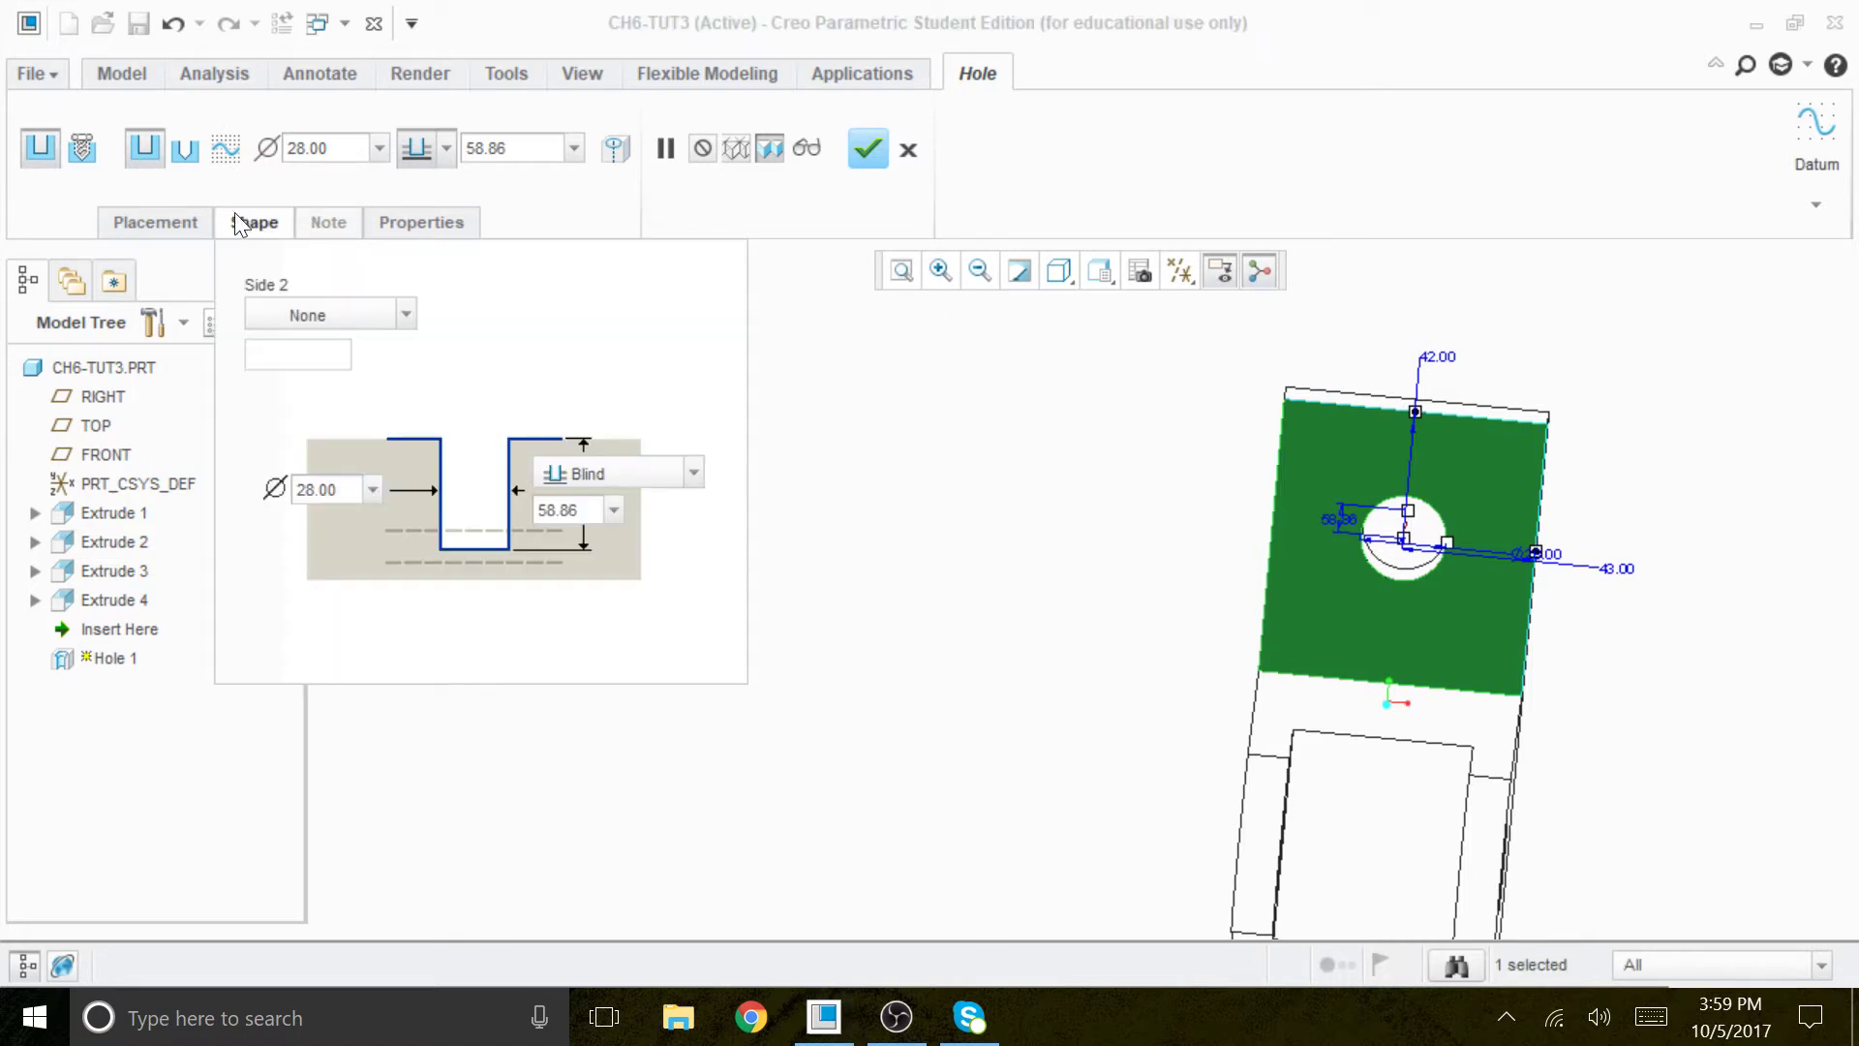
left_click(188, 151)
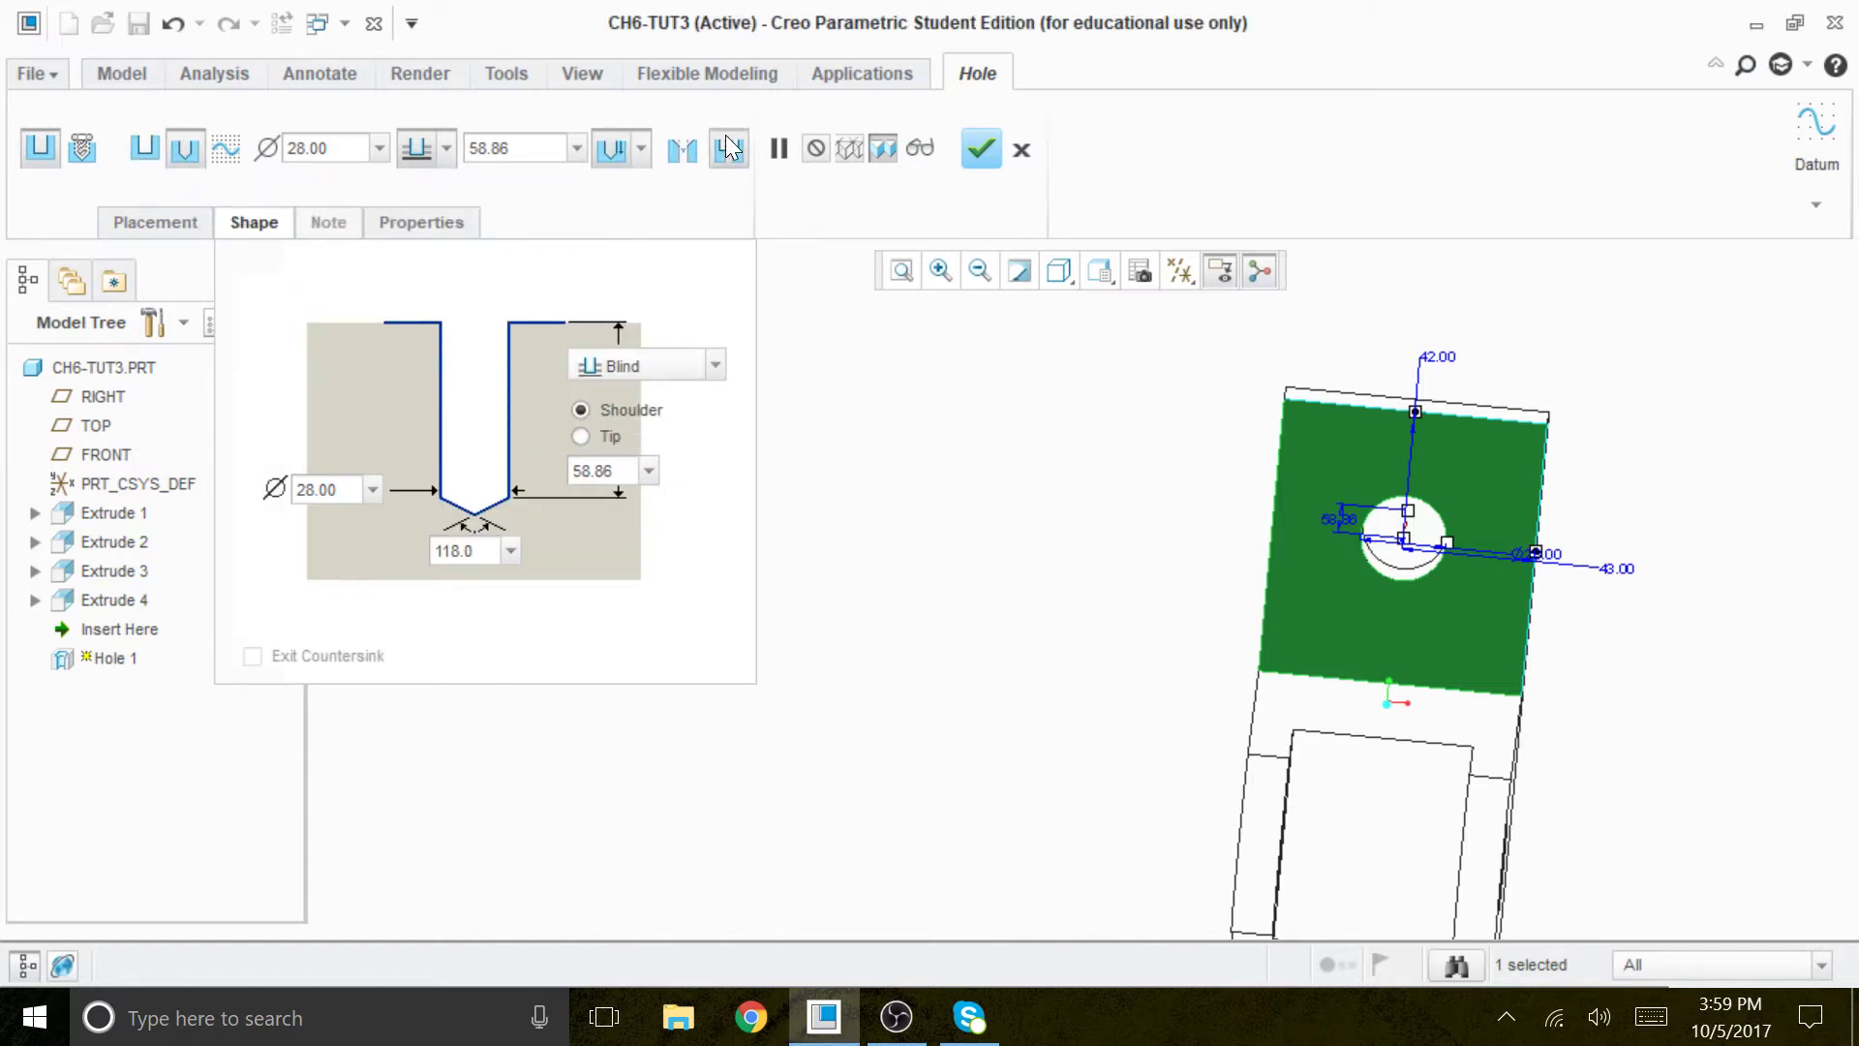
left_click(729, 148)
left_click(717, 366)
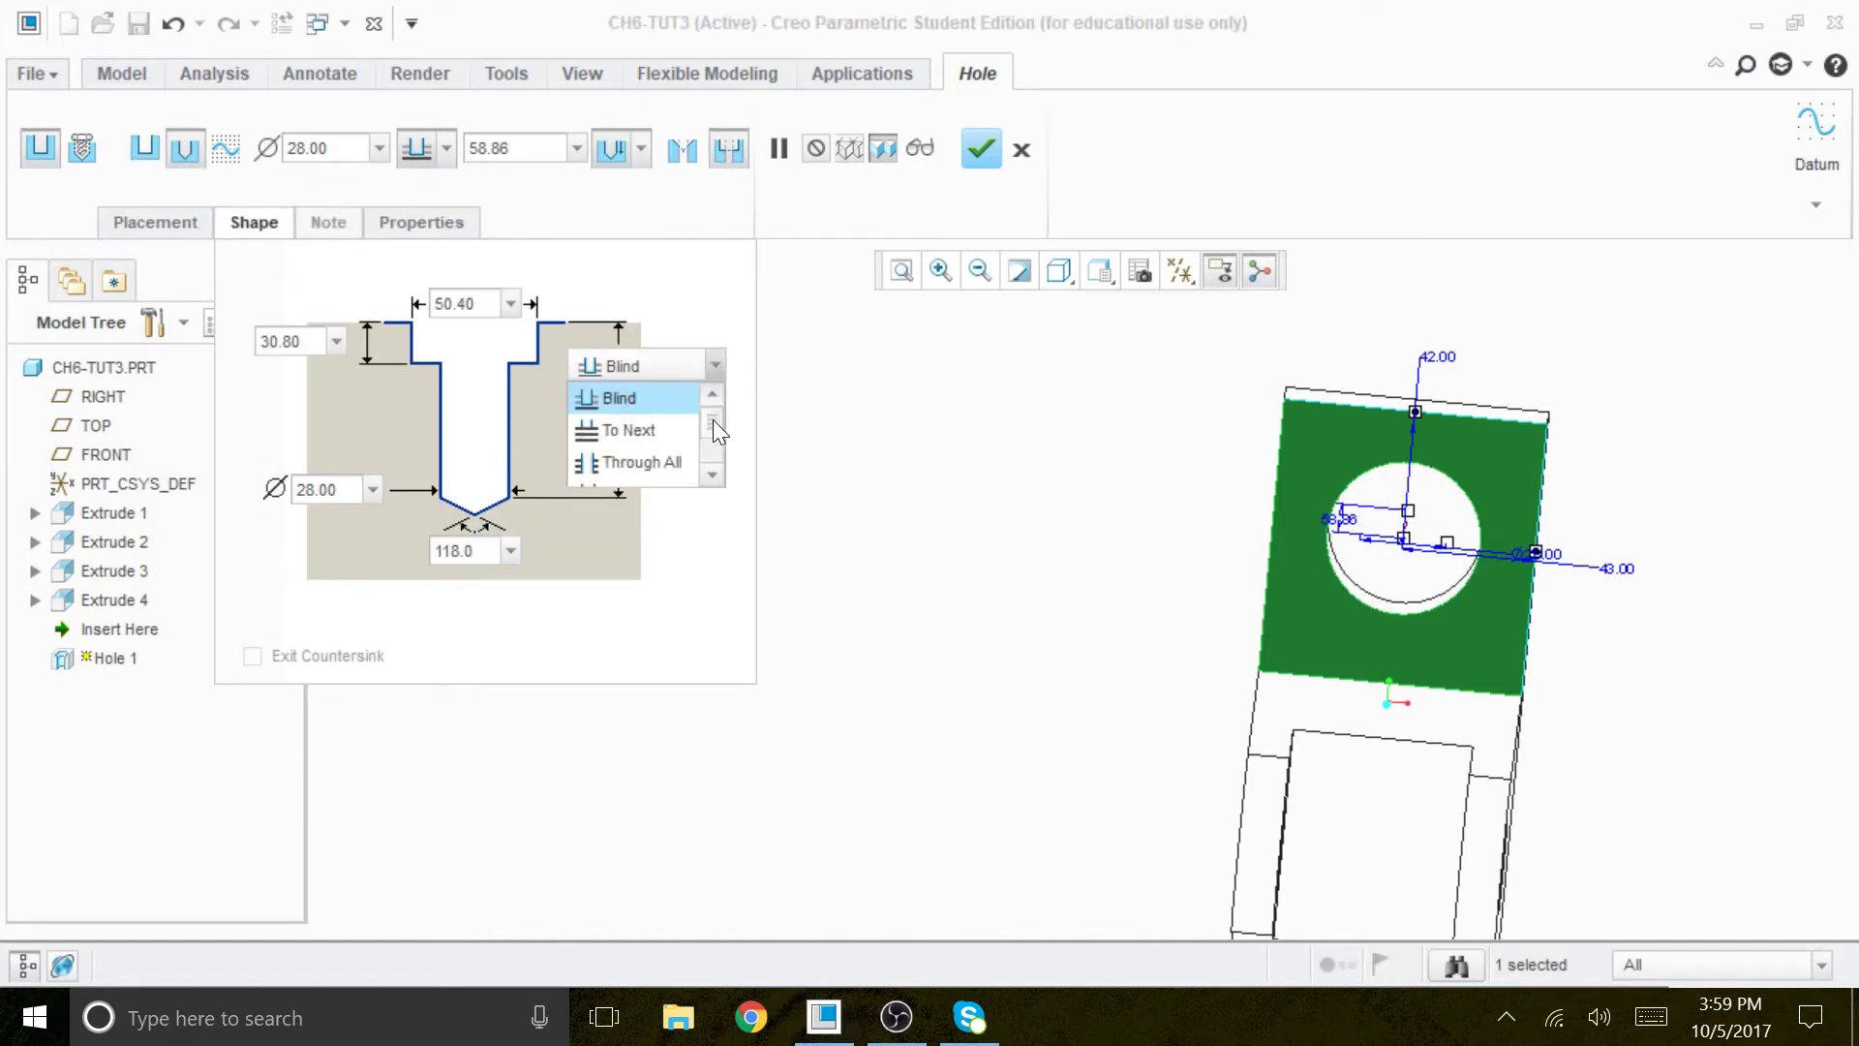
left_click(630, 423)
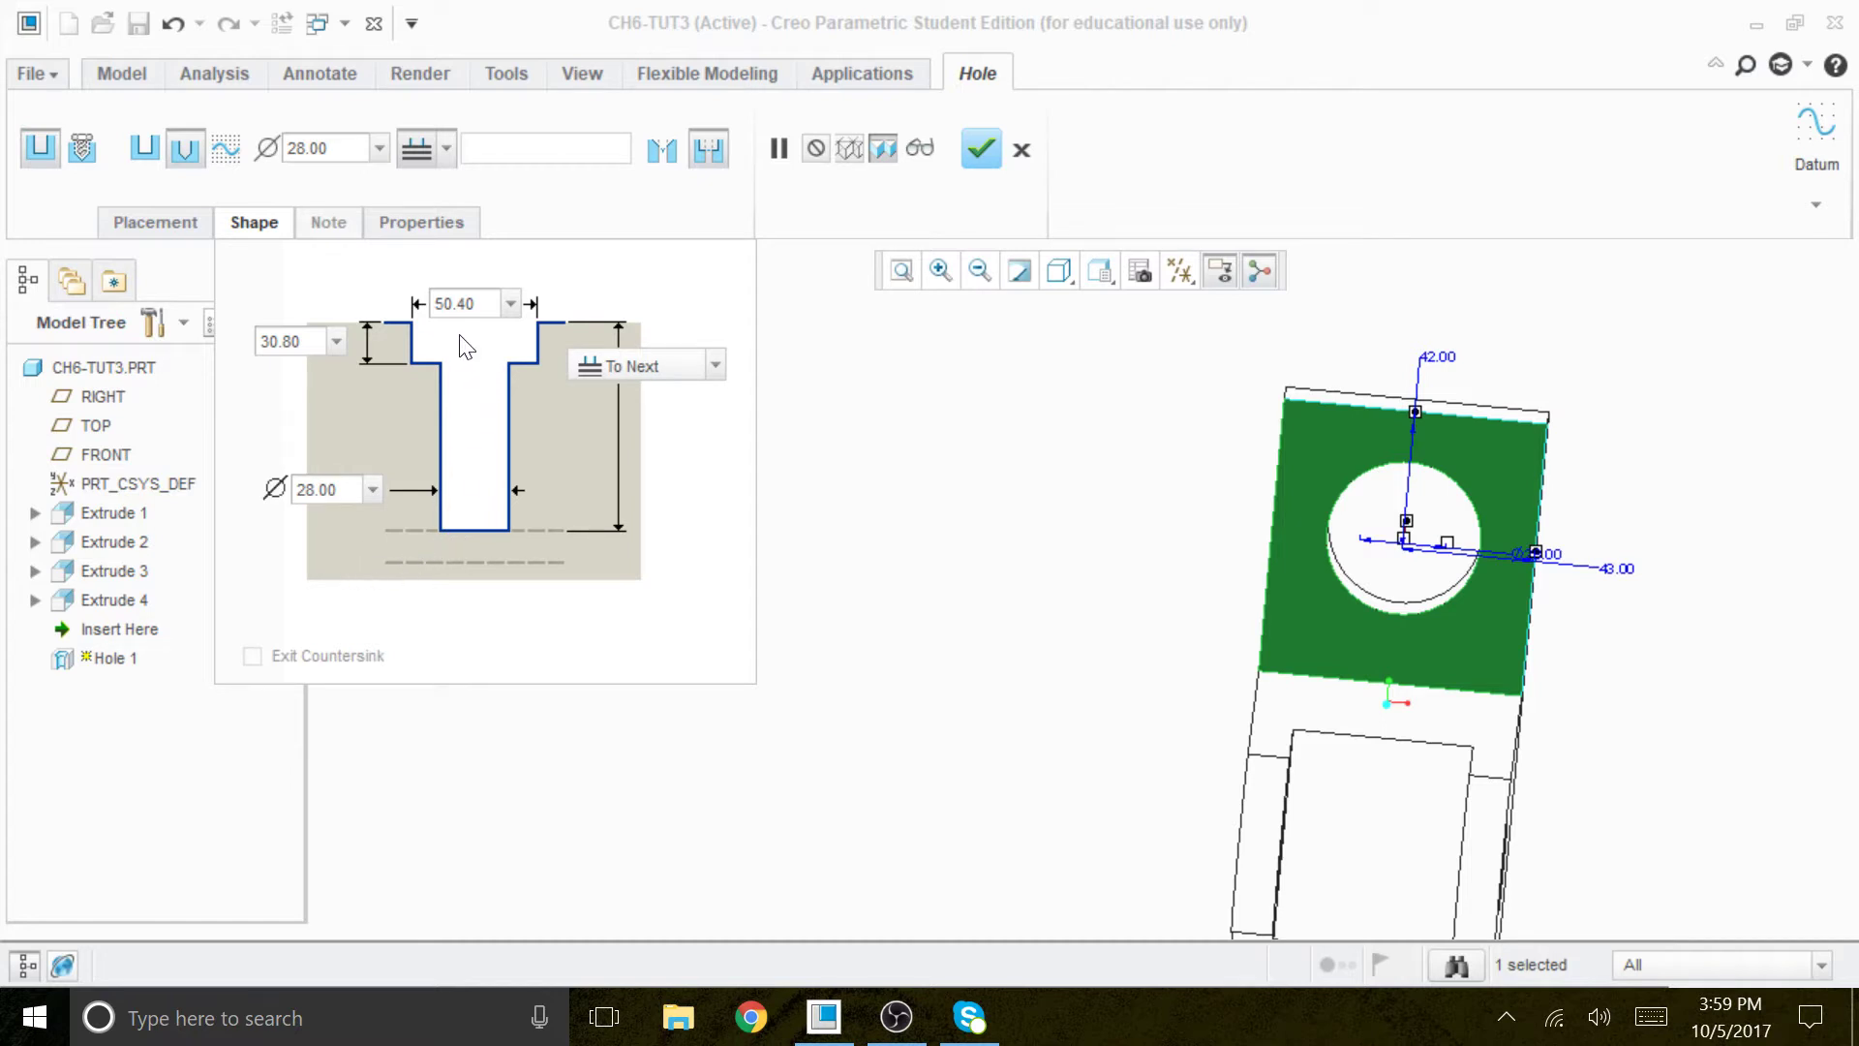
Set the hole's counterbore diameter to 50, the counterbore depth to 10, and the drilled diameter to 20.
left_click(447, 303)
type("50")
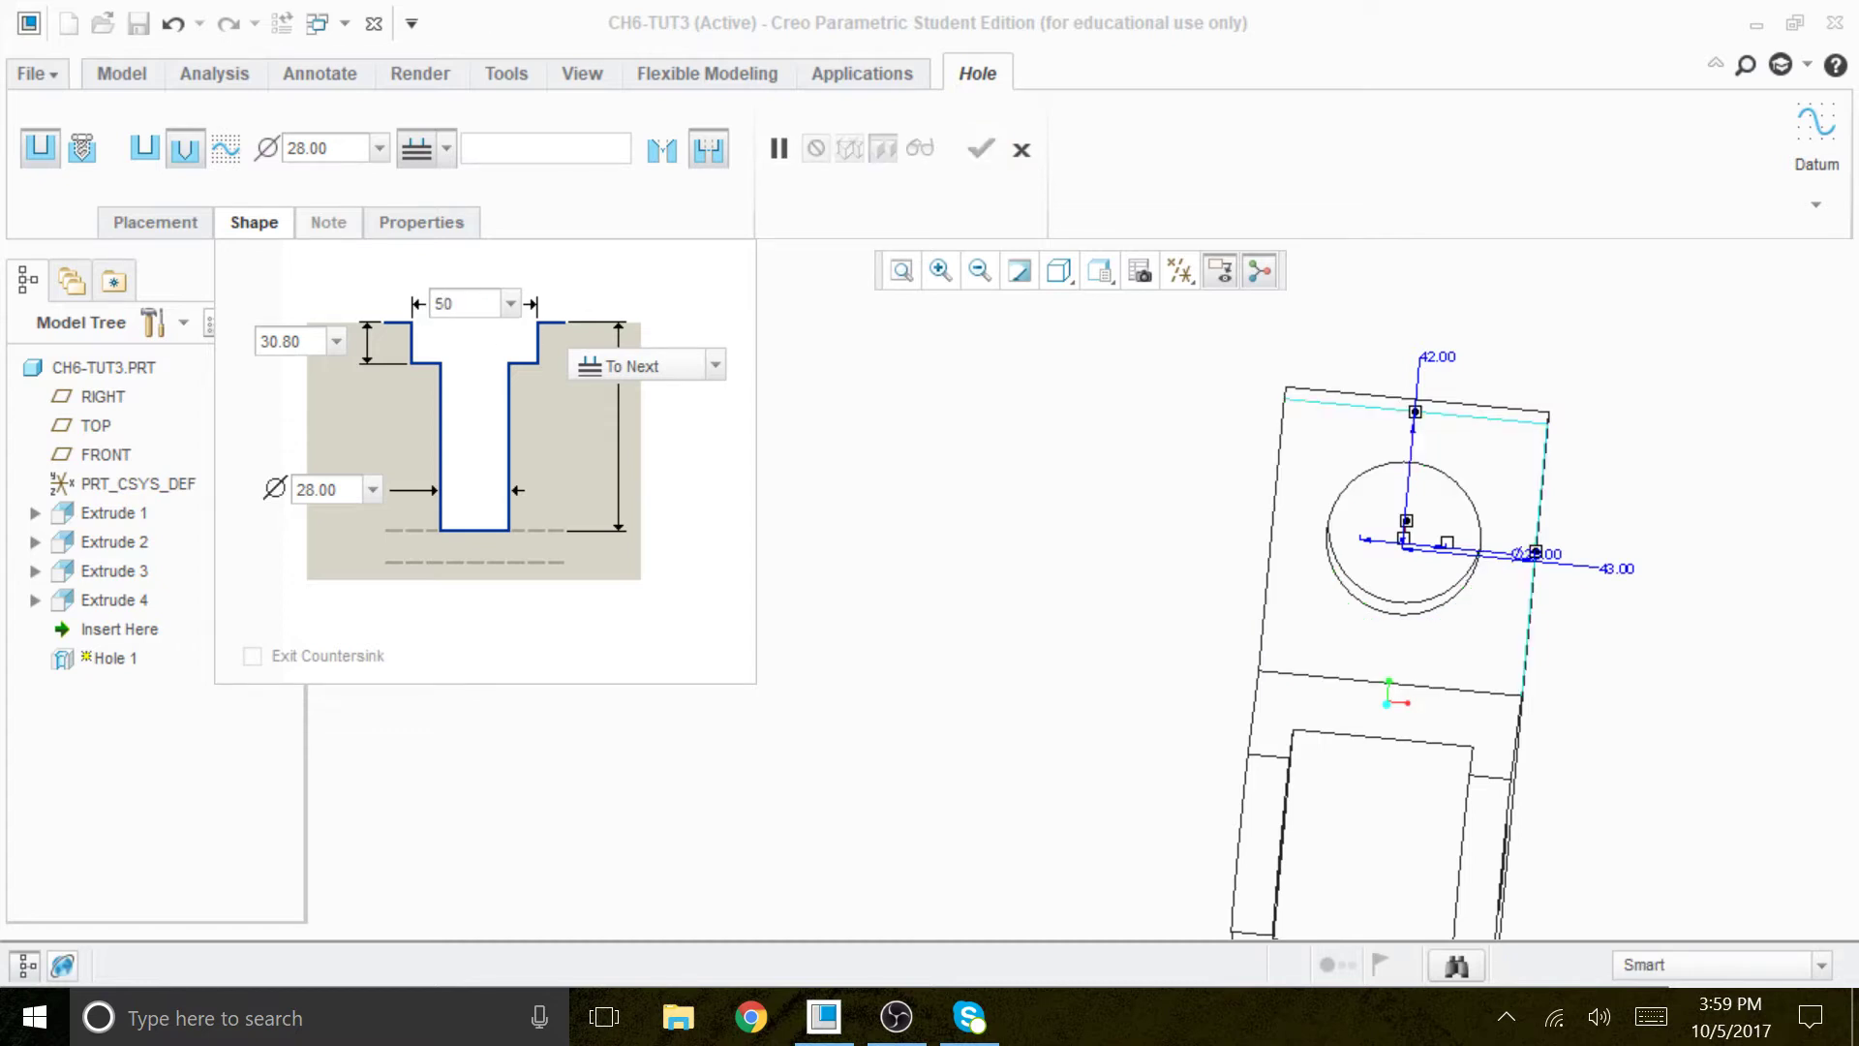
key("Return")
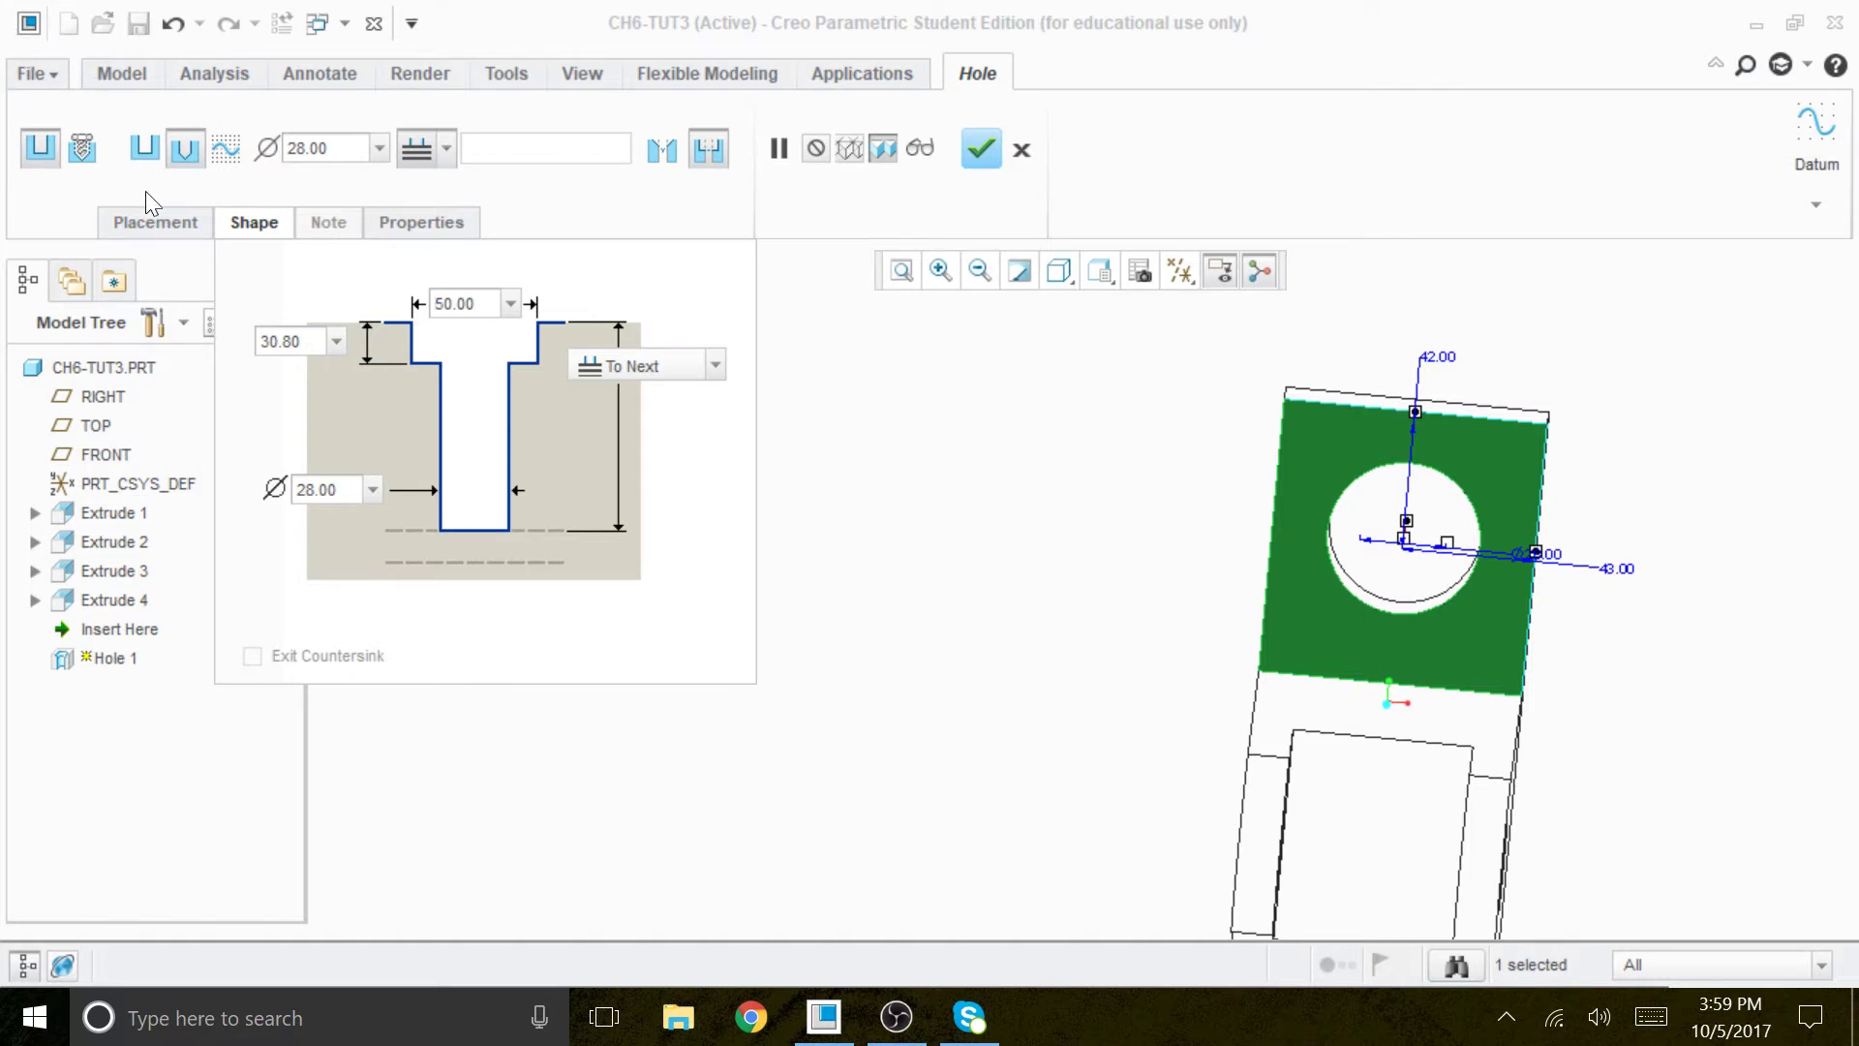
key("Tab")
type("10")
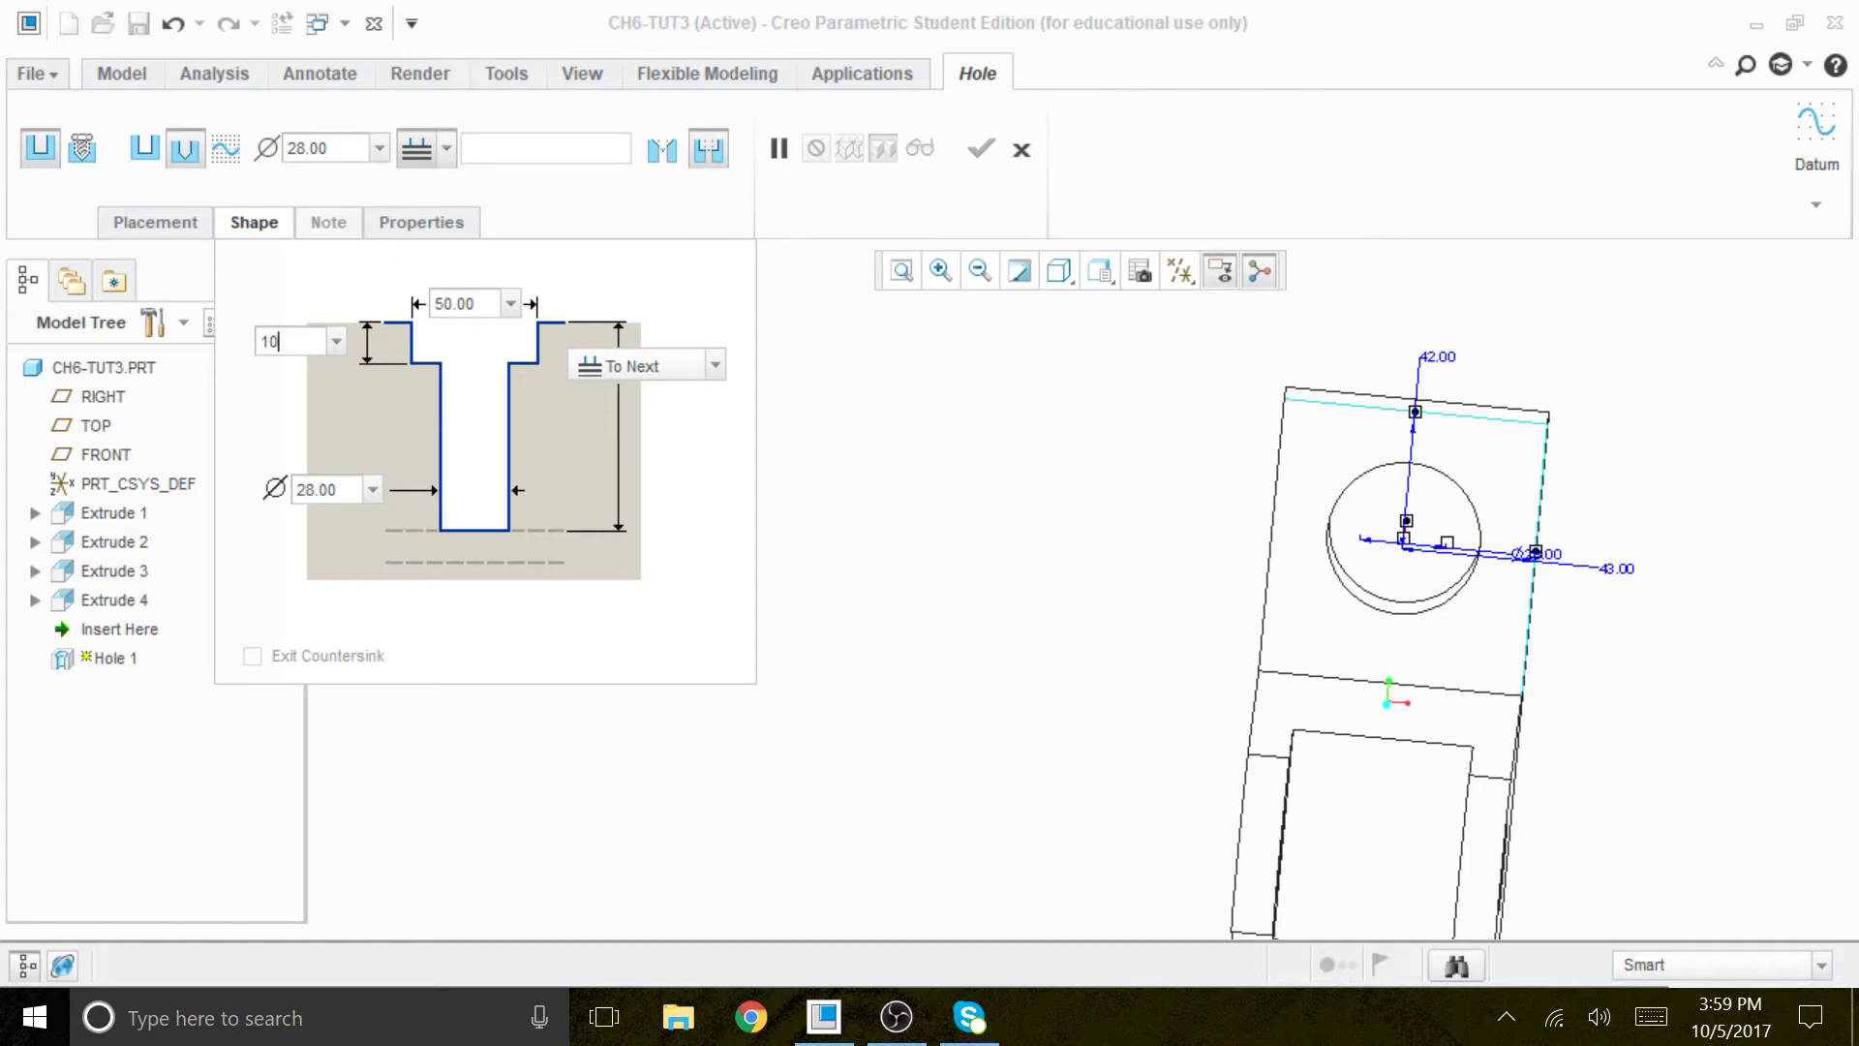
key("Return")
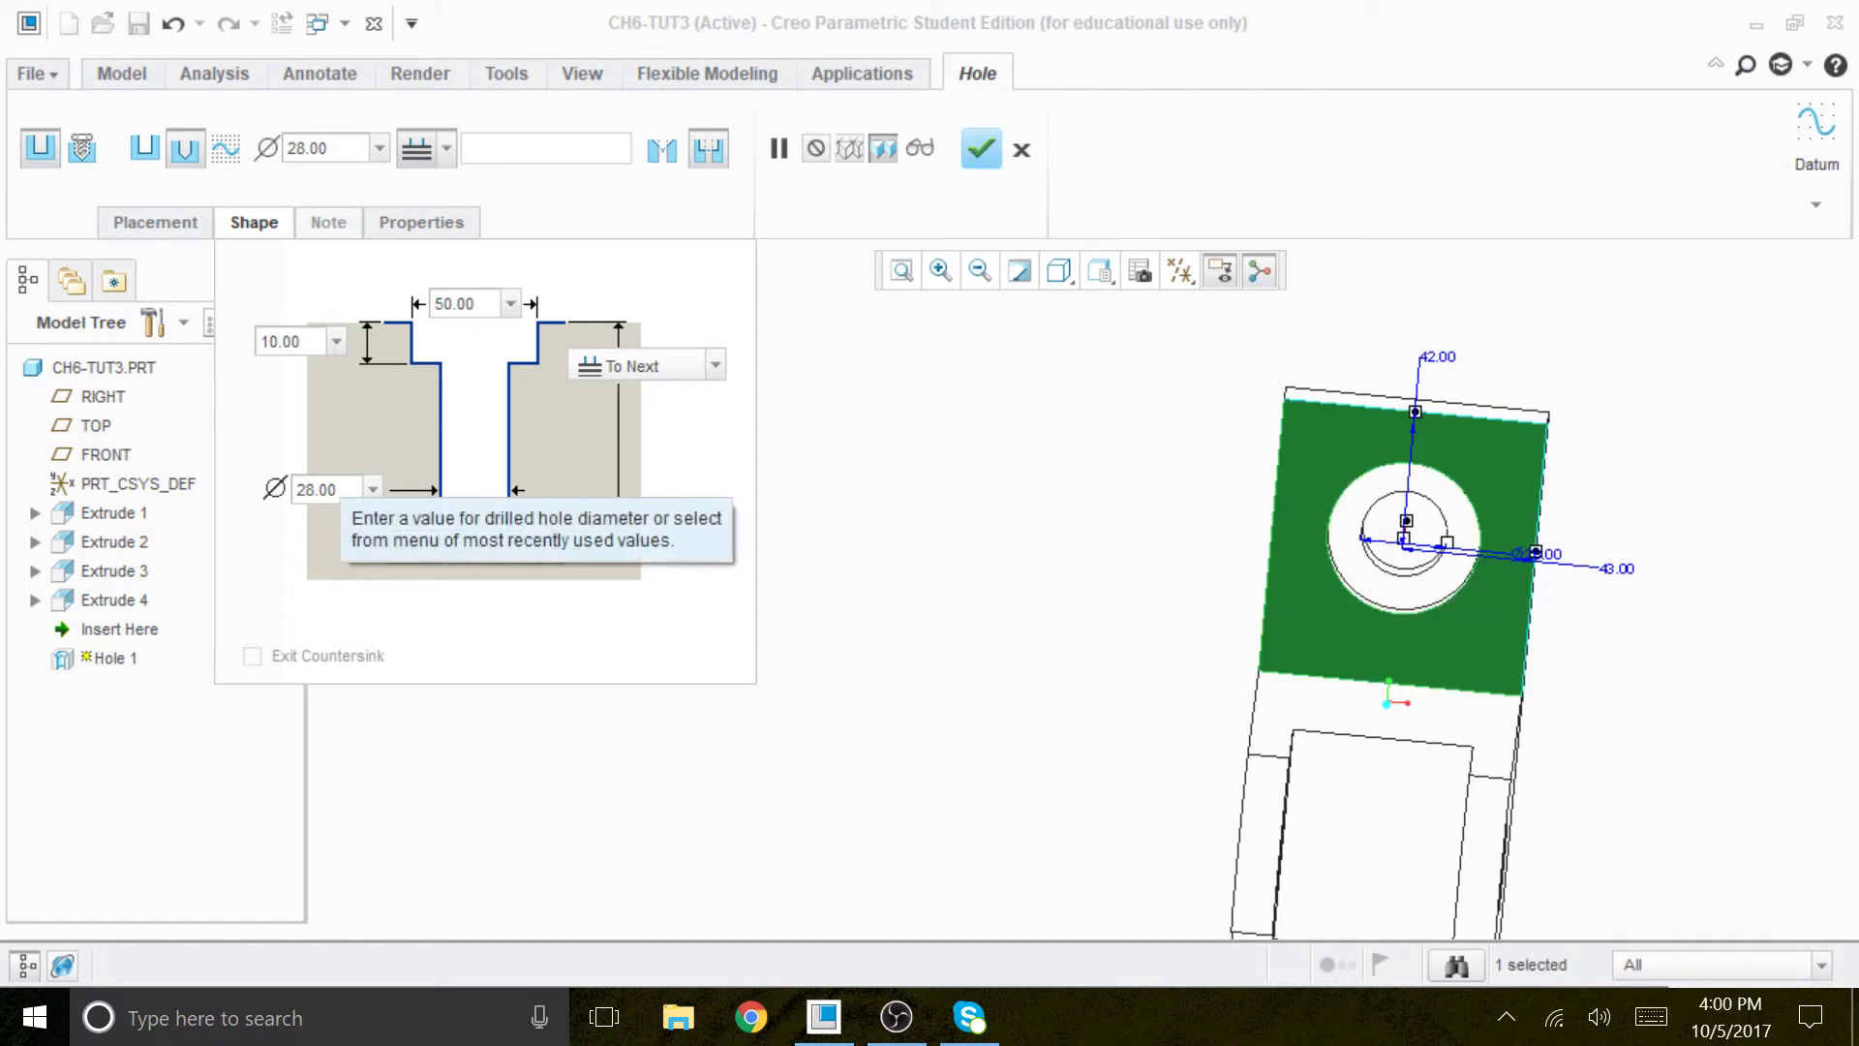
key("Tab")
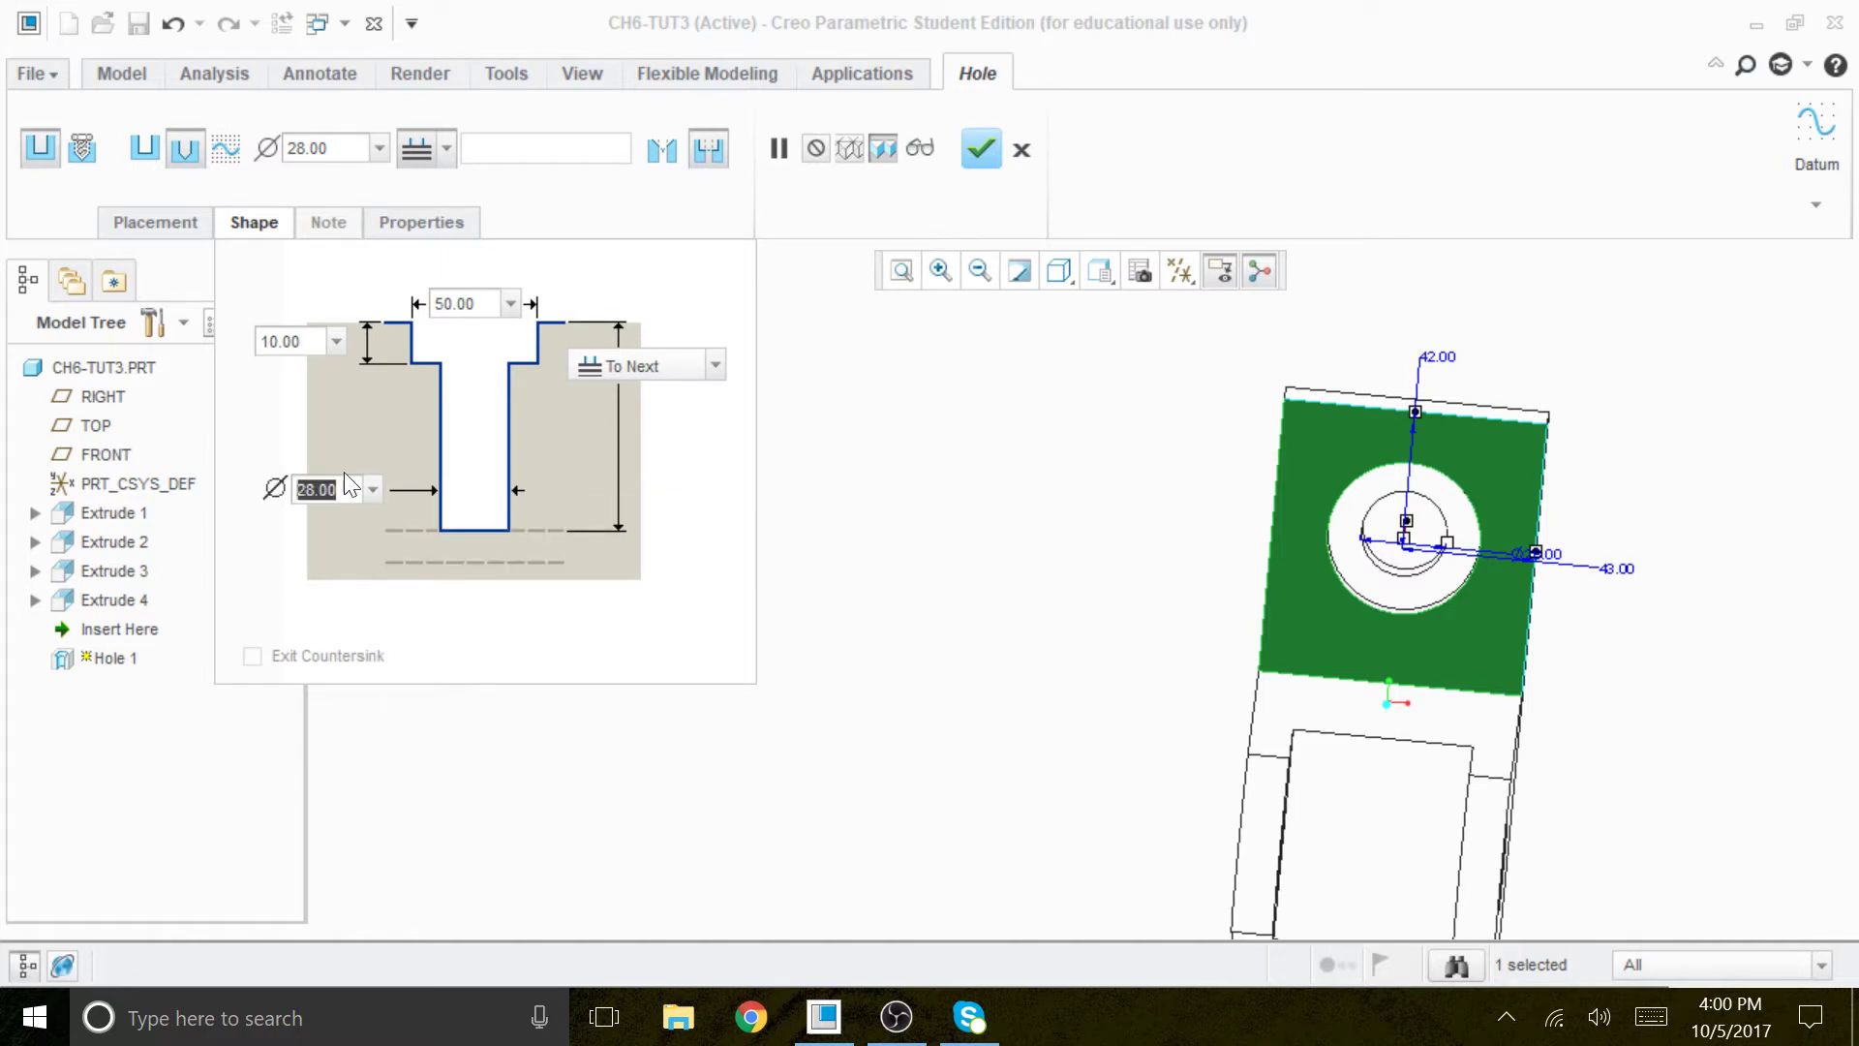
type("20")
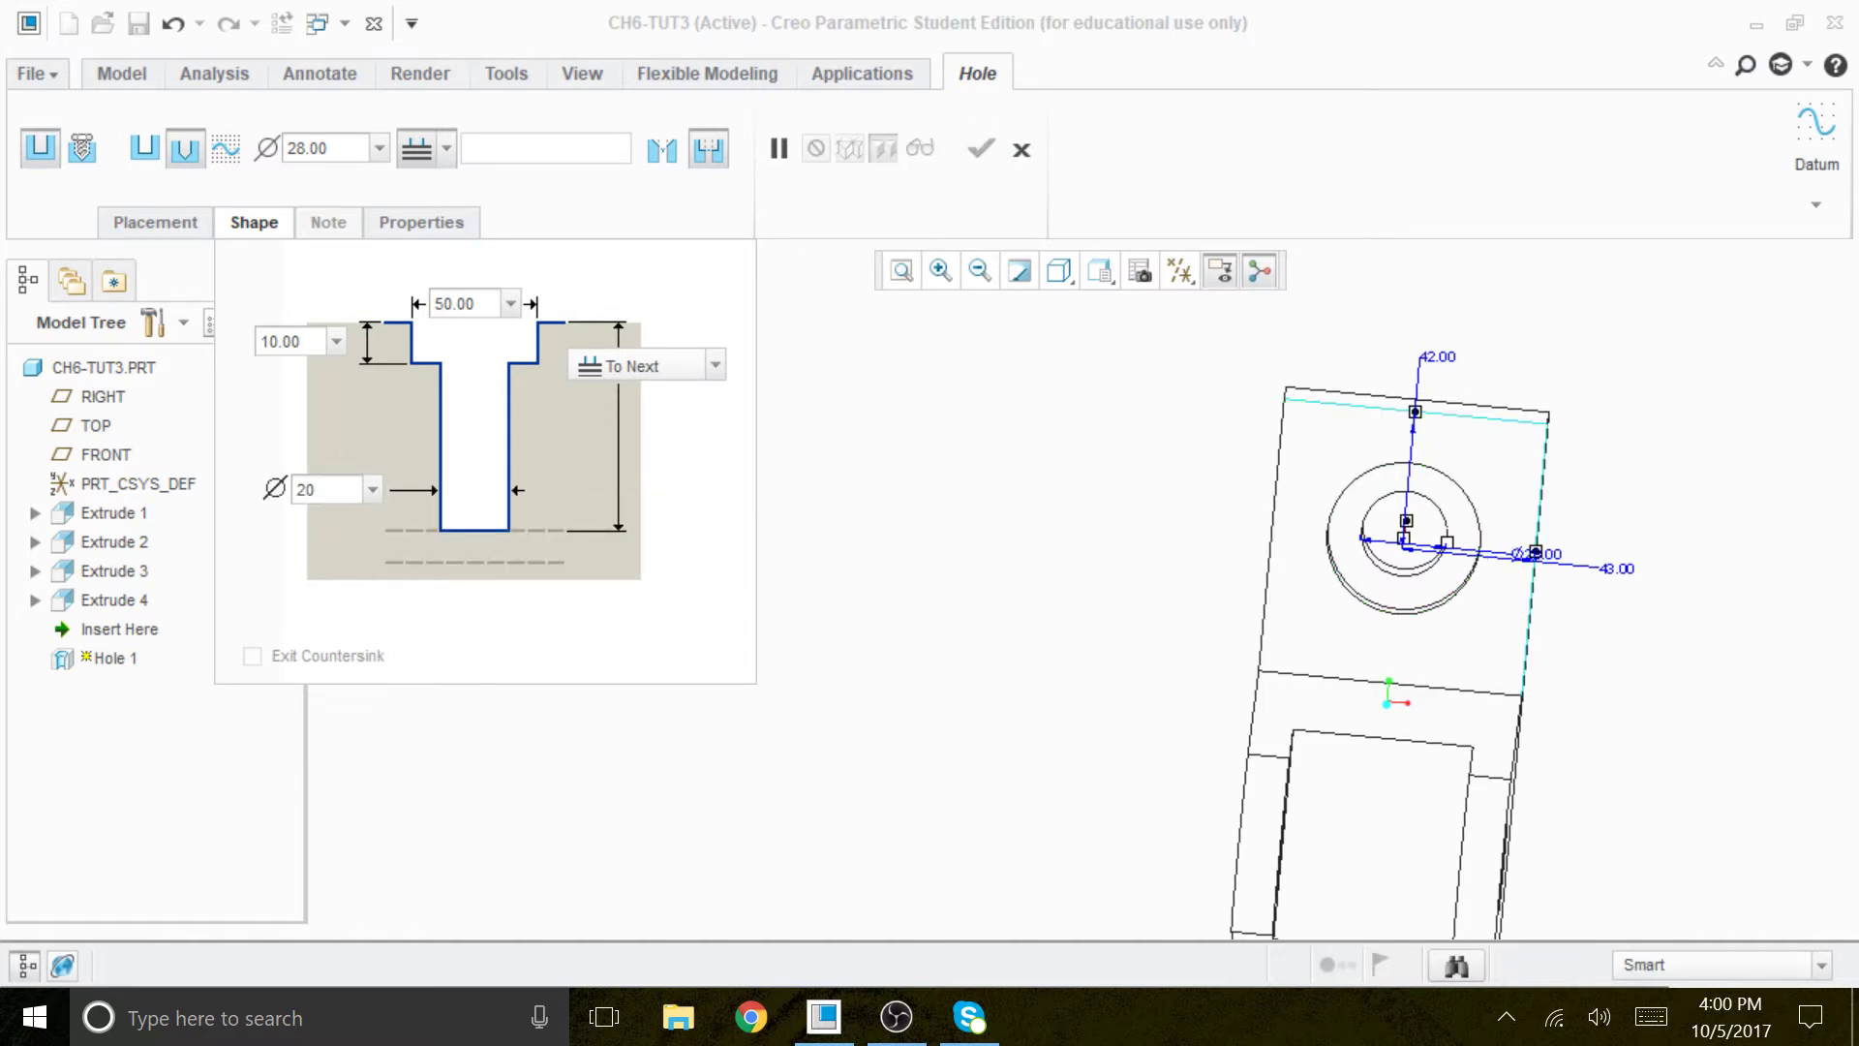
Switch the model to Shading display, inspect the counterbored hole on the plate face, and complete the hole feature.
left_click(1060, 270)
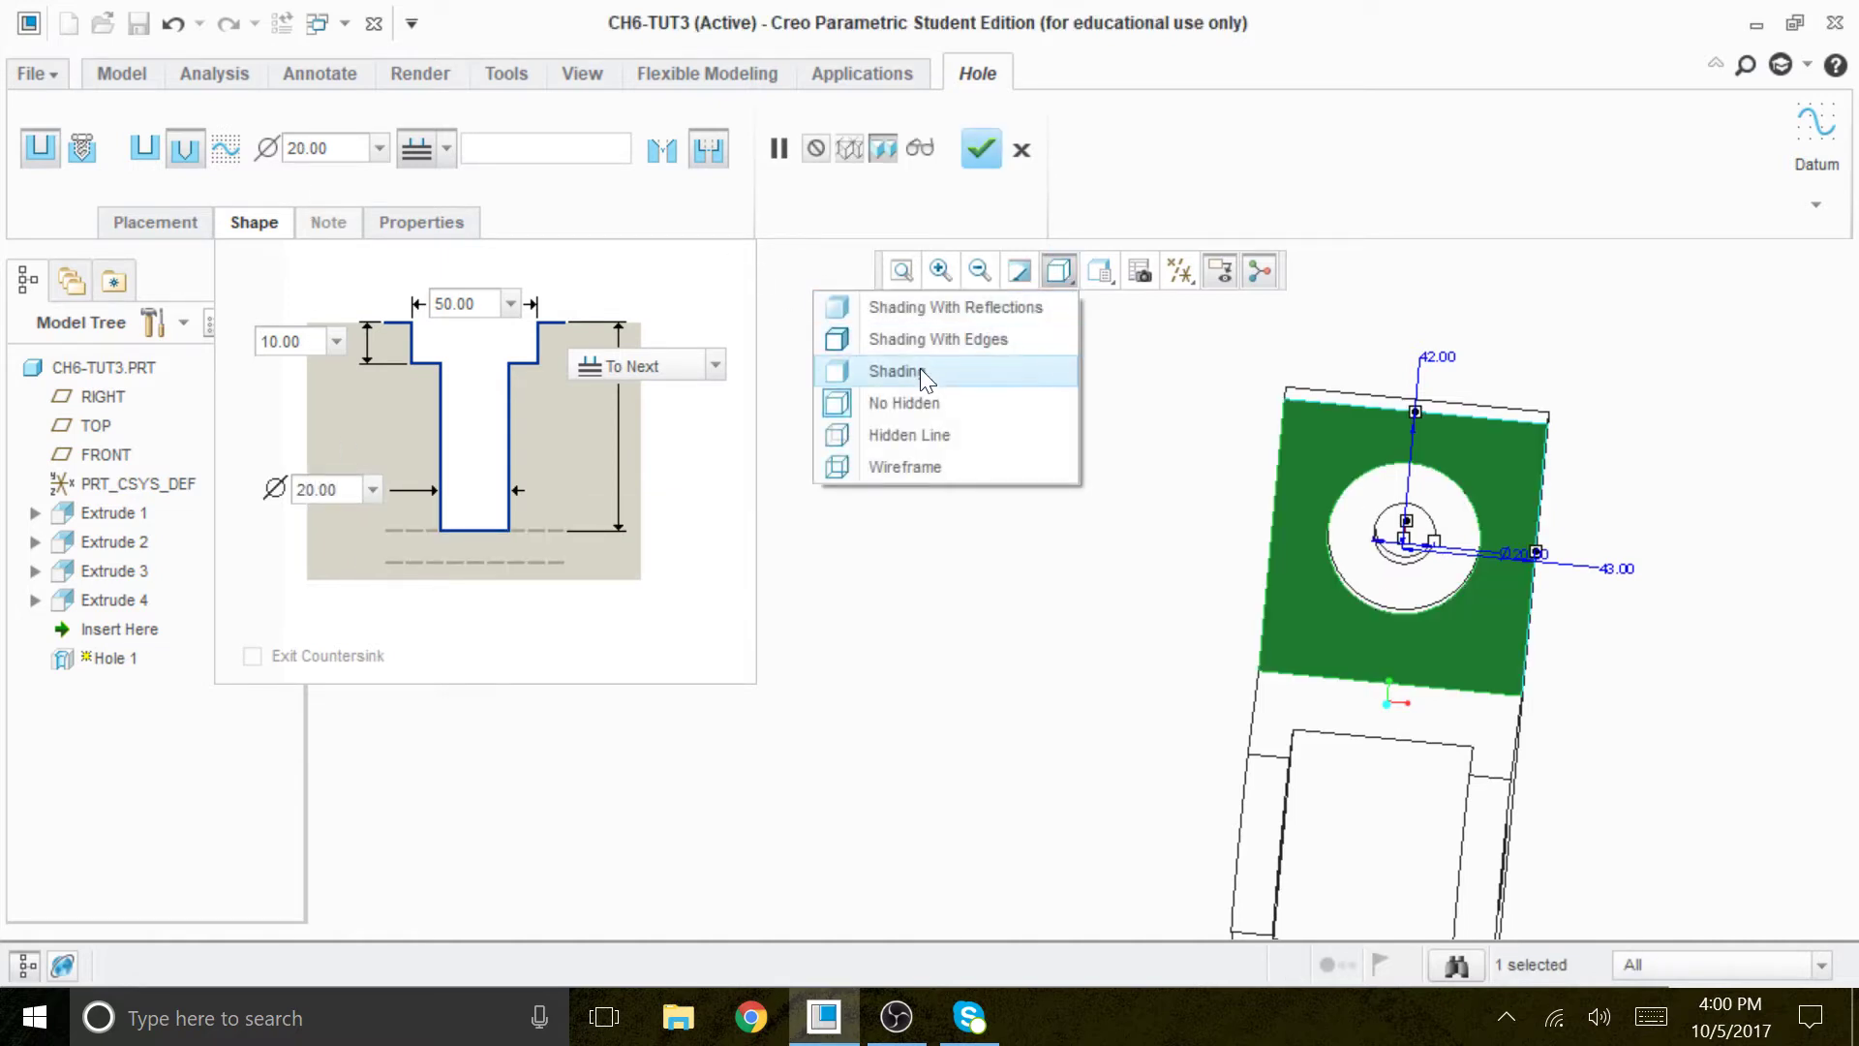
left_click(916, 372)
mouse_move(1008, 468)
middle_mouse_down()
mouse_move(901, 419)
mouse_move(977, 446)
mouse_move(997, 432)
mouse_move(967, 419)
mouse_move(892, 502)
mouse_move(916, 460)
mouse_move(942, 519)
mouse_move(967, 498)
mouse_move(953, 427)
mouse_move(938, 461)
mouse_move(988, 444)
mouse_move(904, 481)
mouse_move(991, 494)
mouse_move(955, 464)
middle_mouse_up()
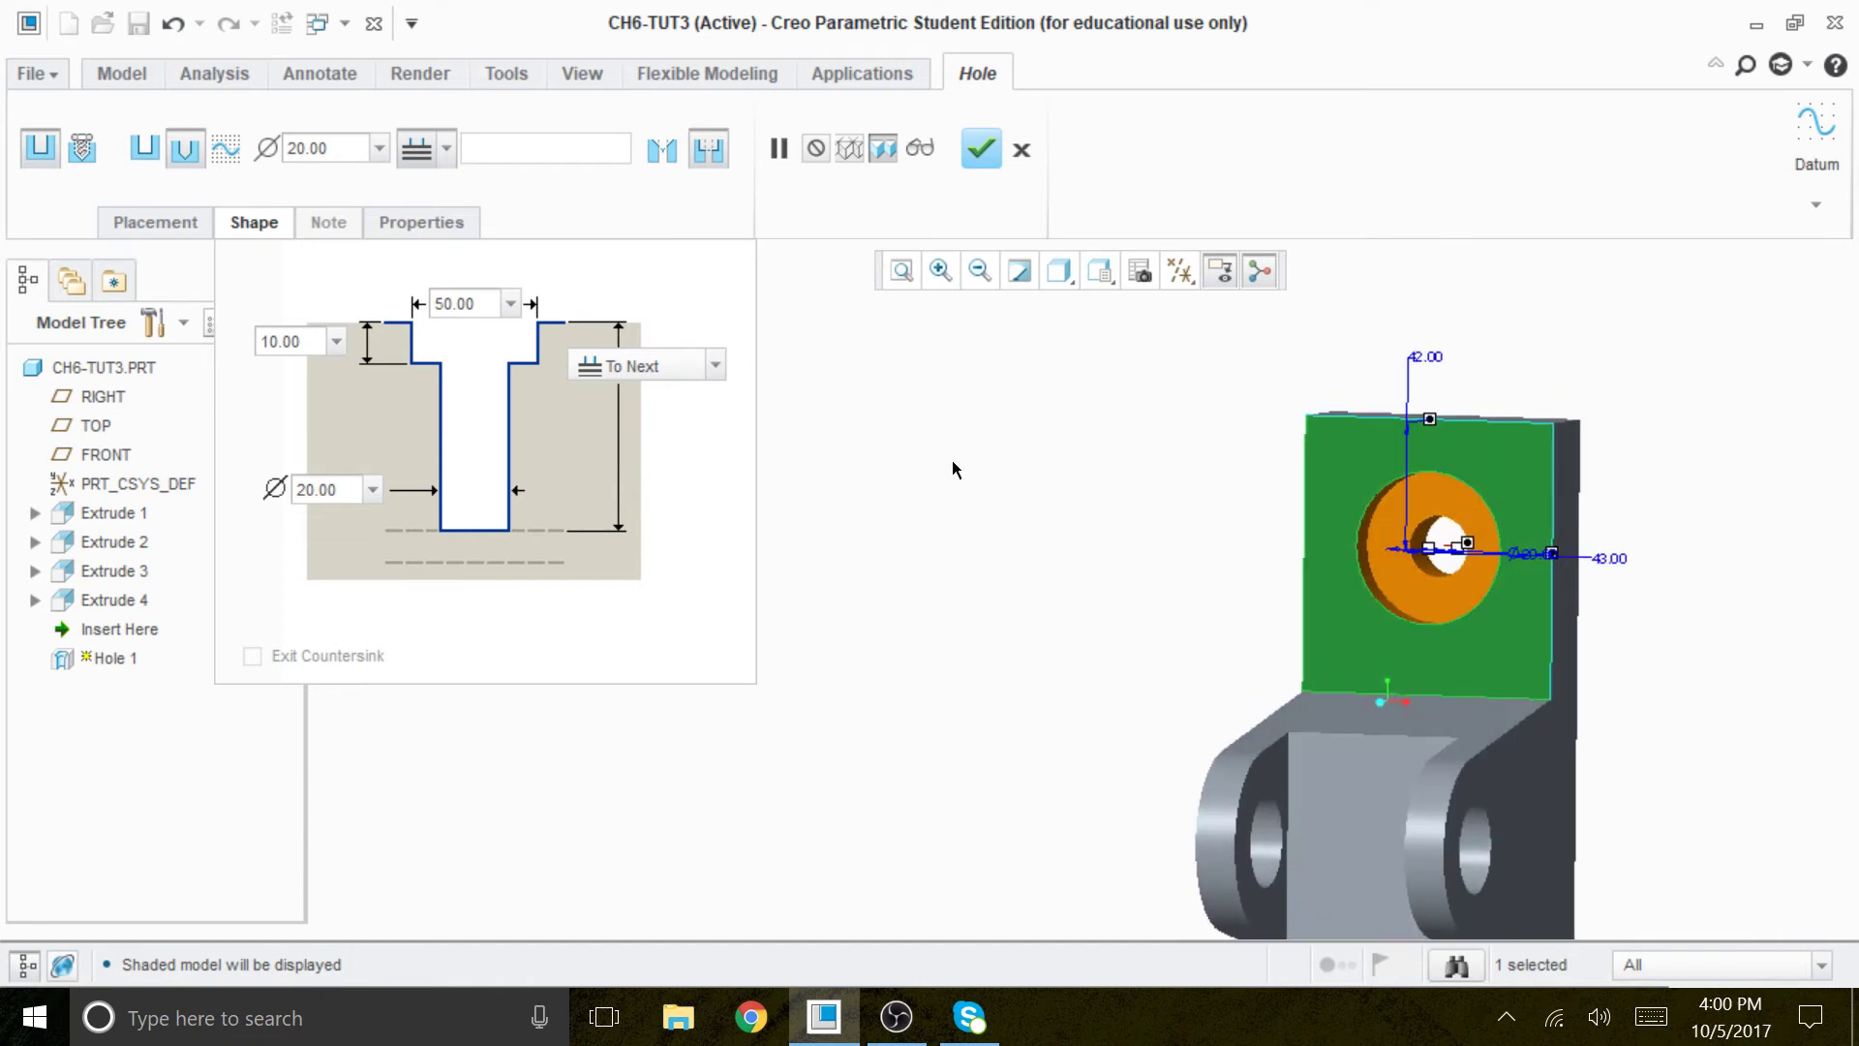
scroll(1588, 575, "down", 2)
middle_click_drag(1739, 638, 1586, 592)
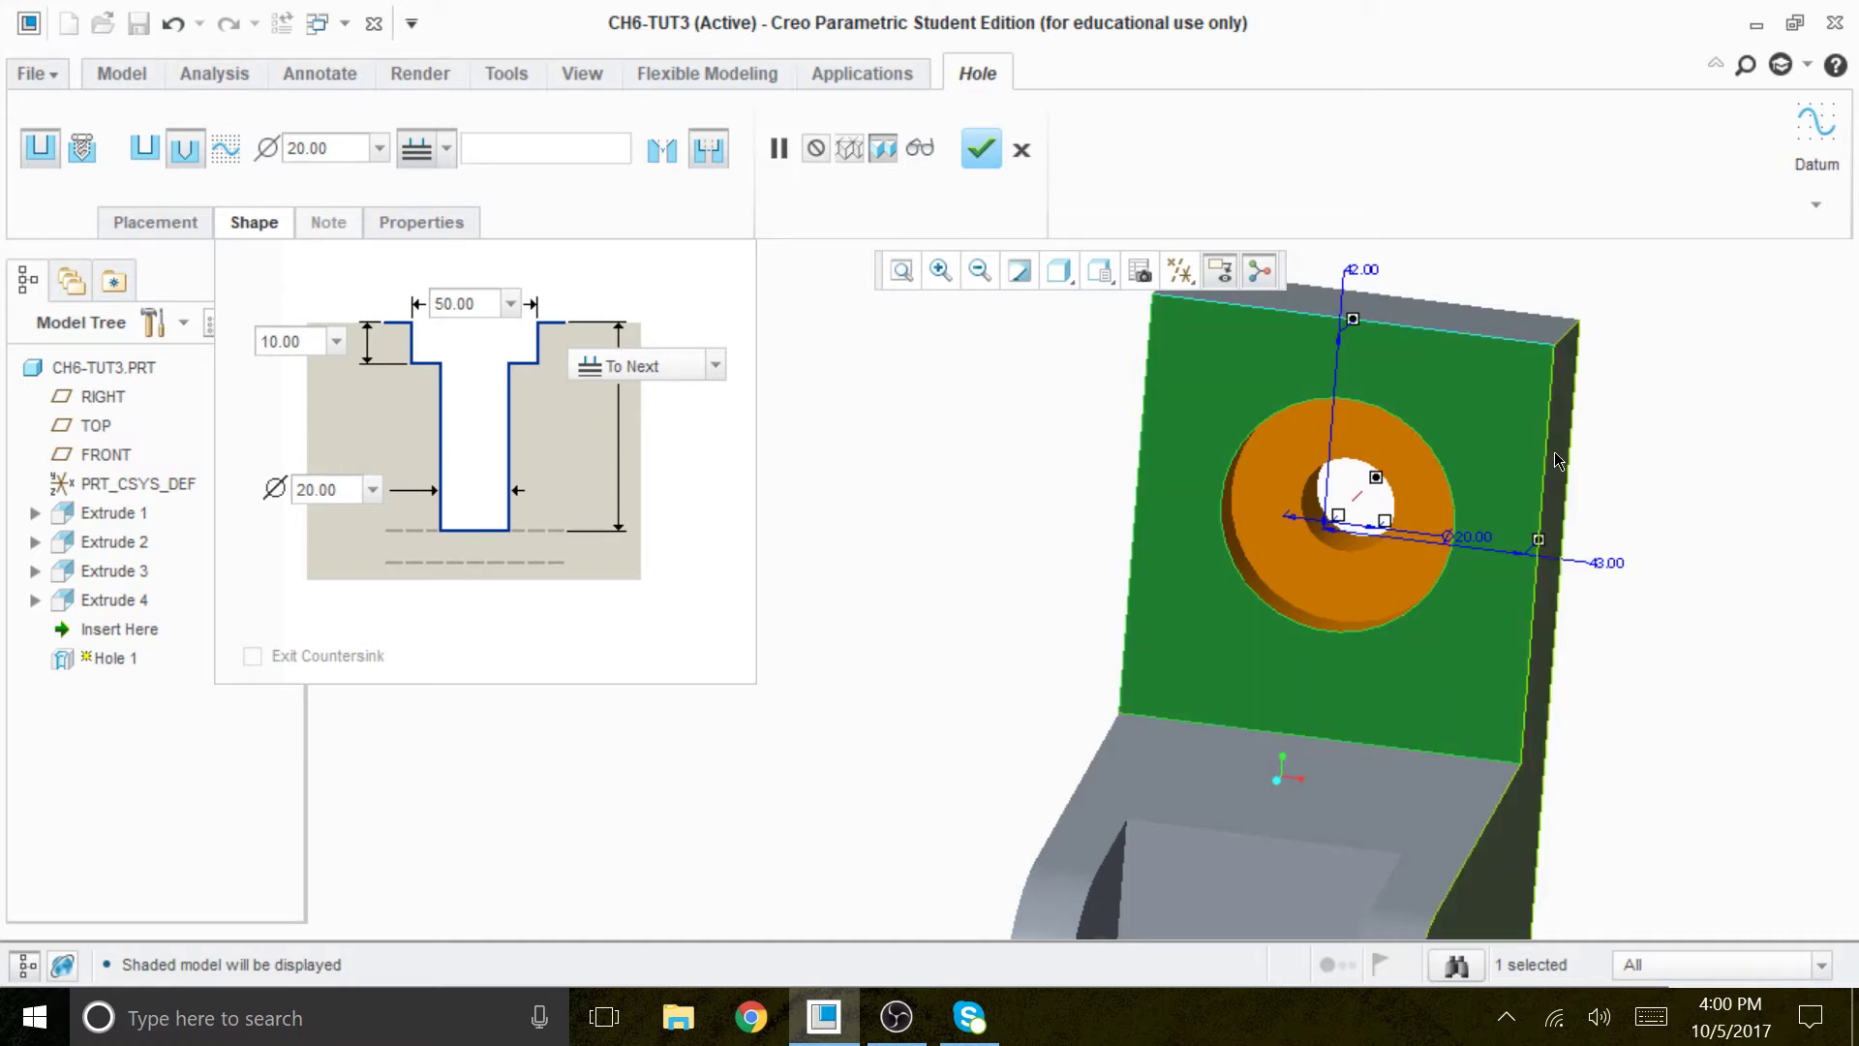
middle_click_drag(1605, 462, 1278, 772)
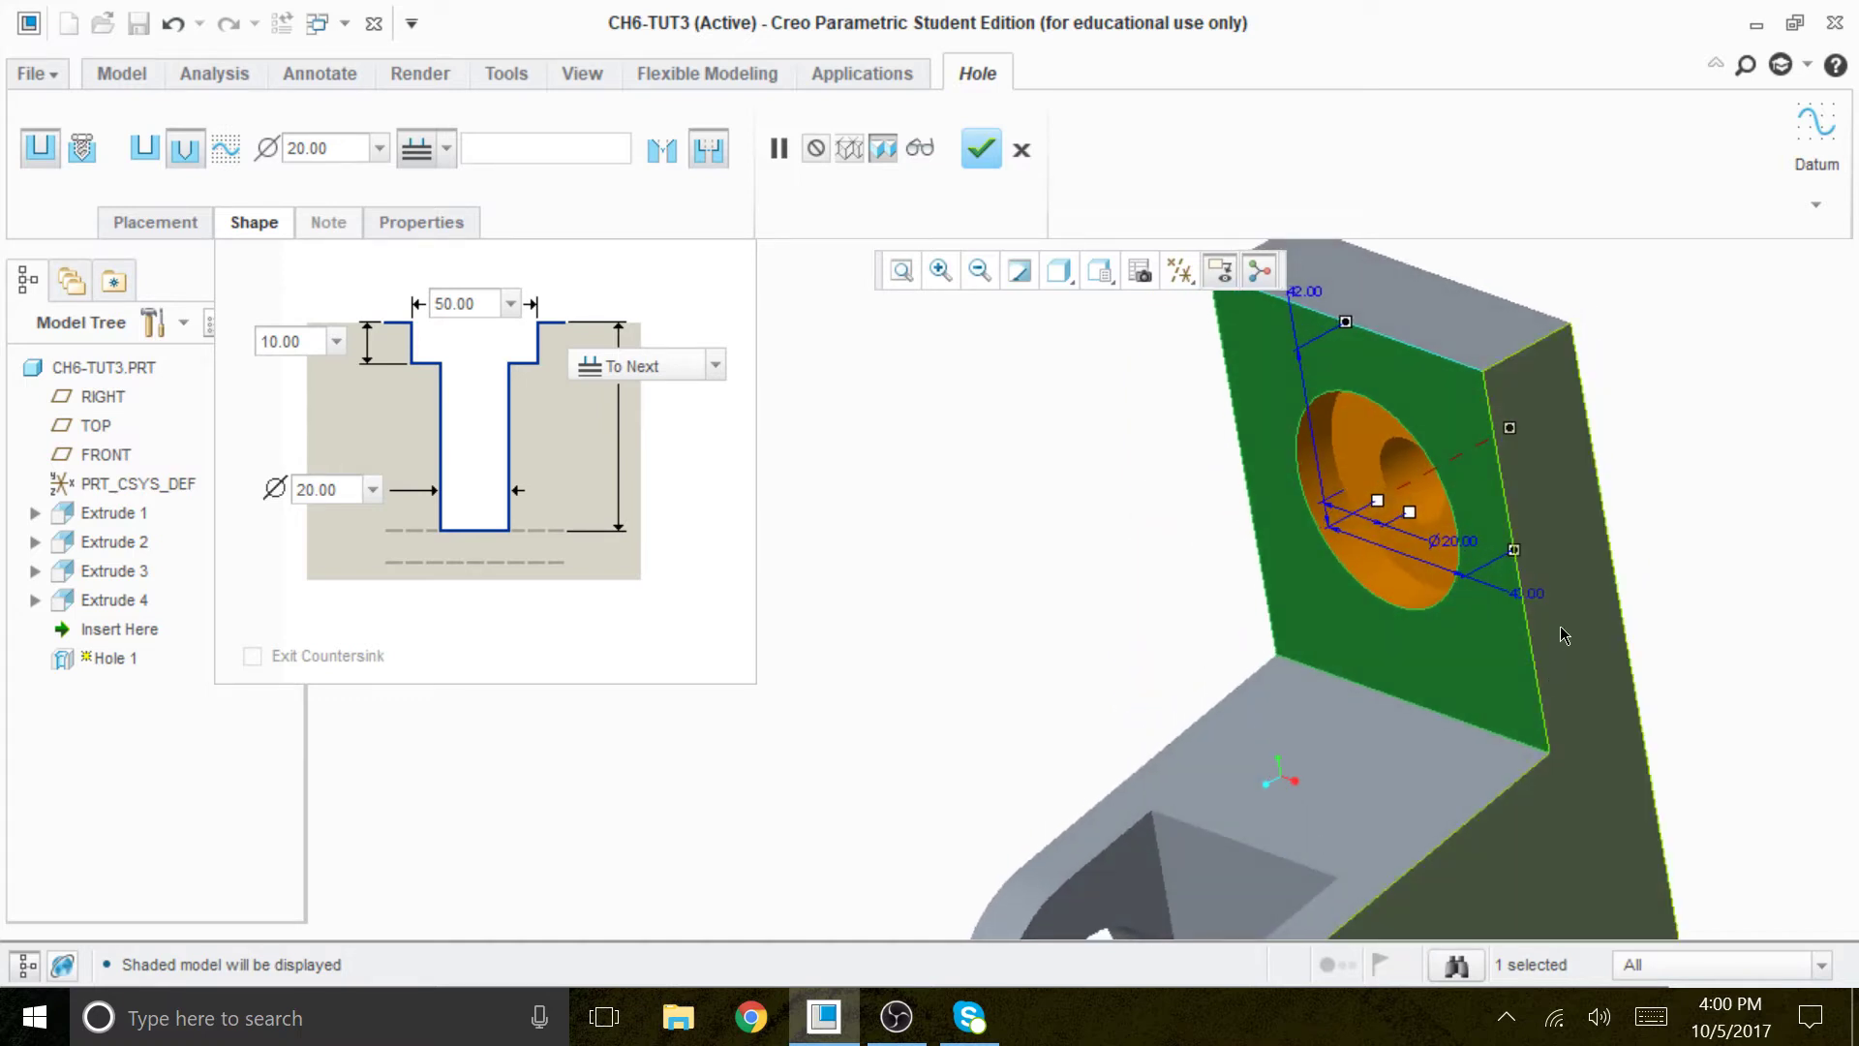
scroll(1489, 629, "down", 3)
middle_click_drag(1504, 582, 1585, 547)
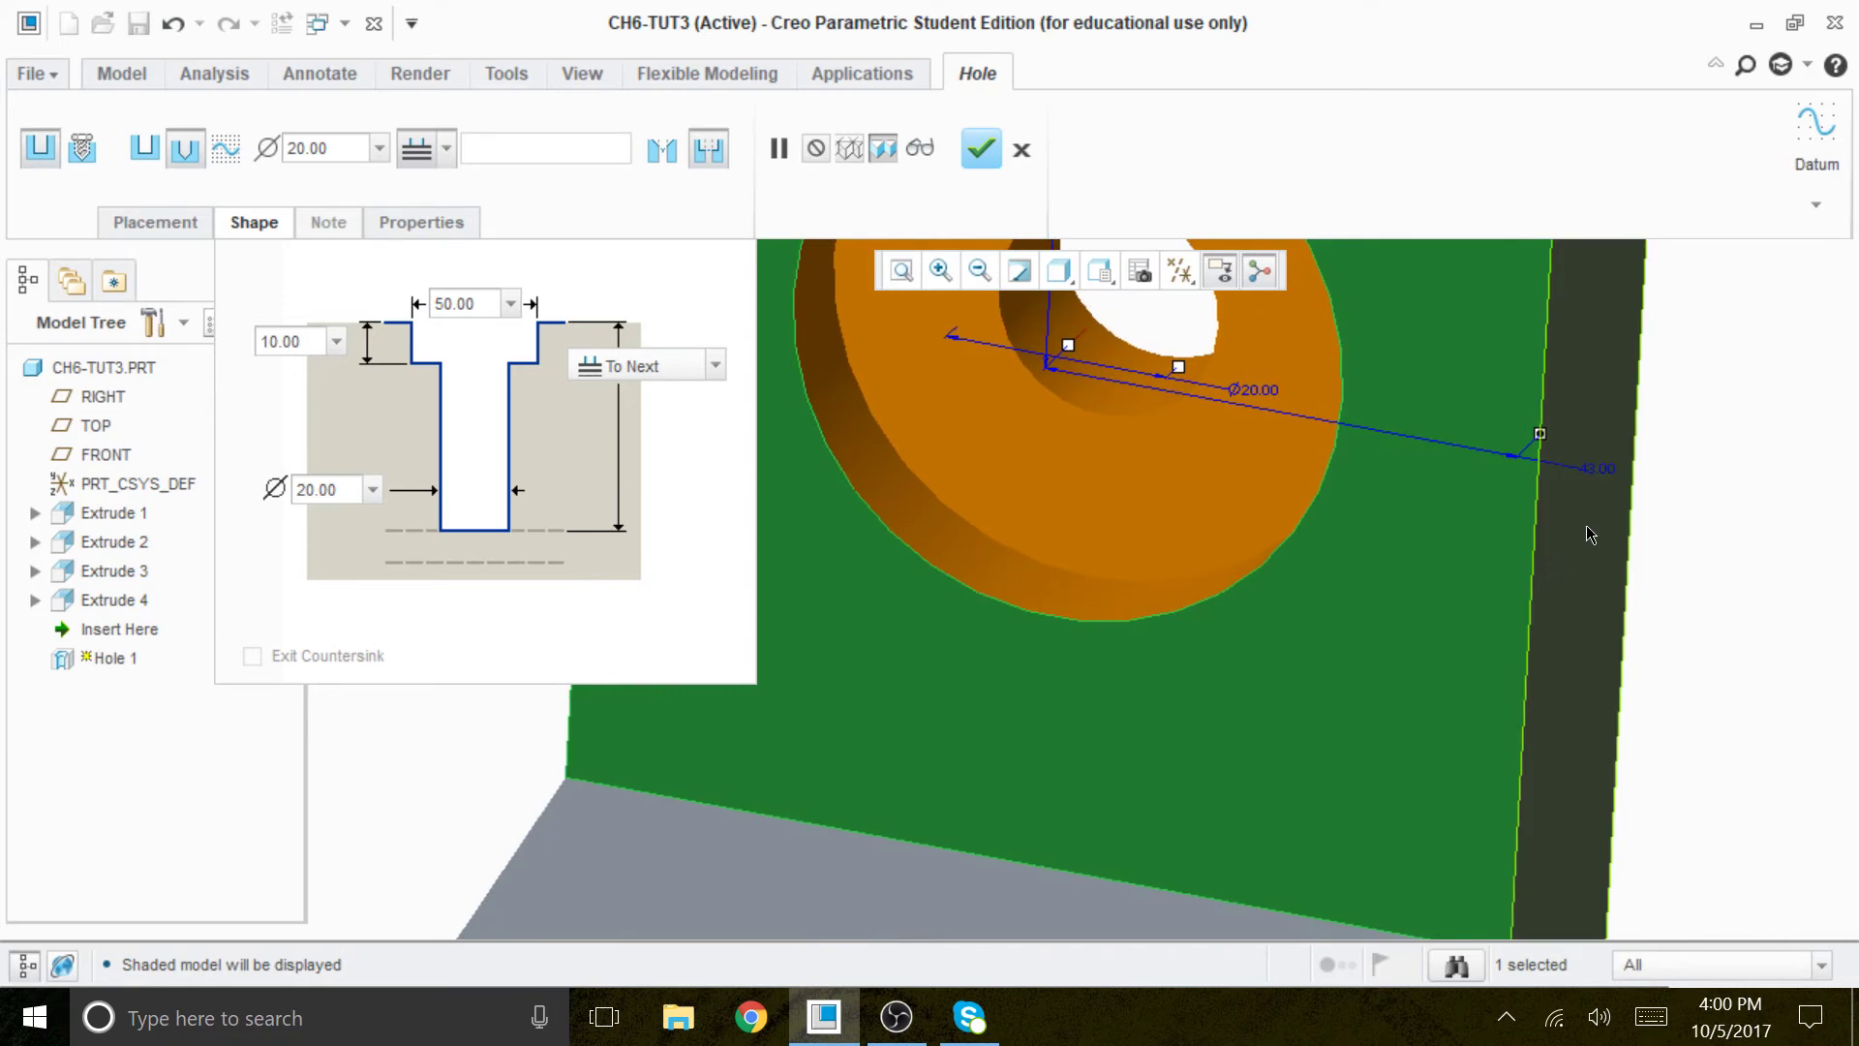
scroll(1525, 629, "up", 5)
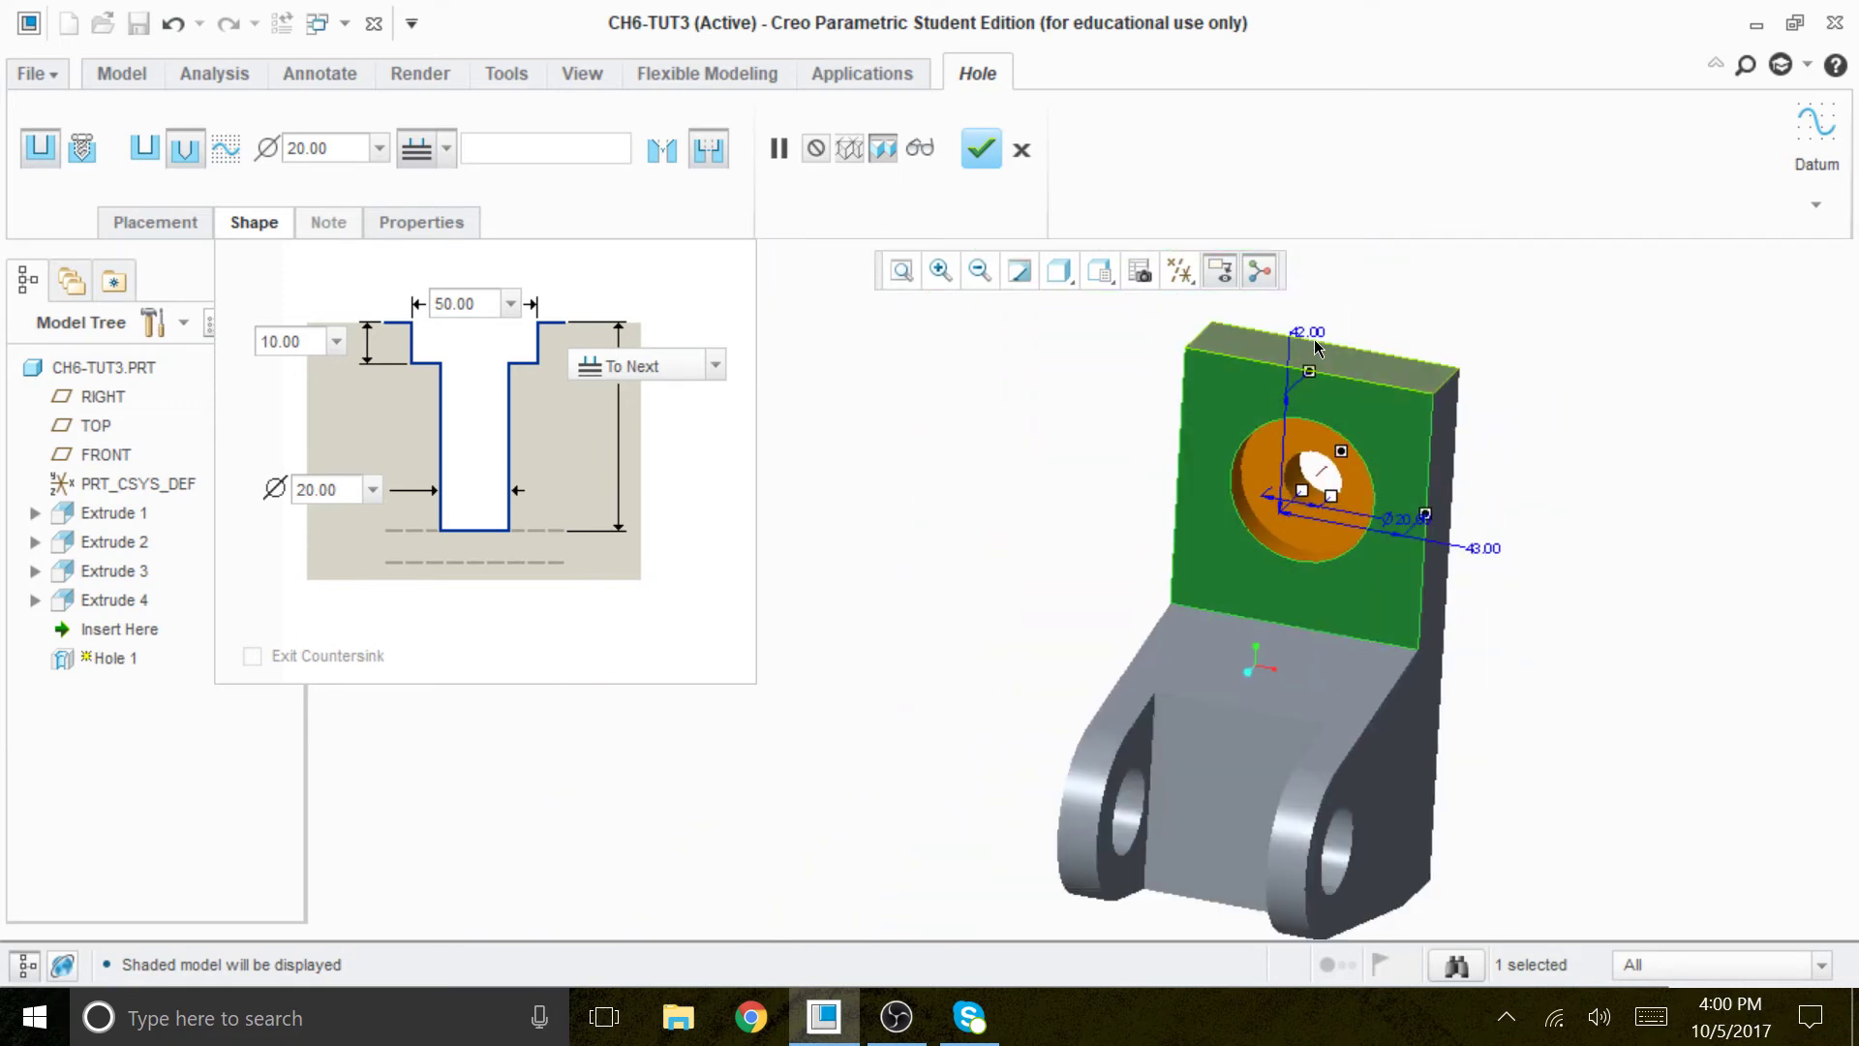
left_click(980, 149)
mouse_move(987, 522)
middle_mouse_down()
mouse_move(988, 456)
mouse_move(976, 508)
middle_mouse_up()
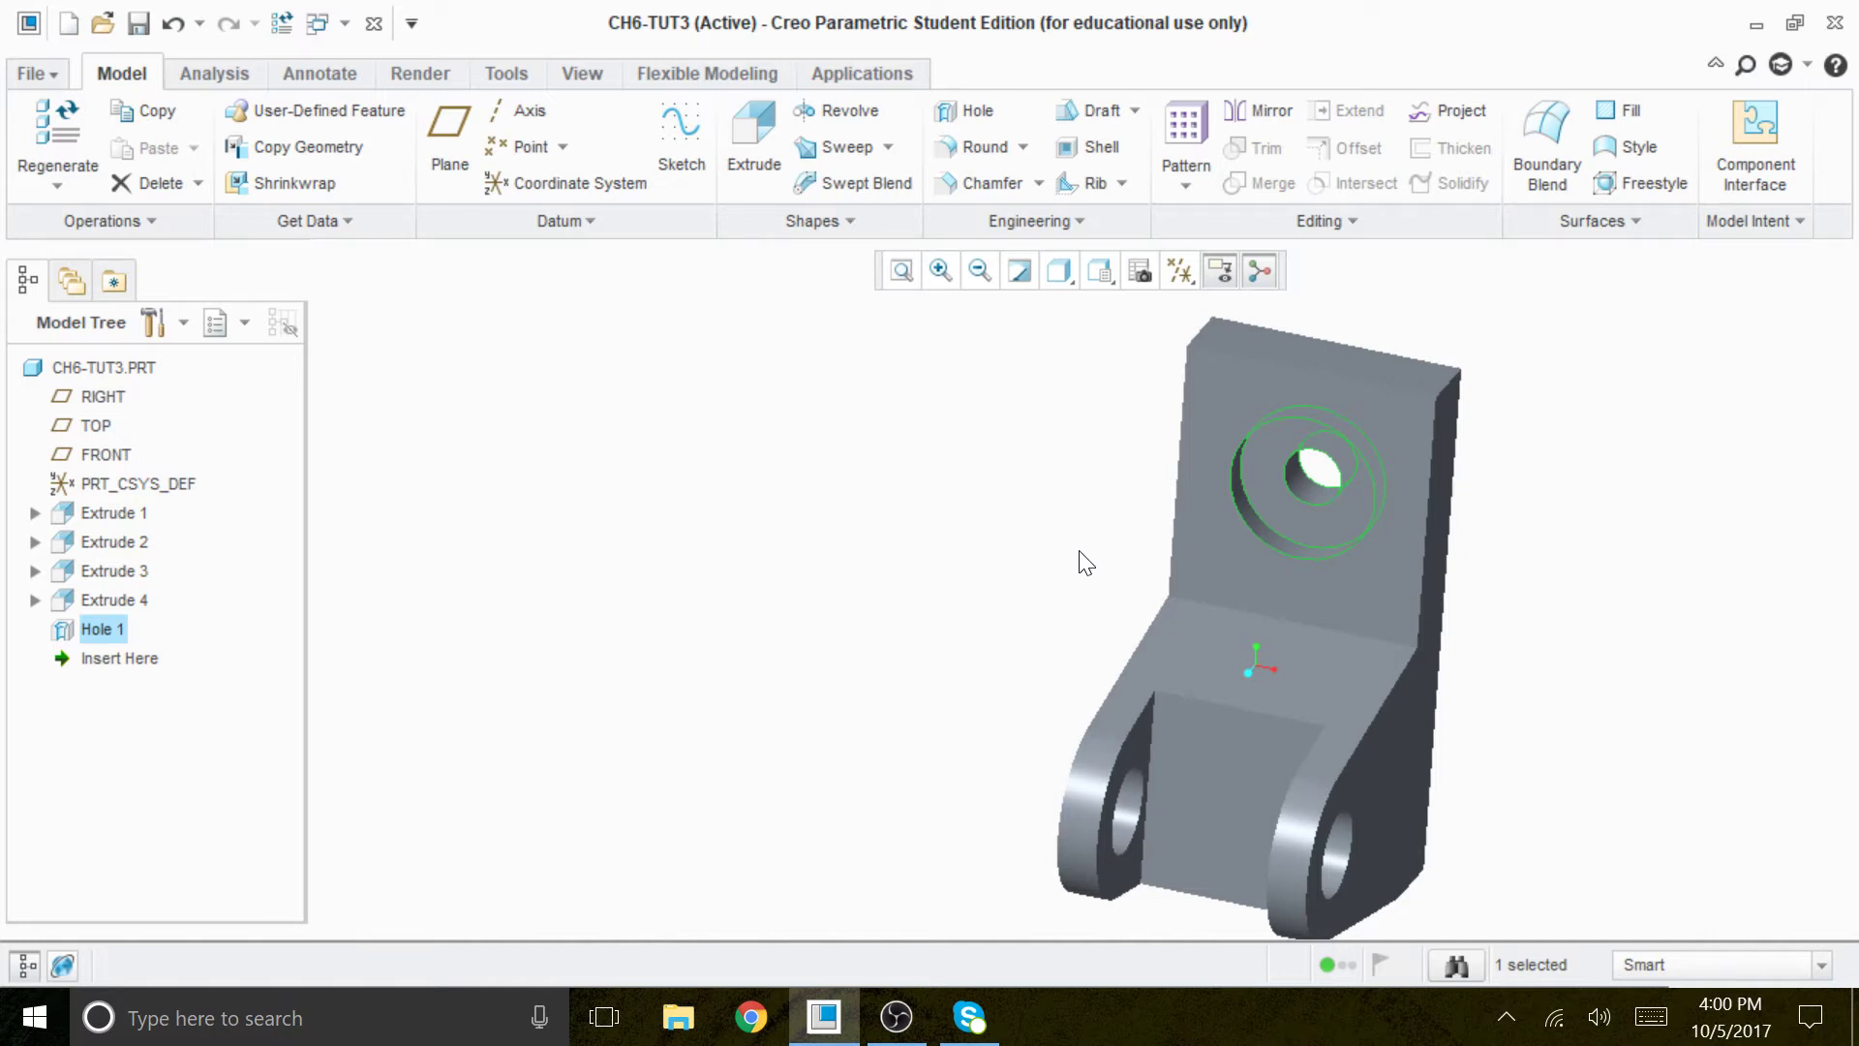
Start a round on one of the plate's upper corner edges with a radius of 3.
mouse_move(1403, 555)
middle_mouse_down()
mouse_move(1640, 503)
mouse_move(1626, 550)
middle_mouse_up()
left_click(984, 147)
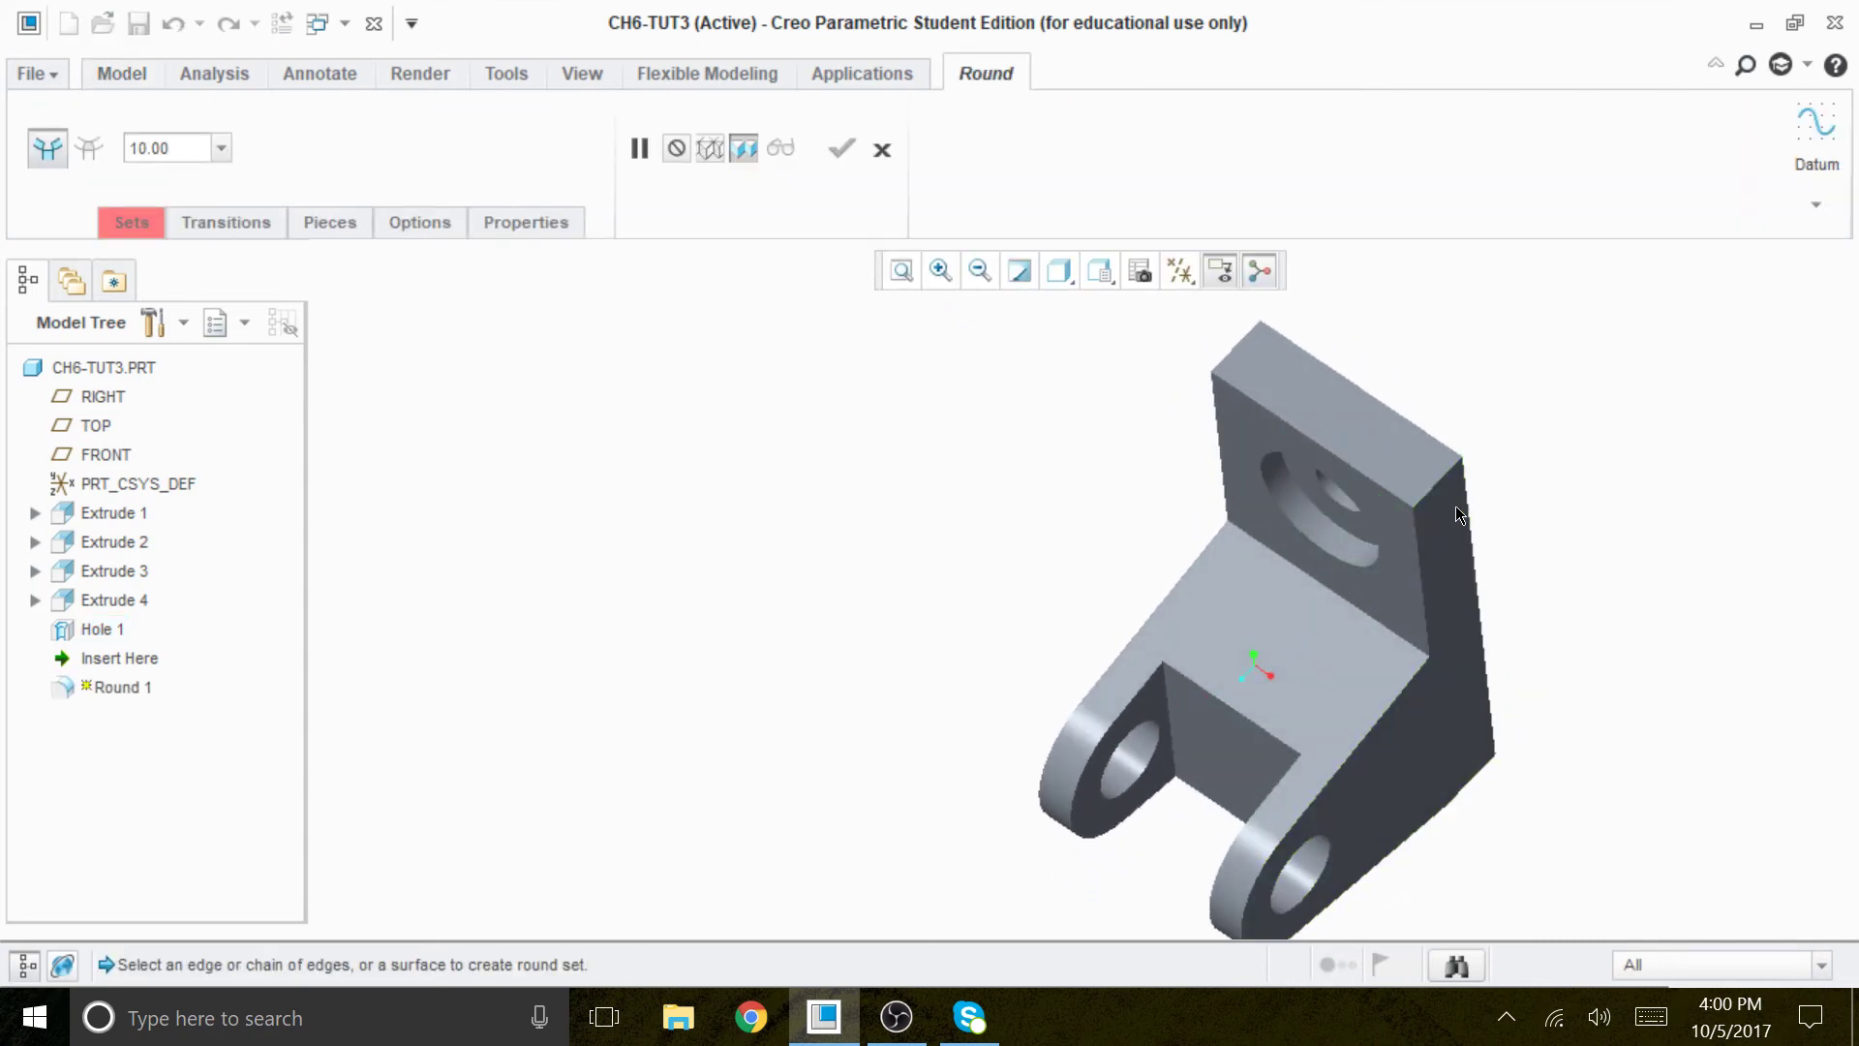
scroll(1452, 501, "down", 5)
left_click(1406, 438)
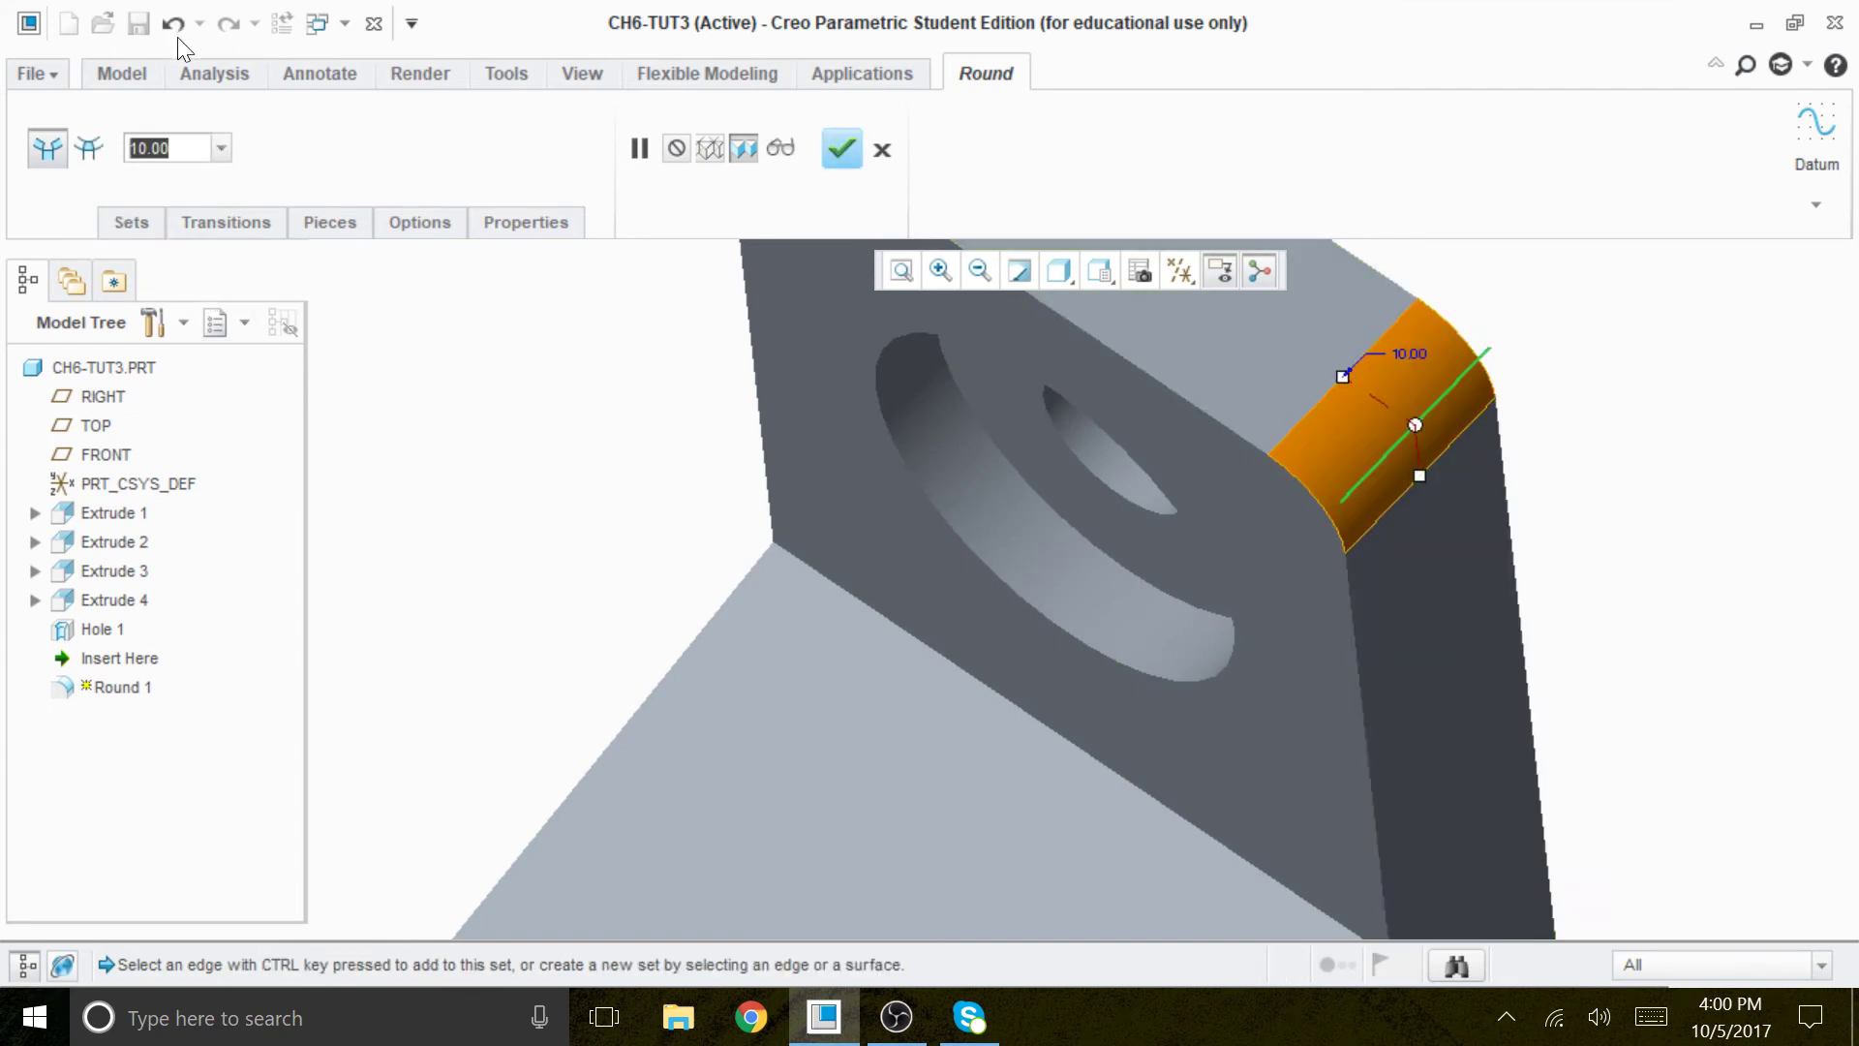
type("3")
key("Return")
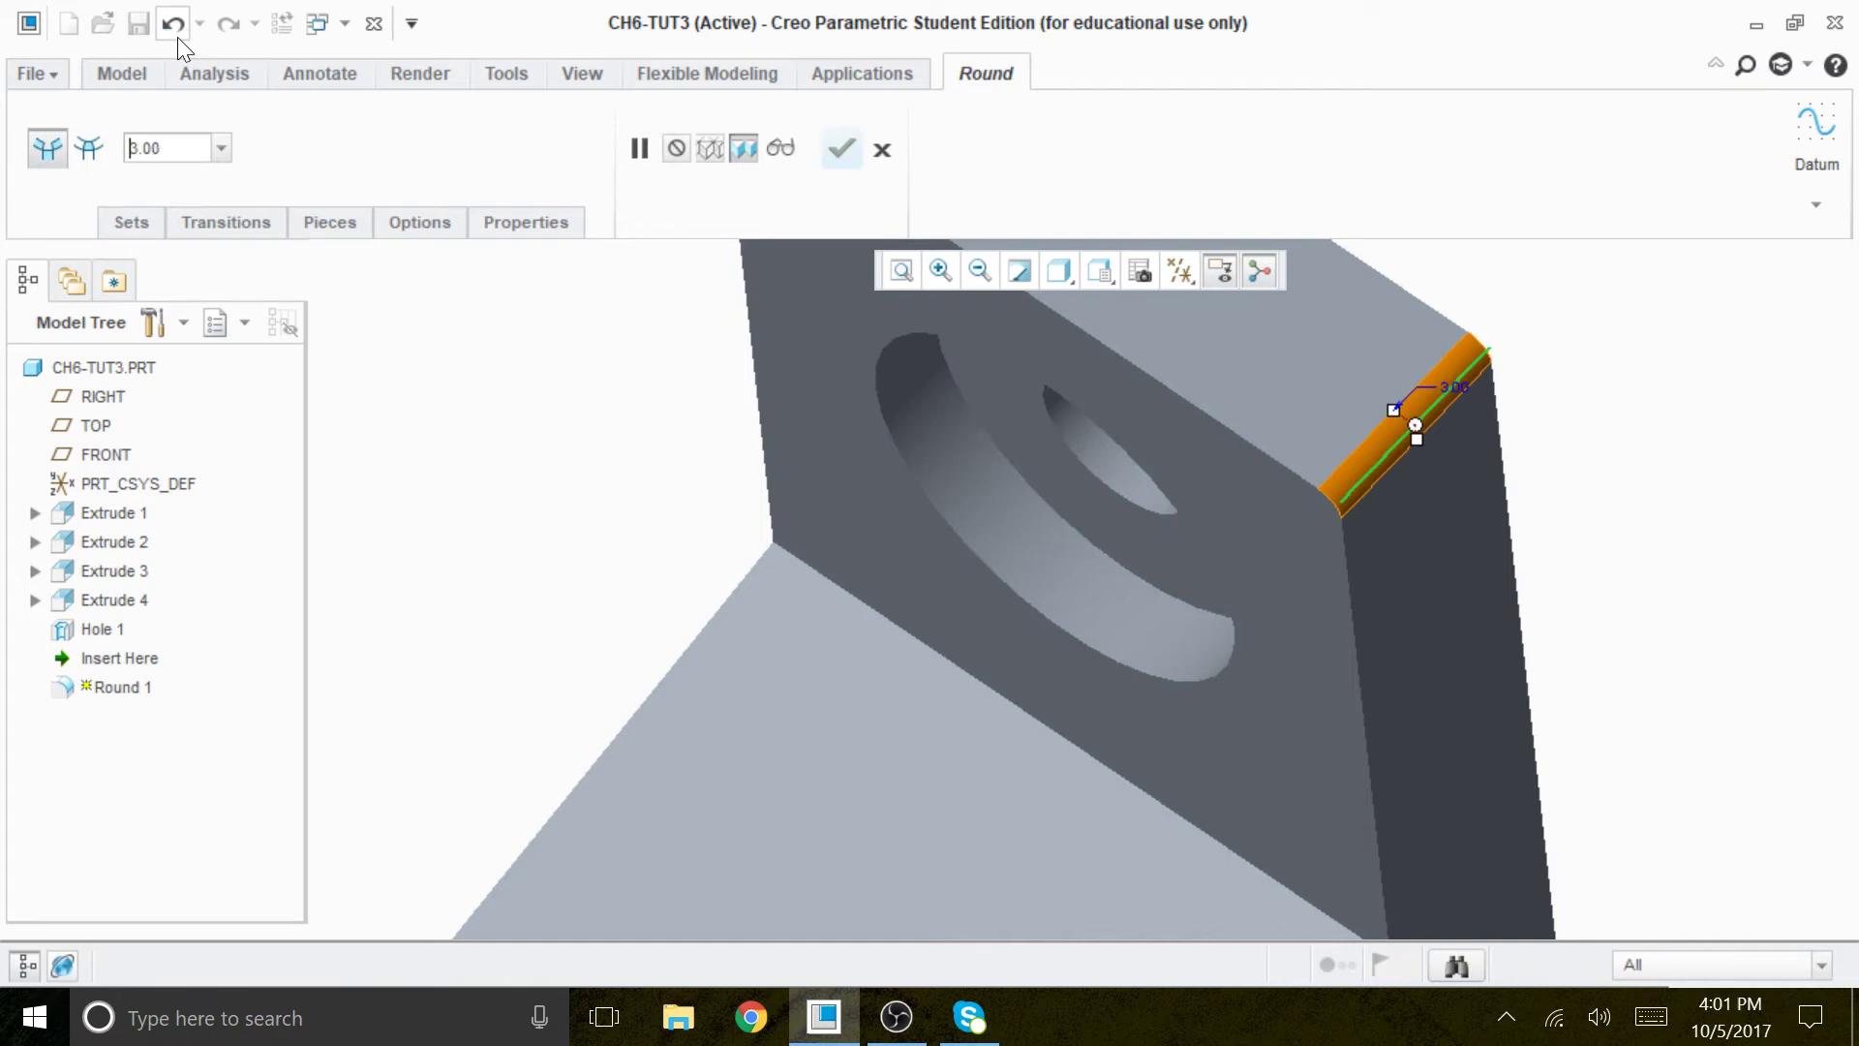
Add the plate's opposite upper corner edge to the same round set and complete the round.
left_click(637, 148)
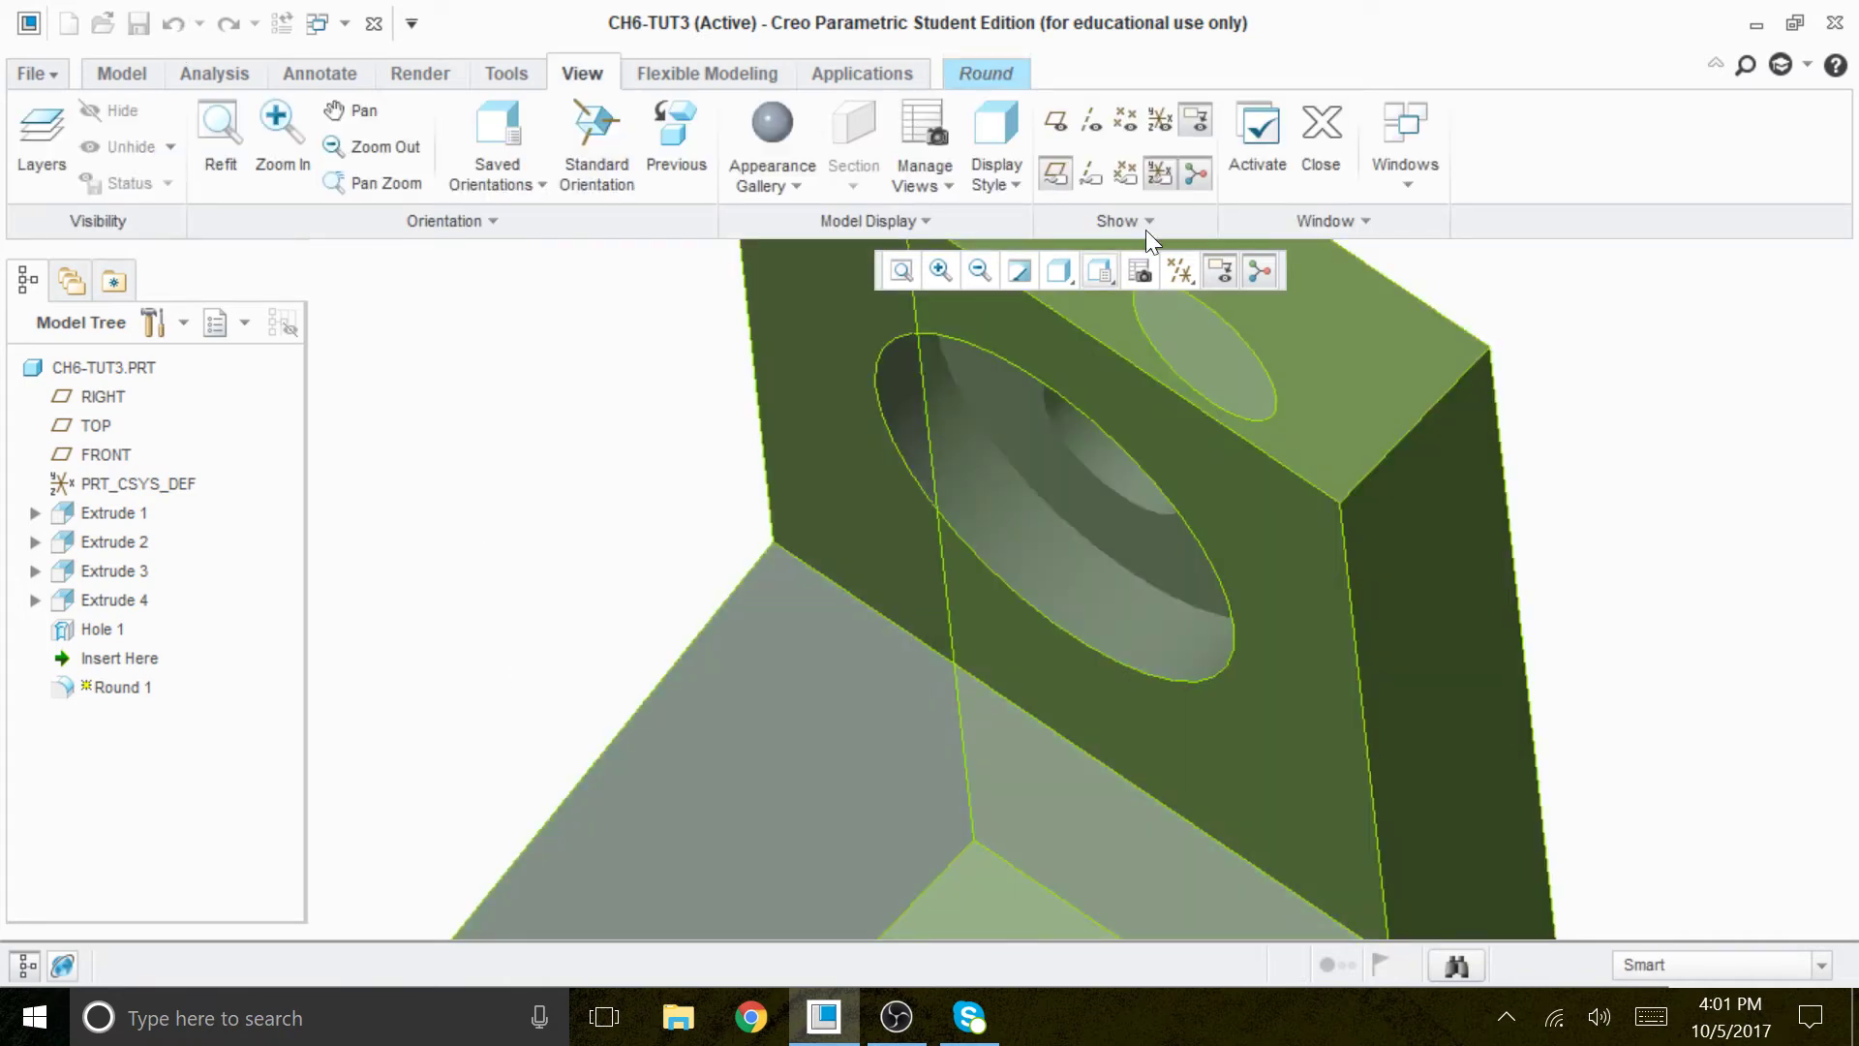
left_click(987, 70)
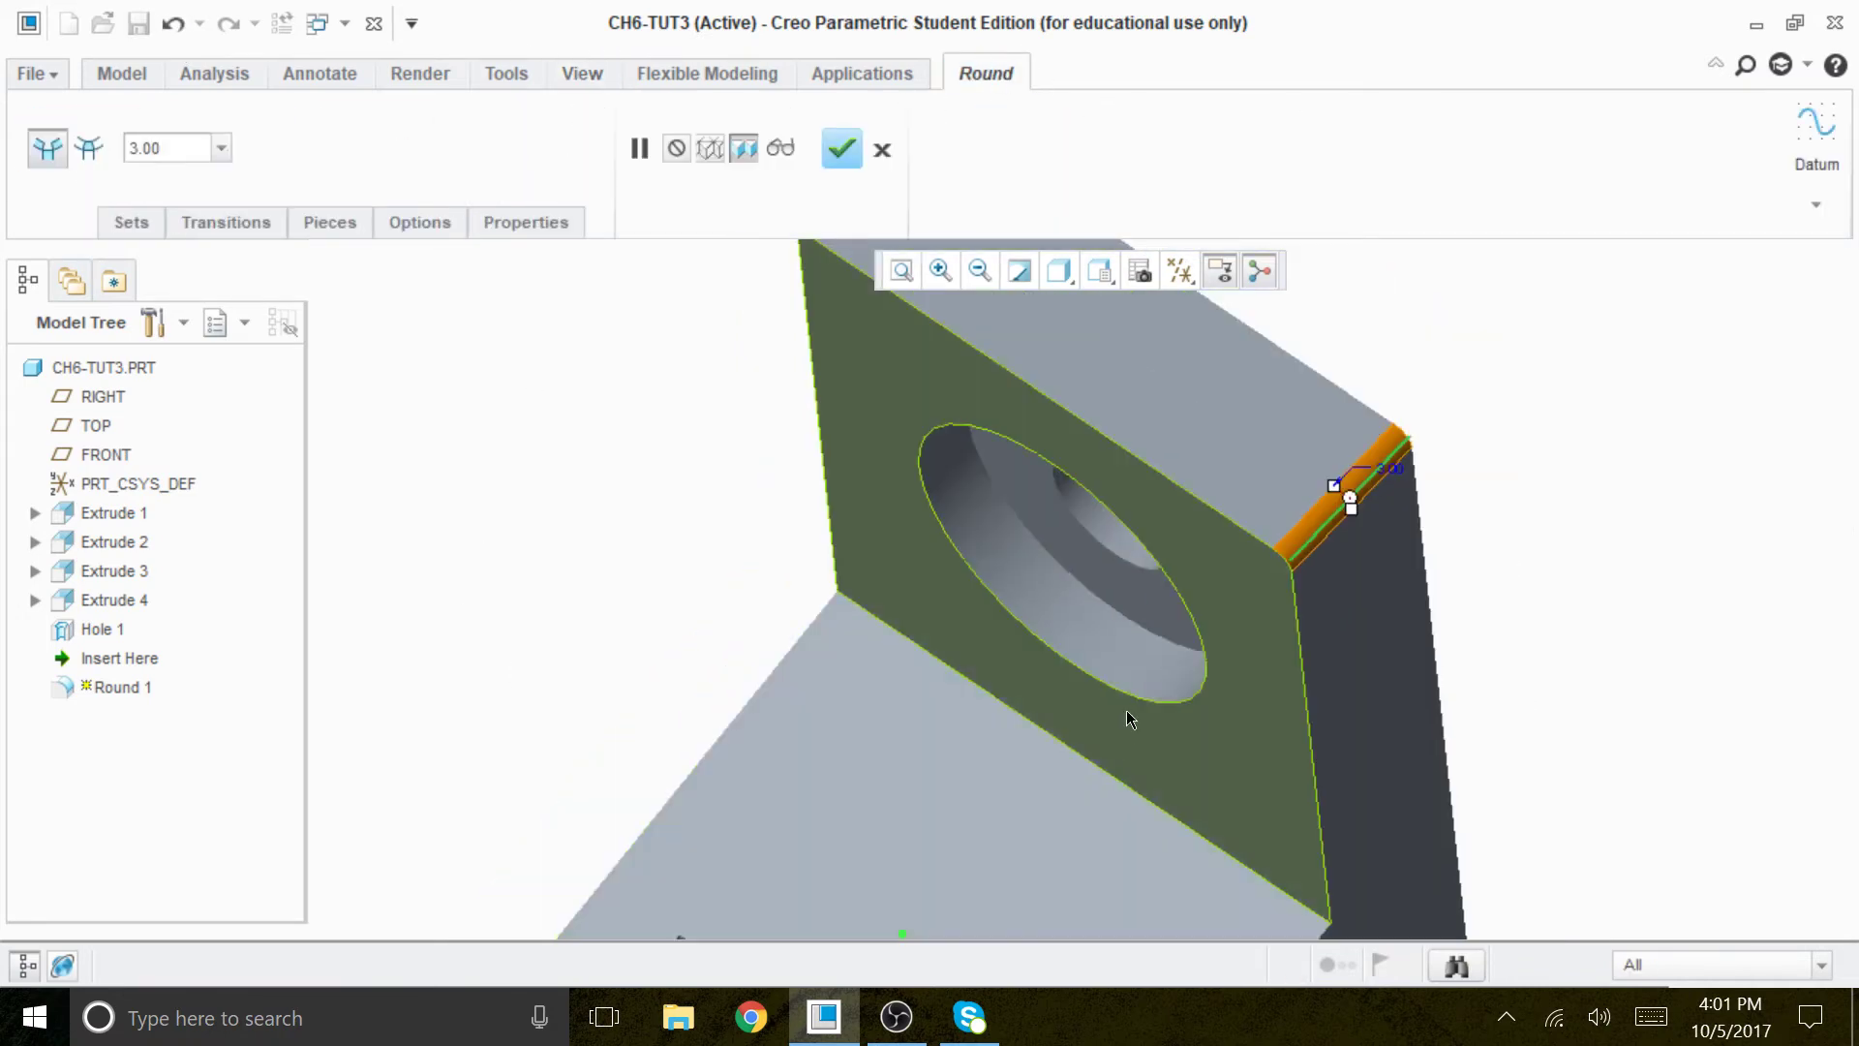
middle_click_drag(900, 733, 978, 412)
left_click(989, 392, "ctrl")
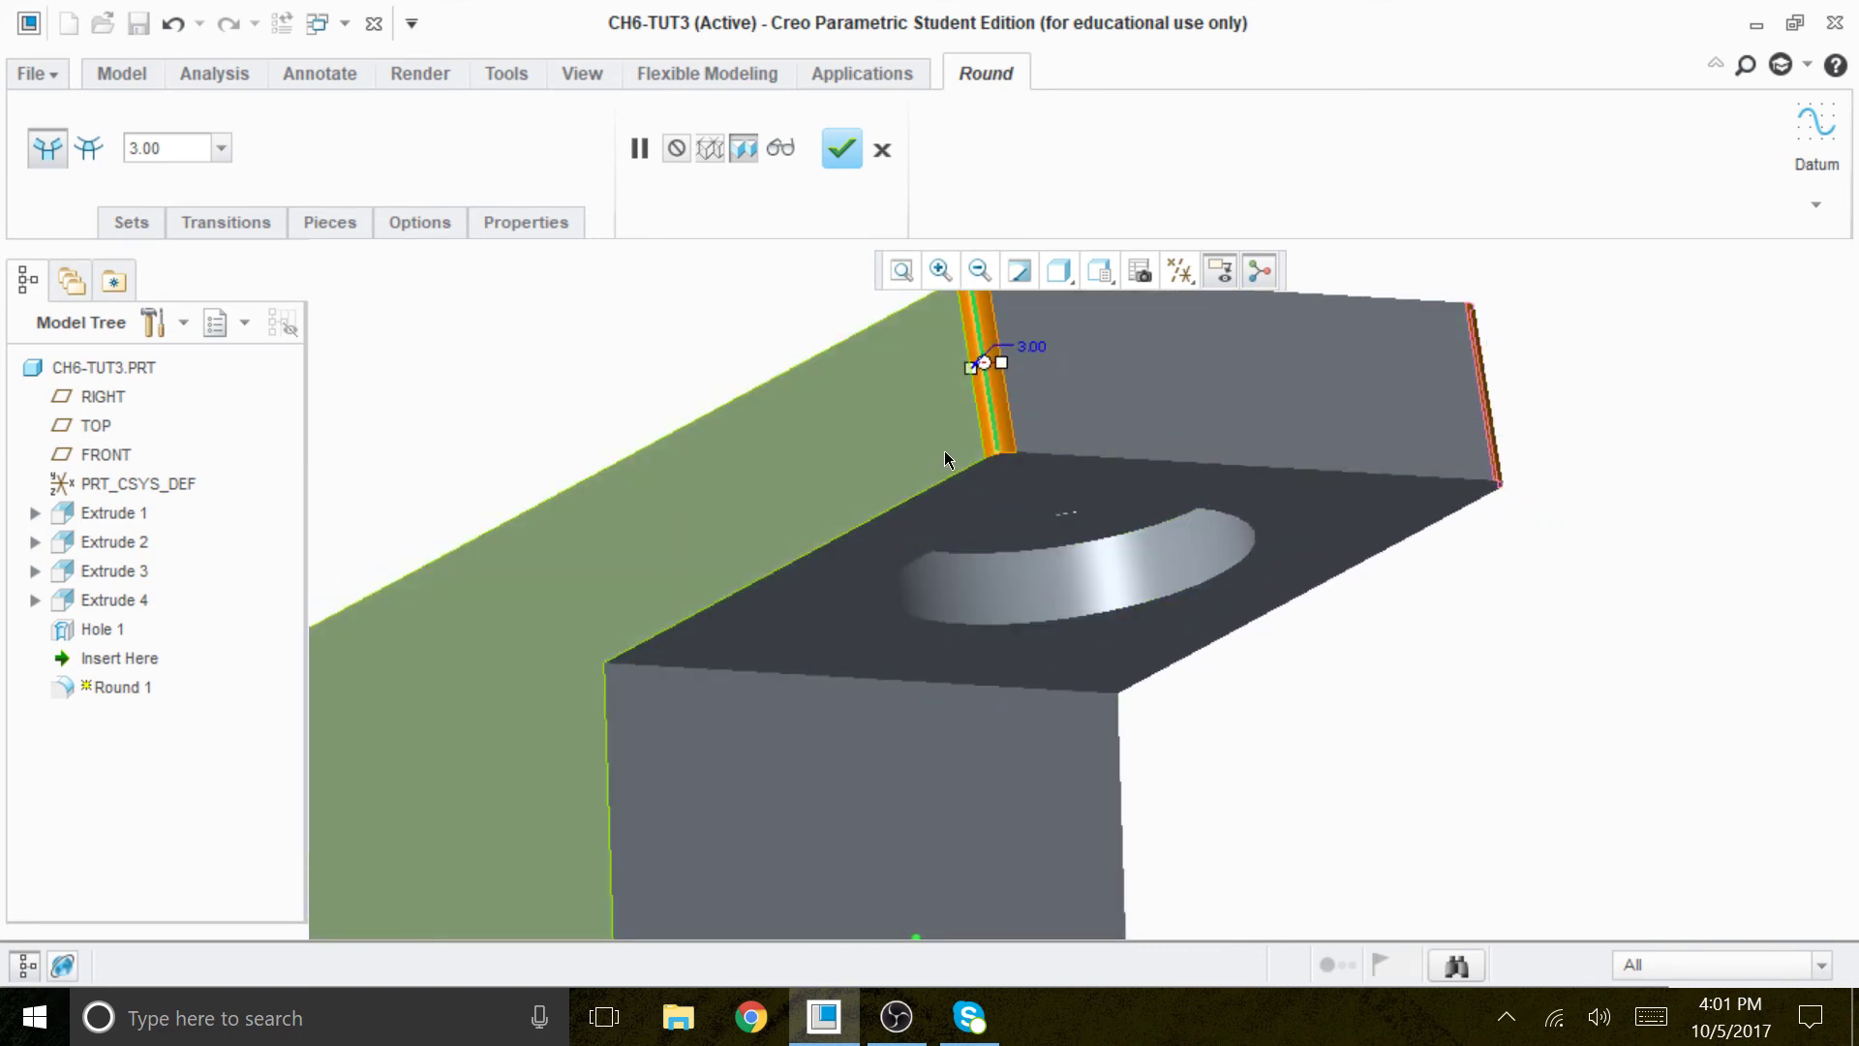
left_click(841, 150)
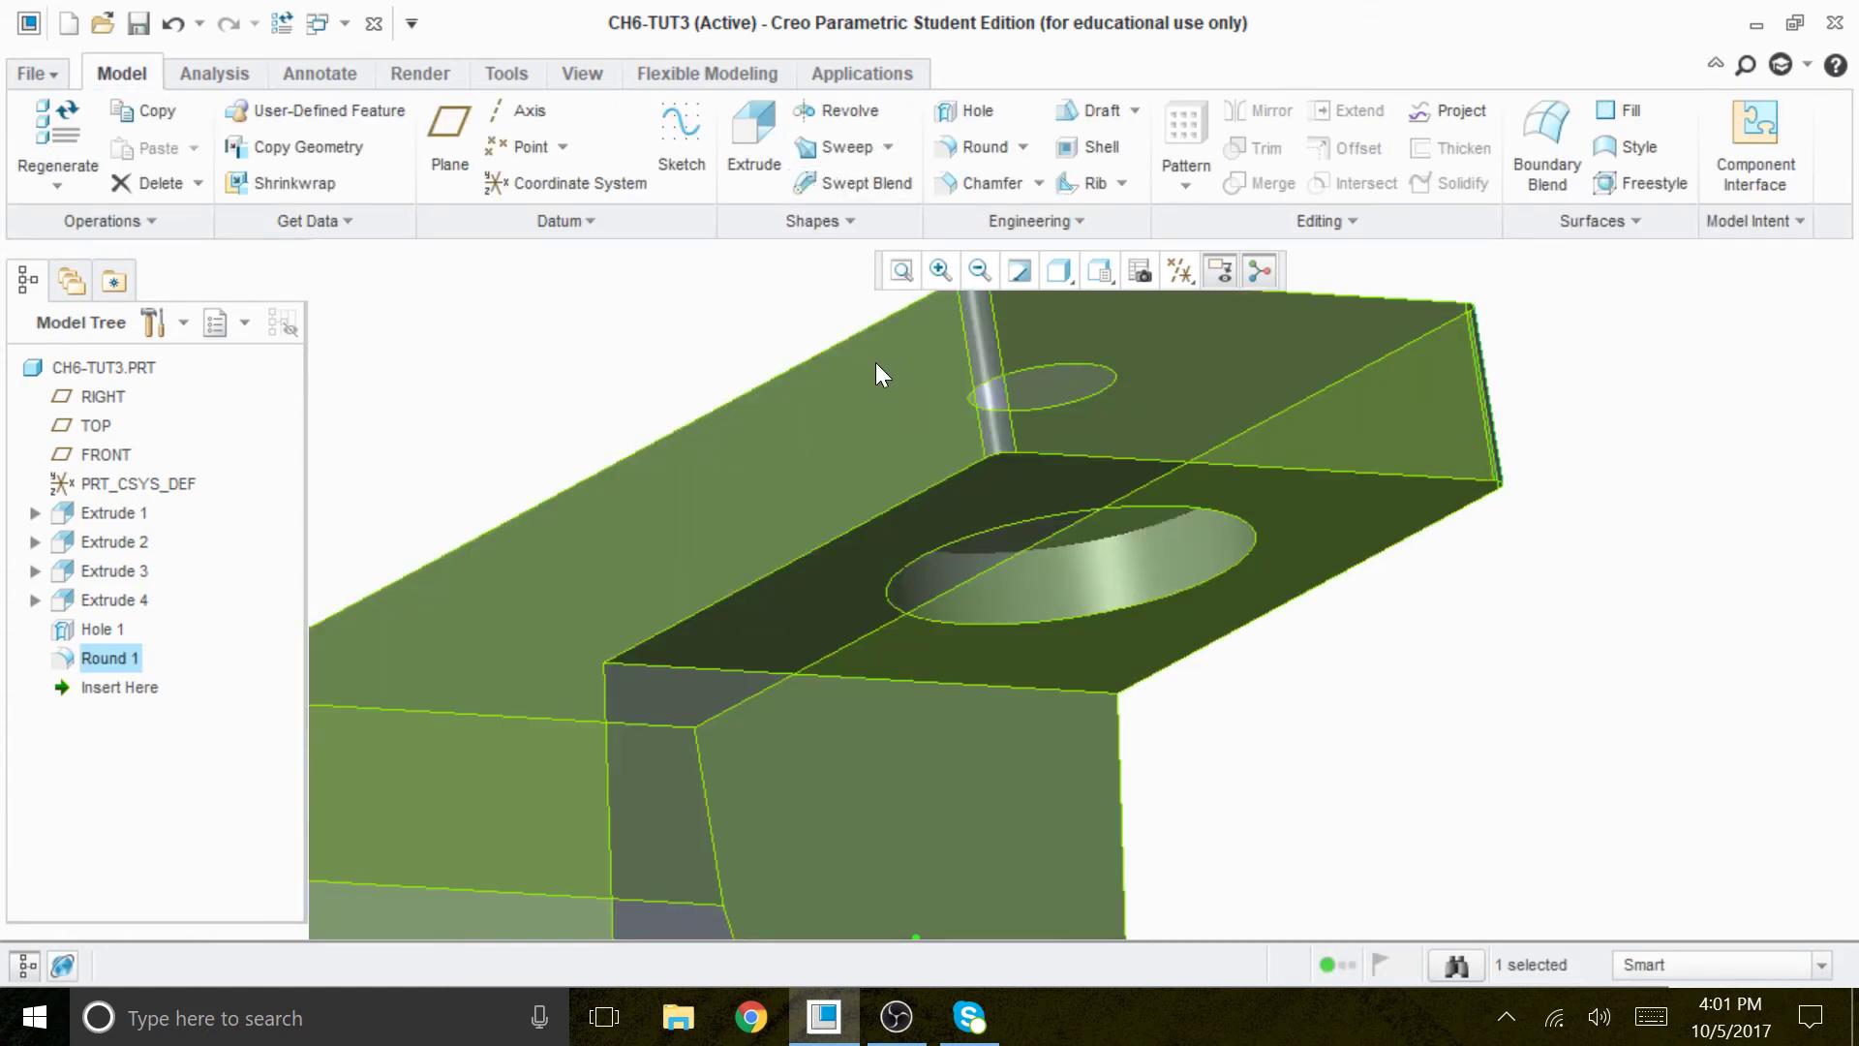
Open the plate's corner round feature for redefinition.
mouse_move(988, 683)
middle_mouse_down()
mouse_move(975, 726)
mouse_move(967, 676)
middle_mouse_up()
middle_click_drag(1229, 810, 1257, 765)
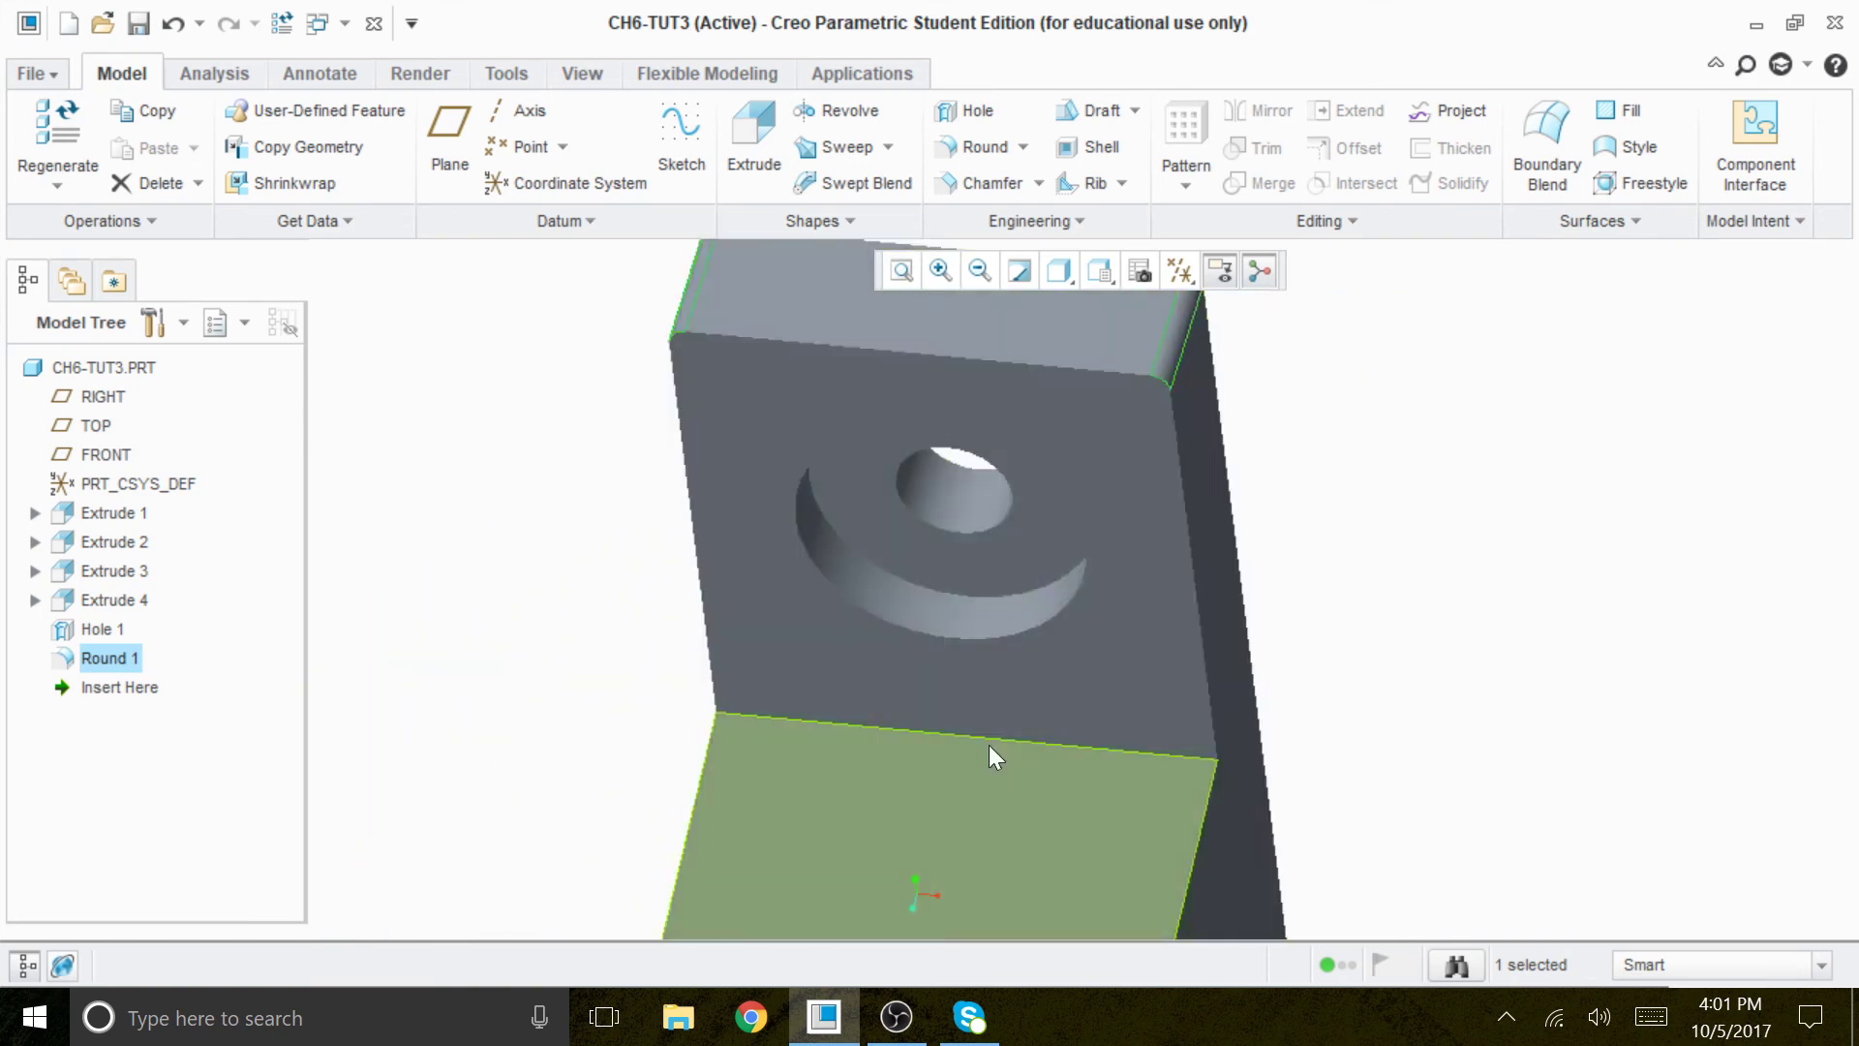
right_click(120, 646)
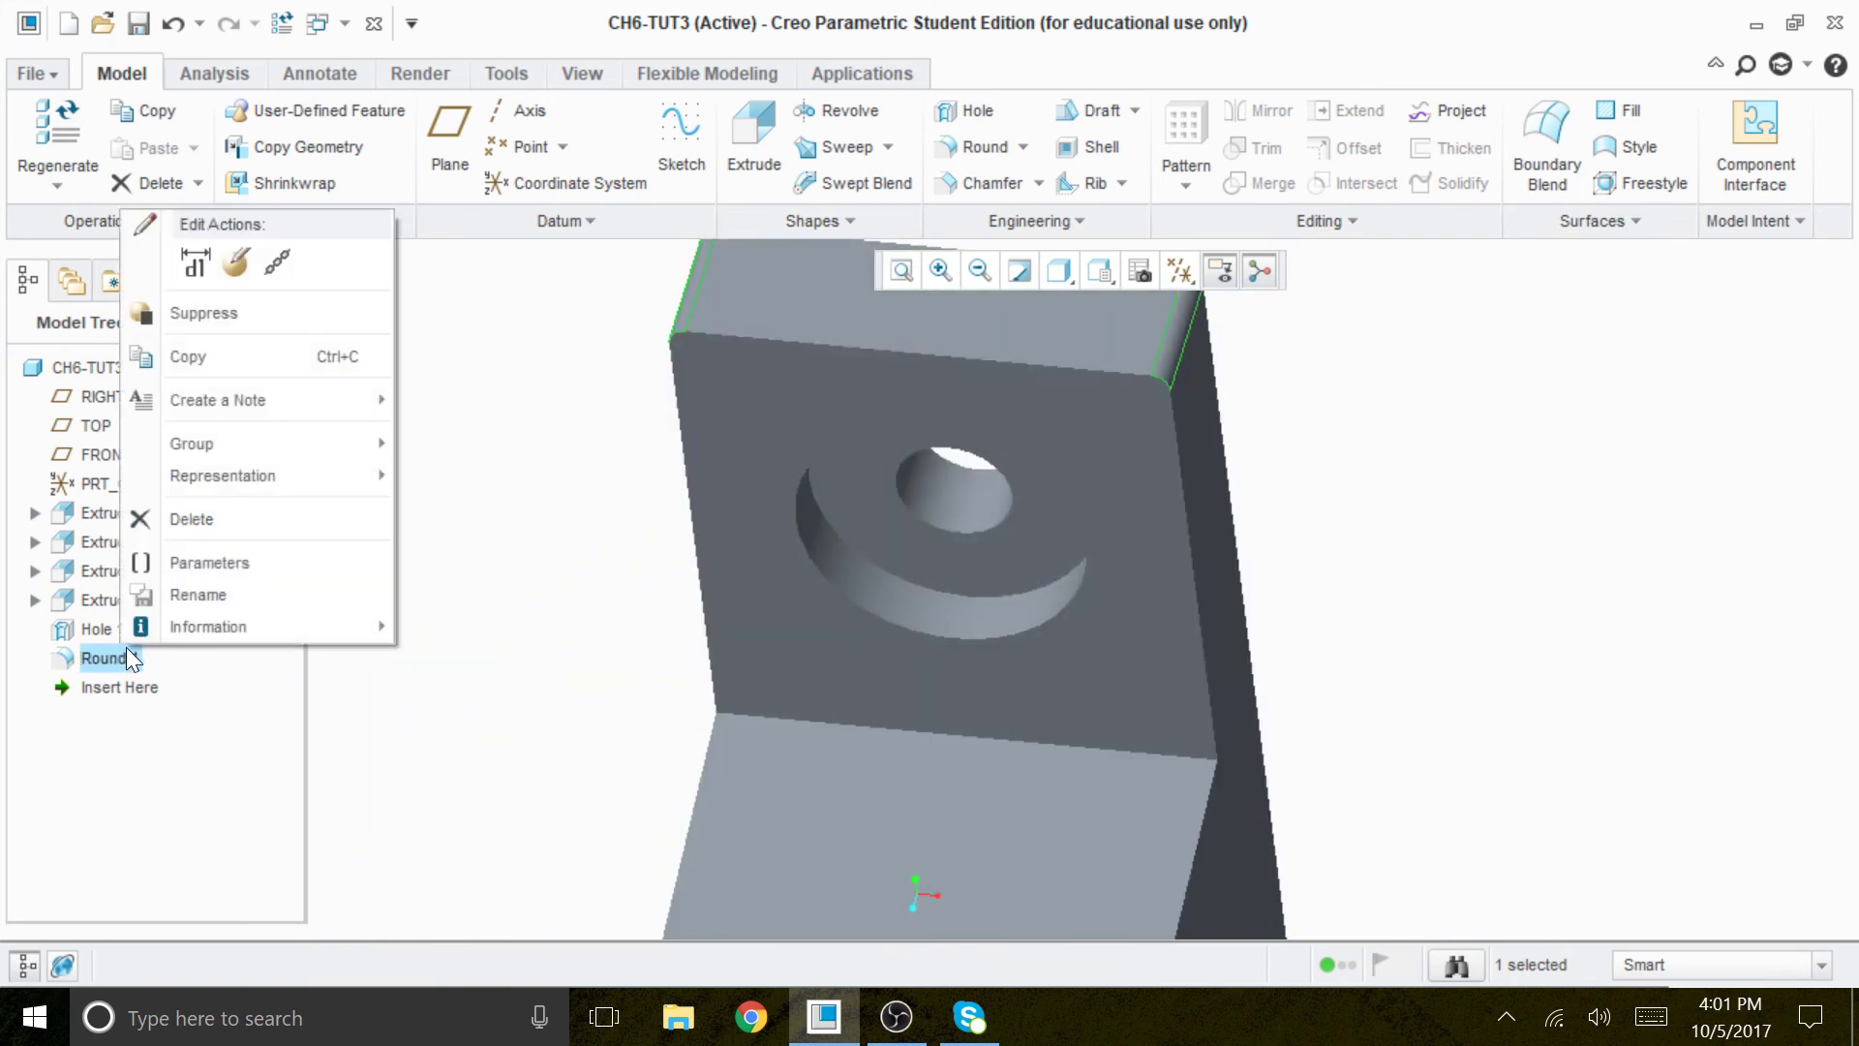
left_click(235, 262)
scroll(485, 468, "down", 3)
scroll(623, 639, "up", 4)
scroll(910, 526, "down", 1)
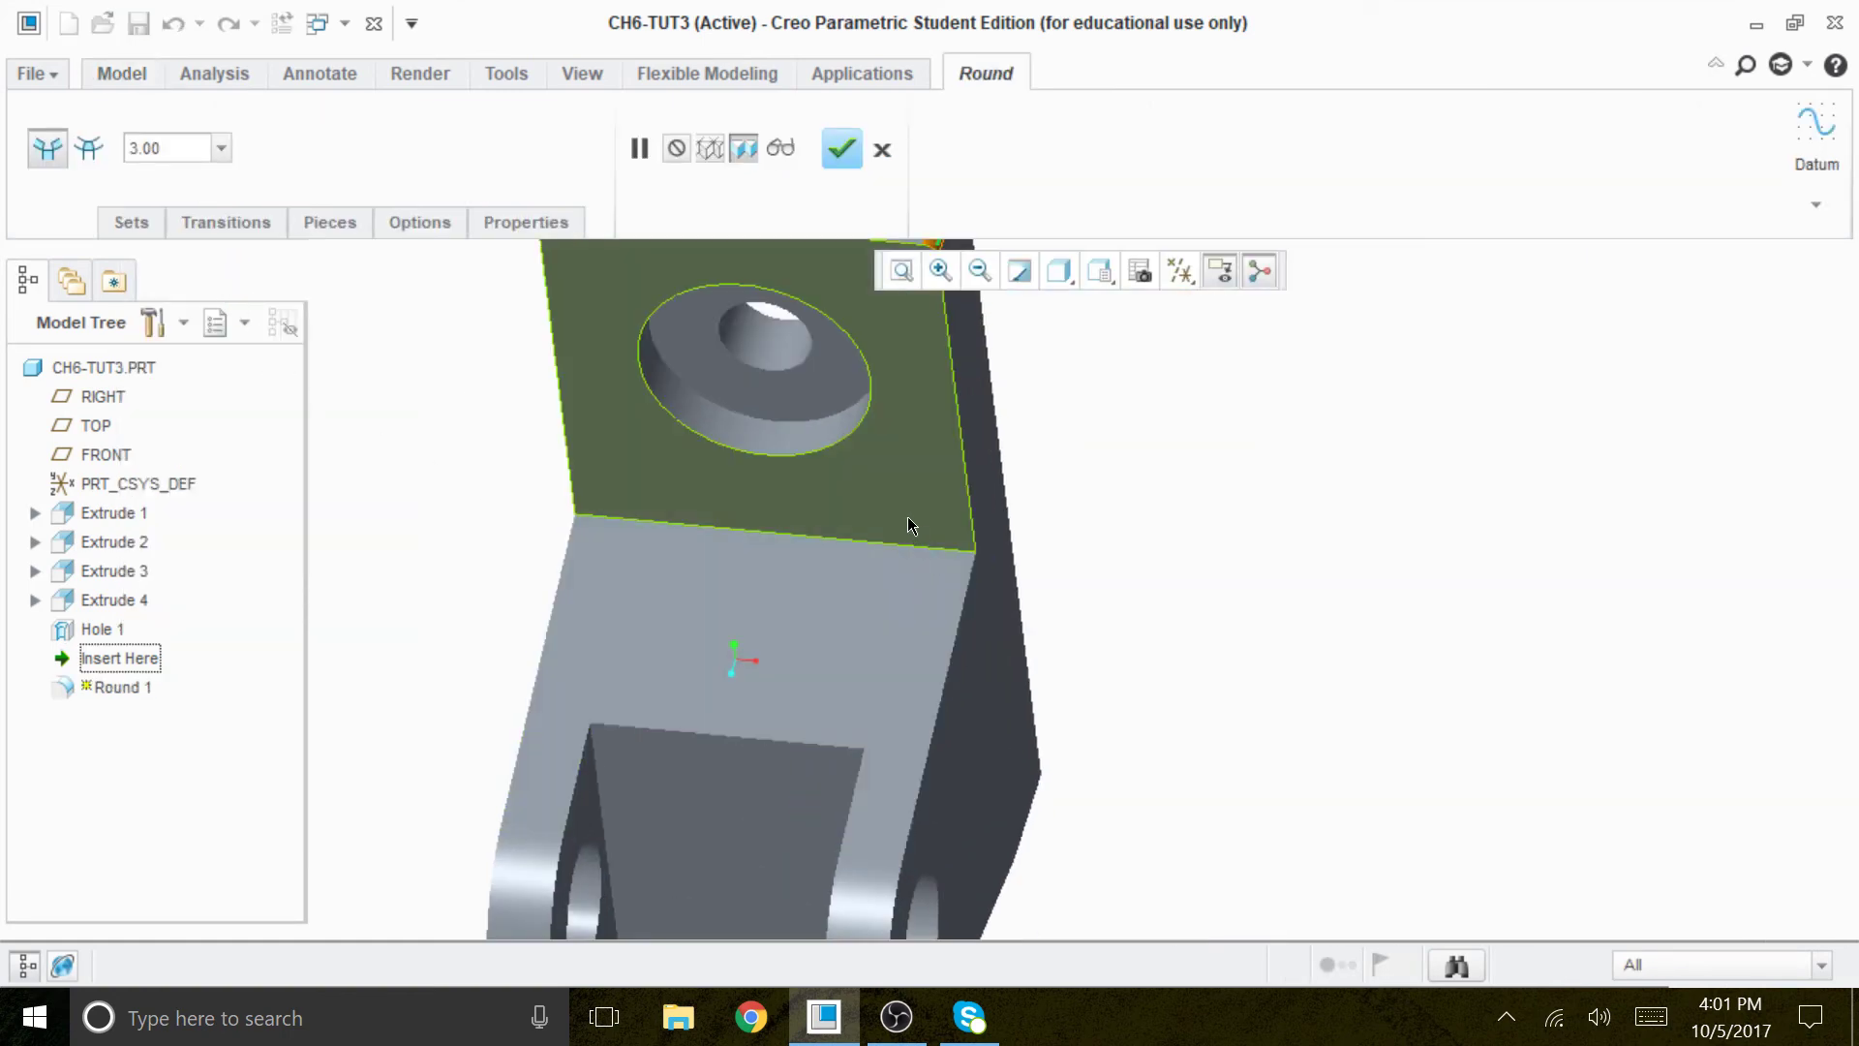
left_click(885, 550)
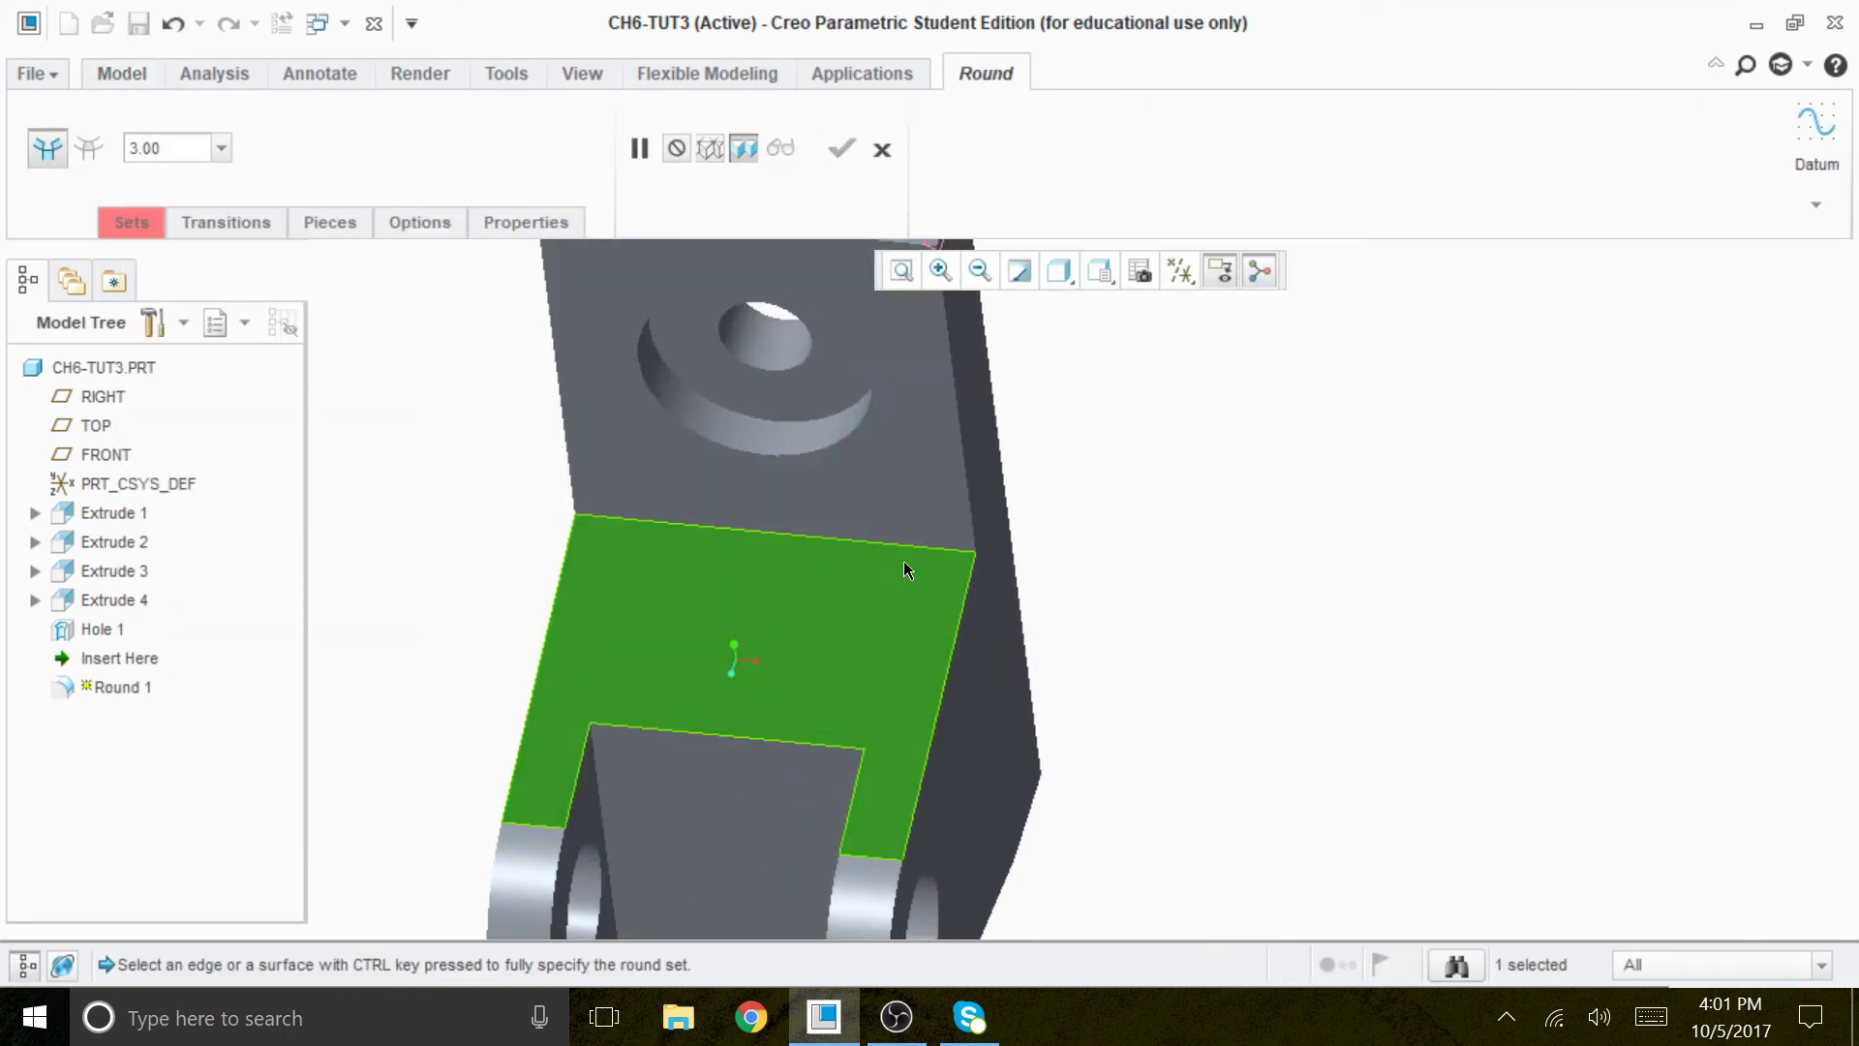
left_click(880, 153)
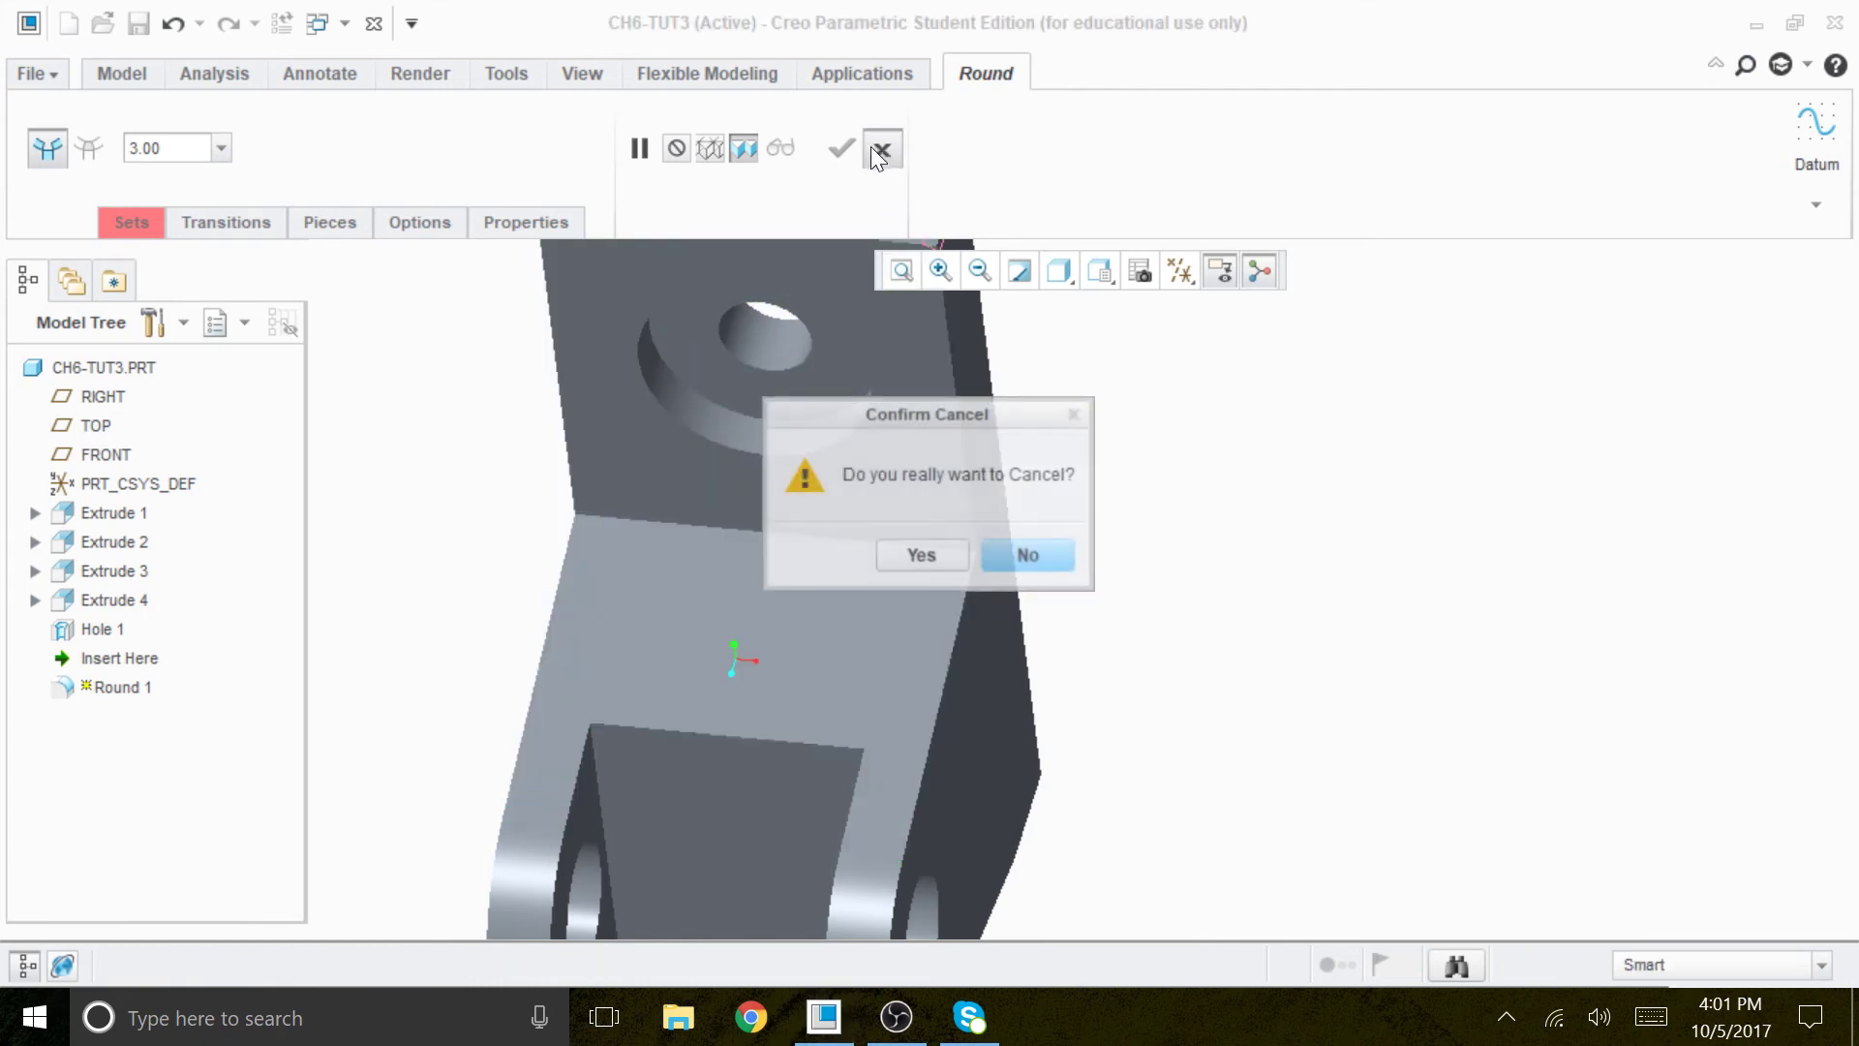
left_click(1019, 554)
left_click(186, 35)
Add a radius 3 round on the inner edge where the plate face meets the lug's sloped face, and complete the redefined feature.
scroll(1171, 733, "down", 2)
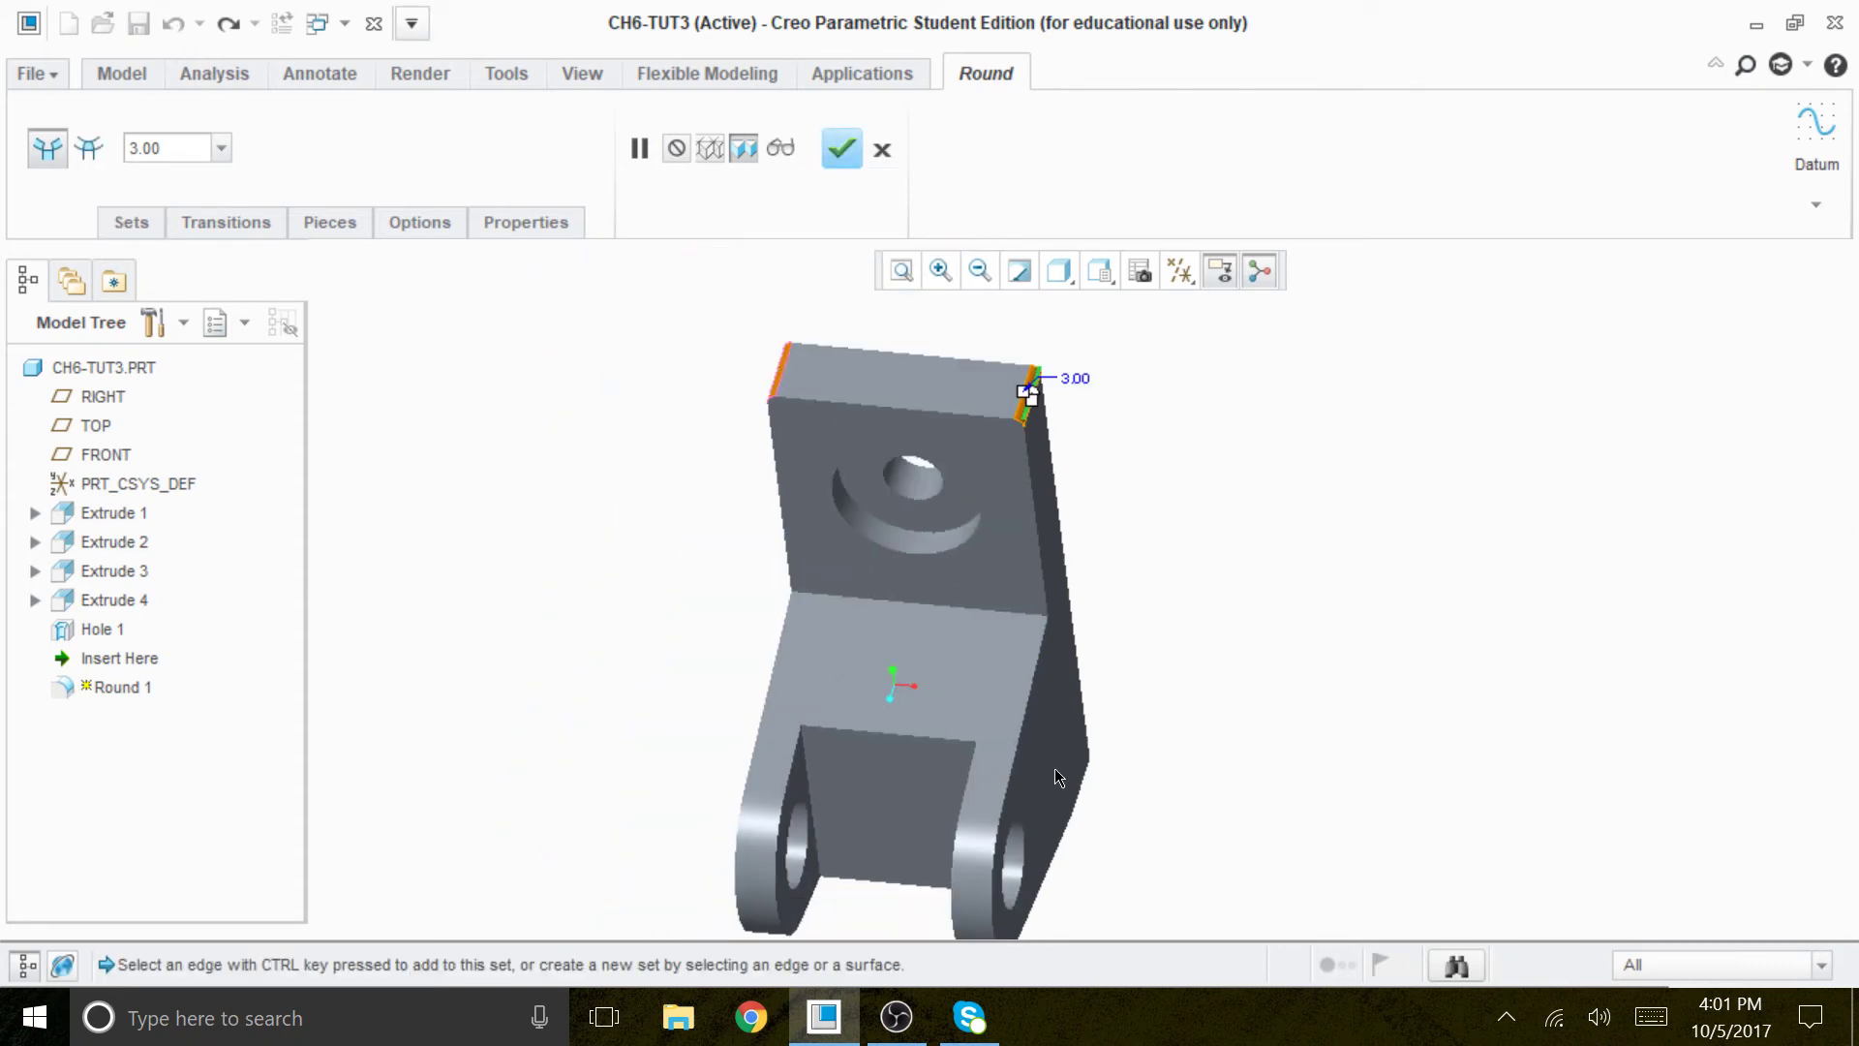
scroll(850, 614, "up", 3)
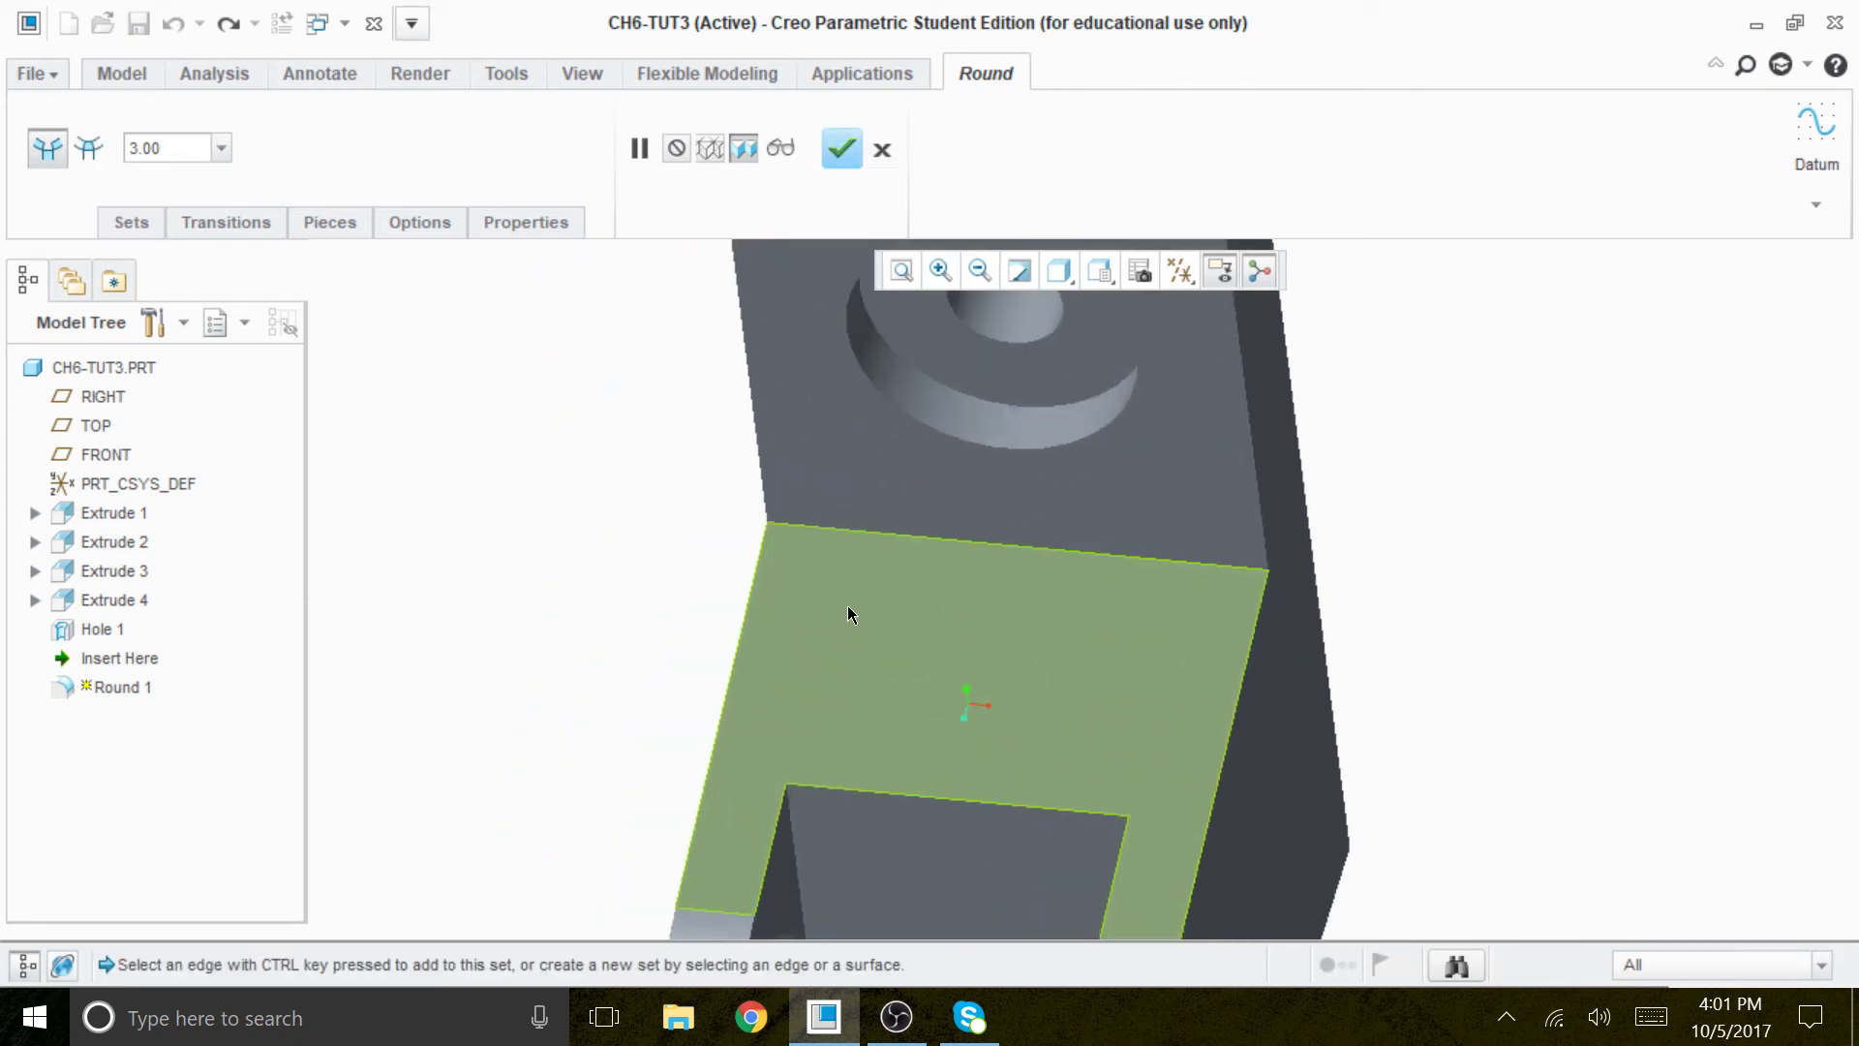
left_click(900, 542)
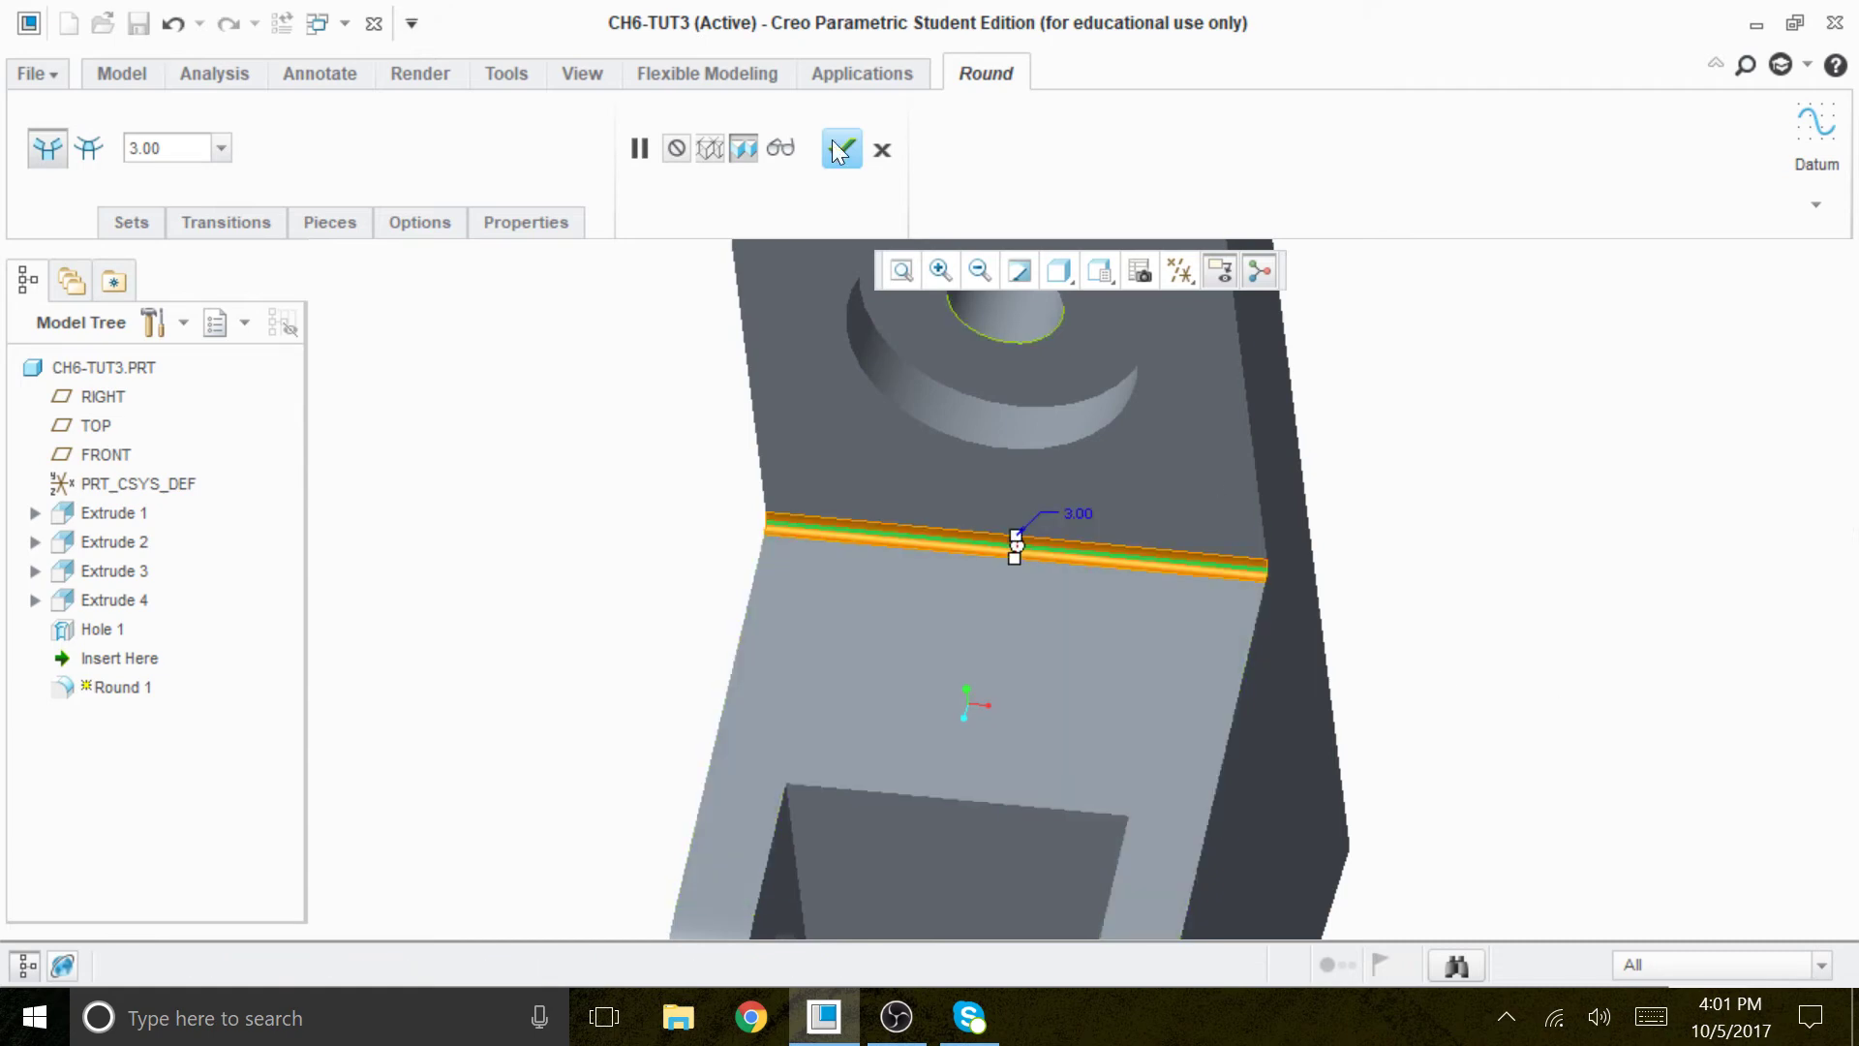
middle_click(1436, 659)
scroll(1436, 659, "down", 4)
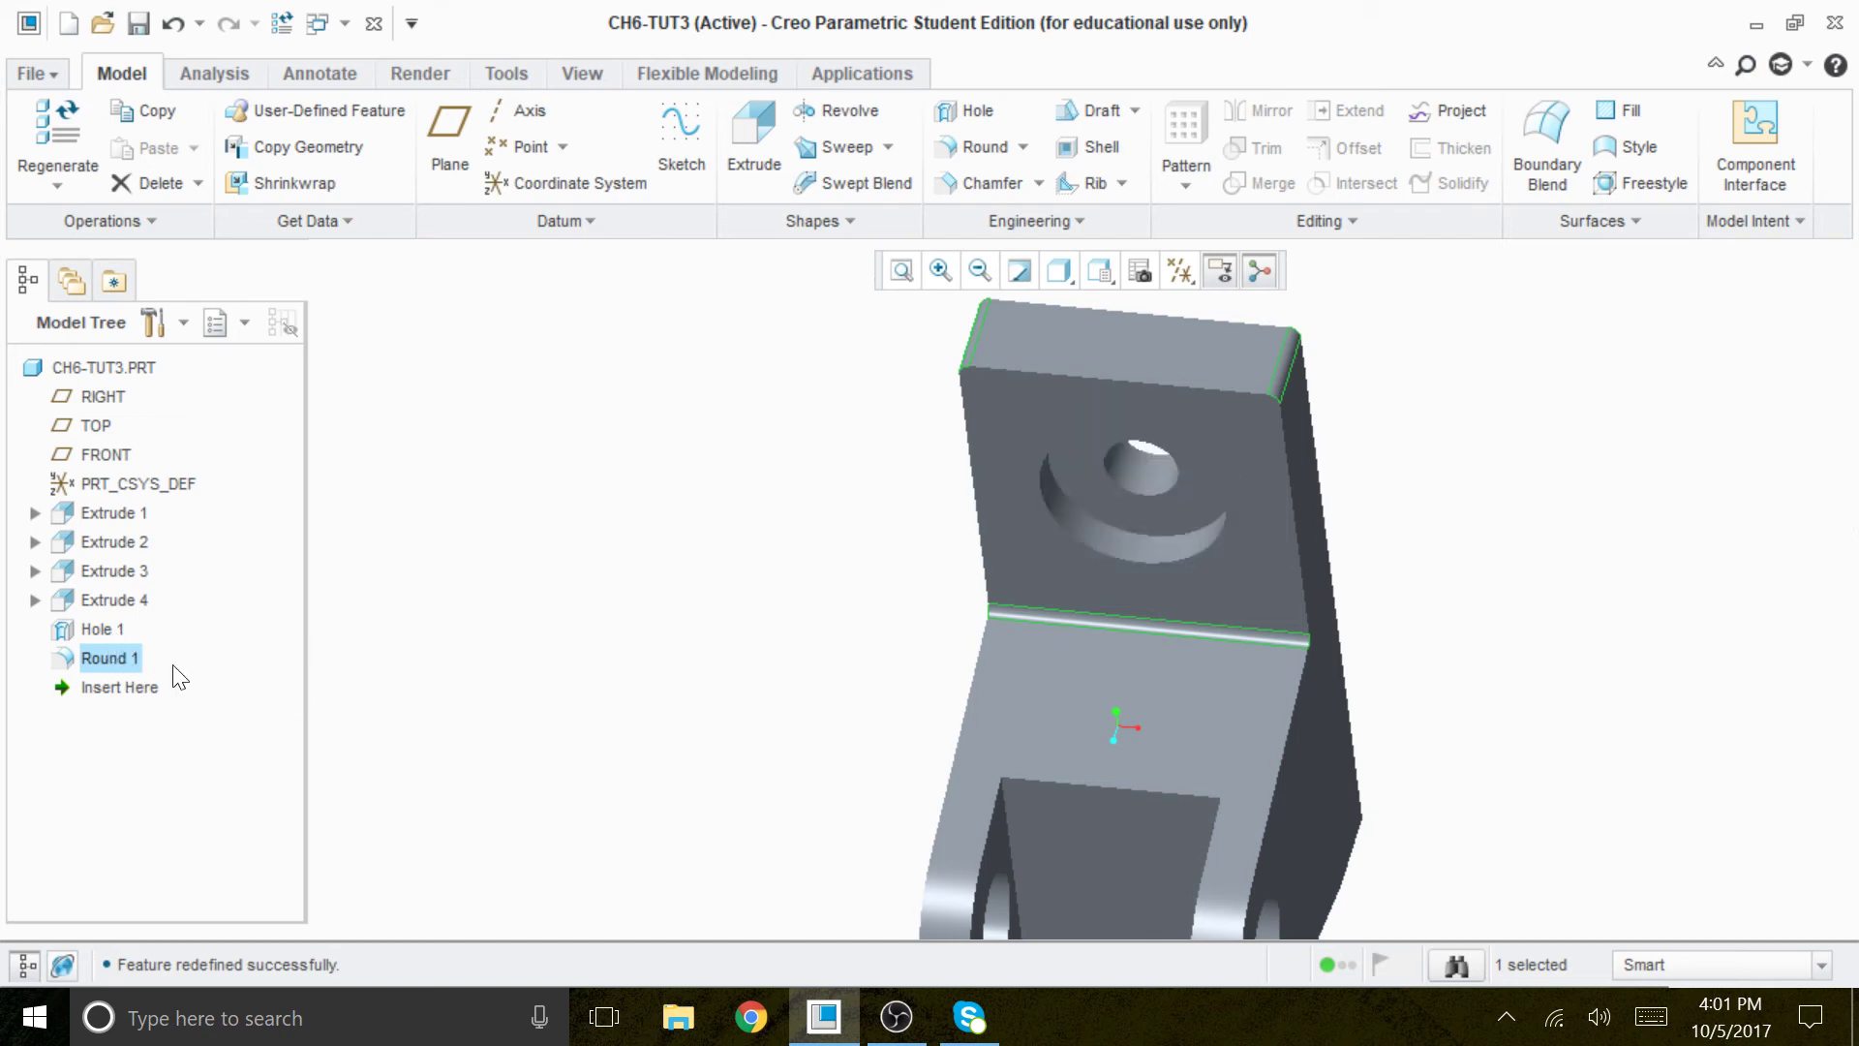
Apply the blue appearance from My Appearances to the part's large side face.
scroll(822, 652, "down", 3)
middle_click_drag(1211, 862, 1125, 752)
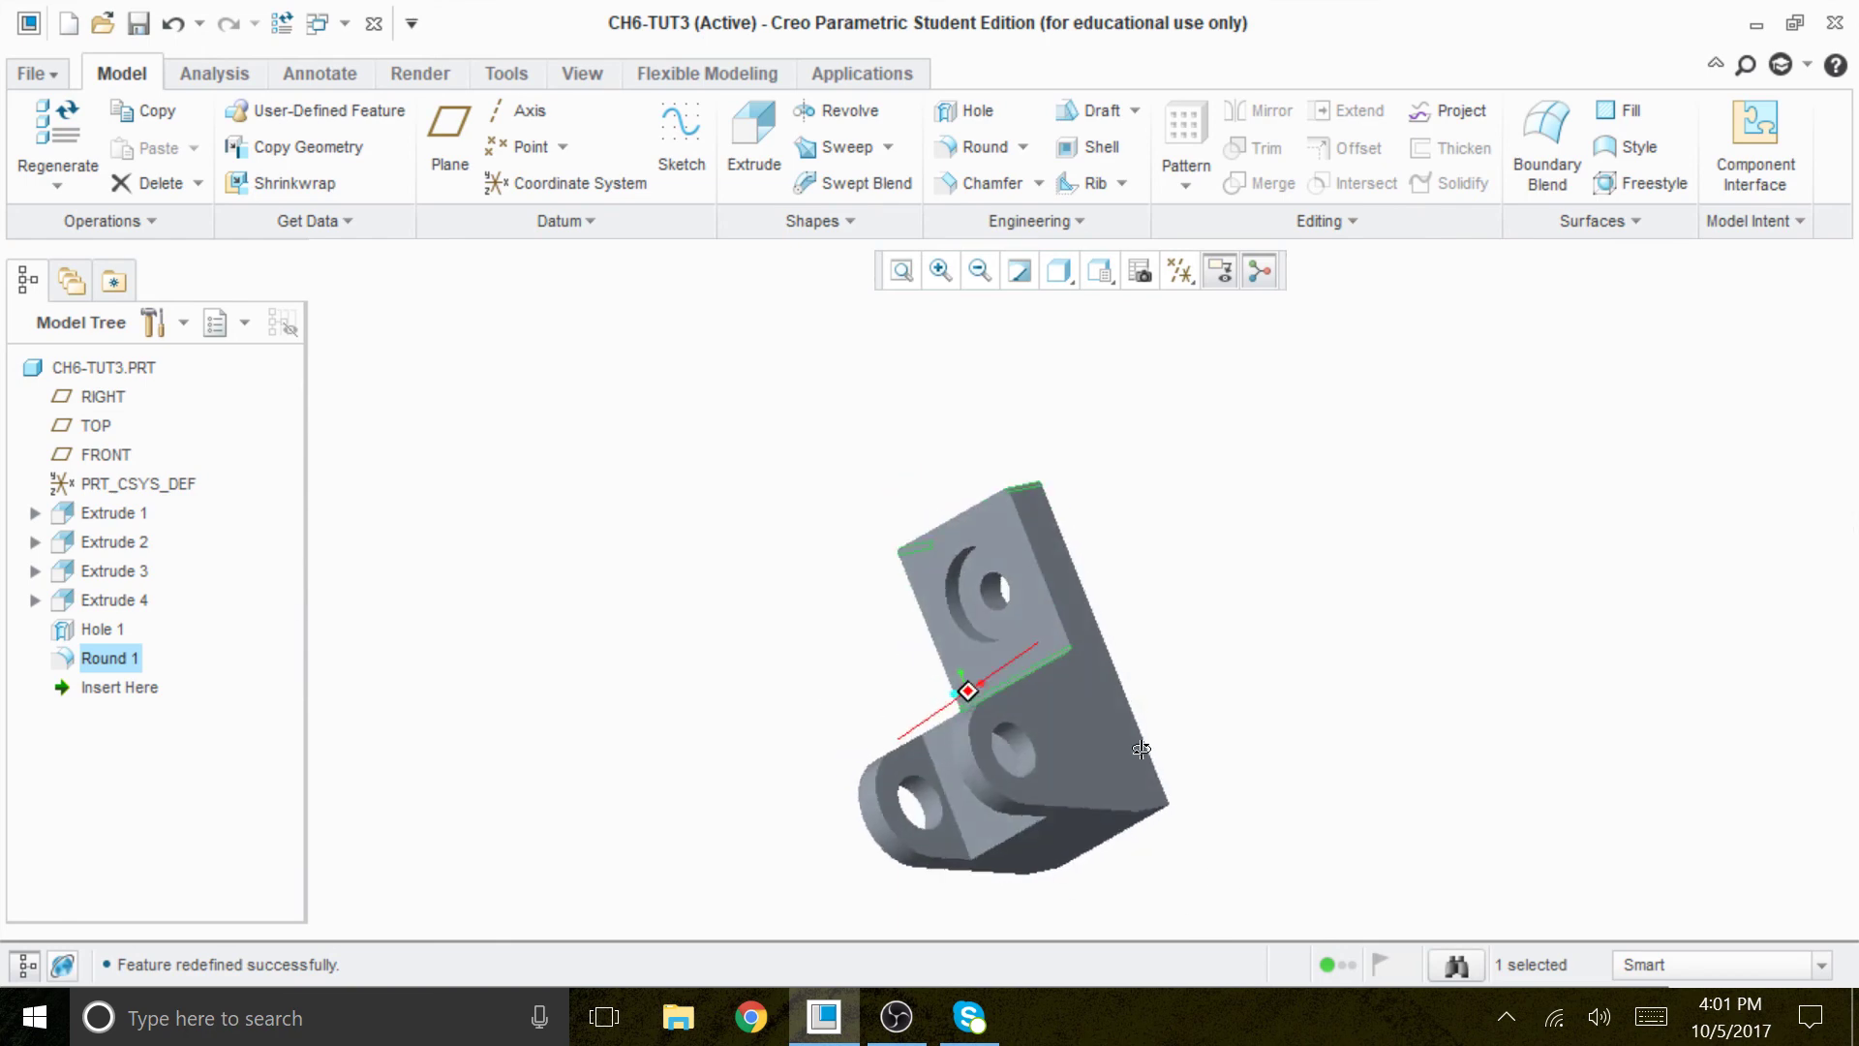
left_click(420, 75)
left_click(160, 190)
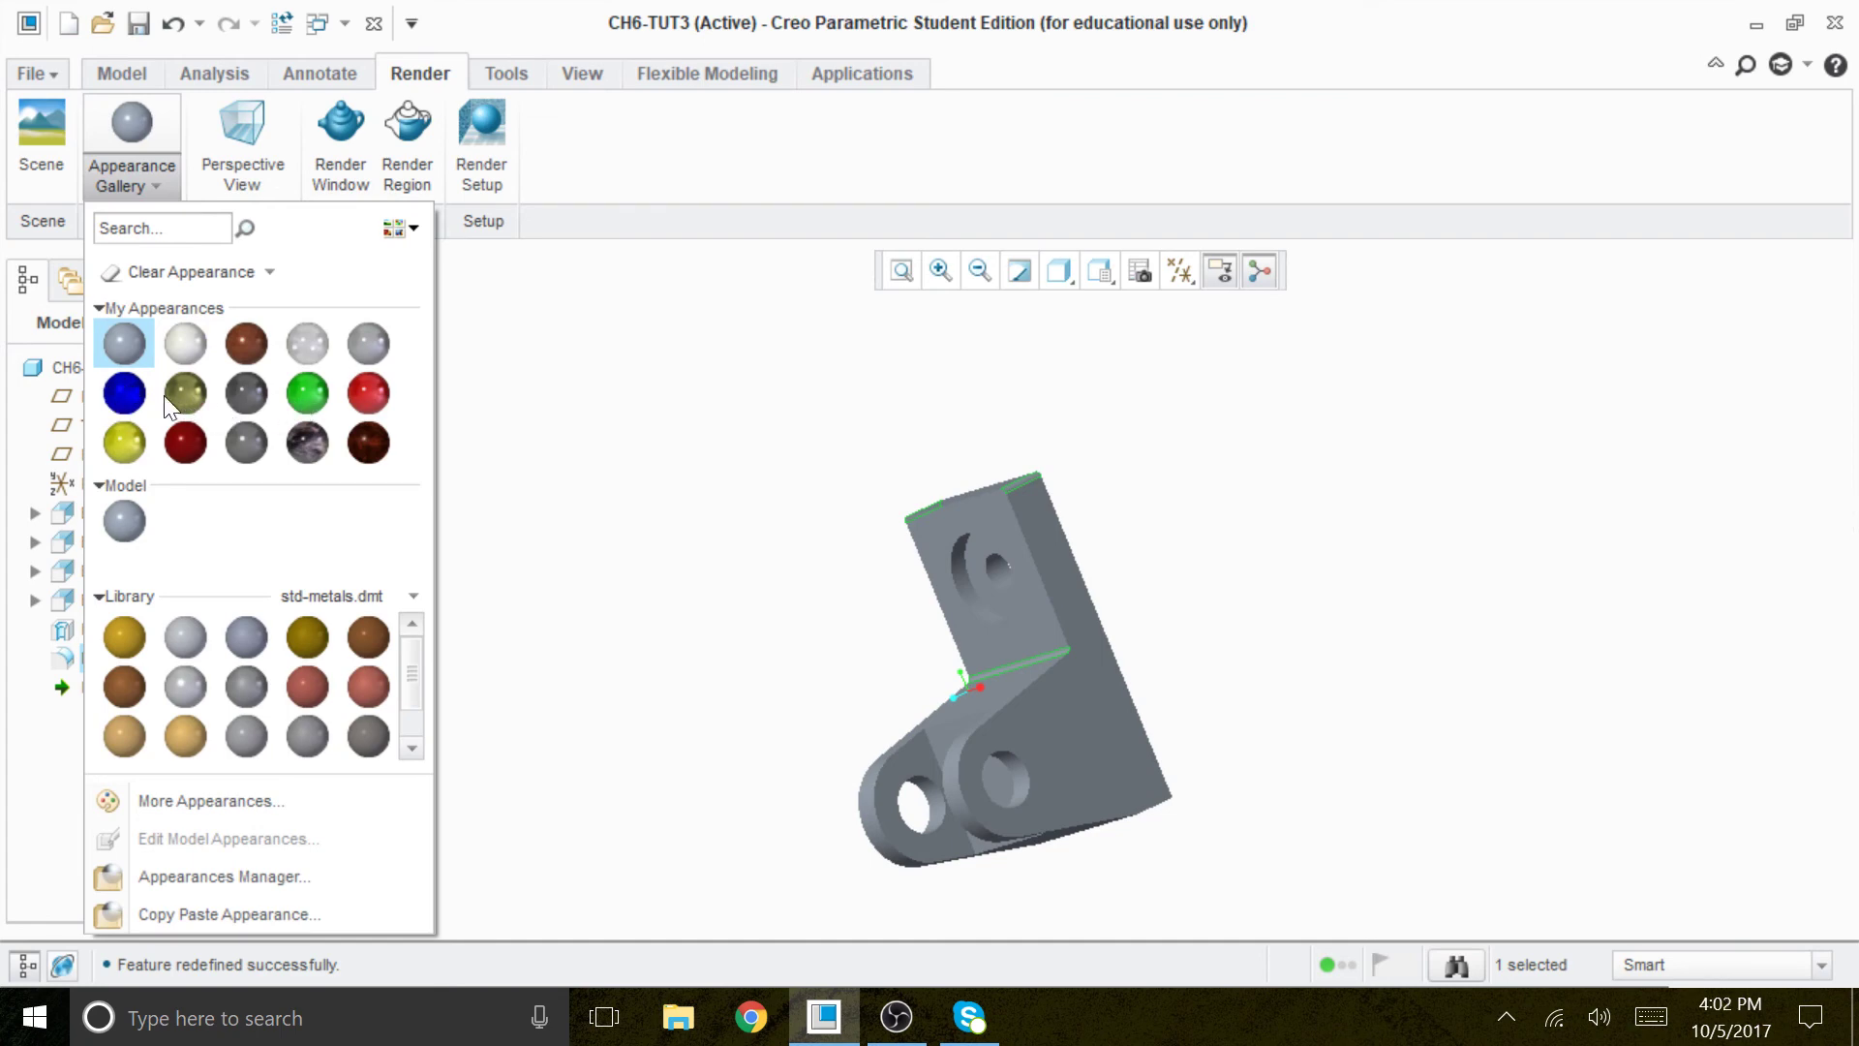
left_click(123, 391)
left_click(145, 111)
left_click(1133, 693)
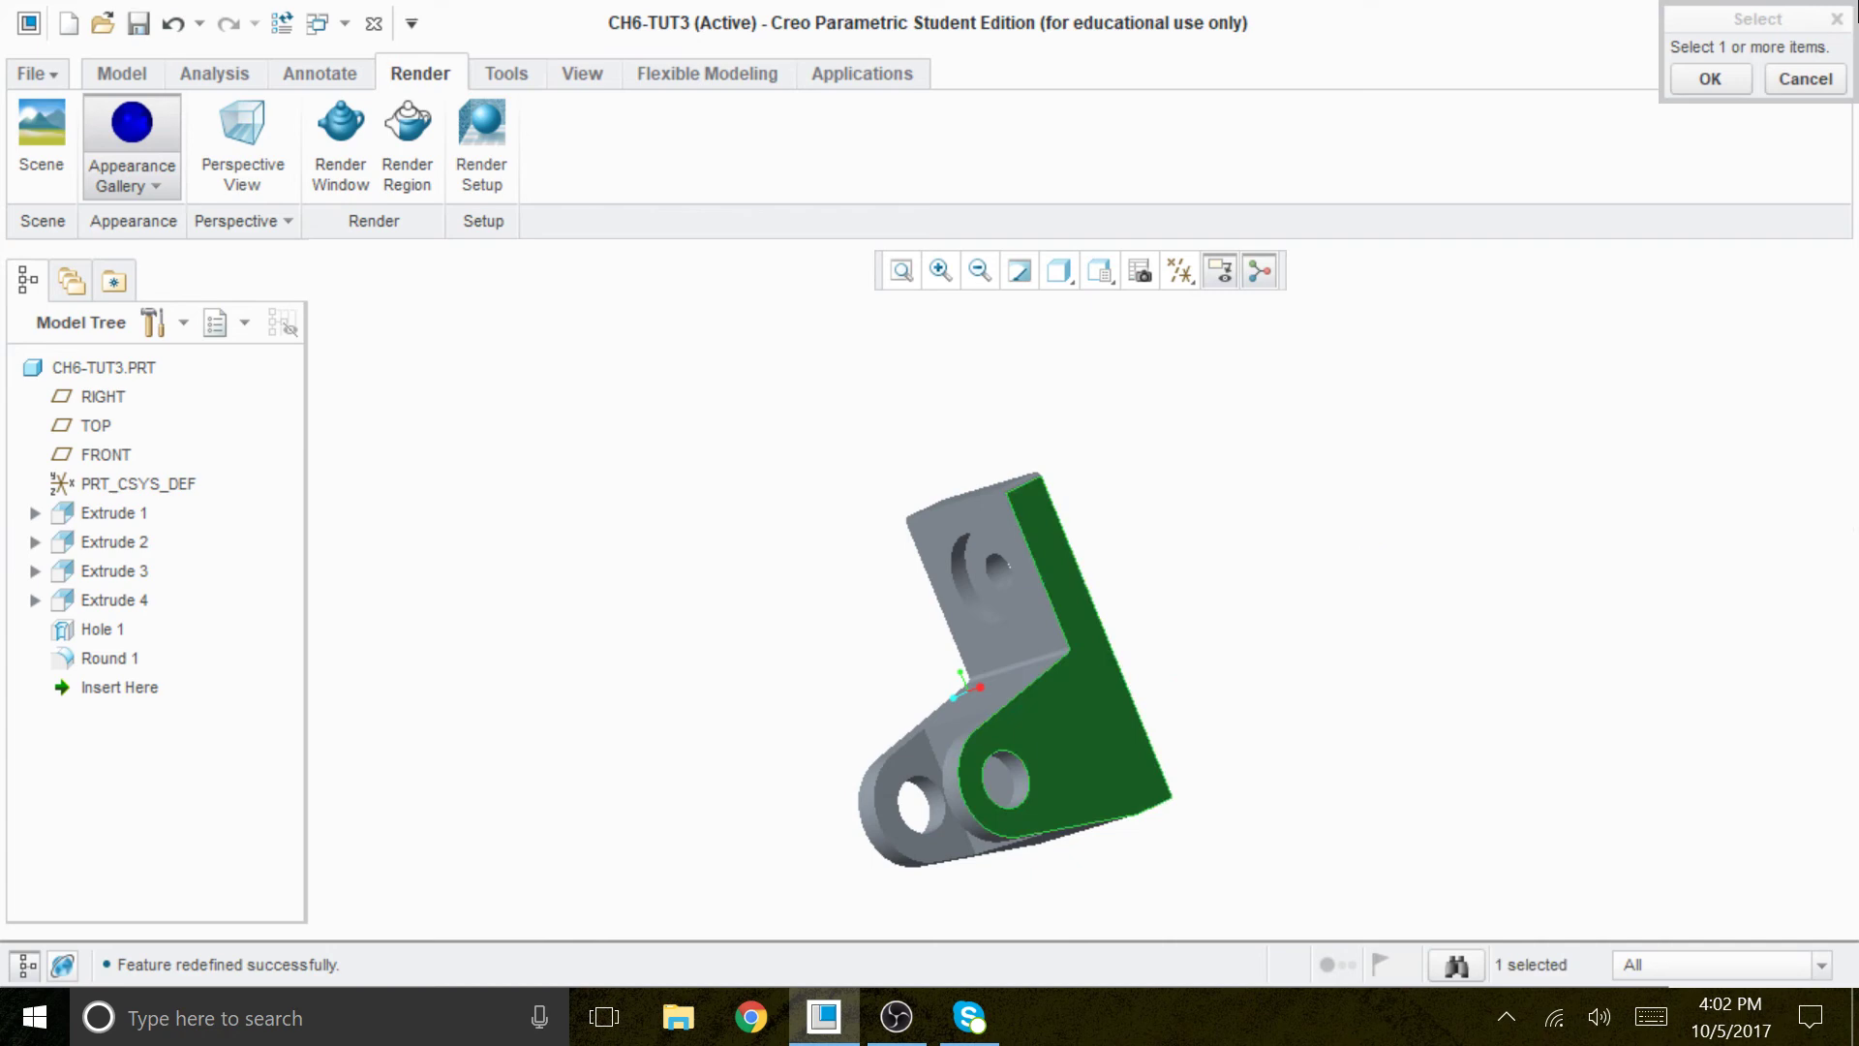
left_click(1710, 79)
Apply the red appearance from My Appearances to the plate's counterbored face and the inner face of the slot between the lugs.
middle_click_drag(1481, 600, 1519, 635)
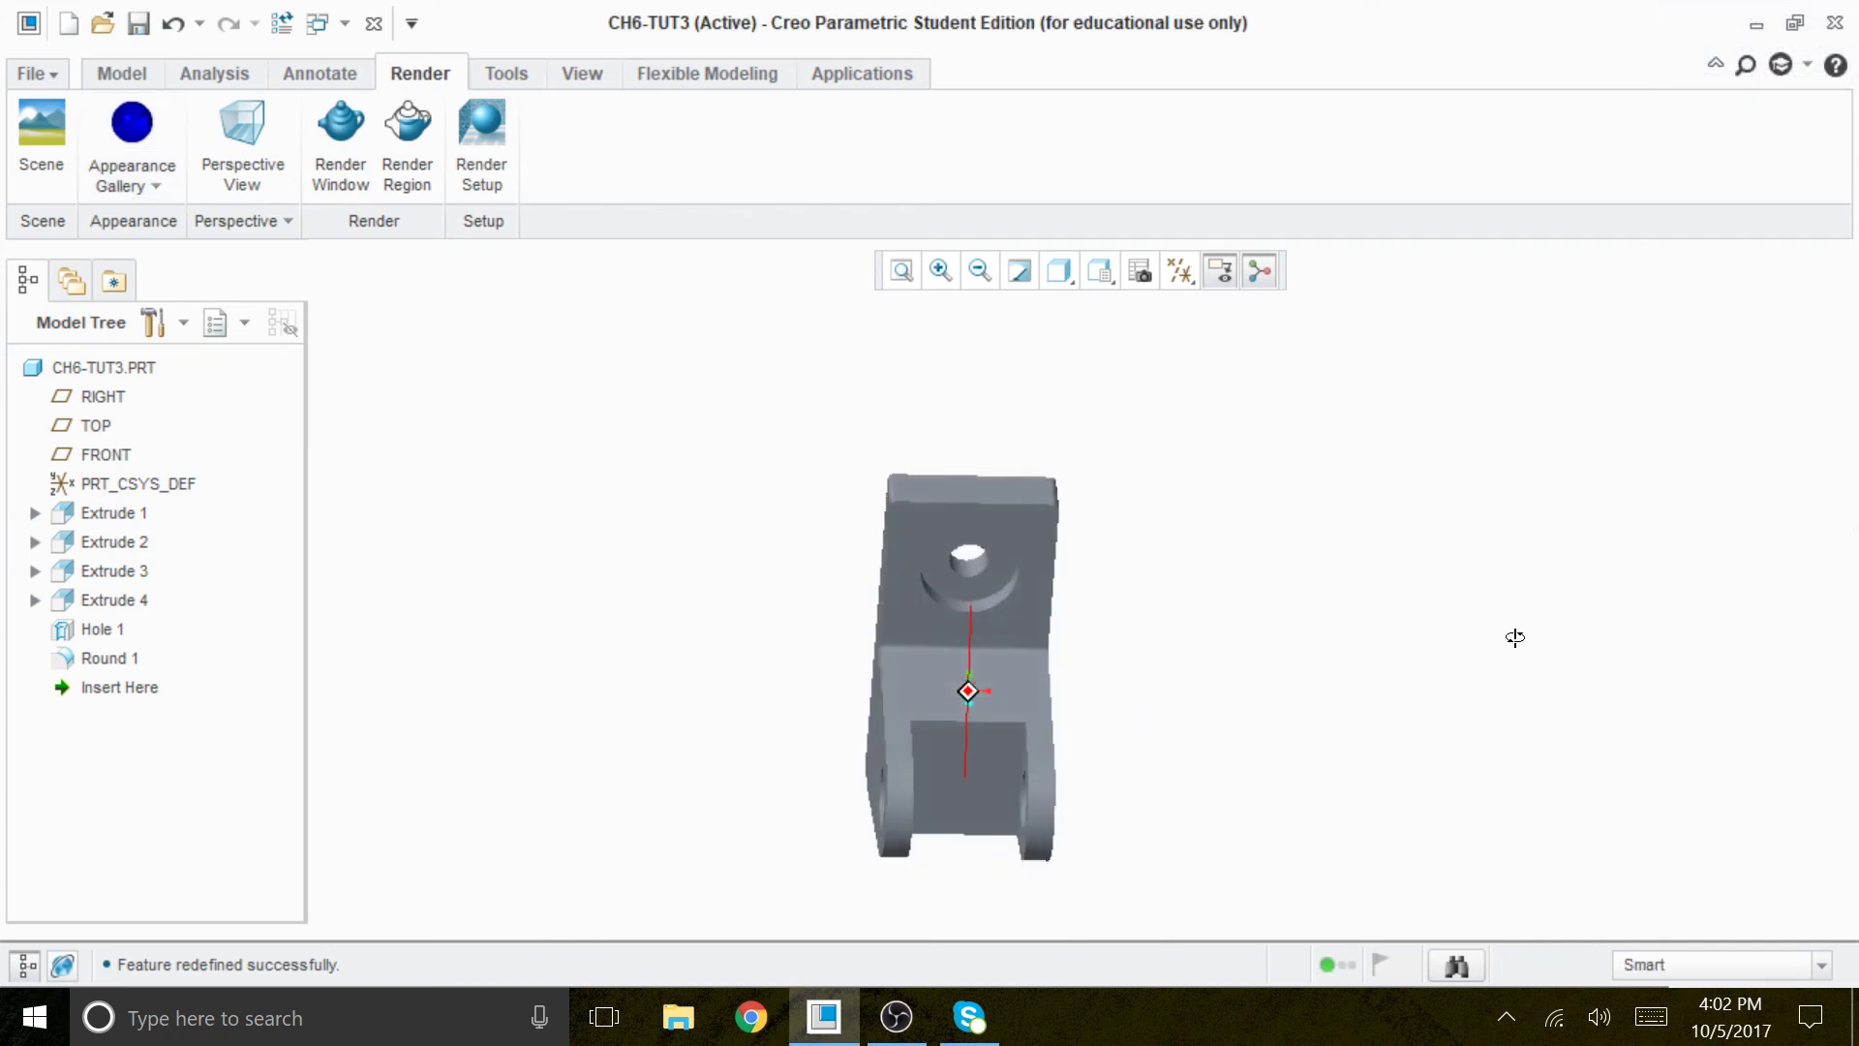
left_click(135, 182)
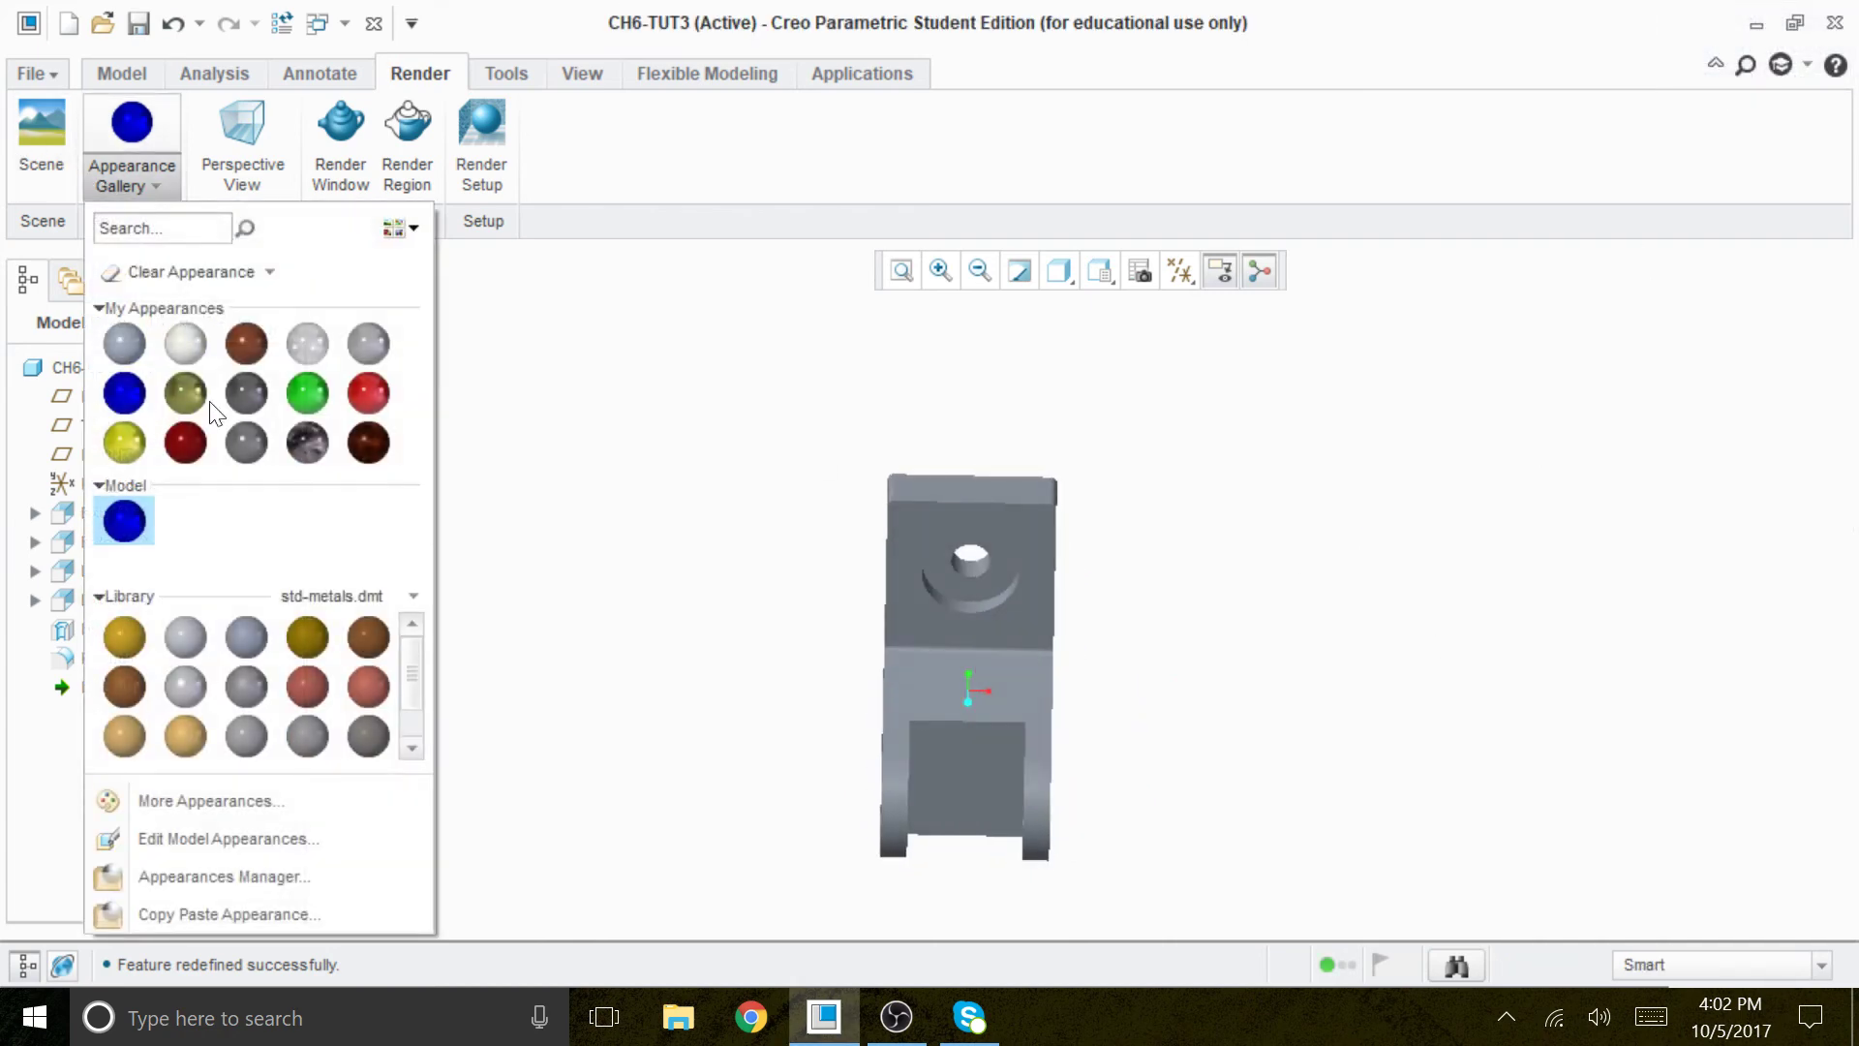
left_click(370, 395)
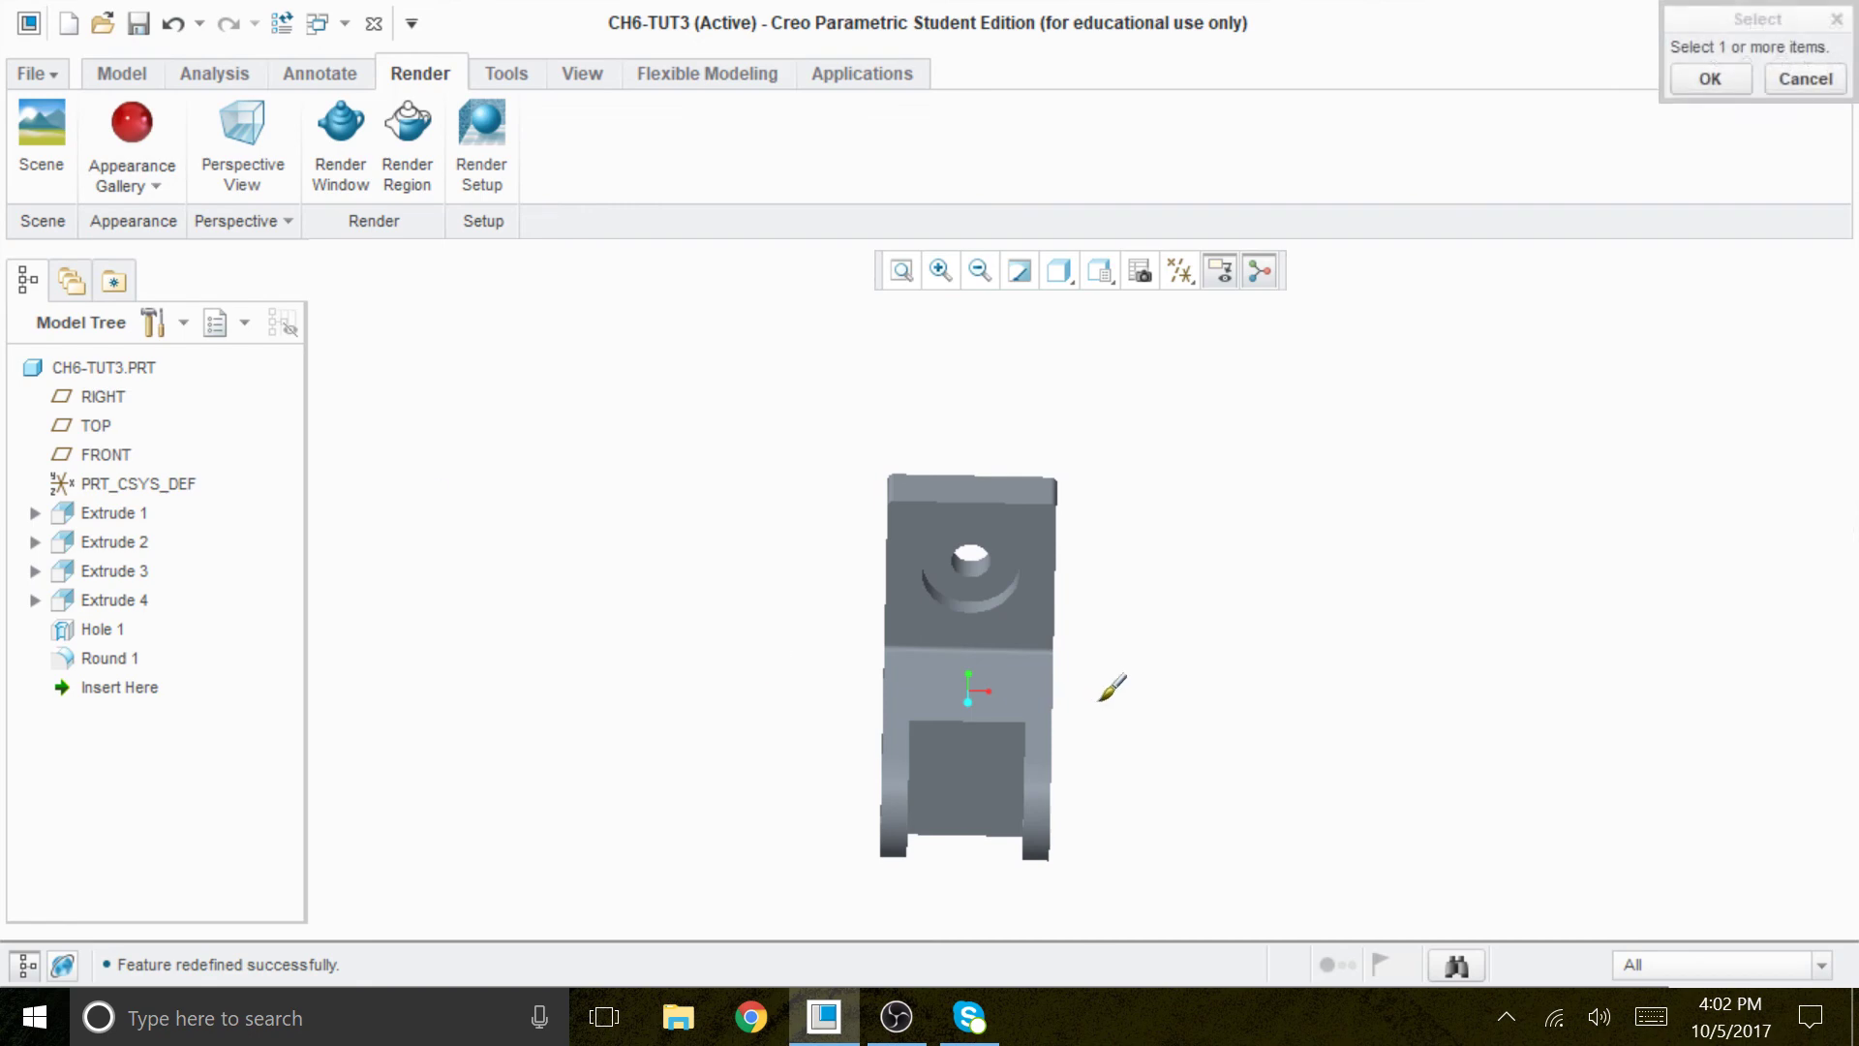
left_click(1043, 584)
middle_click_drag(1149, 704, 1112, 655)
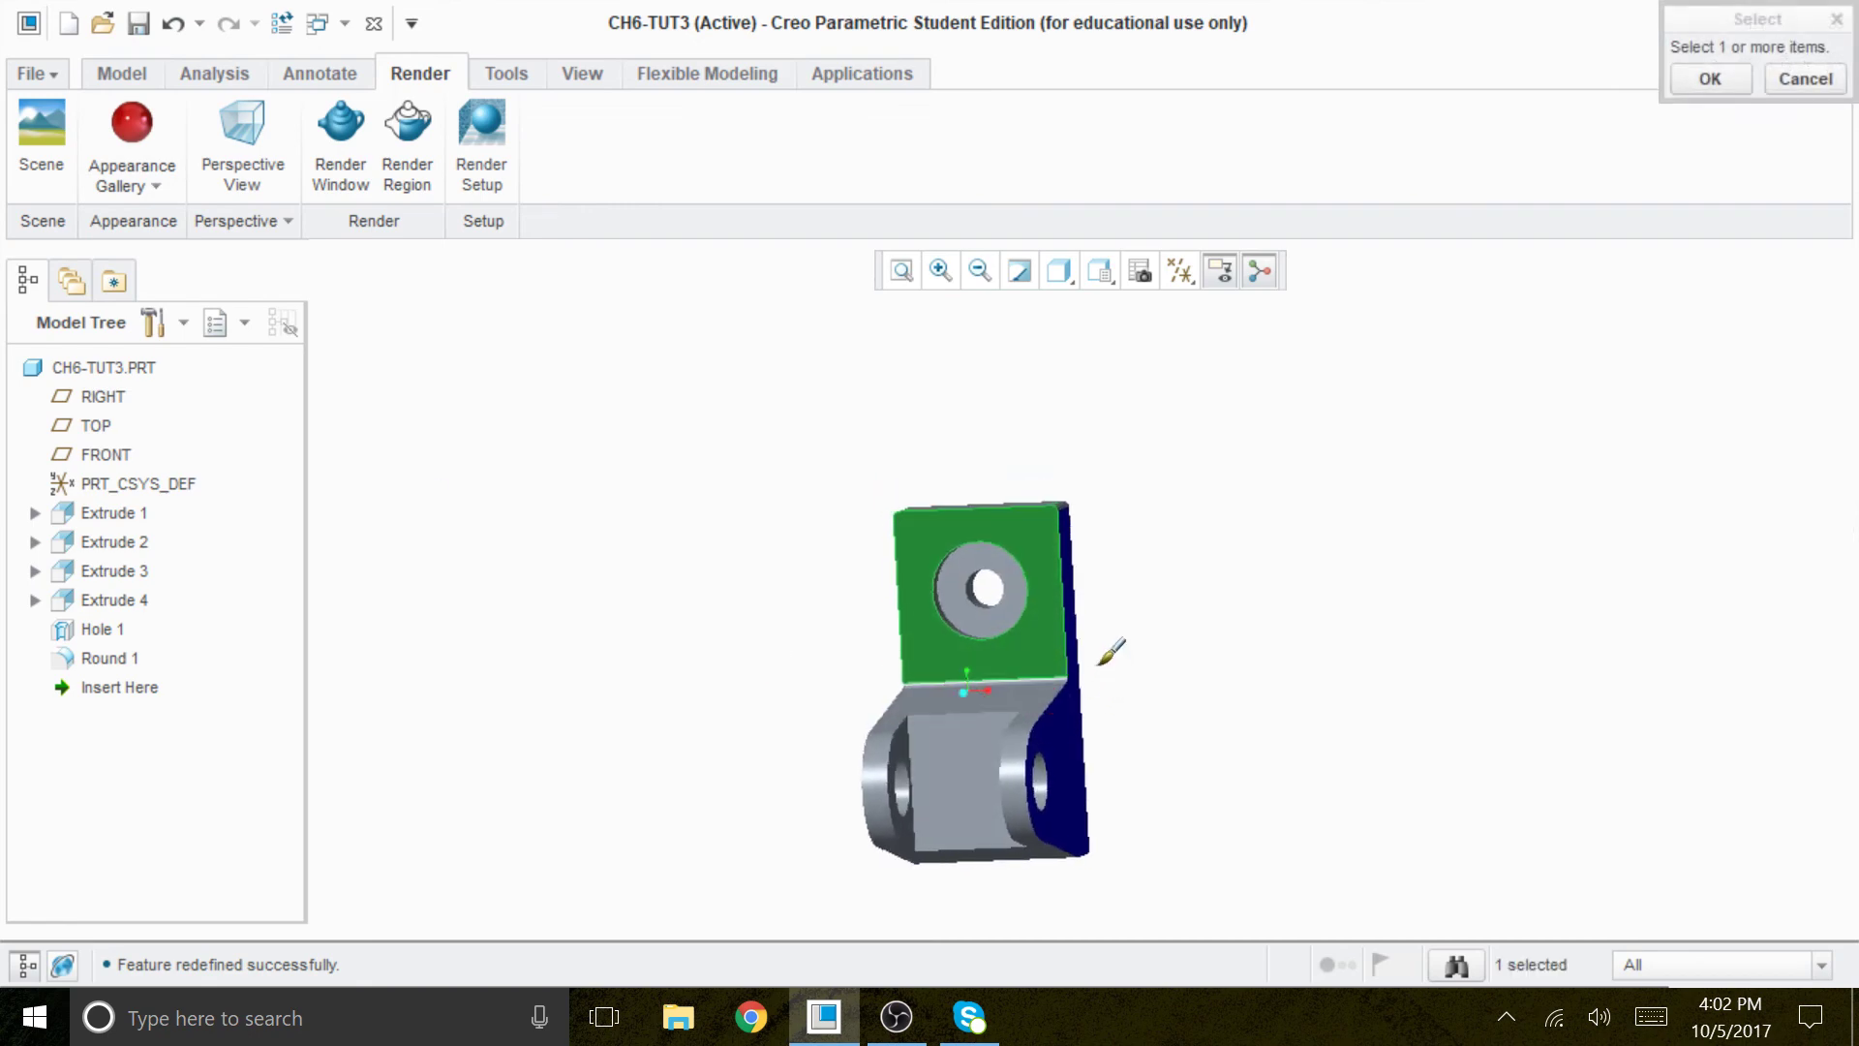
left_click(982, 746, "ctrl")
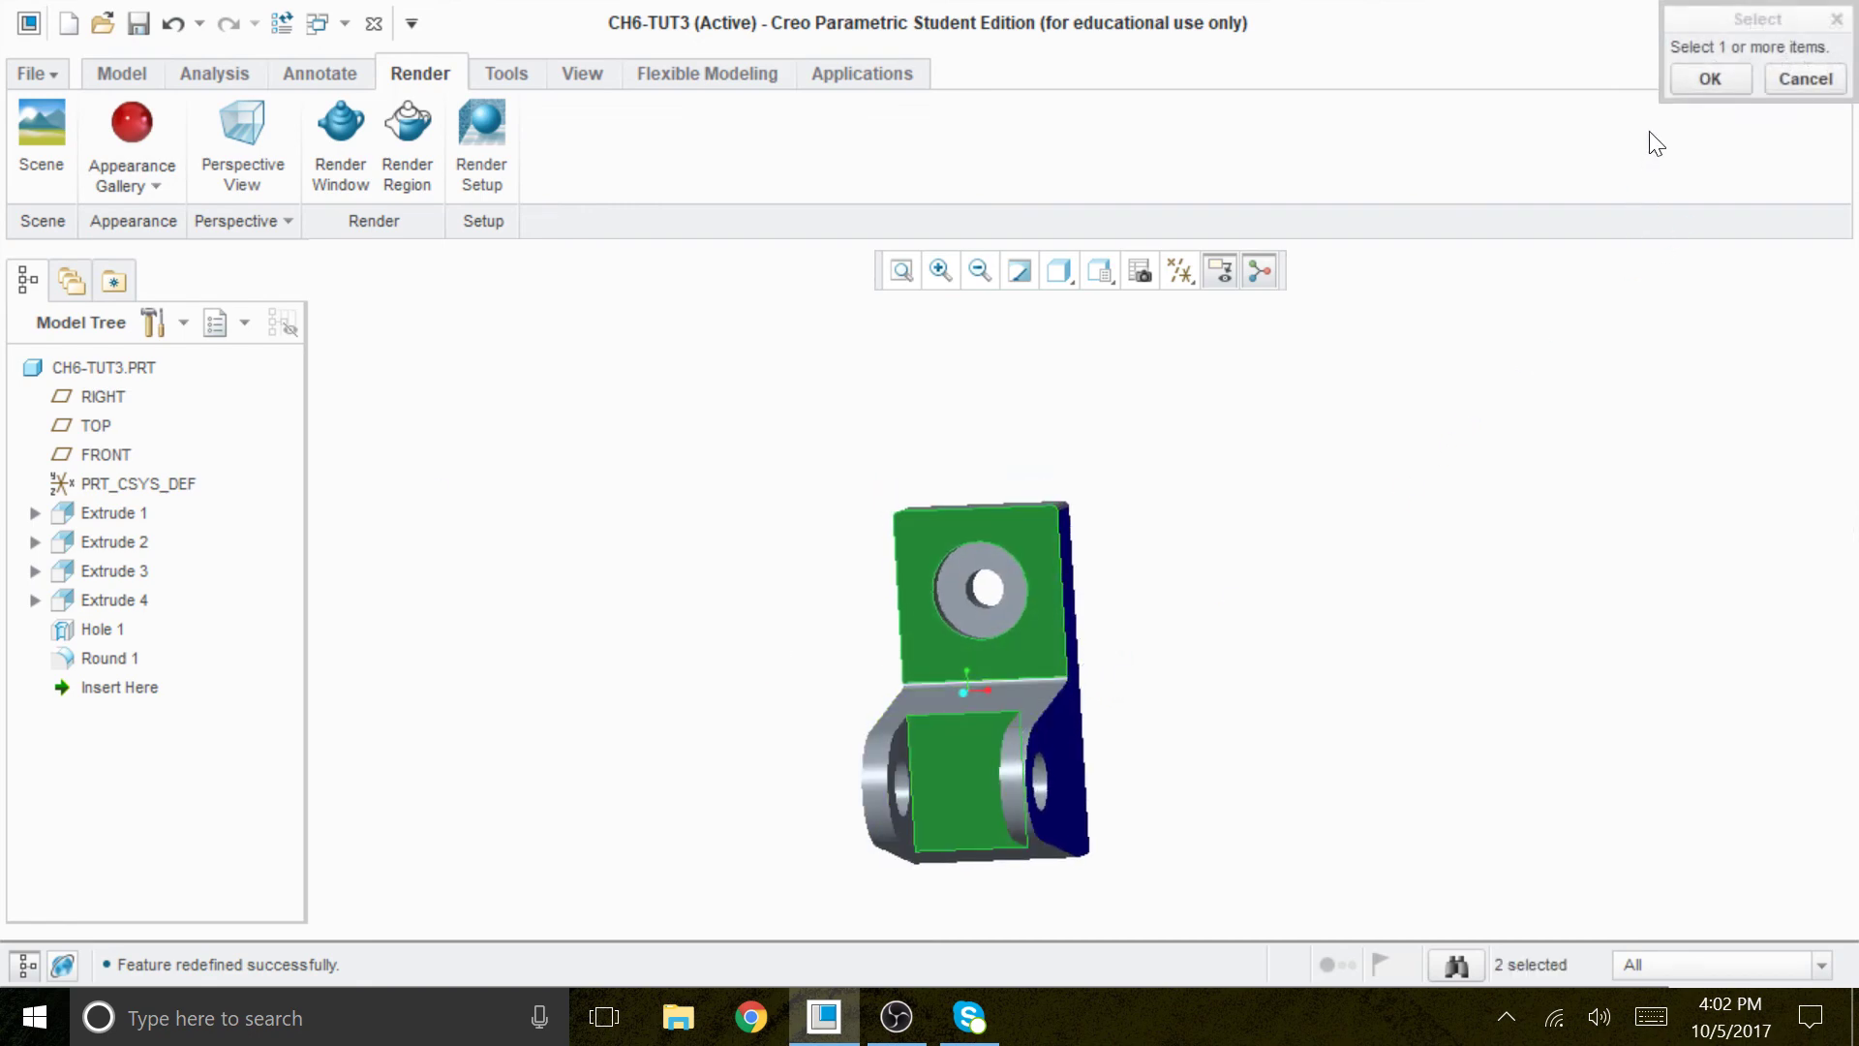
left_click(1708, 79)
Apply the green appearance from My Appearances to the plate's narrow top face and the lug's sloped face.
middle_click_drag(1449, 519, 1491, 587)
left_click(154, 182)
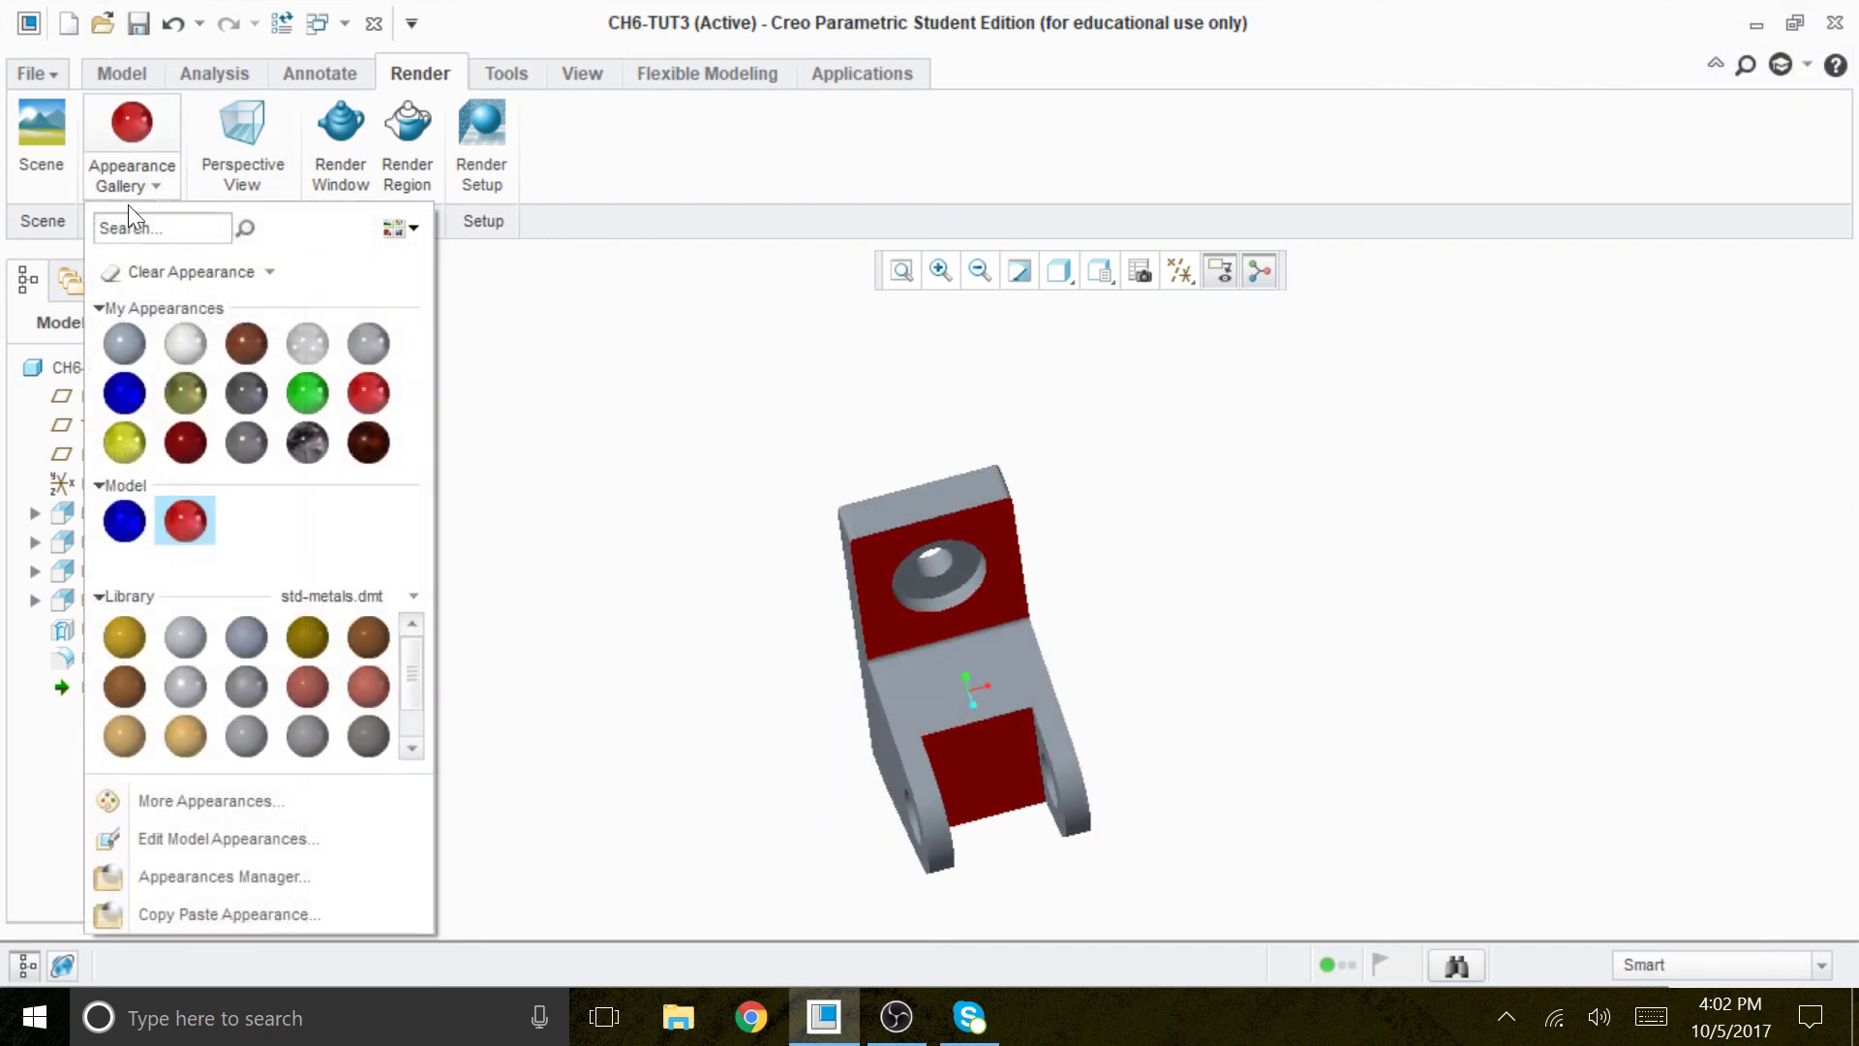
left_click(307, 392)
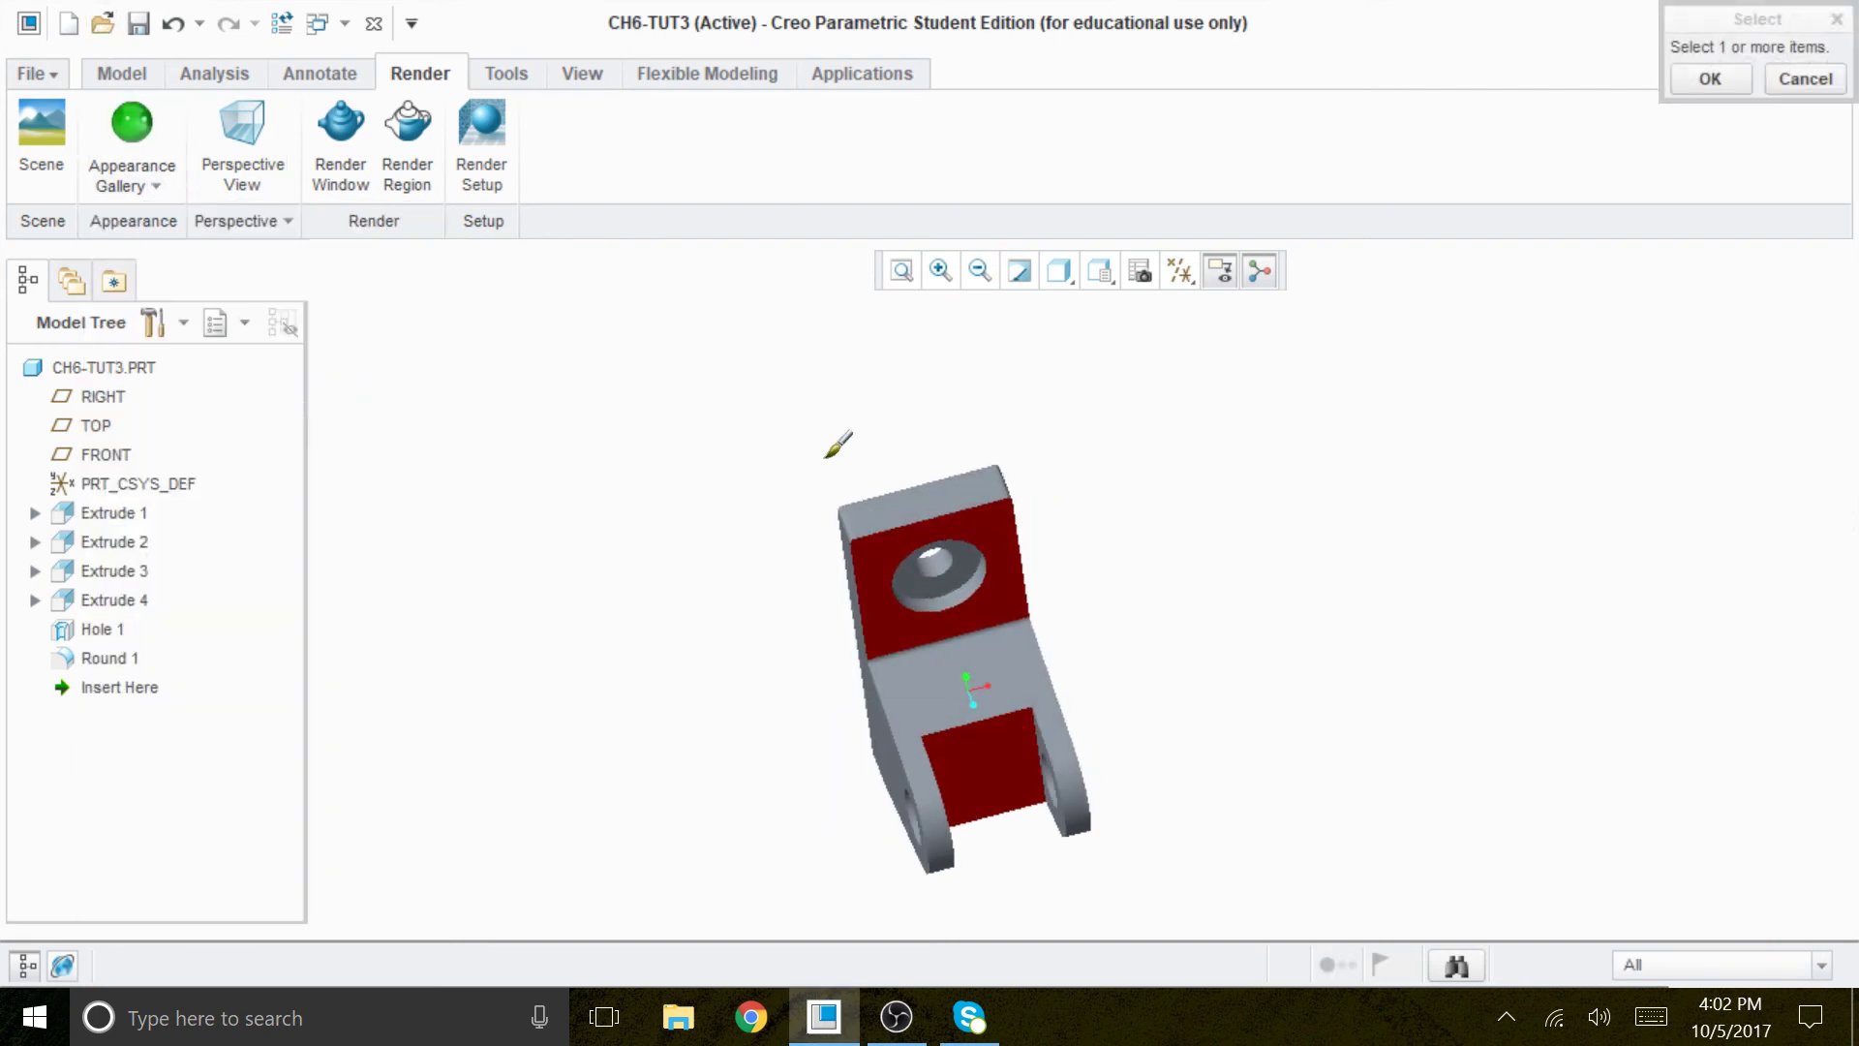
left_click(910, 489)
left_click(1017, 663, "ctrl")
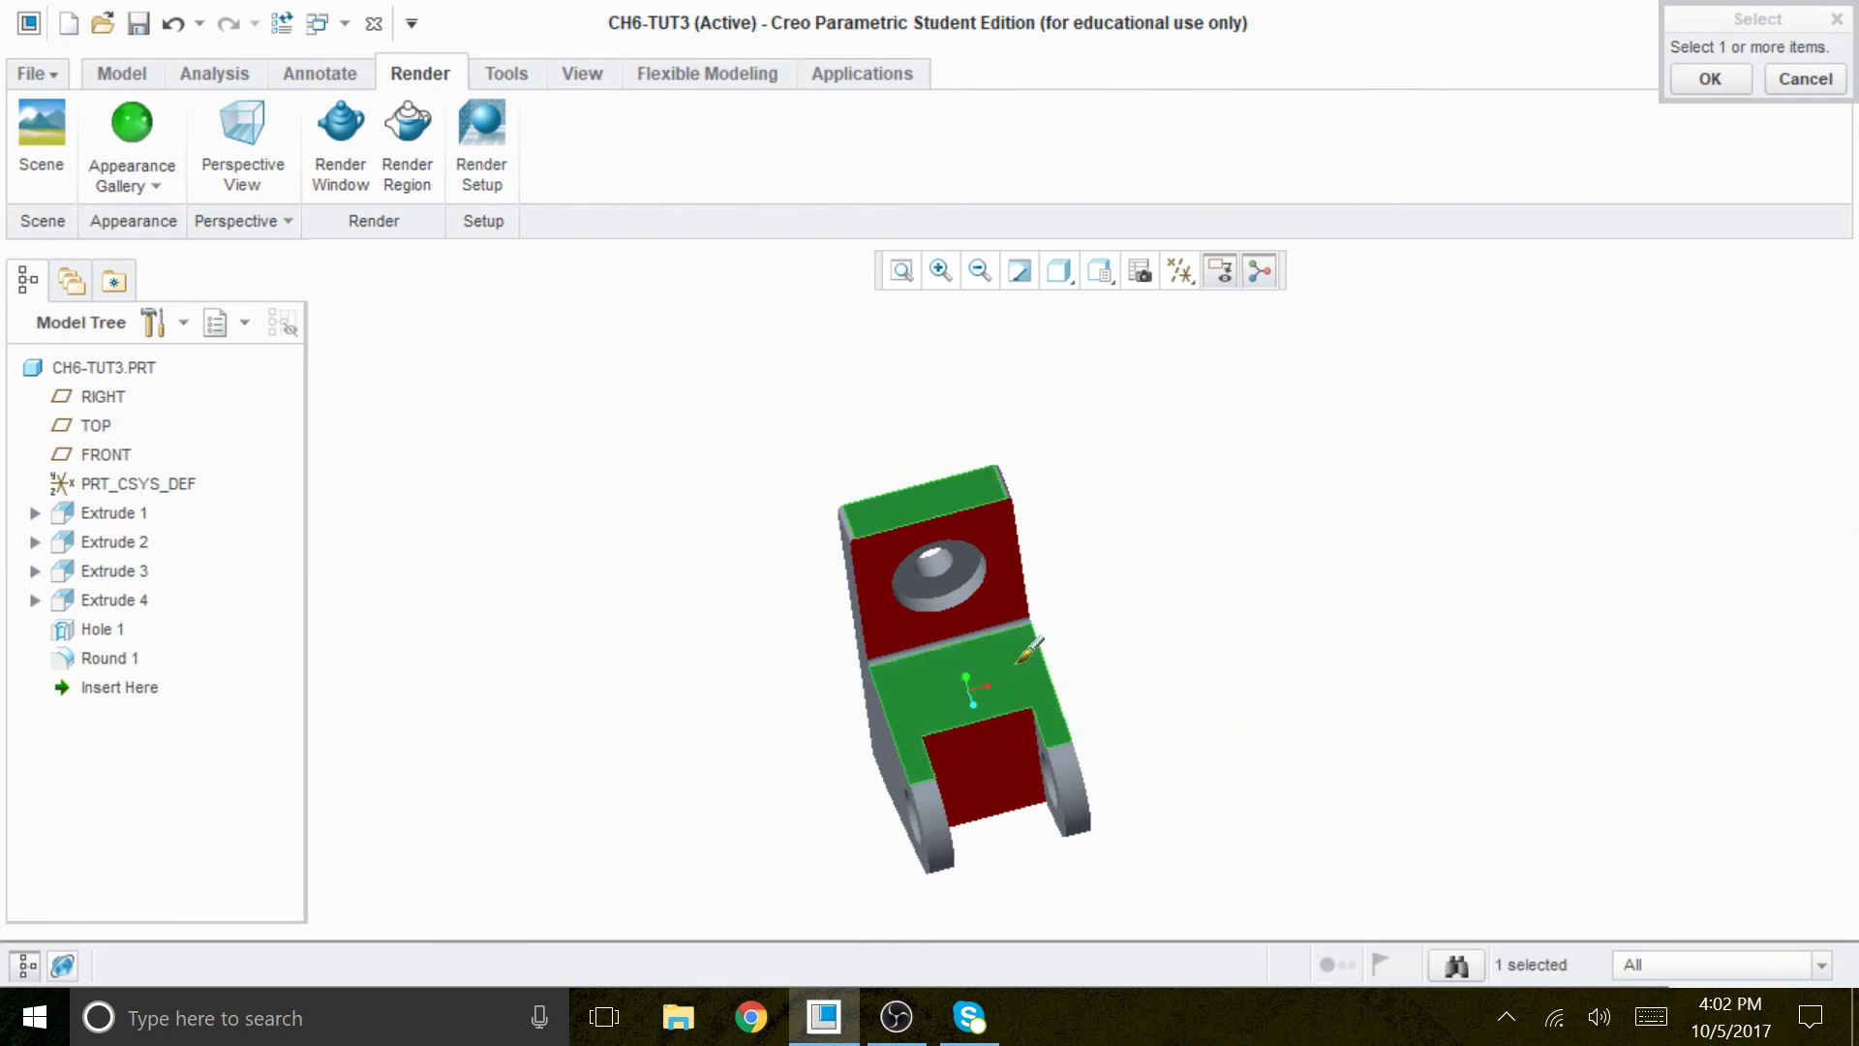
left_click(1701, 79)
Apply the olive-yellow appearance from My Appearances to the curved outer surfaces of the rounded lug ends.
middle_click_drag(1353, 514, 1328, 448)
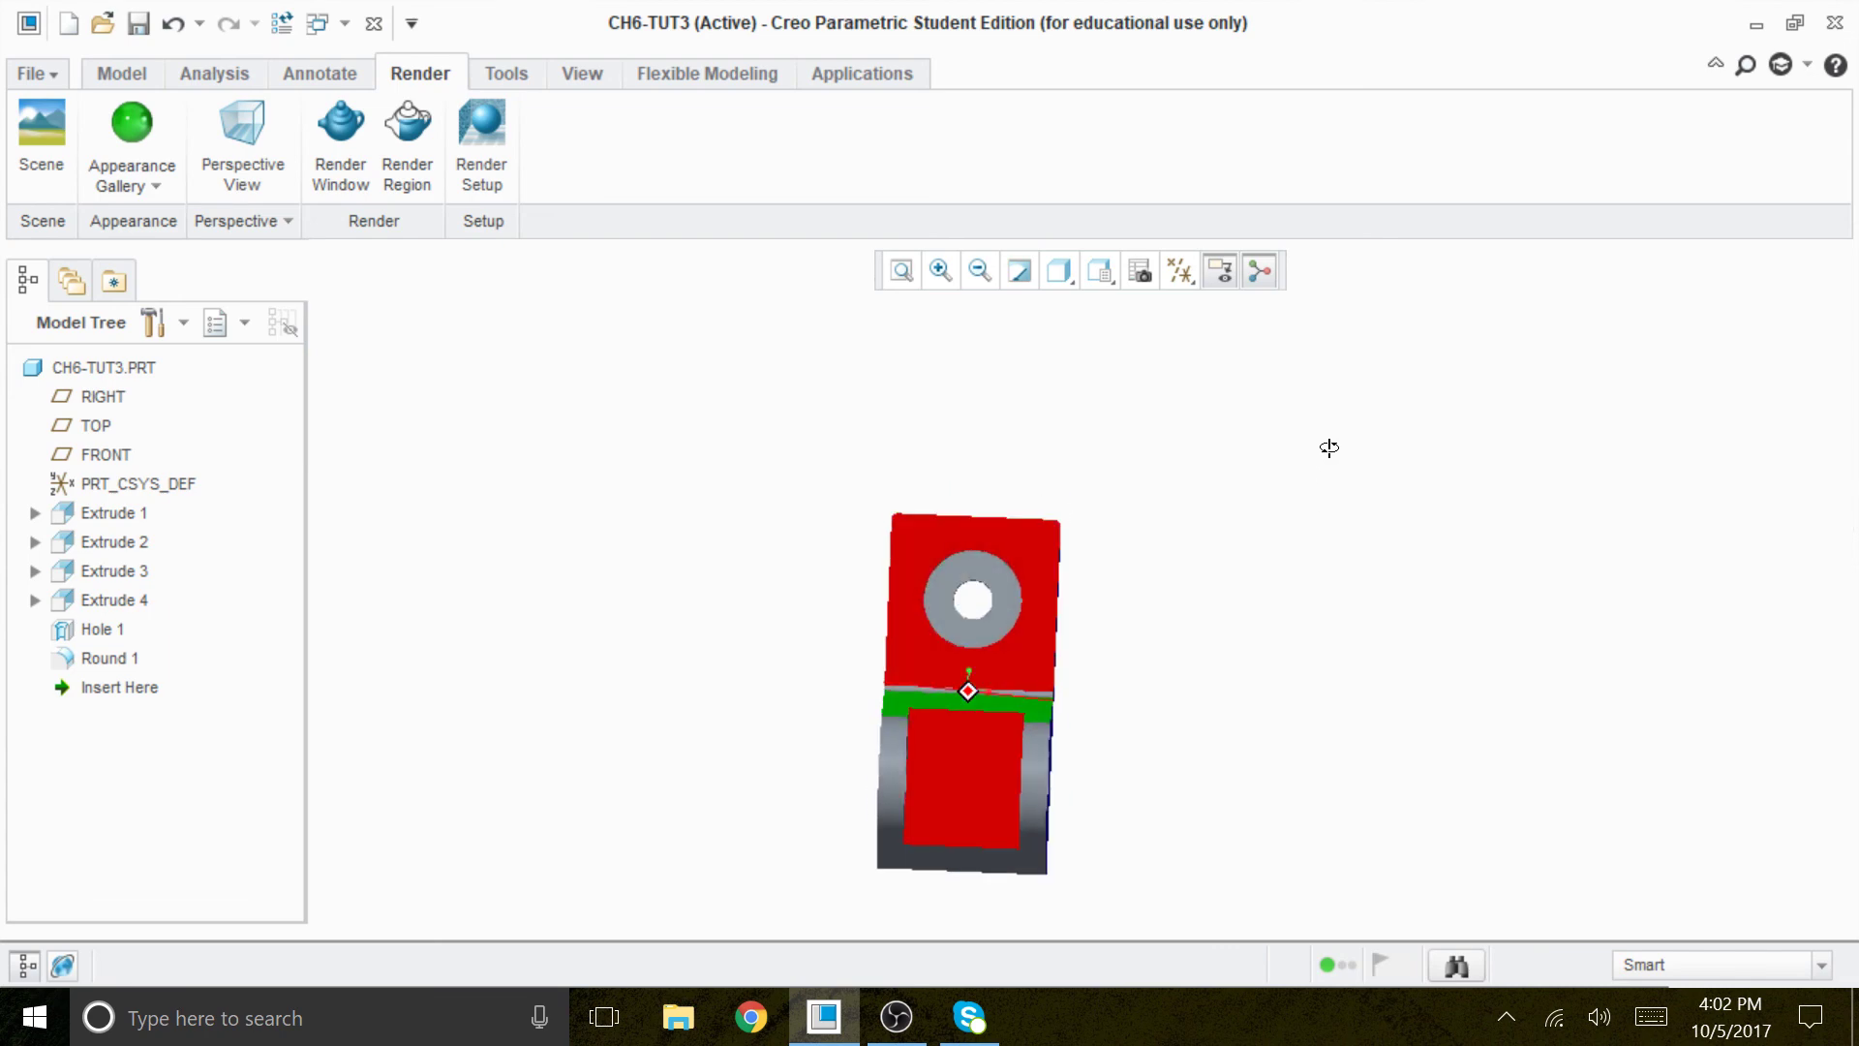
left_click(154, 184)
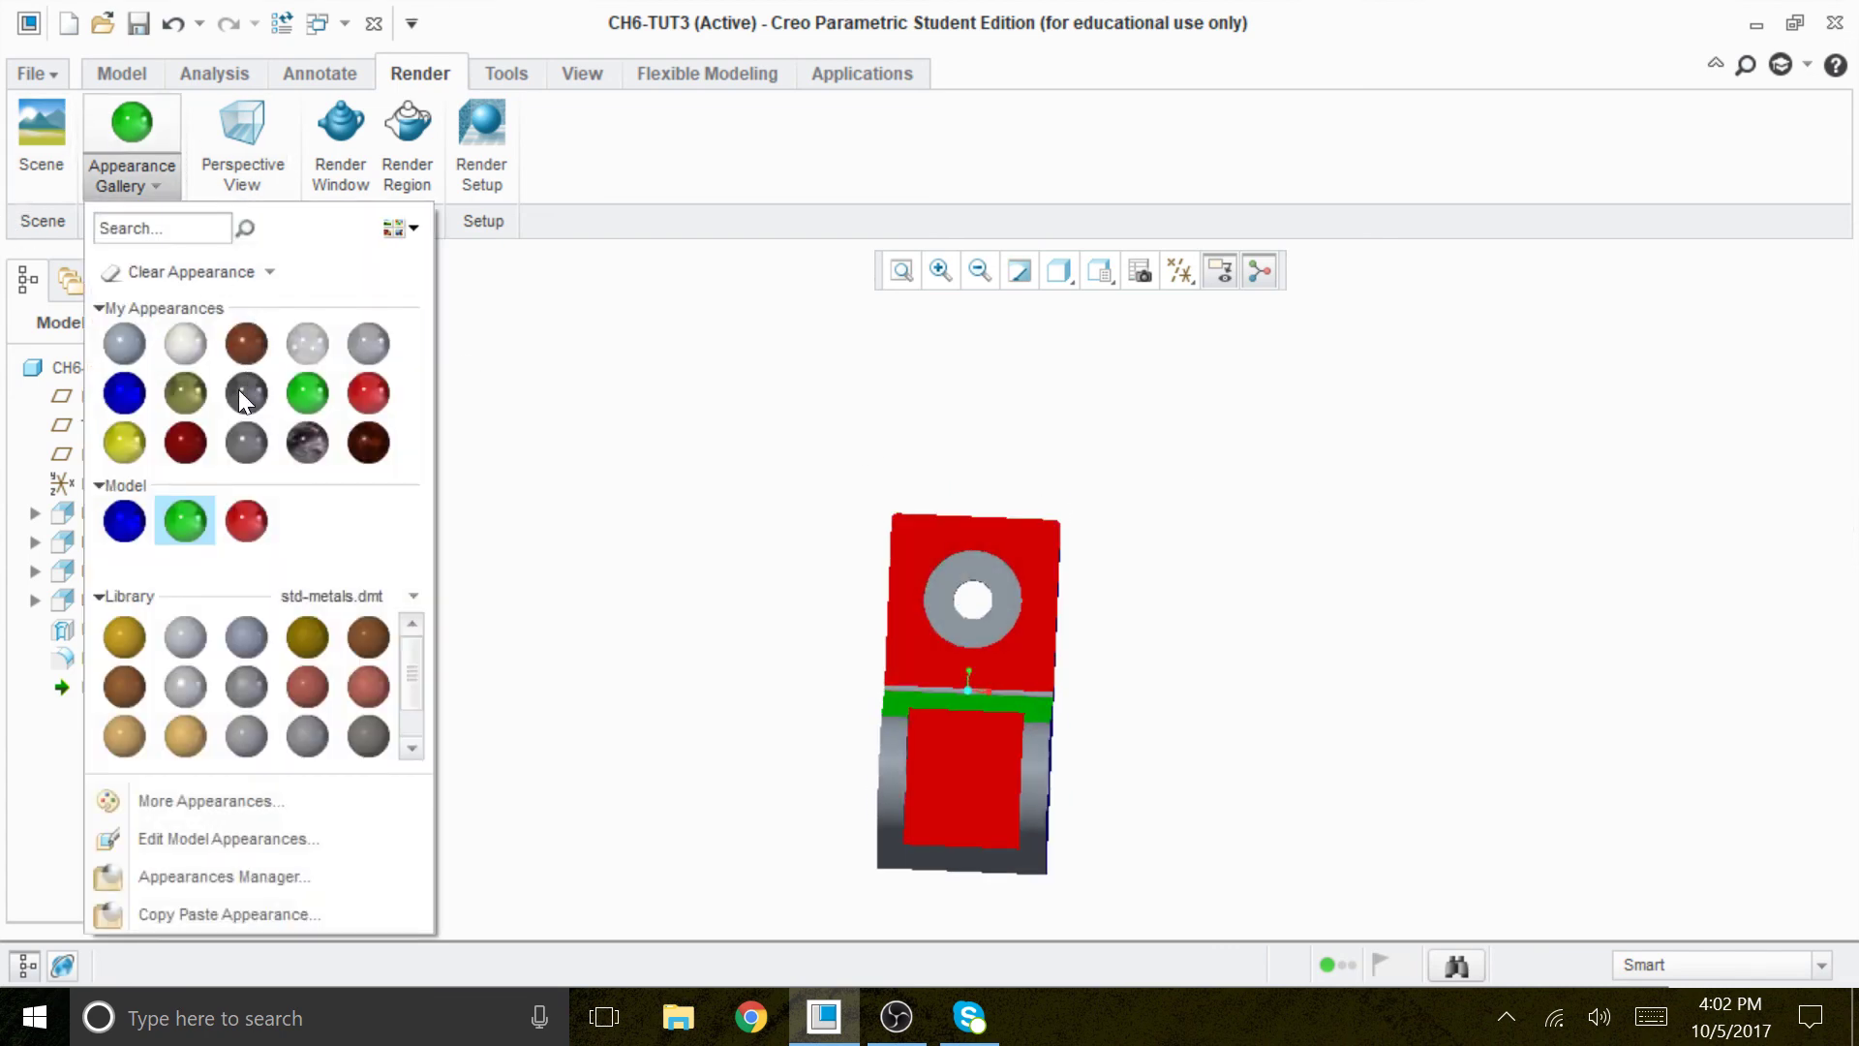
left_click(186, 387)
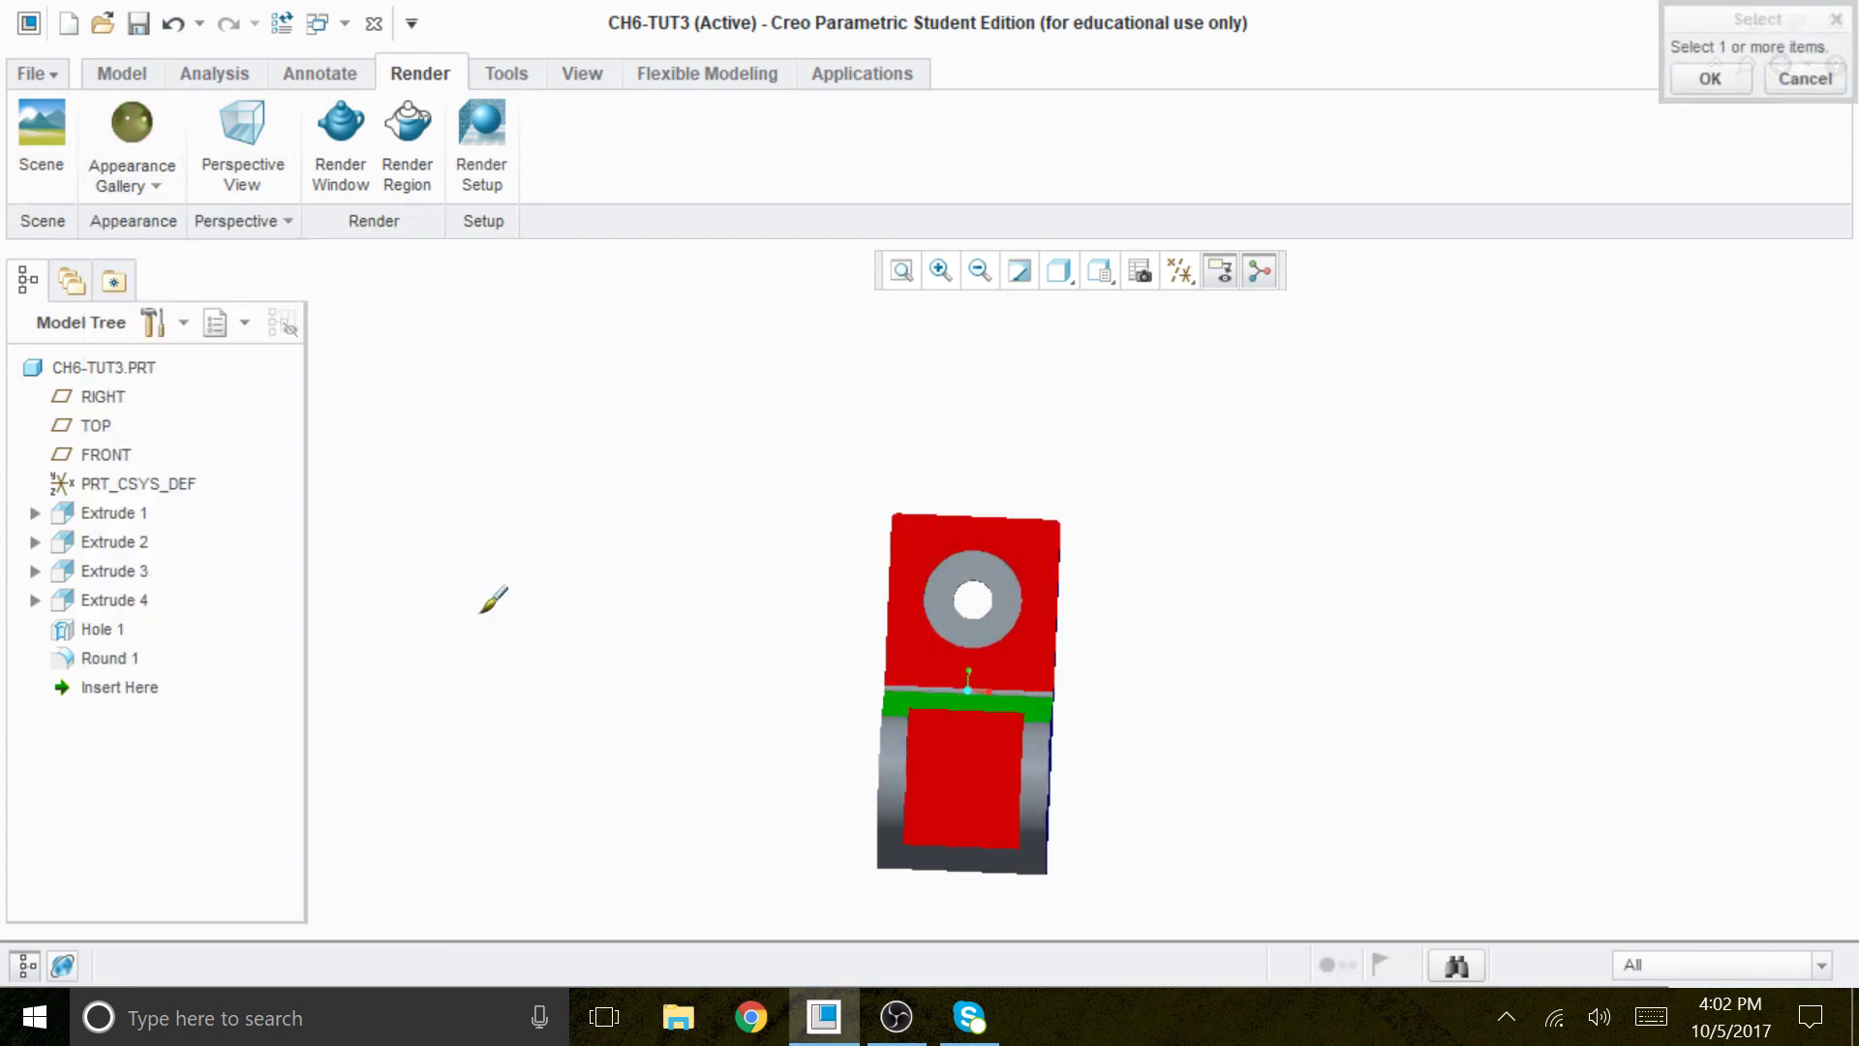
left_click(895, 779)
left_click(1710, 79)
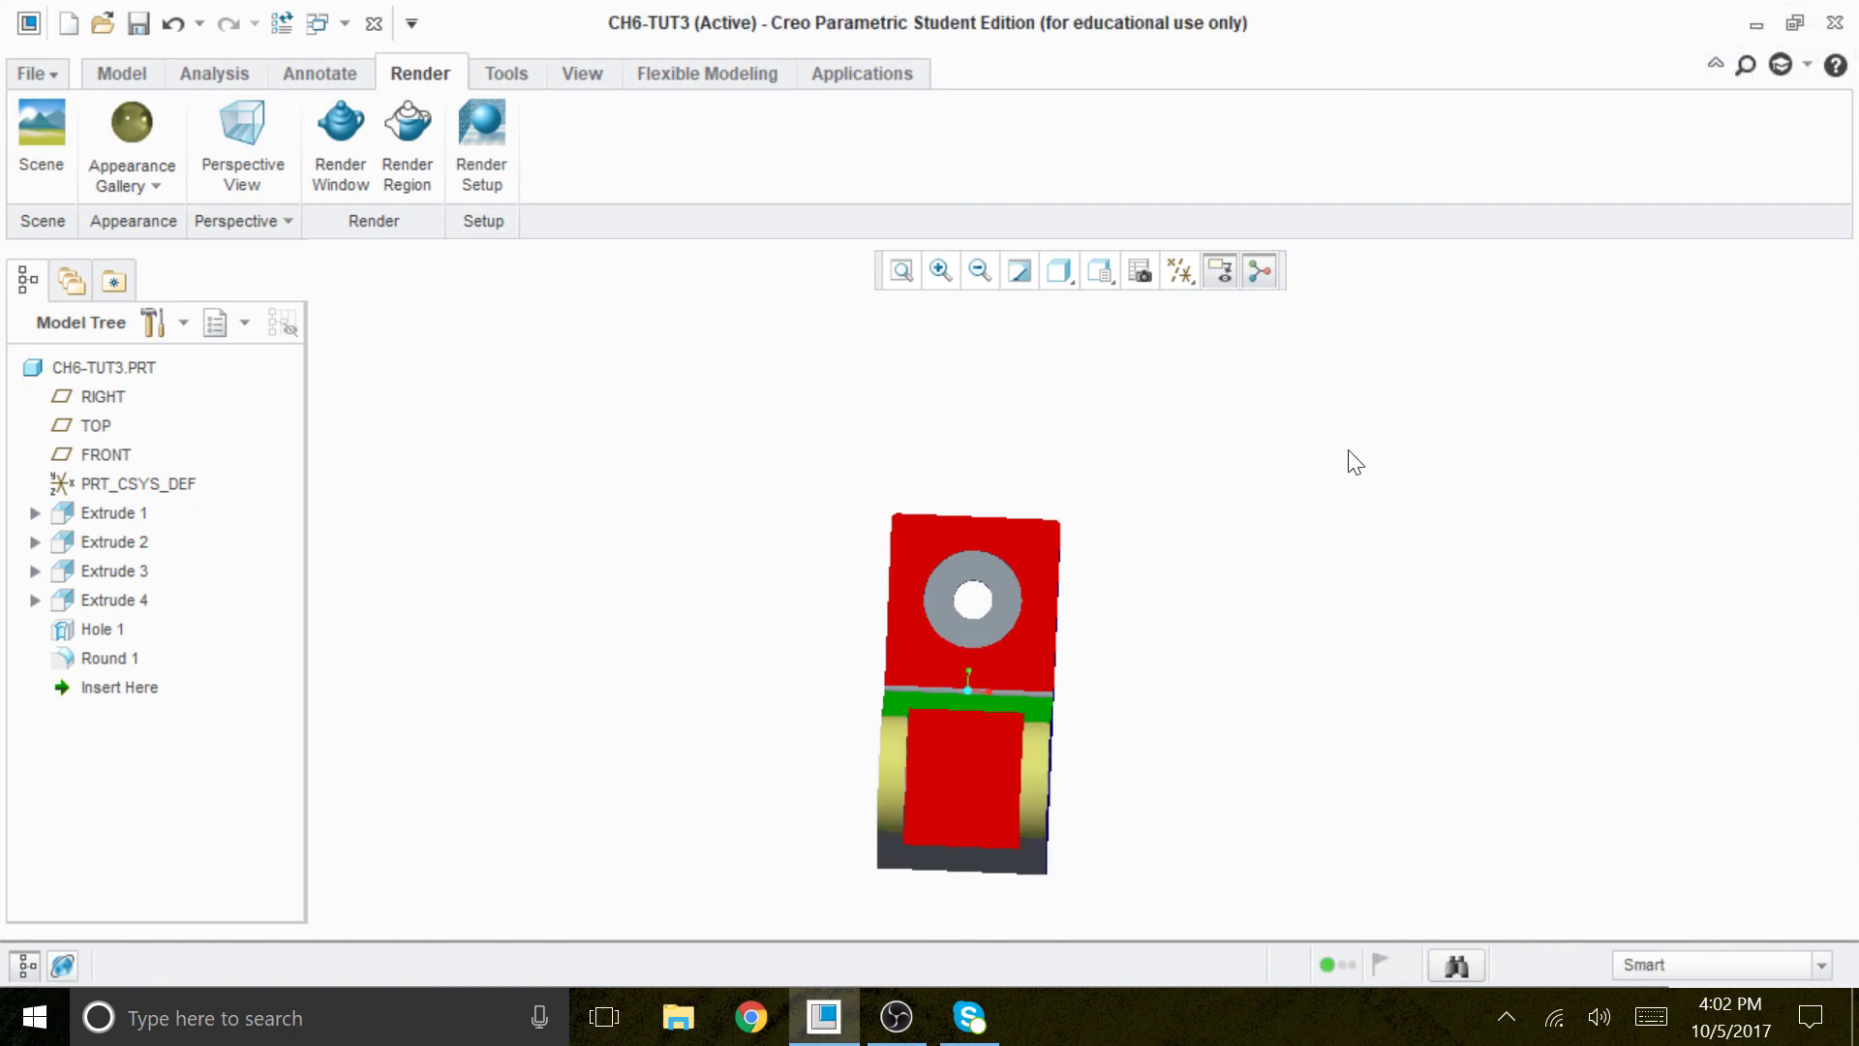
scroll(1276, 630, "up", 2)
scroll(1275, 627, "down", 2)
middle_click_drag(1229, 461, 1231, 560)
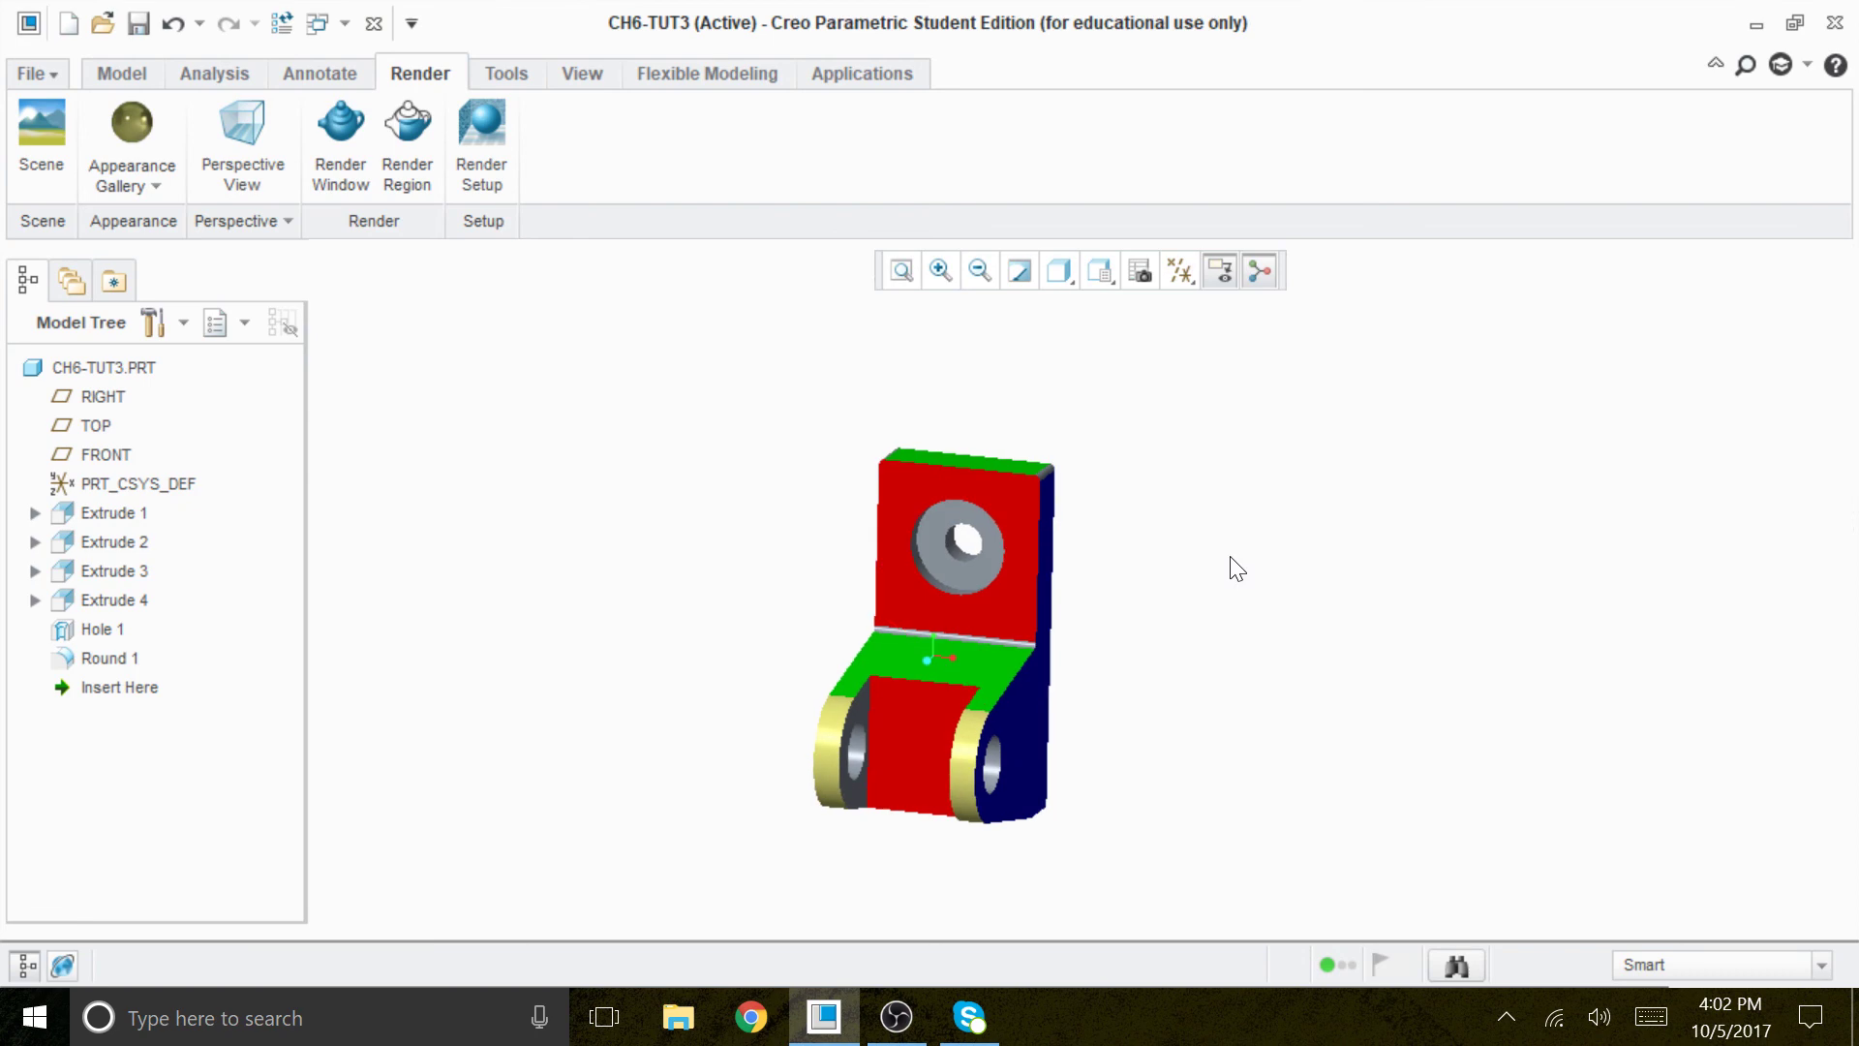